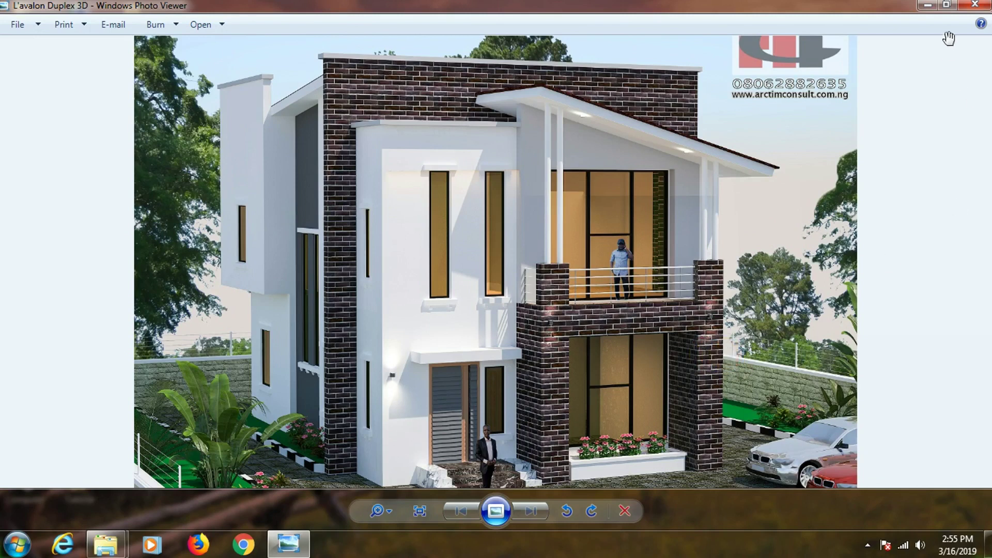
Minimize the duplex rendering and launch Autodesk Revit Architecture 2015 from the desktop
{"action": "left_click", "coordinate": [928, 5]}
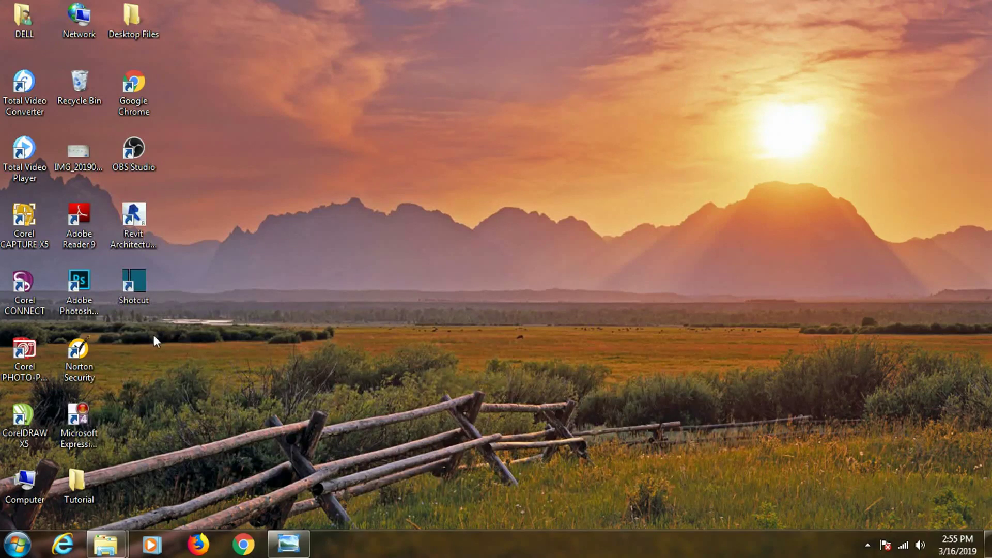
{"action": "right_click", "coordinate": [134, 222]}
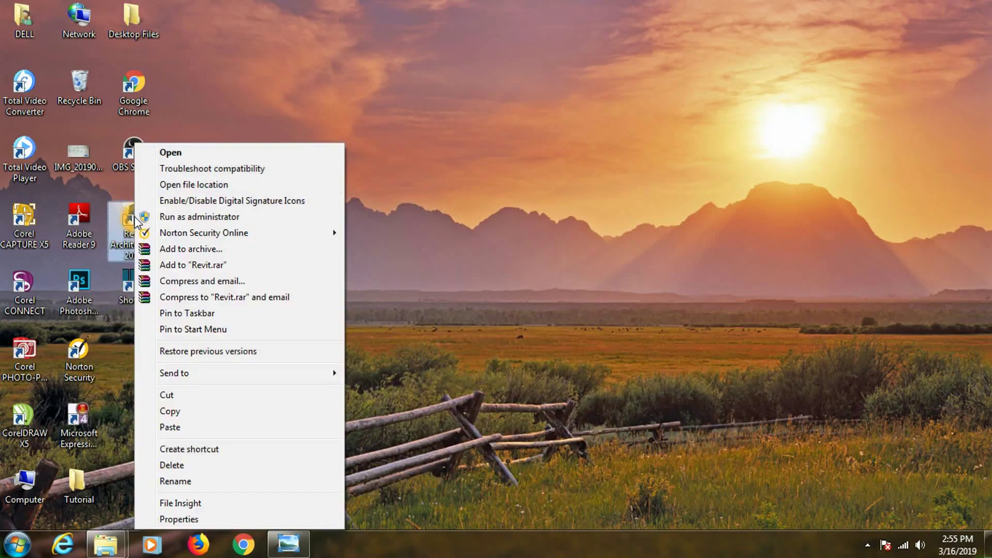
{"action": "left_click", "coordinate": [182, 153]}
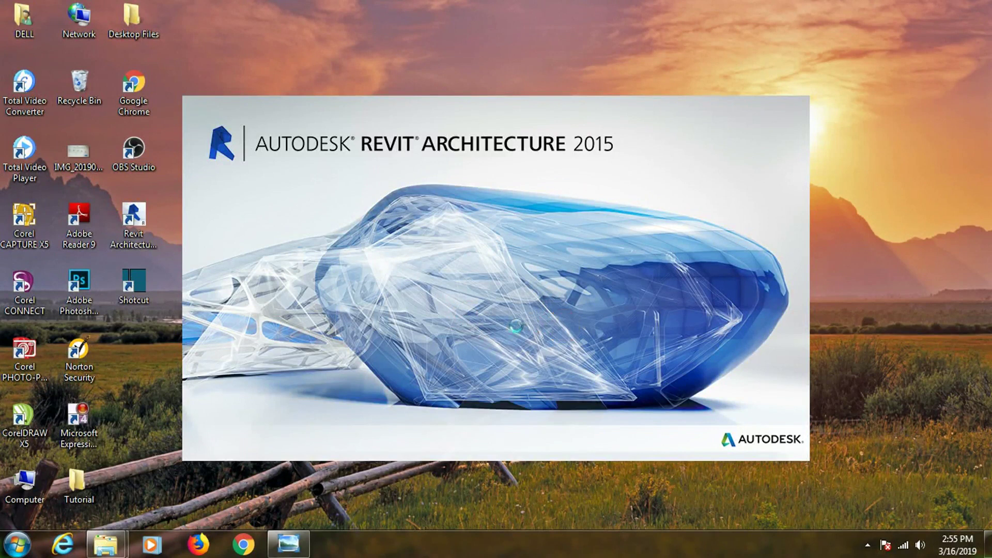
{"action": "left_click", "coordinate": [461, 323]}
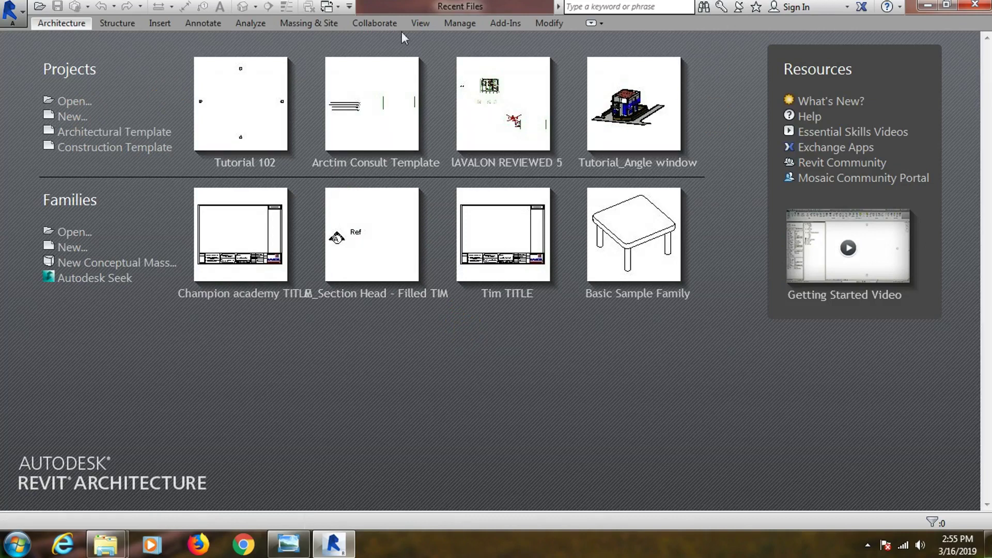
{"action": "left_click", "coordinate": [167, 47]}
{"action": "left_click", "coordinate": [219, 247]}
{"action": "left_click", "coordinate": [659, 216]}
{"action": "left_click", "coordinate": [685, 266]}
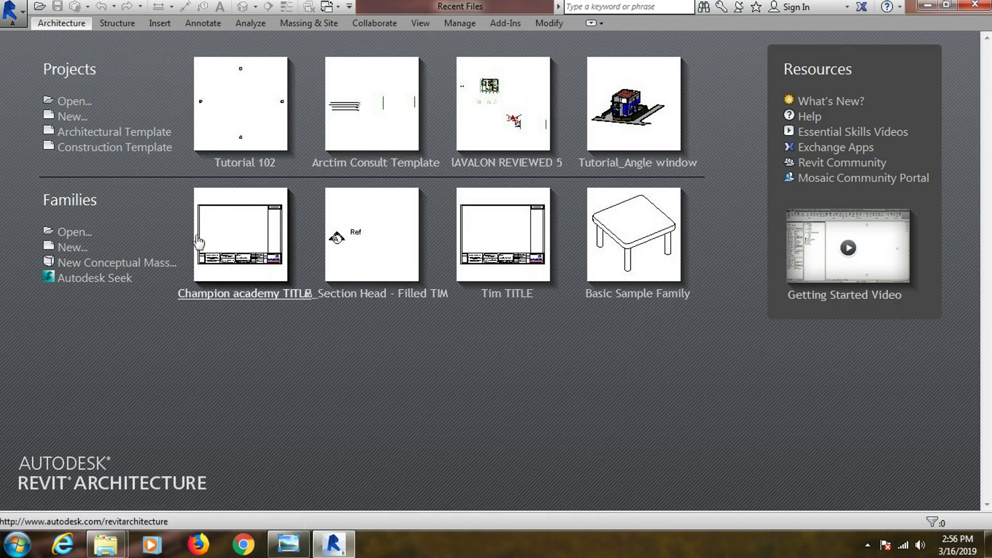
Create a new project from the Architectural Template
{"action": "left_click", "coordinate": [72, 120]}
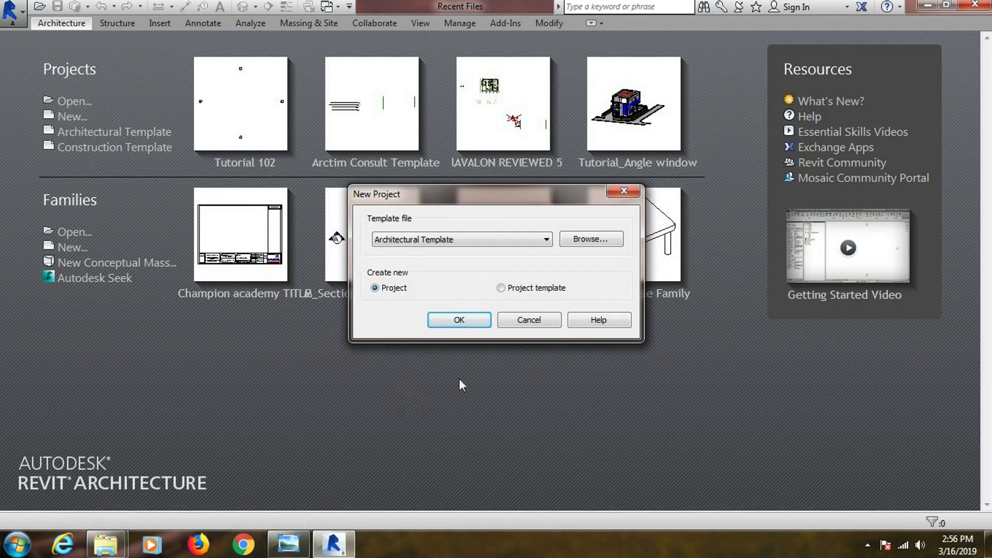
{"action": "left_click", "coordinate": [457, 321]}
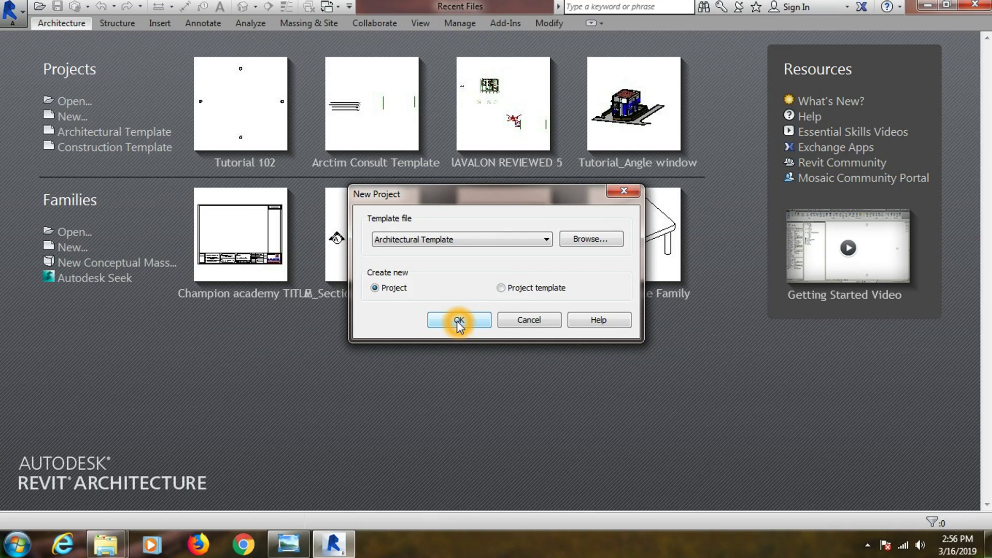
{"action": "left_click", "coordinate": [448, 320]}
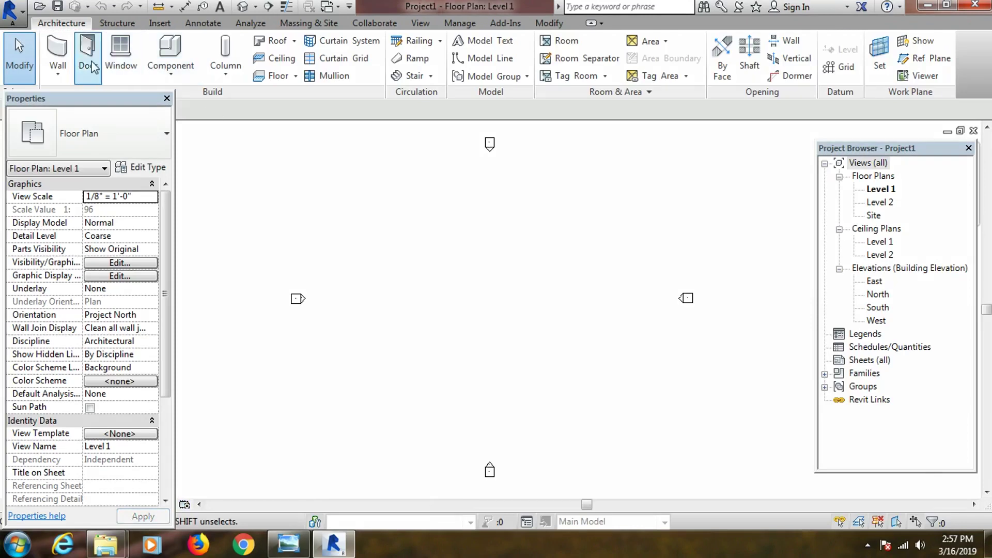
Draw a rectangle of Generic - 8" walls about 71'-6" by 62'-6" between the elevation markers on Level 1
{"action": "left_click", "coordinate": [61, 56]}
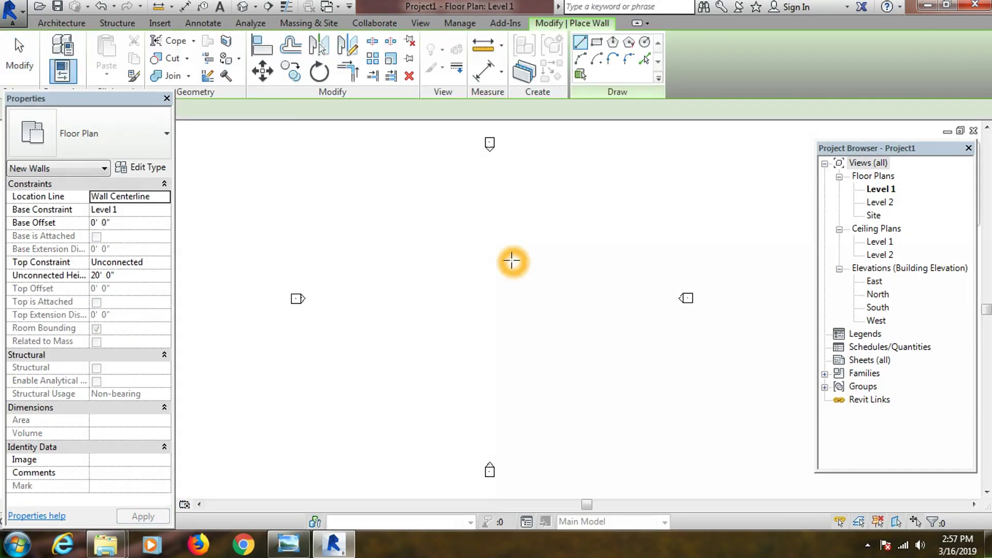
{"action": "left_click", "coordinate": [597, 42]}
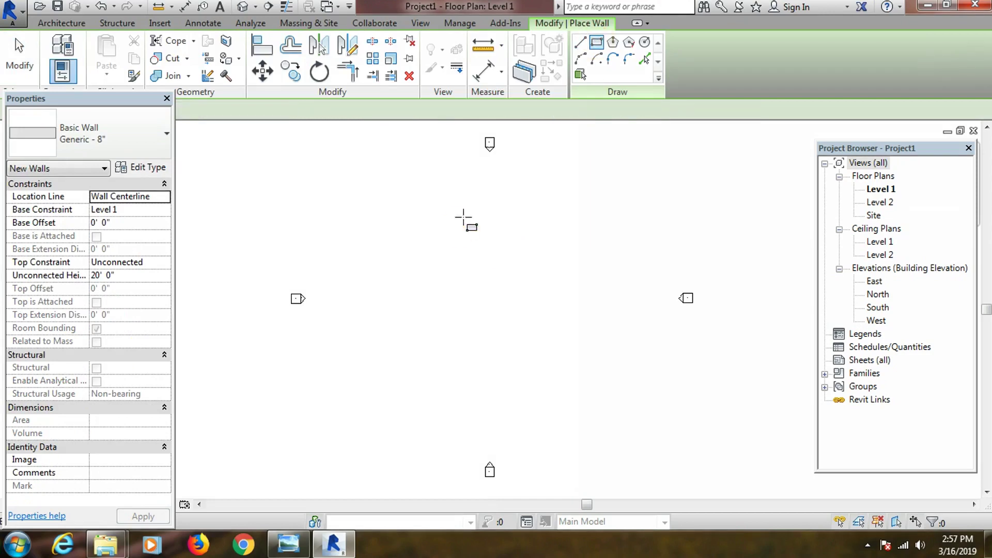
{"action": "left_click", "coordinate": [387, 196]}
{"action": "left_click", "coordinate": [556, 342]}
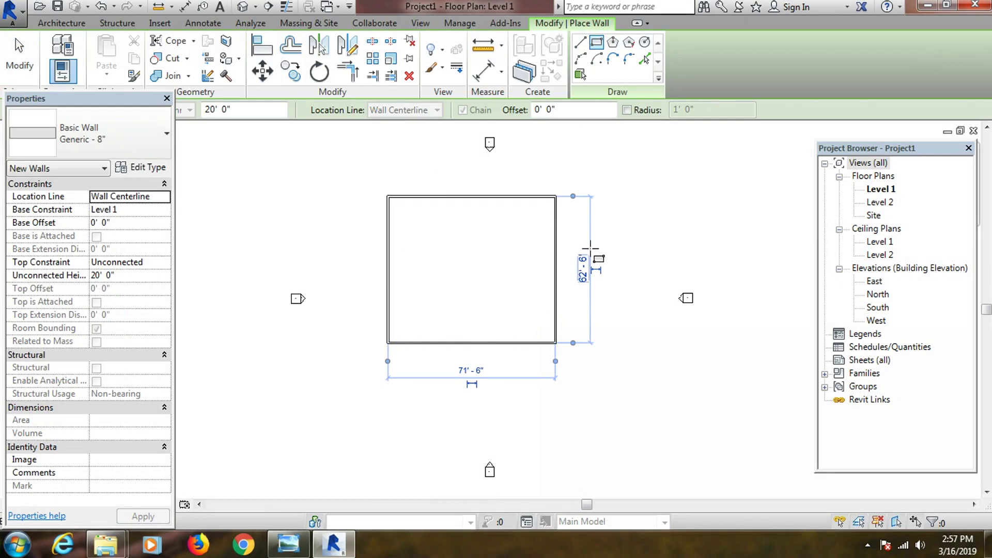
Examine the imperial dimensions of the rectangular walls and inspect the properties of the wall on the west side
{"action": "left_click", "coordinate": [580, 305]}
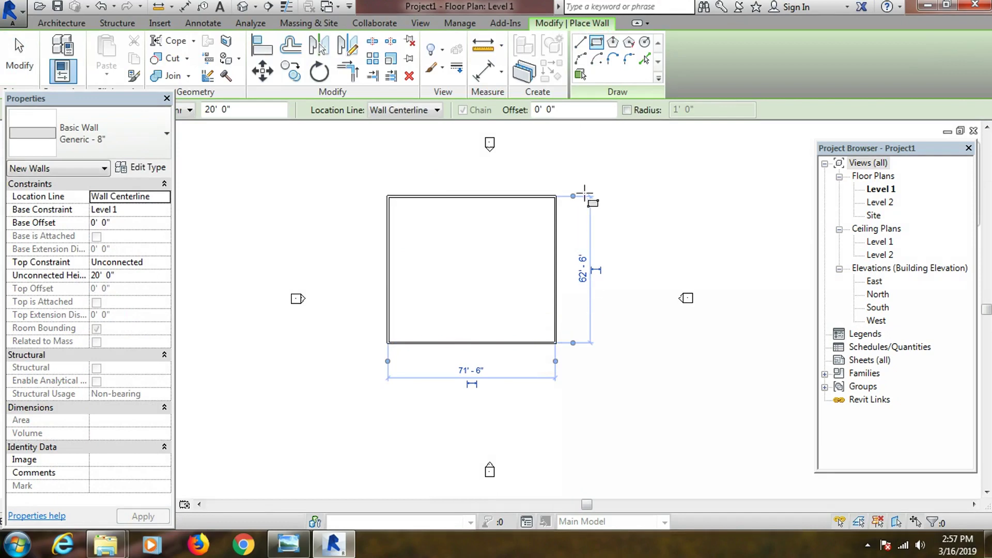
{"action": "left_click", "coordinate": [585, 279]}
{"action": "left_click", "coordinate": [596, 296]}
{"action": "left_click", "coordinate": [594, 259]}
{"action": "left_click", "coordinate": [584, 275]}
{"action": "left_click", "coordinate": [19, 57]}
{"action": "left_click", "coordinate": [393, 274]}
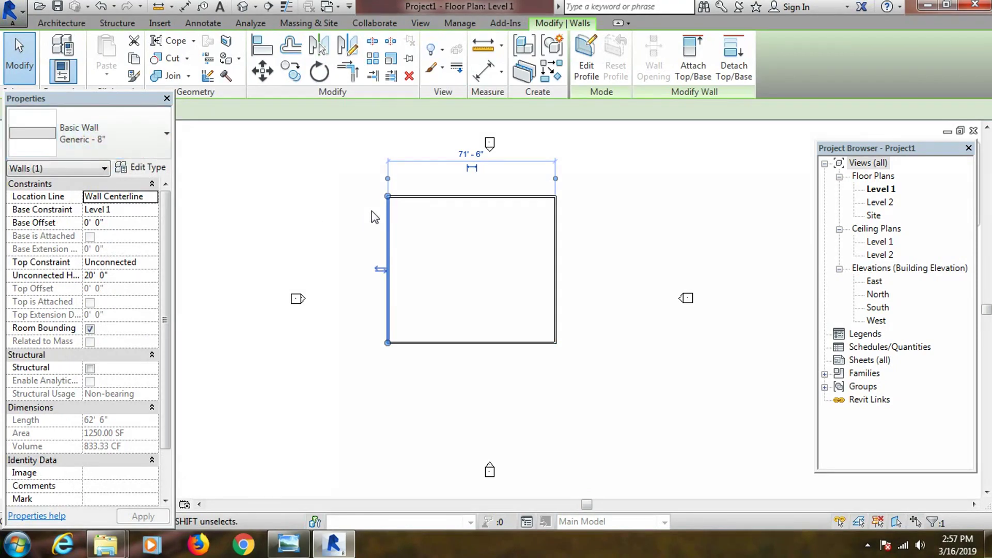
{"action": "left_click", "coordinate": [443, 271]}
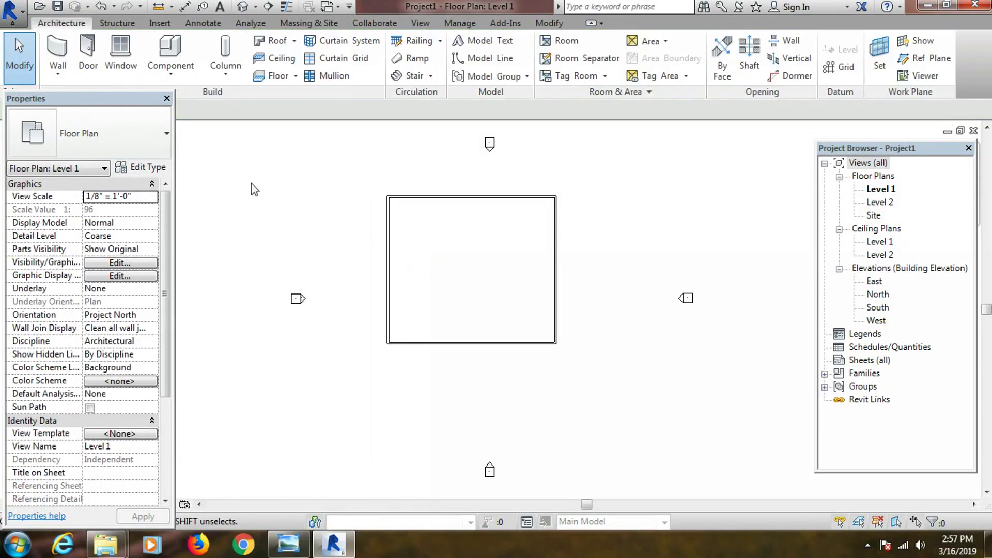
Review the Fixed window sizes offered by the Window tool without placing a window
{"action": "left_click", "coordinate": [123, 66]}
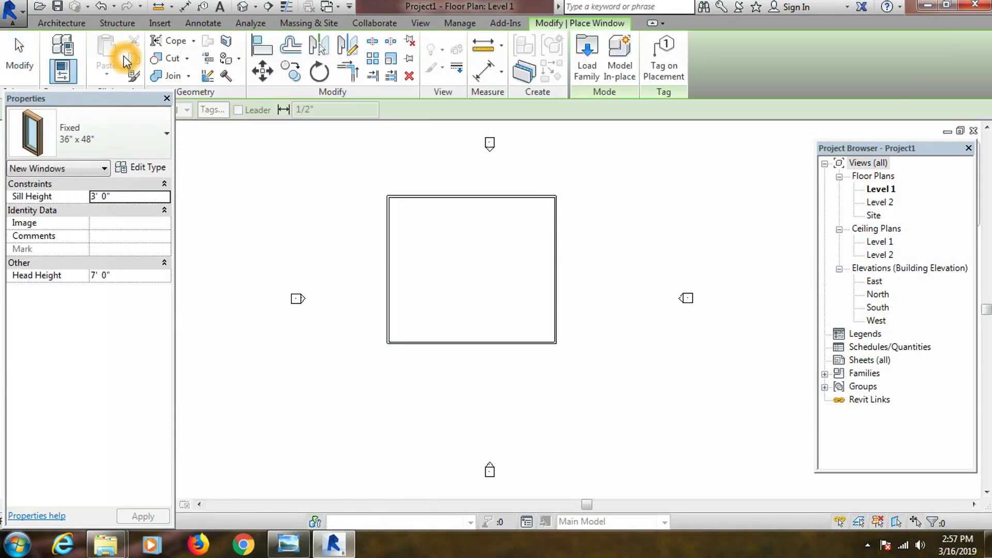
{"action": "left_click", "coordinate": [82, 139]}
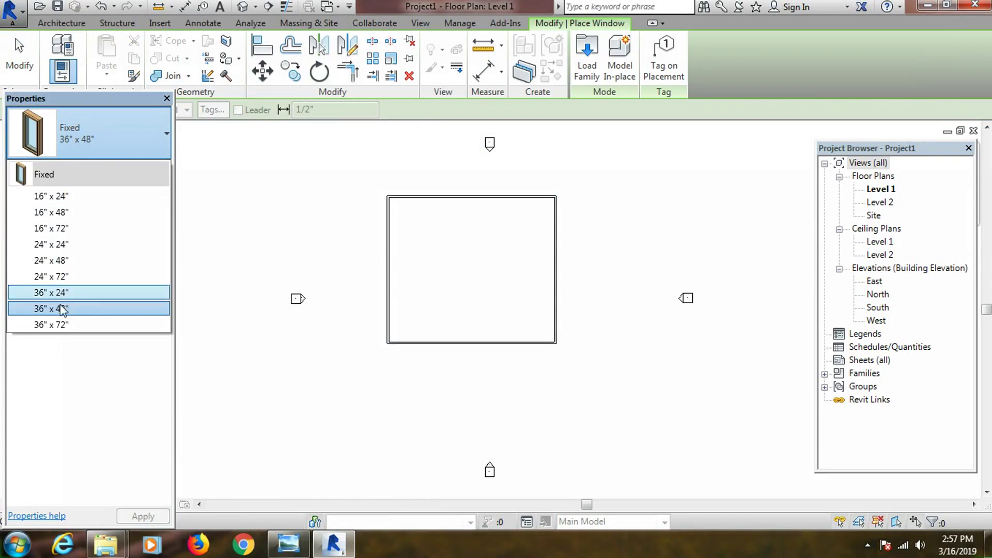
{"action": "left_click", "coordinate": [262, 197]}
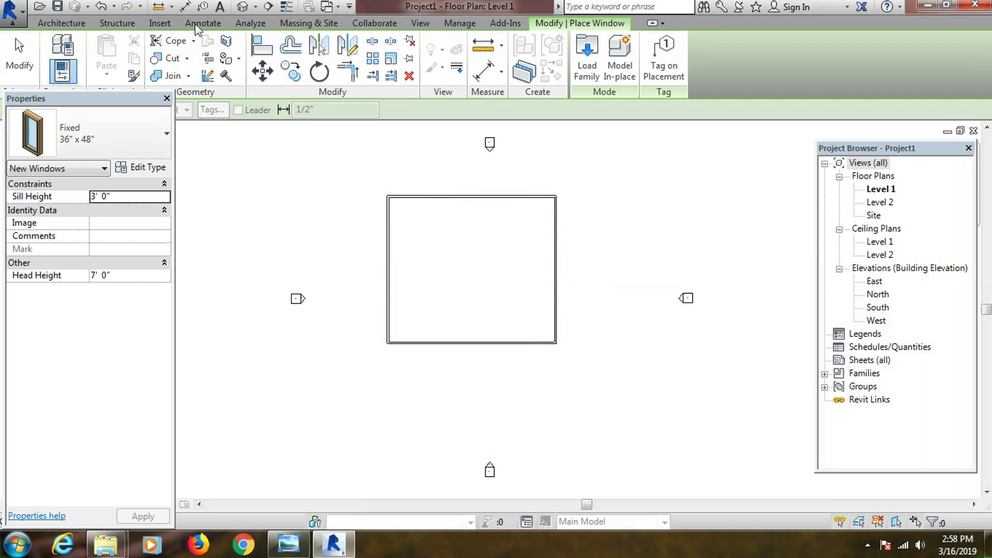
{"action": "left_click", "coordinate": [15, 54]}
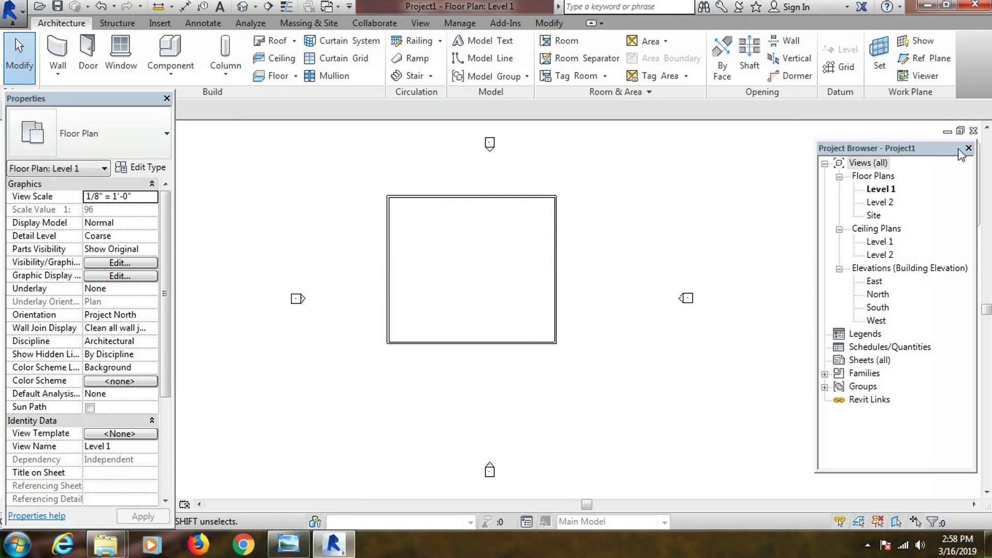
Close the imperial project without saving its changes
{"action": "left_click", "coordinate": [974, 131]}
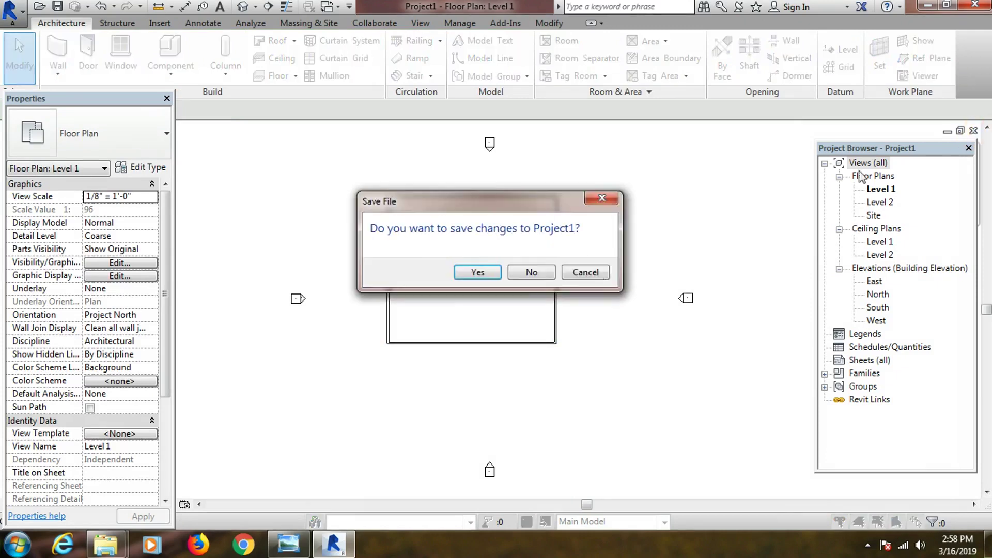
{"action": "left_click", "coordinate": [534, 273]}
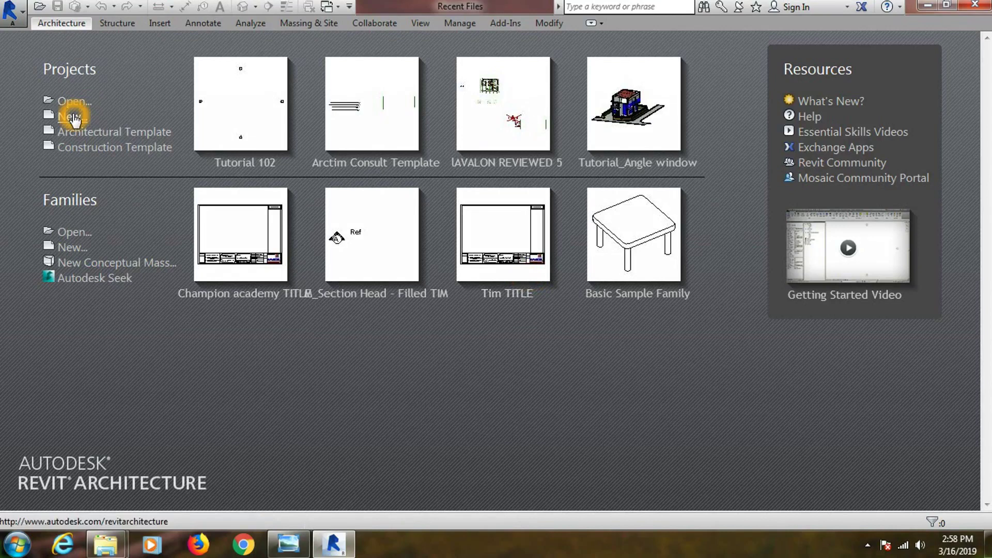
Create a new project using the Construction-DefaultMetric template from the US Metric folder
{"action": "left_click", "coordinate": [73, 118]}
{"action": "left_click", "coordinate": [472, 323]}
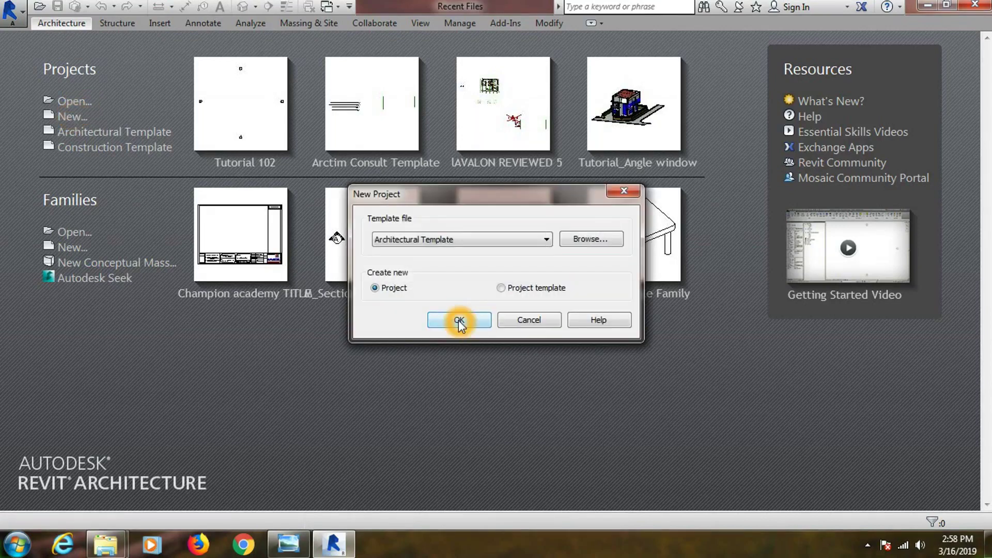
{"action": "left_click", "coordinate": [582, 240]}
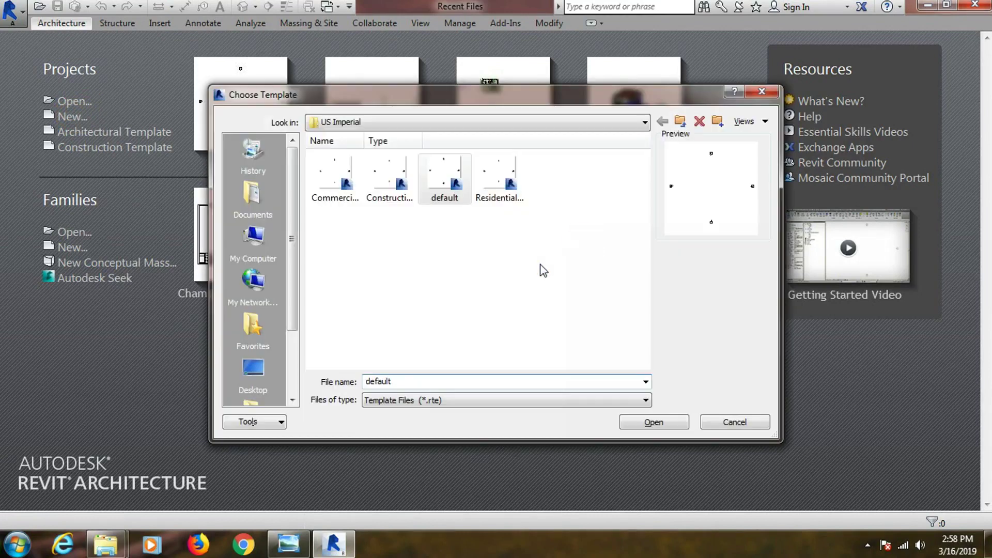
{"action": "left_click", "coordinate": [405, 122]}
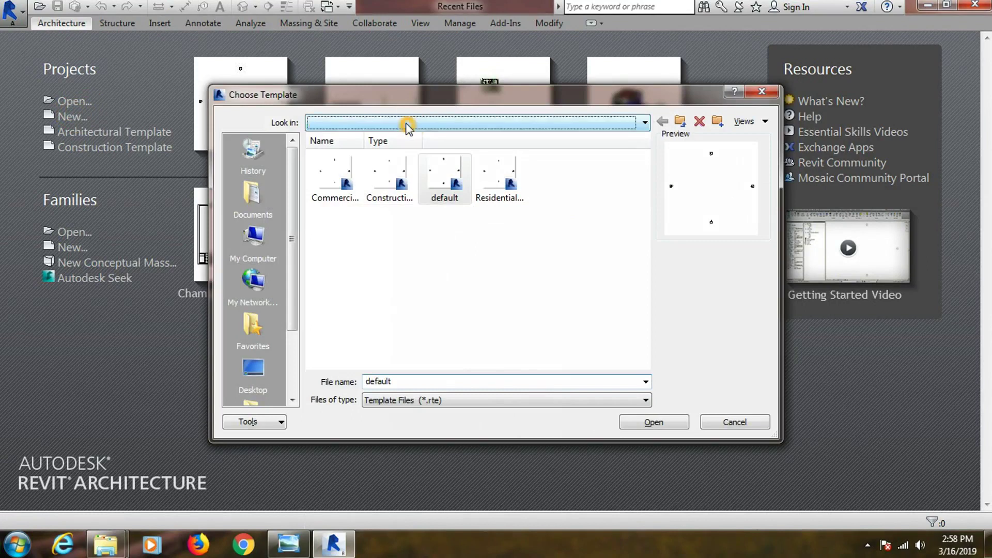
{"action": "left_click", "coordinate": [411, 207]}
{"action": "double_click", "coordinate": [607, 190]}
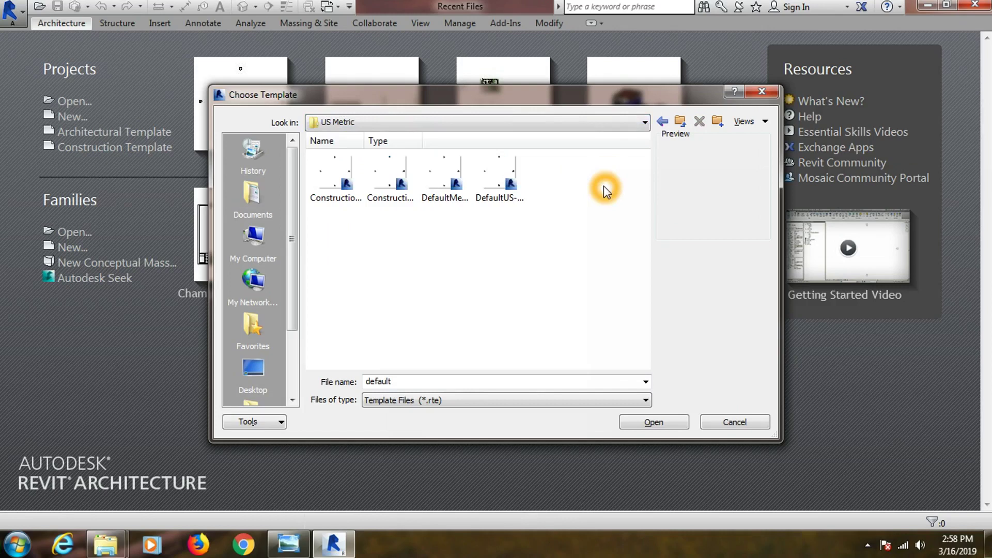
{"action": "left_click", "coordinate": [329, 184]}
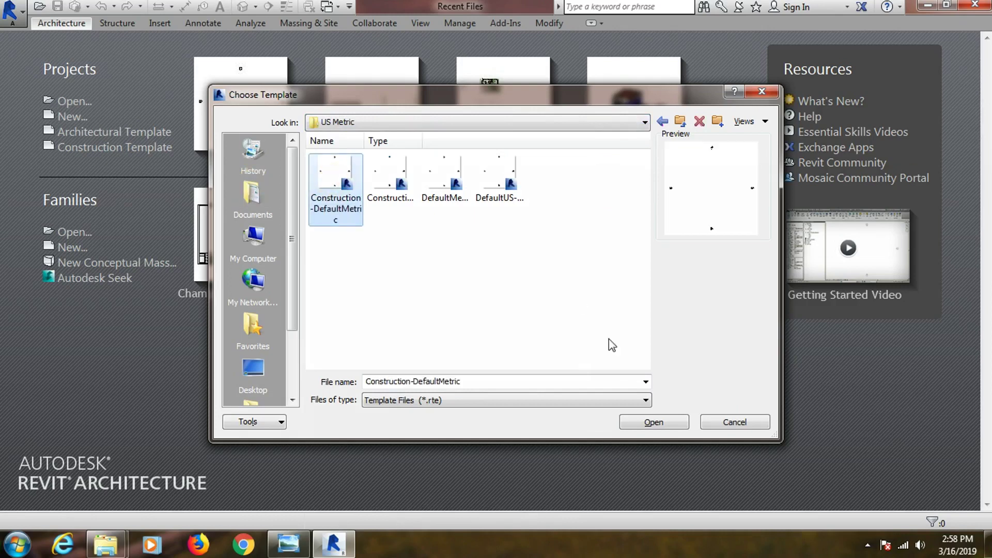
{"action": "left_click", "coordinate": [654, 422]}
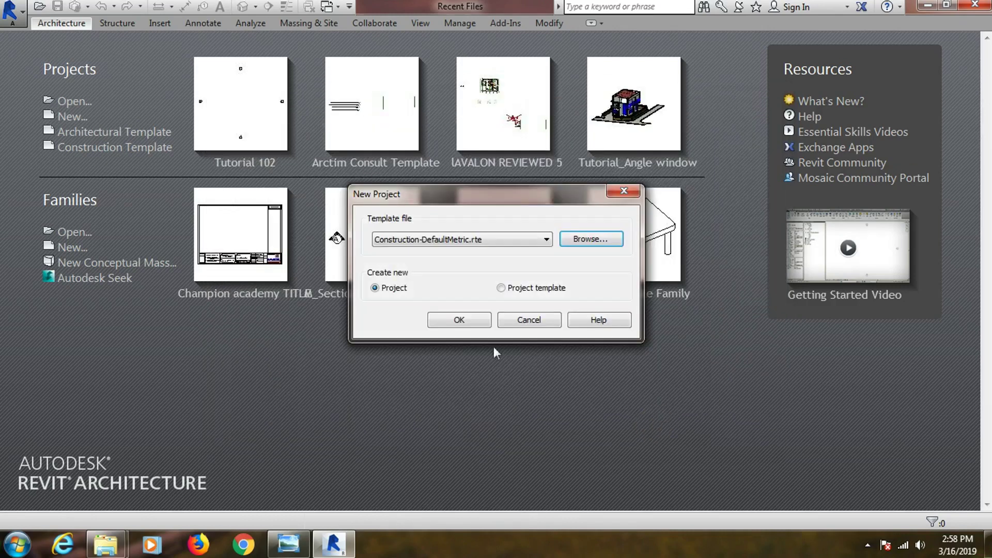
{"action": "left_click", "coordinate": [460, 320]}
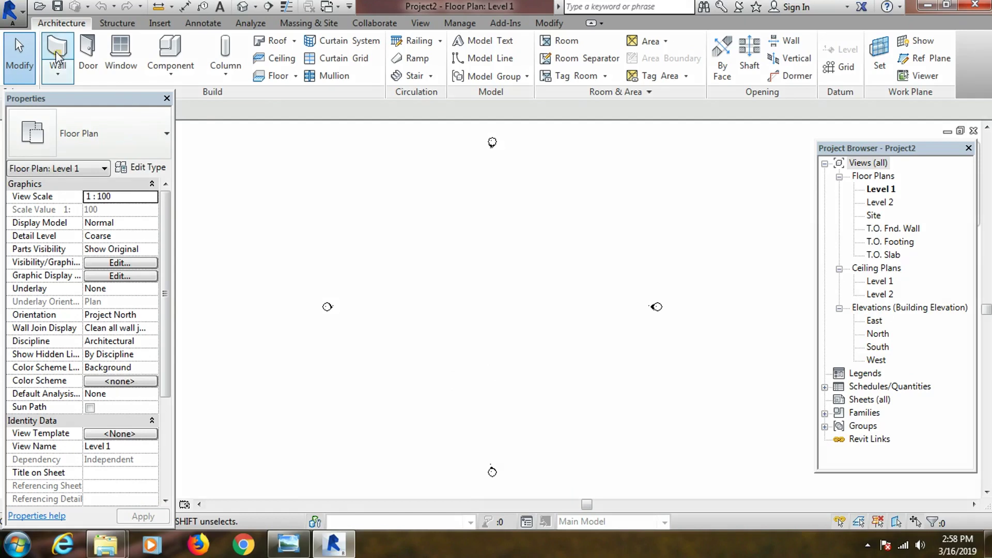
Draw a rectangle of Generic - 200mm walls about 18800 by 20800 mm between the elevation markers on Level 1
{"action": "left_click", "coordinate": [68, 62]}
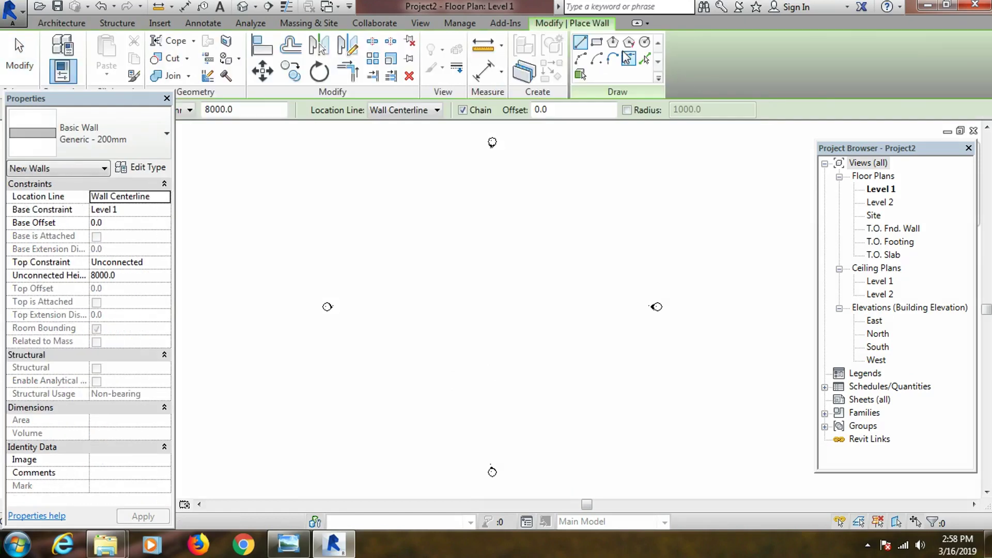
{"action": "left_click", "coordinate": [595, 43]}
{"action": "left_click", "coordinate": [435, 199]}
{"action": "left_click", "coordinate": [559, 338]}
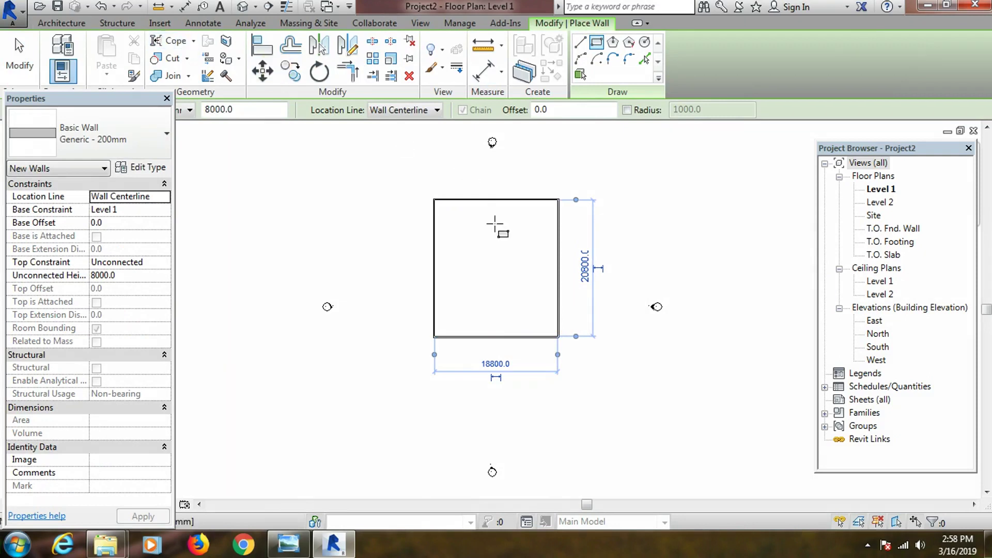
{"action": "left_click", "coordinate": [177, 138]}
{"action": "left_click", "coordinate": [178, 138]}
{"action": "key", "text": "Escape"}
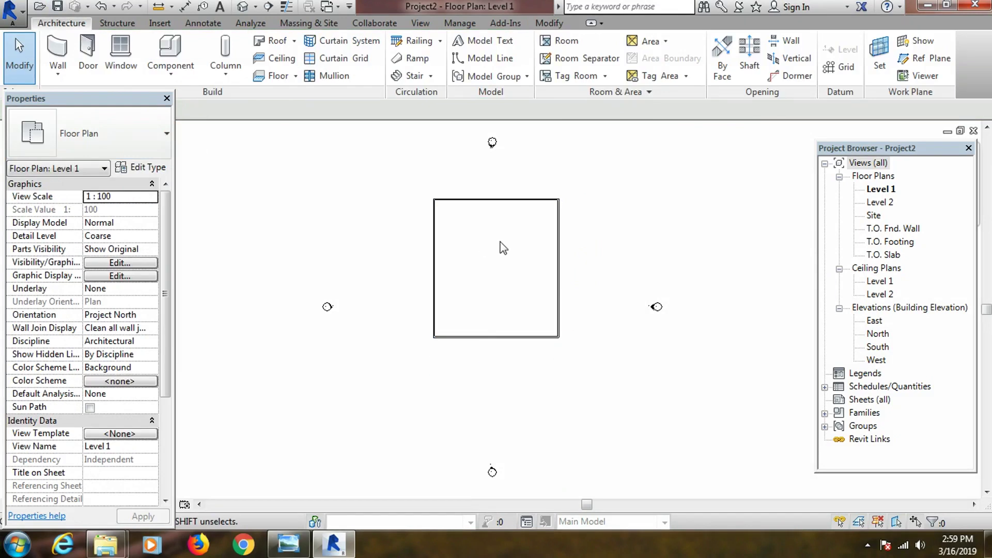
Inspect the wall type and metric dimensions of the wall on the west side of the rectangle
{"action": "scroll", "coordinate": [457, 221], "scroll_direction": "up", "scroll_amount": 5}
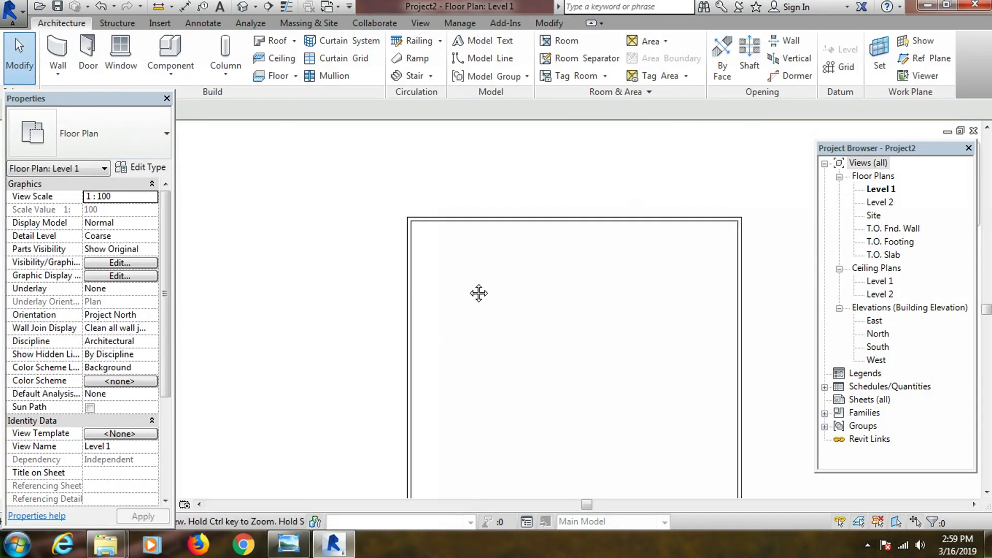
{"action": "middle_click_drag", "start_coordinate": [465, 299], "coordinate": [406, 217]}
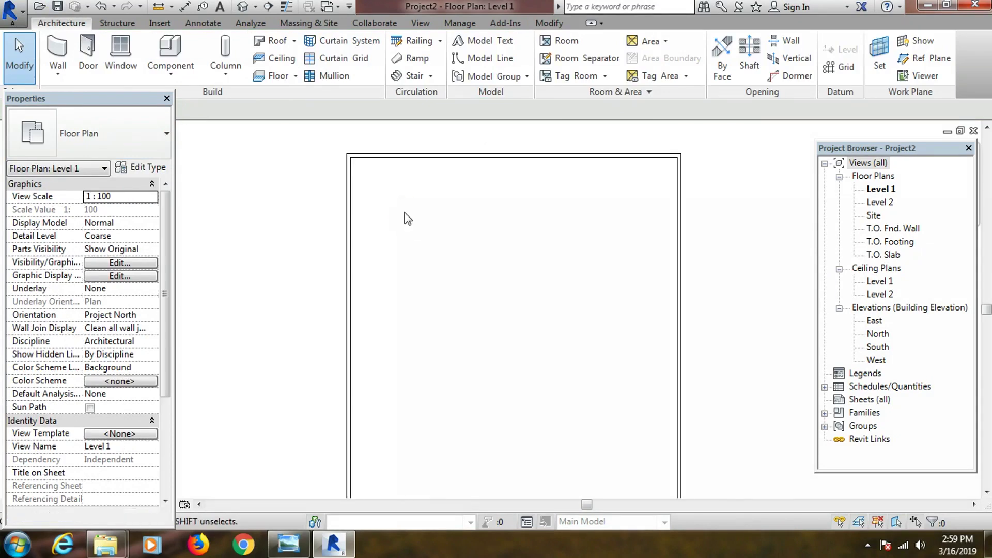
{"action": "left_click", "coordinate": [348, 236]}
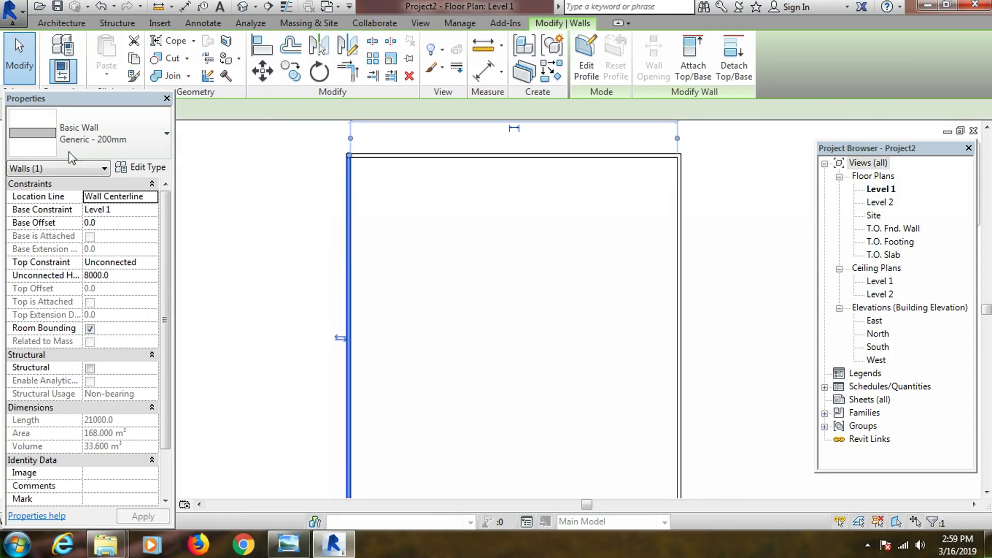
{"action": "left_click", "coordinate": [100, 137]}
{"action": "left_click", "coordinate": [109, 145]}
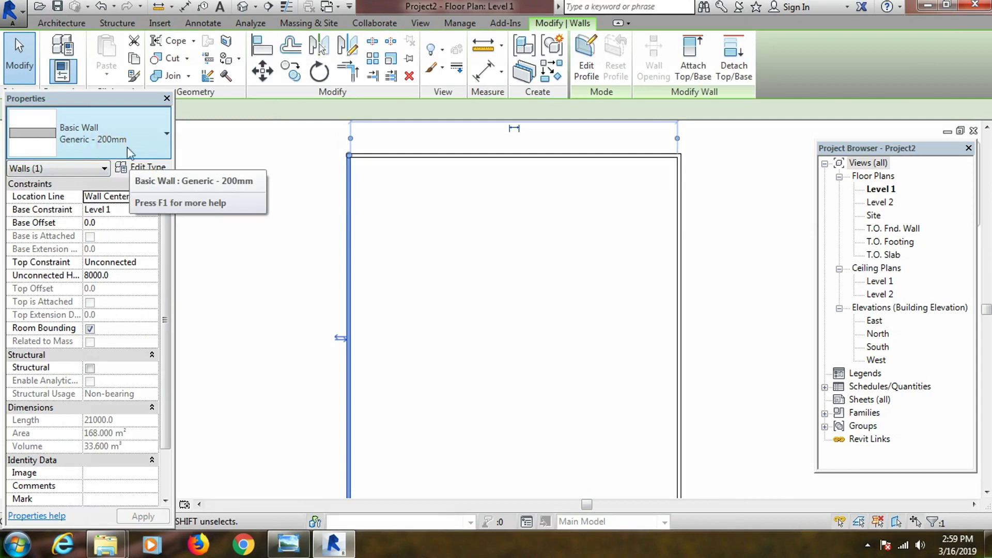
{"action": "scroll", "coordinate": [416, 299], "scroll_direction": "down", "scroll_amount": 2}
{"action": "left_click", "coordinate": [430, 282]}
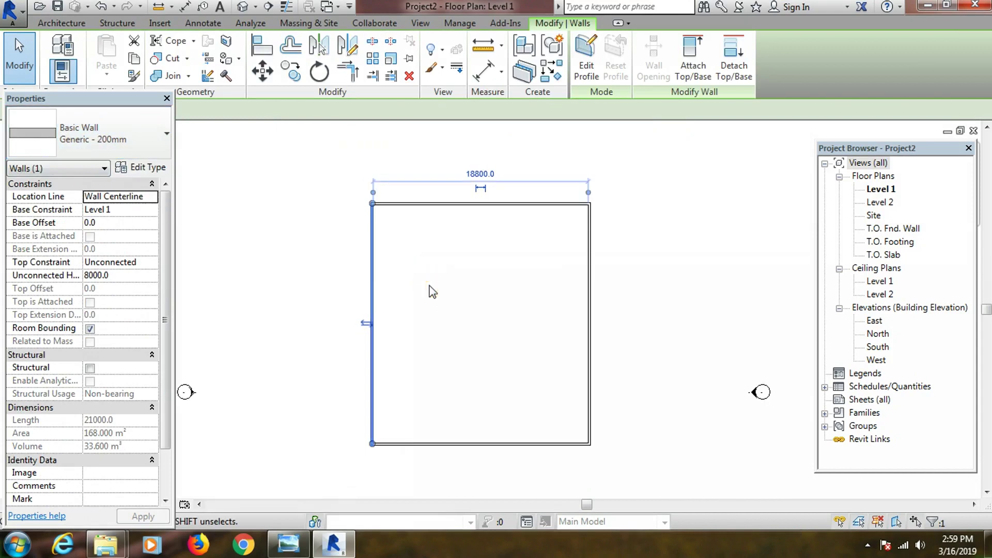
Clear the wall selection on Level 1 and open the South building elevation
{"action": "middle_click_drag", "start_coordinate": [425, 284], "coordinate": [459, 247]}
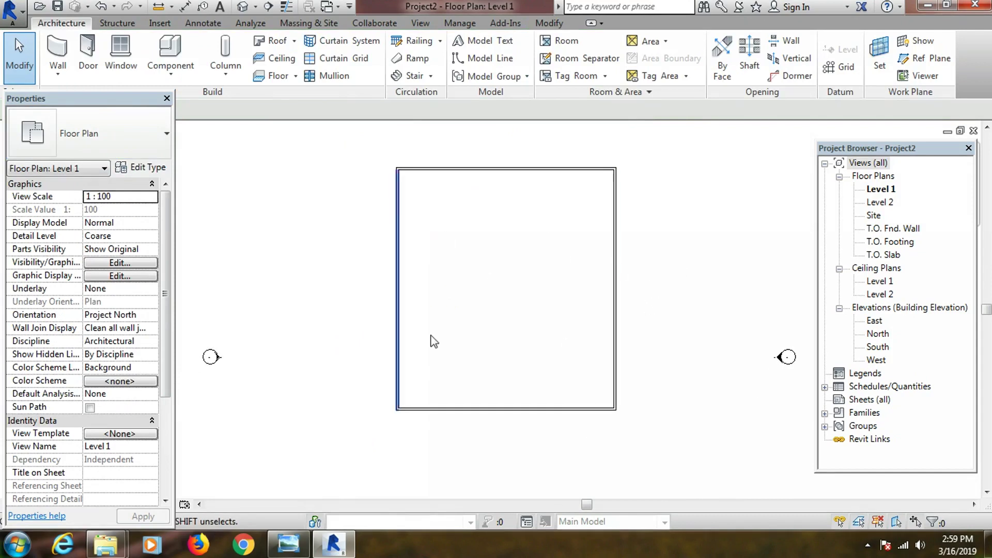
{"action": "scroll", "coordinate": [494, 265], "scroll_direction": "down", "scroll_amount": 2}
{"action": "middle_click_drag", "start_coordinate": [500, 335], "coordinate": [494, 314]}
{"action": "scroll", "coordinate": [495, 320], "scroll_direction": "down", "scroll_amount": 1}
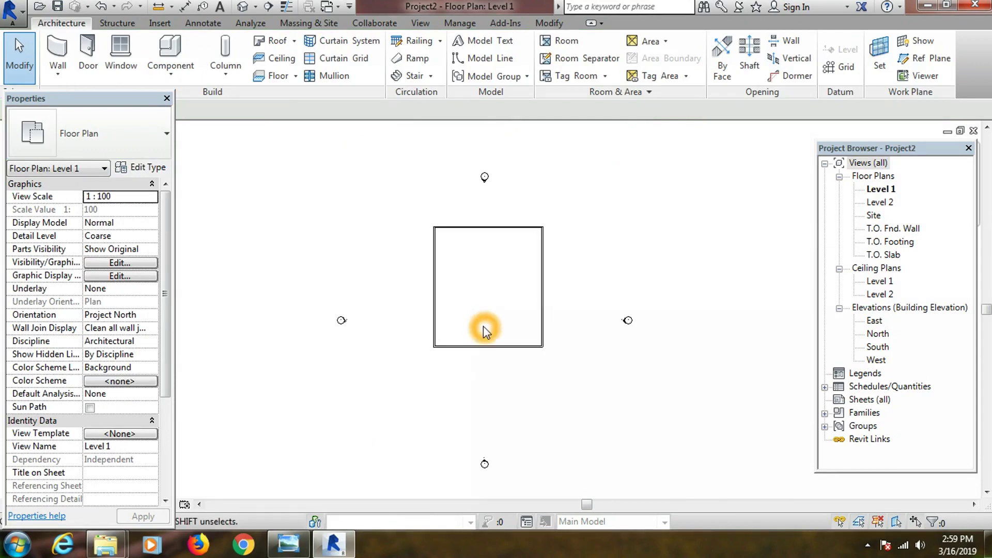
{"action": "scroll", "coordinate": [521, 318], "scroll_direction": "up", "scroll_amount": 2}
{"action": "left_click", "coordinate": [670, 340]}
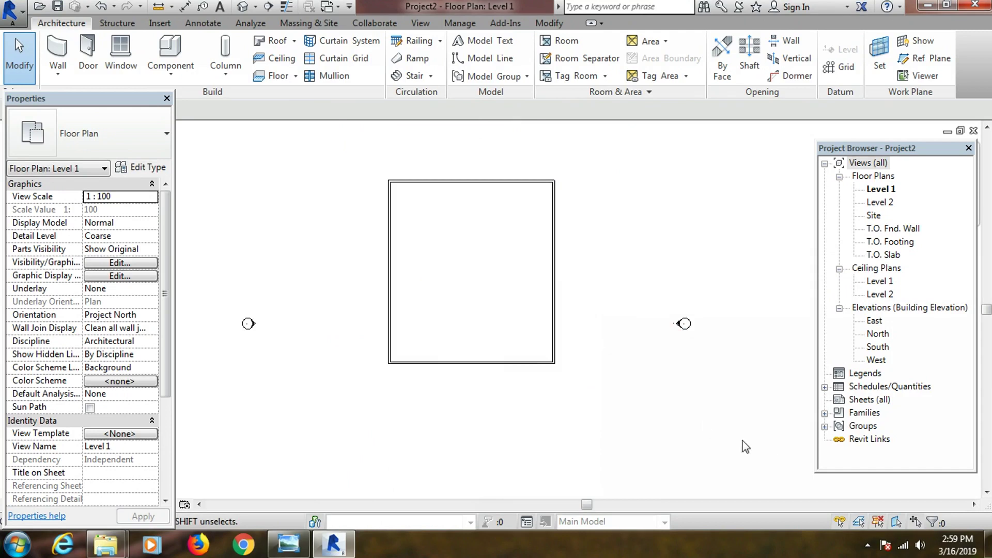
{"action": "left_click", "coordinate": [878, 353]}
{"action": "left_click", "coordinate": [593, 251]}
{"action": "double_click", "coordinate": [876, 349]}
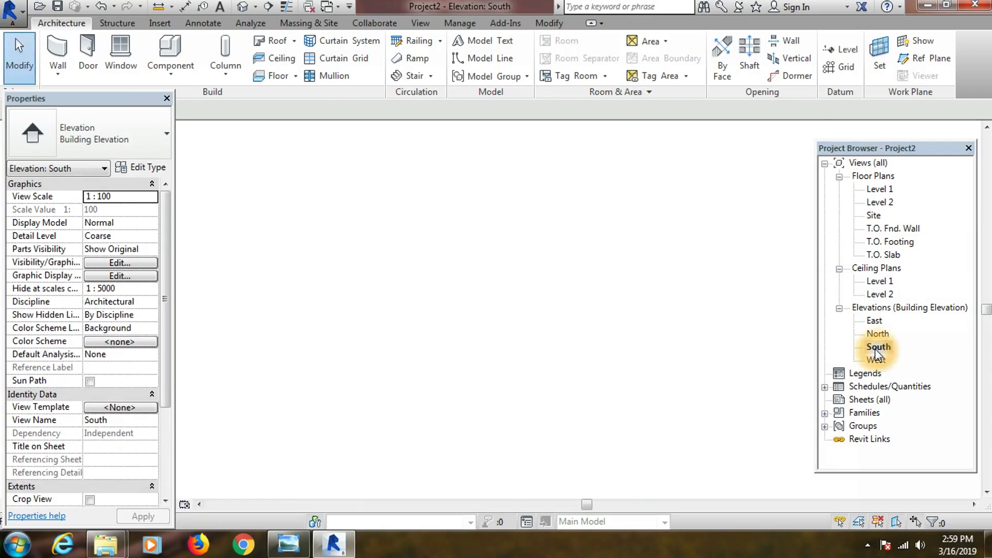
Delete the four levels below Level 1: T.O. Fnd. Wall, T.O. Slab, T.O. Footing and B.O. Footing, together with their views
{"action": "scroll", "coordinate": [743, 441], "scroll_direction": "up", "scroll_amount": 3}
{"action": "left_click_drag", "start_coordinate": [747, 450], "coordinate": [682, 290]}
{"action": "key", "text": "Delete"}
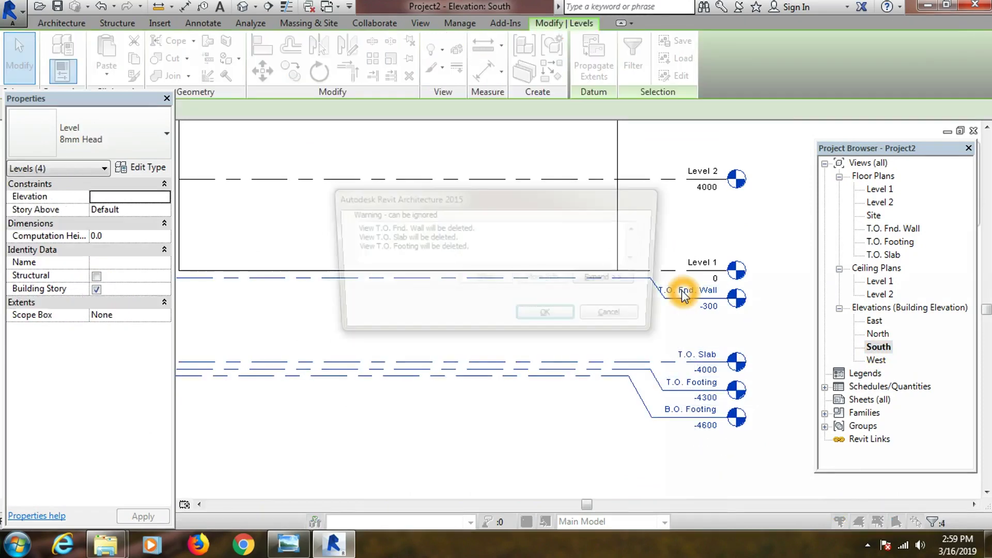
{"action": "left_click", "coordinate": [550, 318]}
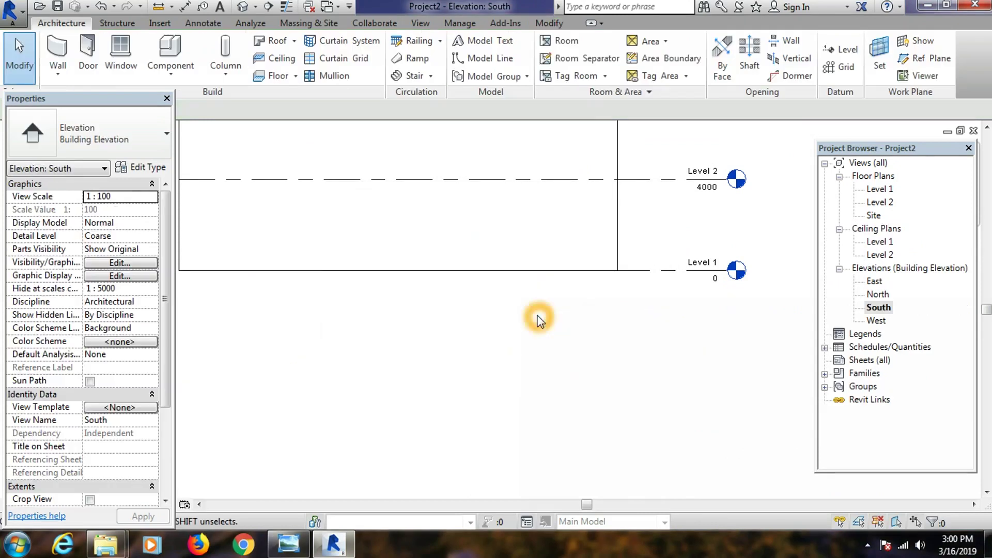
Place an aligned dimension between Level 1 and Level 2 beside the wall's east end
{"action": "scroll", "coordinate": [662, 405], "scroll_direction": "down", "scroll_amount": 3}
{"action": "scroll", "coordinate": [652, 320], "scroll_direction": "up", "scroll_amount": 3}
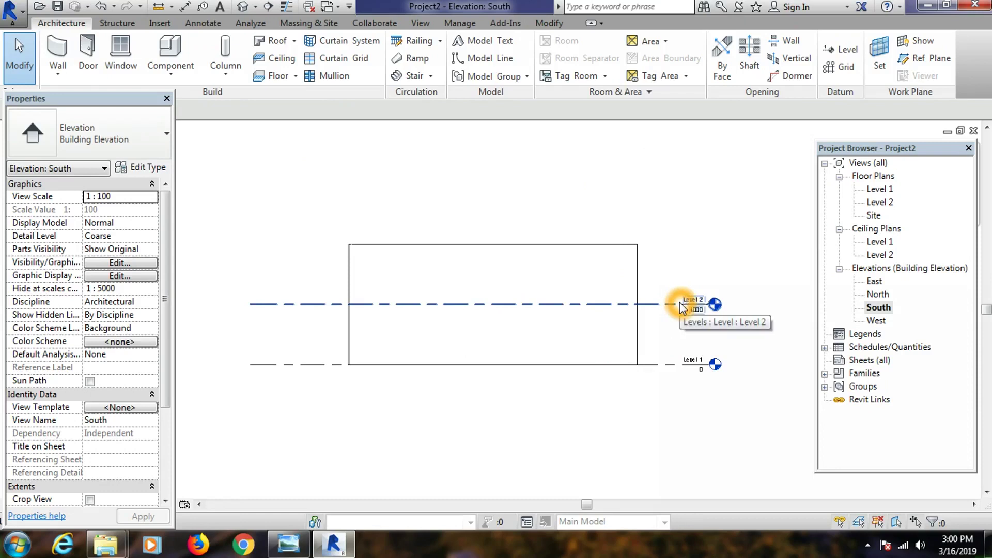
{"action": "scroll", "coordinate": [669, 305], "scroll_direction": "up", "scroll_amount": 2}
{"action": "scroll", "coordinate": [668, 320], "scroll_direction": "down", "scroll_amount": 2}
{"action": "scroll", "coordinate": [666, 317], "scroll_direction": "up", "scroll_amount": 2}
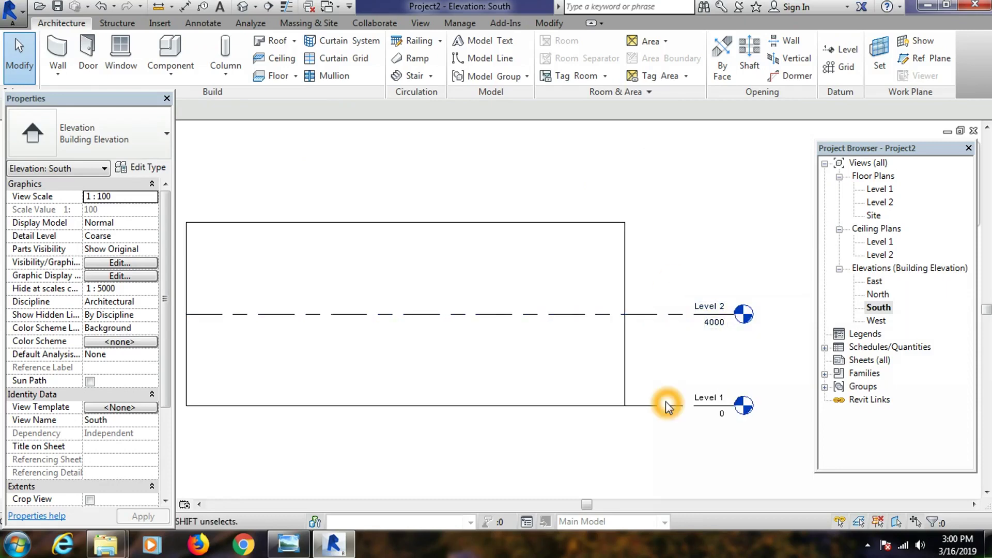
{"action": "left_click", "coordinate": [469, 164]}
{"action": "left_click", "coordinate": [548, 23]}
{"action": "left_click", "coordinate": [484, 72]}
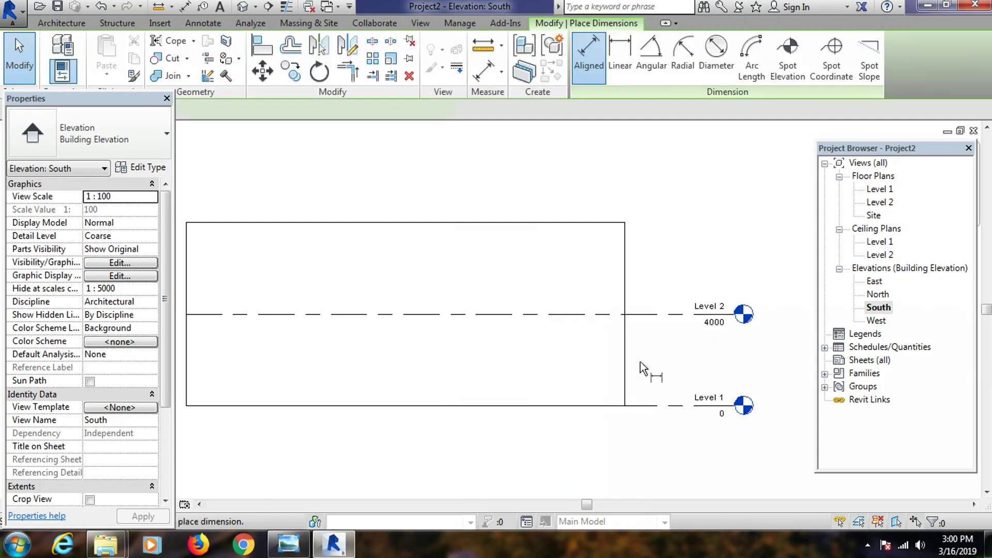
{"action": "left_click", "coordinate": [650, 407]}
{"action": "left_click", "coordinate": [661, 315]}
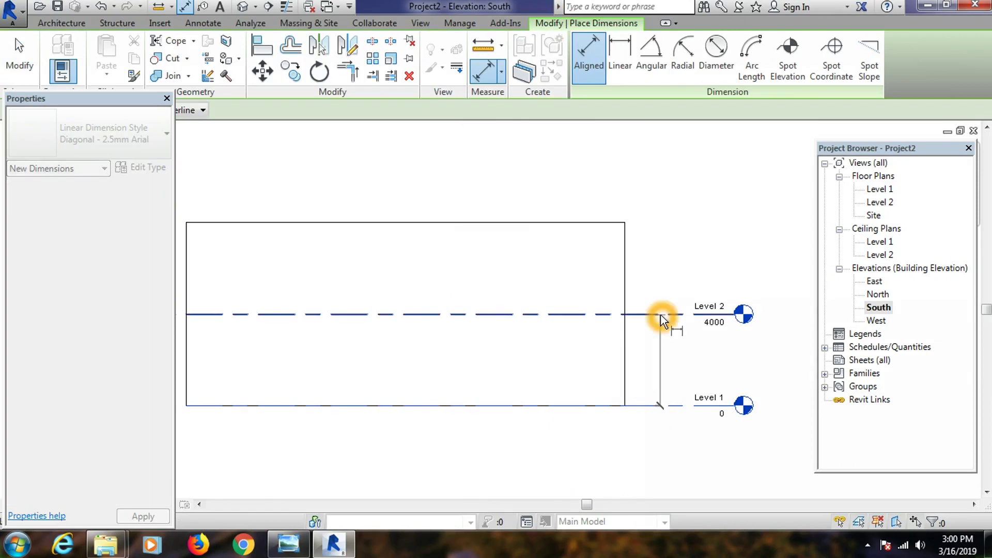
{"action": "left_click", "coordinate": [659, 358]}
{"action": "key", "text": "Escape"}
{"action": "key", "text": "Escape"}
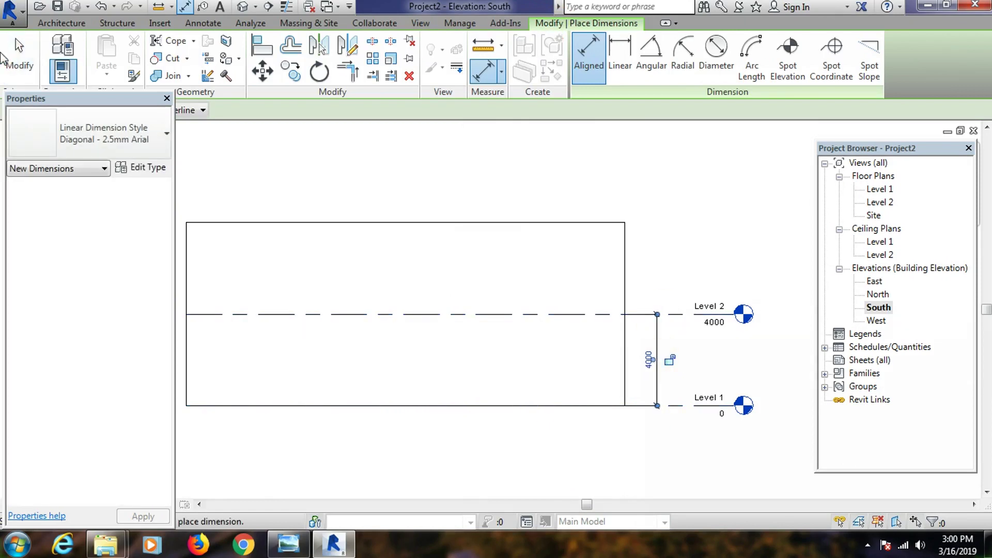
Set the distance from Level 1 to Level 2 to 600 mm by editing the dimension between them
{"action": "left_click", "coordinate": [677, 316]}
{"action": "left_click", "coordinate": [648, 360]}
{"action": "left_click_drag", "start_coordinate": [646, 362], "coordinate": [619, 361]}
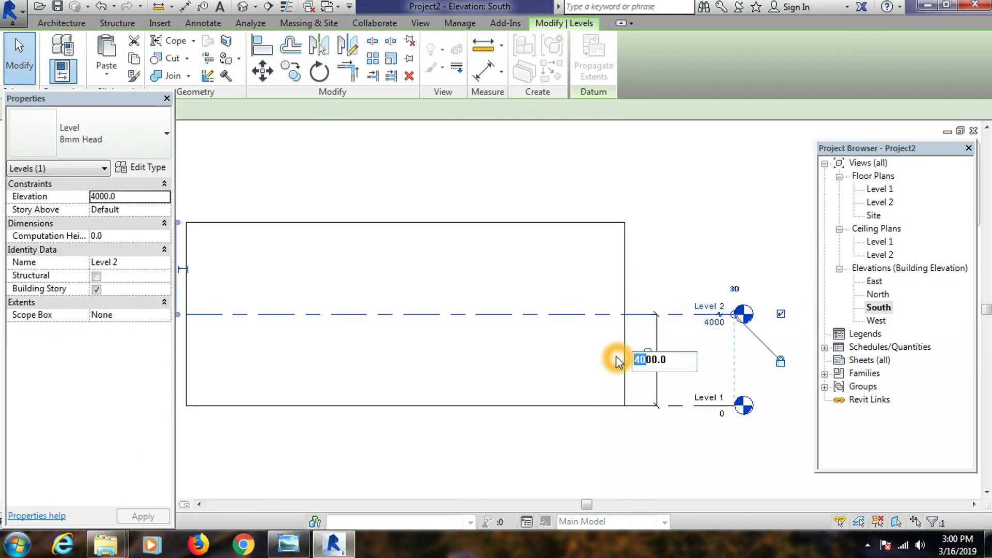
{"action": "type", "text": "6"}
{"action": "left_click", "coordinate": [670, 251]}
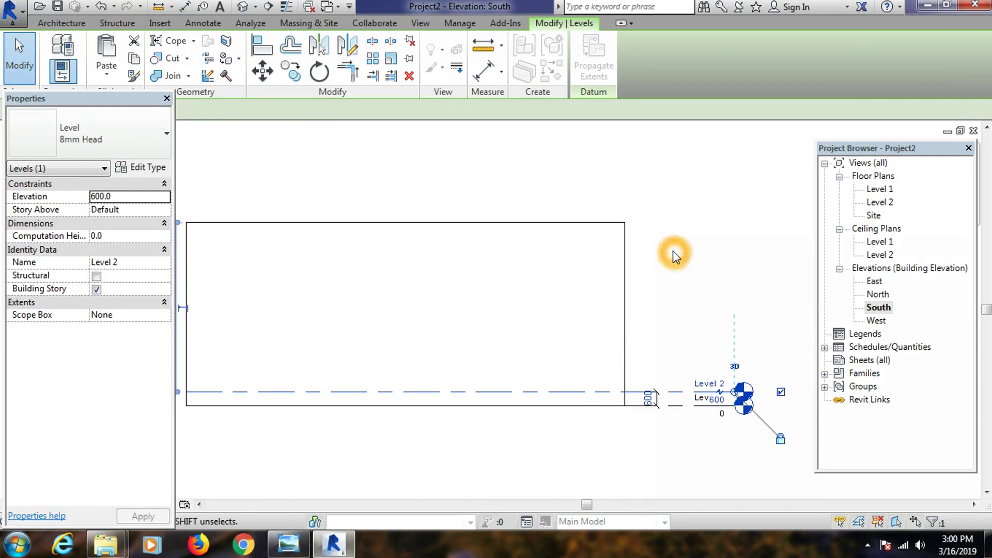
{"action": "left_click", "coordinate": [666, 233]}
{"action": "scroll", "coordinate": [668, 398], "scroll_direction": "up", "scroll_amount": 5}
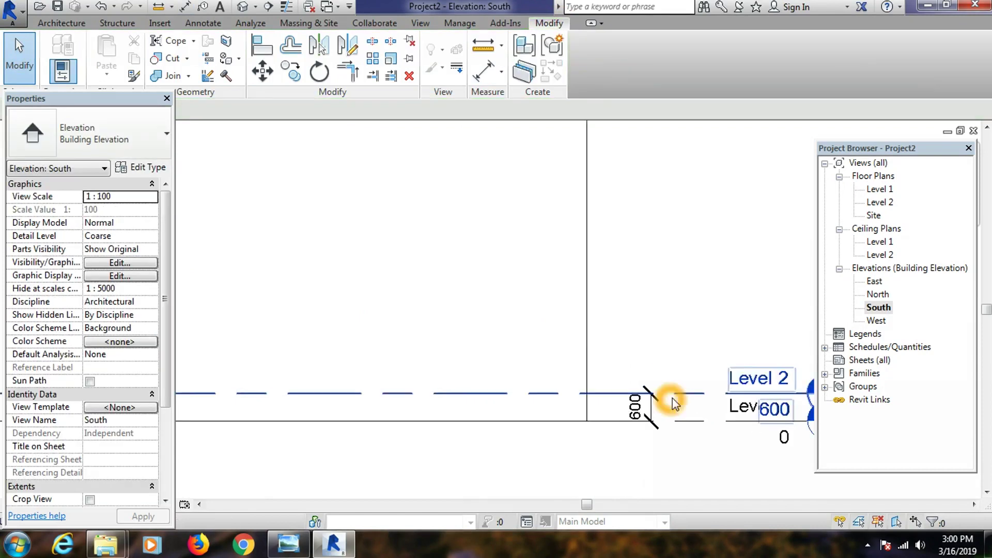
{"action": "left_click", "coordinate": [692, 397]}
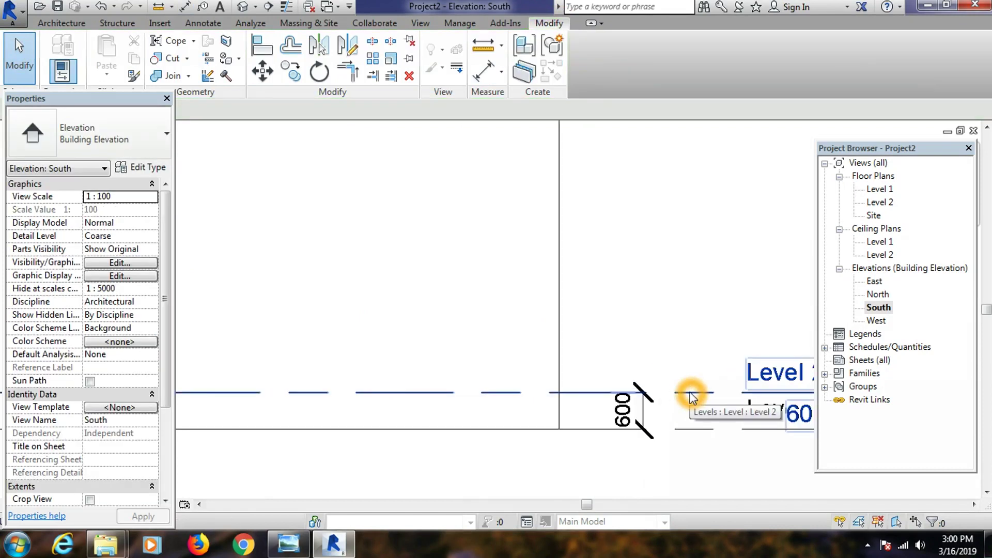
{"action": "scroll", "coordinate": [693, 397], "scroll_direction": "down", "scroll_amount": 3}
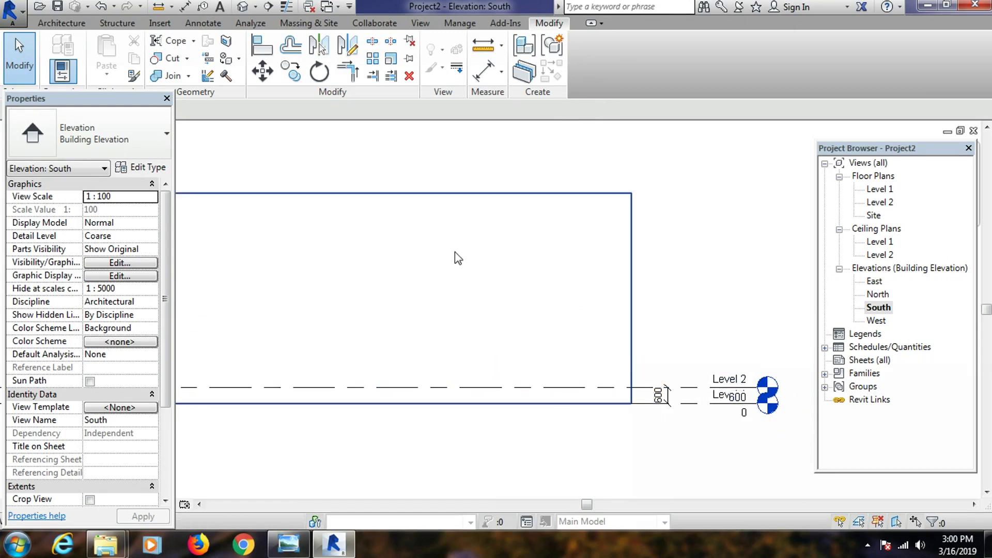
{"action": "left_click", "coordinate": [668, 292]}
{"action": "left_click", "coordinate": [677, 291]}
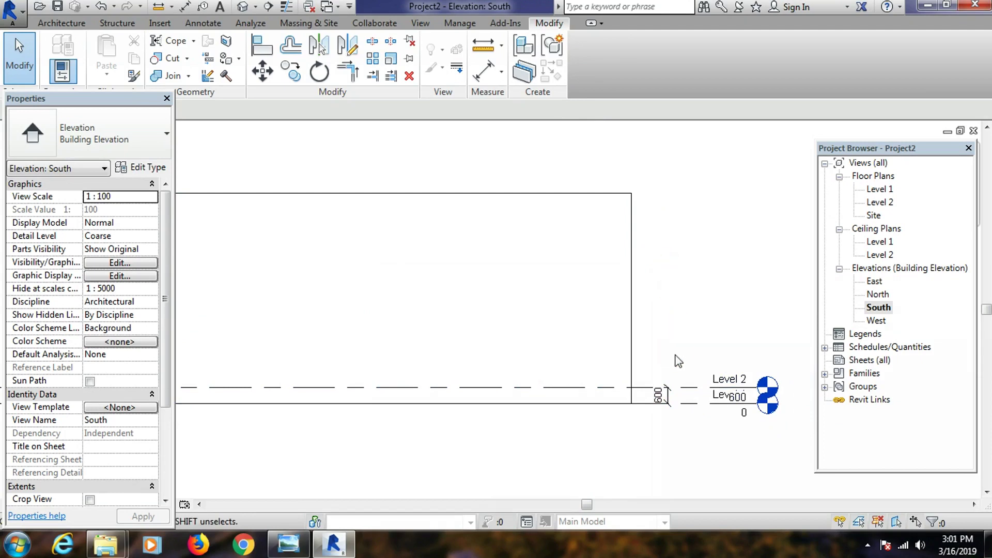
{"action": "left_click", "coordinate": [678, 284]}
{"action": "left_click", "coordinate": [678, 350]}
{"action": "scroll", "coordinate": [673, 281], "scroll_direction": "down", "scroll_amount": 3}
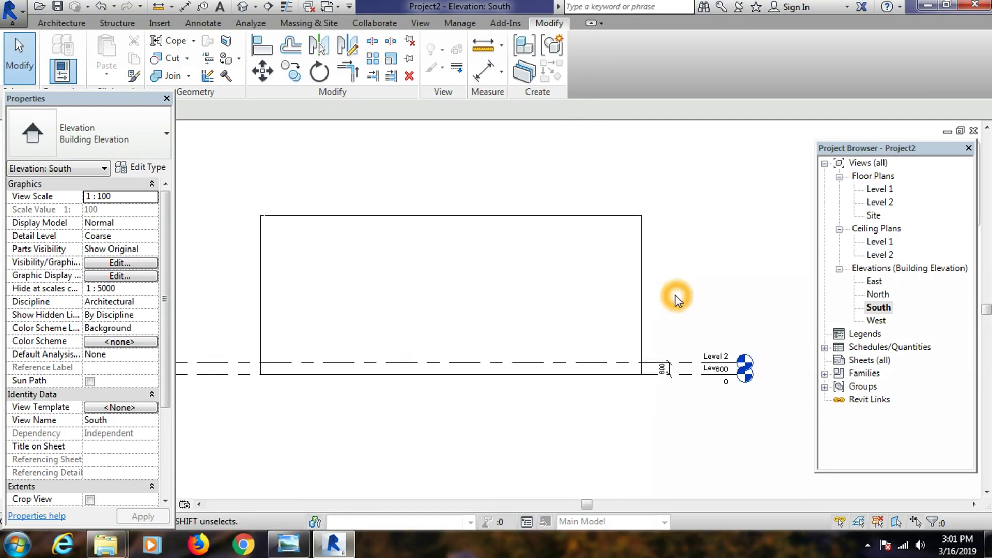
{"action": "scroll", "coordinate": [682, 344], "scroll_direction": "down", "scroll_amount": 1}
{"action": "left_click", "coordinate": [688, 261]}
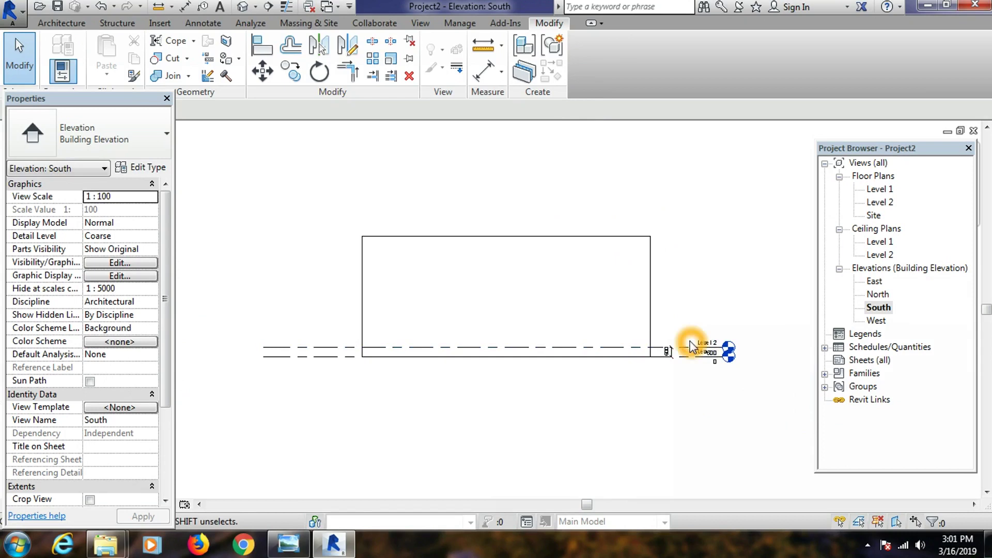
Draw two more levels of the same type as Level 2 across the wall at elevations 1300 and 2800 mm
{"action": "left_click", "coordinate": [335, 352]}
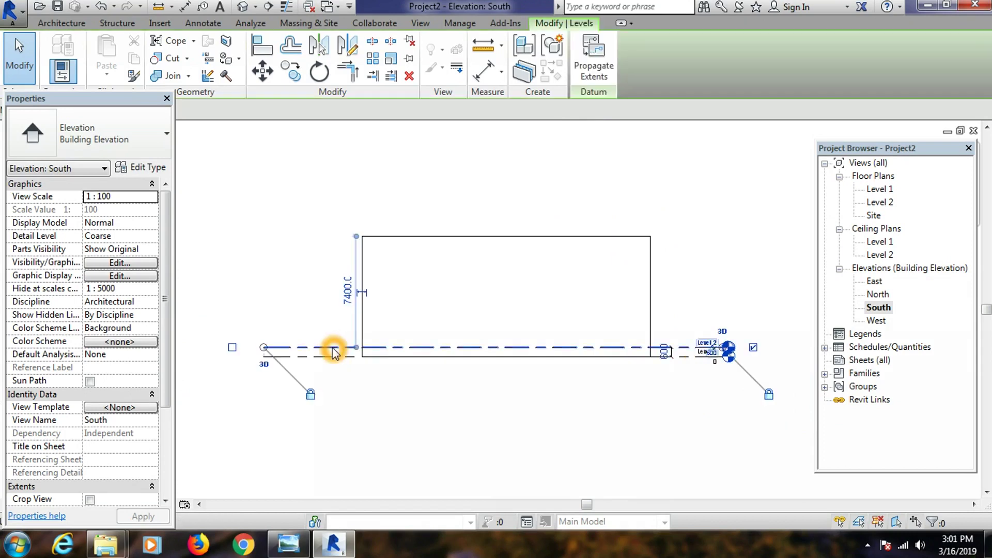
{"action": "left_click", "coordinate": [554, 77]}
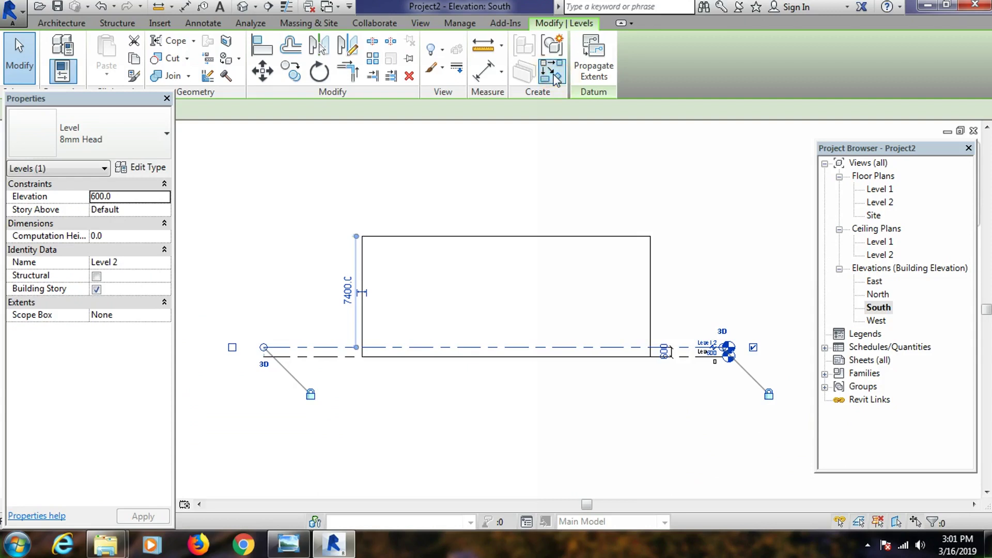
{"action": "left_click", "coordinate": [264, 337]}
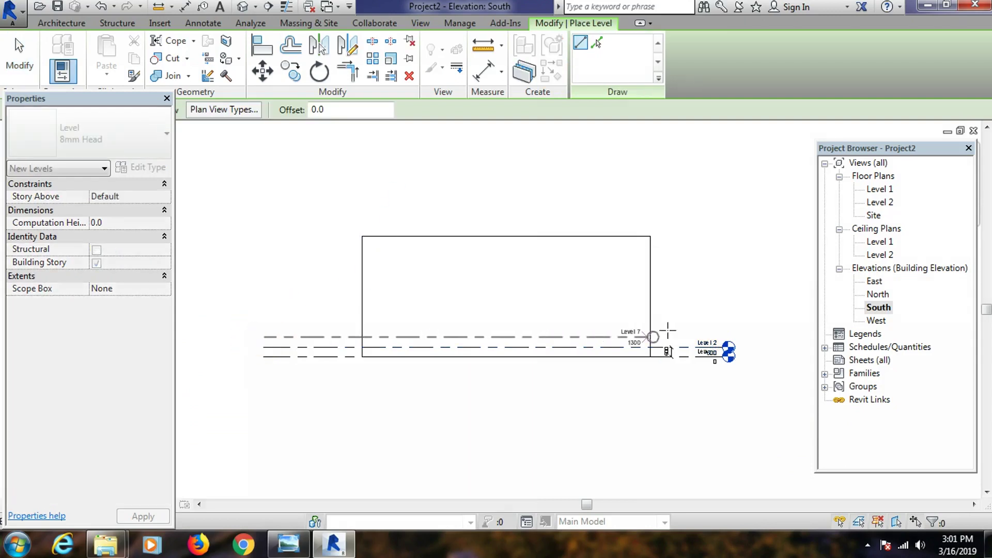
{"action": "left_click", "coordinate": [704, 327]}
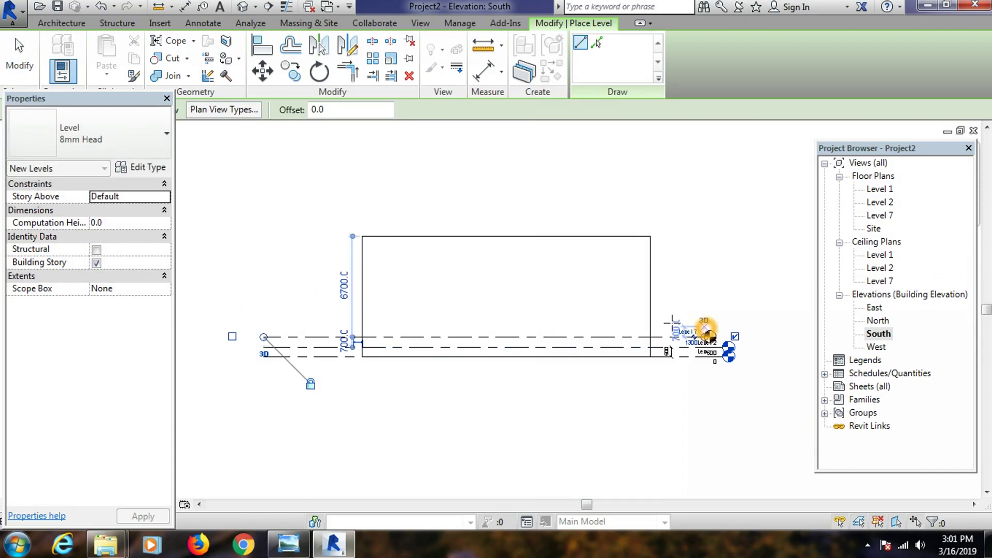
{"action": "left_click", "coordinate": [261, 315]}
{"action": "left_click", "coordinate": [711, 314]}
{"action": "left_click", "coordinate": [25, 58]}
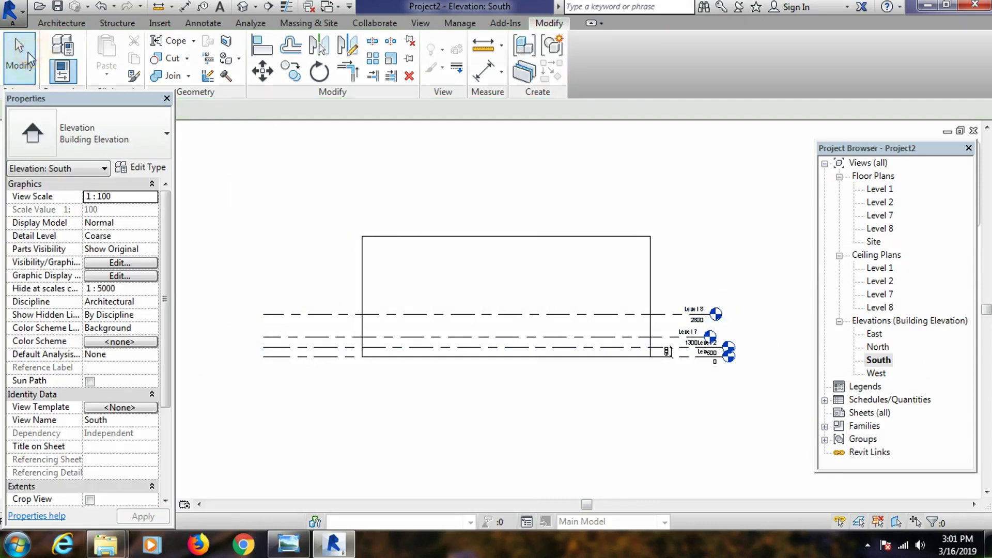
Draw three further levels at elevations 4500, 6600 and 8000 mm, the highest one along the wall's top edge
{"action": "left_click", "coordinate": [60, 23]}
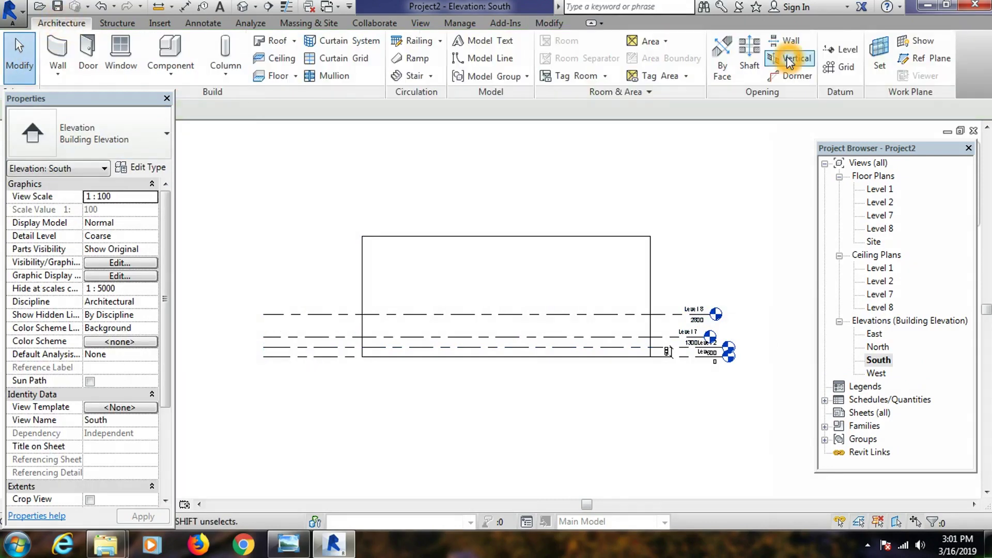
{"action": "left_click", "coordinate": [850, 50]}
{"action": "left_click", "coordinate": [264, 288]}
{"action": "left_click", "coordinate": [704, 290]}
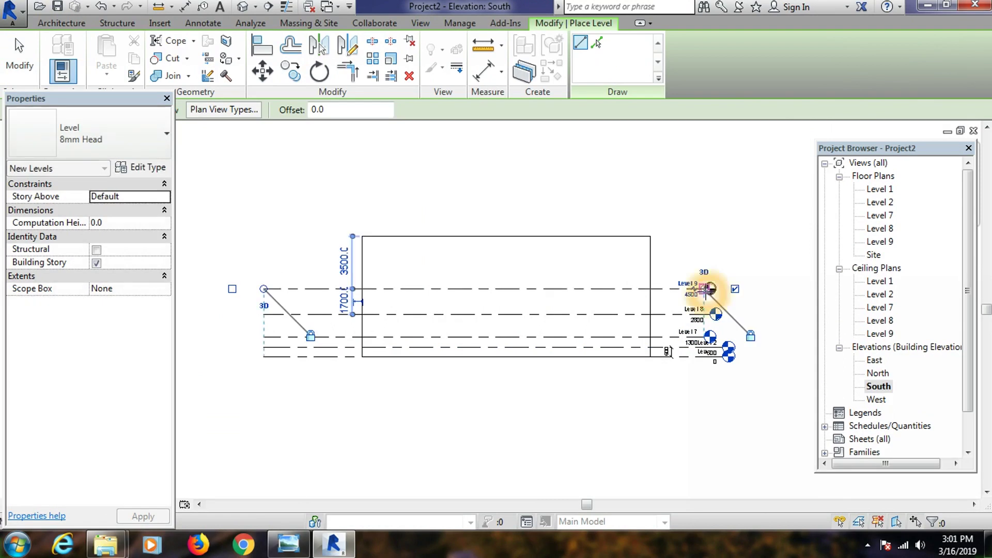
{"action": "left_click", "coordinate": [280, 257]}
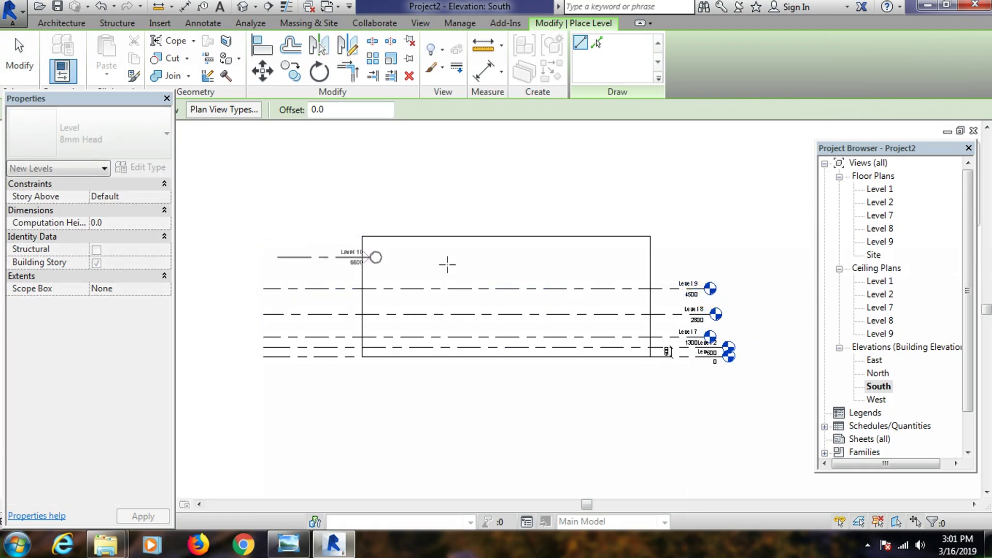
{"action": "left_click", "coordinate": [695, 258]}
{"action": "left_click", "coordinate": [277, 236]}
{"action": "left_click", "coordinate": [690, 237]}
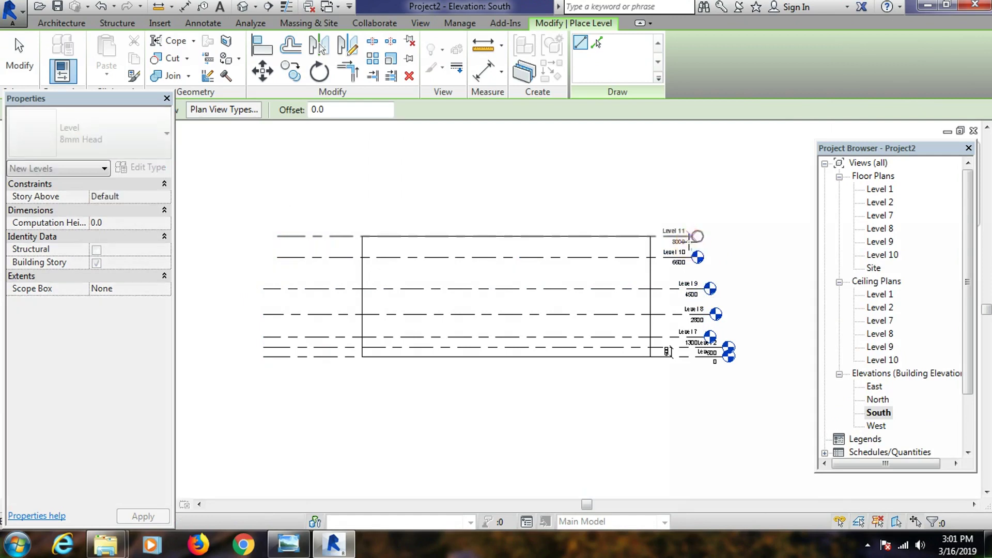
{"action": "left_click", "coordinate": [19, 52]}
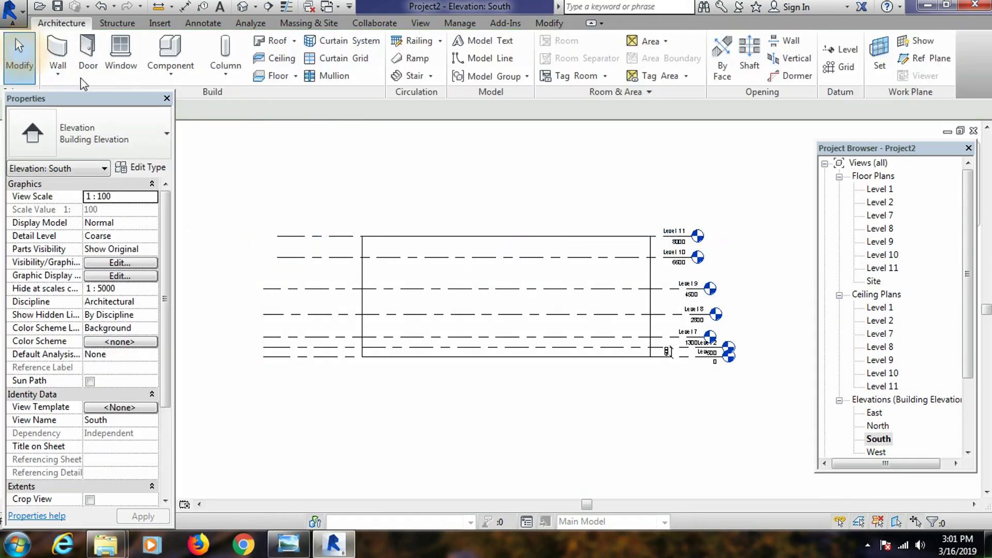
Edit the witness lines of the level dimension to include the levels at 1300, 2800 and 4500 mm
{"action": "scroll", "coordinate": [672, 348], "scroll_direction": "up", "scroll_amount": 5}
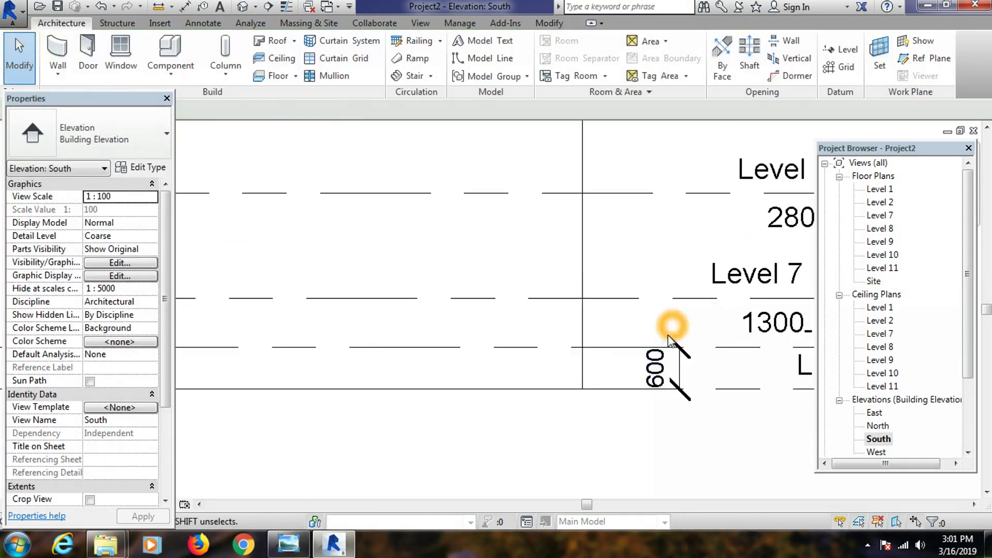
{"action": "left_click", "coordinate": [679, 362]}
{"action": "scroll", "coordinate": [578, 439], "scroll_direction": "down", "scroll_amount": 3}
{"action": "scroll", "coordinate": [578, 439], "scroll_direction": "down", "scroll_amount": 2}
{"action": "left_click", "coordinate": [600, 61]}
{"action": "scroll", "coordinate": [594, 376], "scroll_direction": "up", "scroll_amount": 2}
{"action": "scroll", "coordinate": [594, 376], "scroll_direction": "up", "scroll_amount": 2}
{"action": "left_click", "coordinate": [602, 403]}
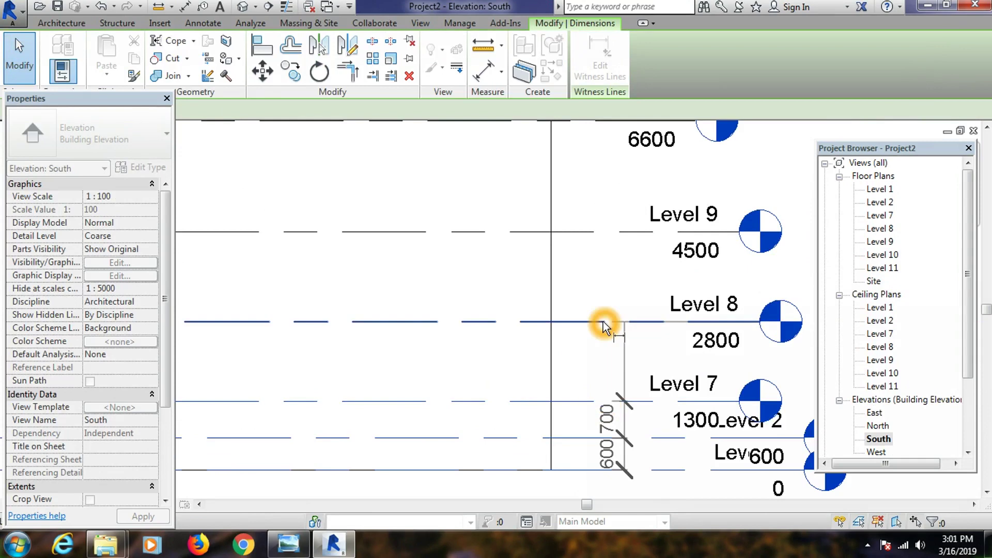
{"action": "left_click", "coordinate": [604, 323]}
{"action": "left_click", "coordinate": [591, 233]}
Extend the dimension string to the levels at 6600 and 8000 mm and finish editing its witness lines
{"action": "scroll", "coordinate": [590, 243], "scroll_direction": "down", "scroll_amount": 3}
{"action": "scroll", "coordinate": [581, 261], "scroll_direction": "up", "scroll_amount": 2}
{"action": "left_click", "coordinate": [579, 260]}
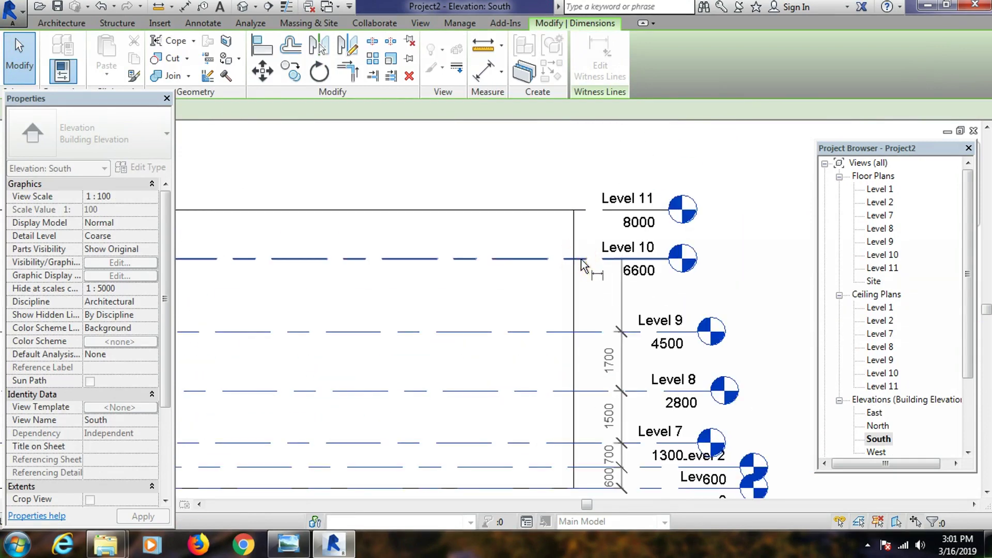
{"action": "left_click", "coordinate": [584, 210]}
{"action": "scroll", "coordinate": [591, 216], "scroll_direction": "down", "scroll_amount": 3}
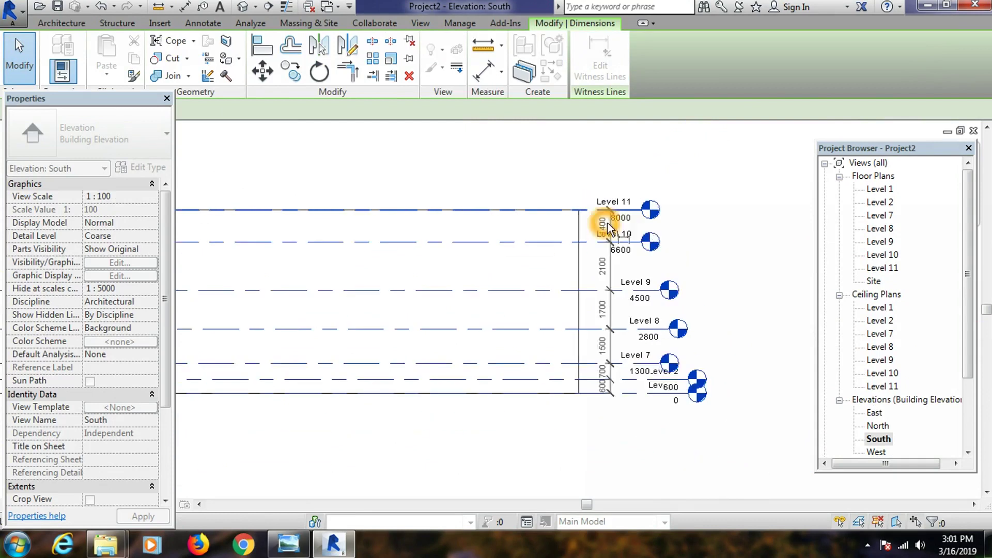
{"action": "left_click", "coordinate": [705, 181]}
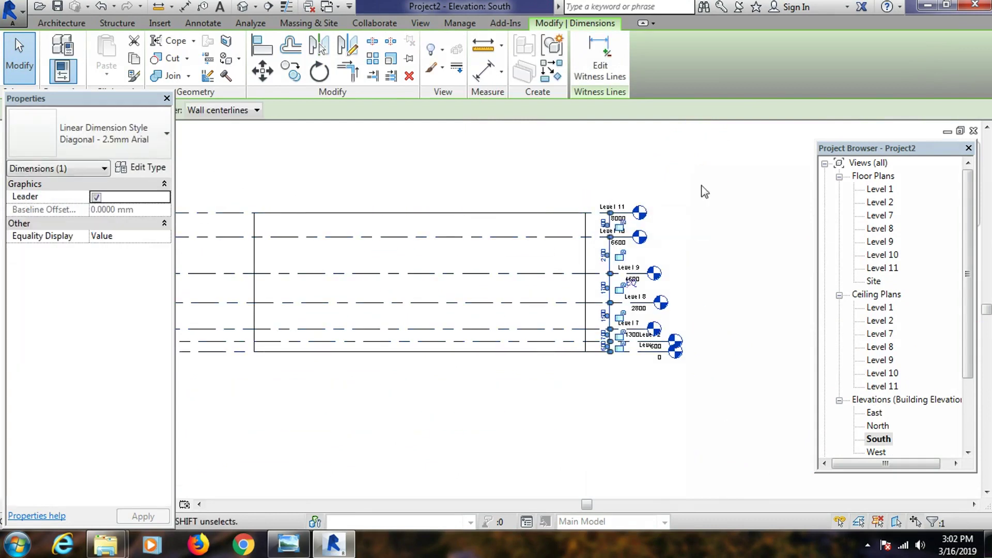
{"action": "left_click", "coordinate": [678, 304]}
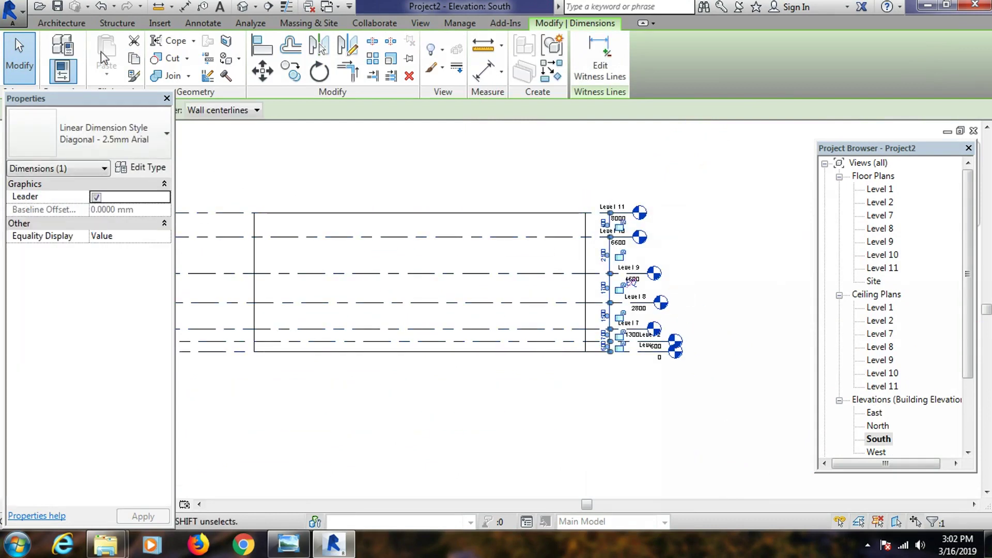
Set the distance between Level 7 and Level 2 below it to 150 mm
{"action": "left_click", "coordinate": [250, 155]}
{"action": "scroll", "coordinate": [736, 408], "scroll_direction": "down", "scroll_amount": 1}
{"action": "left_click", "coordinate": [775, 388]}
{"action": "scroll", "coordinate": [711, 320], "scroll_direction": "up", "scroll_amount": 4}
{"action": "scroll", "coordinate": [693, 310], "scroll_direction": "up", "scroll_amount": 3}
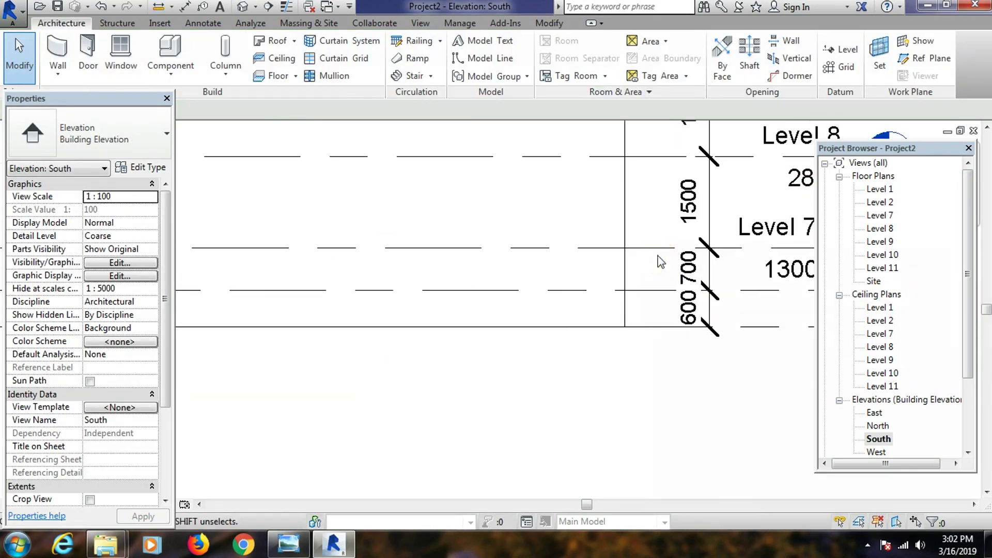
{"action": "left_click", "coordinate": [658, 255]}
{"action": "left_click", "coordinate": [694, 269]}
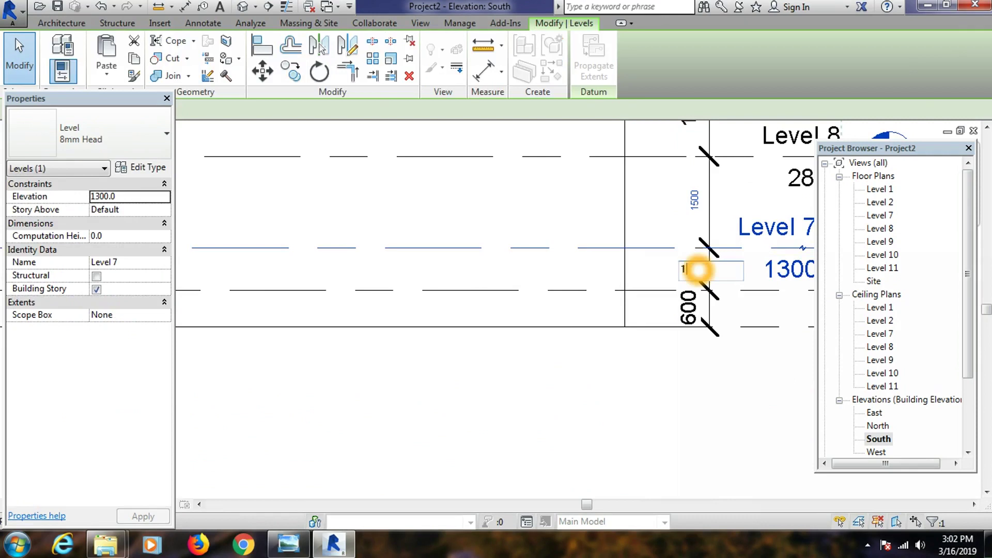
{"action": "type", "text": "150"}
{"action": "key", "text": "Return"}
Set the distance between Level 8 and Level 7 below it to 3600 mm
{"action": "scroll", "coordinate": [716, 399], "scroll_direction": "down", "scroll_amount": 1}
{"action": "left_click", "coordinate": [679, 217]}
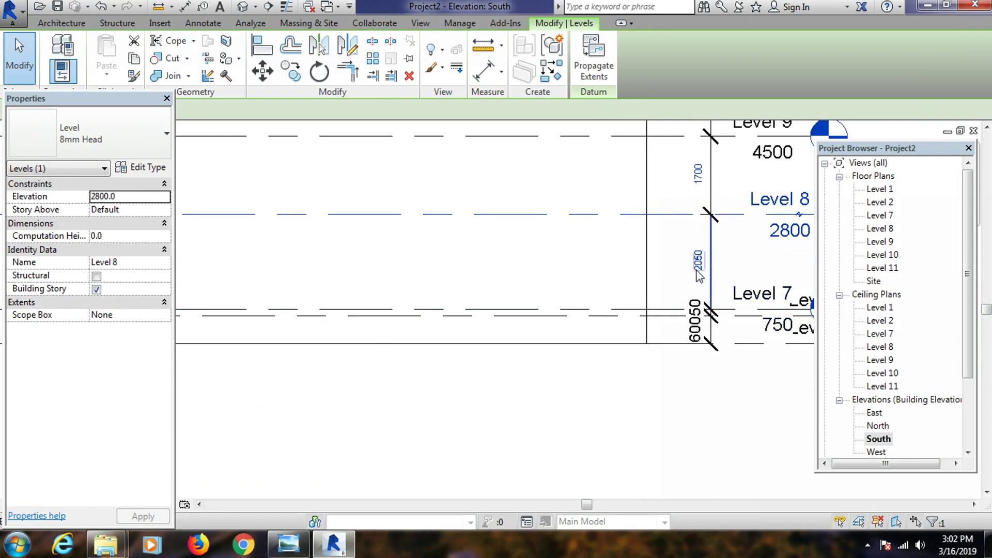
{"action": "left_click", "coordinate": [699, 261]}
{"action": "left_click", "coordinate": [709, 264]}
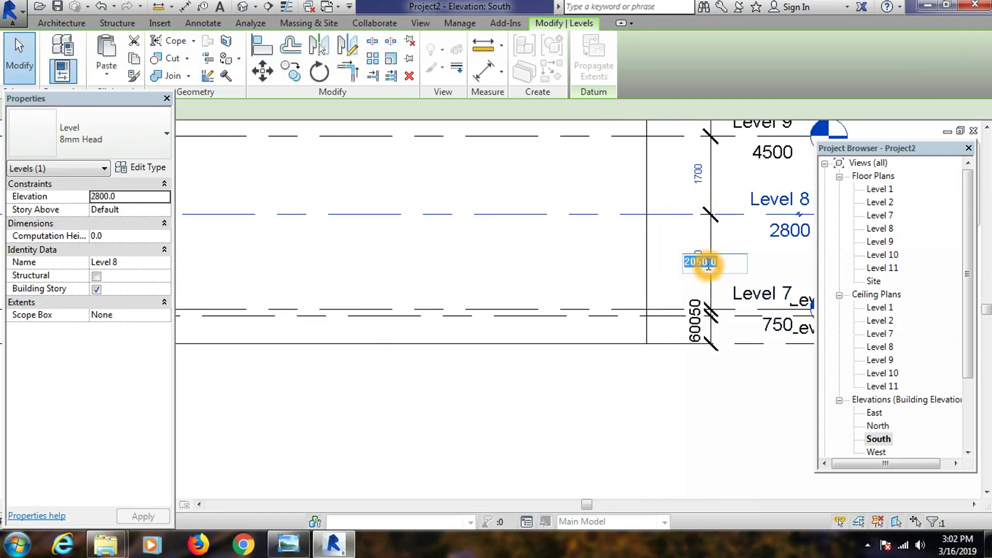
{"action": "type", "text": "3600"}
{"action": "key", "text": "Return"}
{"action": "scroll", "coordinate": [699, 421], "scroll_direction": "down", "scroll_amount": 1}
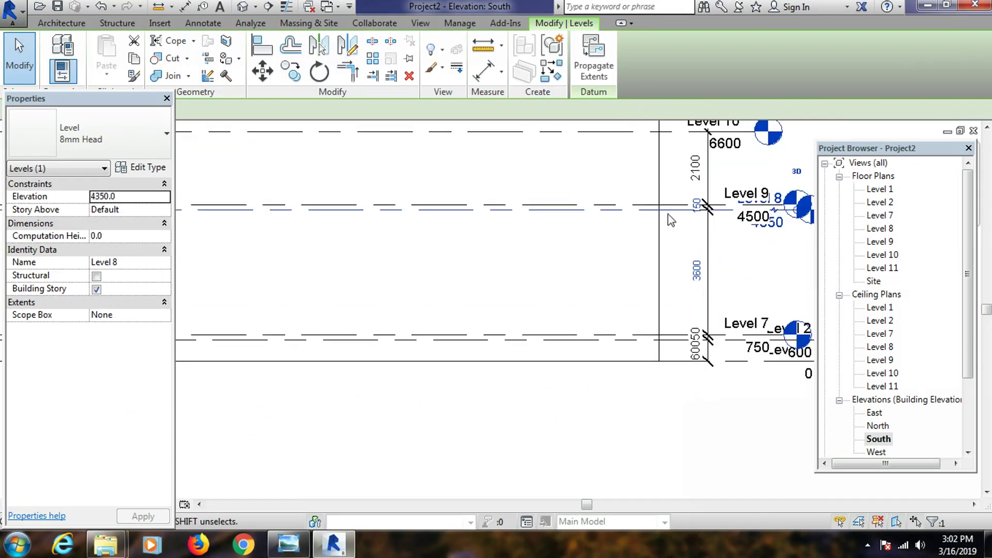
{"action": "scroll", "coordinate": [665, 150], "scroll_direction": "up", "scroll_amount": 3}
{"action": "left_click", "coordinate": [701, 303]}
{"action": "scroll", "coordinate": [700, 299], "scroll_direction": "down", "scroll_amount": 2}
{"action": "left_click", "coordinate": [752, 308]}
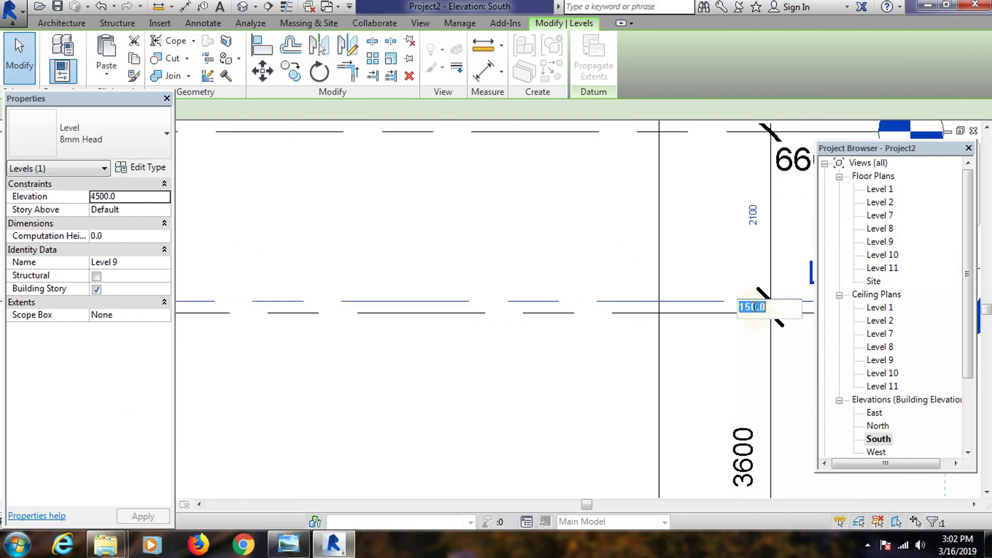
{"action": "key", "text": "Escape"}
Set the distance between Level 10 and Level 9 below it to 3600 mm
{"action": "scroll", "coordinate": [720, 377], "scroll_direction": "down", "scroll_amount": 3}
{"action": "left_click", "coordinate": [700, 210]}
{"action": "scroll", "coordinate": [703, 303], "scroll_direction": "up", "scroll_amount": 3}
{"action": "left_click", "coordinate": [695, 304]}
{"action": "left_click", "coordinate": [730, 353]}
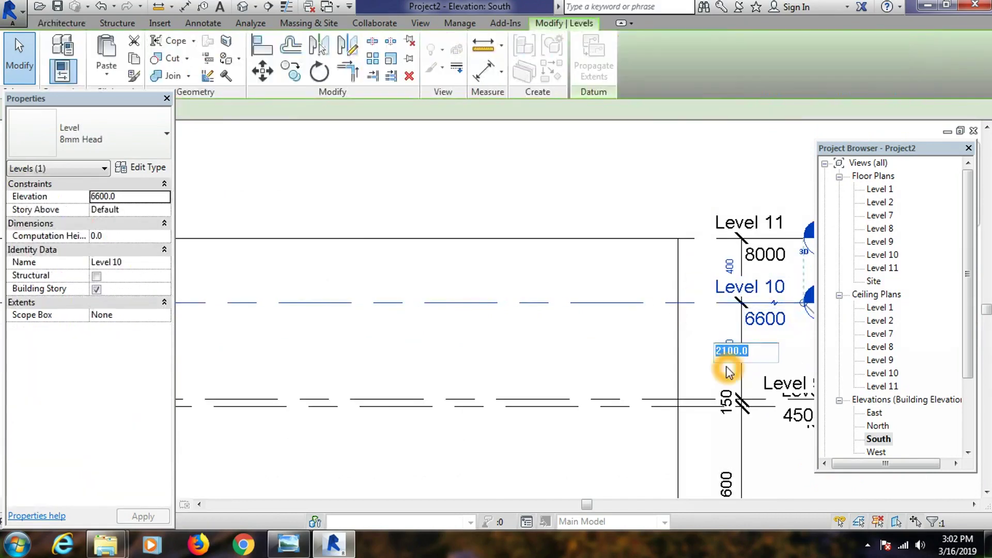
{"action": "left_click", "coordinate": [746, 358]}
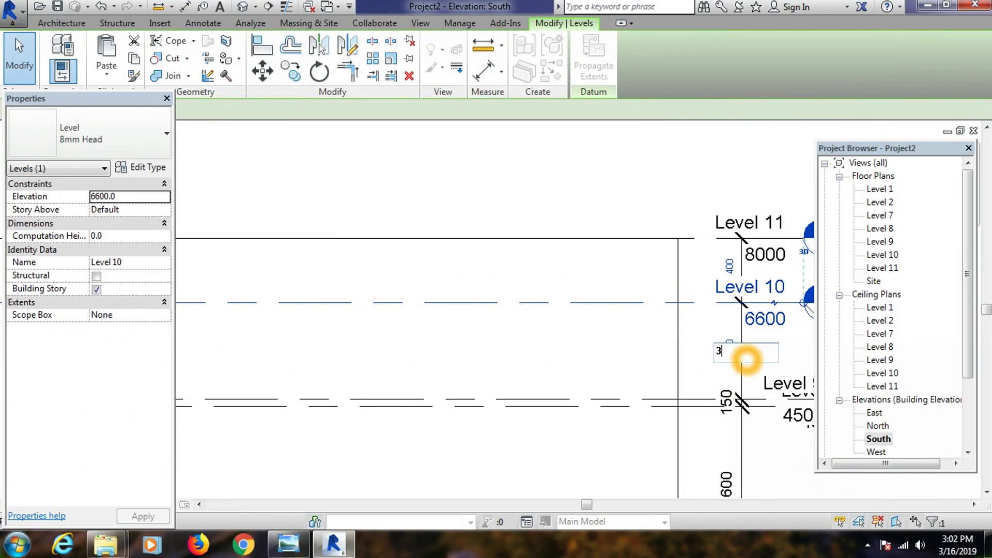
{"action": "type", "text": "3600"}
{"action": "key", "text": "Return"}
Move Level 10 to 4500 mm above Level 11 and deselect it
{"action": "scroll", "coordinate": [713, 451], "scroll_direction": "down", "scroll_amount": 2}
{"action": "left_click", "coordinate": [658, 228]}
{"action": "scroll", "coordinate": [693, 265], "scroll_direction": "up", "scroll_amount": 2}
{"action": "left_click", "coordinate": [700, 308]}
{"action": "scroll", "coordinate": [676, 306], "scroll_direction": "down", "scroll_amount": 3}
{"action": "scroll", "coordinate": [733, 312], "scroll_direction": "up", "scroll_amount": 3}
{"action": "left_click", "coordinate": [720, 304]}
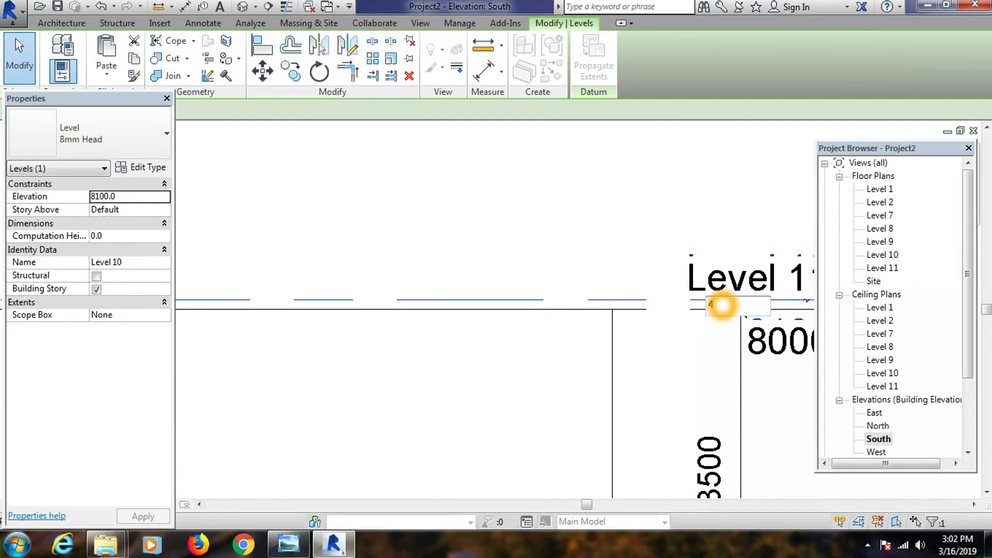
{"action": "type", "text": "4500"}
{"action": "left_click", "coordinate": [716, 204]}
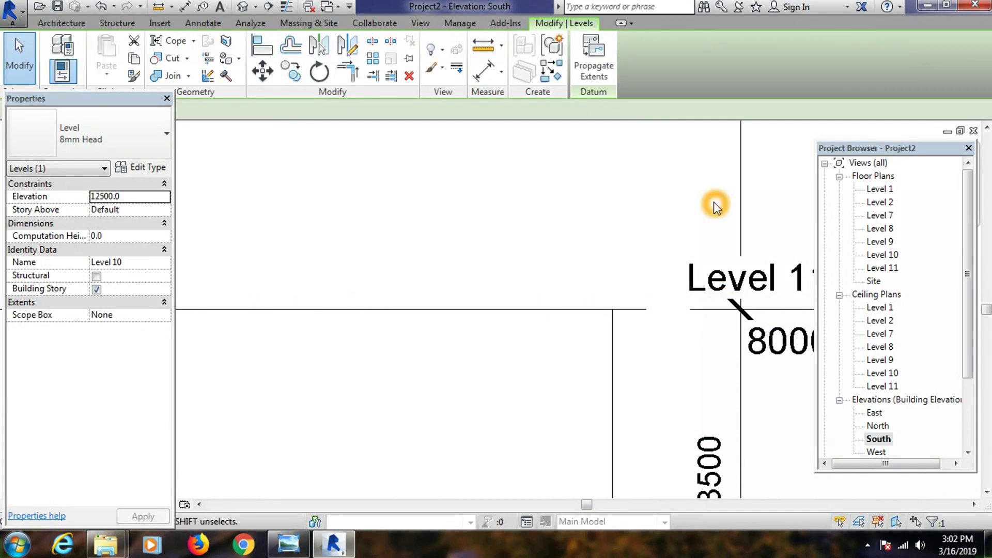
{"action": "key", "text": "Escape"}
Review the spacing of all levels and their dimension string along the wall in the South elevation
{"action": "scroll", "coordinate": [698, 380], "scroll_direction": "down", "scroll_amount": 8}
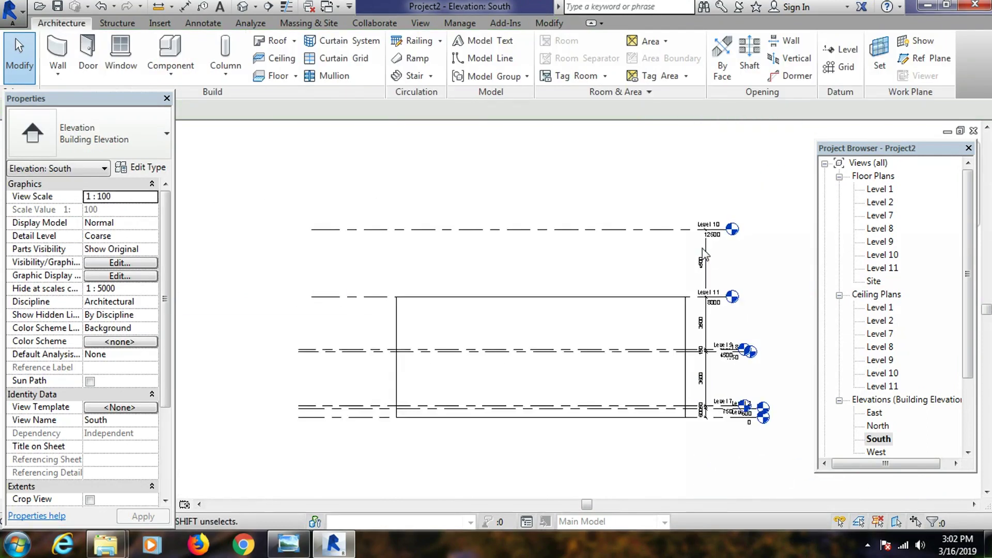
{"action": "scroll", "coordinate": [685, 257], "scroll_direction": "up", "scroll_amount": 4}
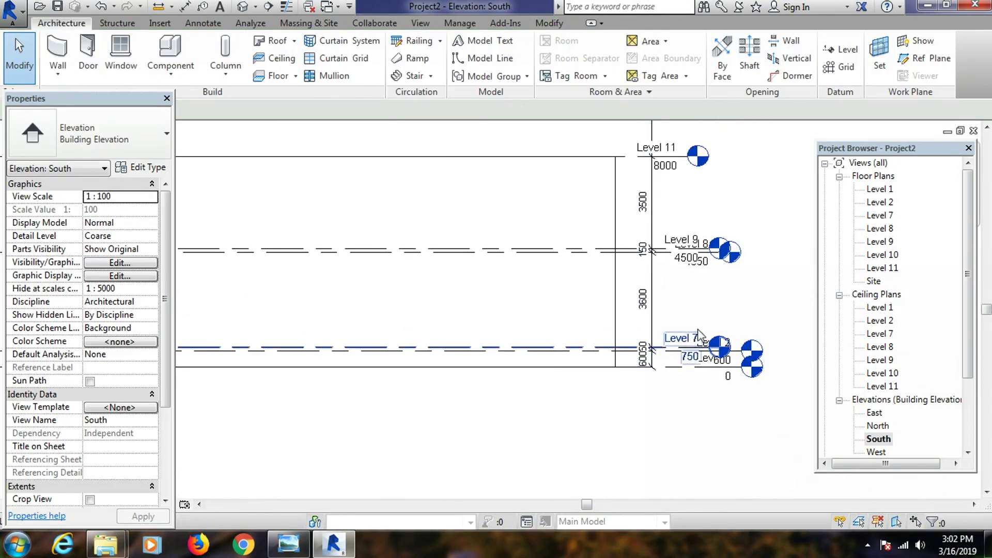
{"action": "scroll", "coordinate": [699, 338], "scroll_direction": "down", "scroll_amount": 5}
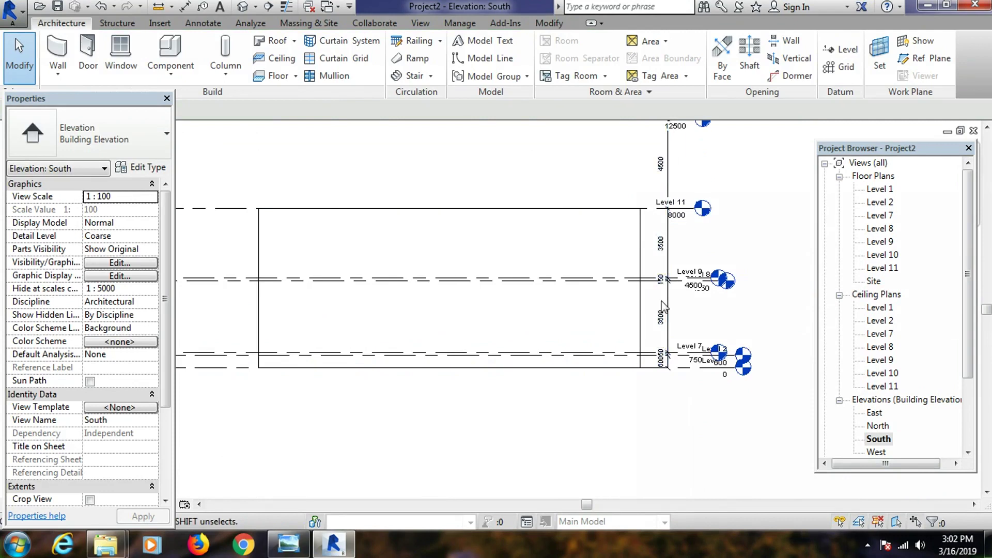
{"action": "scroll", "coordinate": [658, 337], "scroll_direction": "up", "scroll_amount": 3}
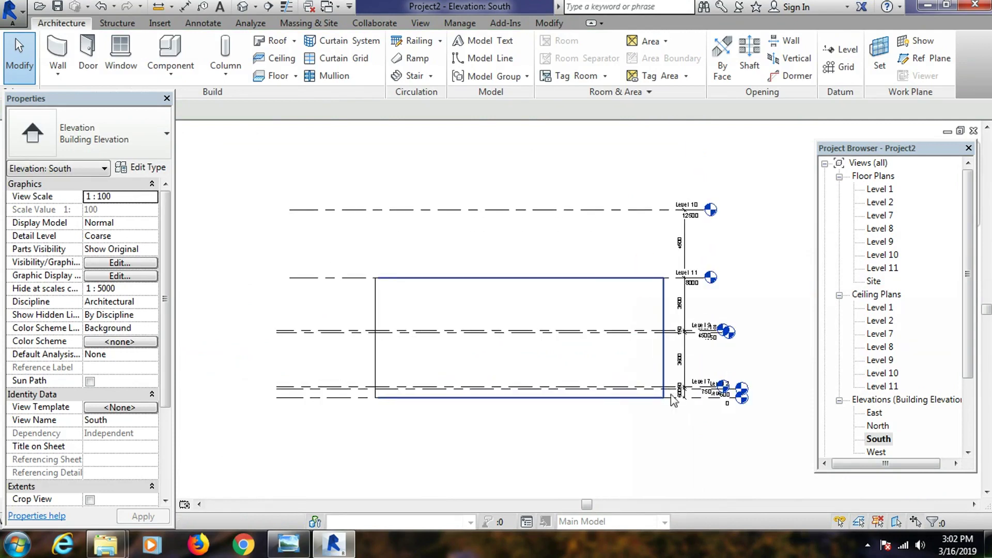
{"action": "scroll", "coordinate": [692, 410], "scroll_direction": "down", "scroll_amount": 3}
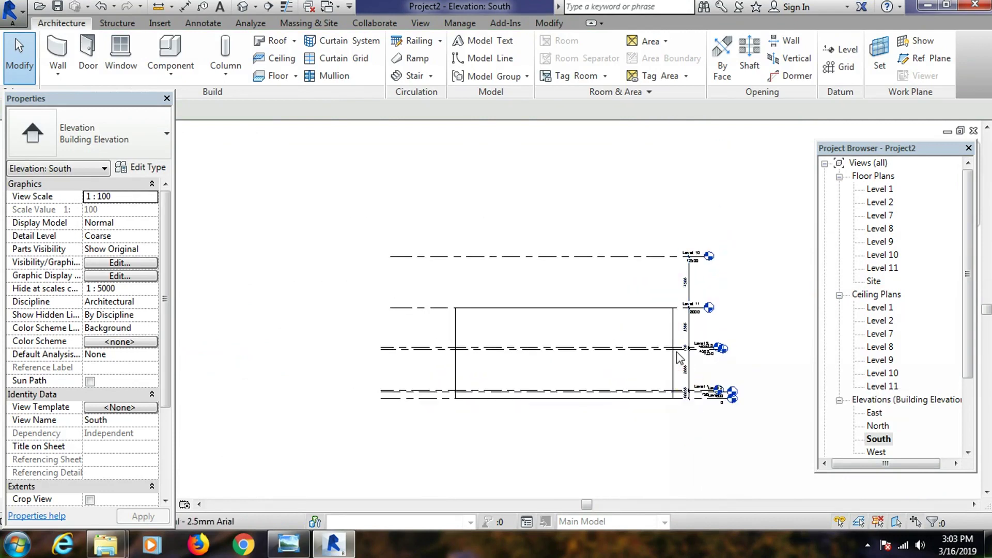
{"action": "middle_click_drag", "start_coordinate": [731, 321], "coordinate": [676, 360]}
{"action": "scroll", "coordinate": [675, 360], "scroll_direction": "up", "scroll_amount": 5}
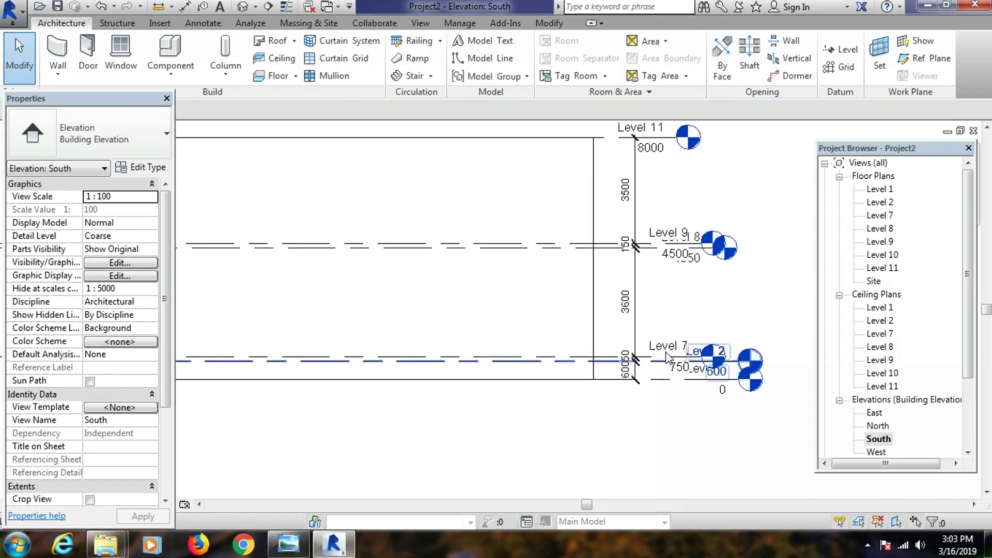
Rename Level 7 as Dpc and rename its corresponding views too
{"action": "scroll", "coordinate": [671, 357], "scroll_direction": "down", "scroll_amount": 1}
{"action": "scroll", "coordinate": [671, 380], "scroll_direction": "up", "scroll_amount": 2}
{"action": "left_click", "coordinate": [660, 355]}
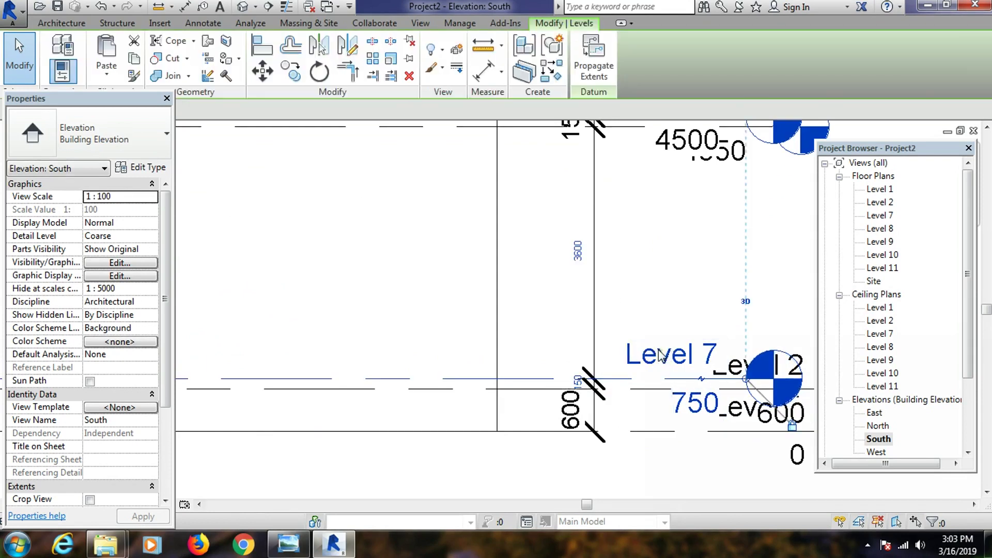
{"action": "left_click", "coordinate": [699, 366]}
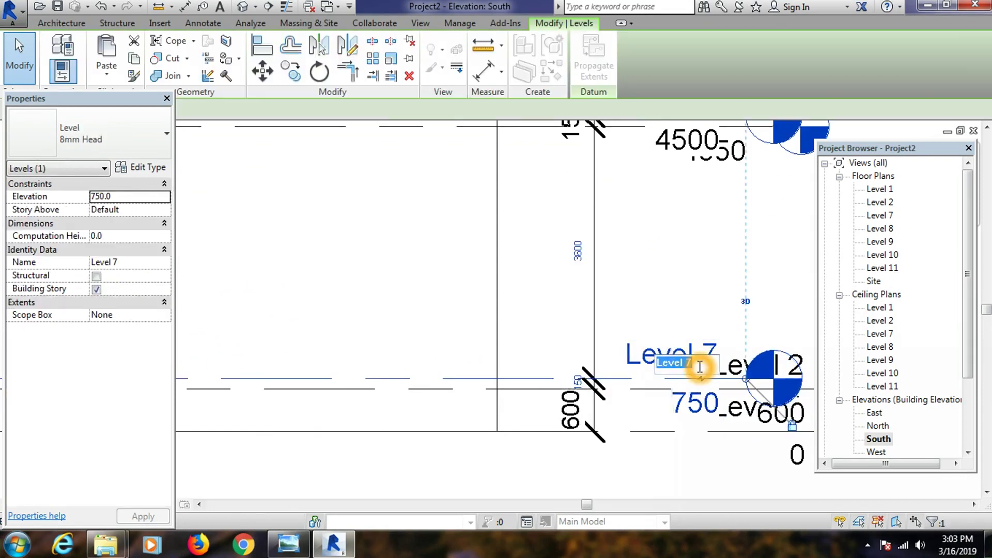
{"action": "left_click", "coordinate": [553, 348]}
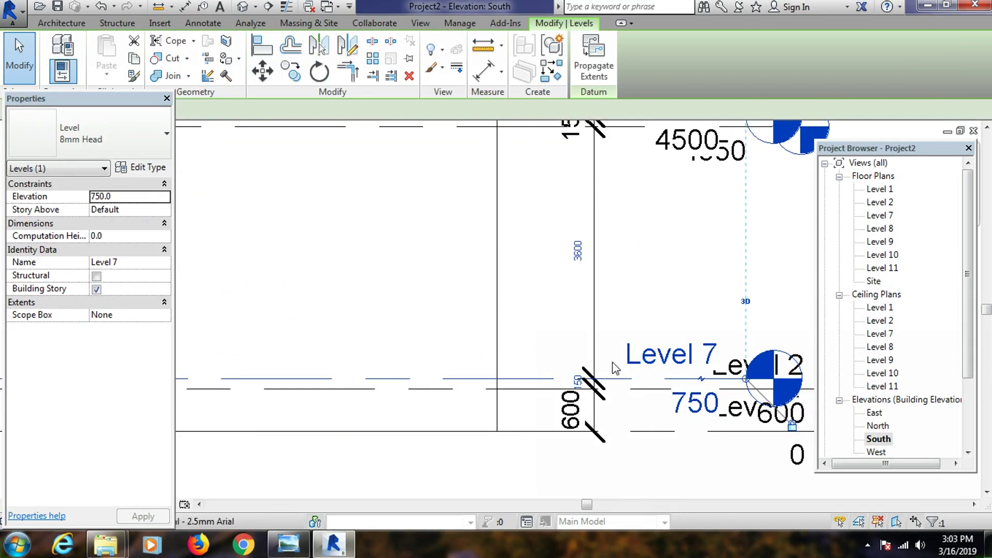
{"action": "left_click", "coordinate": [660, 358]}
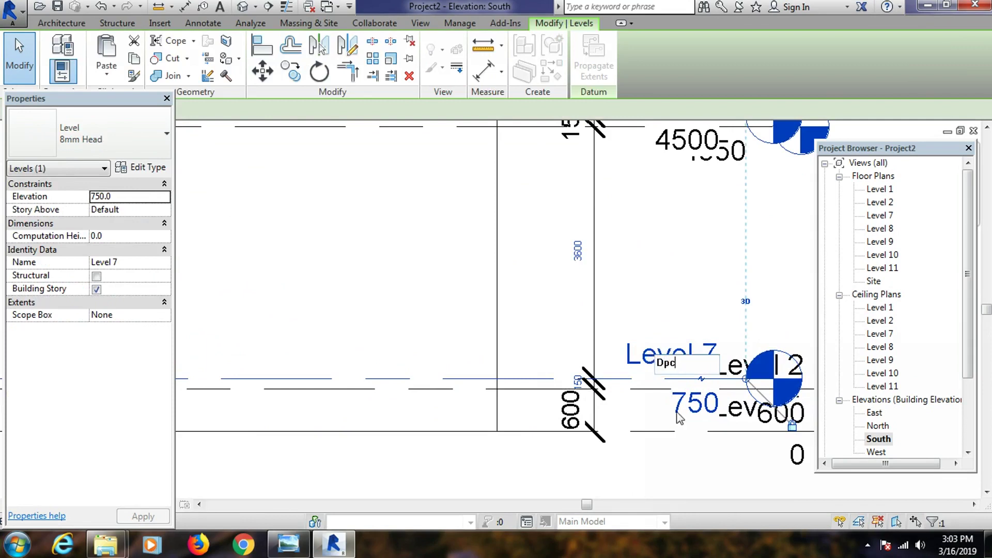
{"action": "left_click", "coordinate": [695, 475]}
{"action": "left_click", "coordinate": [525, 281]}
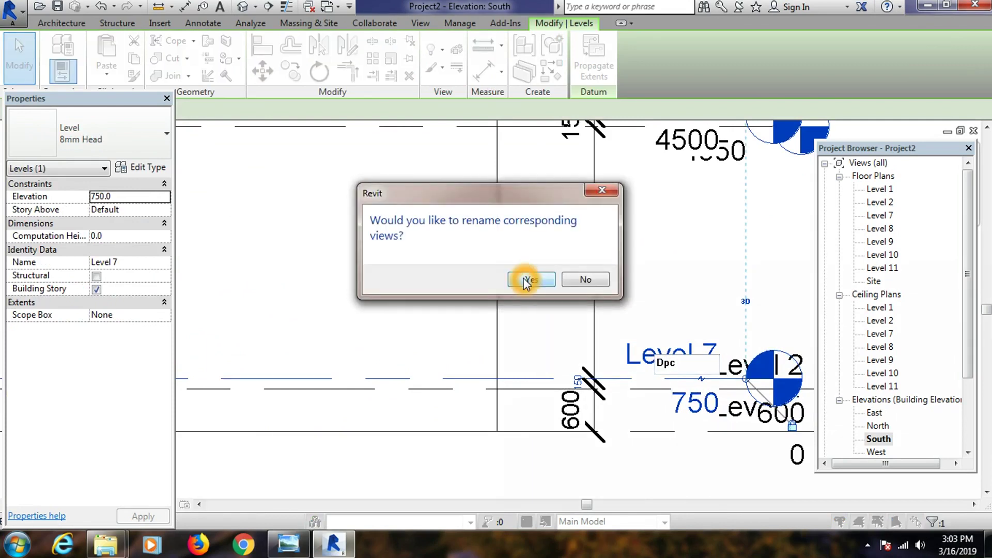
Rename Level 9 at 4500 mm as 1st Level, together with its corresponding views
{"action": "scroll", "coordinate": [665, 356], "scroll_direction": "down", "scroll_amount": 2}
{"action": "scroll", "coordinate": [656, 222], "scroll_direction": "up", "scroll_amount": 4}
{"action": "double_click", "coordinate": [677, 266]}
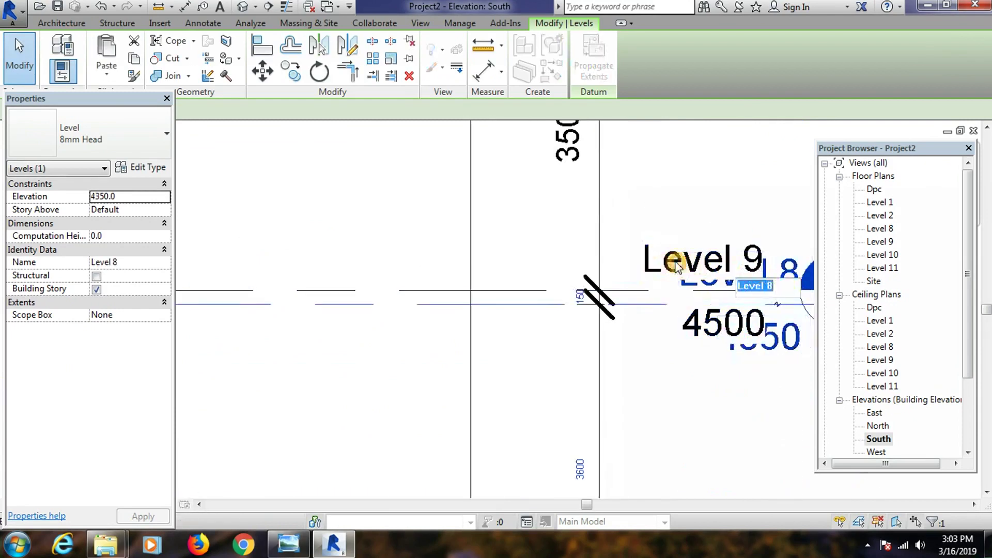
{"action": "left_click", "coordinate": [656, 231]}
{"action": "left_click", "coordinate": [653, 262]}
{"action": "left_click_drag", "start_coordinate": [707, 273], "coordinate": [699, 273]}
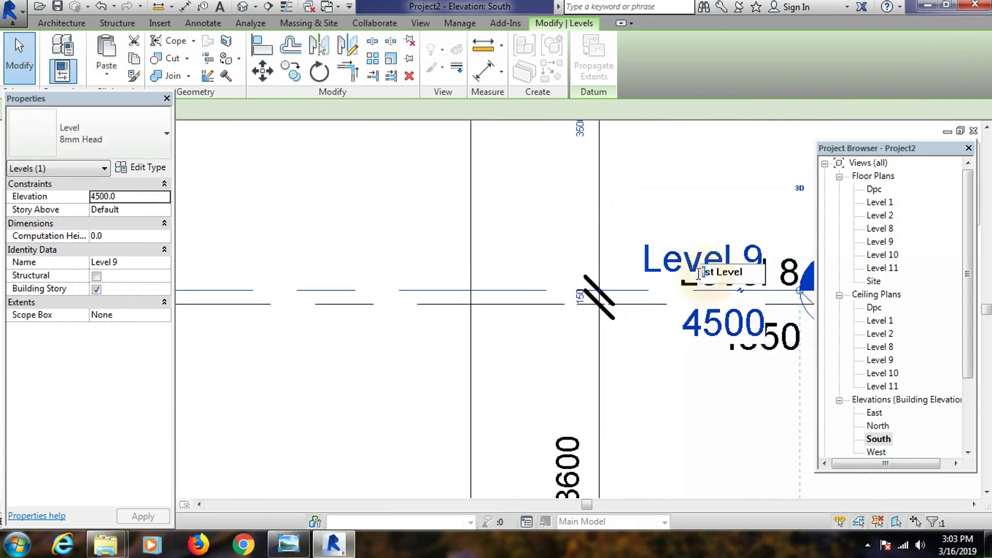
{"action": "left_click", "coordinate": [700, 277]}
{"action": "left_click", "coordinate": [678, 405]}
{"action": "left_click", "coordinate": [532, 280]}
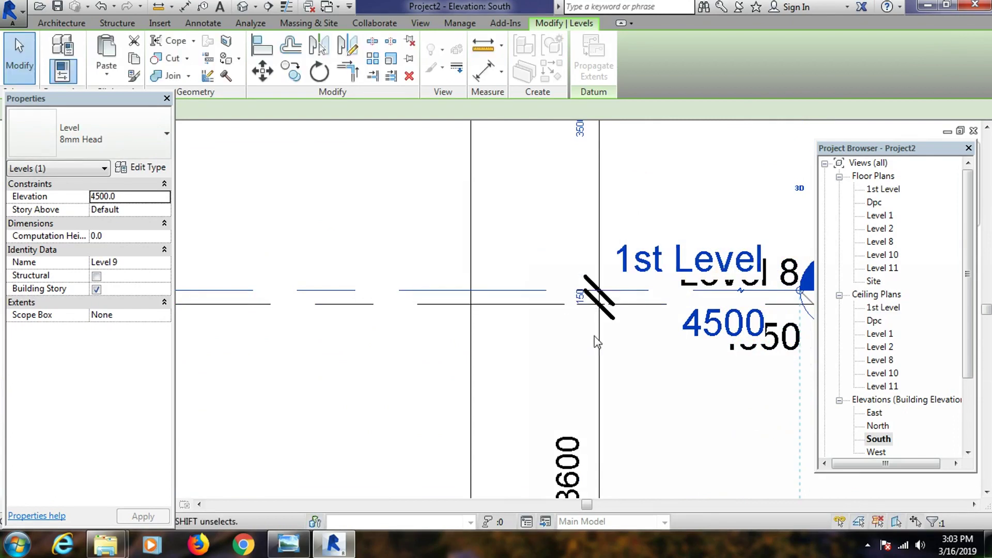
Rename Level 11 at the wall's top edge as Ceiling Level, including the corresponding views
{"action": "scroll", "coordinate": [676, 392], "scroll_direction": "down", "scroll_amount": 3}
{"action": "scroll", "coordinate": [700, 257], "scroll_direction": "down", "scroll_amount": 4}
{"action": "scroll", "coordinate": [673, 274], "scroll_direction": "up", "scroll_amount": 5}
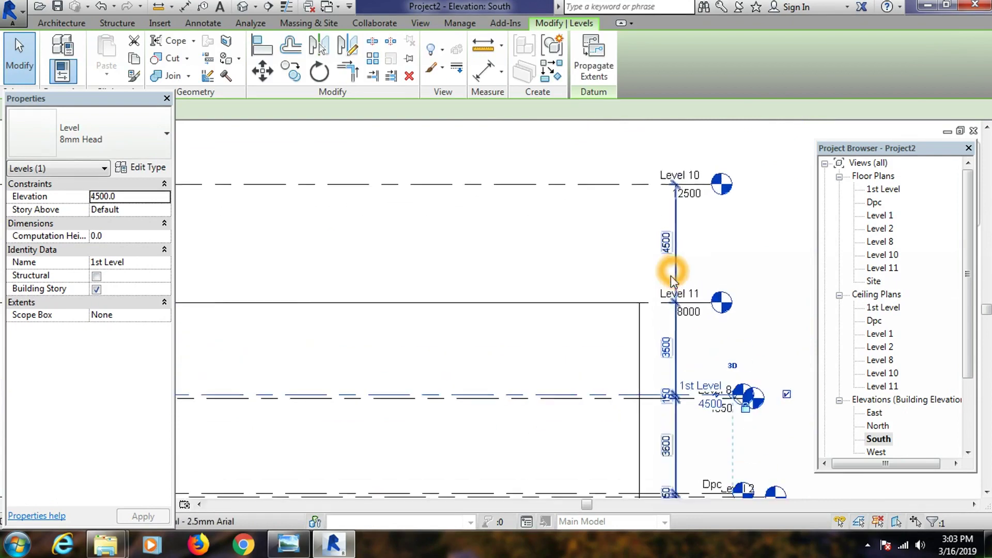
{"action": "left_click", "coordinate": [677, 309]}
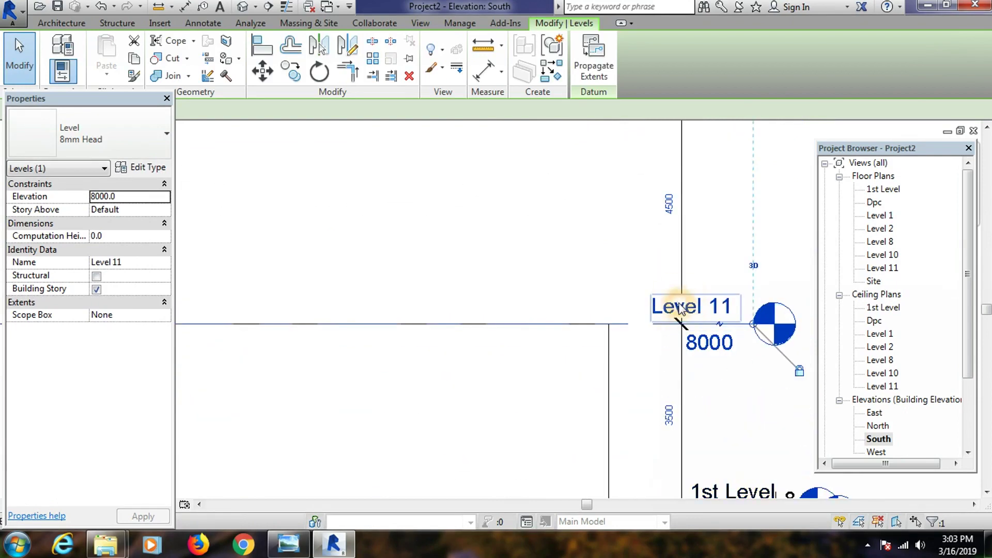
{"action": "left_click", "coordinate": [695, 306]}
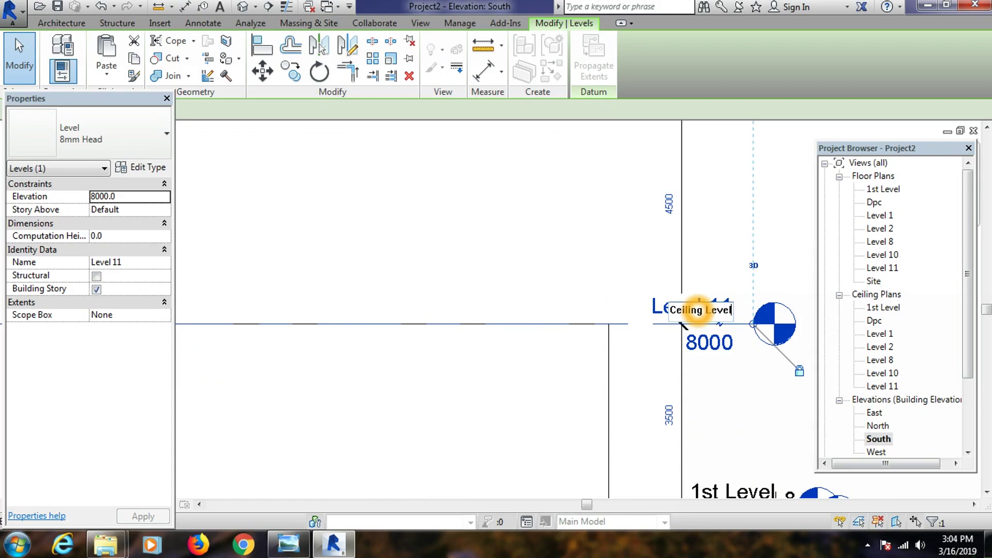
{"action": "left_click", "coordinate": [758, 442]}
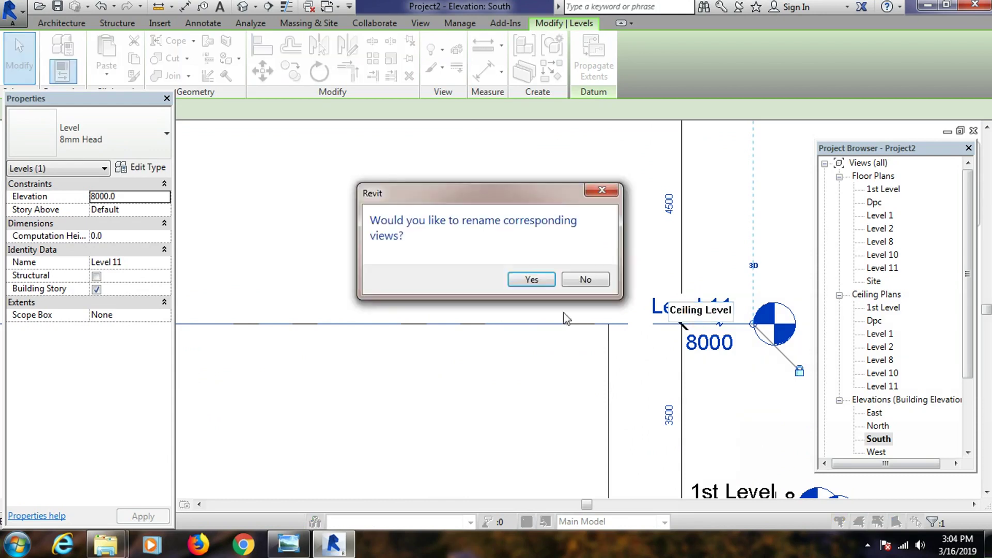
{"action": "left_click", "coordinate": [532, 280]}
Rename the highest level, Level 10, as Roof Level and rename the corresponding views
{"action": "scroll", "coordinate": [665, 318], "scroll_direction": "down", "scroll_amount": 3}
{"action": "scroll", "coordinate": [700, 235], "scroll_direction": "down", "scroll_amount": 1}
{"action": "scroll", "coordinate": [667, 228], "scroll_direction": "up", "scroll_amount": 3}
{"action": "left_click", "coordinate": [663, 225]}
{"action": "left_click", "coordinate": [664, 226]}
{"action": "left_click", "coordinate": [666, 226]}
{"action": "left_click_drag", "start_coordinate": [676, 226], "coordinate": [519, 221]}
{"action": "type", "text": "Roof Level"}
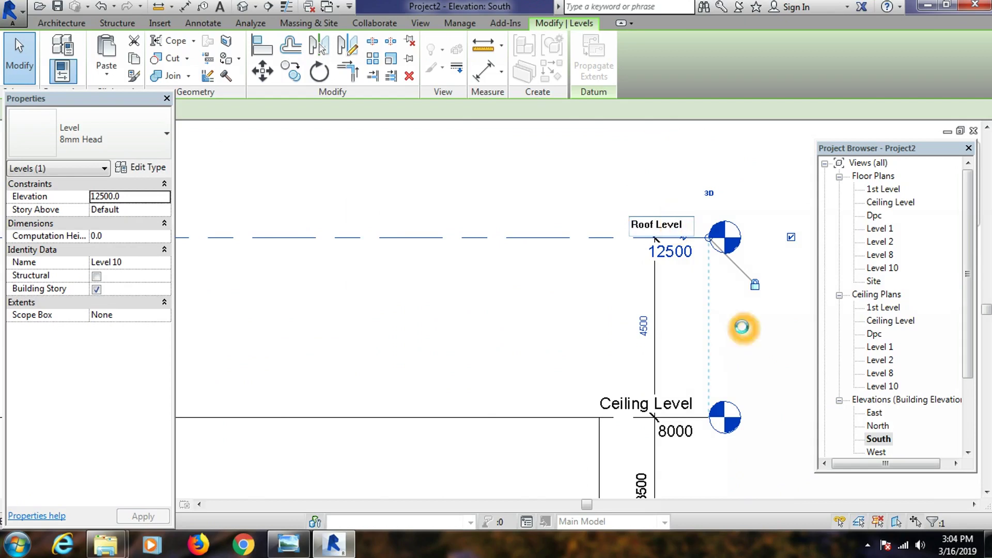
{"action": "left_click", "coordinate": [540, 282]}
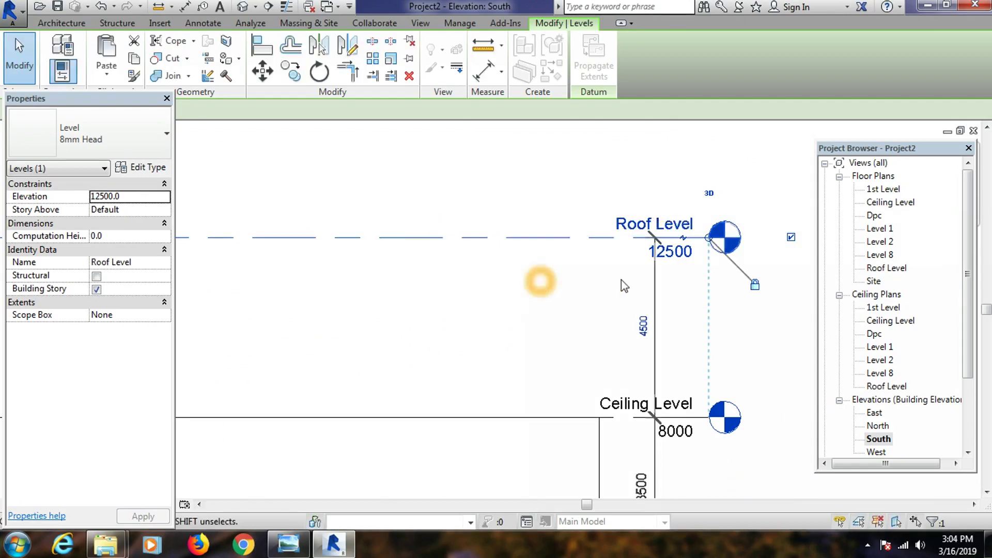
{"action": "scroll", "coordinate": [696, 241], "scroll_direction": "down", "scroll_amount": 4}
{"action": "scroll", "coordinate": [693, 443], "scroll_direction": "up", "scroll_amount": 4}
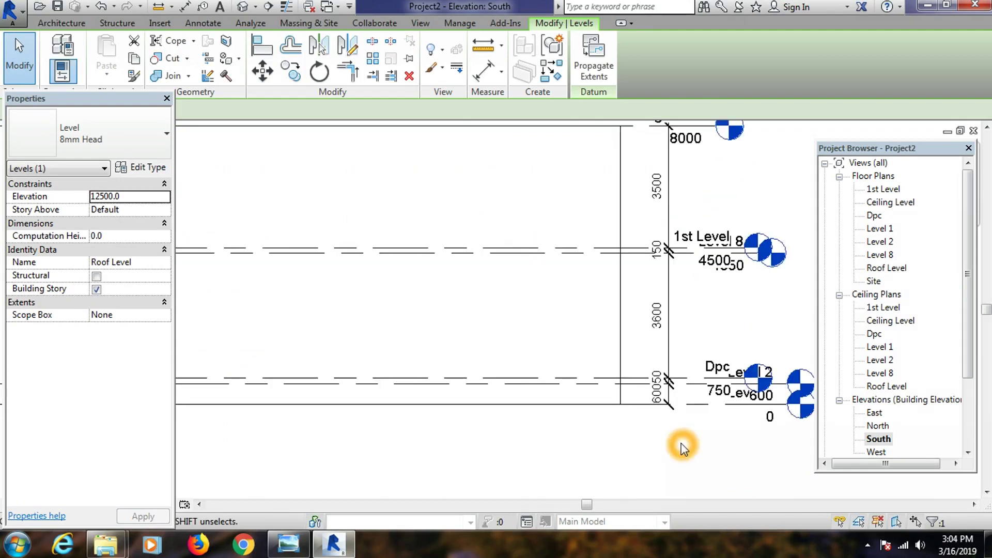
{"action": "scroll", "coordinate": [599, 437], "scroll_direction": "down", "scroll_amount": 1}
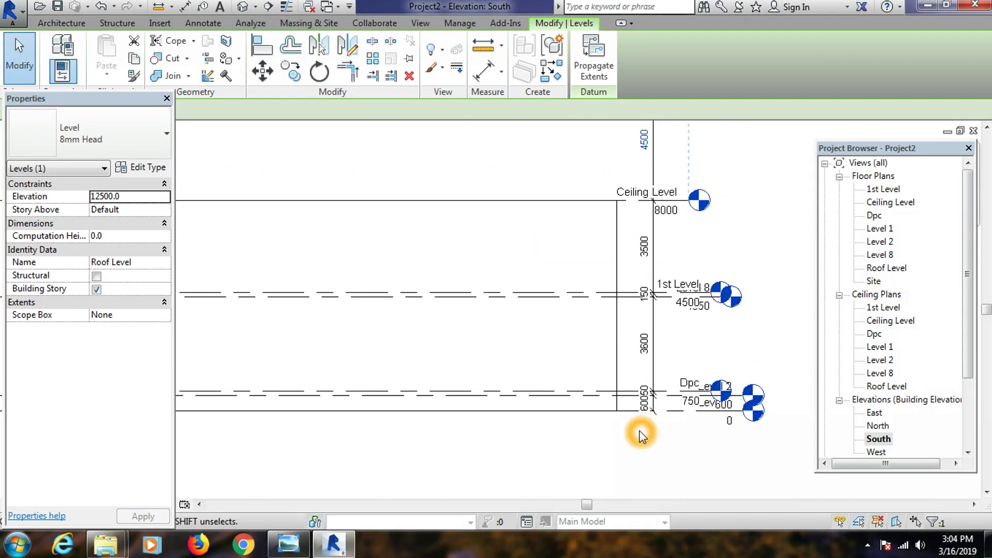
{"action": "scroll", "coordinate": [675, 432], "scroll_direction": "down", "scroll_amount": 1}
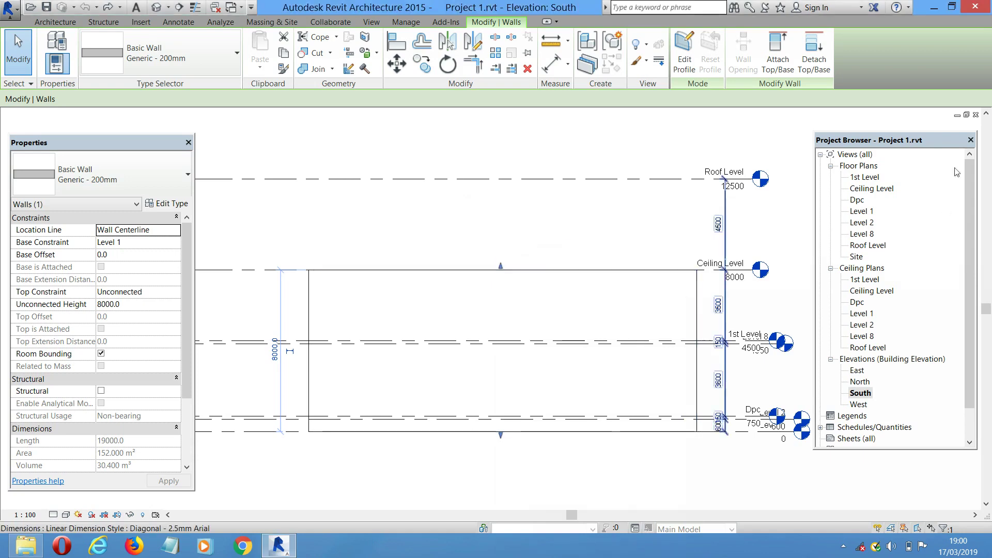
Duplicate the selected front wall's type under the name Generic - External wall 225
{"action": "left_click", "coordinate": [659, 297]}
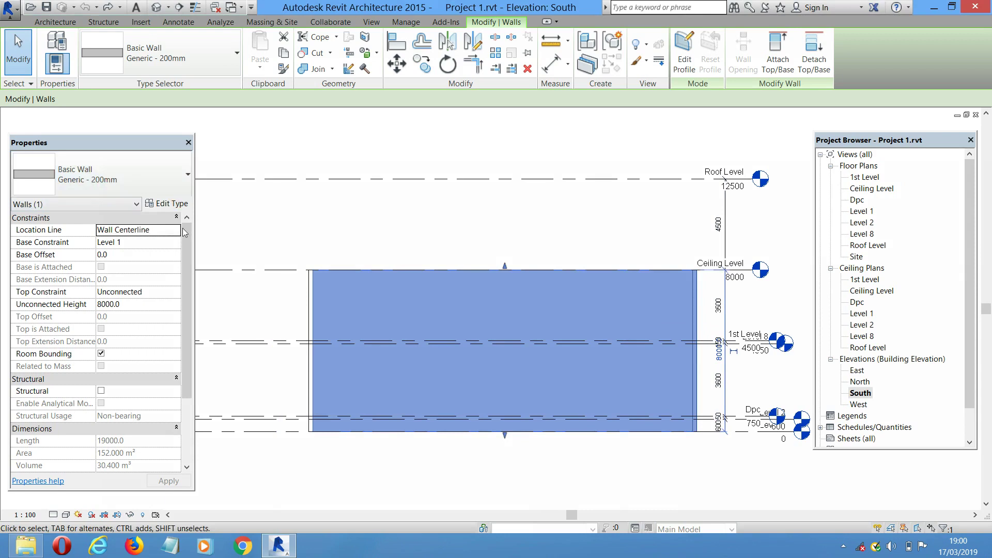
{"action": "left_click", "coordinate": [171, 206]}
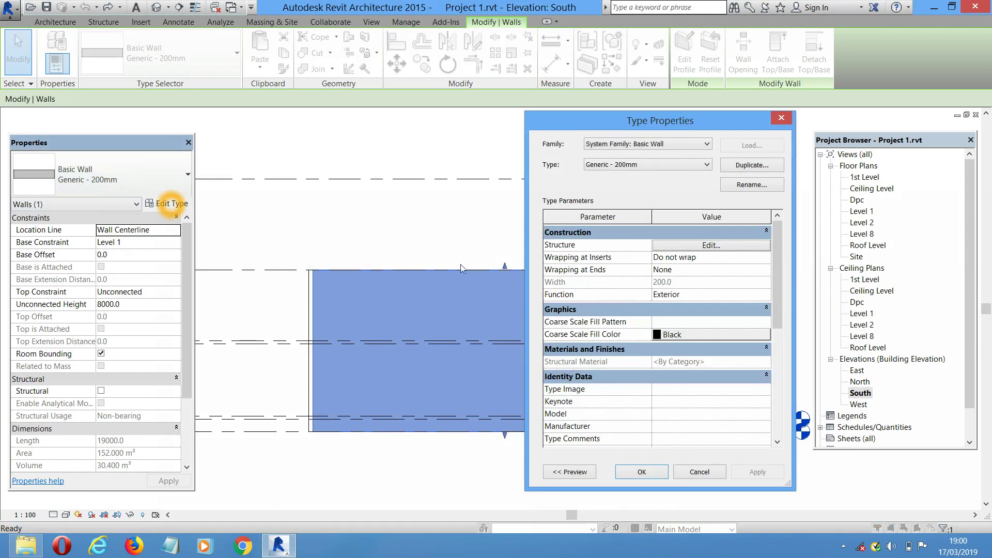
{"action": "left_click", "coordinate": [766, 155]}
{"action": "left_click", "coordinate": [745, 165]}
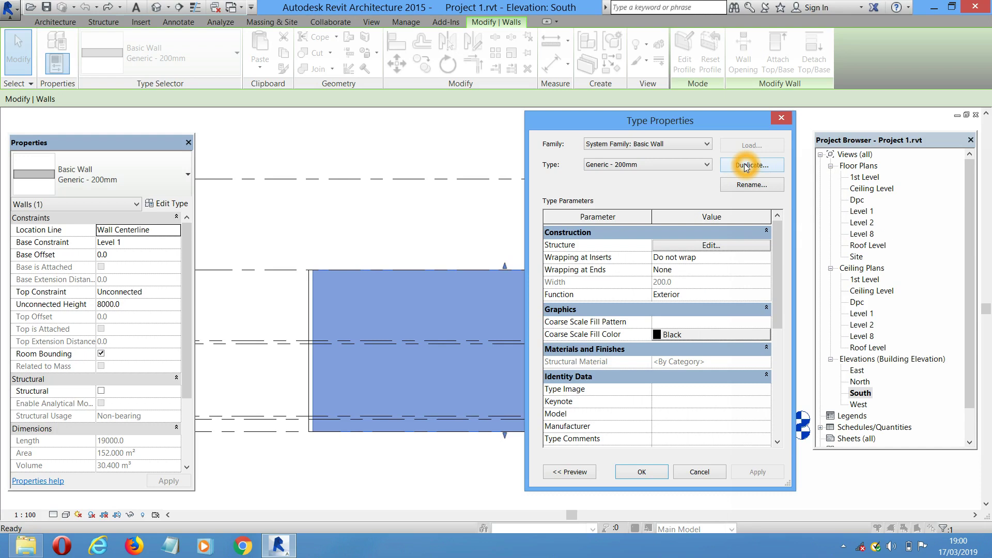
{"action": "left_click", "coordinate": [747, 166]}
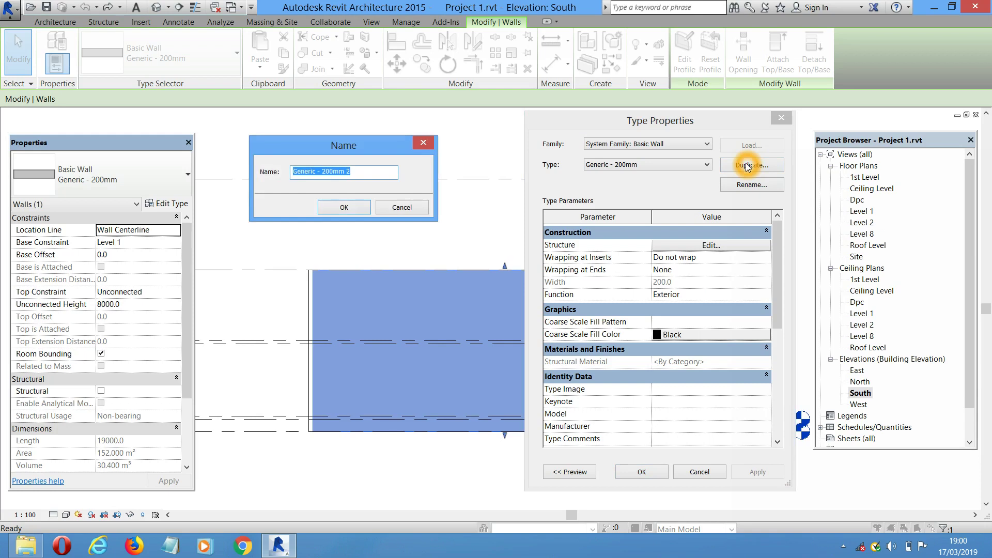
{"action": "left_click", "coordinate": [355, 175]}
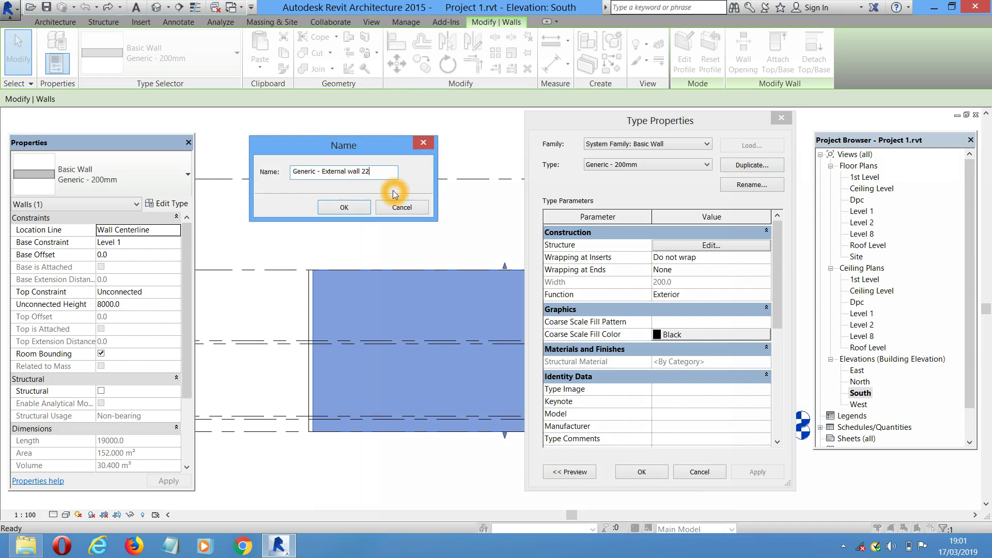
{"action": "left_click", "coordinate": [342, 208]}
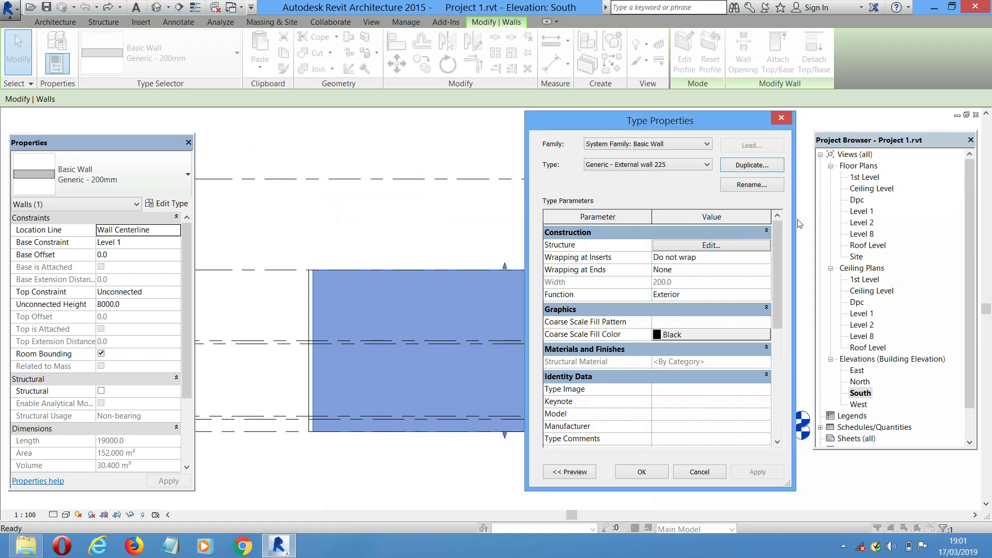
Edit the new wall type's structure and set the Structure [1] layer thickness to 225
{"action": "left_click", "coordinate": [712, 245]}
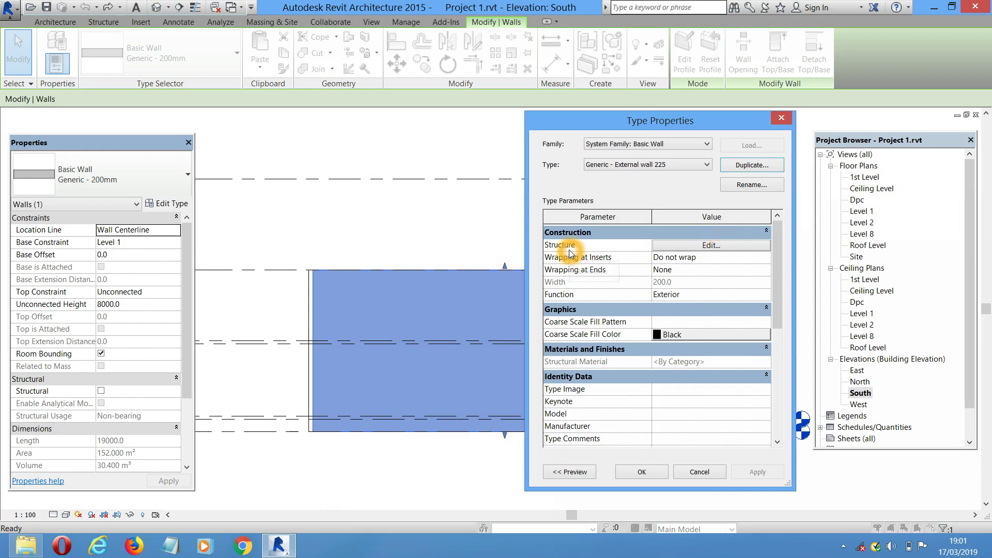
{"action": "left_click", "coordinate": [718, 248]}
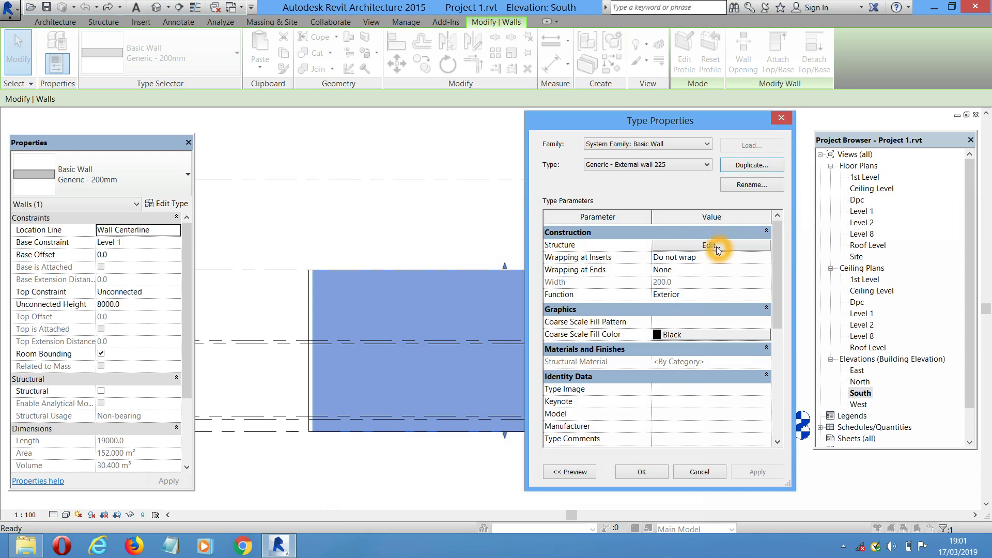
{"action": "left_click", "coordinate": [683, 253]}
{"action": "left_click", "coordinate": [685, 254]}
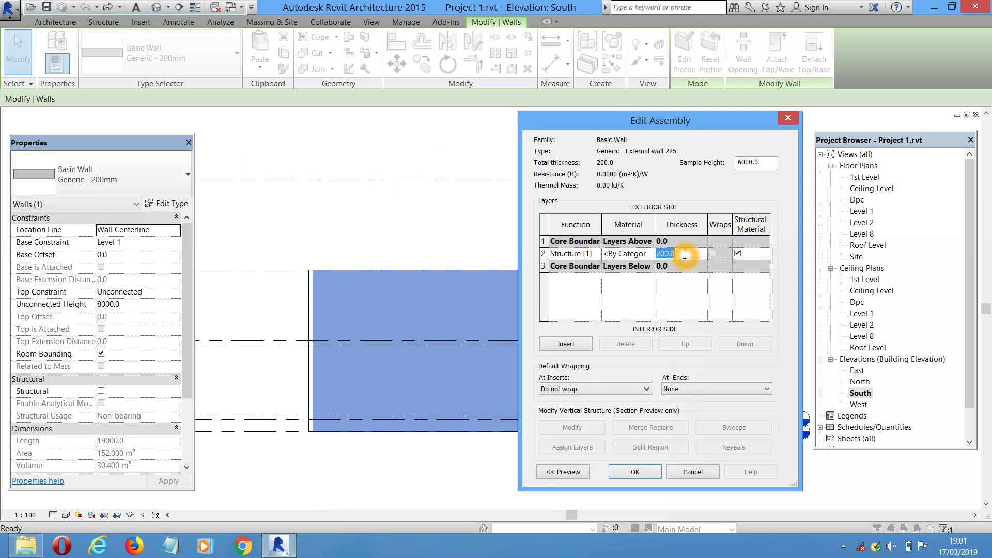
{"action": "type", "text": "225"}
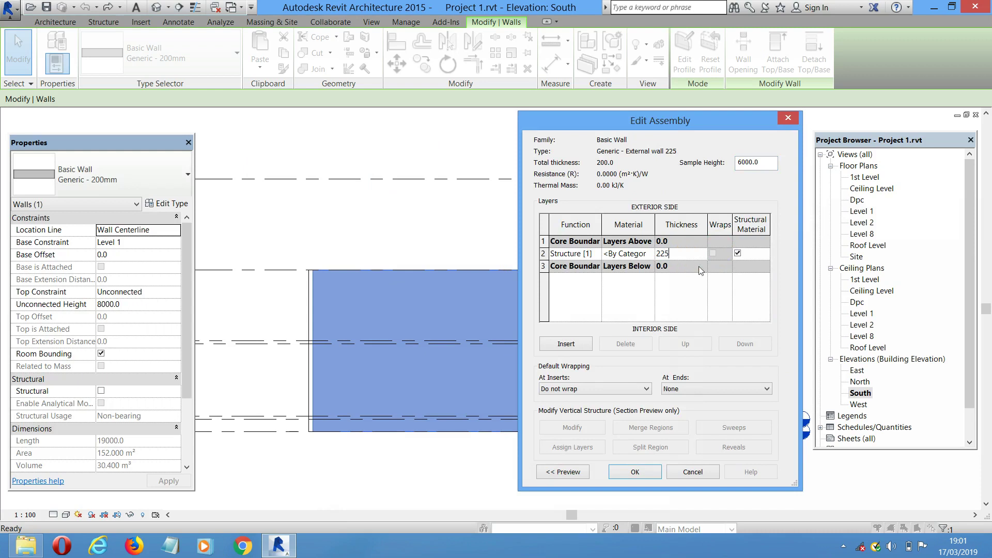
For the structure layer's material, duplicate Air Infiltration Barrier and name the copy Externall wall 225
{"action": "left_click", "coordinate": [651, 258]}
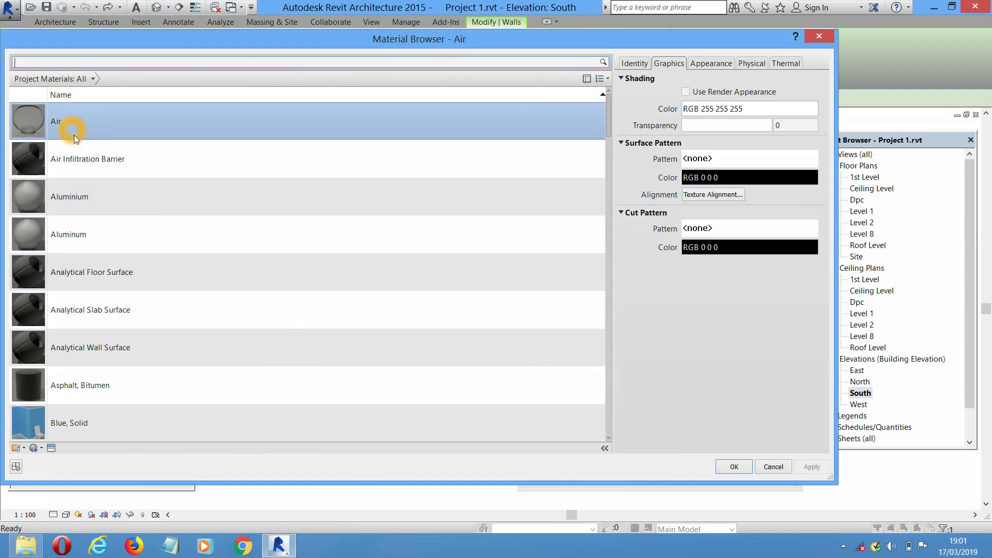
{"action": "right_click", "coordinate": [57, 152]}
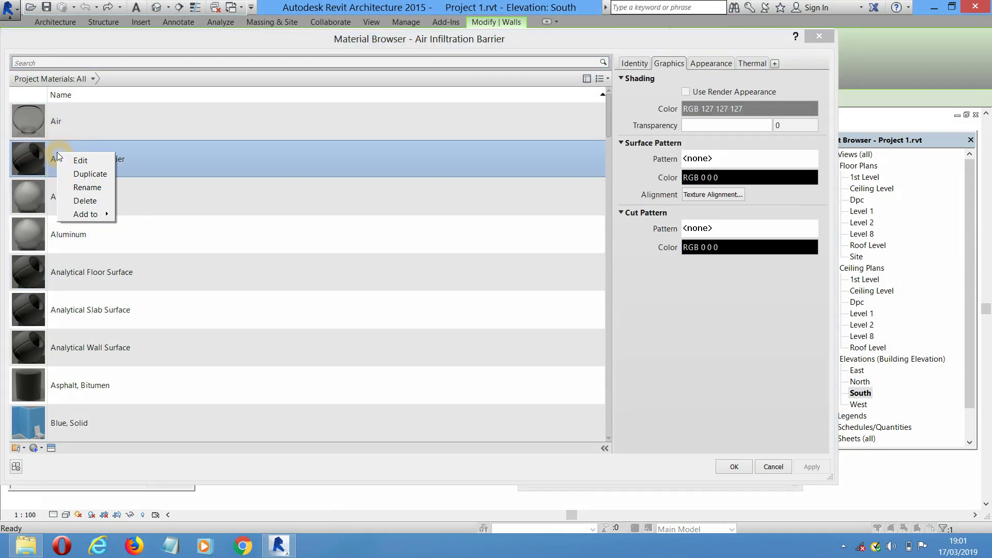
{"action": "left_click", "coordinate": [92, 174]}
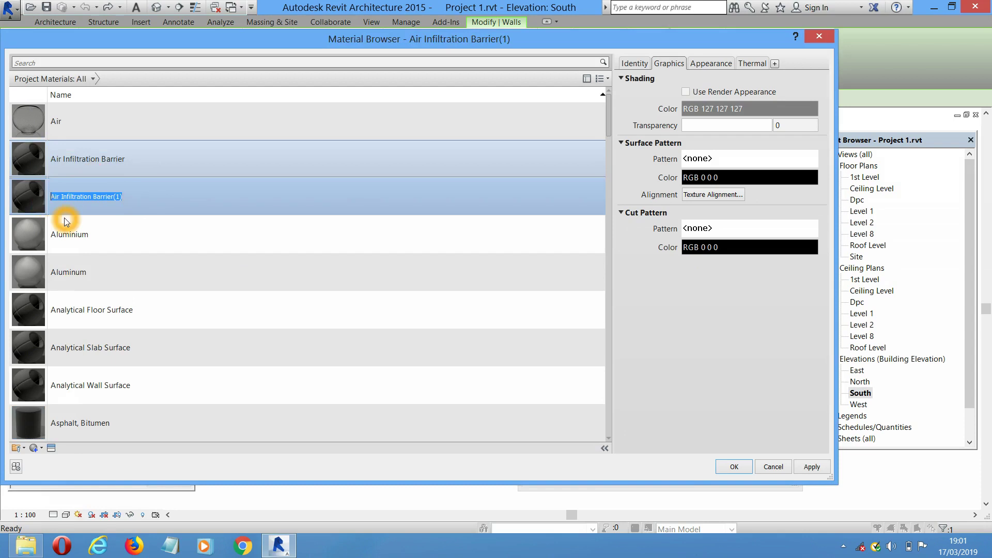
{"action": "type", "text": "Externall wall 225"}
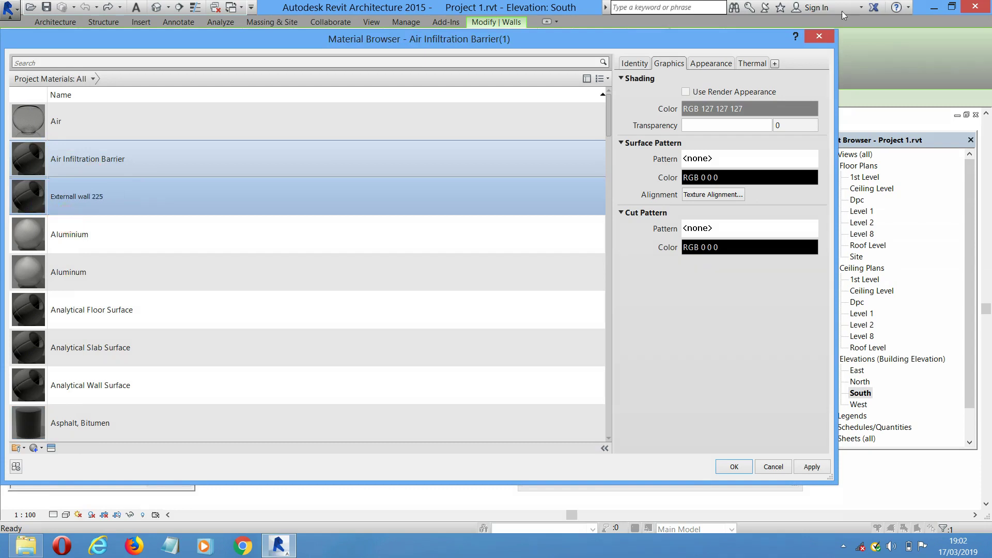
Replace the Externall wall 225 material's appearance with the Paint asset from the Appearance Library's Paint category
{"action": "left_click", "coordinate": [701, 66]}
{"action": "left_click", "coordinate": [708, 67]}
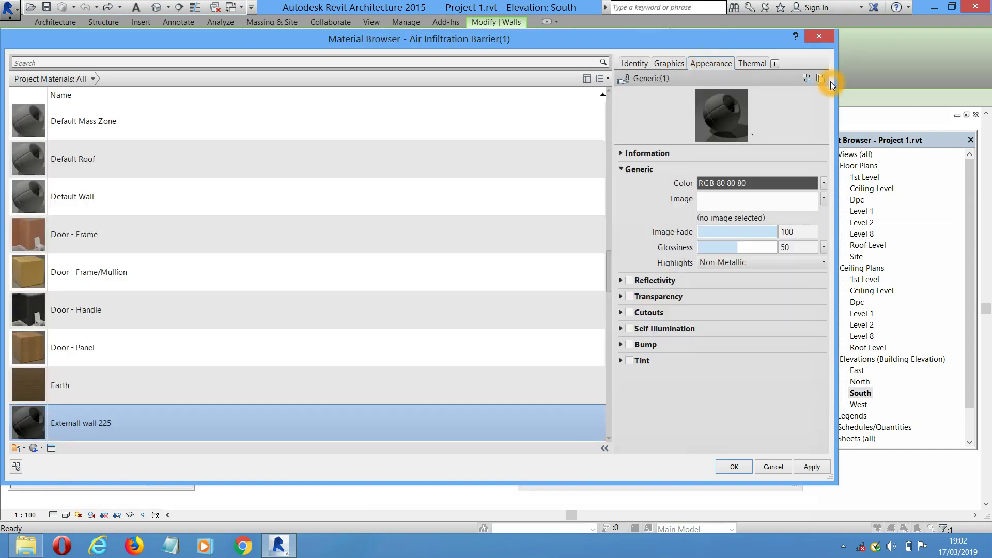
{"action": "left_click", "coordinate": [806, 78]}
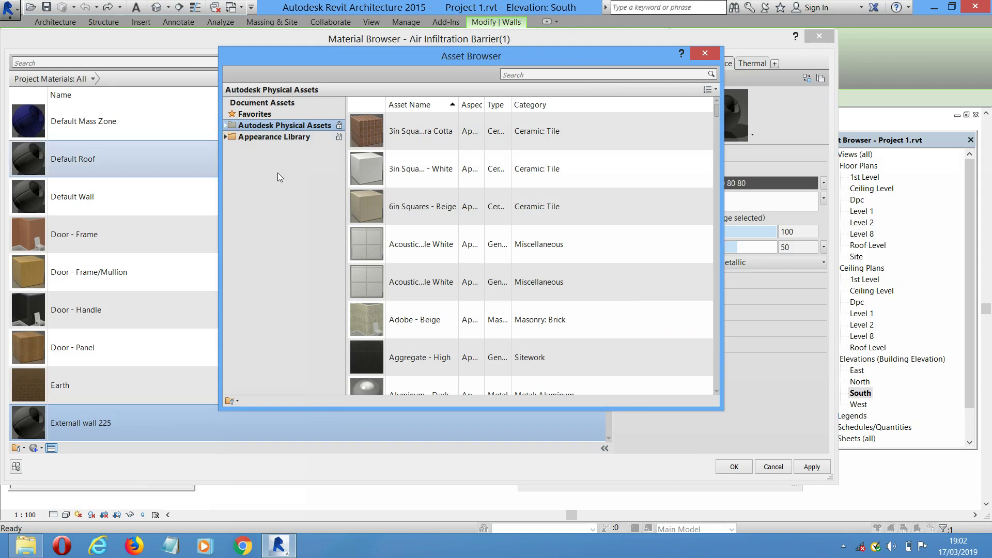
{"action": "left_click", "coordinate": [225, 137]}
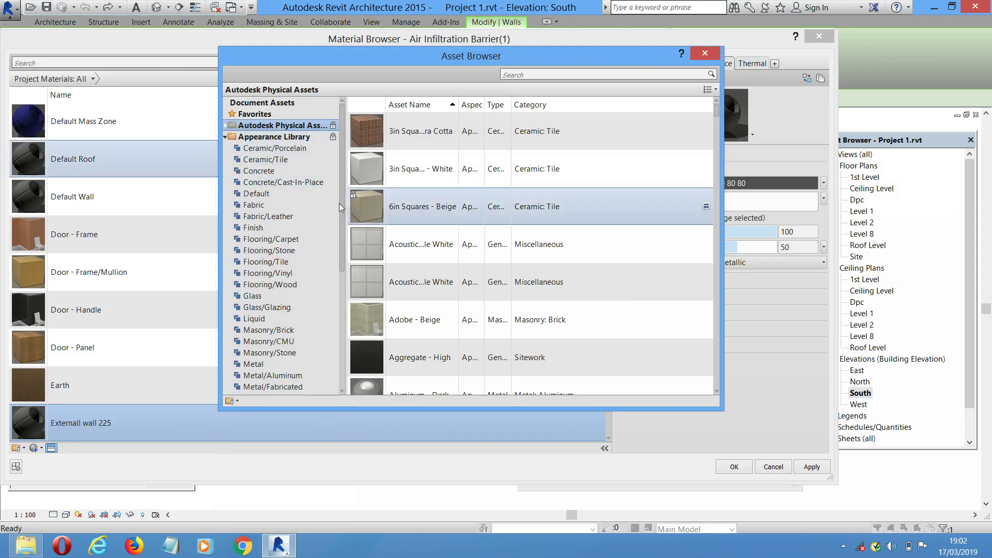
{"action": "left_click_drag", "start_coordinate": [341, 205], "coordinate": [349, 311]}
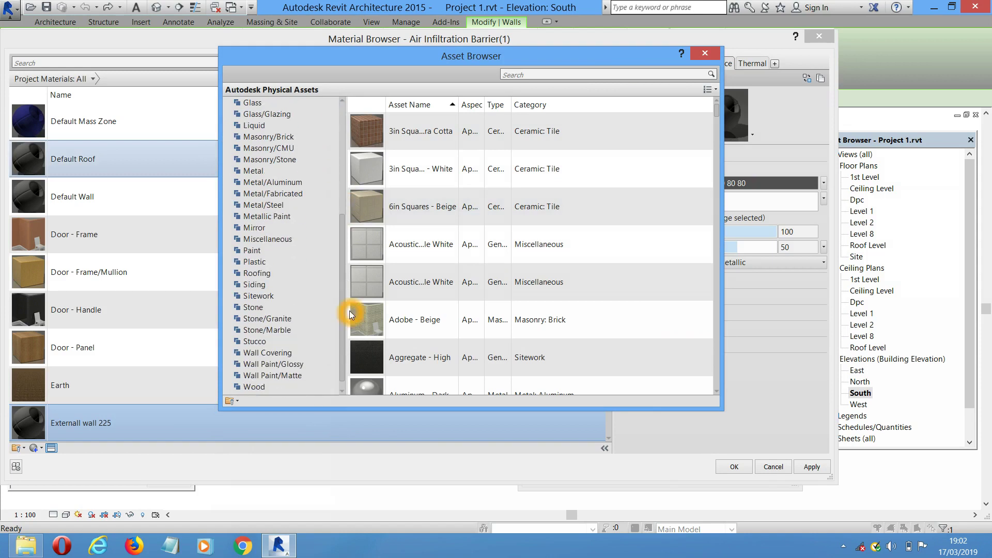
{"action": "right_click", "coordinate": [249, 253]}
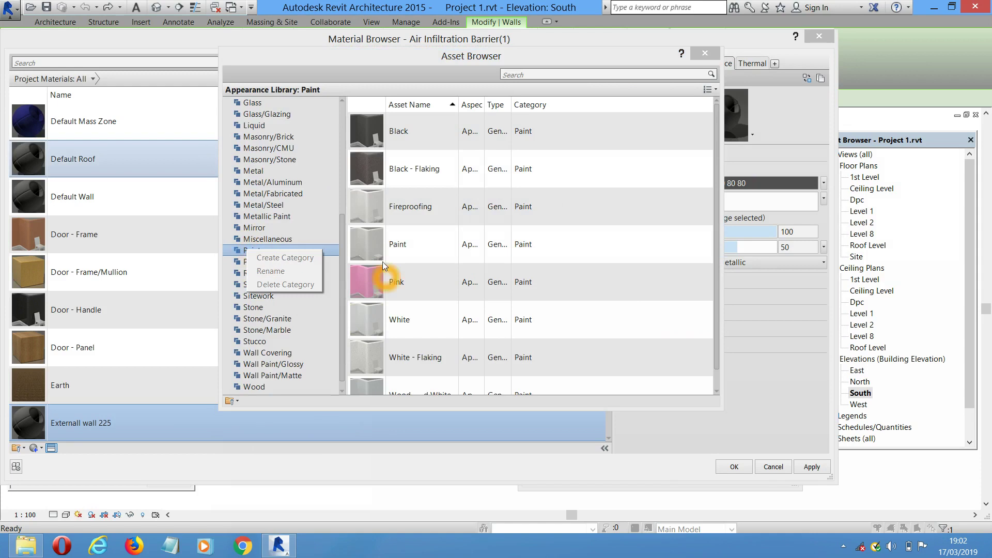
{"action": "left_click", "coordinate": [377, 241]}
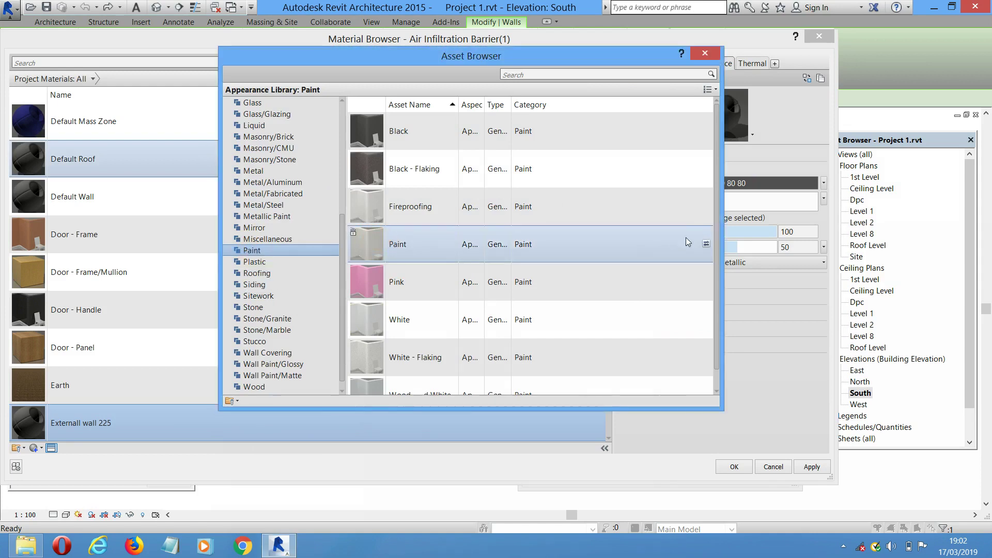
{"action": "left_click", "coordinate": [706, 244]}
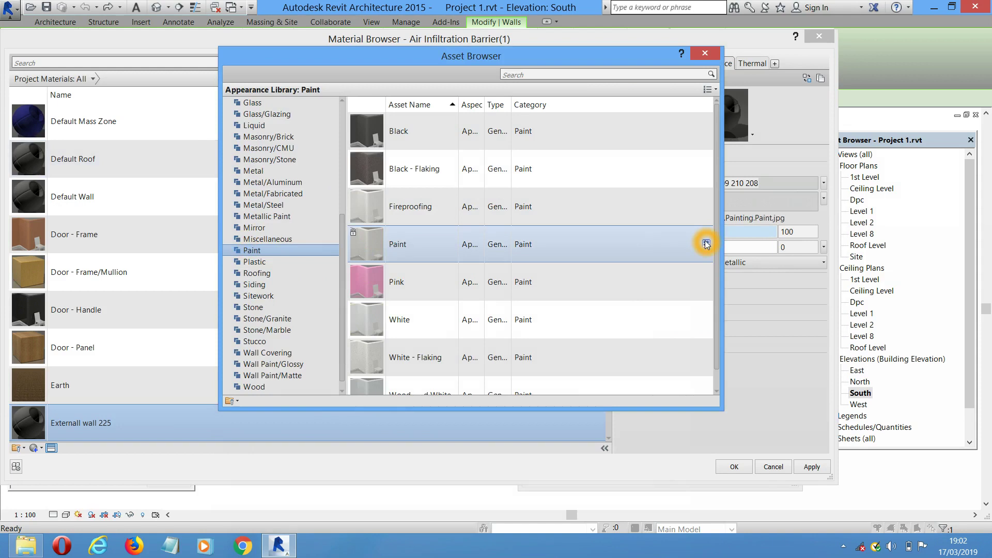
{"action": "left_click", "coordinate": [714, 57]}
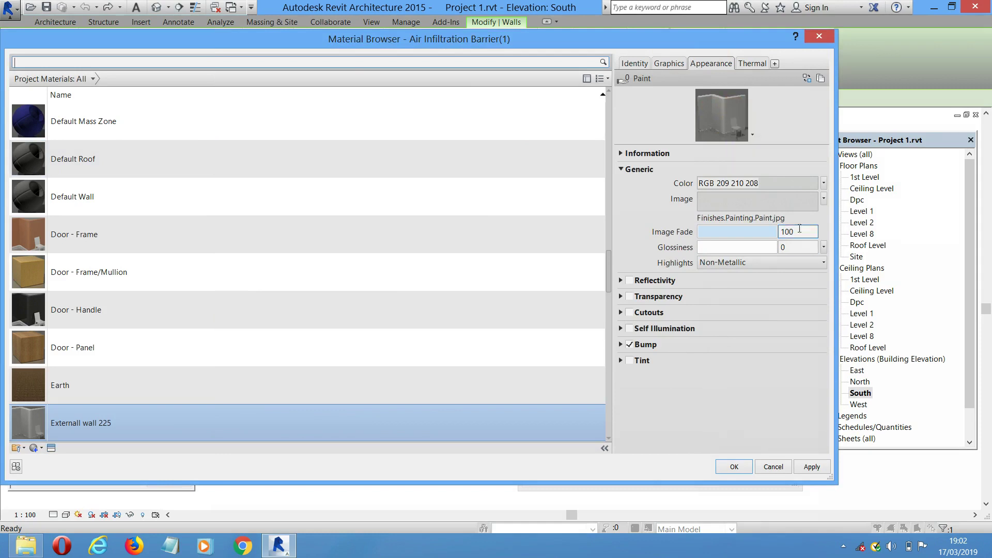
Accept the paint colour RGB 209 210 208, assign the material to the structure layer and confirm the wall type edits
{"action": "left_click", "coordinate": [776, 184]}
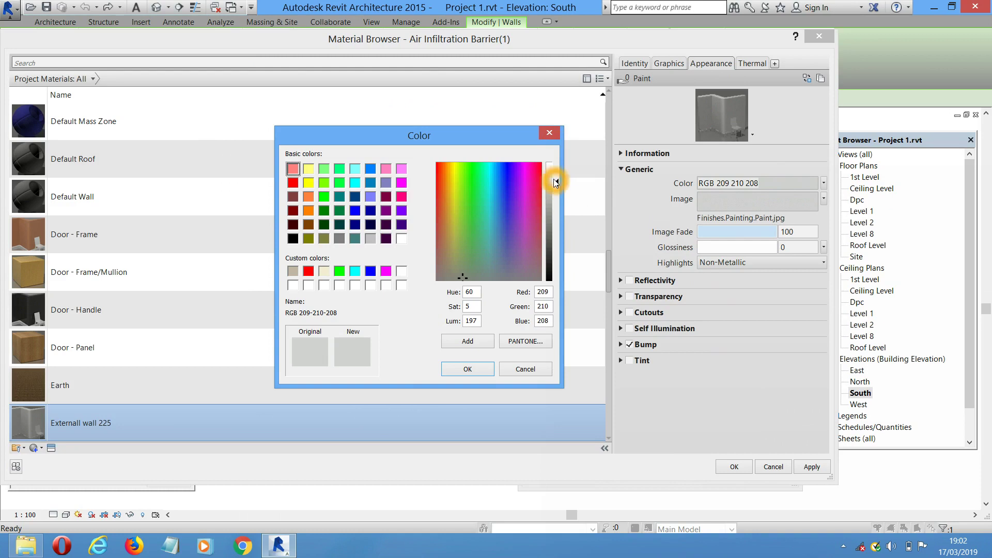
{"action": "left_click", "coordinate": [457, 371]}
{"action": "left_click", "coordinate": [812, 467]}
{"action": "left_click", "coordinate": [735, 468]}
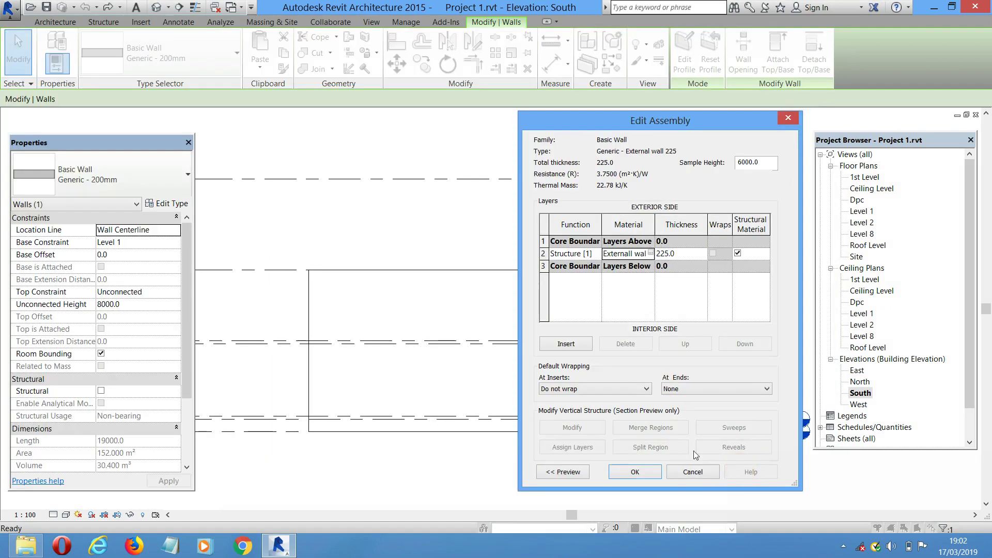
{"action": "left_click", "coordinate": [634, 472]}
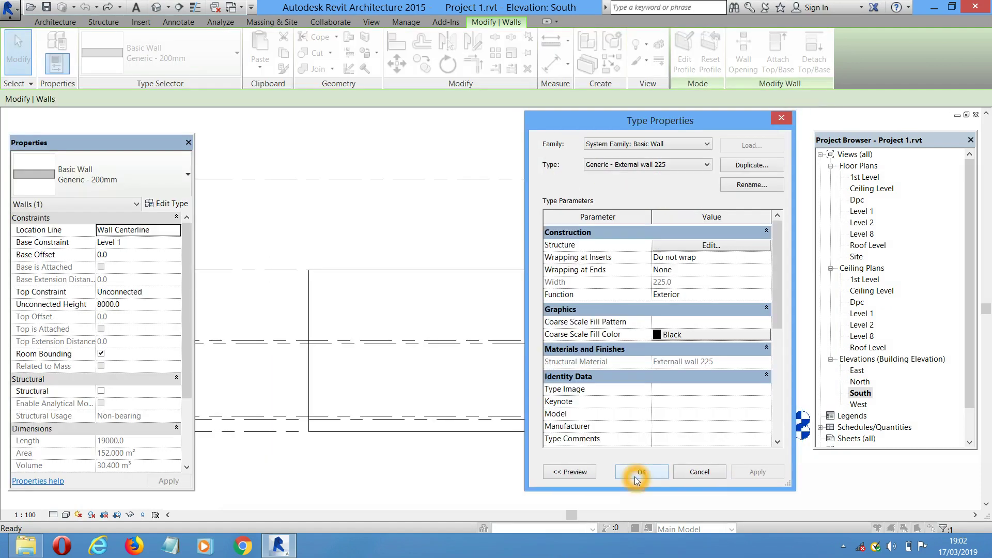
{"action": "left_click", "coordinate": [640, 471]}
{"action": "left_click", "coordinate": [572, 216]}
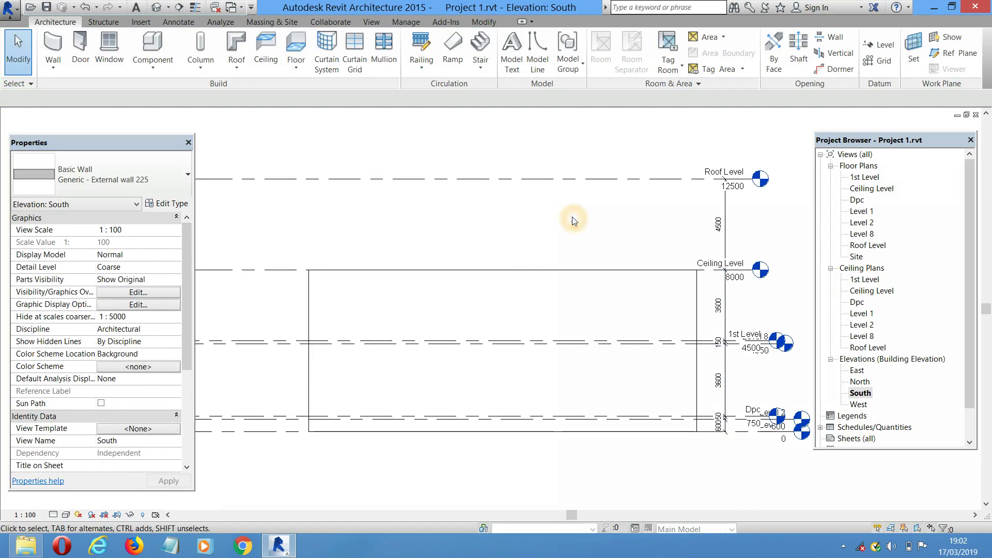
In the Level 1 floor plan, change all four walls to the Generic - External wall 225 type
{"action": "double_click", "coordinate": [863, 212]}
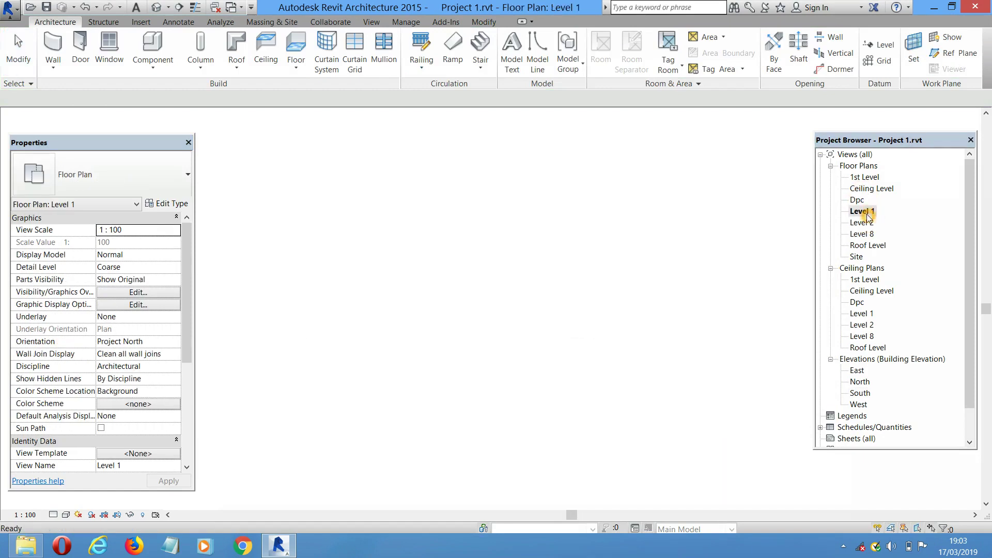
{"action": "scroll", "coordinate": [465, 235], "scroll_direction": "down", "scroll_amount": 3}
{"action": "left_click_drag", "start_coordinate": [422, 191], "coordinate": [649, 401]}
{"action": "left_click", "coordinate": [117, 180]}
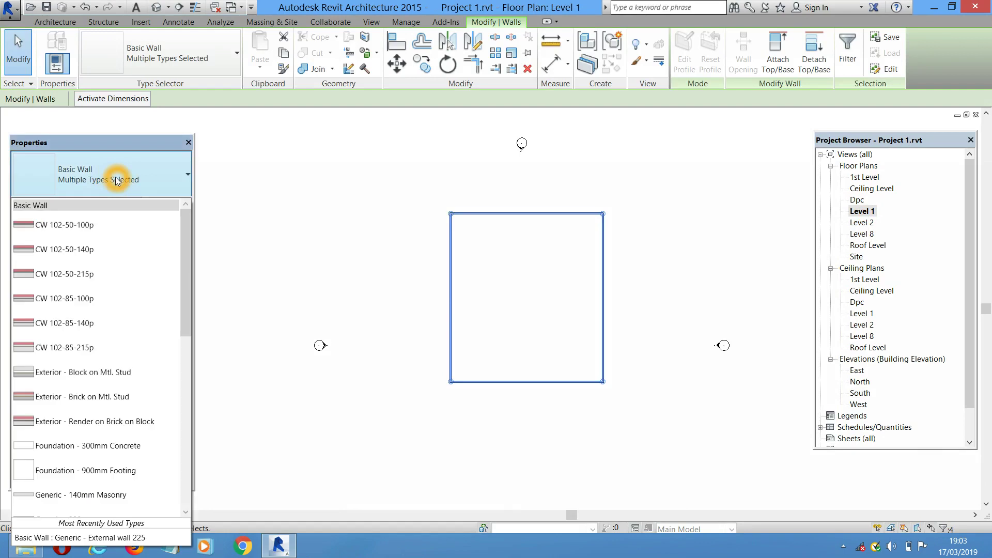
{"action": "left_click_drag", "start_coordinate": [185, 234], "coordinate": [206, 335]}
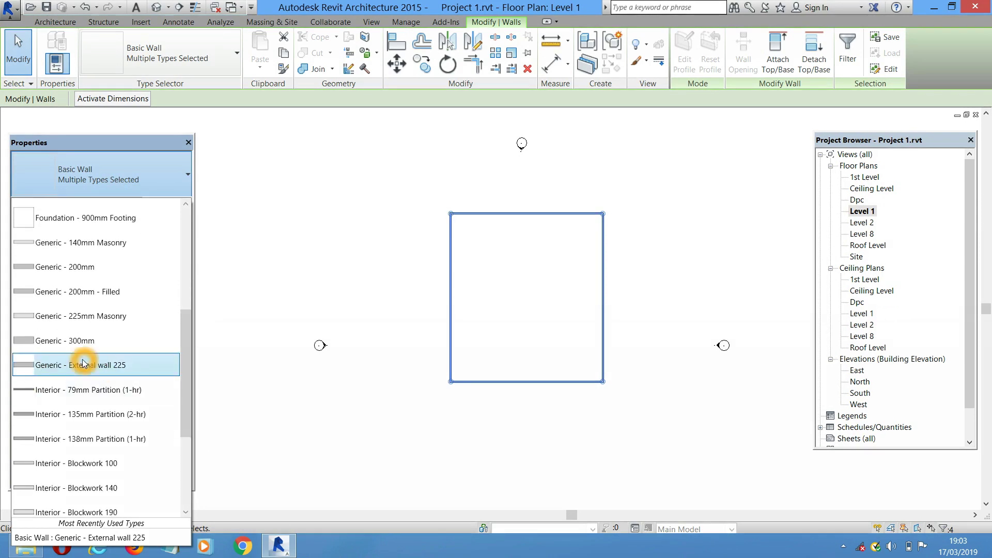
{"action": "left_click", "coordinate": [104, 366]}
{"action": "left_click", "coordinate": [129, 379]}
{"action": "left_click", "coordinate": [119, 364]}
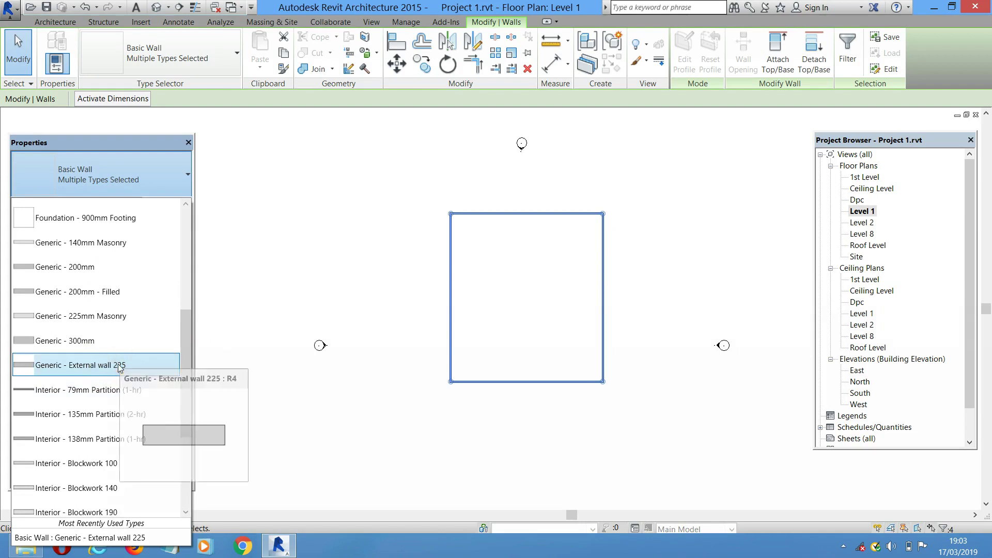
{"action": "left_click", "coordinate": [478, 239]}
{"action": "left_click", "coordinate": [395, 215]}
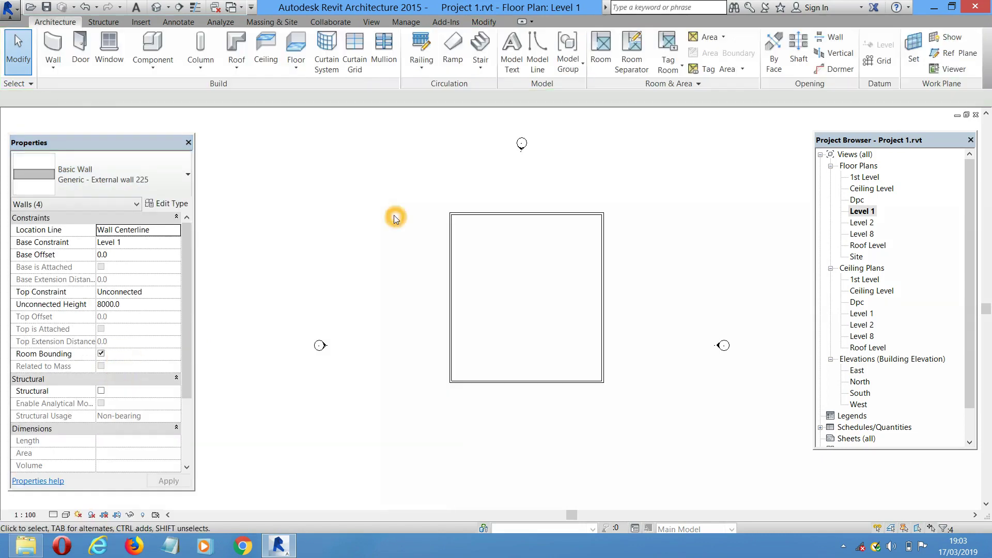
Place an aligned dimension across the thickness of the plan's west wall, using wall faces as references
{"action": "left_click", "coordinate": [484, 22]}
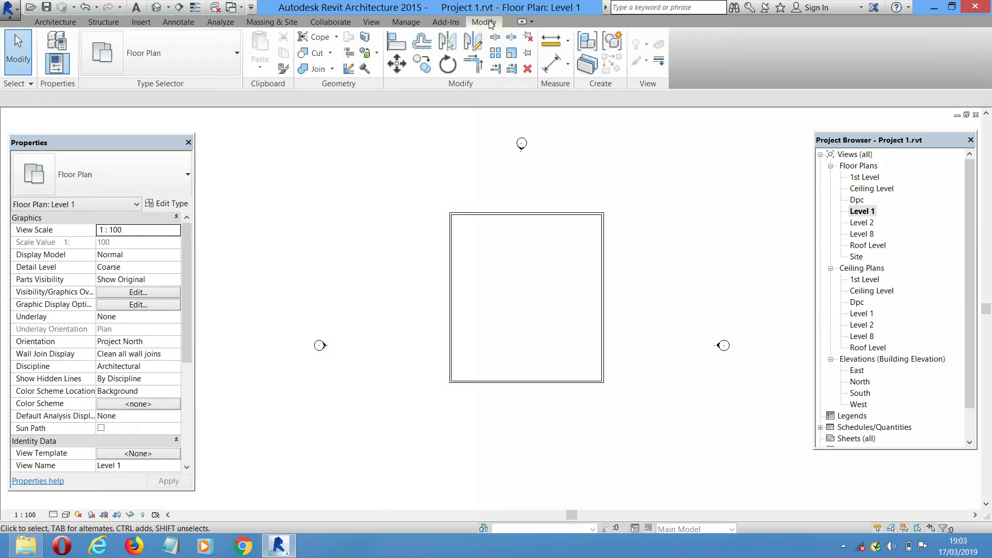
{"action": "left_click", "coordinate": [551, 67]}
{"action": "scroll", "coordinate": [449, 311], "scroll_direction": "up", "scroll_amount": 5}
{"action": "scroll", "coordinate": [442, 300], "scroll_direction": "up", "scroll_amount": 3}
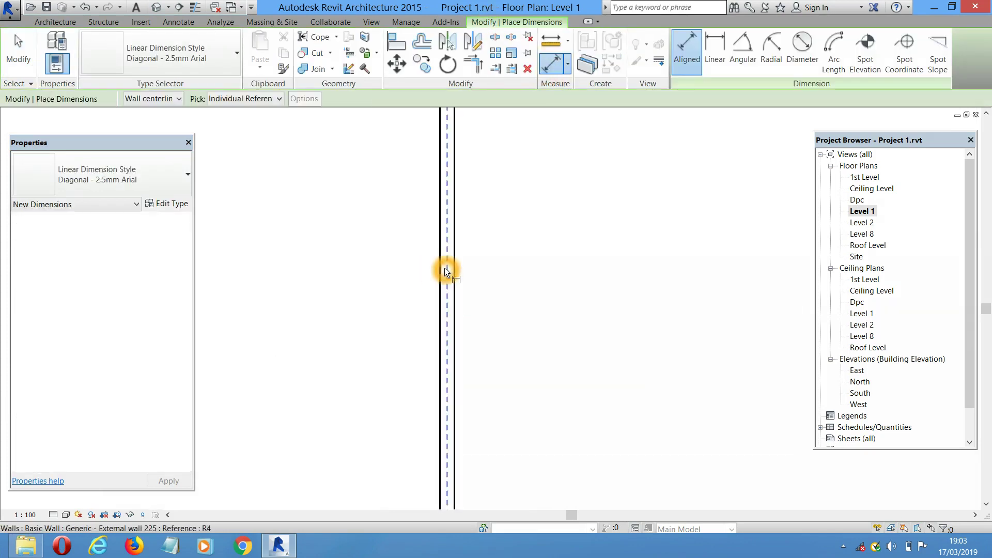
{"action": "left_click", "coordinate": [179, 99]}
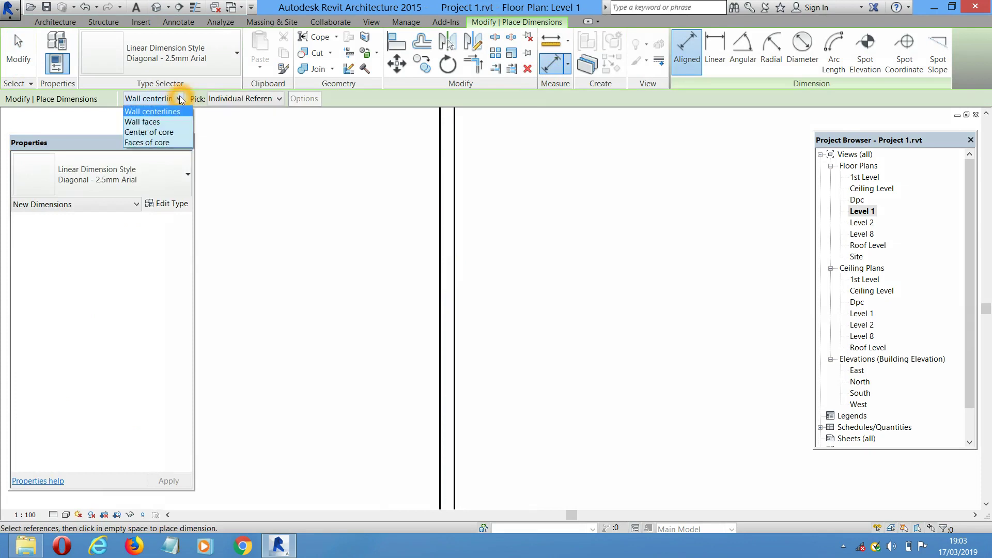
{"action": "left_click", "coordinate": [136, 123]}
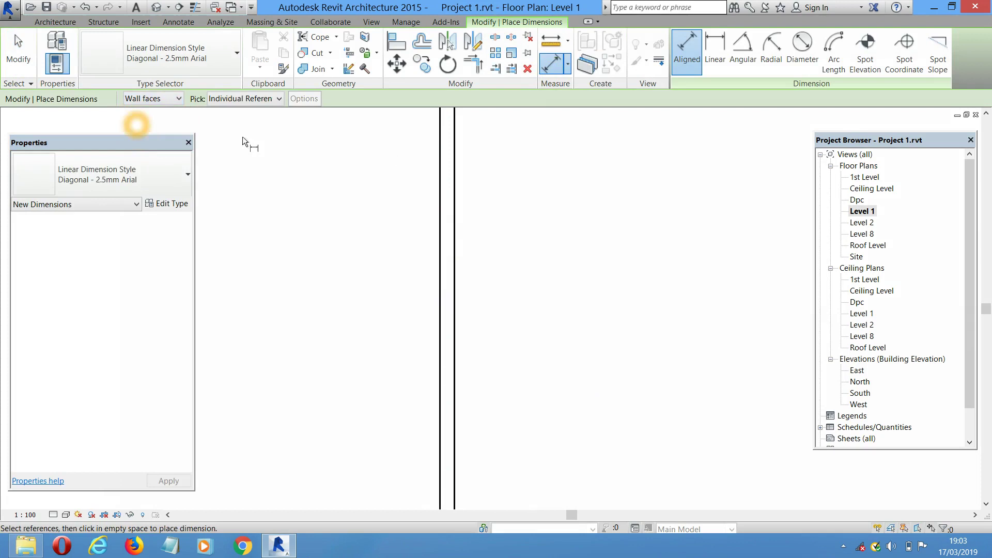
{"action": "scroll", "coordinate": [442, 233], "scroll_direction": "up", "scroll_amount": 3}
{"action": "left_click", "coordinate": [444, 233]}
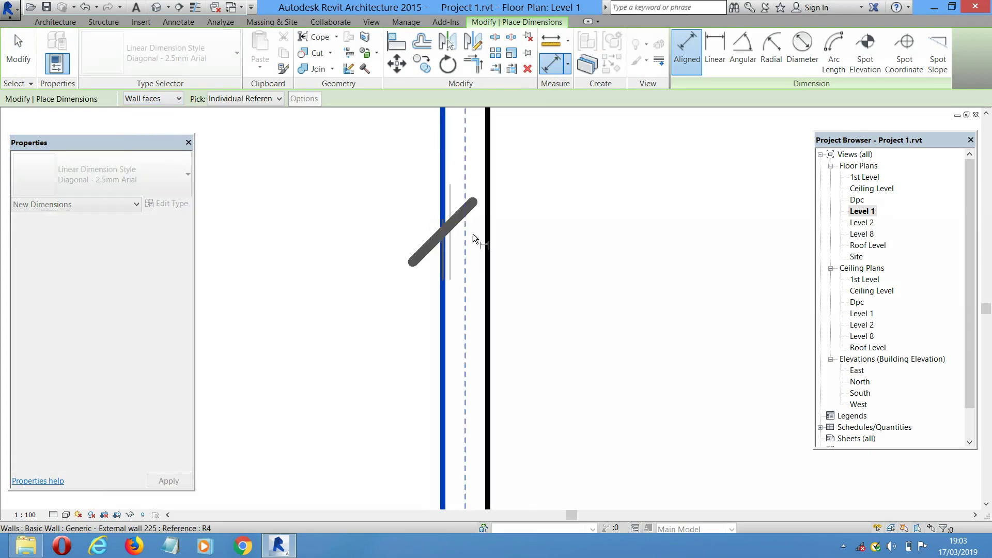
{"action": "left_click", "coordinate": [490, 236]}
{"action": "scroll", "coordinate": [474, 252], "scroll_direction": "down", "scroll_amount": 2}
{"action": "left_click", "coordinate": [397, 217]}
{"action": "scroll", "coordinate": [445, 233], "scroll_direction": "down", "scroll_amount": 5}
{"action": "right_click", "coordinate": [443, 189]}
{"action": "left_click", "coordinate": [468, 197]}
{"action": "scroll", "coordinate": [471, 204], "scroll_direction": "down", "scroll_amount": 1}
{"action": "scroll", "coordinate": [461, 264], "scroll_direction": "down", "scroll_amount": 2}
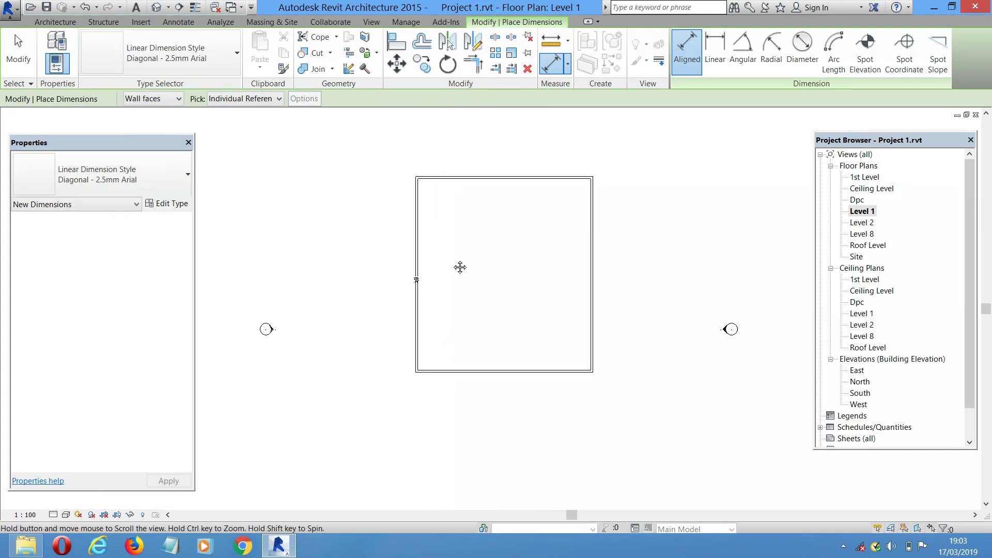
{"action": "right_click", "coordinate": [436, 151]}
{"action": "left_click", "coordinate": [468, 157]}
{"action": "middle_click_drag", "start_coordinate": [485, 250], "coordinate": [473, 240]}
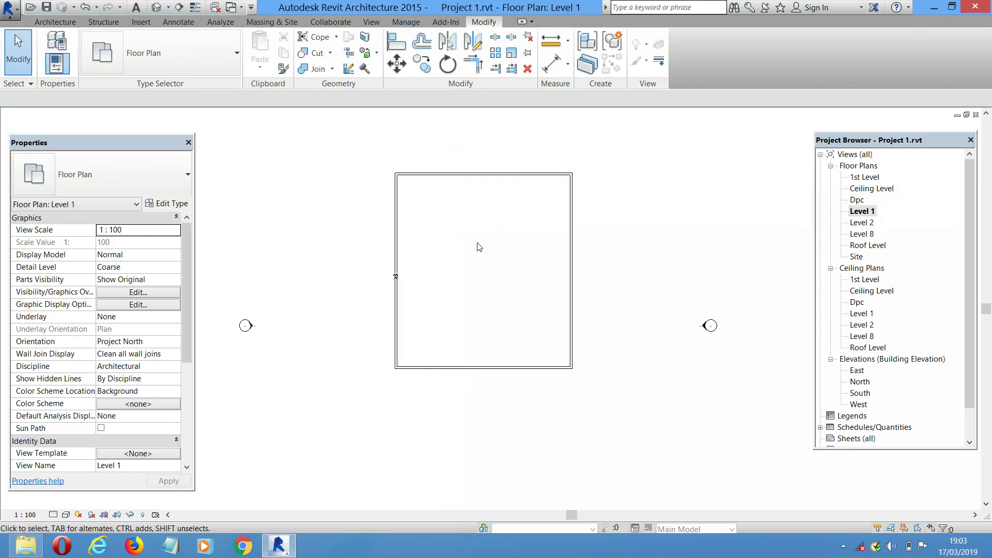
Examine the thickness dimension placed on the west wall
{"action": "left_click", "coordinate": [484, 298]}
{"action": "scroll", "coordinate": [395, 256], "scroll_direction": "up", "scroll_amount": 5}
{"action": "middle_click_drag", "start_coordinate": [441, 279], "coordinate": [415, 273]}
{"action": "scroll", "coordinate": [405, 256], "scroll_direction": "down", "scroll_amount": 3}
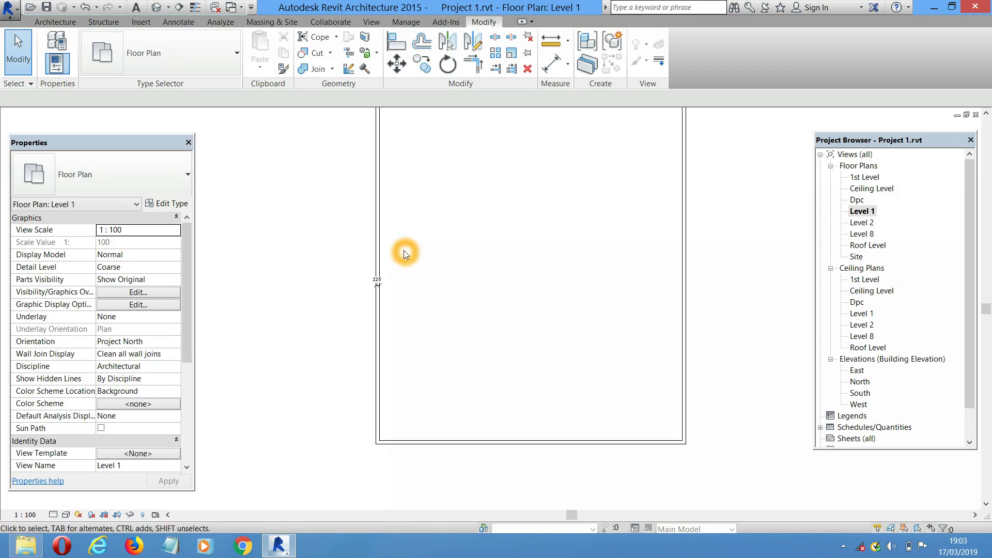
{"action": "scroll", "coordinate": [424, 235], "scroll_direction": "up", "scroll_amount": 1}
{"action": "scroll", "coordinate": [402, 227], "scroll_direction": "down", "scroll_amount": 1}
{"action": "scroll", "coordinate": [402, 228], "scroll_direction": "down", "scroll_amount": 1}
{"action": "left_click", "coordinate": [438, 238]}
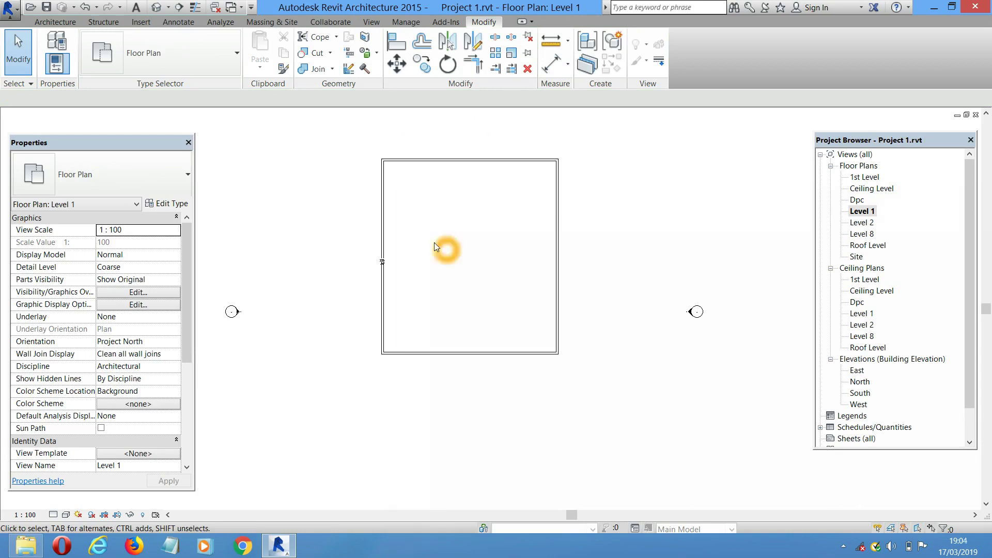
From the north wall, duplicate the Generic - External wall 225 type and name the copy Generic - internal wall 150
{"action": "left_click_drag", "start_coordinate": [480, 128], "coordinate": [443, 197]}
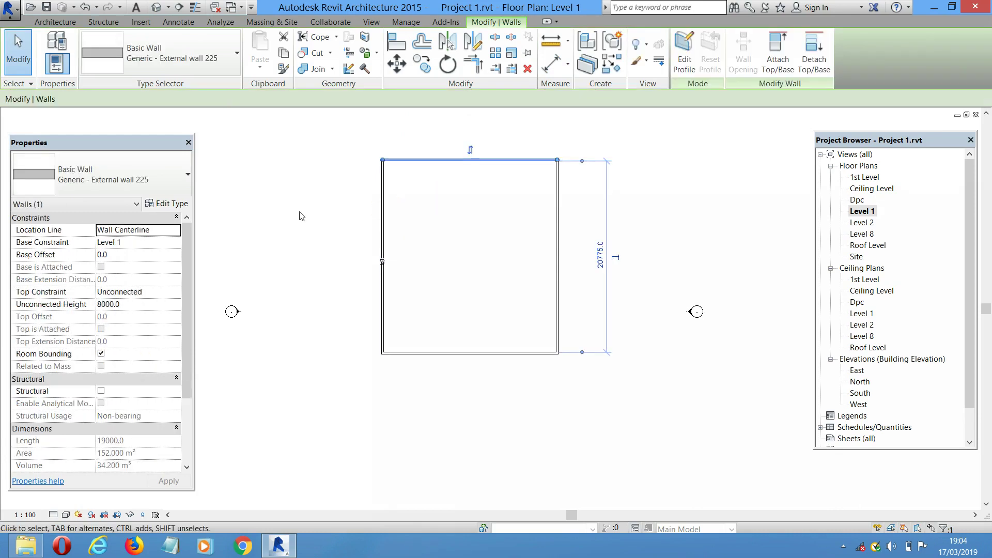
{"action": "left_click", "coordinate": [167, 203]}
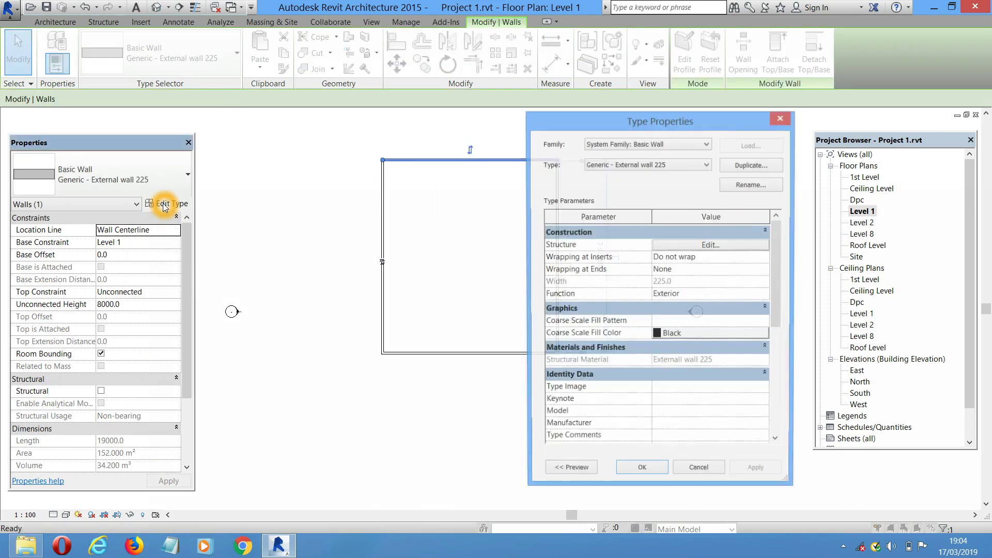
{"action": "left_click", "coordinate": [741, 170]}
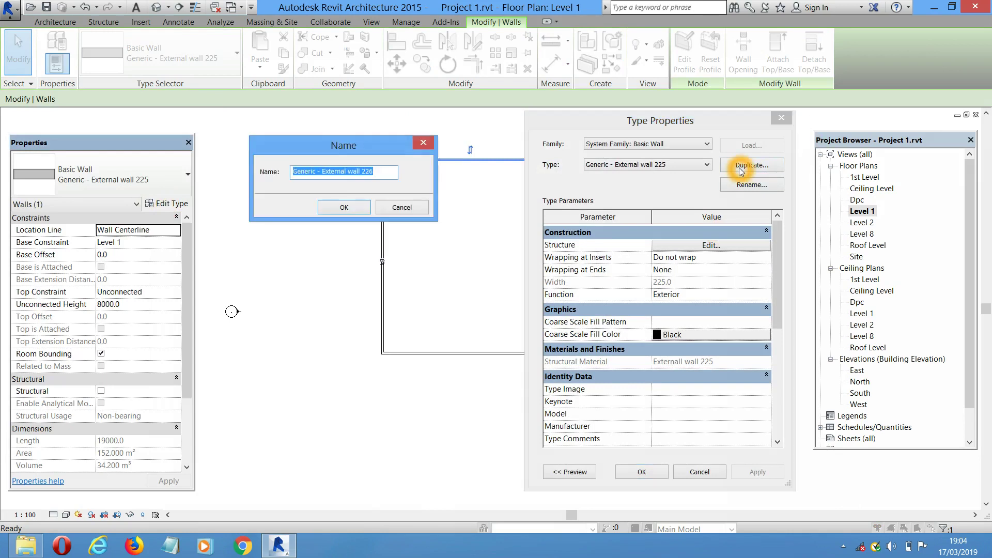
{"action": "left_click", "coordinate": [363, 169]}
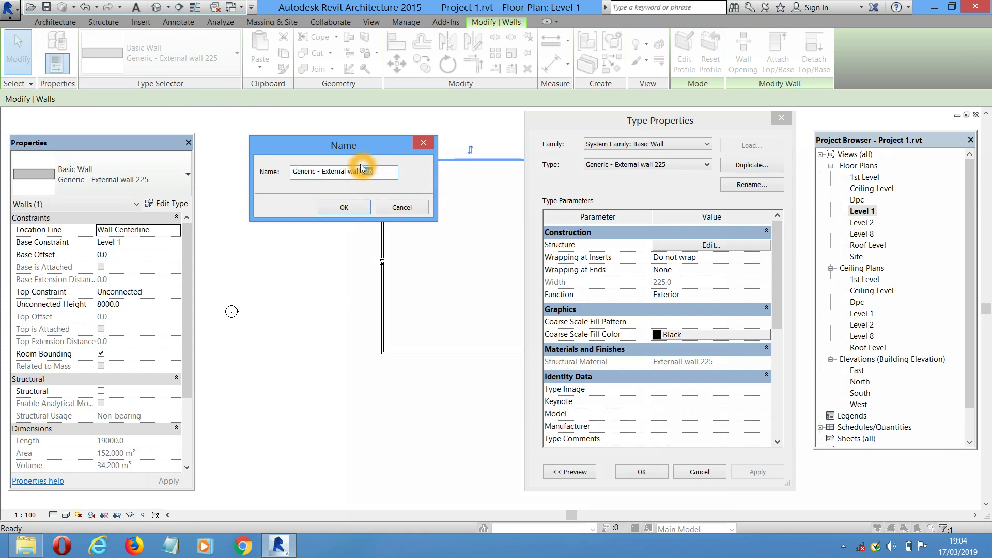
{"action": "double_click", "coordinate": [367, 171]}
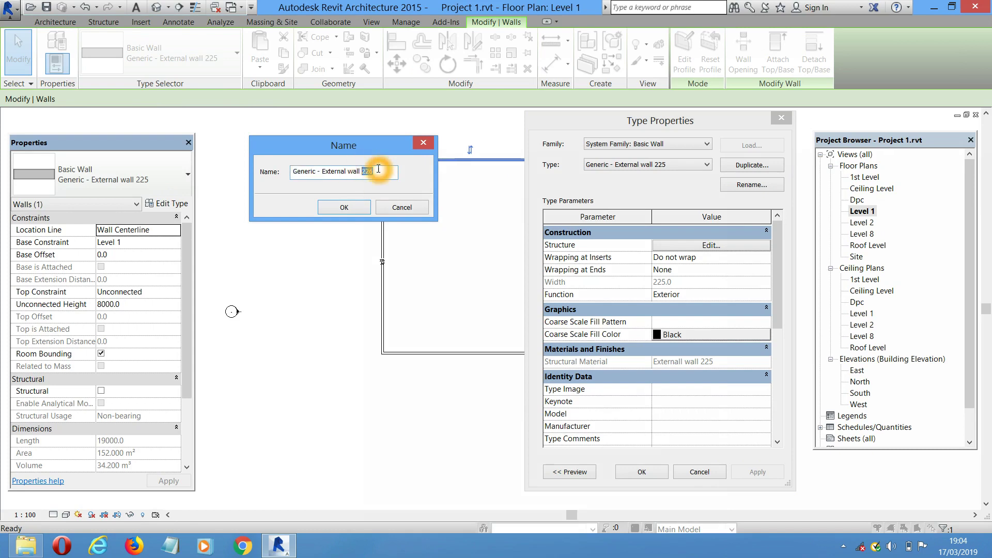
{"action": "left_click_drag", "start_coordinate": [333, 173], "coordinate": [317, 175]}
{"action": "left_click", "coordinate": [329, 173]}
{"action": "left_click", "coordinate": [332, 174]}
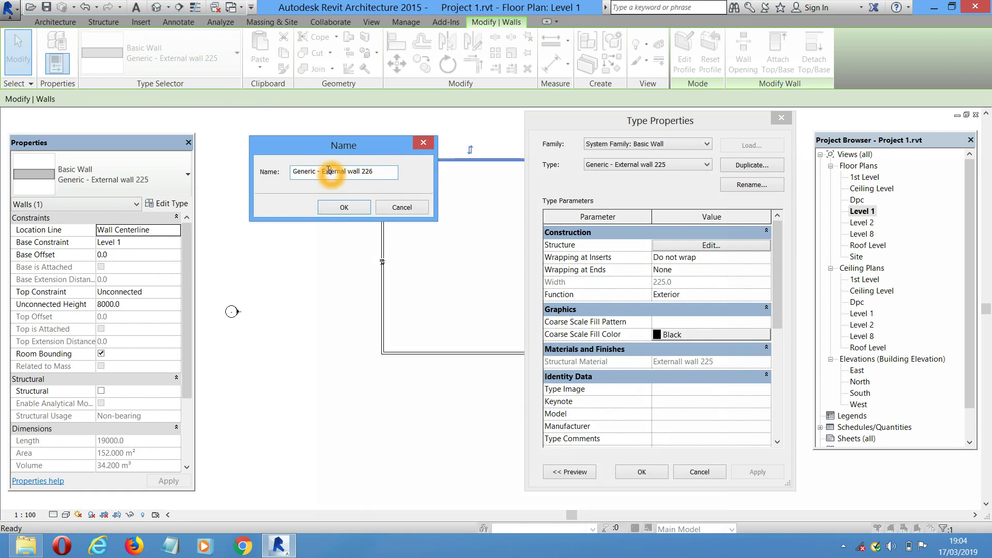
{"action": "left_click_drag", "start_coordinate": [329, 171], "coordinate": [326, 171]}
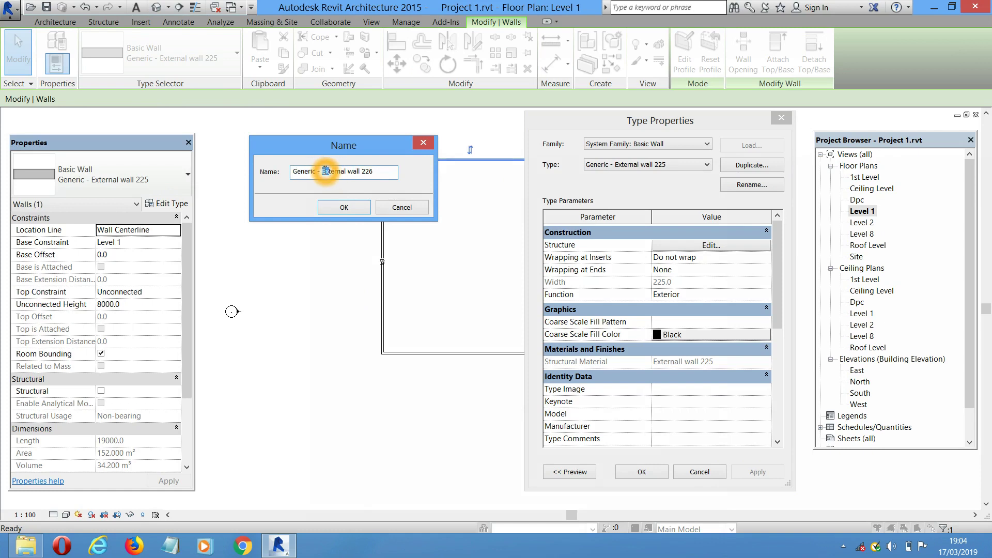
{"action": "double_click", "coordinate": [365, 171]}
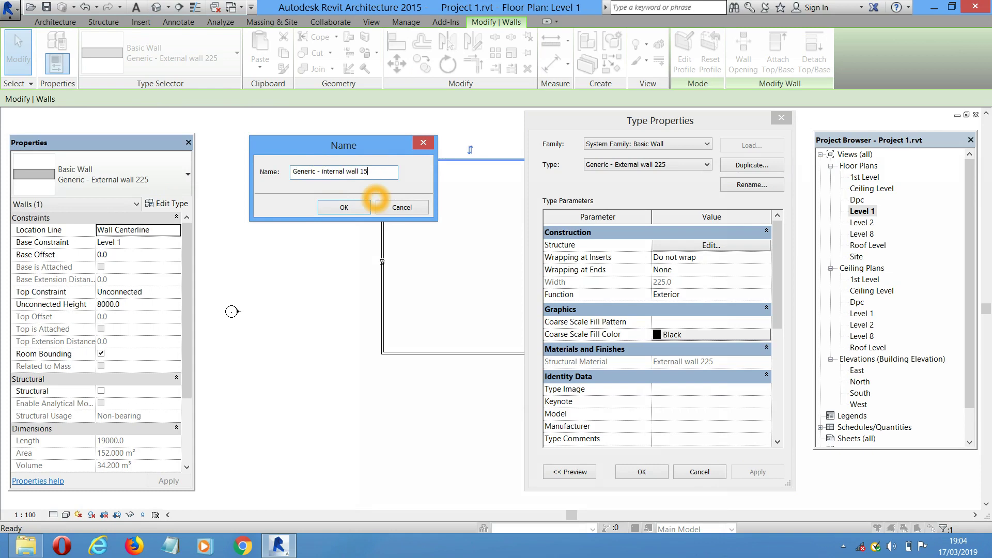
{"action": "type", "text": "150"}
{"action": "left_click", "coordinate": [345, 207]}
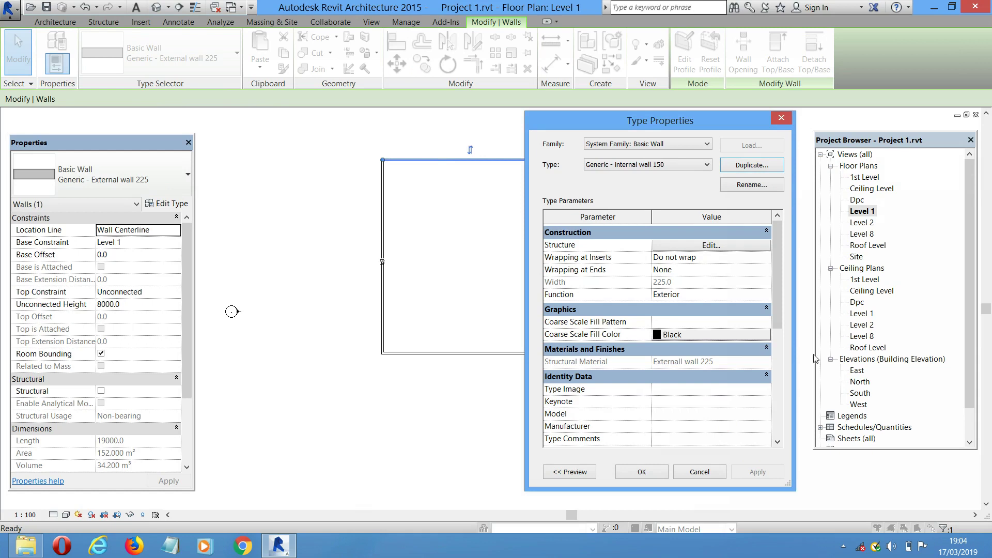
Set the structure layer's thickness to 150 in the Generic - internal wall 150 type
{"action": "left_click", "coordinate": [721, 247]}
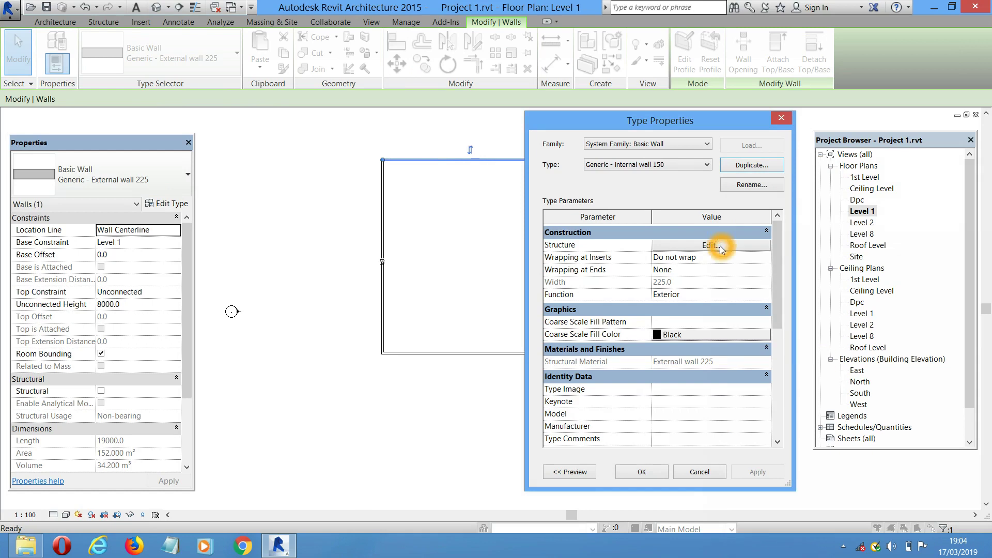
{"action": "left_click", "coordinate": [684, 252]}
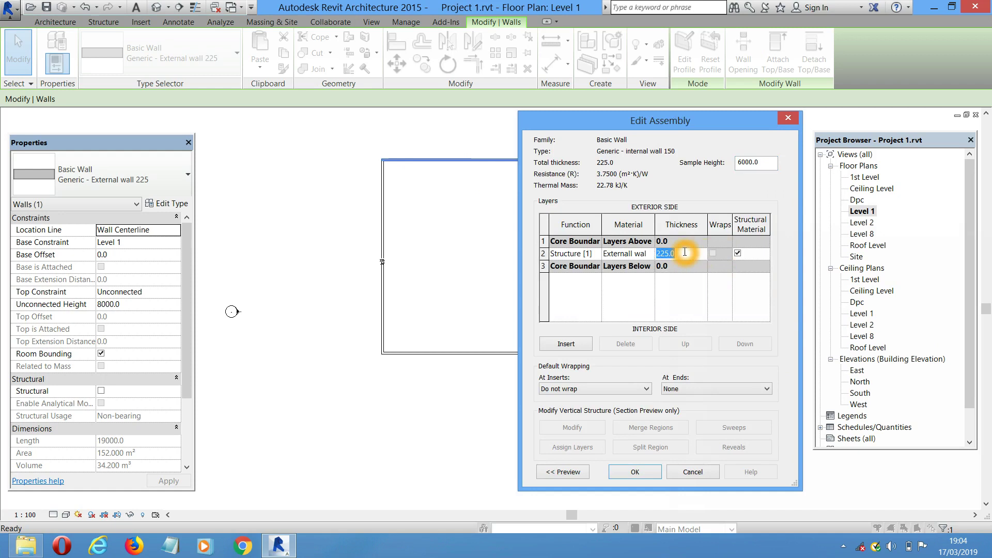
{"action": "type", "text": "150"}
For the structure layer's material, duplicate Externall wall 225 and name the copy intternall wall 150
{"action": "left_click", "coordinate": [645, 254]}
{"action": "left_click", "coordinate": [651, 253]}
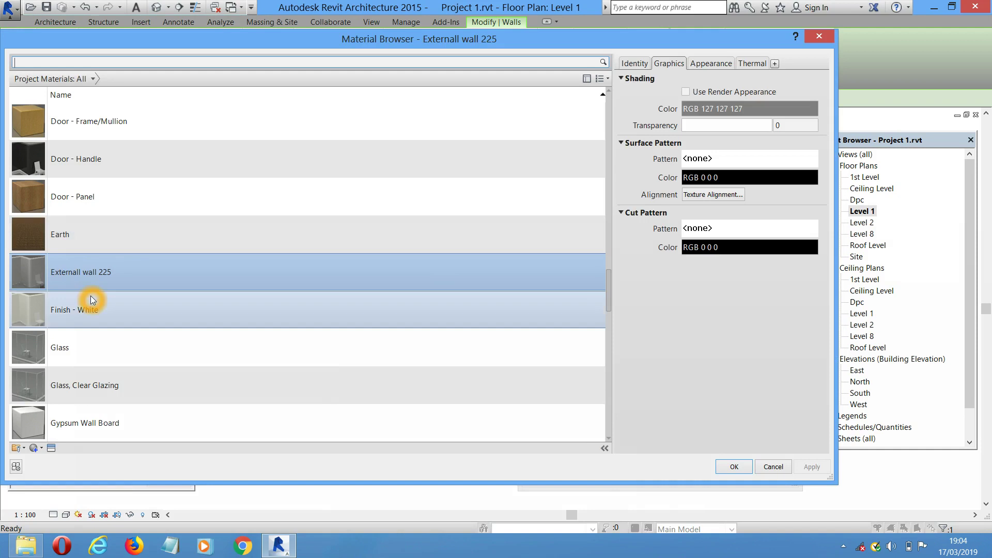
{"action": "right_click", "coordinate": [83, 269]}
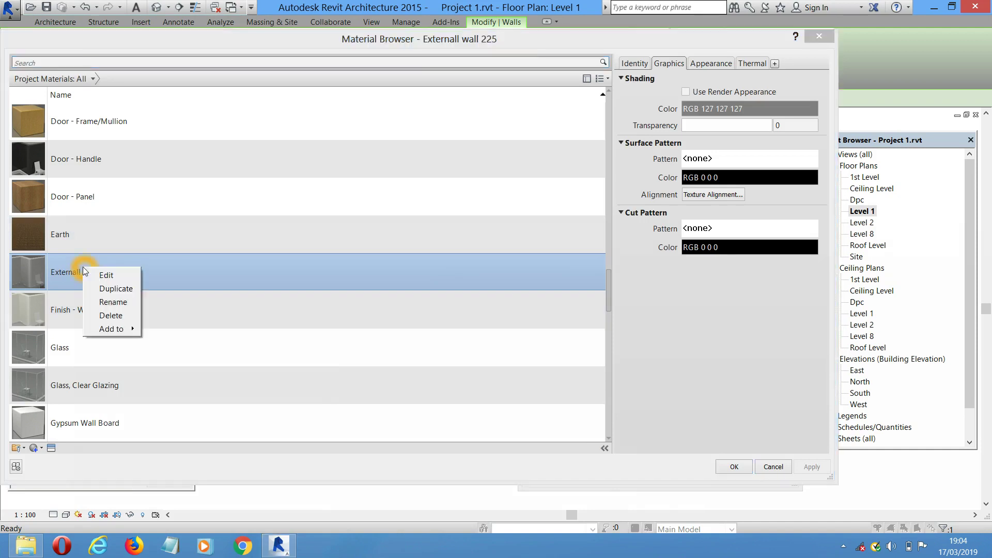
{"action": "left_click", "coordinate": [116, 289]}
{"action": "left_click", "coordinate": [60, 274]}
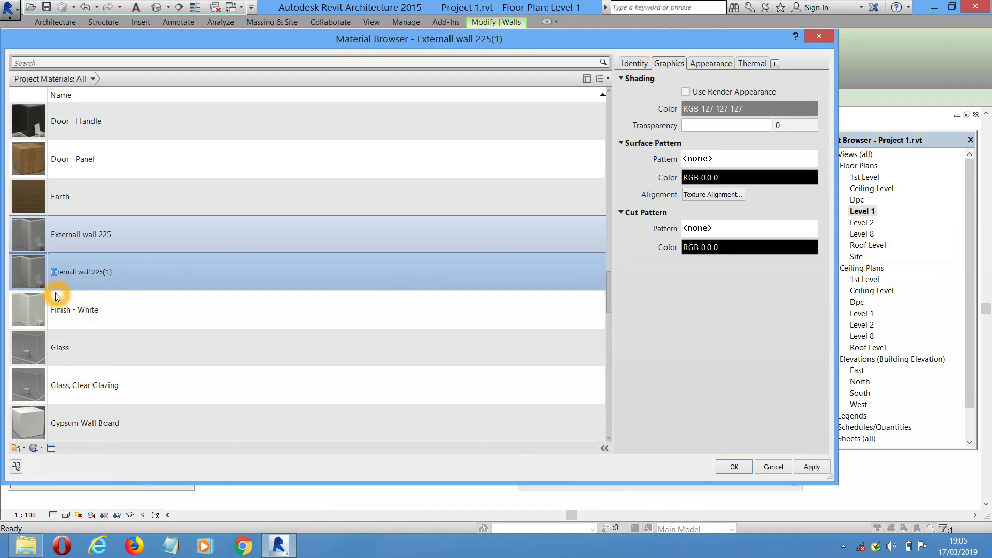
{"action": "type", "text": "int"}
{"action": "left_click_drag", "start_coordinate": [114, 273], "coordinate": [96, 272]}
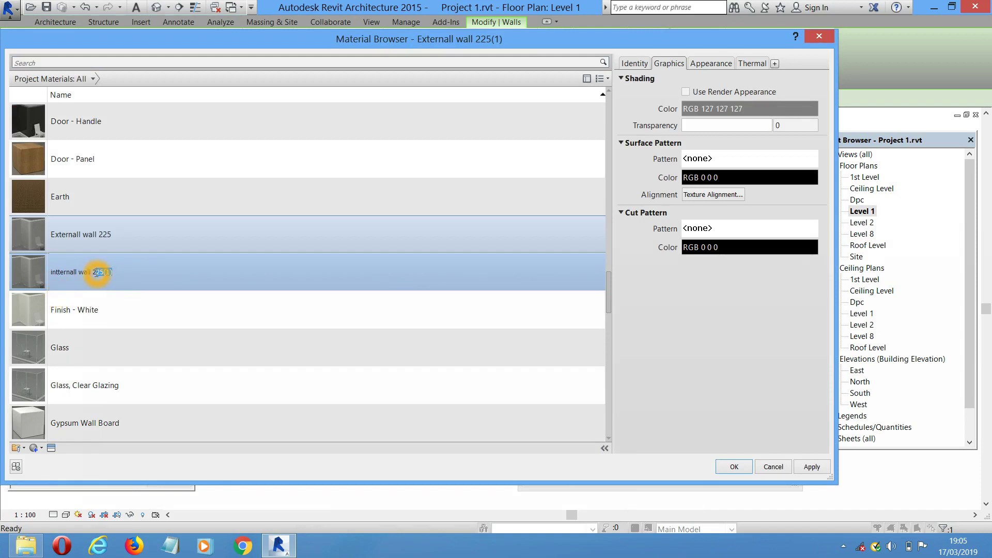
{"action": "type", "text": "150"}
{"action": "left_click_drag", "start_coordinate": [119, 272], "coordinate": [95, 272]}
{"action": "key", "text": "Return"}
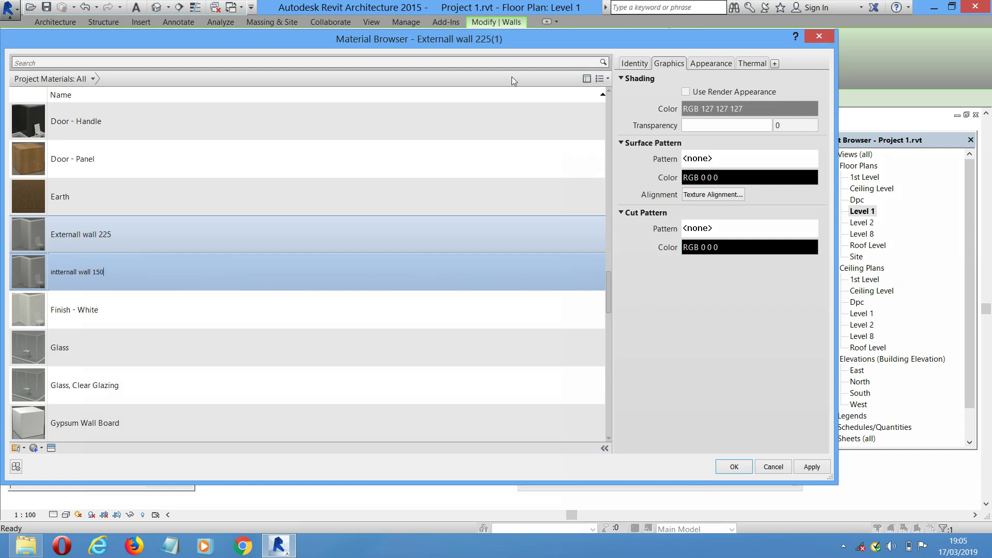
Give the intternall wall 150 material the shading colour RGB 223 255 232, assign it to the structure layer and confirm the wall type edits
{"action": "left_click", "coordinate": [705, 112]}
{"action": "left_click", "coordinate": [520, 206]}
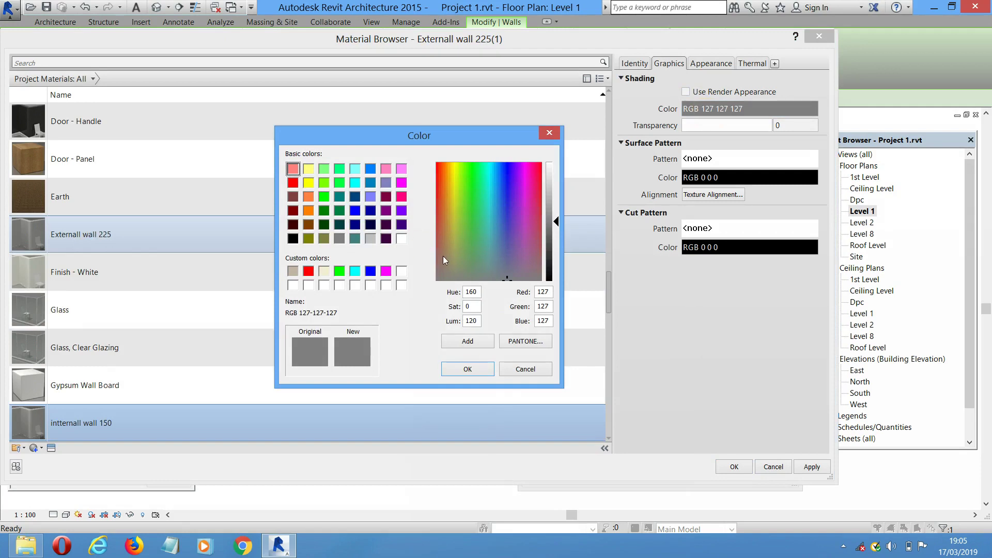
{"action": "left_click", "coordinate": [339, 182]}
{"action": "left_click_drag", "start_coordinate": [556, 213], "coordinate": [555, 170]}
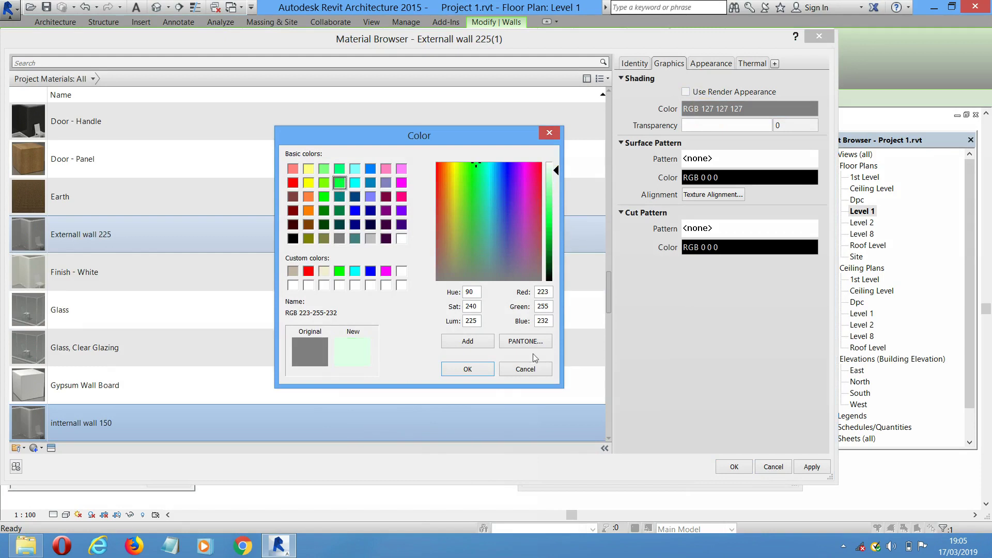
{"action": "left_click", "coordinate": [459, 370]}
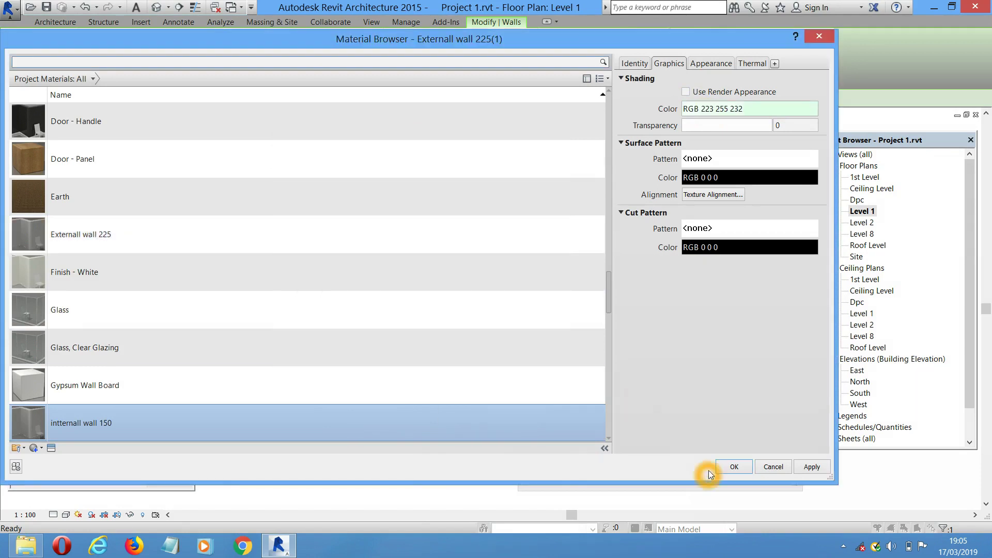
{"action": "left_click", "coordinate": [731, 465]}
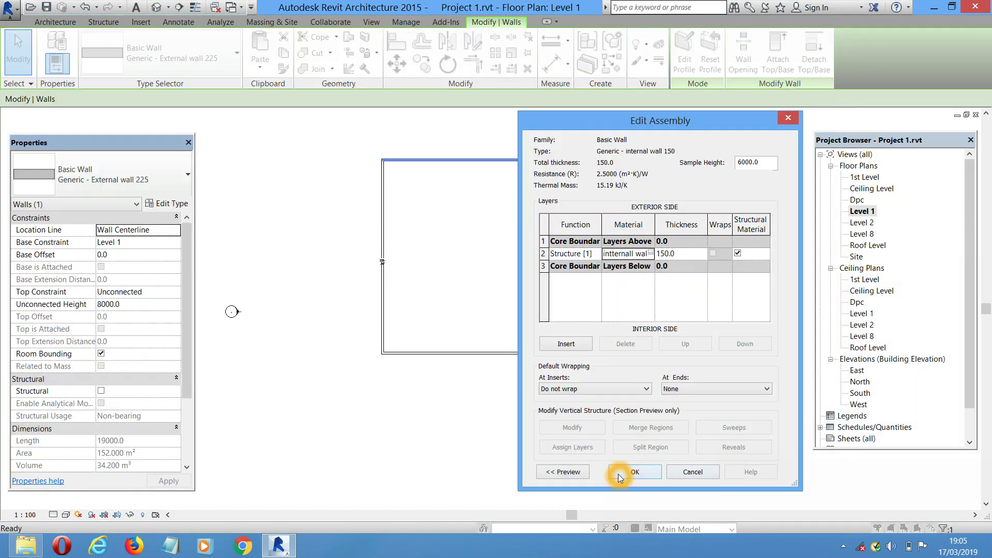
{"action": "left_click", "coordinate": [627, 473]}
{"action": "left_click", "coordinate": [637, 474]}
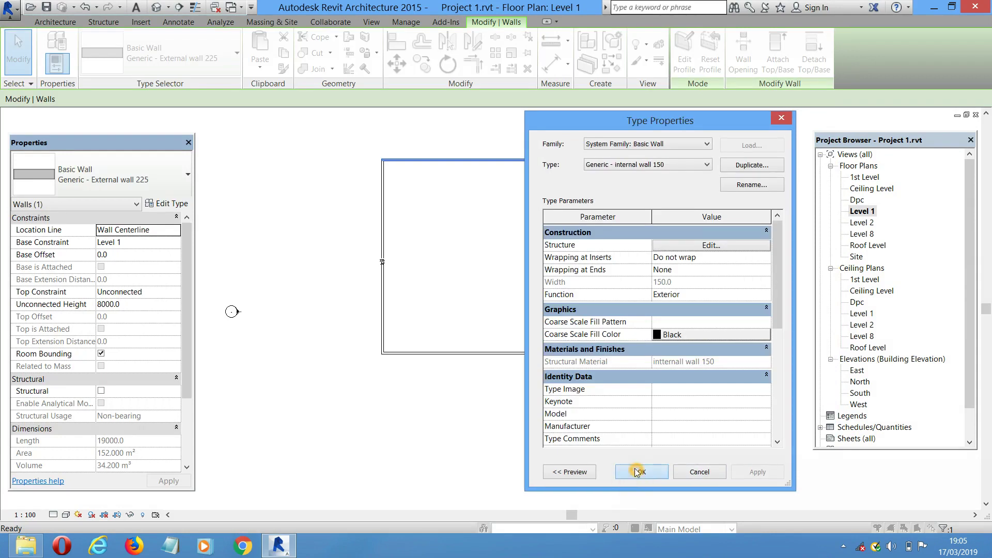
Copy the north internal wall 150 to the middle of the plan, about 10217 mm from the south wall
{"action": "left_click", "coordinate": [462, 217]}
{"action": "scroll", "coordinate": [432, 164], "scroll_direction": "up", "scroll_amount": 3}
{"action": "scroll", "coordinate": [431, 164], "scroll_direction": "down", "scroll_amount": 2}
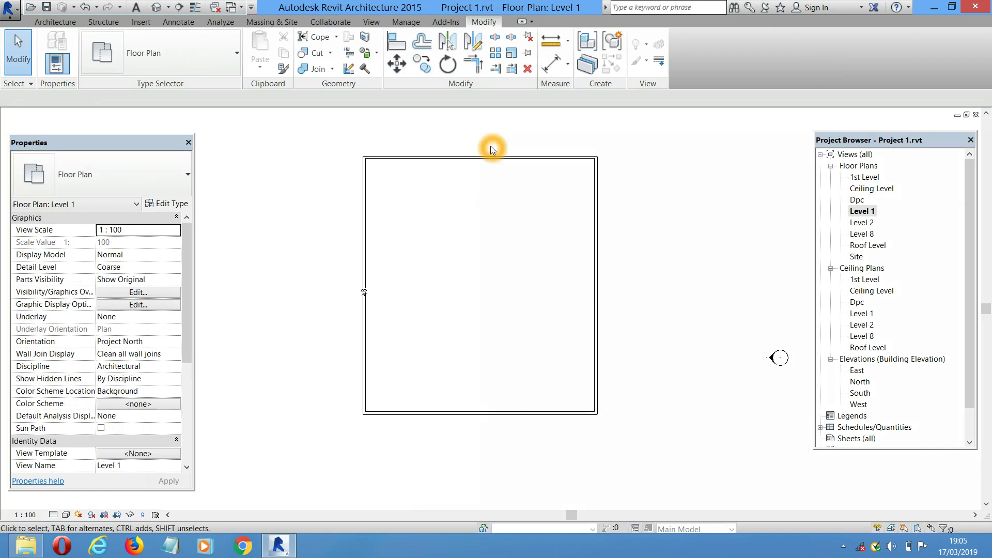
{"action": "left_click", "coordinate": [495, 160]}
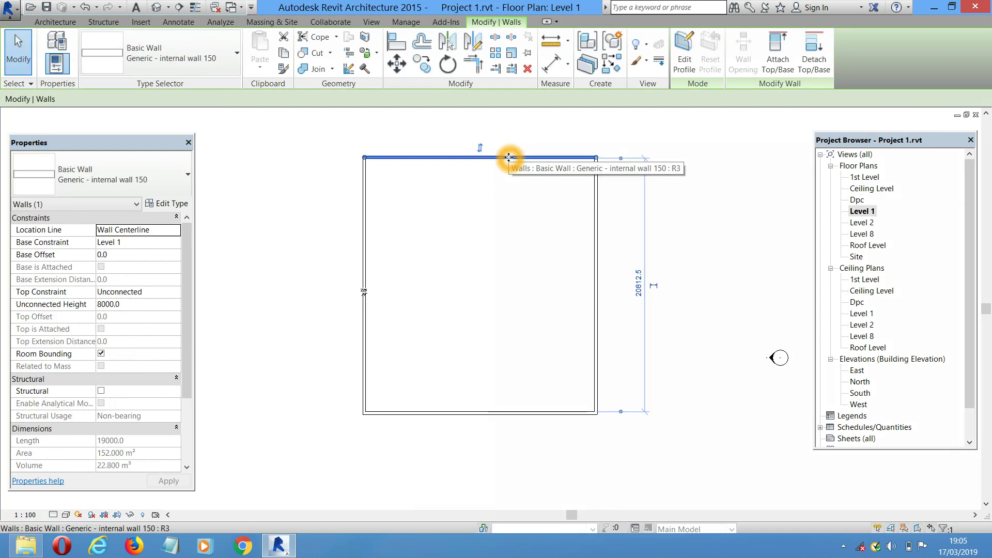
{"action": "left_click_drag", "start_coordinate": [509, 157], "coordinate": [509, 288]}
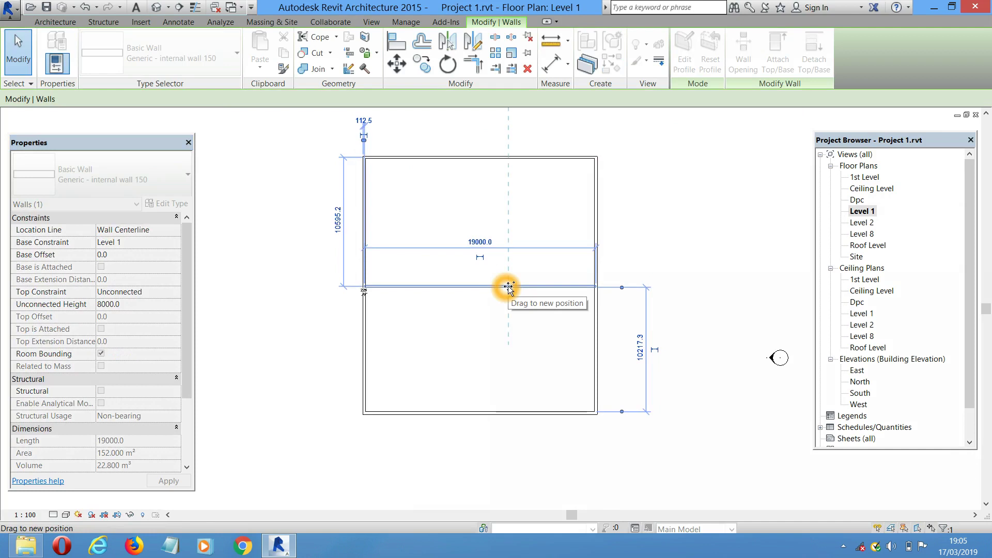
{"action": "left_click_drag", "start_coordinate": [509, 287], "coordinate": [507, 286]}
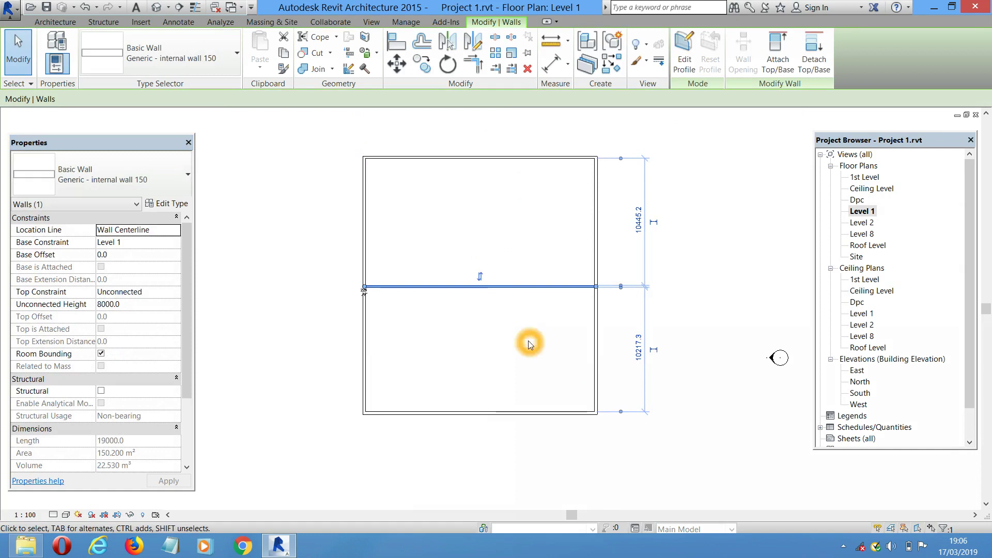
{"action": "left_click", "coordinate": [522, 329]}
{"action": "scroll", "coordinate": [562, 201], "scroll_direction": "up", "scroll_amount": 2}
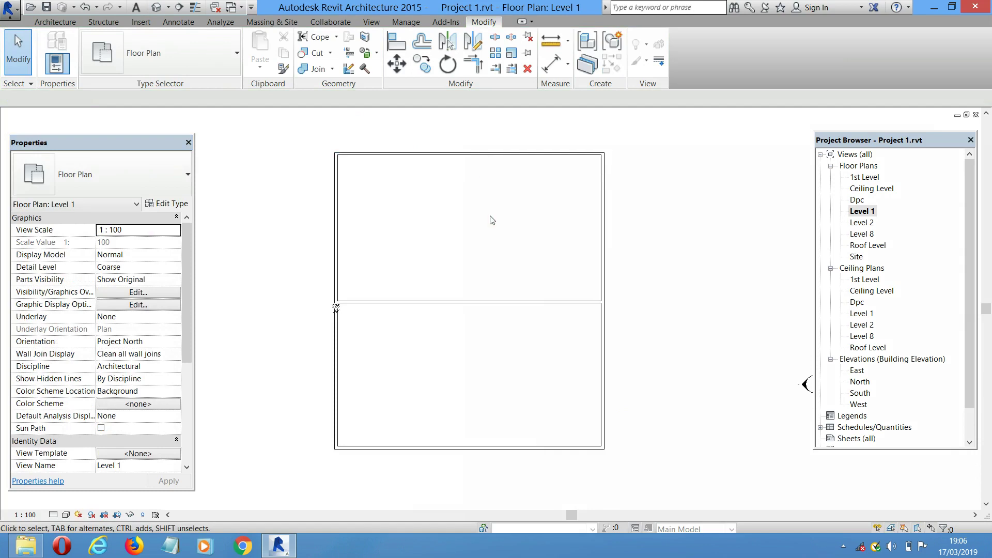
Match the north wall's type to that of the east external wall 225
{"action": "left_click", "coordinate": [519, 155]}
{"action": "key", "text": "m"}
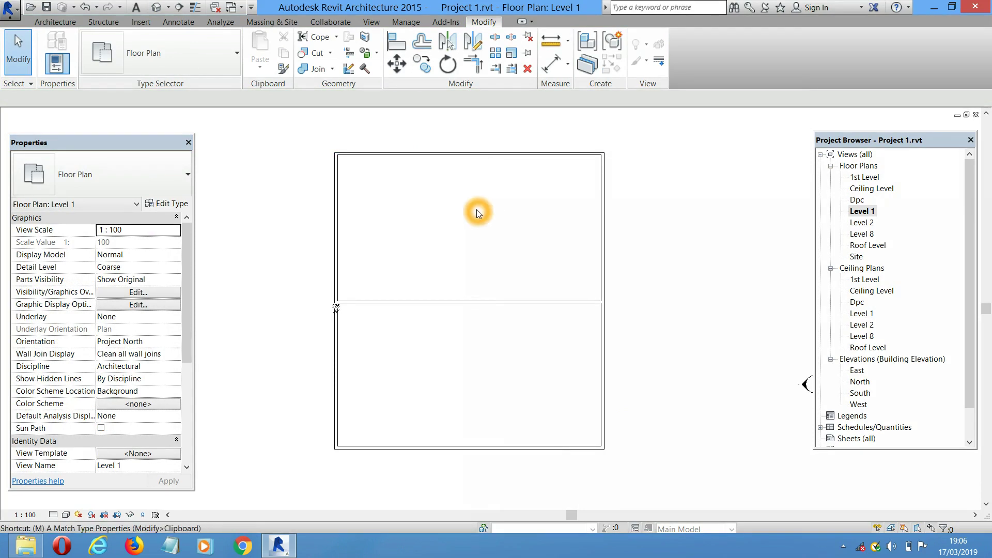
{"action": "key", "text": "a"}
{"action": "left_click", "coordinate": [604, 237]}
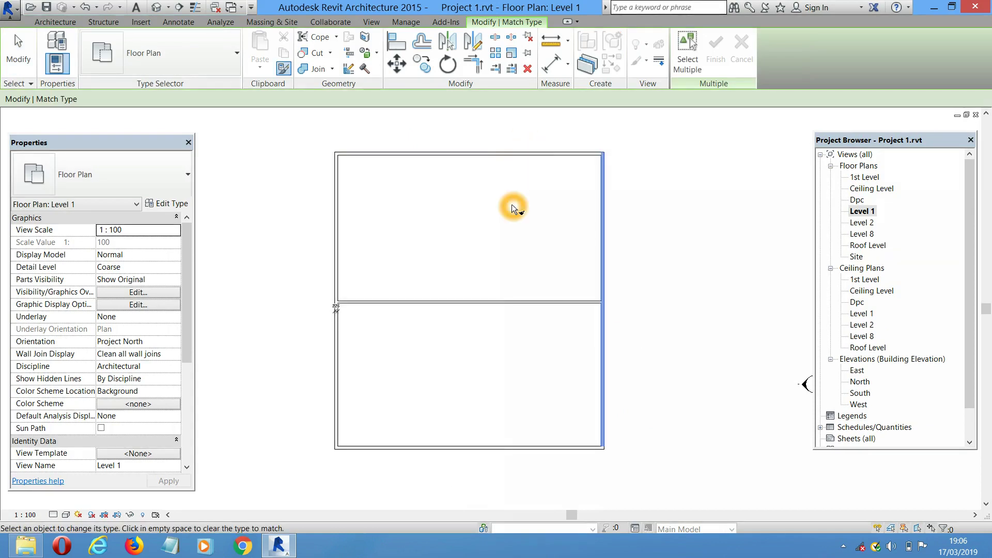
{"action": "key", "text": "Escape"}
Examine the wall thickness dimension and the junction of the middle internal wall with the west external wall
{"action": "scroll", "coordinate": [500, 241], "scroll_direction": "down", "scroll_amount": 2}
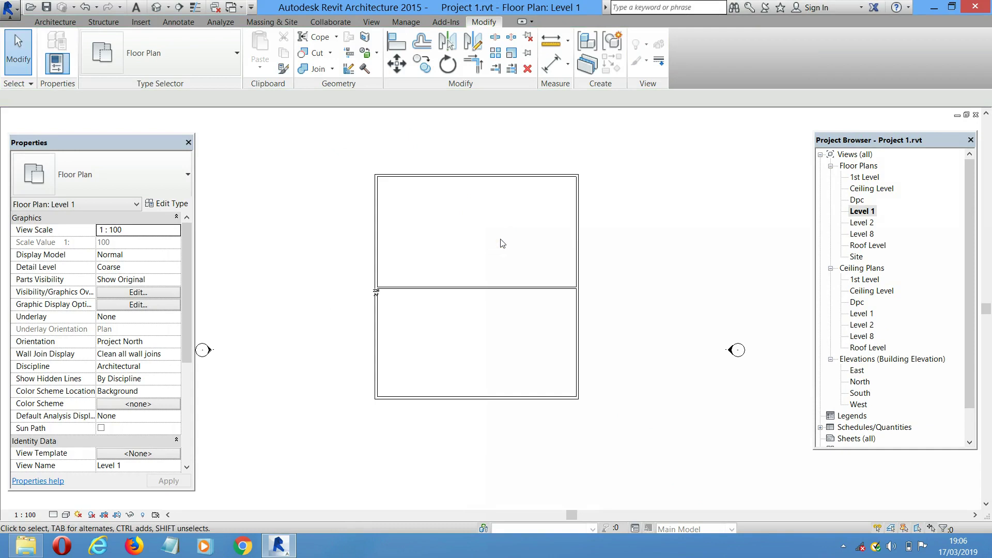
{"action": "scroll", "coordinate": [109, 4], "scroll_direction": "up", "scroll_amount": 1}
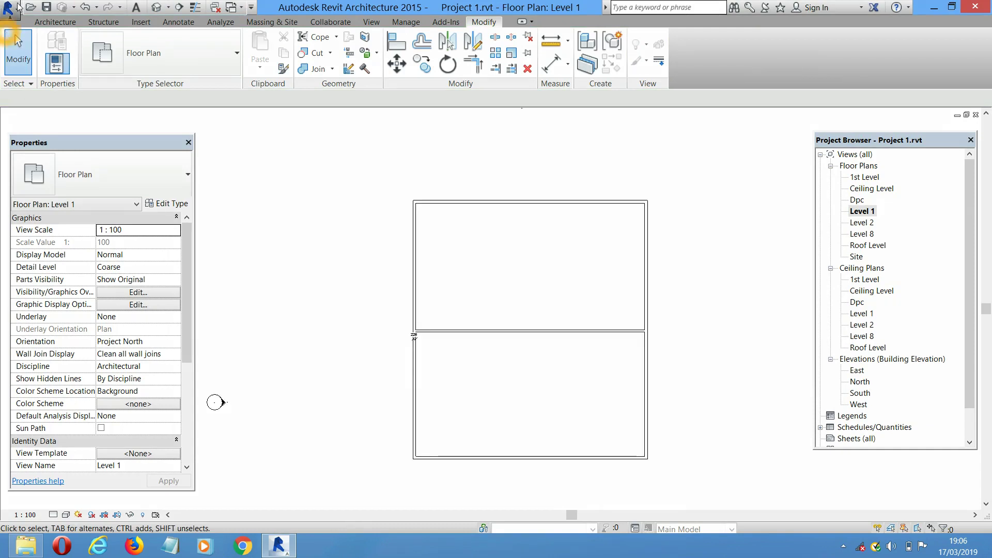
{"action": "scroll", "coordinate": [459, 344], "scroll_direction": "up", "scroll_amount": 8}
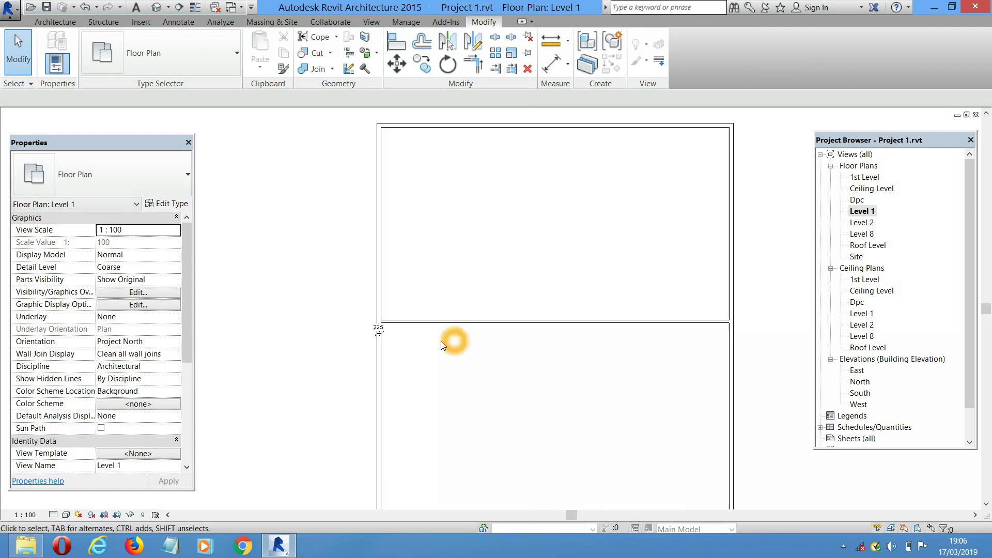
{"action": "scroll", "coordinate": [447, 224], "scroll_direction": "down", "scroll_amount": 2}
{"action": "scroll", "coordinate": [424, 217], "scroll_direction": "up", "scroll_amount": 5}
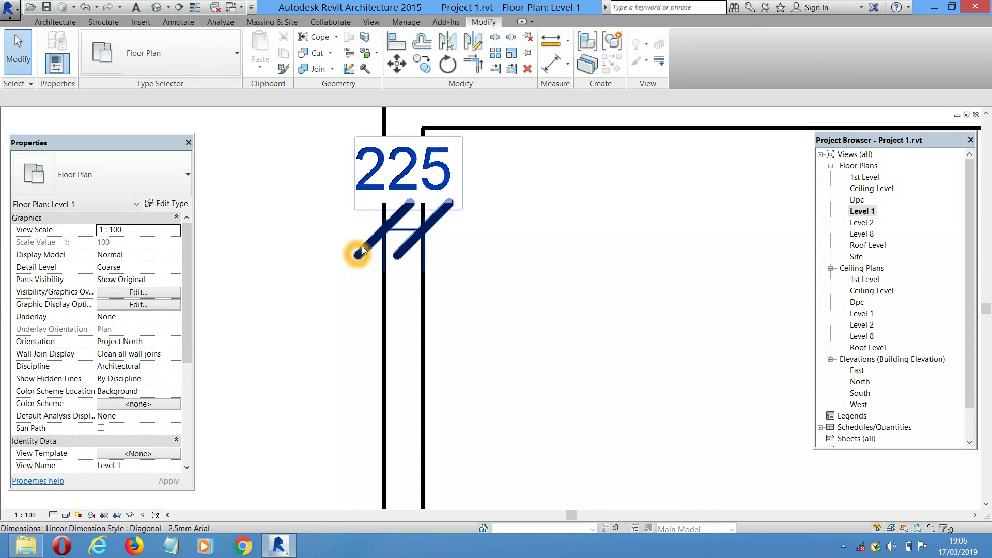
{"action": "scroll", "coordinate": [378, 269], "scroll_direction": "down", "scroll_amount": 3}
{"action": "scroll", "coordinate": [381, 270], "scroll_direction": "down", "scroll_amount": 2}
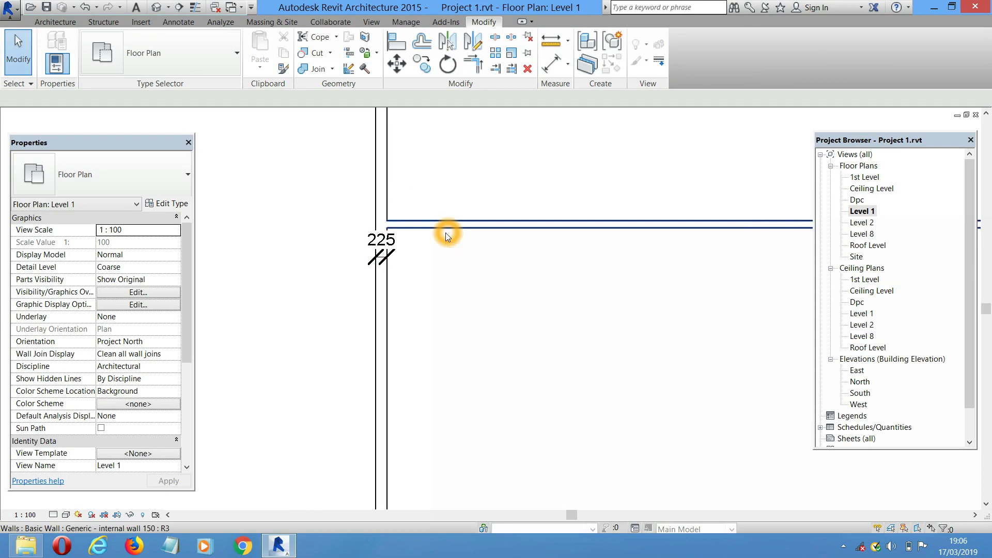
{"action": "scroll", "coordinate": [402, 256], "scroll_direction": "up", "scroll_amount": 2}
{"action": "scroll", "coordinate": [380, 247], "scroll_direction": "up", "scroll_amount": 2}
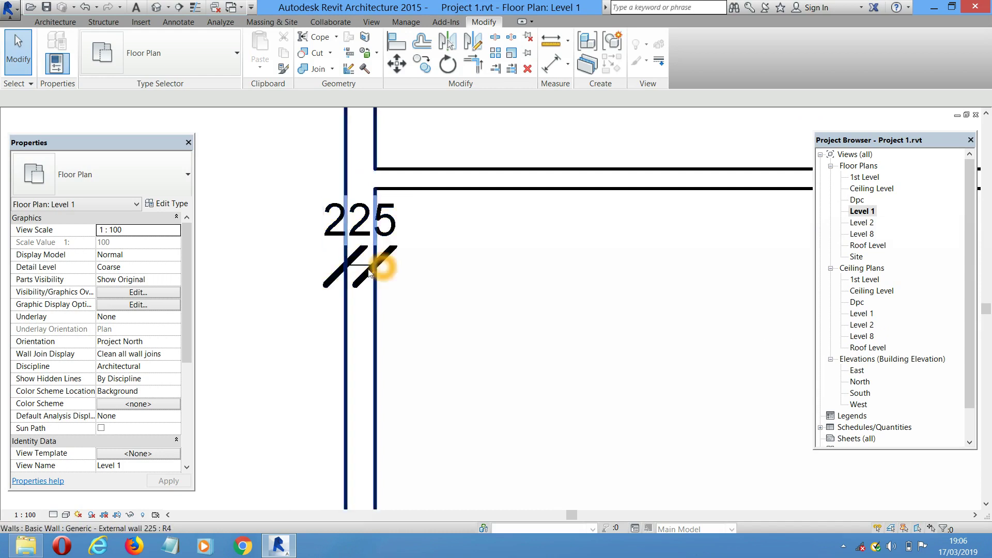
{"action": "scroll", "coordinate": [331, 284], "scroll_direction": "up", "scroll_amount": 2}
{"action": "scroll", "coordinate": [332, 283], "scroll_direction": "down", "scroll_amount": 2}
{"action": "scroll", "coordinate": [337, 285], "scroll_direction": "up", "scroll_amount": 2}
Review the tick mark options in the wall thickness dimension's type and leave them without changing anything
{"action": "left_click", "coordinate": [328, 275]}
{"action": "left_click", "coordinate": [165, 205]}
{"action": "left_click_drag", "start_coordinate": [780, 260], "coordinate": [754, 269]}
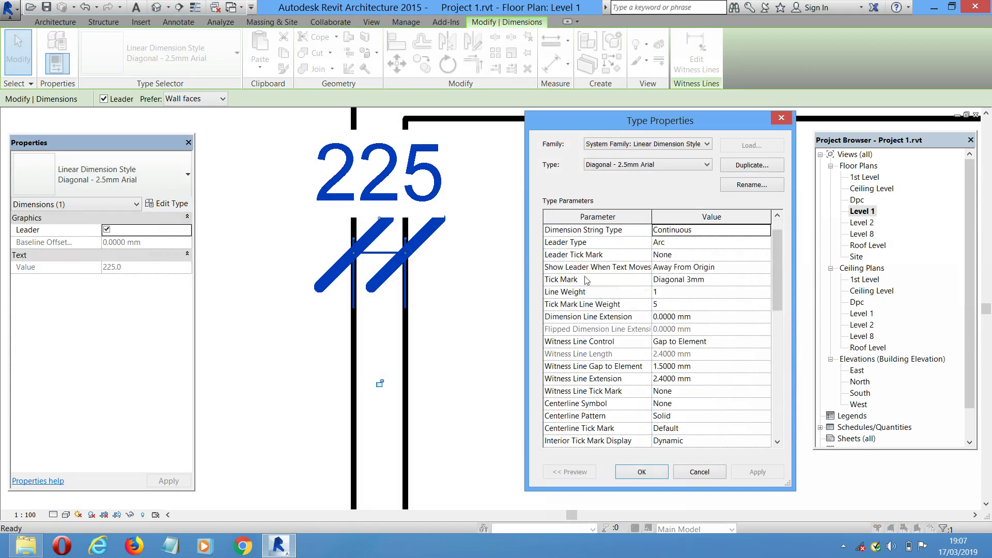
{"action": "left_click", "coordinate": [711, 283]}
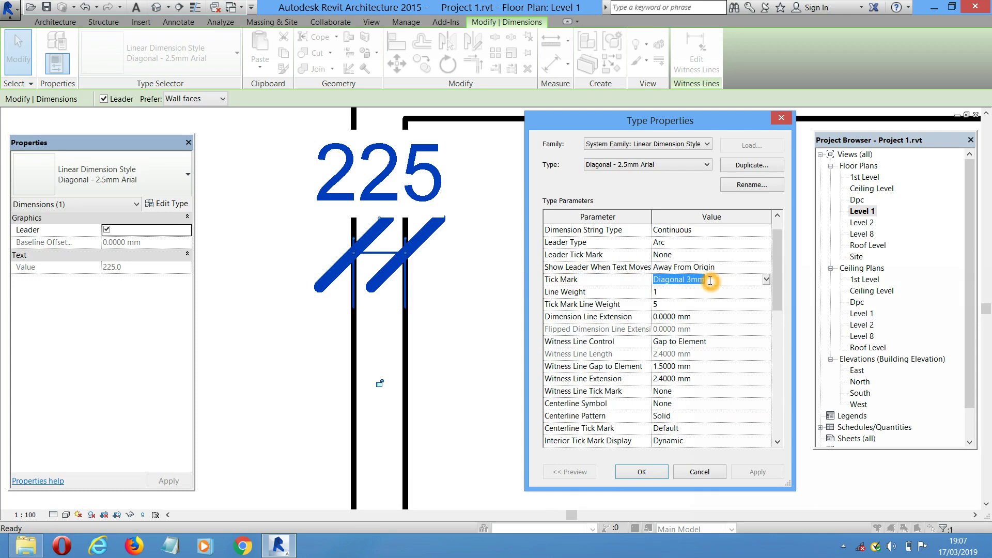
{"action": "left_click", "coordinate": [766, 279]}
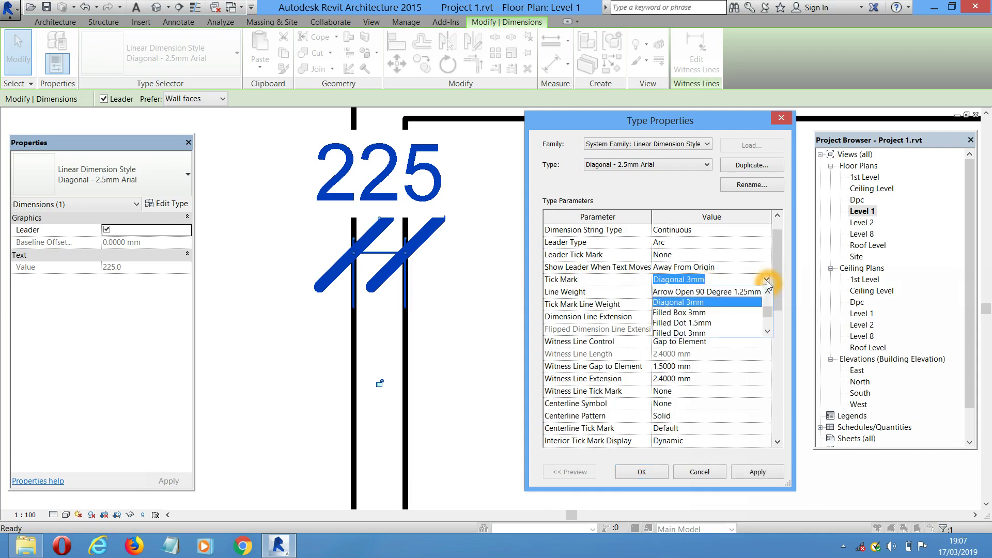
{"action": "left_click_drag", "start_coordinate": [768, 307], "coordinate": [765, 314]}
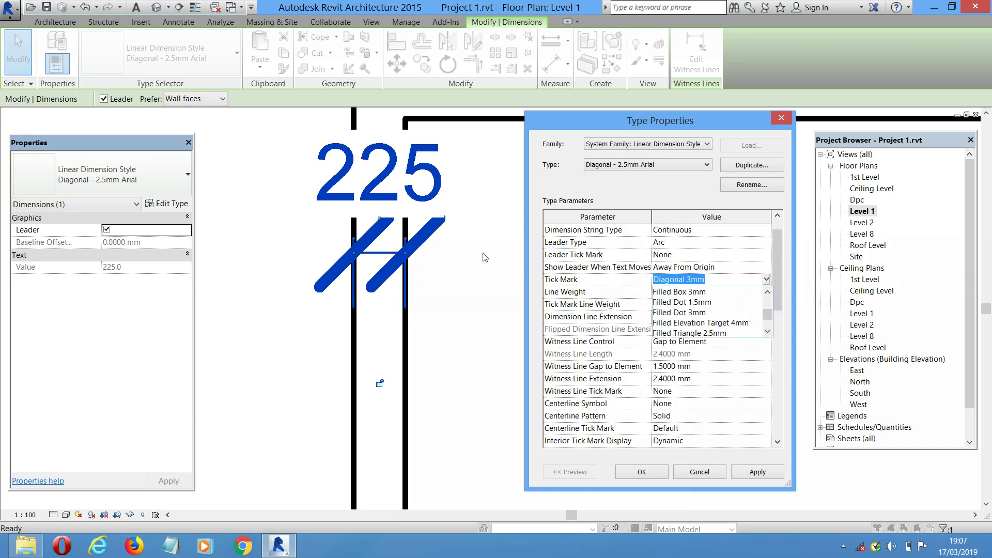
{"action": "mouse_move", "coordinate": [771, 320]}
{"action": "left_mouse_down"}
{"action": "mouse_move", "coordinate": [768, 309]}
{"action": "mouse_move", "coordinate": [768, 324]}
{"action": "left_mouse_up"}
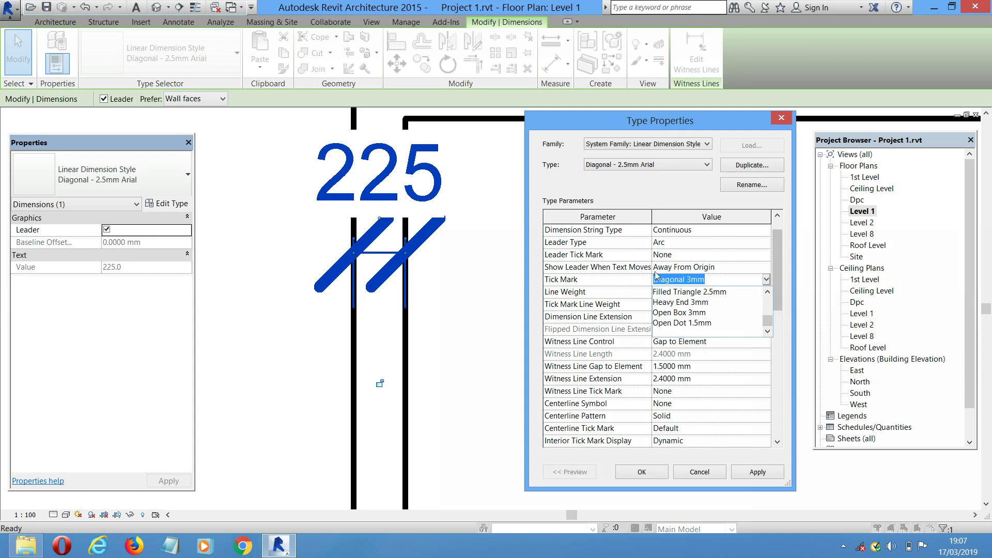
{"action": "left_click", "coordinate": [762, 314]}
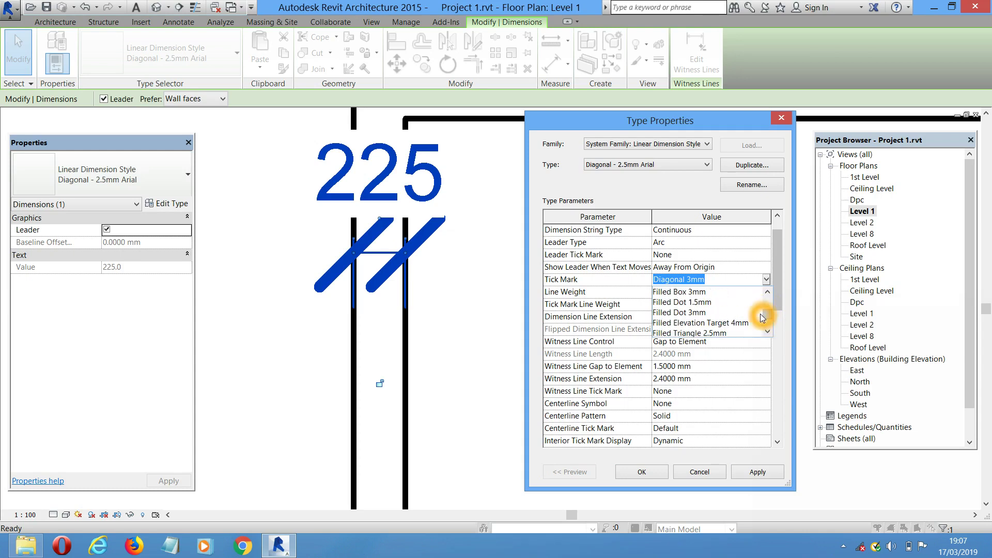
{"action": "left_click", "coordinate": [777, 119]}
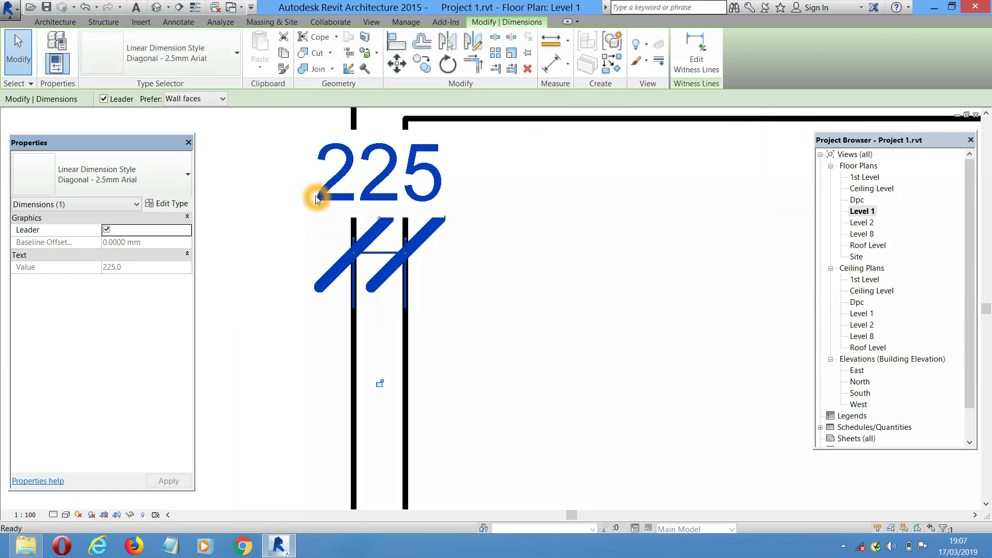
Duplicate the Diagonal 3mm arrowhead type and name the copy Diagonal 1mm
{"action": "left_click", "coordinate": [404, 22]}
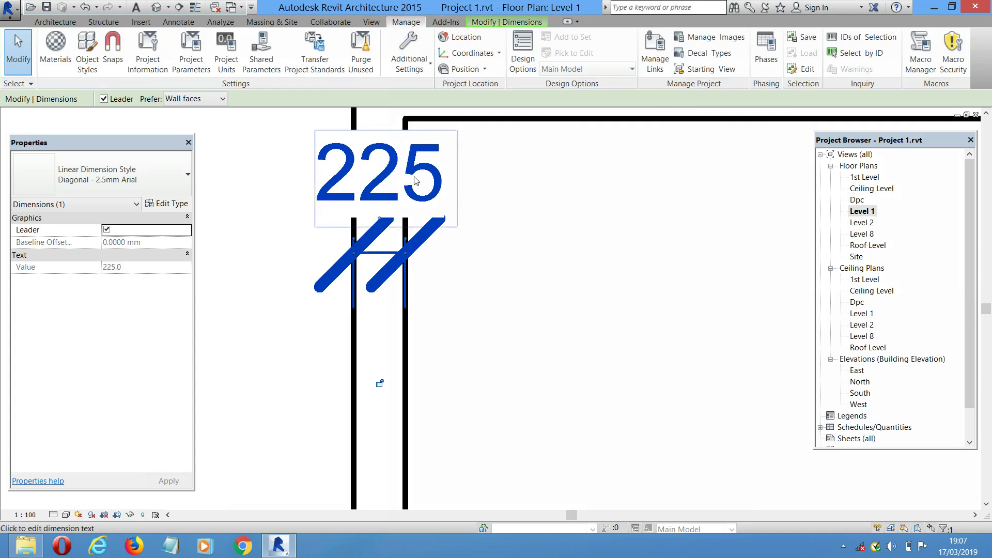
{"action": "left_click", "coordinate": [410, 61]}
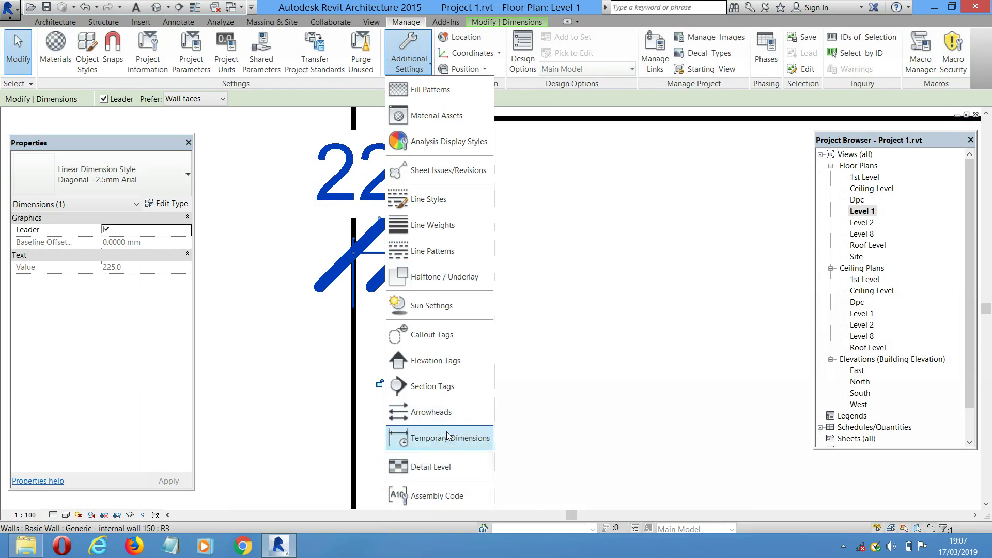
{"action": "left_click", "coordinate": [435, 413]}
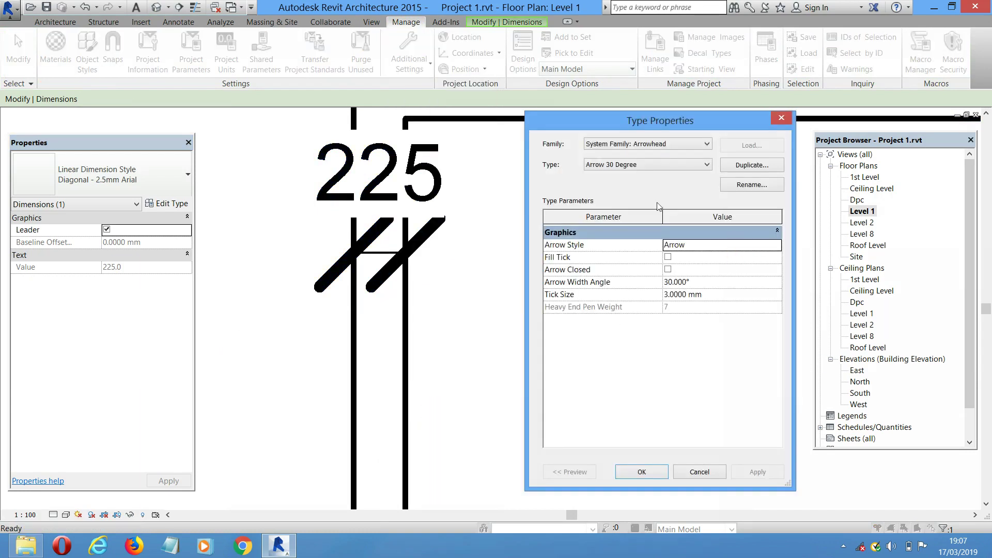
{"action": "left_click", "coordinate": [650, 167]}
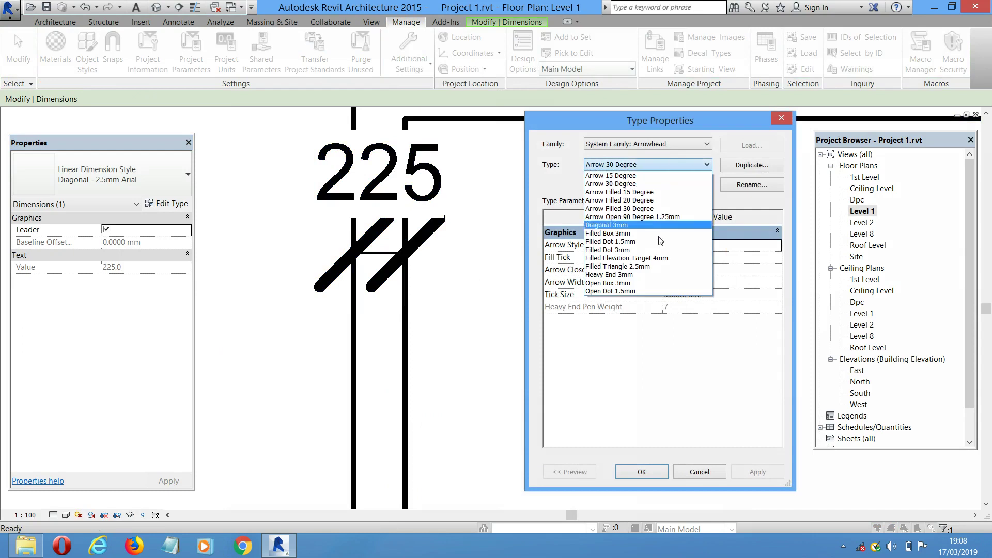
{"action": "left_click", "coordinate": [628, 225]}
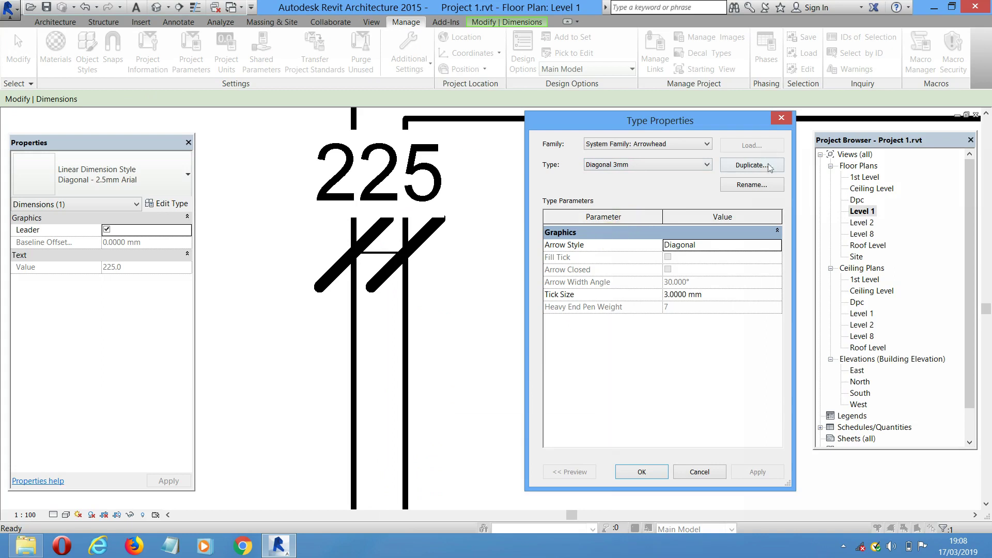
{"action": "left_click", "coordinate": [752, 165]}
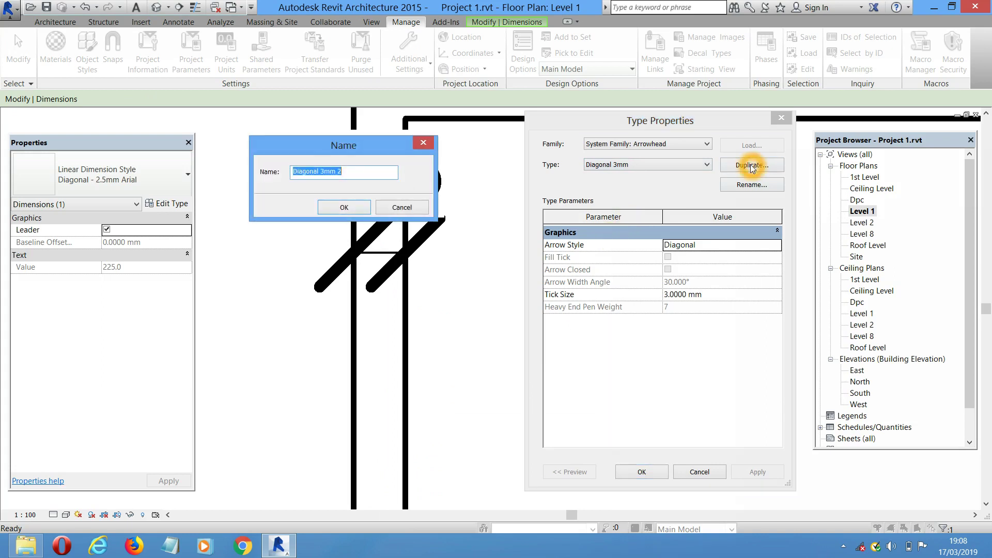
{"action": "left_click", "coordinate": [349, 170]}
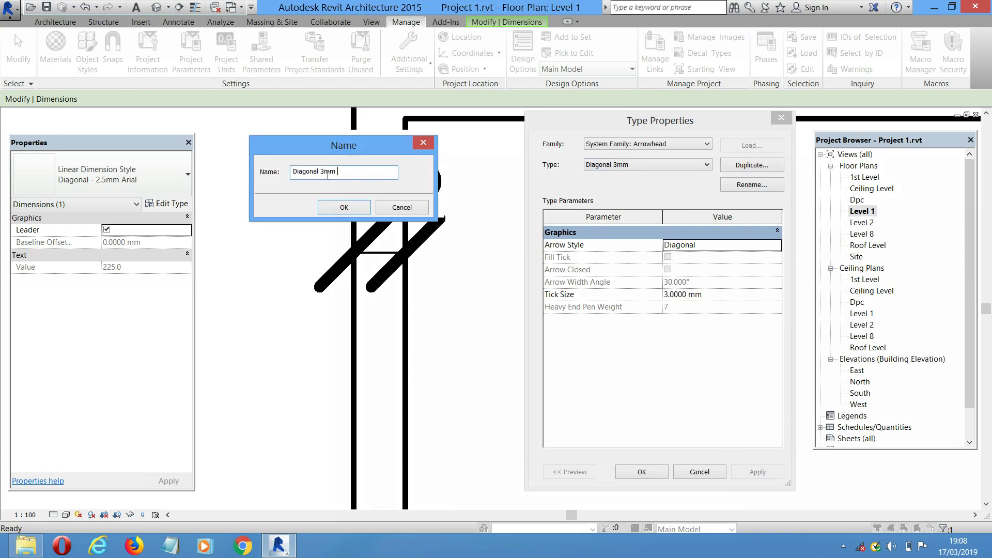
{"action": "left_click_drag", "start_coordinate": [325, 166], "coordinate": [321, 167]}
{"action": "key", "text": "Return"}
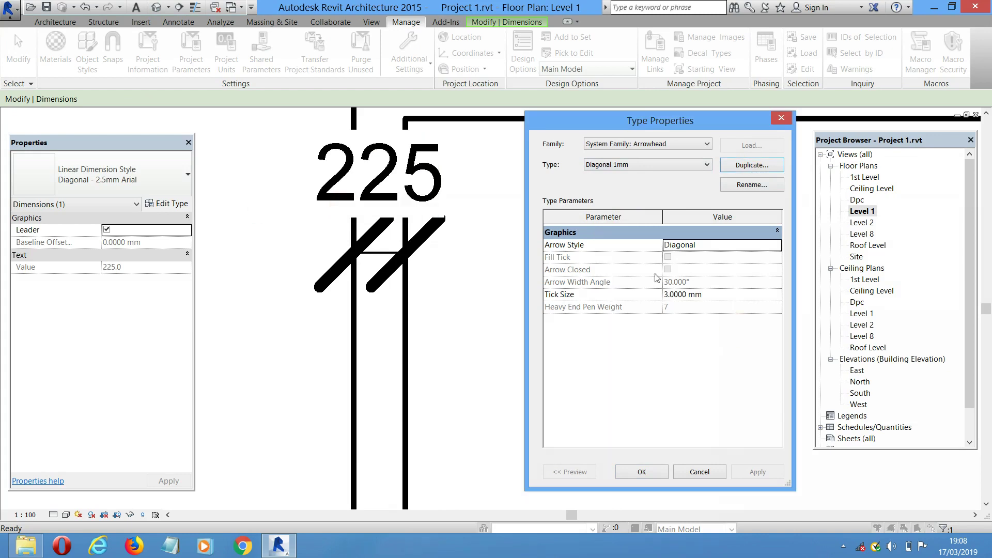
Set the Diagonal 1mm arrowhead's tick size to 1 mm and confirm the type
{"action": "left_click", "coordinate": [662, 300]}
{"action": "left_click", "coordinate": [669, 296]}
{"action": "left_click_drag", "start_coordinate": [668, 299], "coordinate": [659, 292]}
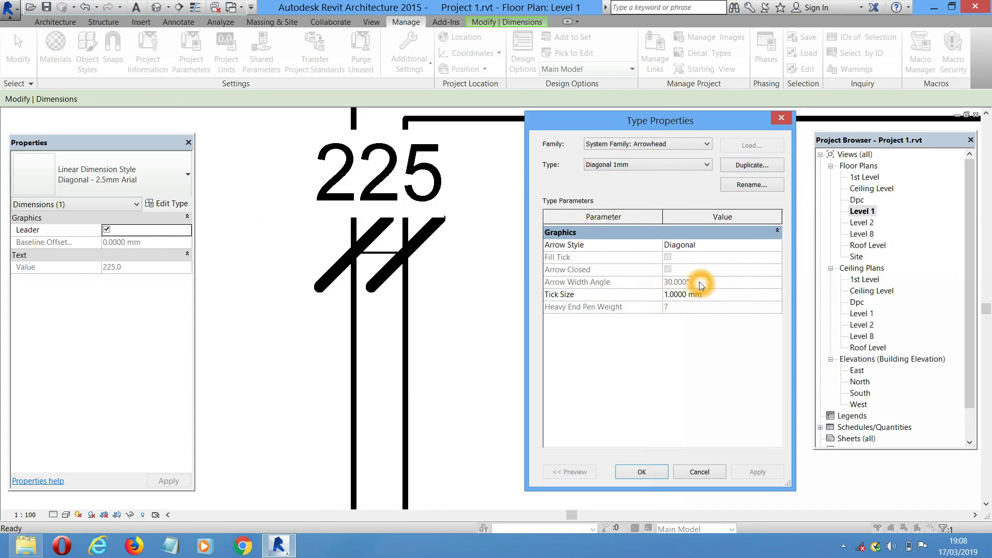
{"action": "left_click", "coordinate": [724, 461]}
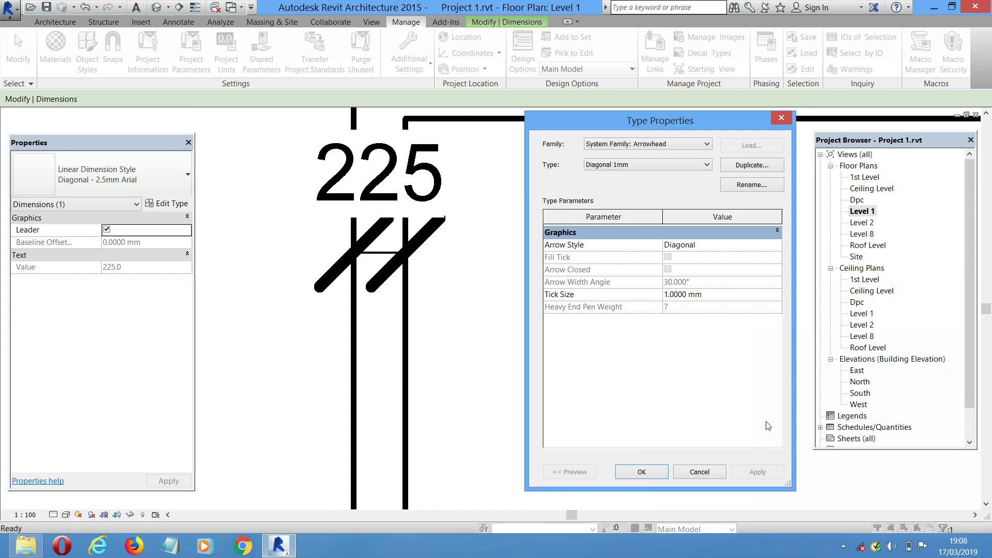
{"action": "left_click", "coordinate": [642, 471]}
{"action": "left_click", "coordinate": [642, 472]}
{"action": "scroll", "coordinate": [568, 361], "scroll_direction": "down", "scroll_amount": 3}
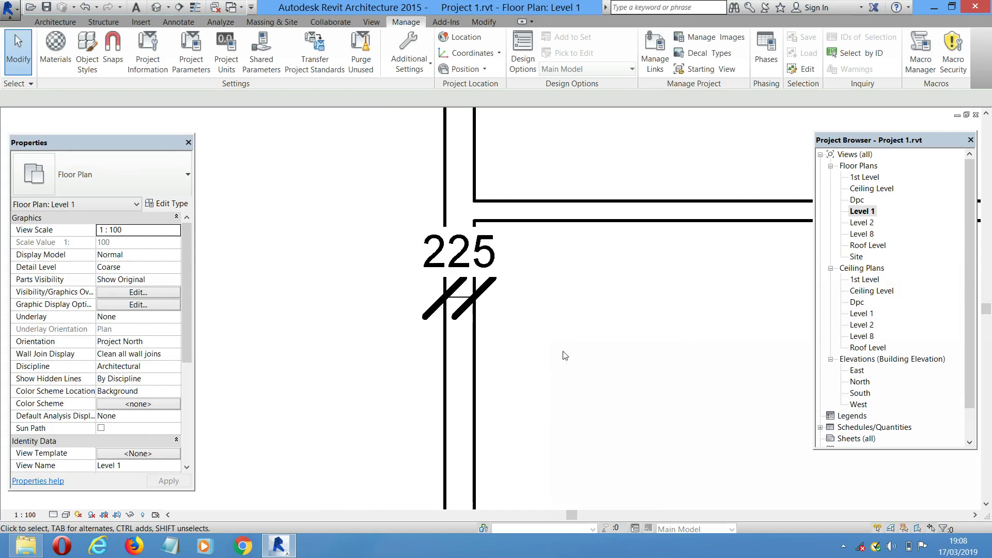
Duplicate the wall thickness dimension's type, Diagonal - 2.5mm Arial, and name the copy Room Dimension
{"action": "scroll", "coordinate": [502, 307], "scroll_direction": "up", "scroll_amount": 3}
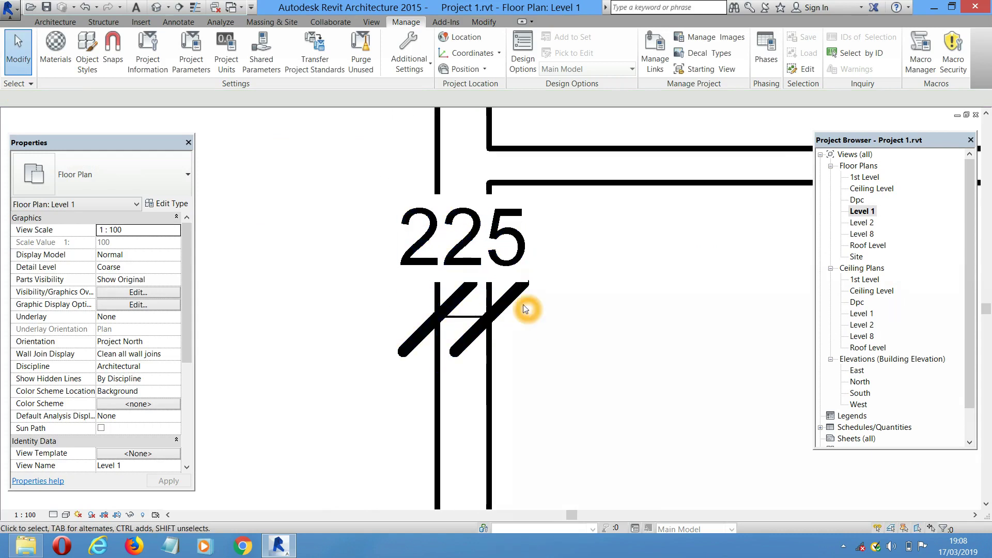
{"action": "left_click", "coordinate": [409, 353]}
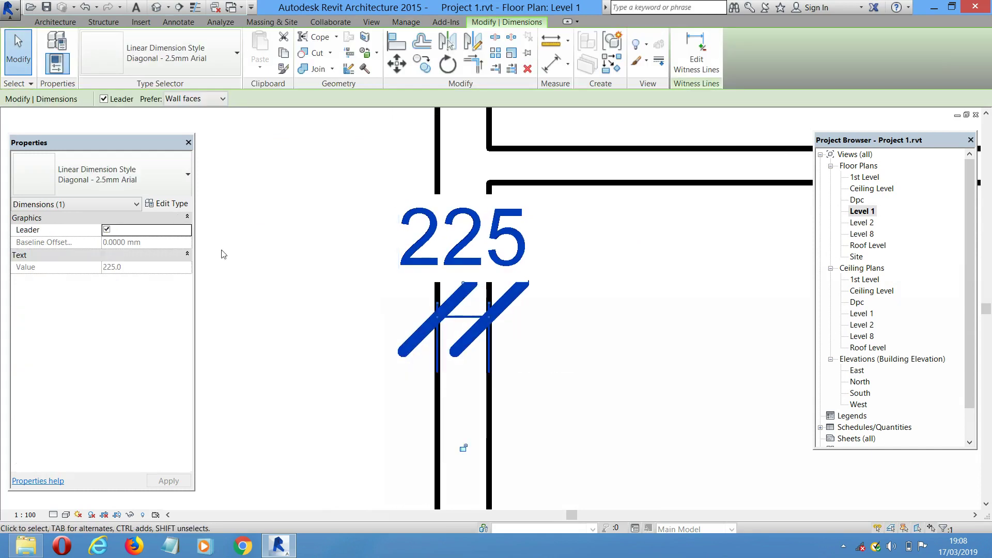
{"action": "left_click", "coordinate": [164, 206]}
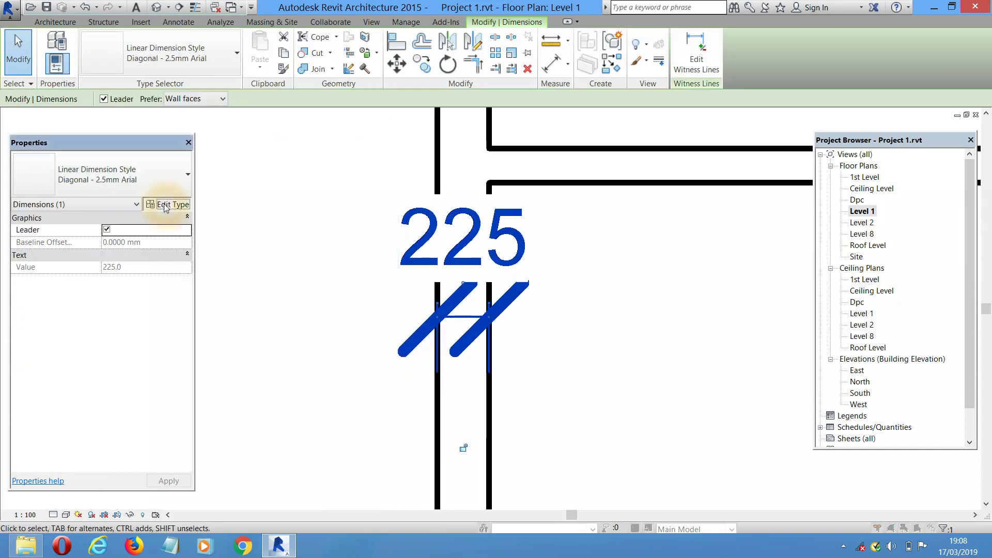
{"action": "left_click", "coordinate": [690, 217]}
{"action": "left_click", "coordinate": [754, 186]}
{"action": "left_click", "coordinate": [757, 169]}
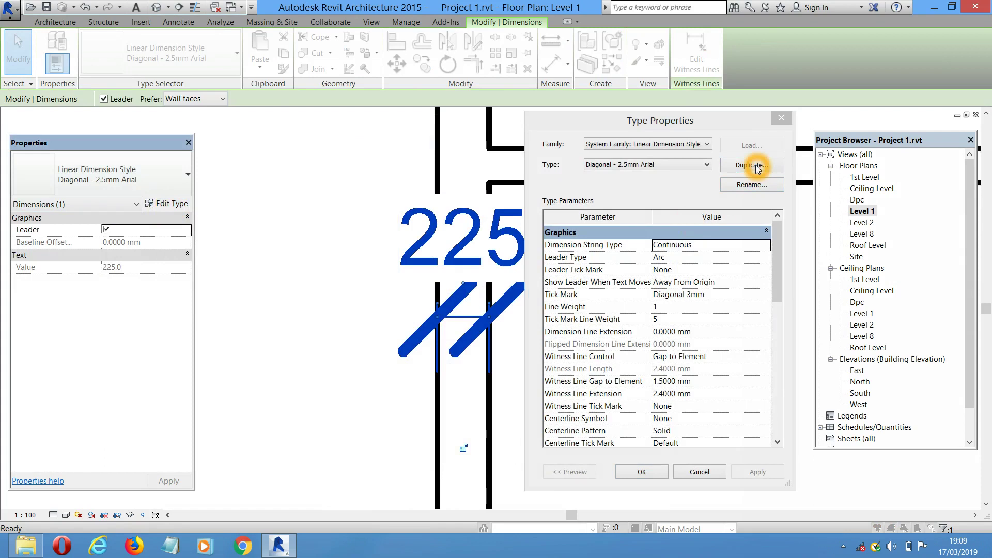
{"action": "left_click", "coordinate": [379, 170]}
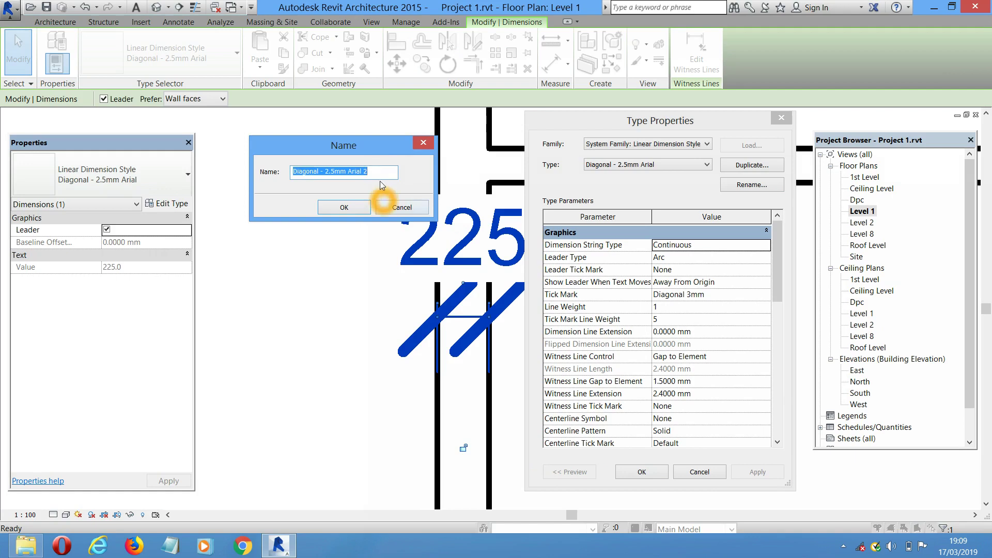
{"action": "left_click_drag", "start_coordinate": [369, 172], "coordinate": [288, 174]}
{"action": "type", "text": "Room Dimension"}
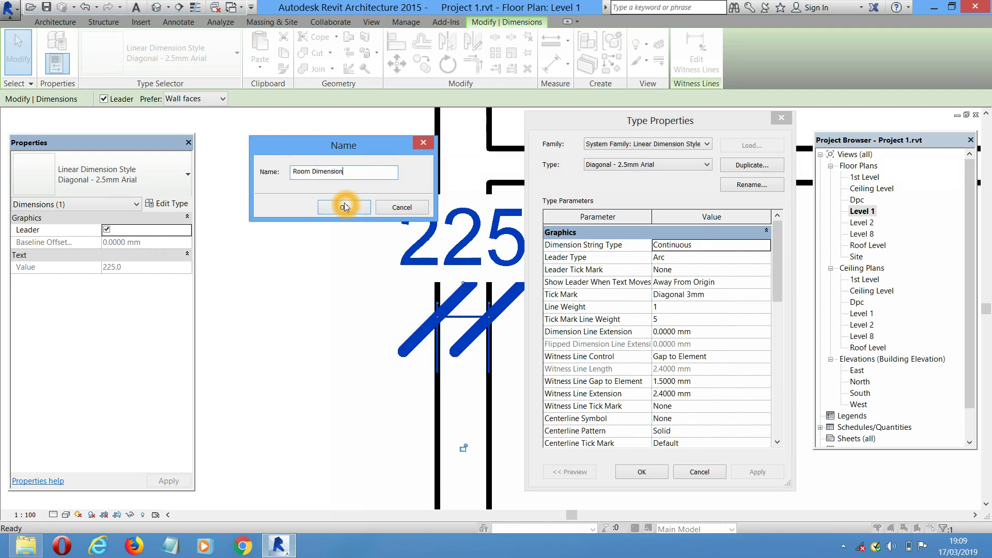
{"action": "left_click", "coordinate": [344, 206]}
Set the Room Dimension type's tick mark to Diagonal 1mm and confirm the type
{"action": "left_click", "coordinate": [784, 237]}
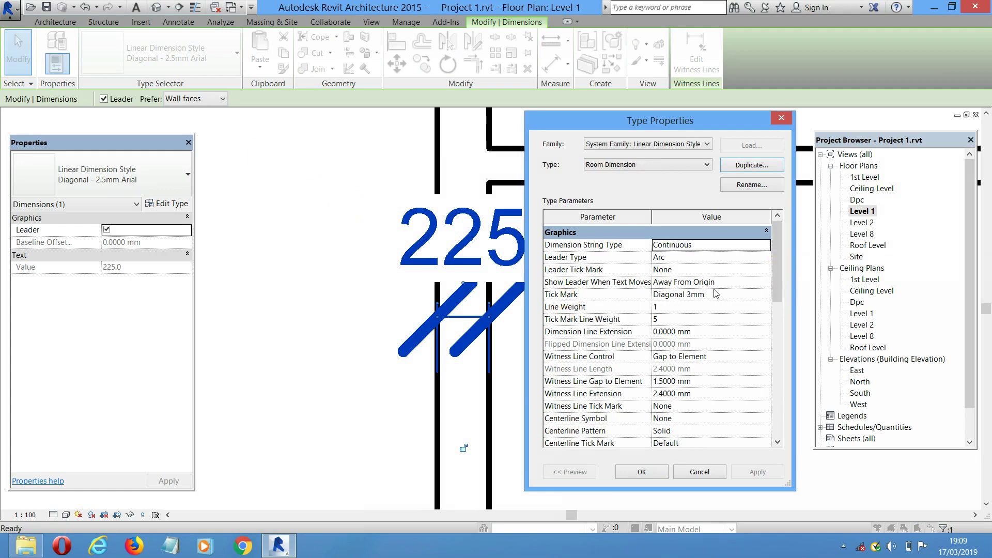
{"action": "left_click", "coordinate": [756, 294]}
{"action": "left_click", "coordinate": [766, 294]}
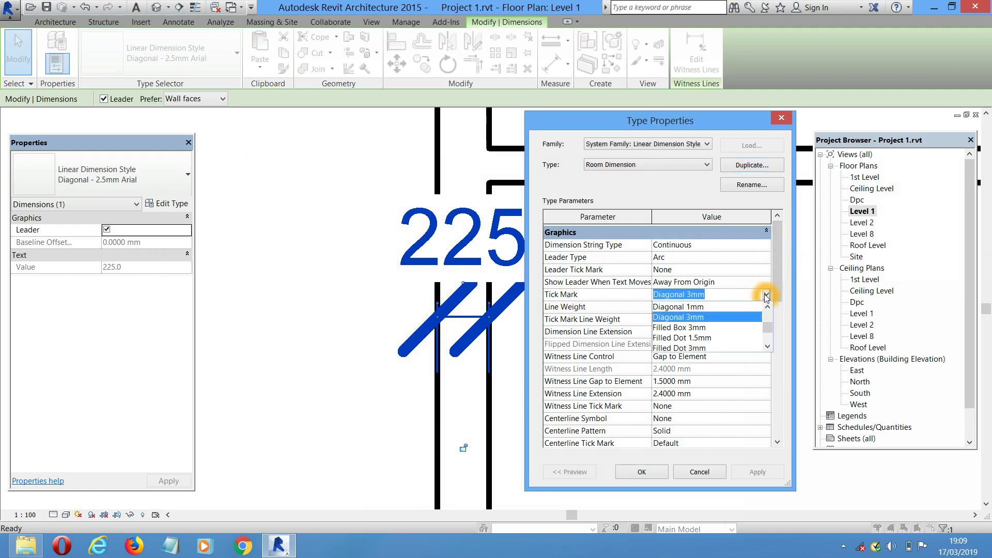
{"action": "mouse_move", "coordinate": [768, 331]}
{"action": "left_mouse_down"}
{"action": "mouse_move", "coordinate": [768, 341]}
{"action": "mouse_move", "coordinate": [764, 332]}
{"action": "left_mouse_up"}
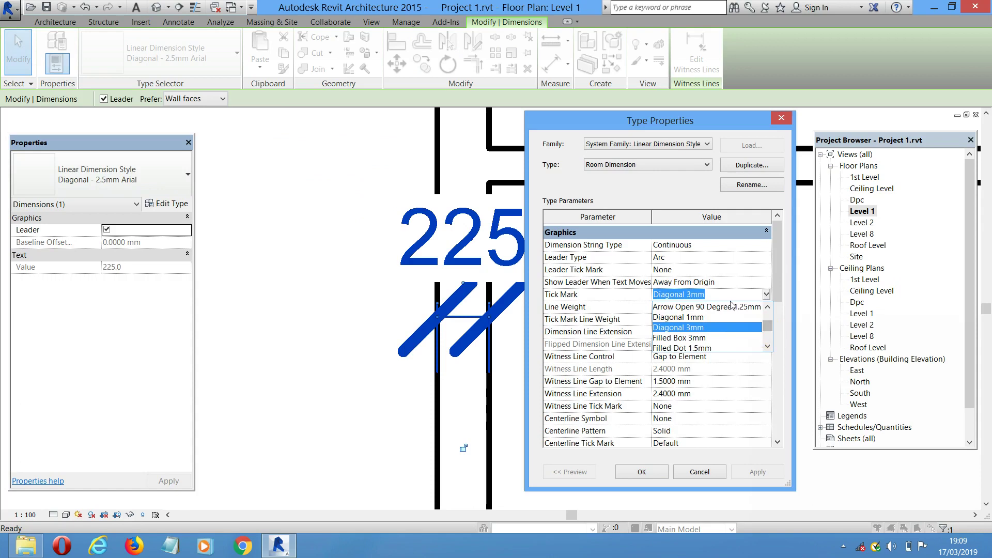
{"action": "left_click", "coordinate": [698, 318]}
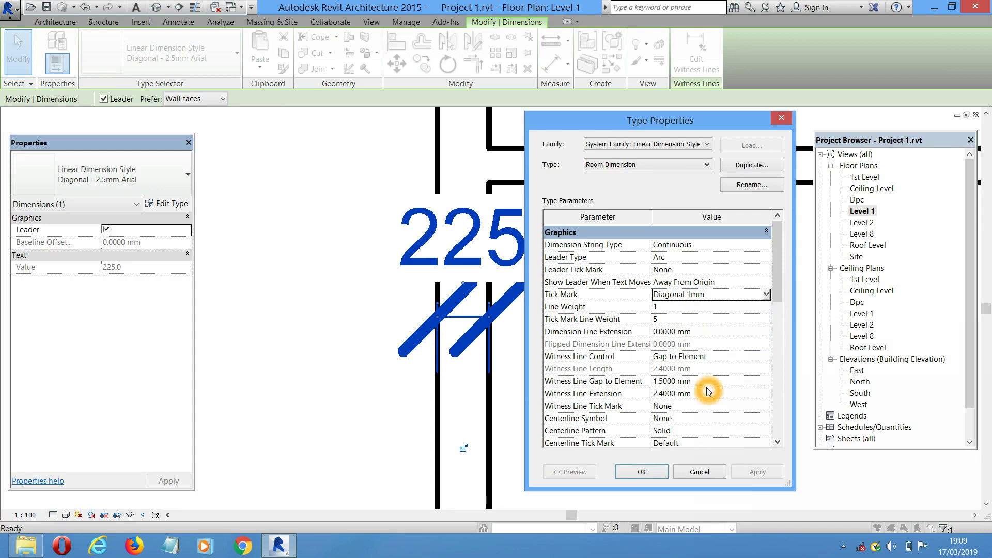
{"action": "left_click", "coordinate": [641, 473]}
{"action": "left_click", "coordinate": [413, 342]}
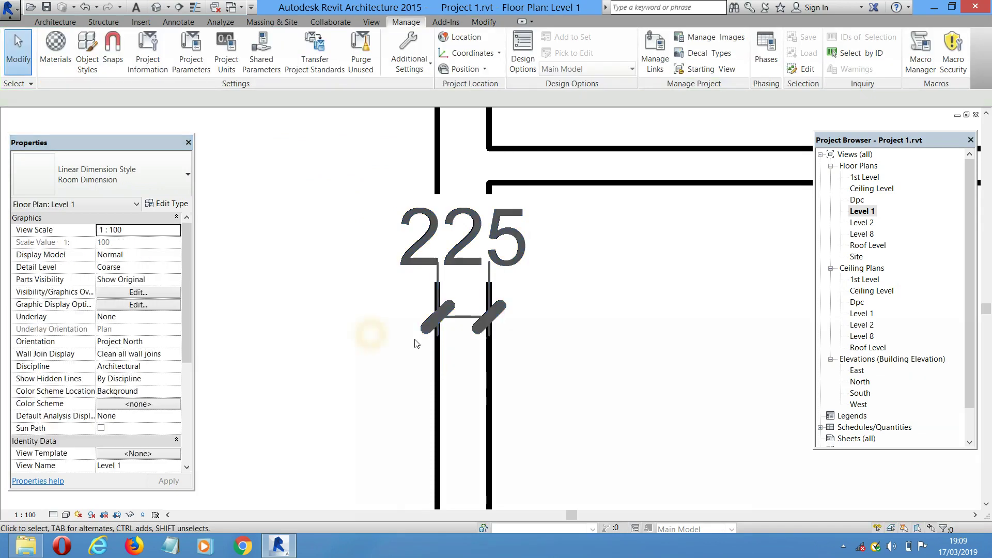
Set the Room Dimension type's text font to Stylus BT through the external wall's thickness dimension, and apply and confirm the change
{"action": "scroll", "coordinate": [447, 329], "scroll_direction": "up", "scroll_amount": 2}
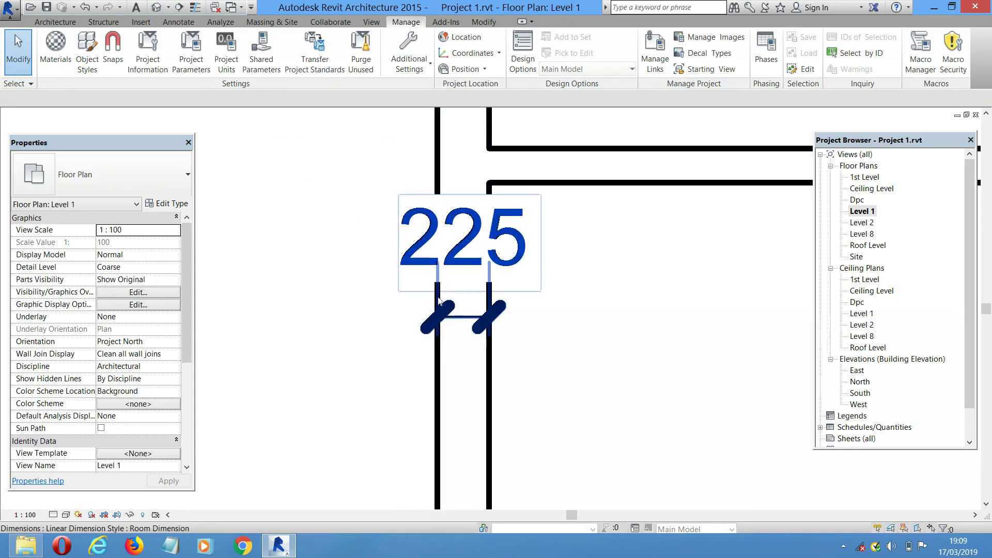
{"action": "scroll", "coordinate": [452, 313], "scroll_direction": "up", "scroll_amount": 1}
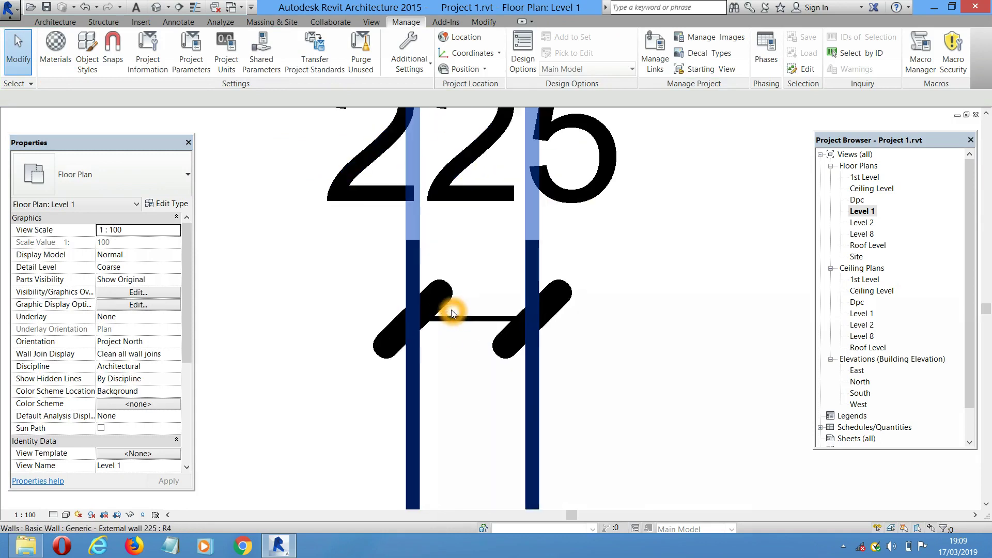
{"action": "scroll", "coordinate": [450, 312], "scroll_direction": "down", "scroll_amount": 4}
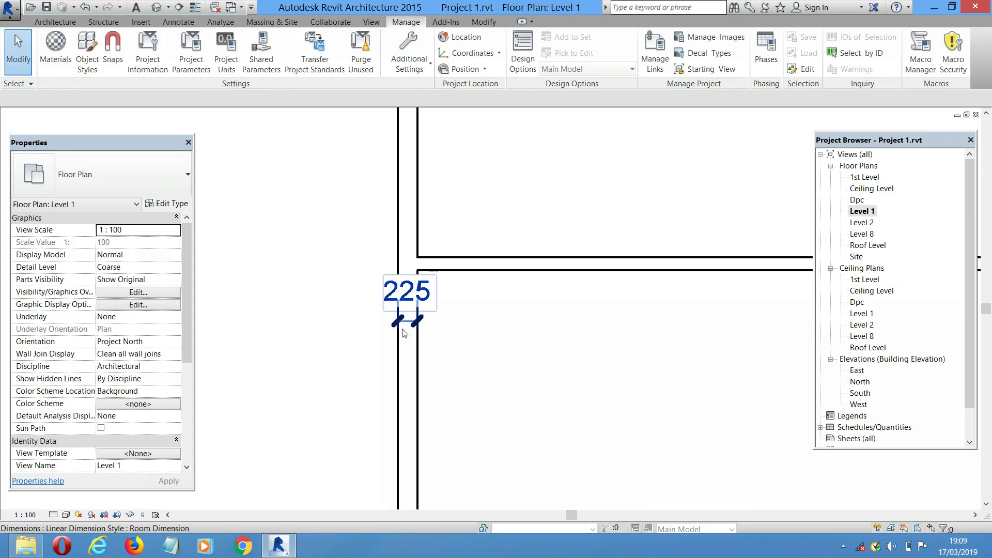
{"action": "scroll", "coordinate": [408, 325], "scroll_direction": "up", "scroll_amount": 3}
{"action": "scroll", "coordinate": [423, 330], "scroll_direction": "up", "scroll_amount": 1}
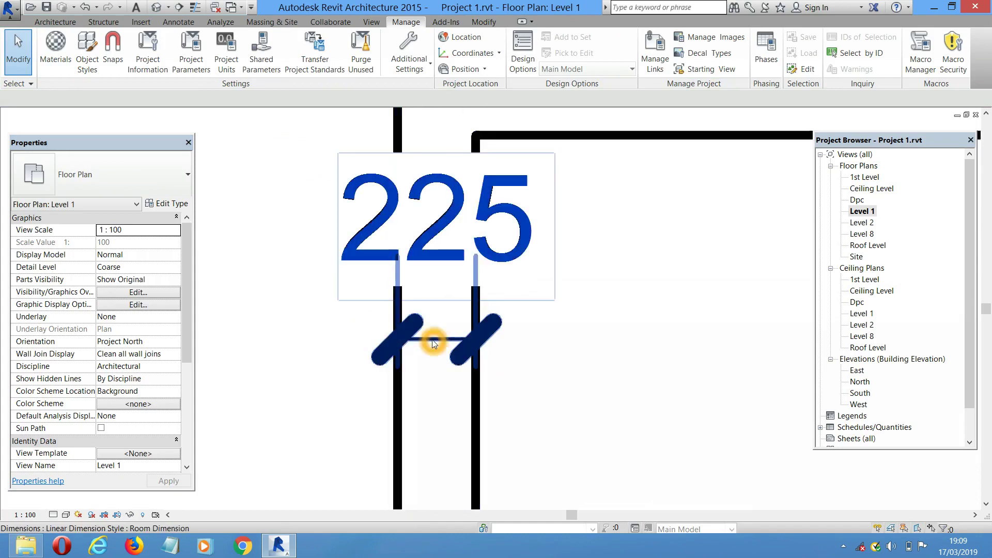
{"action": "left_click", "coordinate": [433, 336]}
{"action": "left_click", "coordinate": [394, 332]}
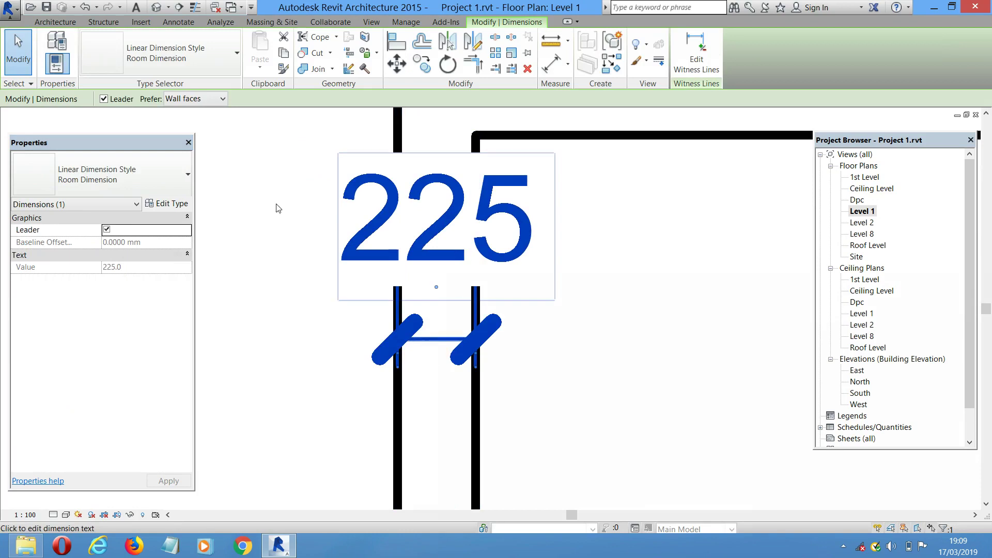
{"action": "left_click", "coordinate": [164, 204]}
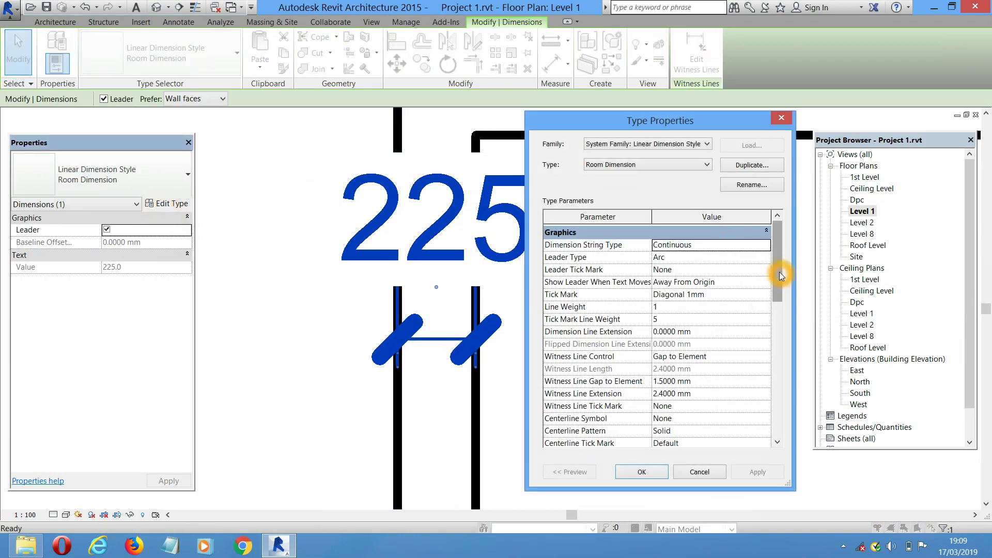
{"action": "left_click_drag", "start_coordinate": [777, 265], "coordinate": [799, 383]}
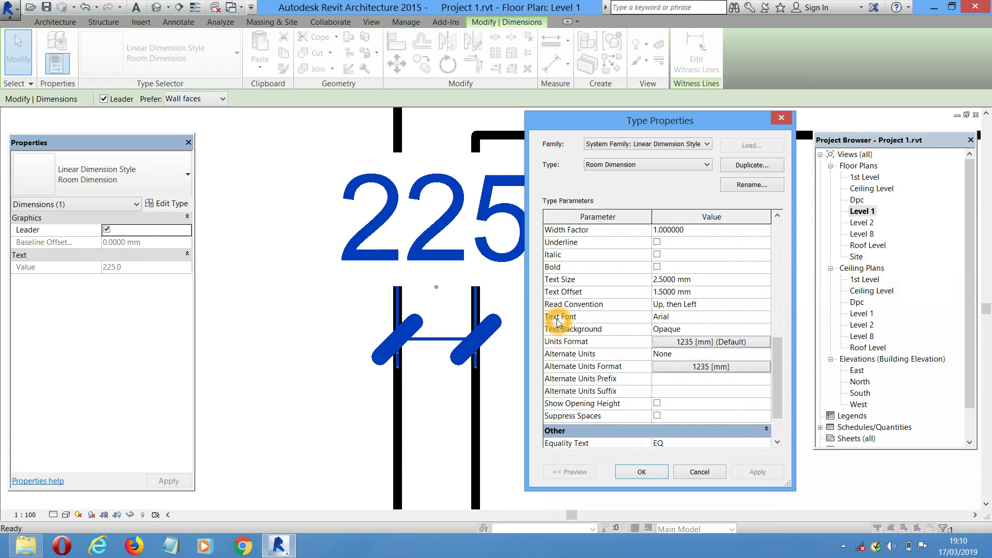
{"action": "left_click", "coordinate": [766, 317]}
{"action": "left_click", "coordinate": [767, 317]}
{"action": "left_click_drag", "start_coordinate": [774, 344], "coordinate": [775, 354]}
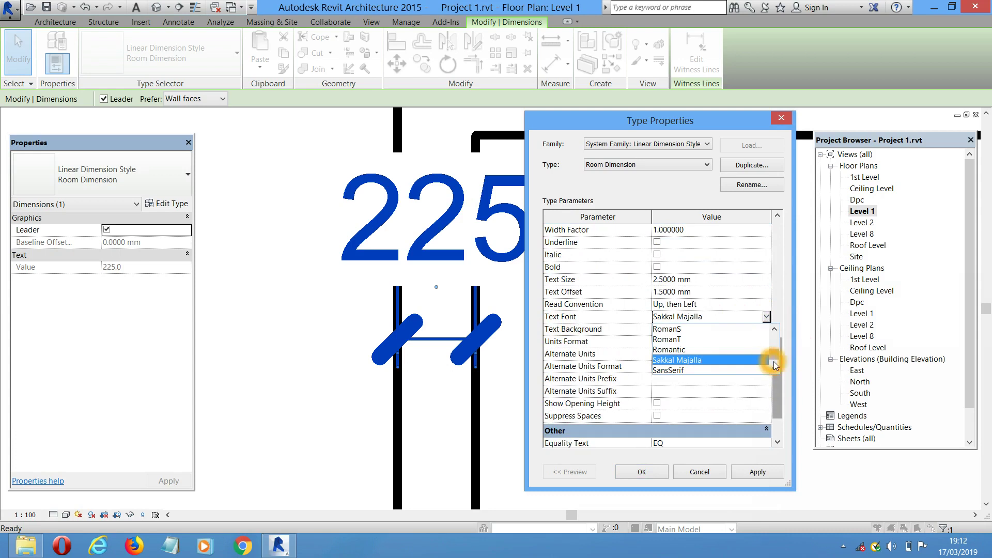
{"action": "left_click", "coordinate": [774, 369]}
{"action": "left_click", "coordinate": [774, 368]}
{"action": "left_click", "coordinate": [774, 369]}
{"action": "left_click", "coordinate": [774, 368]}
{"action": "left_click", "coordinate": [774, 369]}
{"action": "left_click", "coordinate": [775, 369]}
{"action": "left_click", "coordinate": [774, 368]}
{"action": "left_click", "coordinate": [775, 369]}
{"action": "left_click", "coordinate": [775, 368]}
{"action": "left_click", "coordinate": [774, 369]}
{"action": "left_click", "coordinate": [774, 369]}
{"action": "left_click", "coordinate": [774, 369]}
{"action": "left_click", "coordinate": [774, 369]}
{"action": "left_click", "coordinate": [774, 369]}
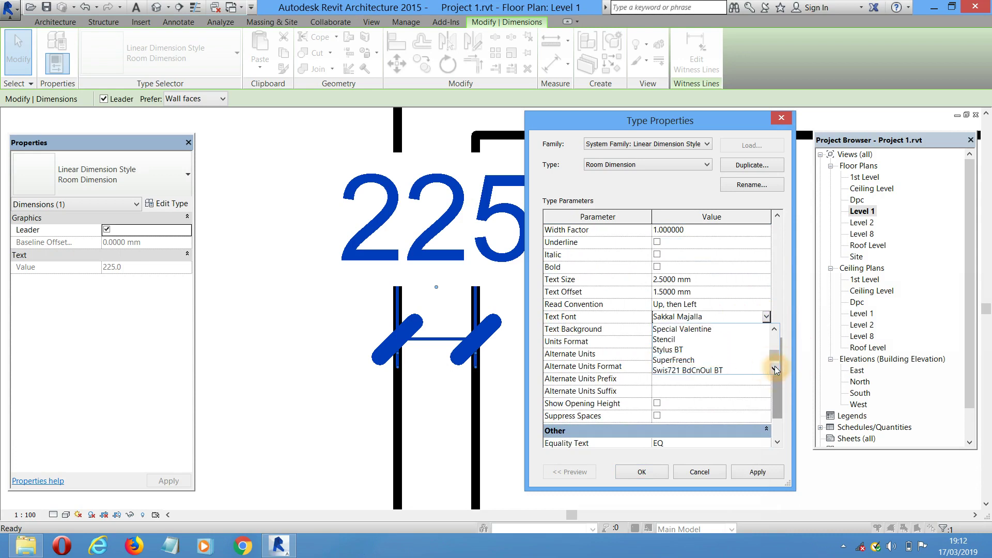
{"action": "left_click", "coordinate": [678, 351]}
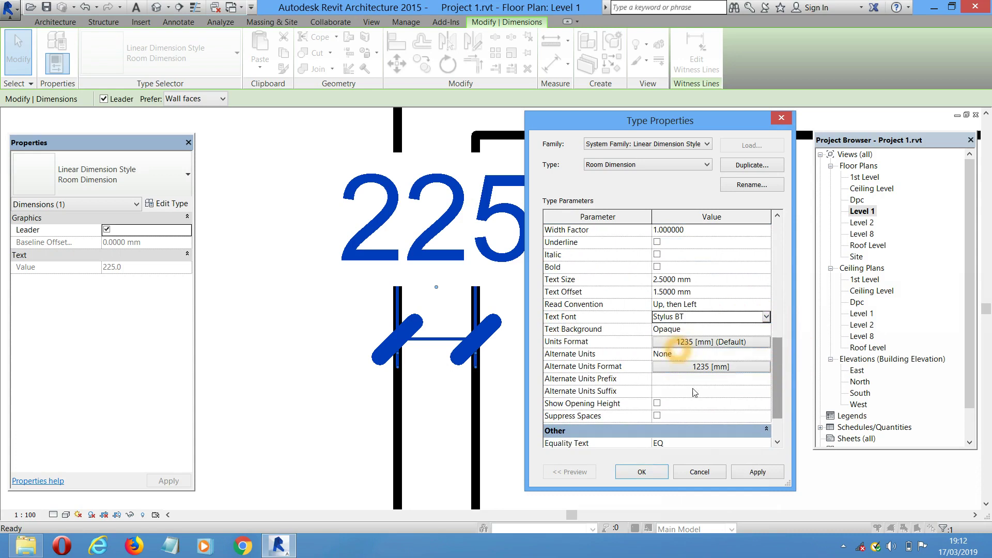
{"action": "left_click", "coordinate": [751, 473]}
{"action": "left_click", "coordinate": [650, 471]}
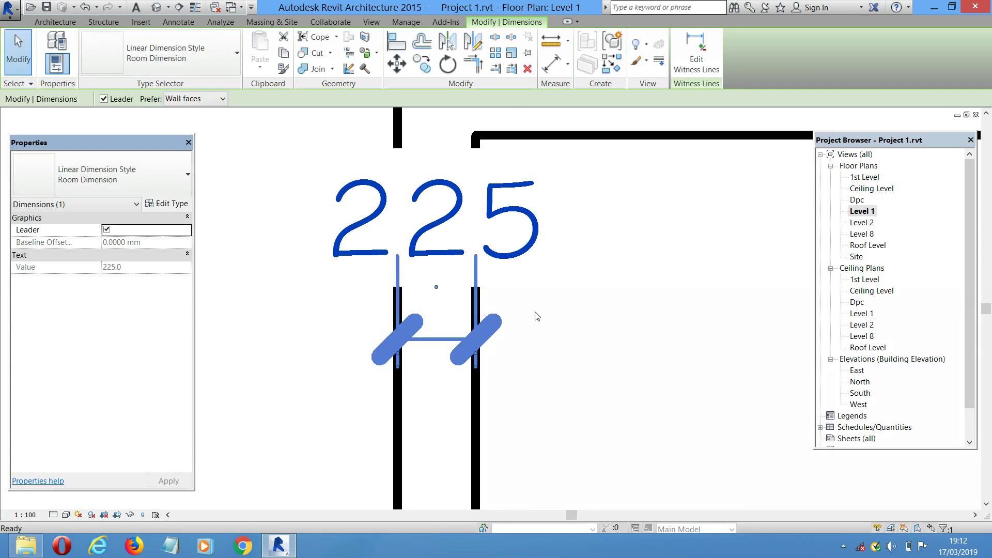
Edit the wall thickness dimension's witness lines to include both faces of the opposite external wall, and deselect the dimension
{"action": "middle_click_drag", "start_coordinate": [536, 314], "coordinate": [516, 337]}
{"action": "scroll", "coordinate": [465, 290], "scroll_direction": "down", "scroll_amount": 5}
{"action": "left_click", "coordinate": [417, 279]}
{"action": "left_click", "coordinate": [856, 413]}
{"action": "left_click", "coordinate": [302, 151]}
{"action": "scroll", "coordinate": [298, 147], "scroll_direction": "down", "scroll_amount": 4}
{"action": "left_click", "coordinate": [364, 216]}
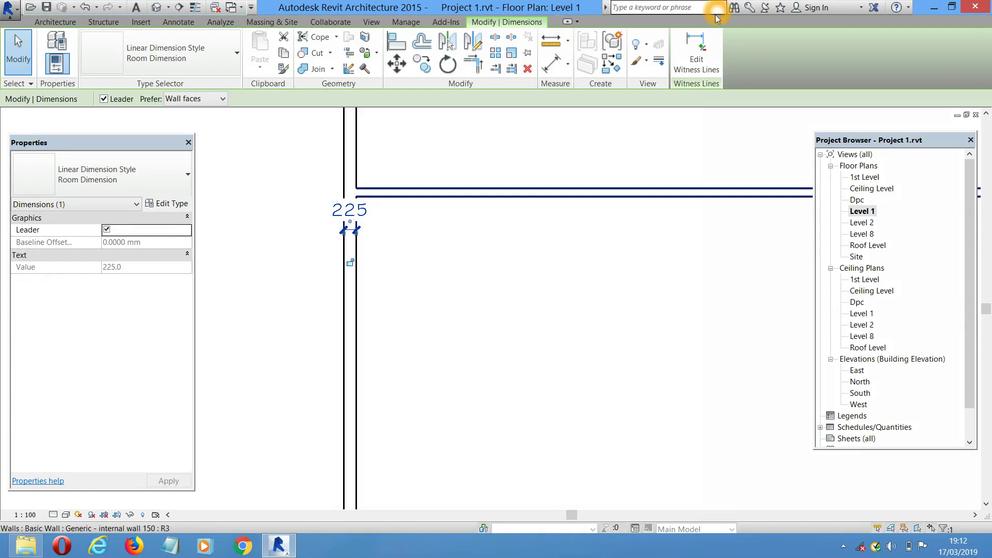
{"action": "left_click", "coordinate": [704, 60]}
{"action": "scroll", "coordinate": [326, 259], "scroll_direction": "down", "scroll_amount": 5}
{"action": "left_click", "coordinate": [599, 265]}
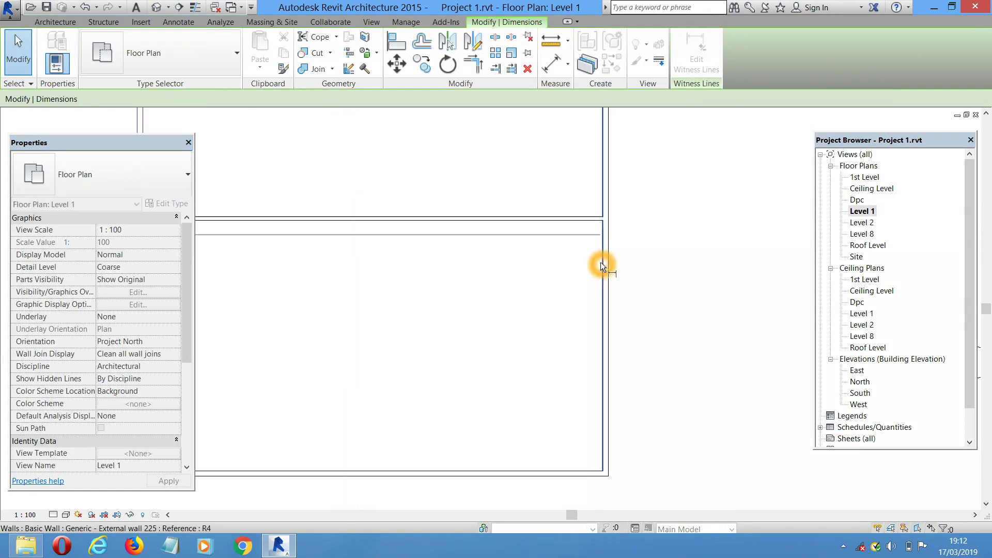
{"action": "scroll", "coordinate": [610, 261], "scroll_direction": "up", "scroll_amount": 4}
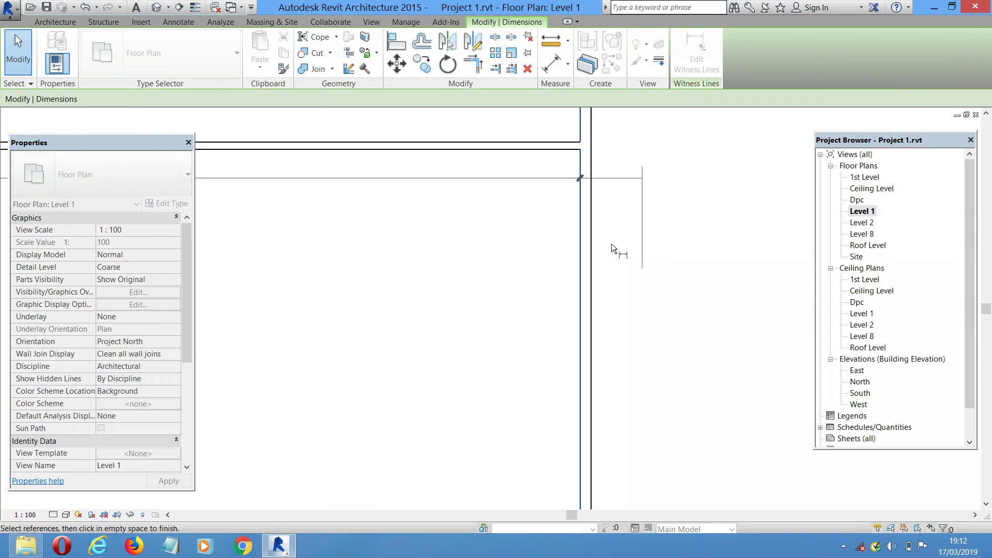
{"action": "left_click", "coordinate": [585, 227]}
{"action": "scroll", "coordinate": [615, 261], "scroll_direction": "down", "scroll_amount": 5}
{"action": "left_click", "coordinate": [491, 268]}
{"action": "scroll", "coordinate": [582, 308], "scroll_direction": "down", "scroll_amount": 2}
{"action": "scroll", "coordinate": [653, 260], "scroll_direction": "down", "scroll_amount": 2}
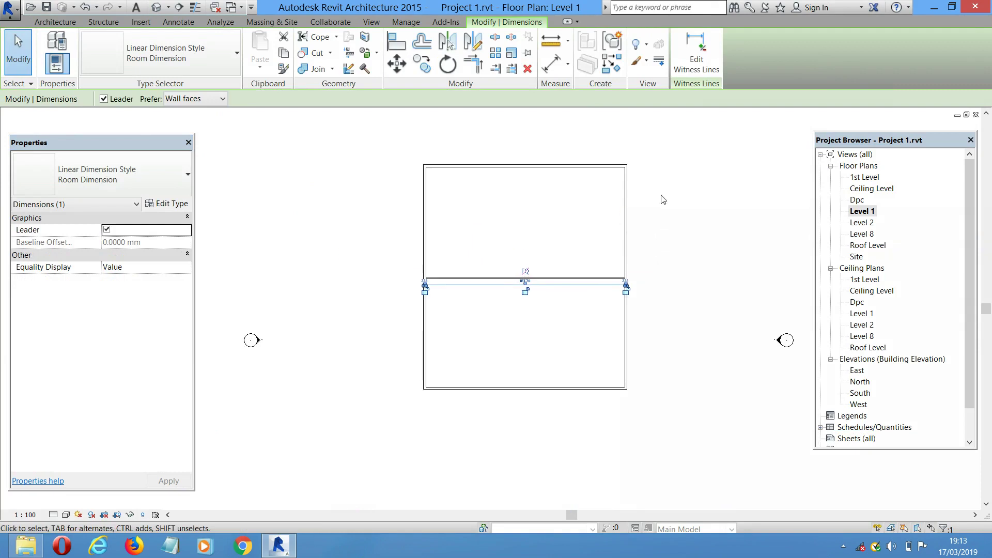
{"action": "middle_click_drag", "start_coordinate": [701, 216], "coordinate": [686, 246]}
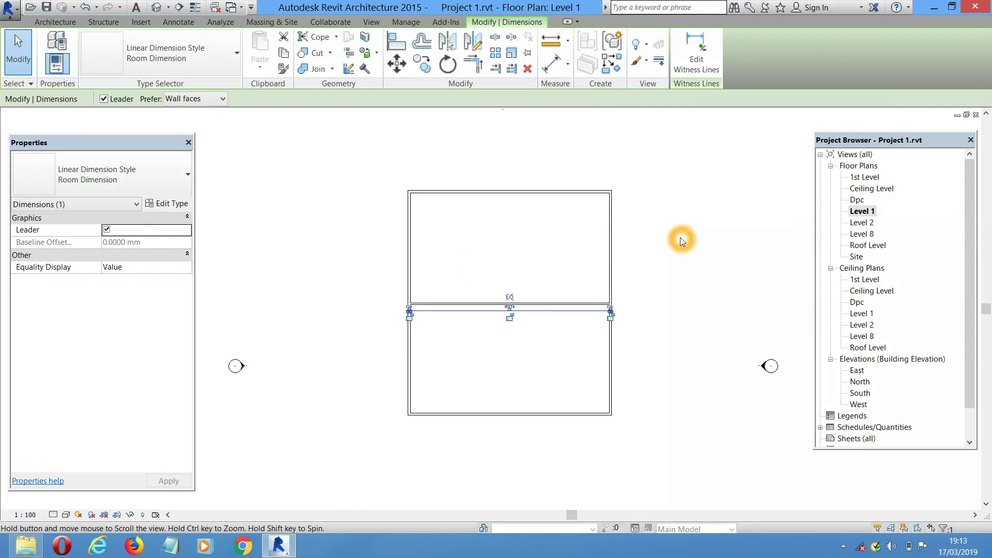
{"action": "right_click", "coordinate": [632, 157]}
{"action": "left_click", "coordinate": [653, 163]}
{"action": "middle_click_drag", "start_coordinate": [660, 197], "coordinate": [638, 194]}
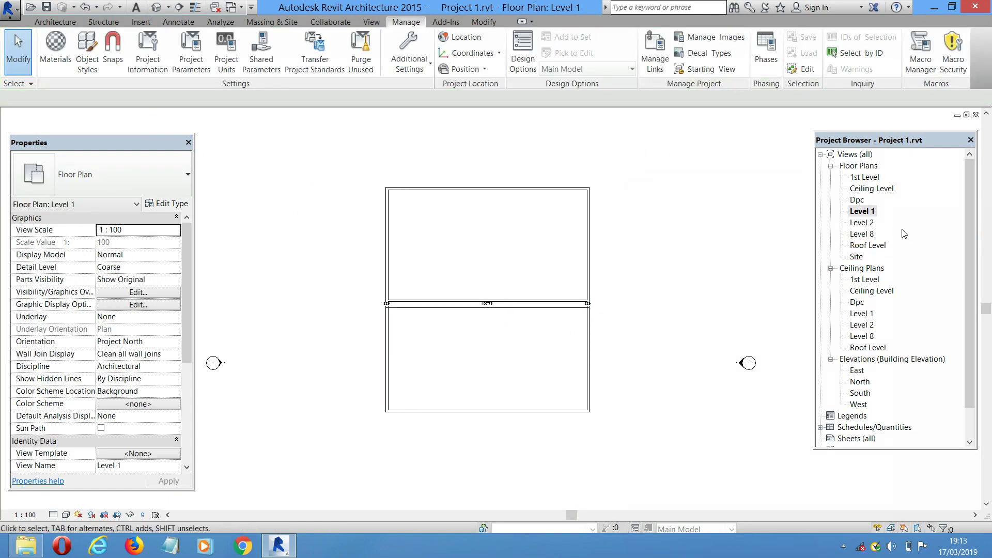
Open the Dpc floor plan view from the project's floor plans
{"action": "middle_click_drag", "start_coordinate": [738, 215], "coordinate": [738, 237]}
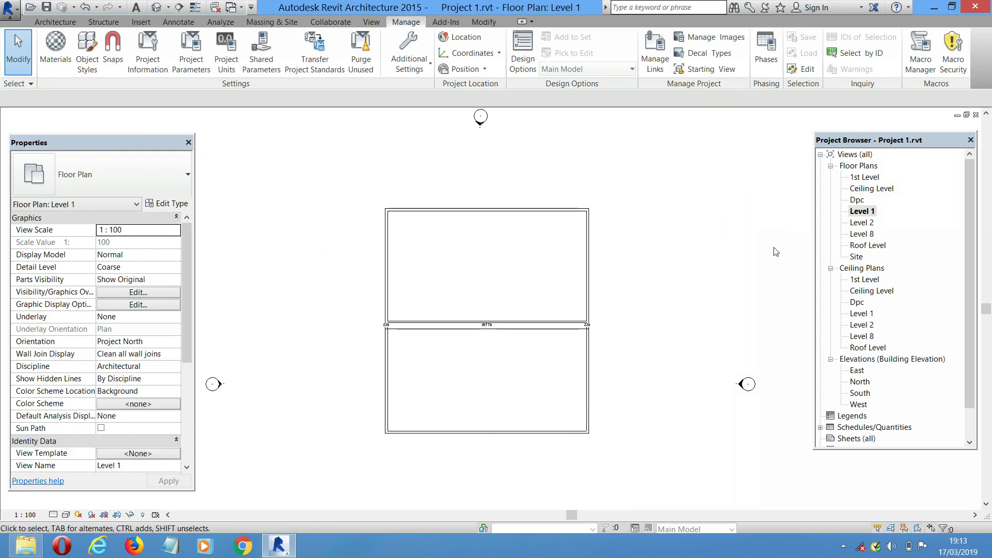
{"action": "left_click", "coordinate": [862, 210]}
{"action": "scroll", "coordinate": [889, 222], "scroll_direction": "down", "scroll_amount": 1}
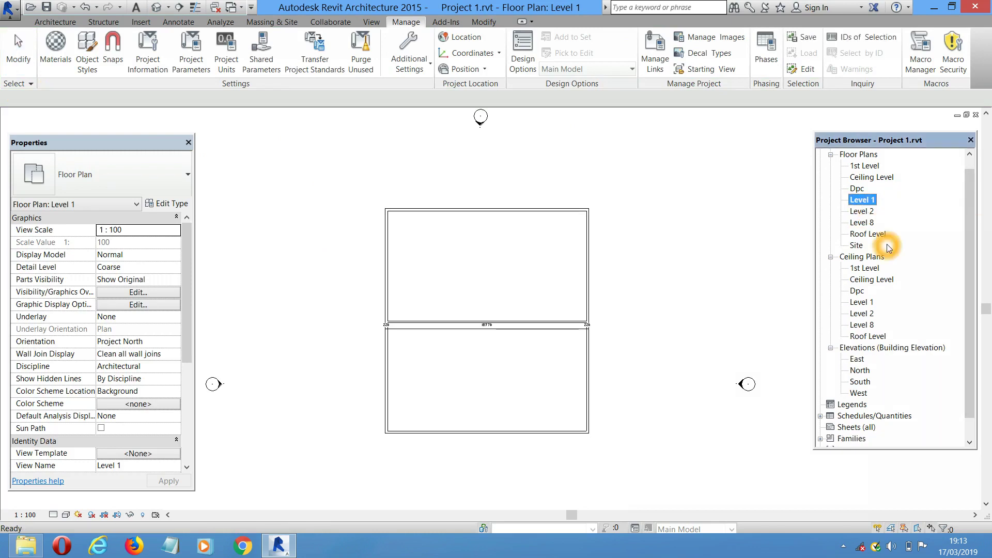
{"action": "left_click", "coordinate": [968, 274]}
{"action": "left_click", "coordinate": [867, 181]}
{"action": "left_click", "coordinate": [925, 260]}
{"action": "double_click", "coordinate": [855, 200]}
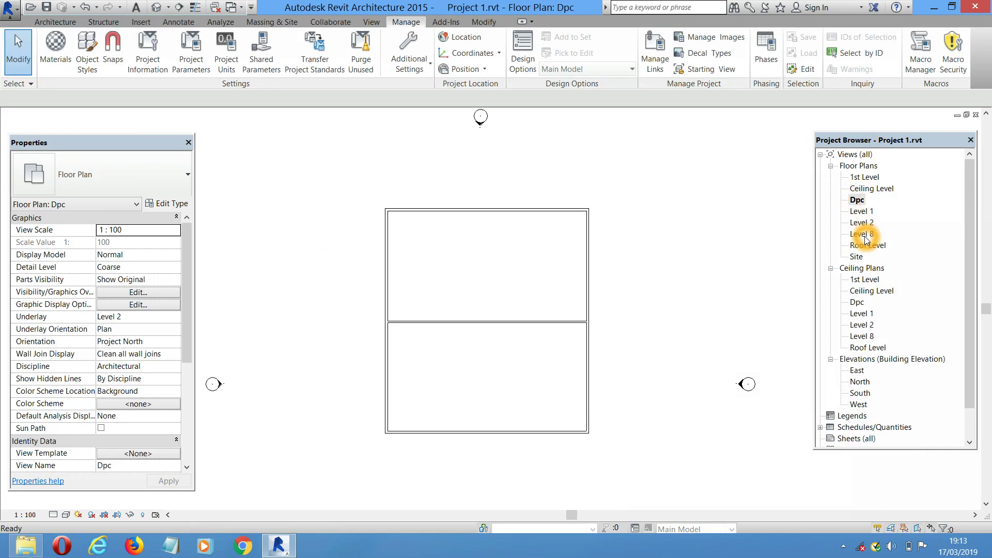
Duplicate the Dpc floor plan view using the Duplicate with Detailing option
{"action": "left_click", "coordinate": [857, 201]}
{"action": "right_click", "coordinate": [857, 201]}
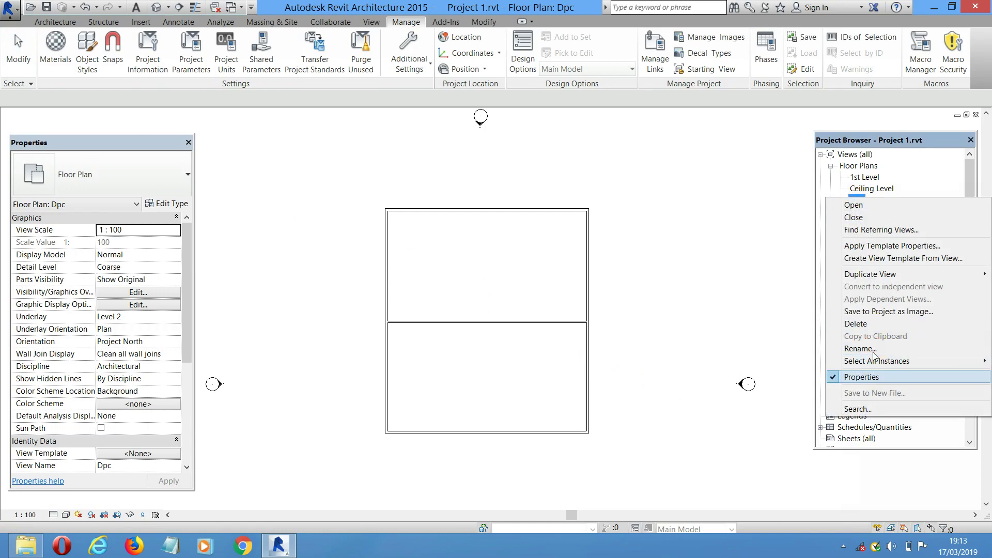
{"action": "mouse_move", "coordinate": [880, 274]}
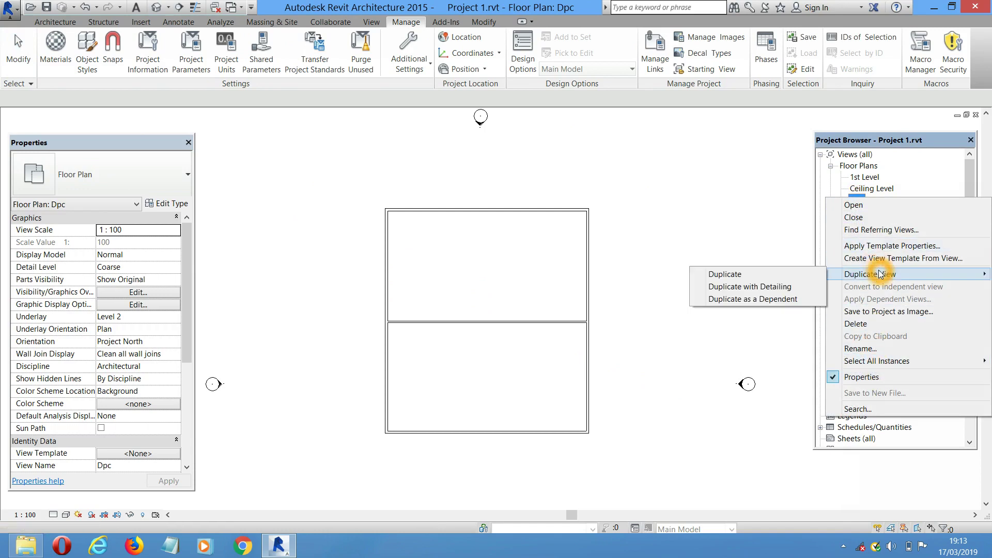
{"action": "left_click", "coordinate": [779, 278]}
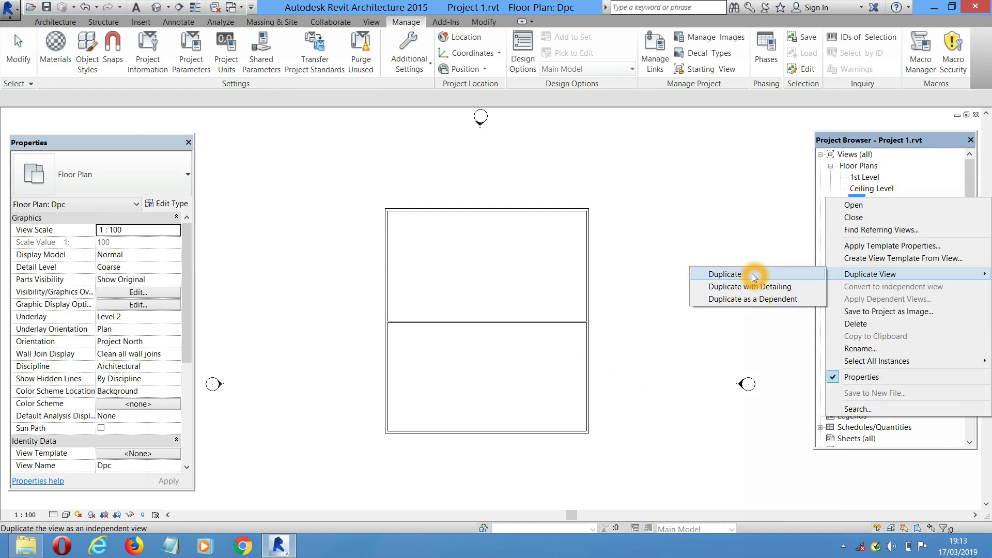
{"action": "left_click", "coordinate": [758, 287]}
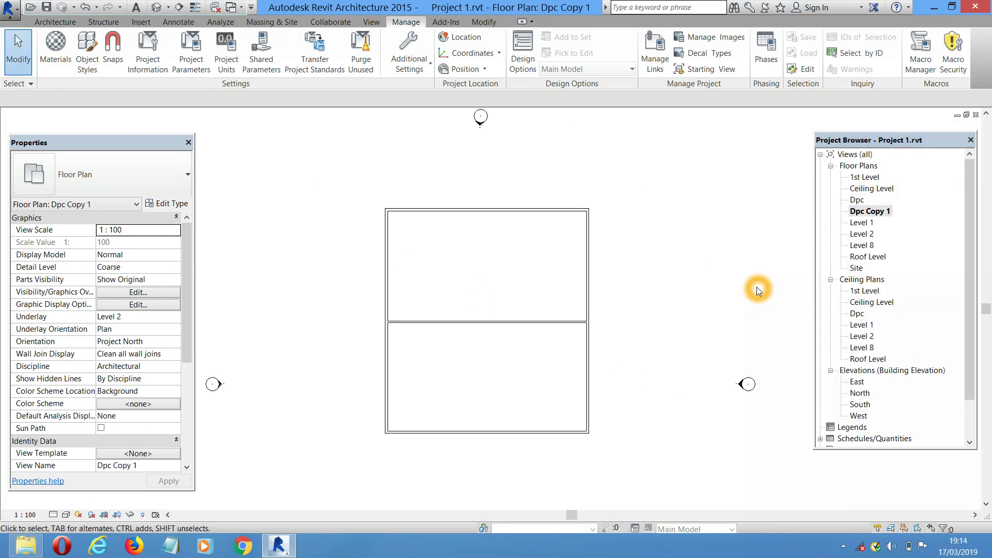
Rename the duplicated Dpc floor plan view as Ground floor Plan
{"action": "left_click", "coordinate": [852, 213]}
{"action": "right_click", "coordinate": [853, 213]}
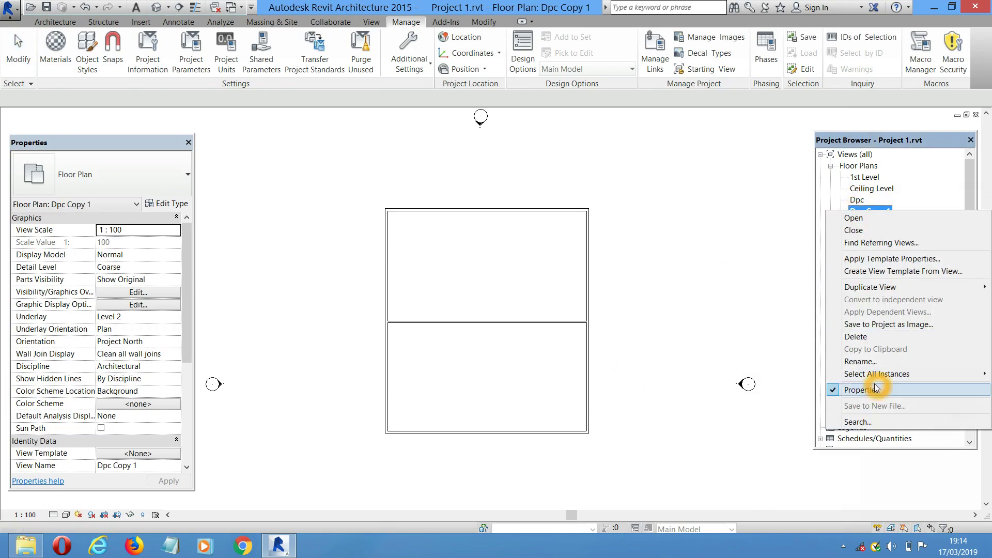
{"action": "left_click", "coordinate": [859, 362]}
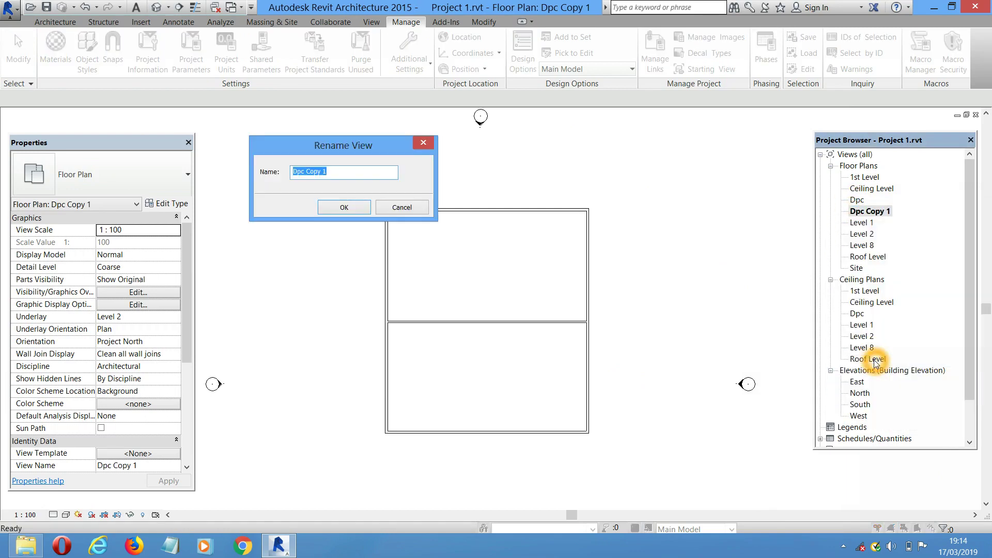
{"action": "left_click", "coordinate": [343, 172]}
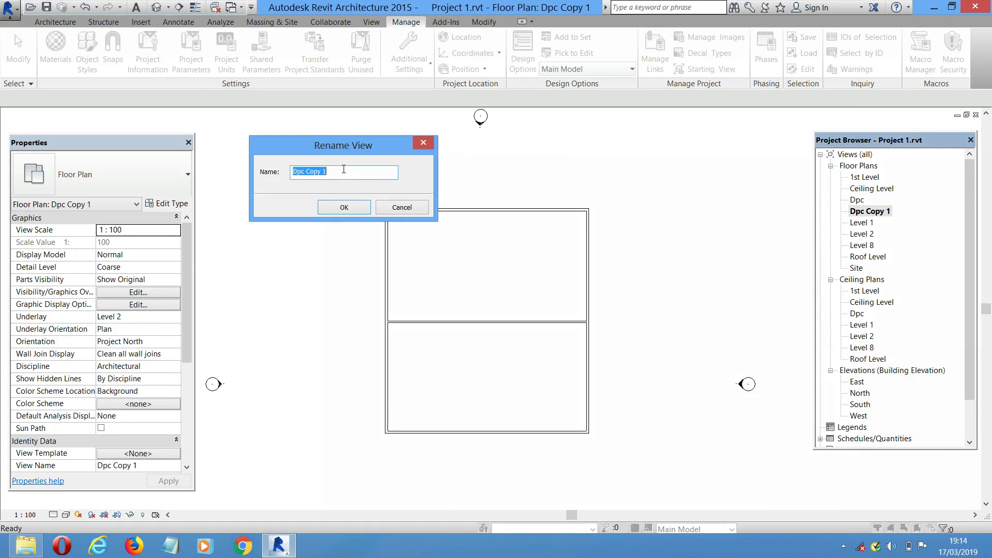
{"action": "left_click_drag", "start_coordinate": [343, 172], "coordinate": [290, 172]}
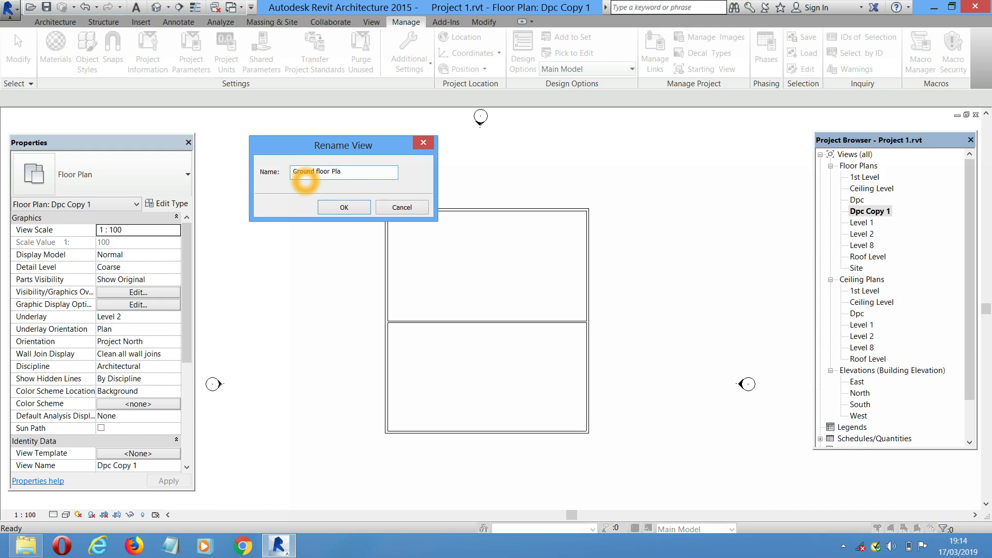
{"action": "left_click", "coordinate": [346, 212]}
{"action": "left_click", "coordinate": [729, 238]}
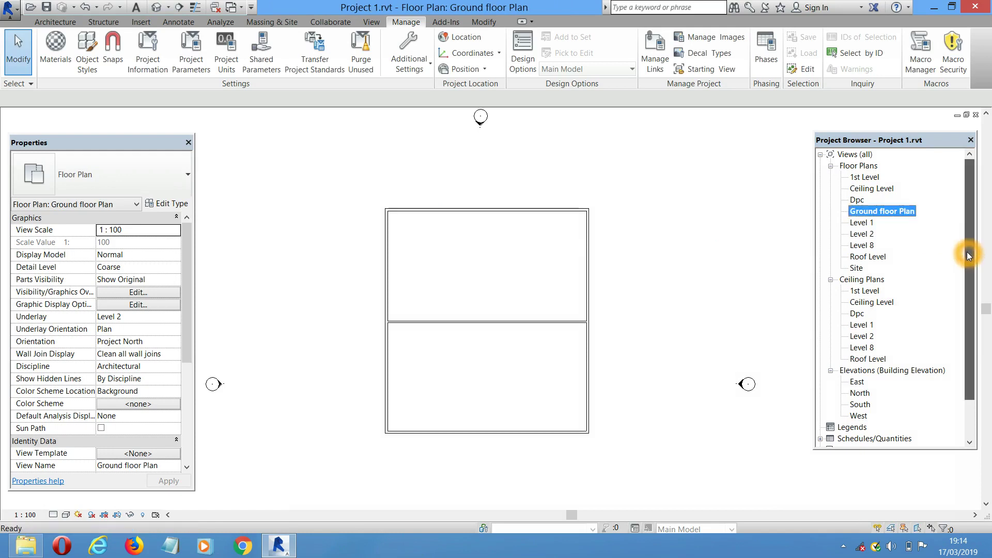
{"action": "left_click", "coordinate": [882, 209]}
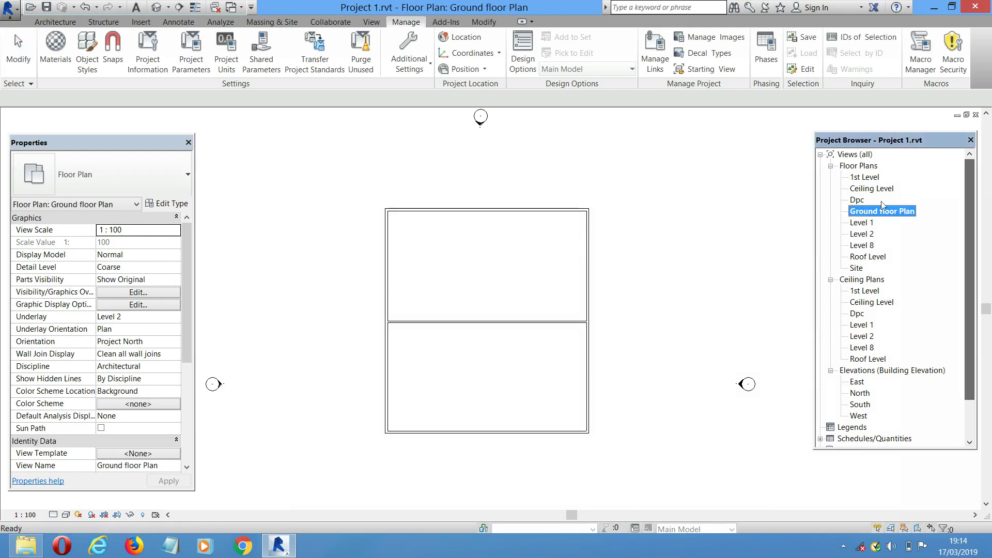
Duplicate the 1st Level floor plan view using the Duplicate with Detailing option
{"action": "left_click", "coordinate": [865, 177]}
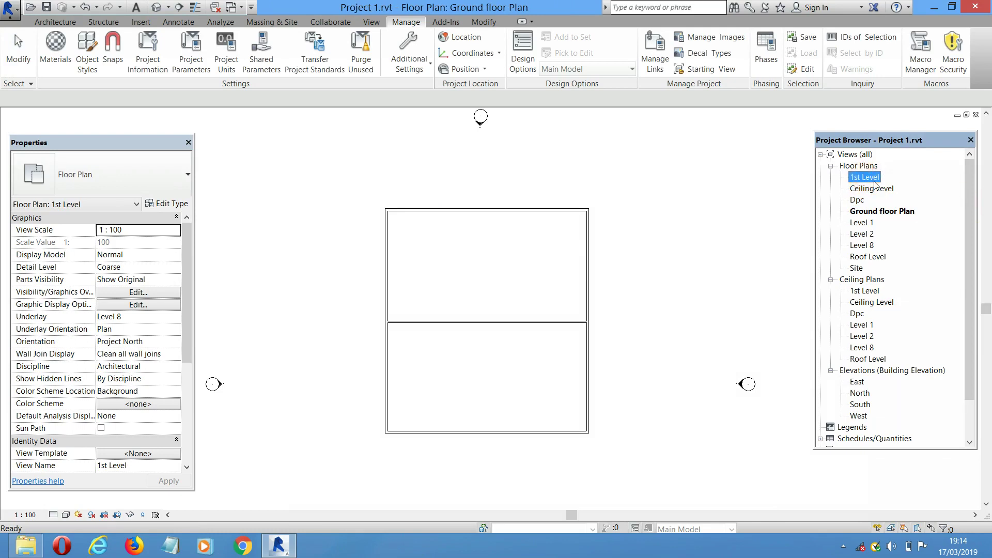
{"action": "right_click", "coordinate": [860, 178]}
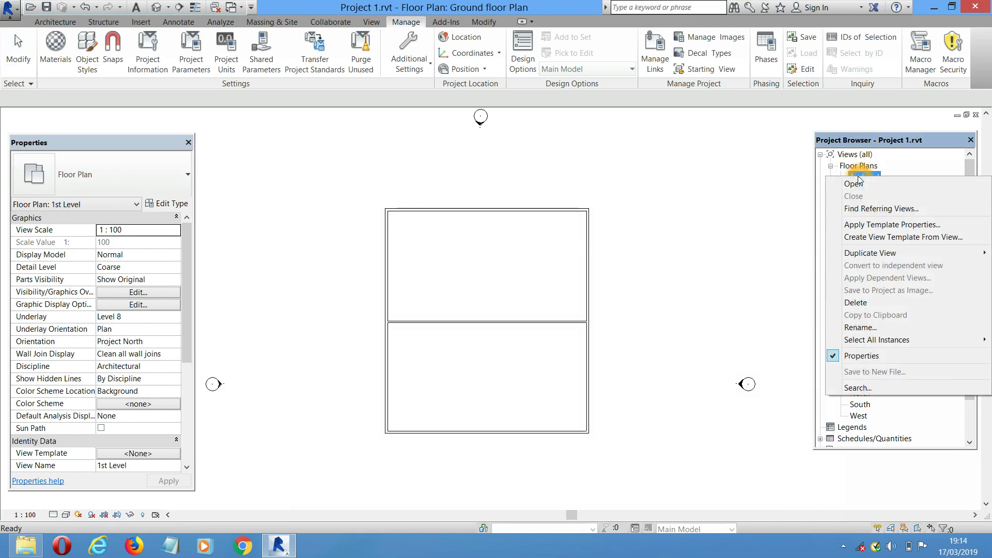
{"action": "mouse_move", "coordinate": [861, 251]}
{"action": "left_click", "coordinate": [785, 266]}
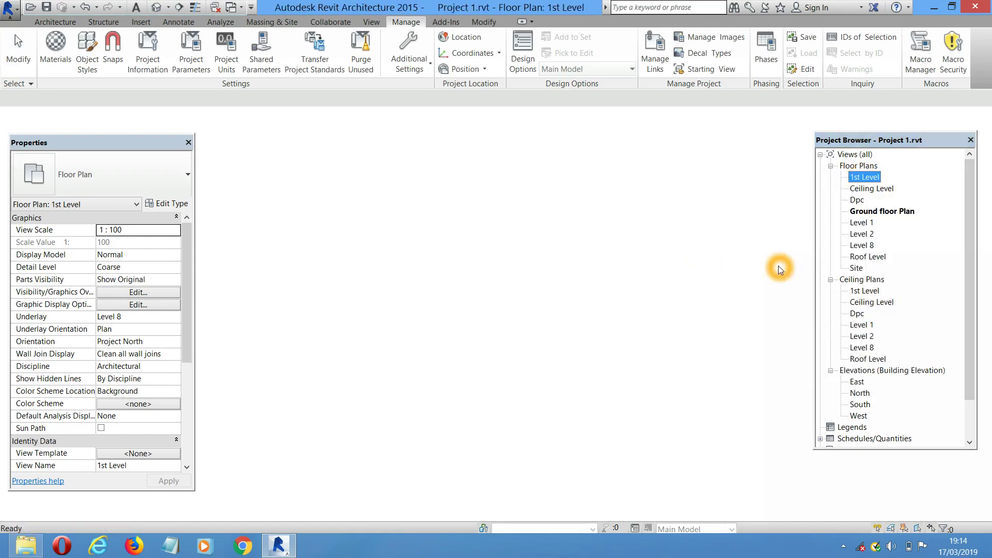
Rename the duplicated 1st Level floor plan view as First floor plan
{"action": "right_click", "coordinate": [861, 189]}
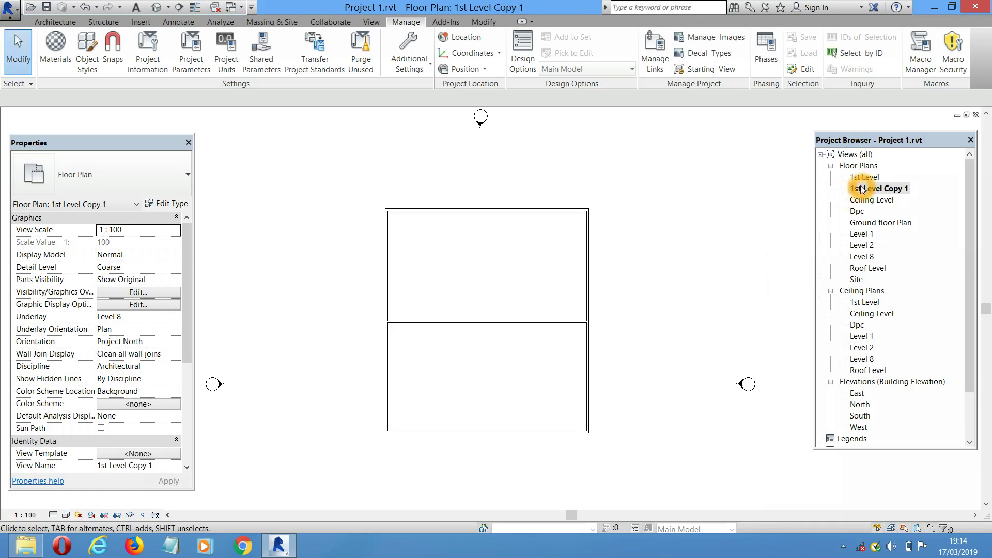
{"action": "left_click", "coordinate": [861, 337]}
{"action": "left_click_drag", "start_coordinate": [361, 171], "coordinate": [290, 184]}
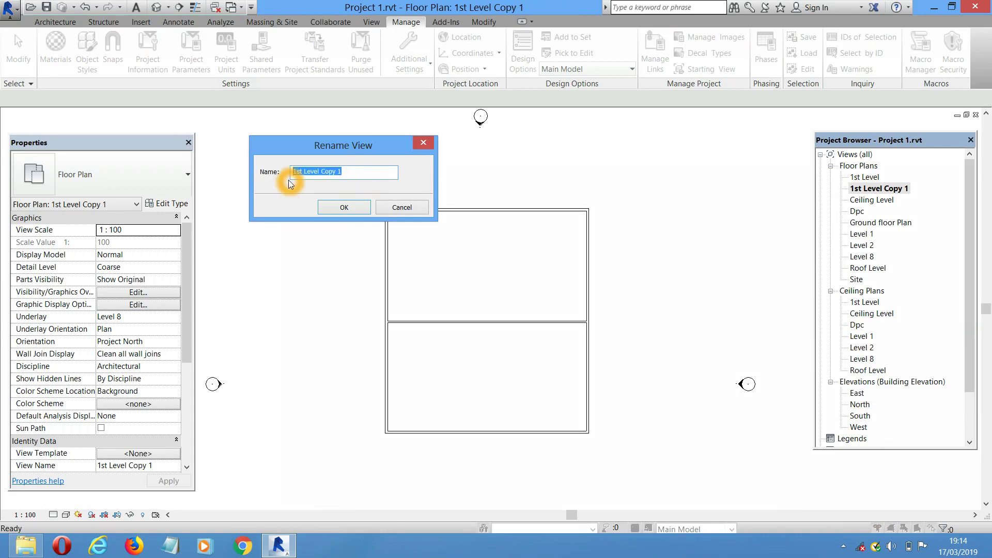
{"action": "type", "text": "First floor plan"}
{"action": "left_click", "coordinate": [351, 211]}
{"action": "left_click", "coordinate": [670, 259]}
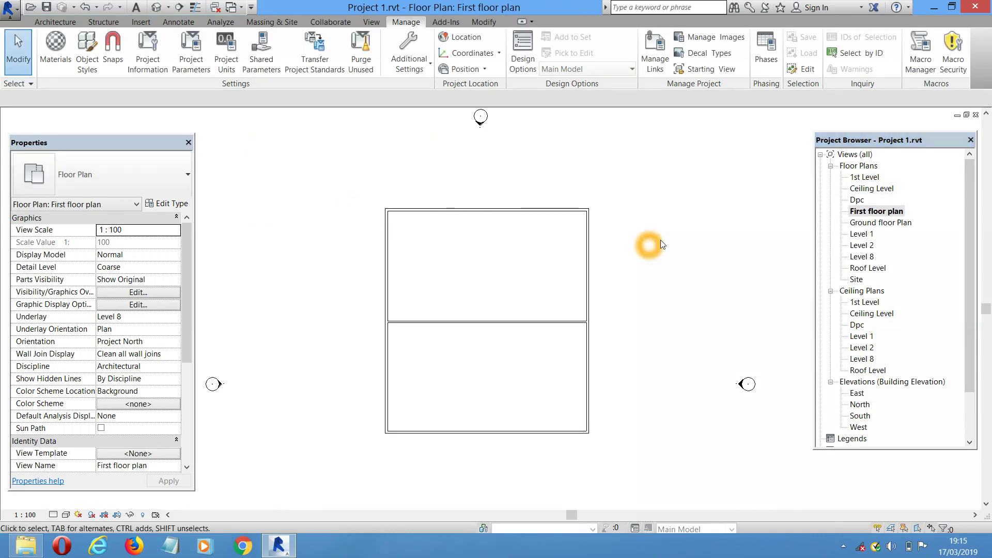
Open the Ground floor Plan view, return to the First floor plan view and look over its wall layout
{"action": "left_click", "coordinate": [875, 227]}
{"action": "double_click", "coordinate": [877, 227]}
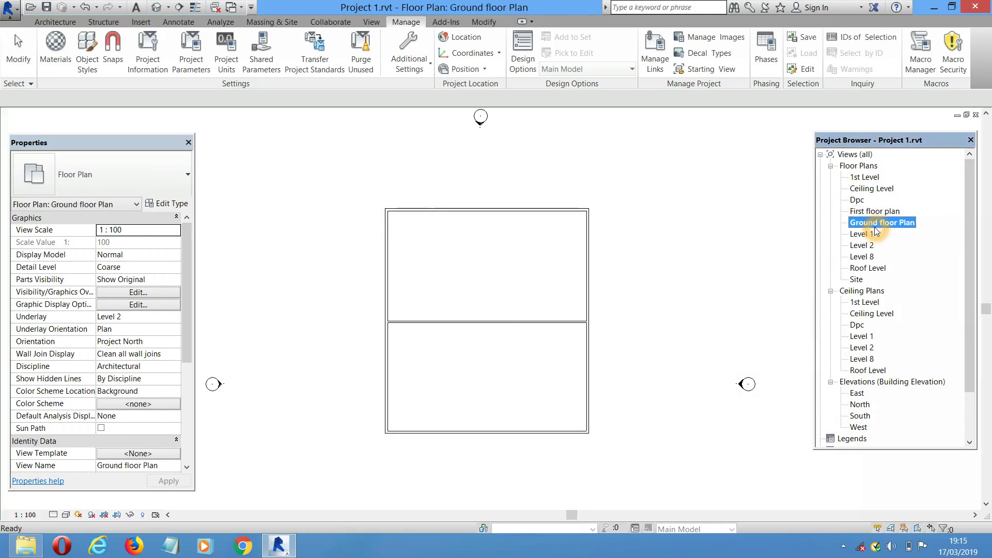
{"action": "left_click", "coordinate": [875, 212]}
{"action": "double_click", "coordinate": [875, 212]}
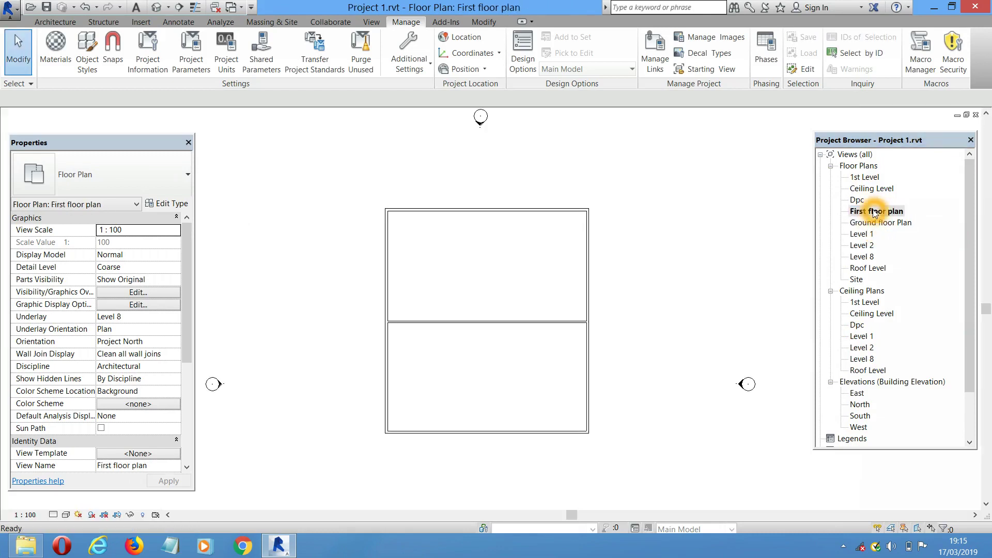
{"action": "scroll", "coordinate": [649, 227], "scroll_direction": "down", "scroll_amount": 2}
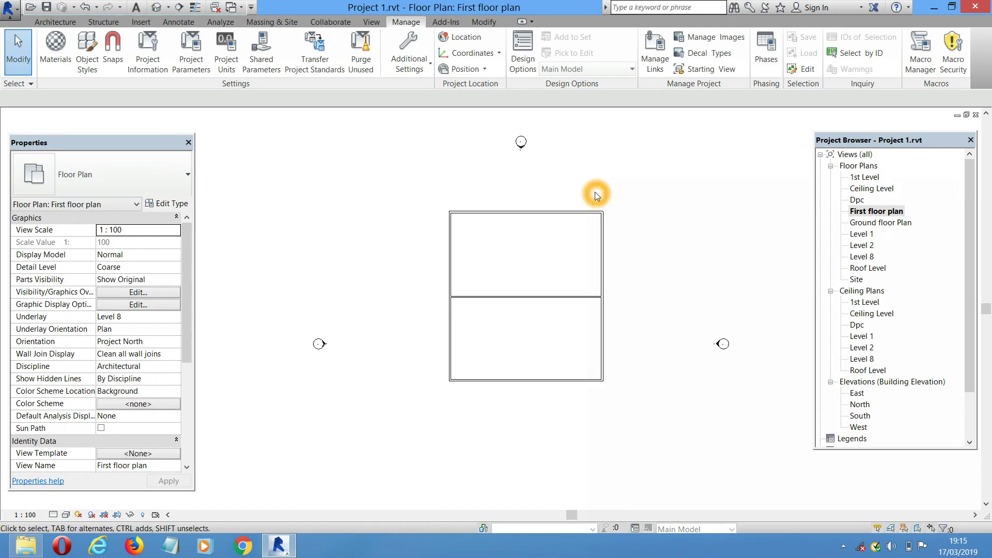
{"action": "middle_click_drag", "start_coordinate": [619, 261], "coordinate": [555, 224]}
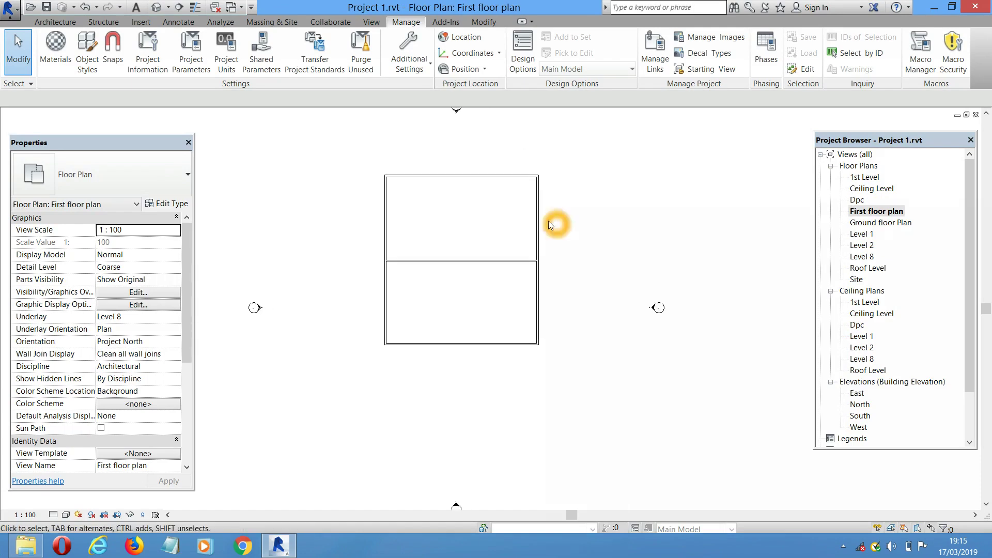
{"action": "scroll", "coordinate": [475, 238], "scroll_direction": "up", "scroll_amount": 1}
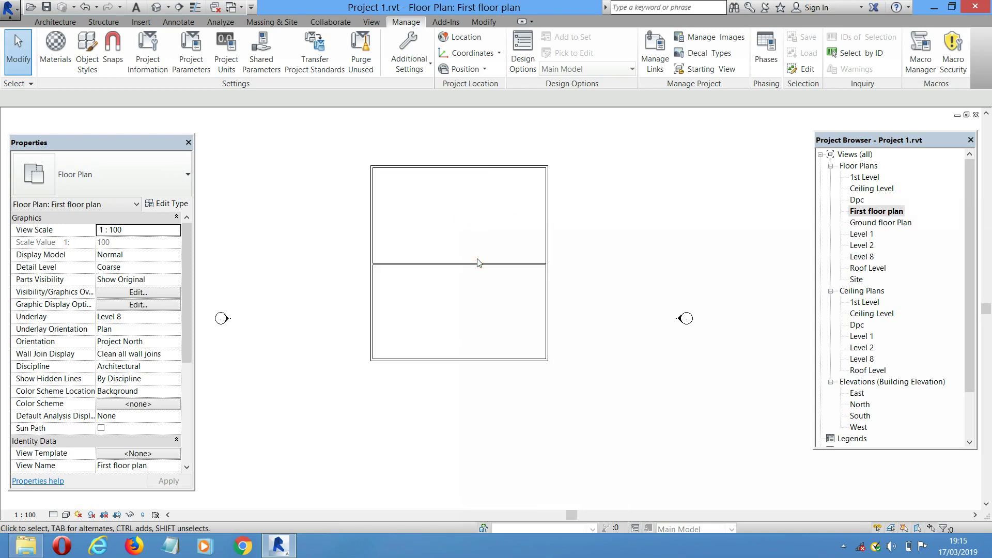
Open the South elevation and select the external wall to examine its height against the levels
{"action": "double_click", "coordinate": [861, 417]}
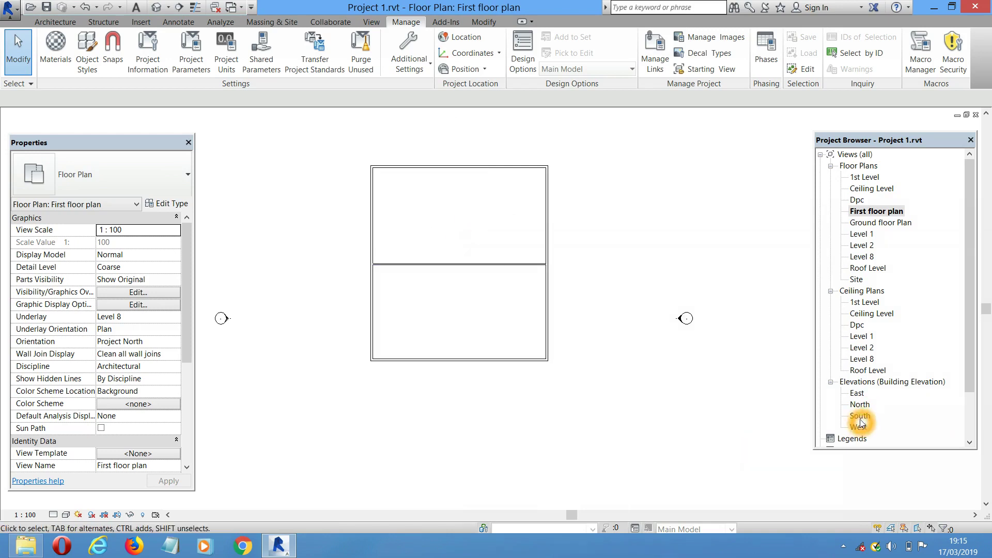
{"action": "scroll", "coordinate": [413, 294], "scroll_direction": "down", "scroll_amount": 1}
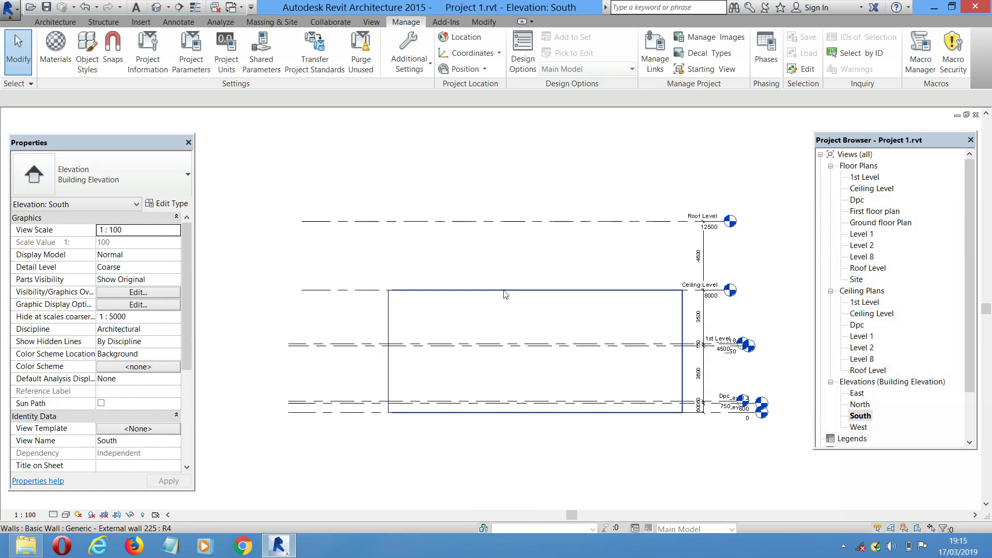
{"action": "scroll", "coordinate": [684, 317], "scroll_direction": "up", "scroll_amount": 2}
{"action": "left_click", "coordinate": [686, 318]}
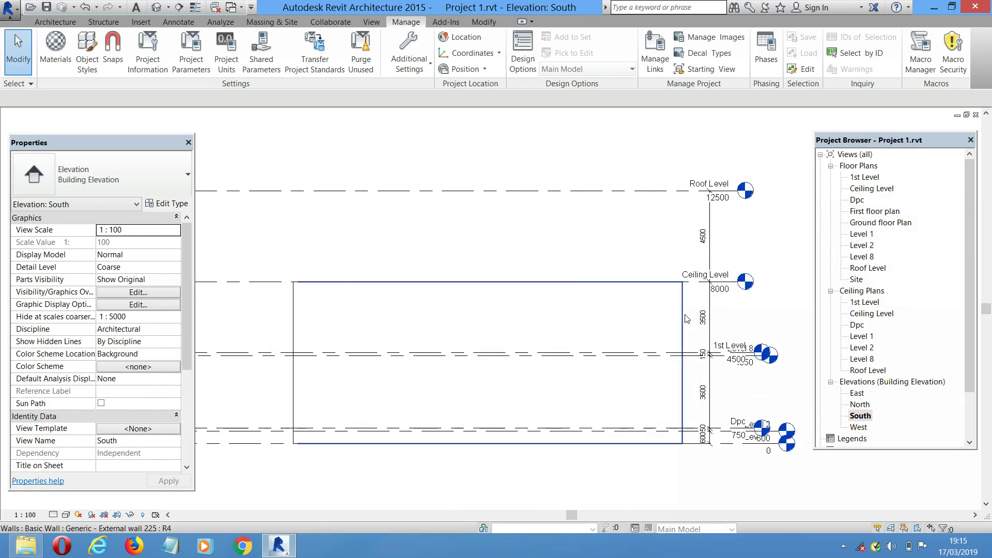
{"action": "left_click", "coordinate": [673, 269]}
{"action": "scroll", "coordinate": [655, 266], "scroll_direction": "down", "scroll_amount": 1}
{"action": "scroll", "coordinate": [671, 323], "scroll_direction": "up", "scroll_amount": 1}
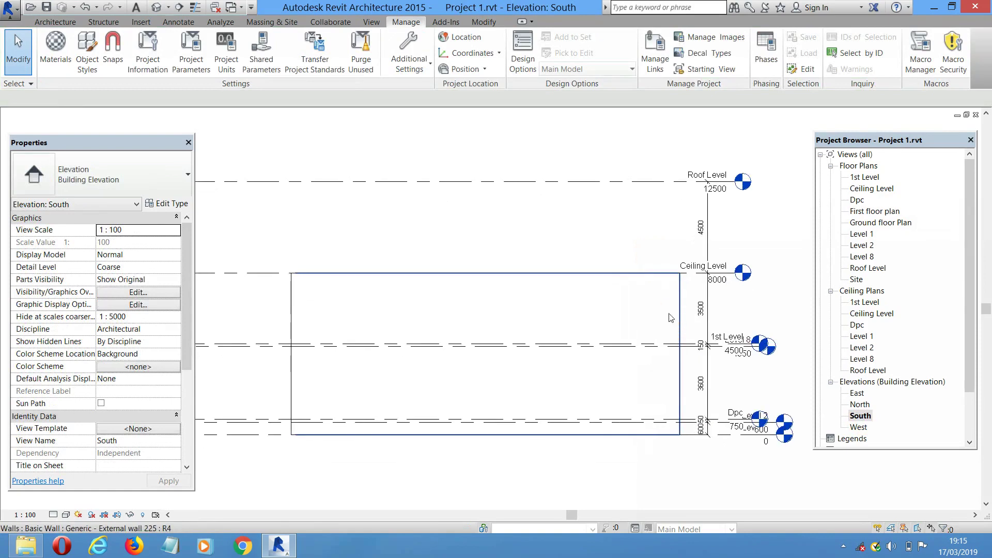
{"action": "left_click", "coordinate": [679, 314]}
{"action": "scroll", "coordinate": [642, 310], "scroll_direction": "down", "scroll_amount": 2}
{"action": "scroll", "coordinate": [388, 109], "scroll_direction": "up", "scroll_amount": 1}
Select all the walls in the default 3D view and examine the levels offered for their Top Constraint
{"action": "left_click", "coordinate": [161, 7]}
{"action": "left_click", "coordinate": [156, 9]}
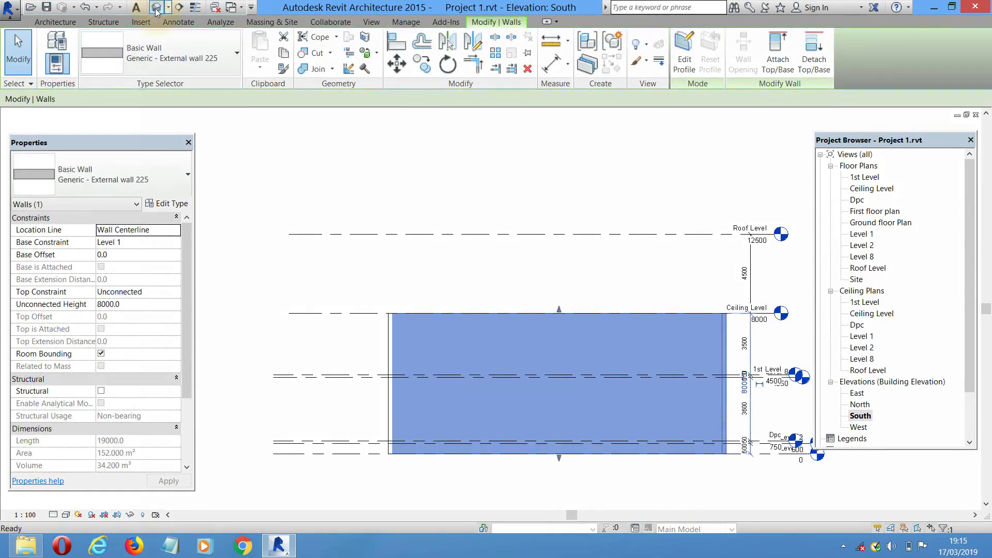
{"action": "scroll", "coordinate": [509, 269], "scroll_direction": "down", "scroll_amount": 3}
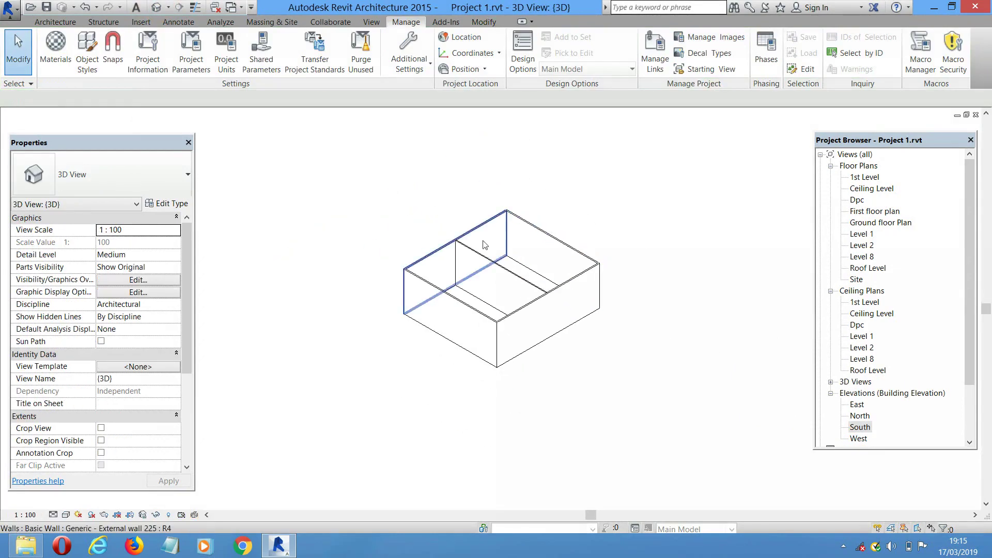
{"action": "left_click_drag", "start_coordinate": [357, 159], "coordinate": [661, 413]}
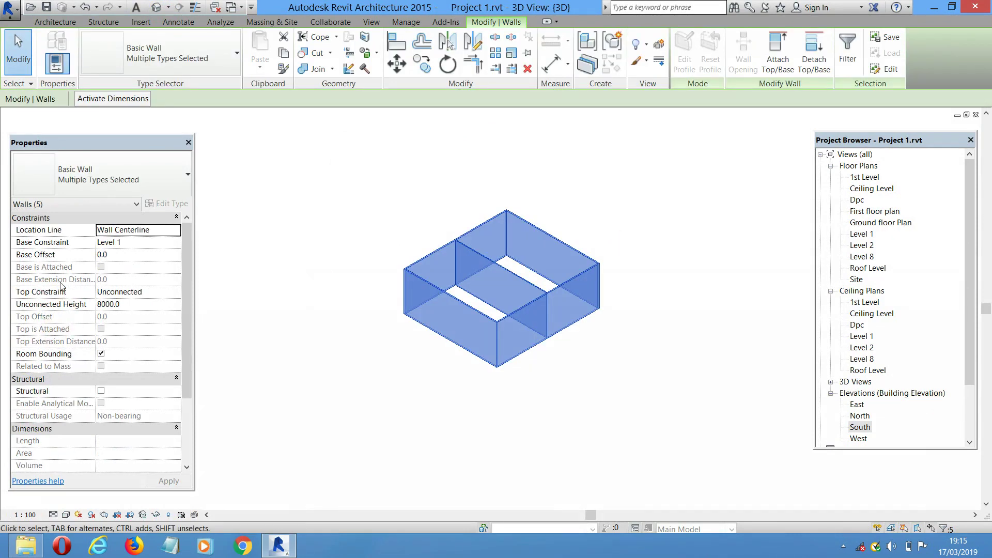
{"action": "left_click", "coordinate": [175, 291]}
{"action": "left_click", "coordinate": [177, 292]}
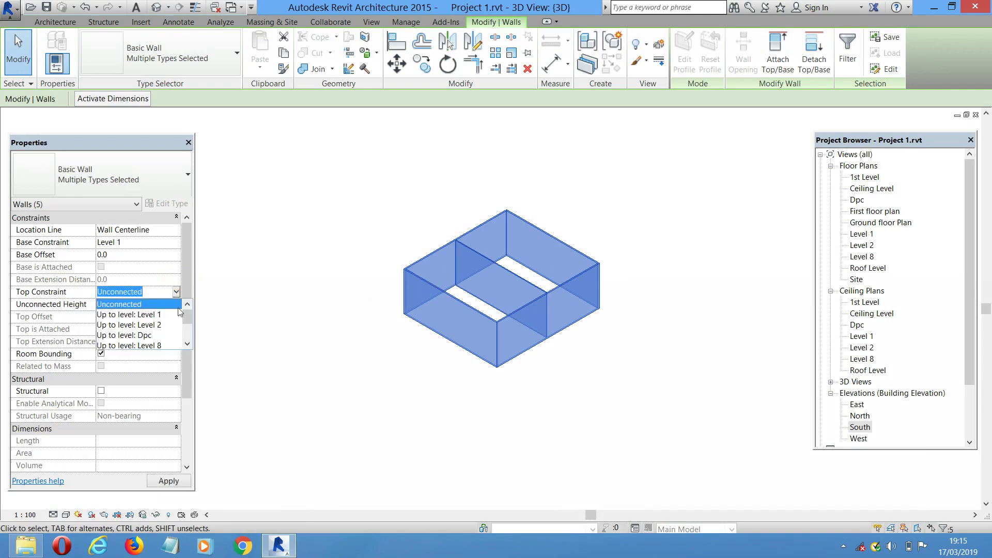
{"action": "left_click", "coordinate": [187, 345]}
{"action": "left_click", "coordinate": [187, 345]}
{"action": "left_click", "coordinate": [187, 345]}
{"action": "left_click", "coordinate": [188, 345]}
{"action": "left_click", "coordinate": [187, 302]}
{"action": "left_click", "coordinate": [187, 302]}
{"action": "left_click", "coordinate": [188, 303]}
{"action": "left_click", "coordinate": [187, 304]}
{"action": "left_click", "coordinate": [187, 345]}
{"action": "left_click", "coordinate": [187, 344]}
{"action": "left_click", "coordinate": [187, 345]}
{"action": "left_click", "coordinate": [187, 345]}
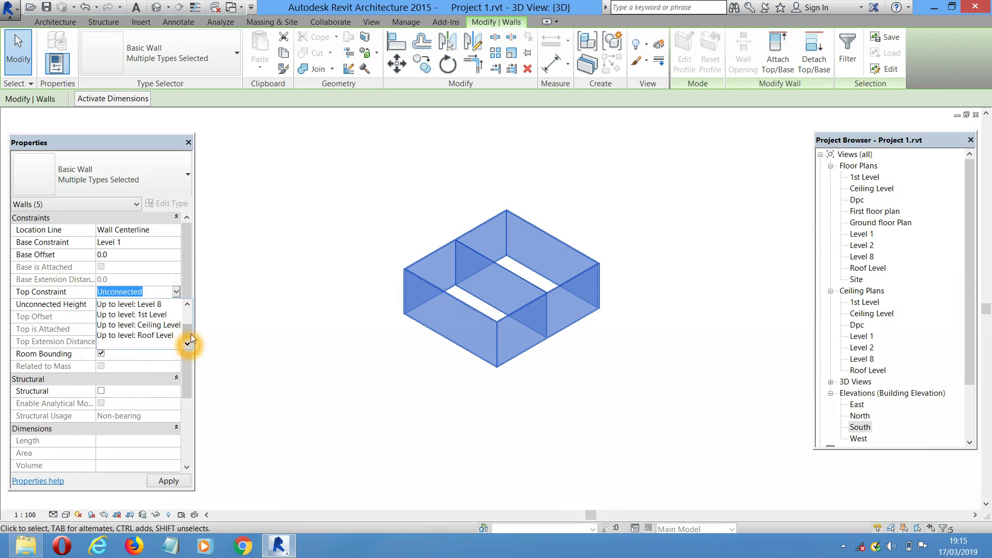
{"action": "left_click", "coordinate": [188, 305]}
{"action": "left_click", "coordinate": [188, 305]}
{"action": "left_click", "coordinate": [188, 305]}
{"action": "left_click", "coordinate": [188, 305]}
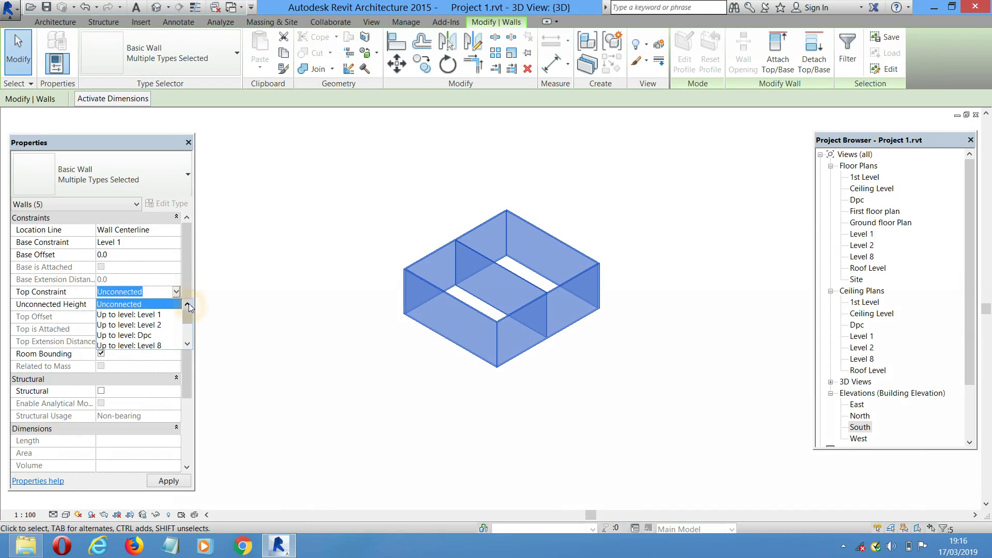
{"action": "left_click", "coordinate": [303, 353]}
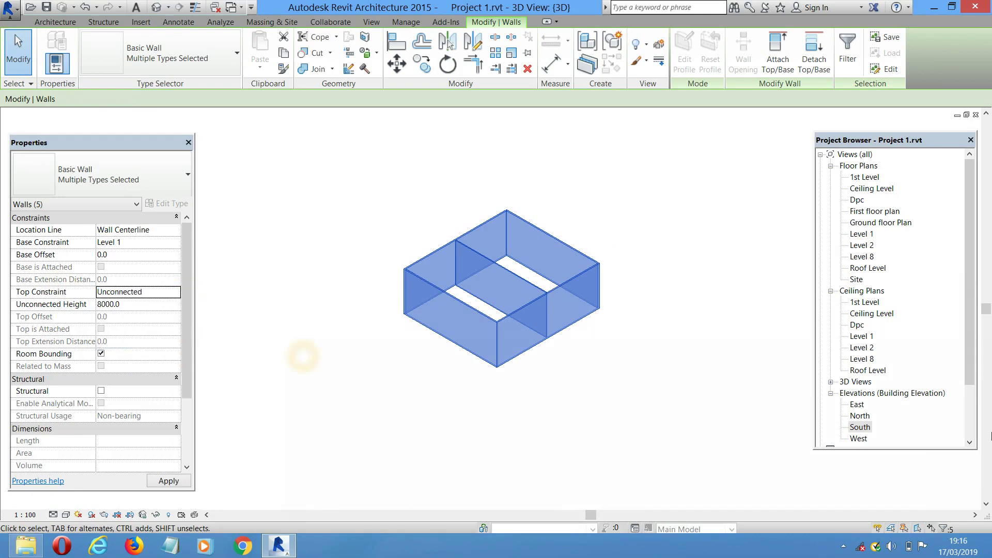
Rename Level 8 as Level 4 in the South elevation and rename its corresponding views to match
{"action": "double_click", "coordinate": [860, 427]}
{"action": "scroll", "coordinate": [625, 298], "scroll_direction": "down", "scroll_amount": 3}
{"action": "scroll", "coordinate": [728, 394], "scroll_direction": "up", "scroll_amount": 4}
{"action": "scroll", "coordinate": [725, 363], "scroll_direction": "up", "scroll_amount": 2}
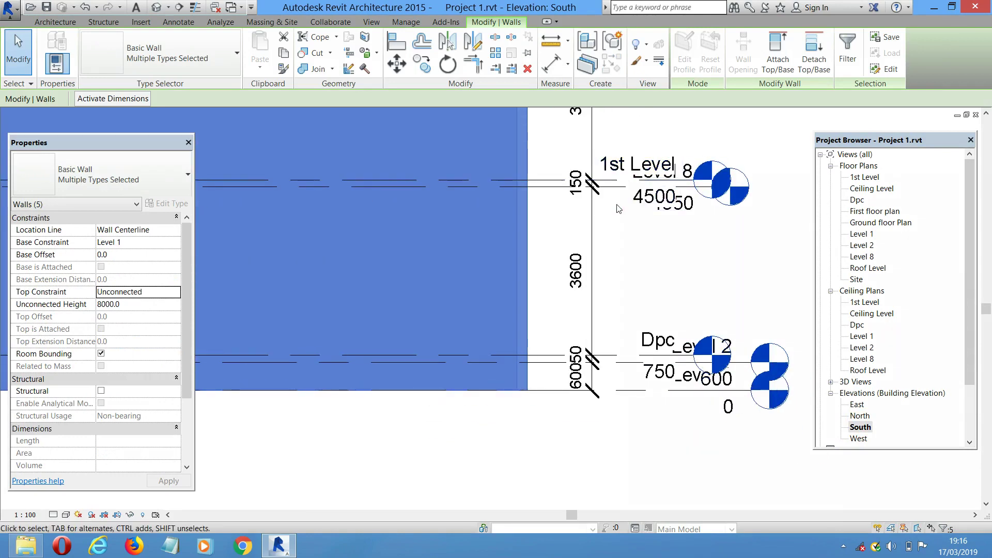
{"action": "left_click", "coordinate": [551, 191]}
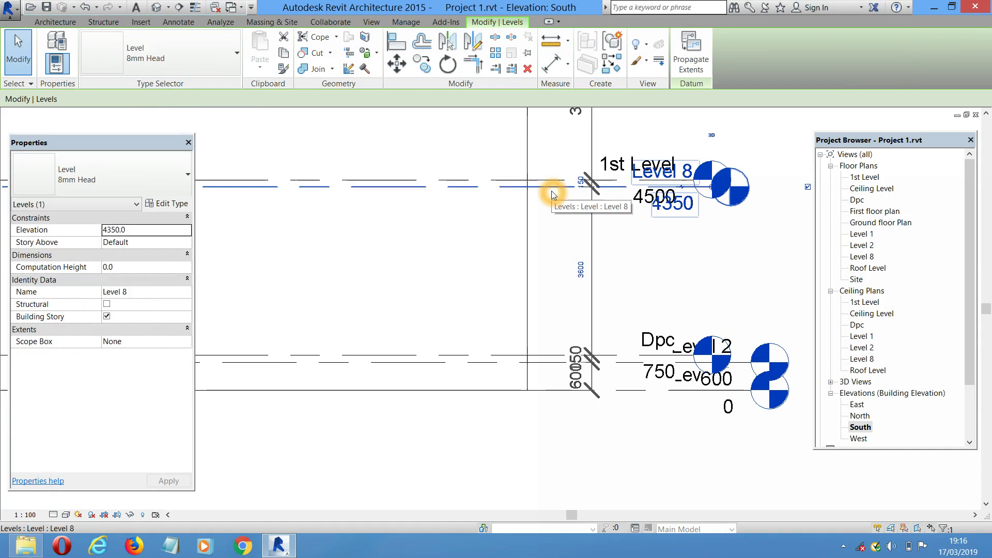
{"action": "left_click", "coordinate": [690, 172]}
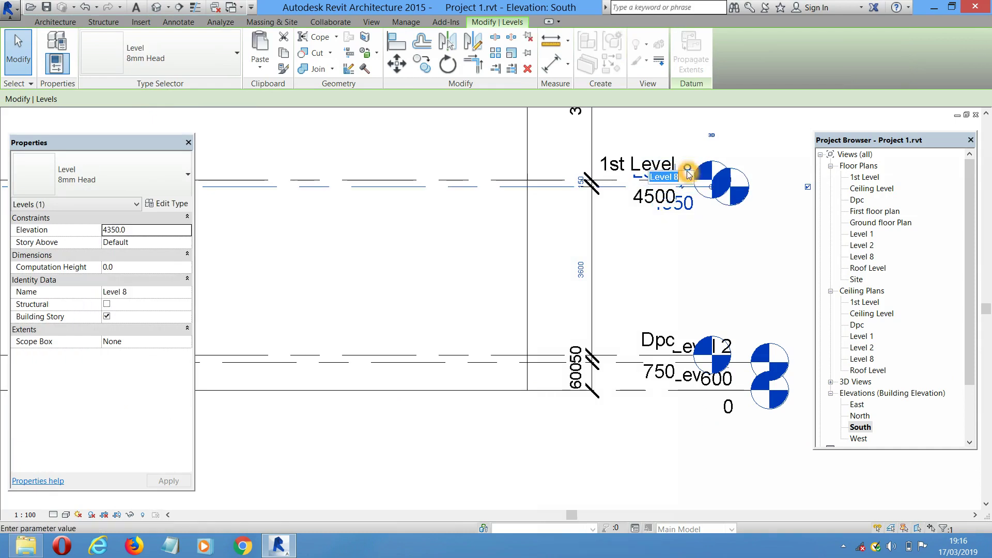
{"action": "left_click", "coordinate": [678, 177]}
{"action": "type", "text": "4"}
{"action": "left_click", "coordinate": [638, 278]}
{"action": "left_click", "coordinate": [531, 273]}
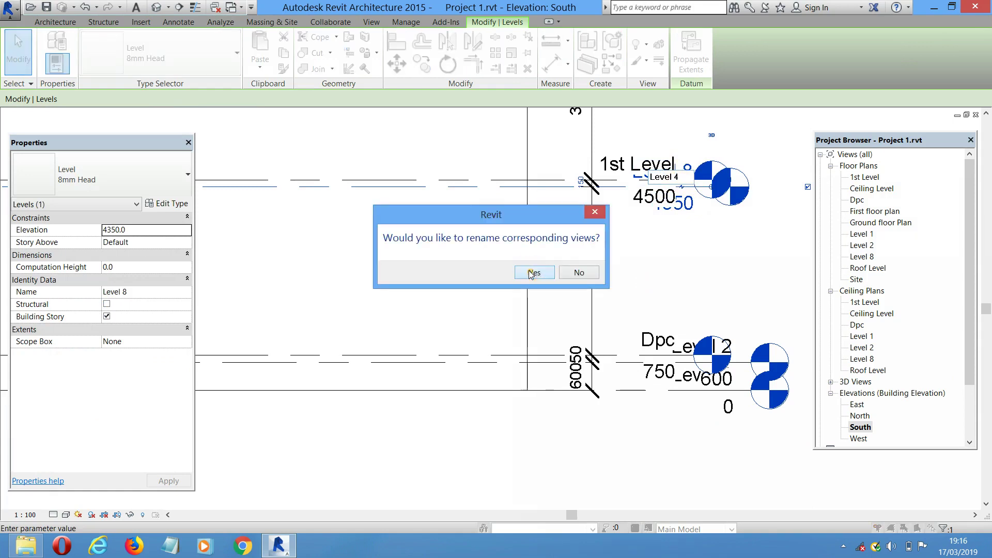
{"action": "left_click", "coordinate": [658, 277]}
Select all the walls in the South elevation and set their Top Constraint to Up to level: Level 4
{"action": "scroll", "coordinate": [672, 259], "scroll_direction": "down", "scroll_amount": 5}
{"action": "left_click_drag", "start_coordinate": [380, 207], "coordinate": [665, 377]}
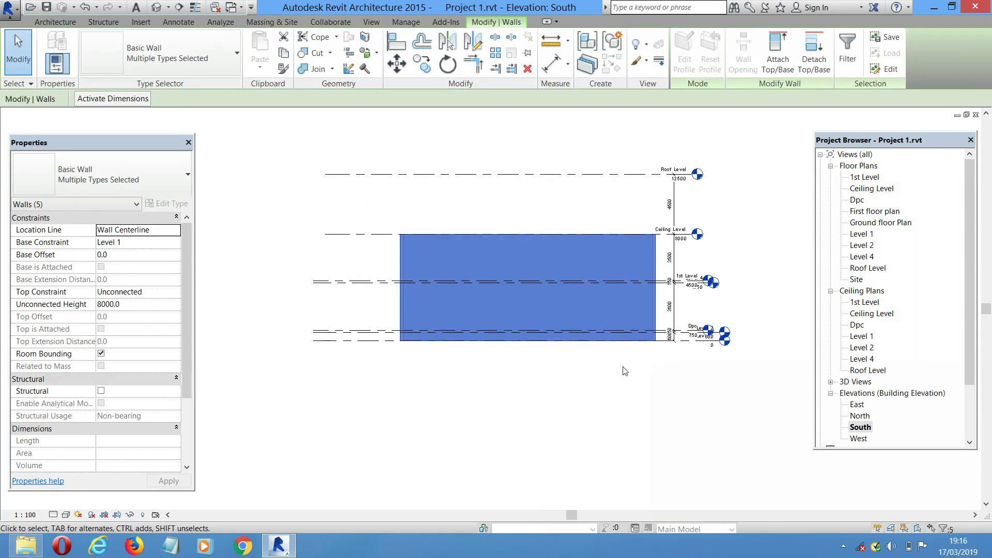
{"action": "left_click", "coordinate": [174, 293]}
{"action": "left_click", "coordinate": [177, 292]}
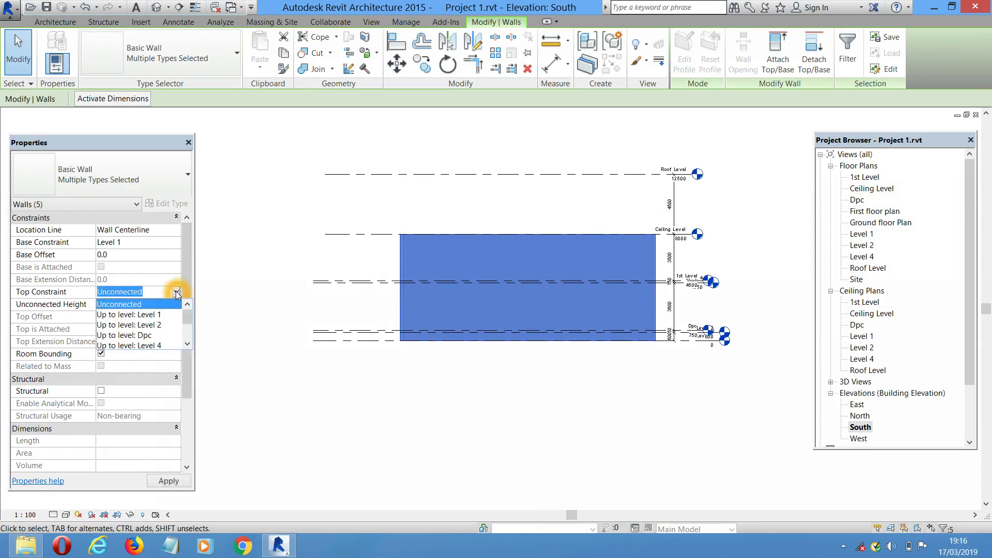
{"action": "left_click", "coordinate": [186, 345]}
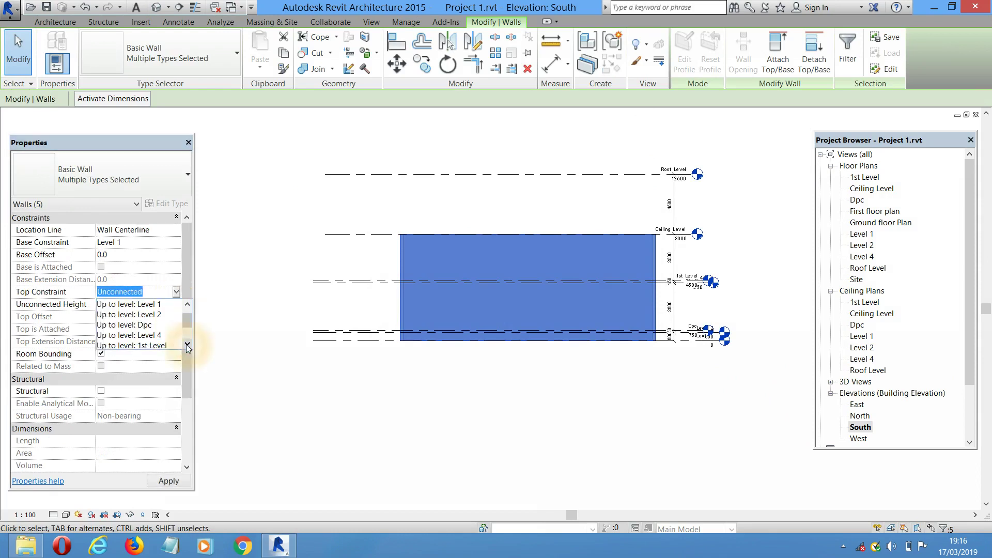
{"action": "left_click", "coordinate": [158, 335]}
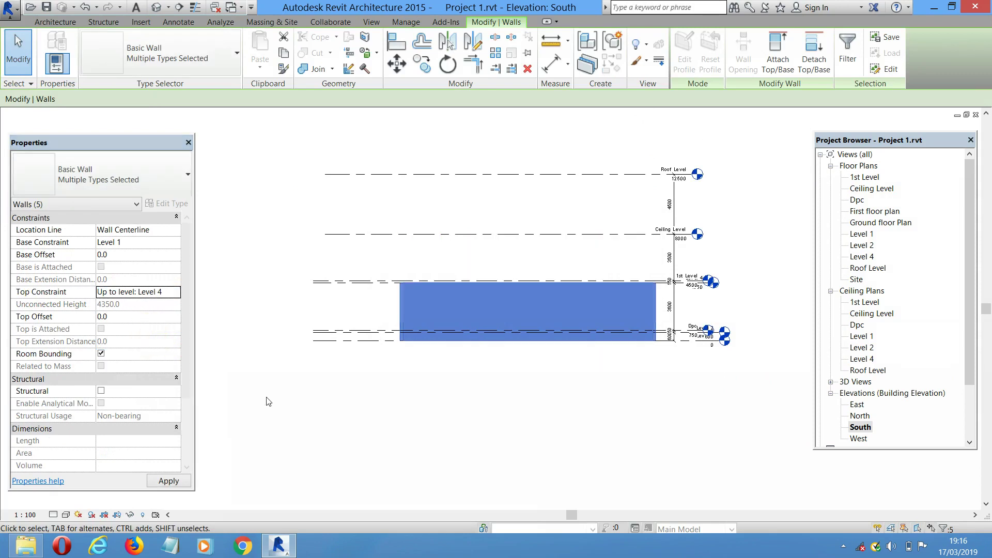
Check the walls' new height in the South elevation and in the default 3D view
{"action": "scroll", "coordinate": [560, 259], "scroll_direction": "up", "scroll_amount": 2}
{"action": "middle_click_drag", "start_coordinate": [569, 281], "coordinate": [563, 282]}
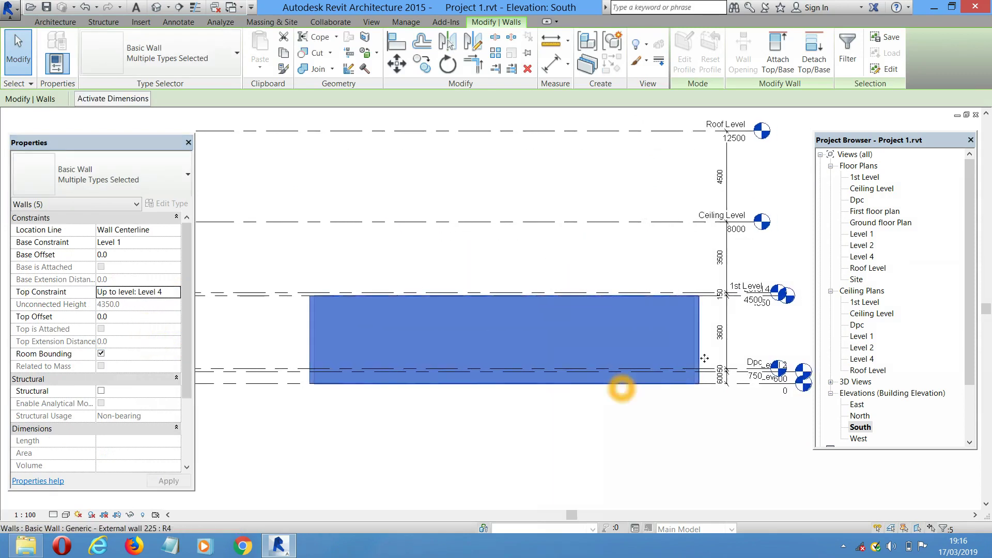
{"action": "left_click", "coordinate": [155, 6]}
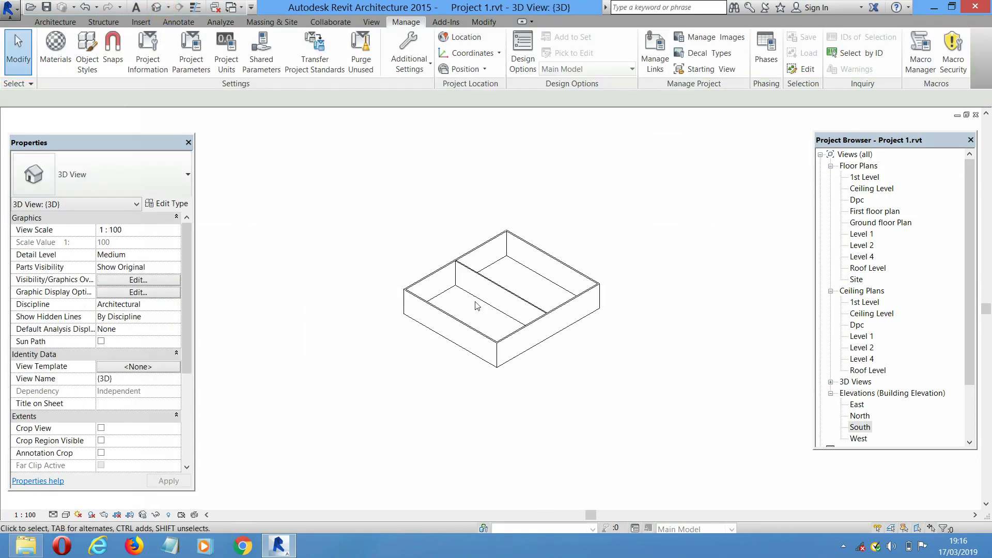
{"action": "scroll", "coordinate": [618, 314], "scroll_direction": "up", "scroll_amount": 1}
{"action": "middle_click_drag", "start_coordinate": [696, 333], "coordinate": [703, 357]}
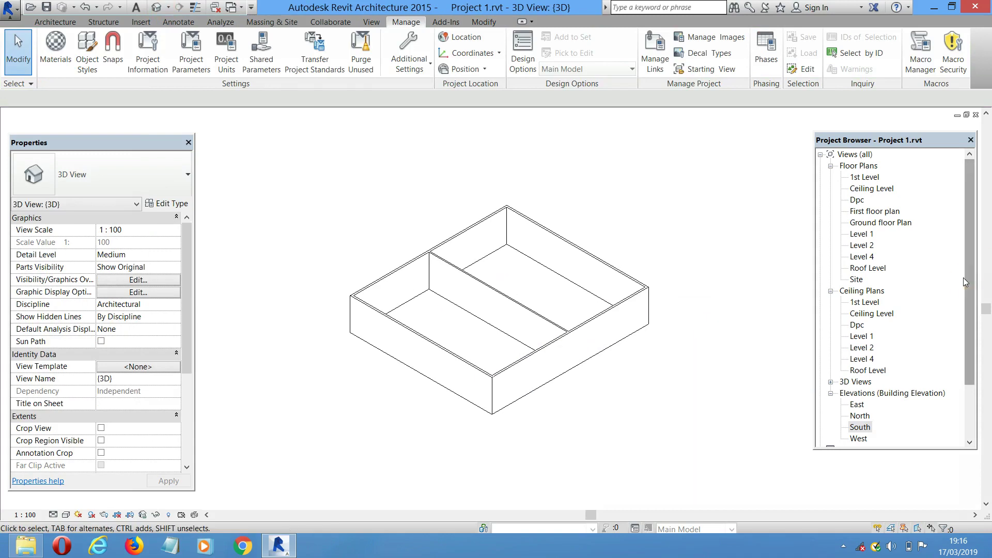
{"action": "mouse_move", "coordinate": [970, 279]}
{"action": "left_mouse_down"}
{"action": "mouse_move", "coordinate": [971, 313]}
{"action": "mouse_move", "coordinate": [962, 211]}
{"action": "left_mouse_up"}
{"action": "left_click", "coordinate": [860, 382]}
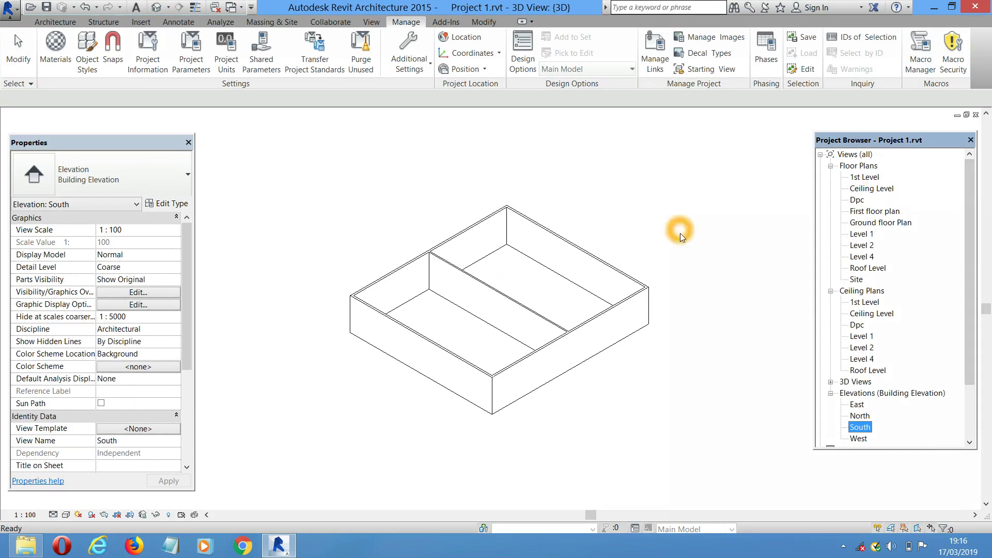
{"action": "left_click", "coordinate": [693, 248]}
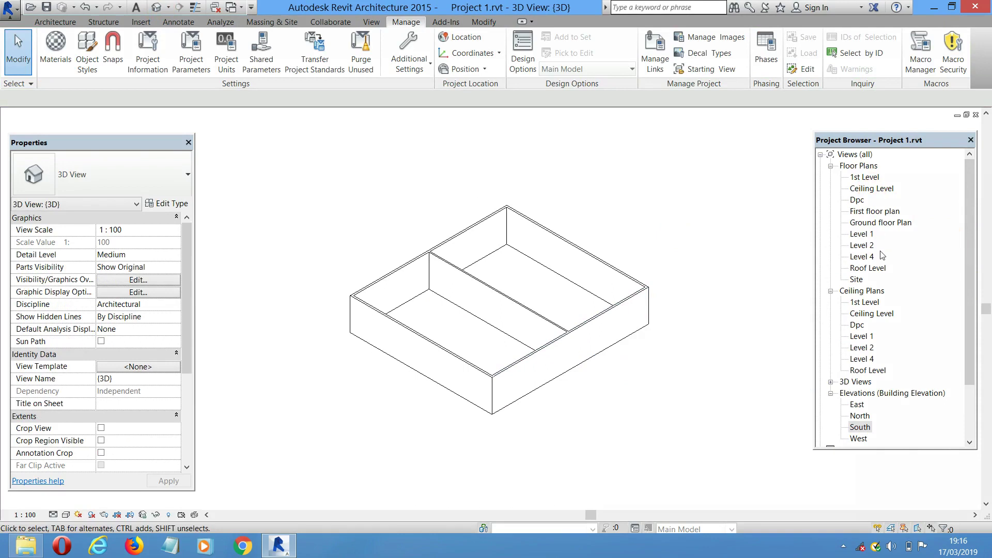
Open the Ground floor Plan view and place an aligned dimension for the building's overall width above the walls
{"action": "double_click", "coordinate": [879, 222]}
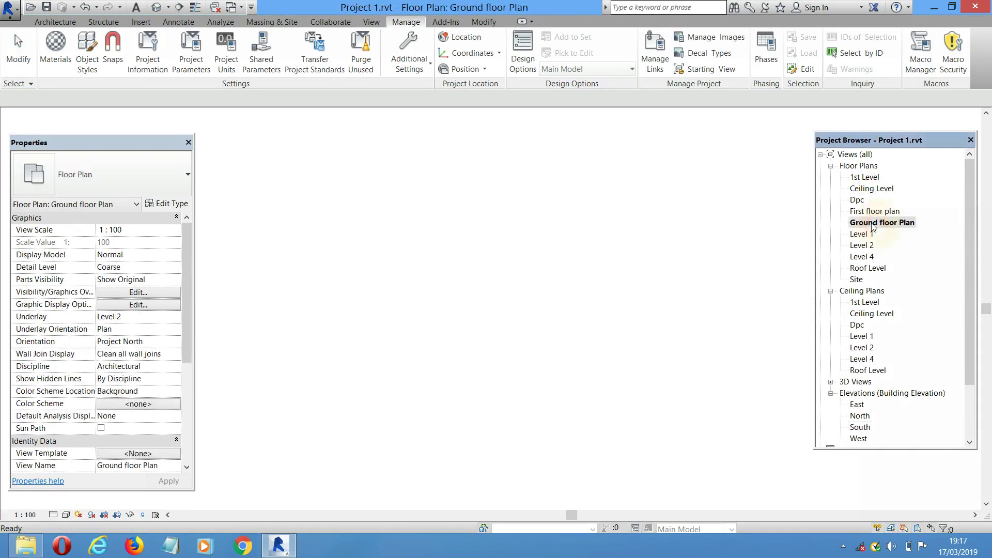
{"action": "middle_click_drag", "start_coordinate": [640, 326], "coordinate": [662, 224]}
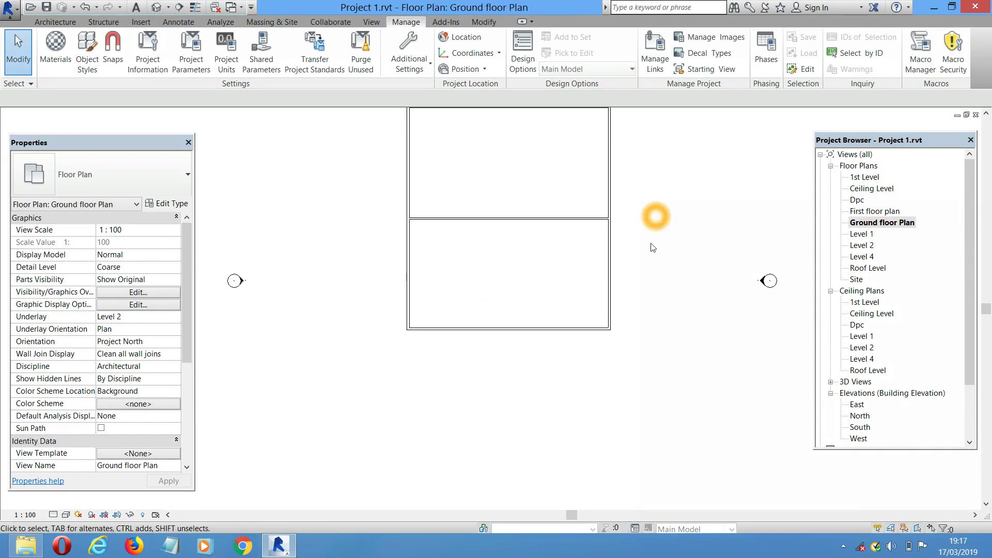
{"action": "scroll", "coordinate": [552, 298], "scroll_direction": "down", "scroll_amount": 2}
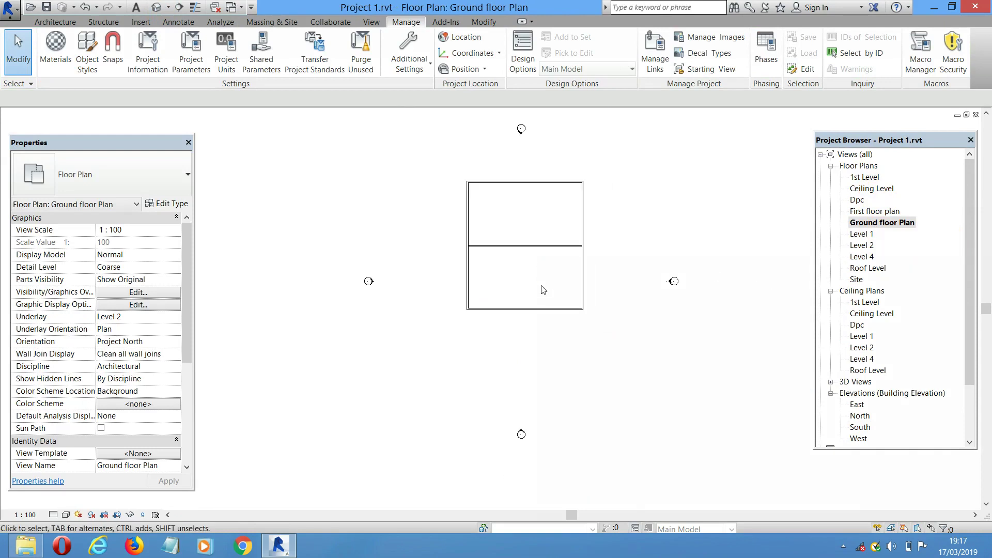
{"action": "left_click", "coordinate": [530, 281]}
{"action": "key", "text": "d"}
{"action": "key", "text": "i"}
{"action": "scroll", "coordinate": [462, 204], "scroll_direction": "up", "scroll_amount": 1}
{"action": "scroll", "coordinate": [469, 216], "scroll_direction": "up", "scroll_amount": 1}
{"action": "left_click", "coordinate": [480, 225]}
{"action": "scroll", "coordinate": [479, 226], "scroll_direction": "down", "scroll_amount": 1}
{"action": "scroll", "coordinate": [663, 223], "scroll_direction": "up", "scroll_amount": 1}
{"action": "left_click", "coordinate": [661, 223]}
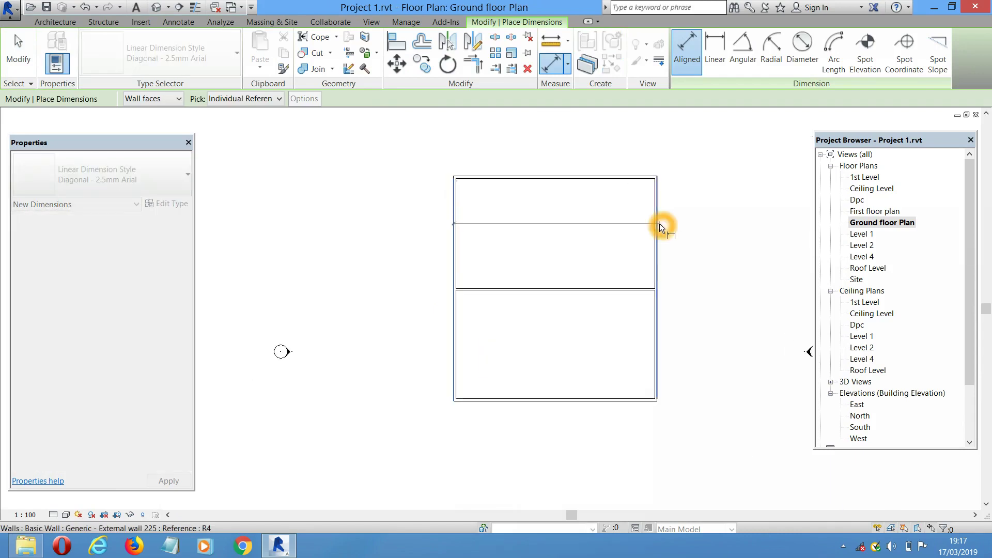
{"action": "scroll", "coordinate": [564, 148], "scroll_direction": "up", "scroll_amount": 2}
{"action": "left_click", "coordinate": [567, 151]}
Dimension the building's overall length between the outer faces of the upper and lower external walls, placing it beside the right wall
{"action": "scroll", "coordinate": [621, 201], "scroll_direction": "up", "scroll_amount": 1}
{"action": "left_click", "coordinate": [622, 205]}
{"action": "scroll", "coordinate": [615, 181], "scroll_direction": "down", "scroll_amount": 3}
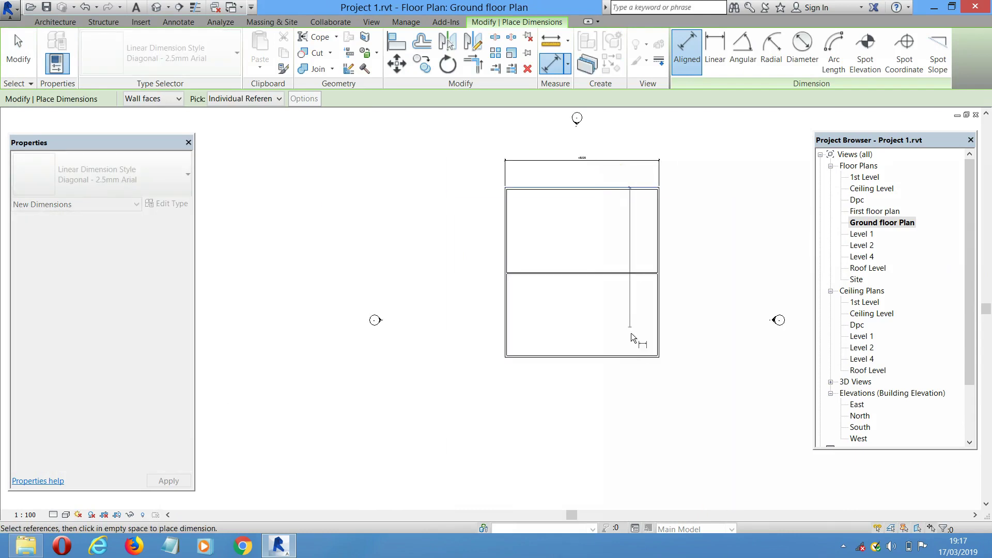
{"action": "scroll", "coordinate": [644, 365], "scroll_direction": "up", "scroll_amount": 1}
{"action": "left_click", "coordinate": [638, 361]}
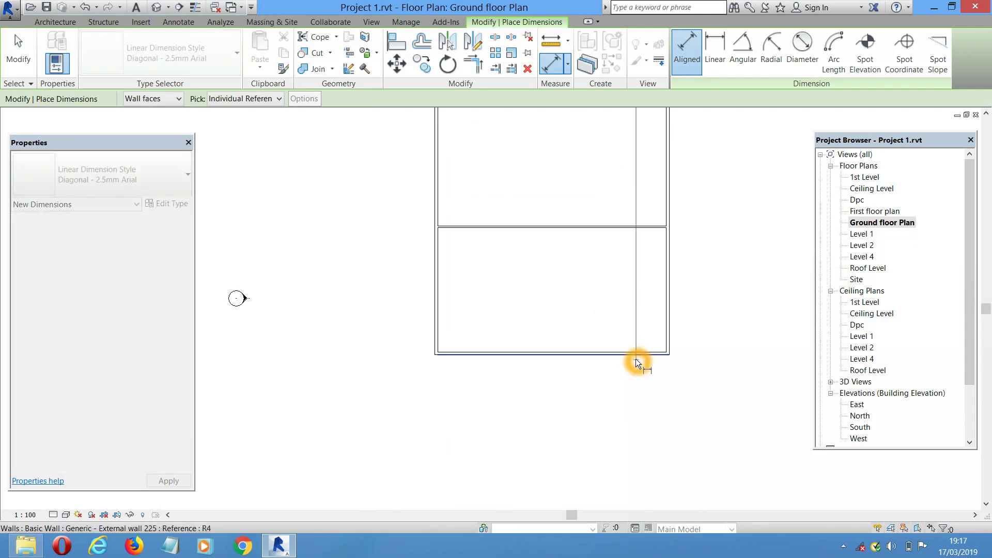
{"action": "left_click", "coordinate": [708, 277]}
{"action": "scroll", "coordinate": [553, 248], "scroll_direction": "down", "scroll_amount": 2}
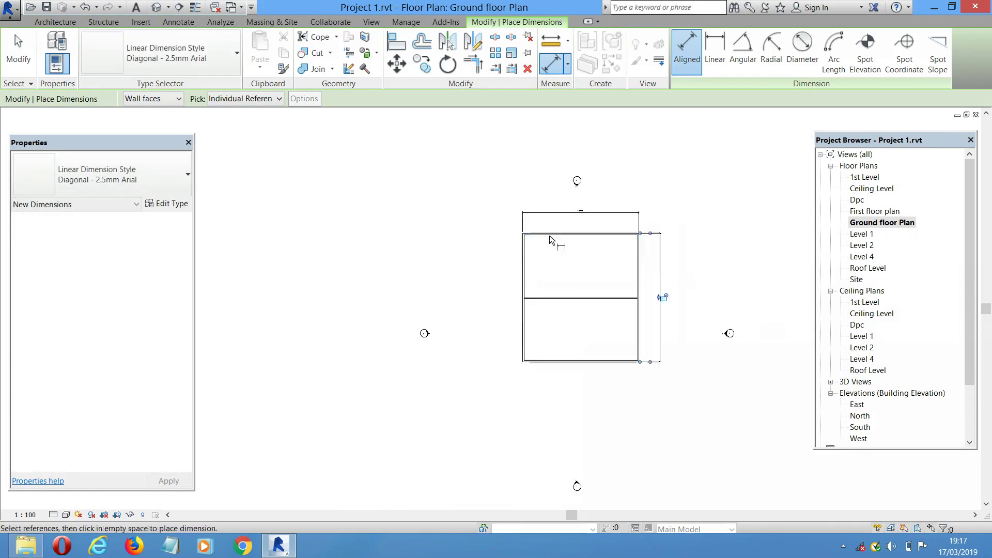
{"action": "scroll", "coordinate": [176, 155], "scroll_direction": "up", "scroll_amount": 1}
{"action": "left_click", "coordinate": [162, 160]}
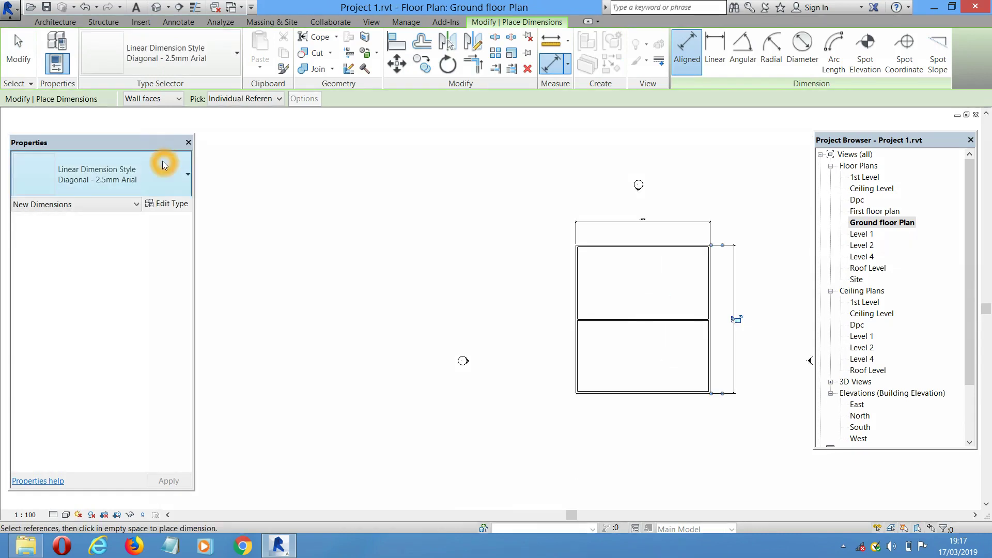
{"action": "key", "text": "Escape"}
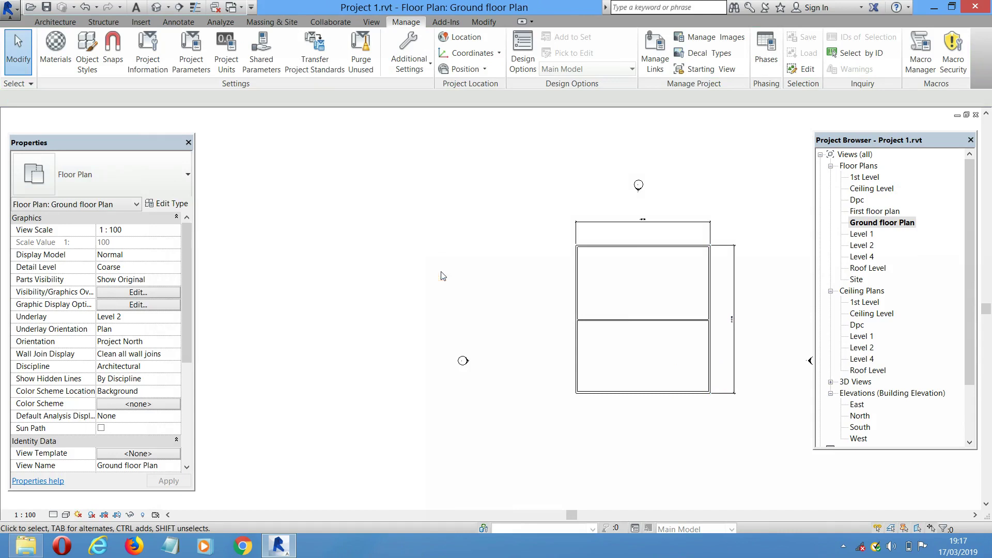
{"action": "left_click", "coordinate": [20, 58]}
{"action": "left_click", "coordinate": [276, 213]}
{"action": "scroll", "coordinate": [687, 330], "scroll_direction": "up", "scroll_amount": 1}
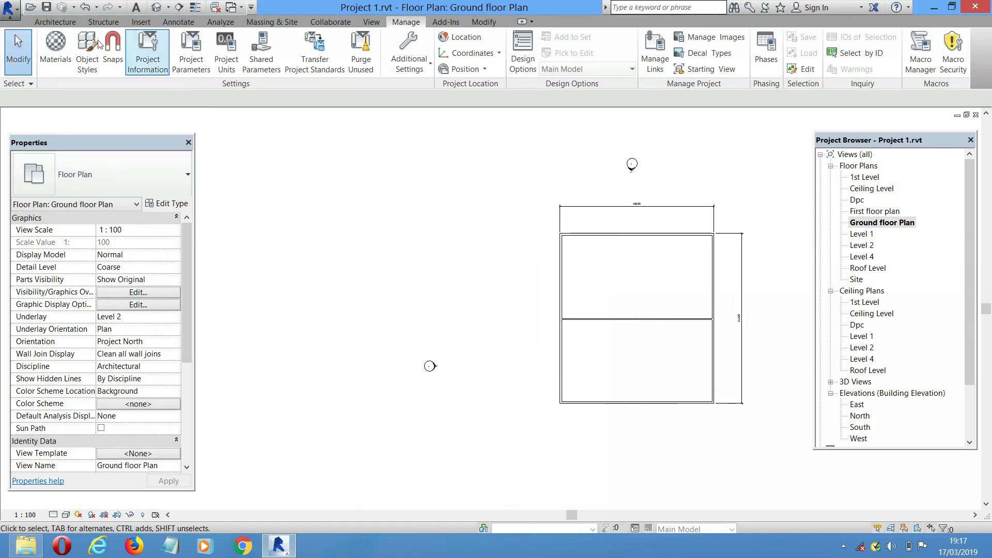
{"action": "left_click", "coordinate": [17, 67]}
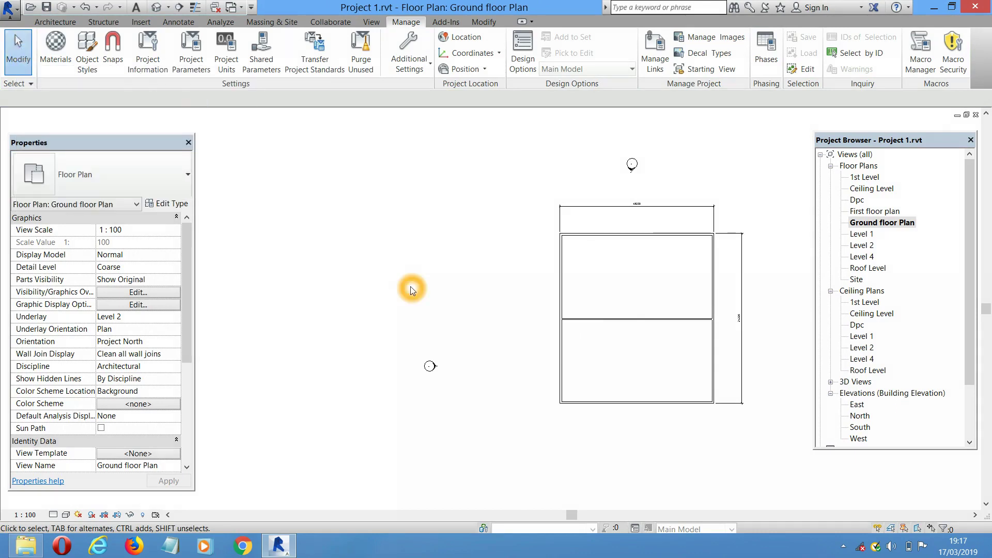
{"action": "middle_click_drag", "start_coordinate": [480, 306], "coordinate": [450, 280]}
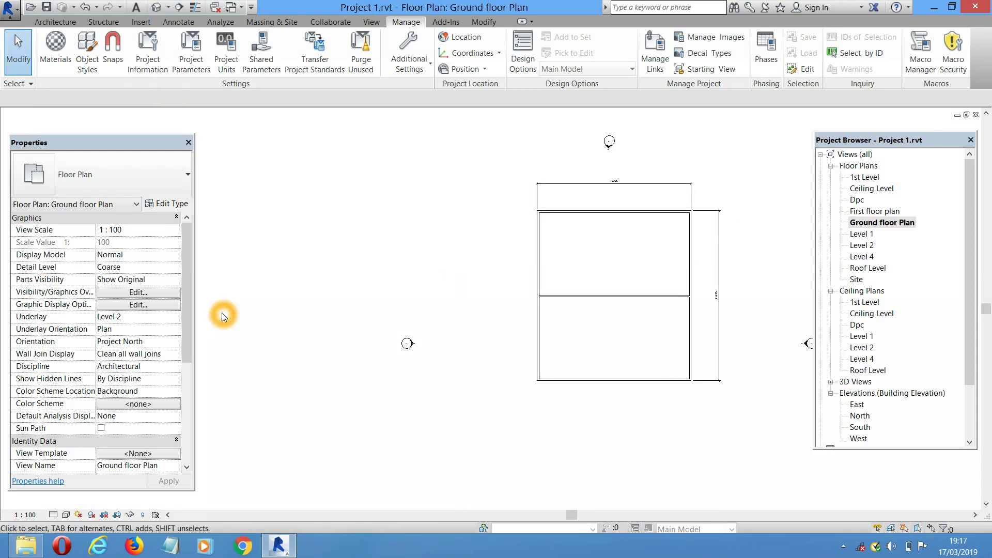
{"action": "middle_click_drag", "start_coordinate": [433, 300], "coordinate": [427, 306]}
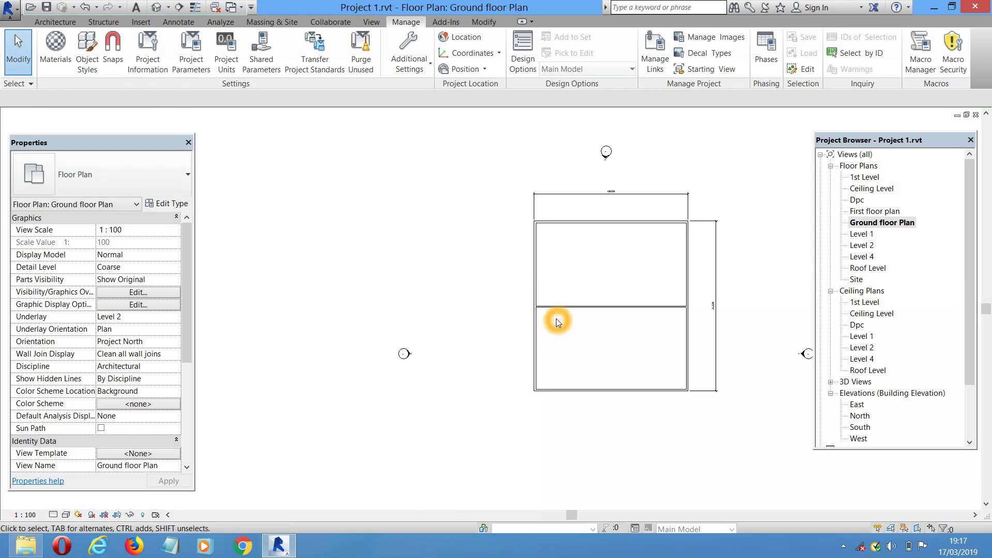
Set the building's overall width to 8760 mm by moving the right external wall
{"action": "scroll", "coordinate": [714, 299], "scroll_direction": "up", "scroll_amount": 2}
{"action": "left_click", "coordinate": [699, 282]}
{"action": "left_click", "coordinate": [562, 157]}
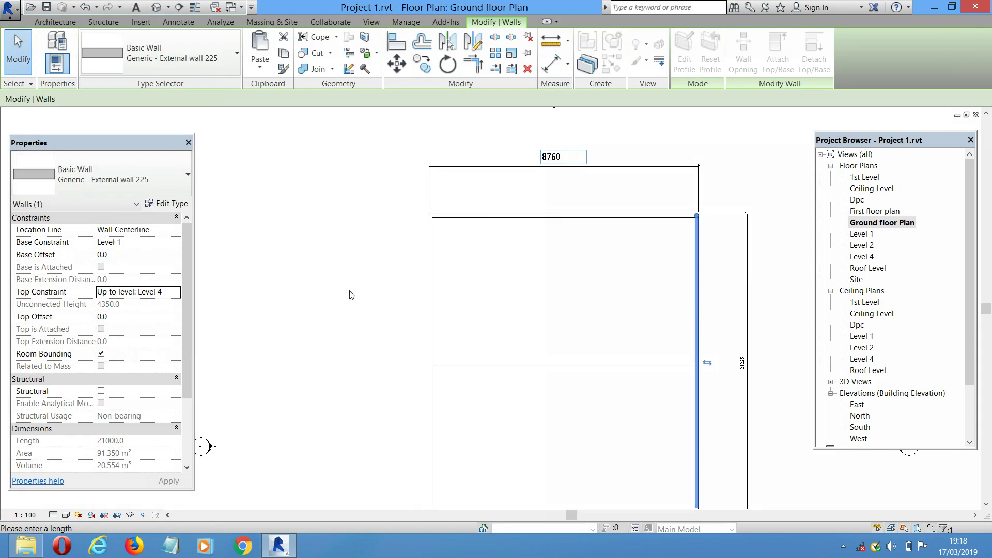
{"action": "left_click", "coordinate": [350, 270]}
Set the building's overall length to 11813 mm by moving the lower external wall
{"action": "scroll", "coordinate": [542, 195], "scroll_direction": "down", "scroll_amount": 2}
{"action": "scroll", "coordinate": [525, 399], "scroll_direction": "up", "scroll_amount": 2}
{"action": "left_click", "coordinate": [525, 401]}
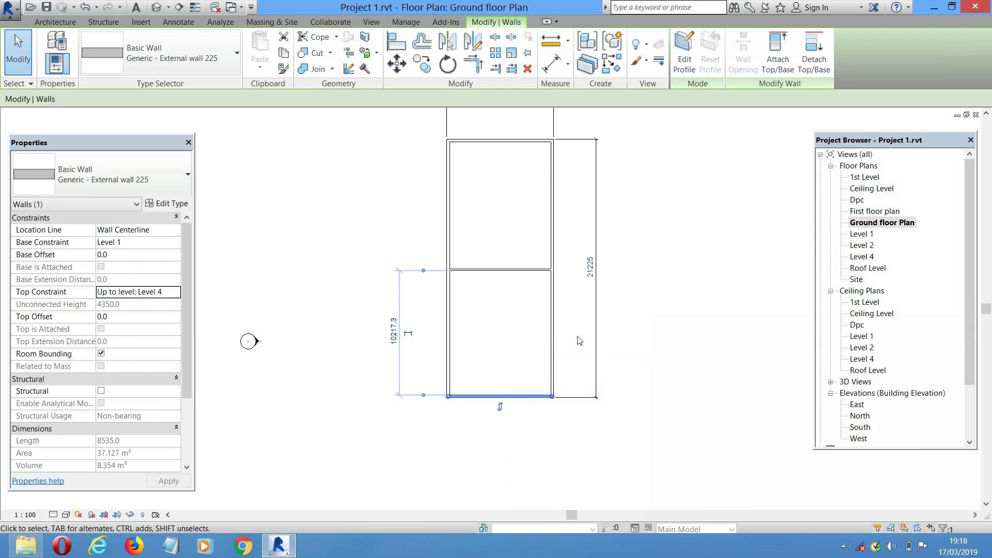
{"action": "left_click", "coordinate": [593, 269]}
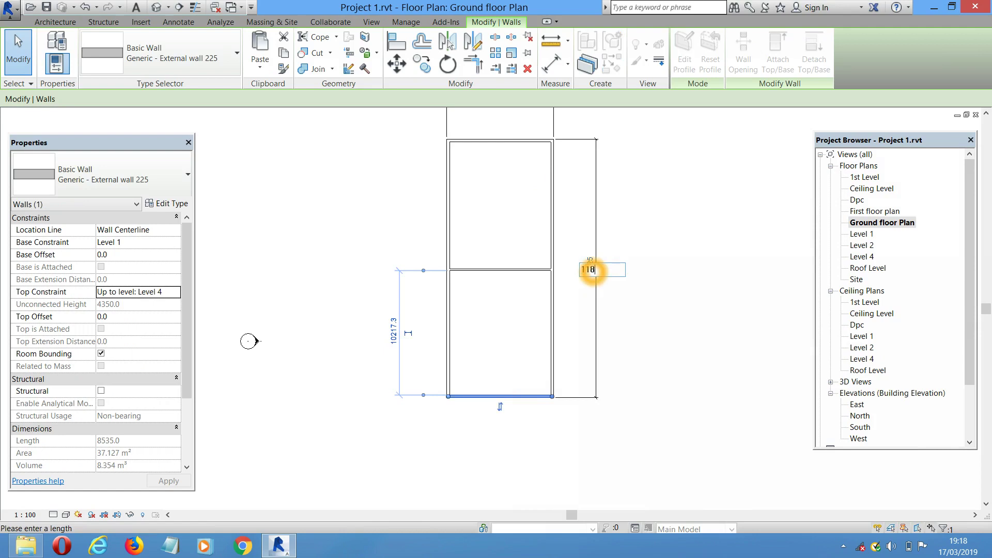
{"action": "type", "text": "11813"}
{"action": "left_click", "coordinate": [656, 333]}
{"action": "left_click", "coordinate": [660, 295]}
Move the horizontal internal wall up to 7500 mm from the lower external wall
{"action": "scroll", "coordinate": [516, 281], "scroll_direction": "up", "scroll_amount": 1}
{"action": "left_click_drag", "start_coordinate": [517, 281], "coordinate": [517, 169]}
{"action": "left_click", "coordinate": [727, 211]}
Create similar 150 mm internal walls enclosing a small room about 4500 mm high in the building's lower-left corner
{"action": "scroll", "coordinate": [675, 277], "scroll_direction": "down", "scroll_amount": 3}
{"action": "scroll", "coordinate": [506, 228], "scroll_direction": "up", "scroll_amount": 3}
{"action": "left_click", "coordinate": [551, 201]}
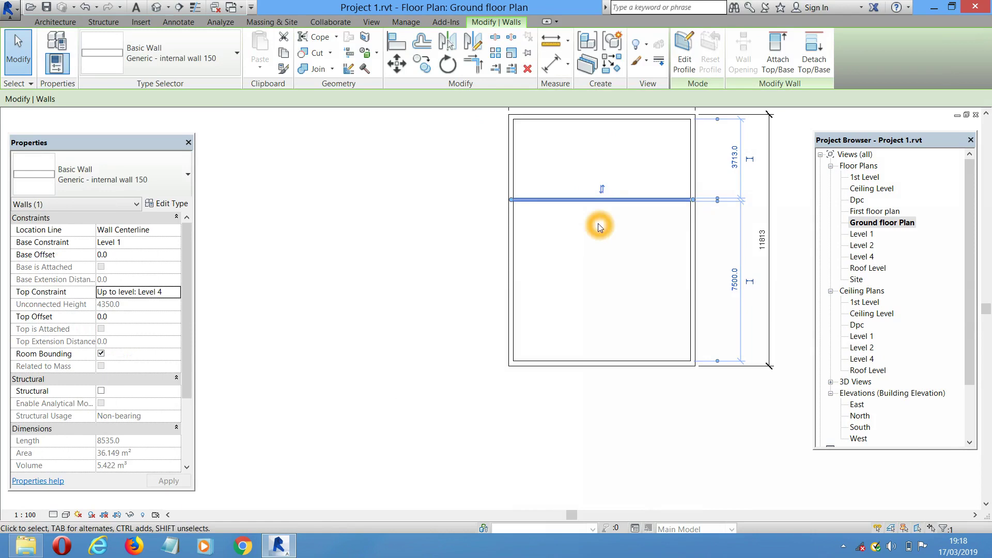
{"action": "left_click", "coordinate": [610, 65]}
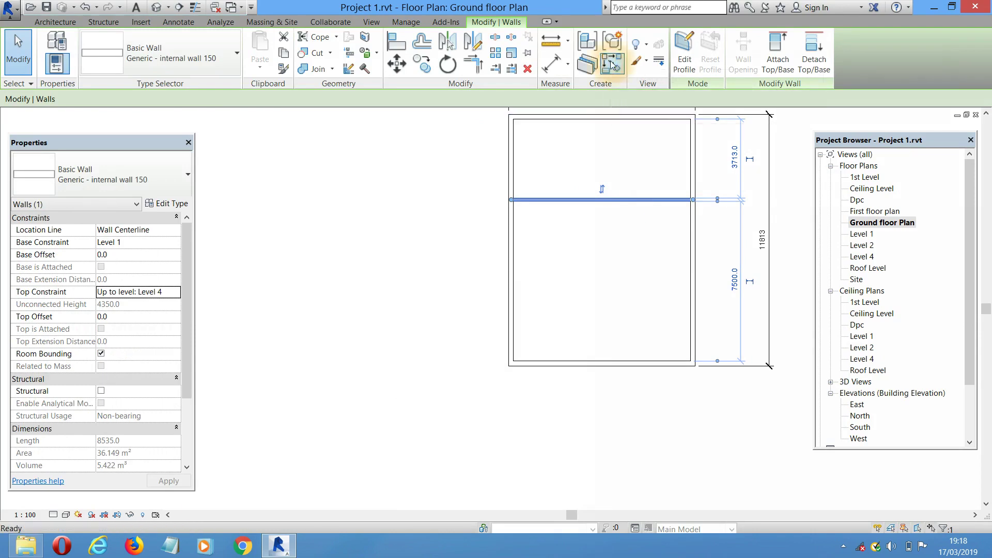
{"action": "left_click", "coordinate": [552, 365]}
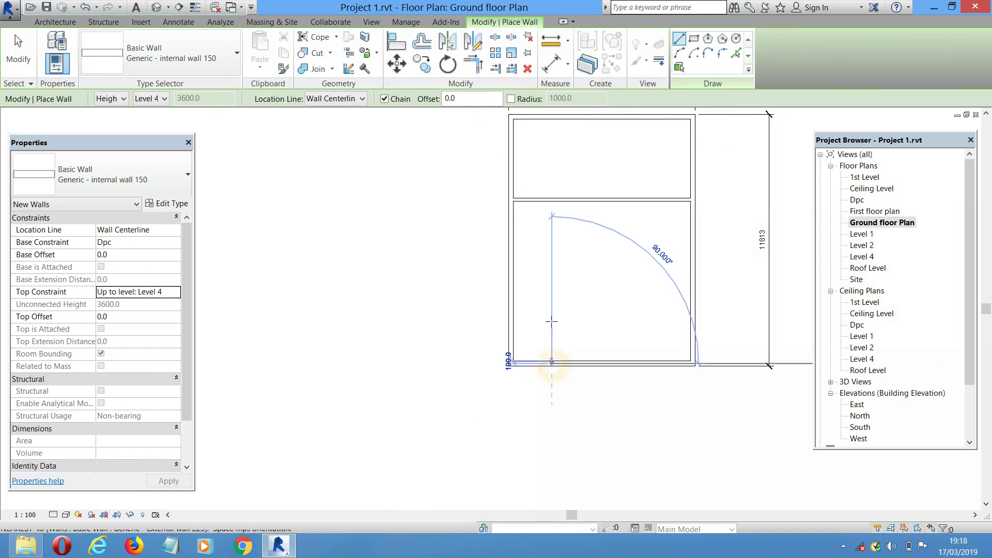
{"action": "left_click", "coordinate": [552, 269]}
{"action": "left_click", "coordinate": [505, 268]}
{"action": "key", "text": "Escape"}
{"action": "key", "text": "Escape"}
Dimension the small corner room's width between the left external wall and its new vertical partition
{"action": "key", "text": "d"}
{"action": "key", "text": "i"}
{"action": "scroll", "coordinate": [564, 341], "scroll_direction": "up", "scroll_amount": 2}
{"action": "left_click", "coordinate": [551, 336]}
{"action": "scroll", "coordinate": [494, 318], "scroll_direction": "up", "scroll_amount": 1}
{"action": "left_click", "coordinate": [492, 317]}
{"action": "left_click", "coordinate": [513, 296]}
{"action": "left_click", "coordinate": [519, 318]}
{"action": "key", "text": "Escape"}
{"action": "key", "text": "Escape"}
Set the corner room's width to 1000 mm by moving its vertical partition
{"action": "left_click", "coordinate": [564, 240]}
{"action": "left_click", "coordinate": [532, 284]}
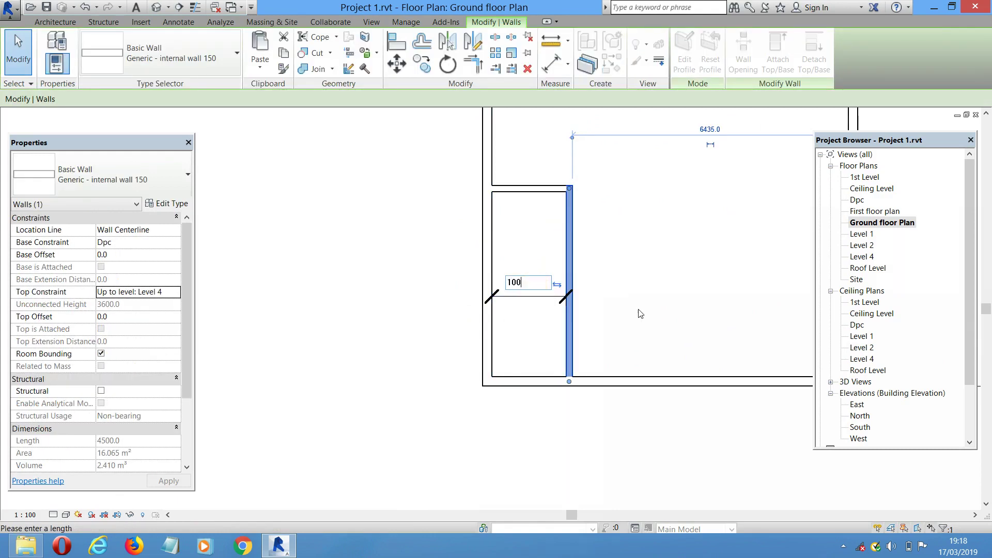
{"action": "left_click", "coordinate": [651, 291]}
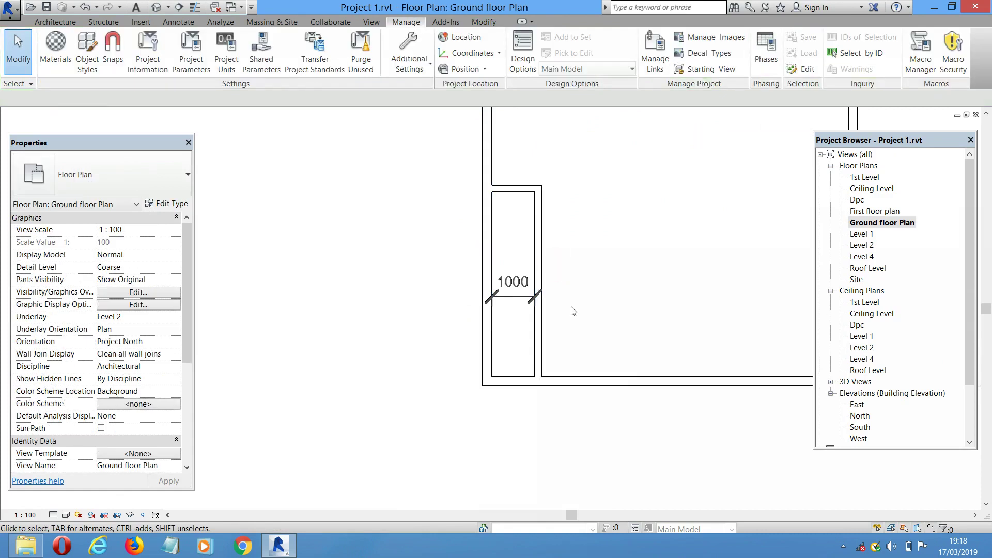
Dimension the corner room's length between the lower external wall and its horizontal partition, placing it outside the left wall
{"action": "key", "text": "d"}
{"action": "key", "text": "i"}
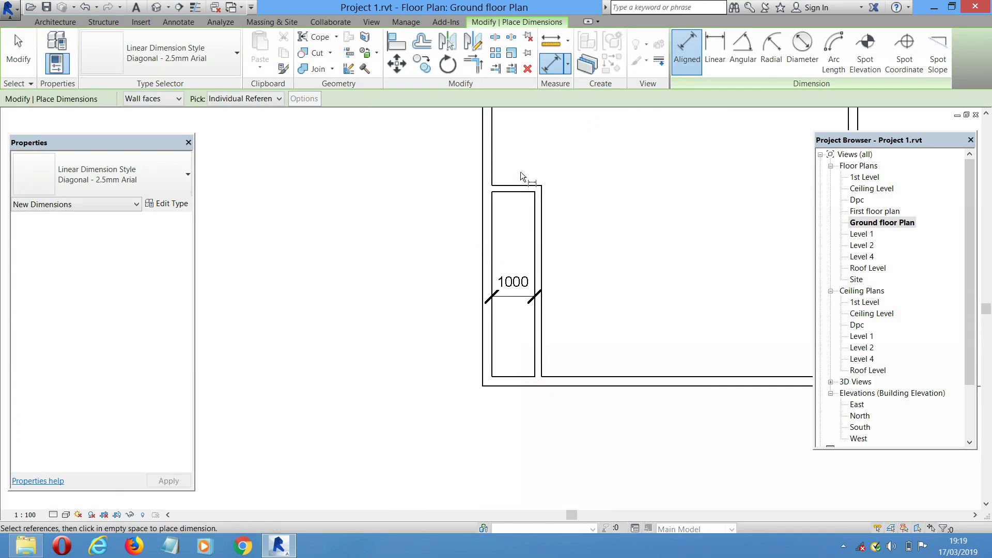
{"action": "scroll", "coordinate": [521, 366], "scroll_direction": "up", "scroll_amount": 2}
{"action": "left_click", "coordinate": [525, 386]}
{"action": "scroll", "coordinate": [526, 383], "scroll_direction": "down", "scroll_amount": 3}
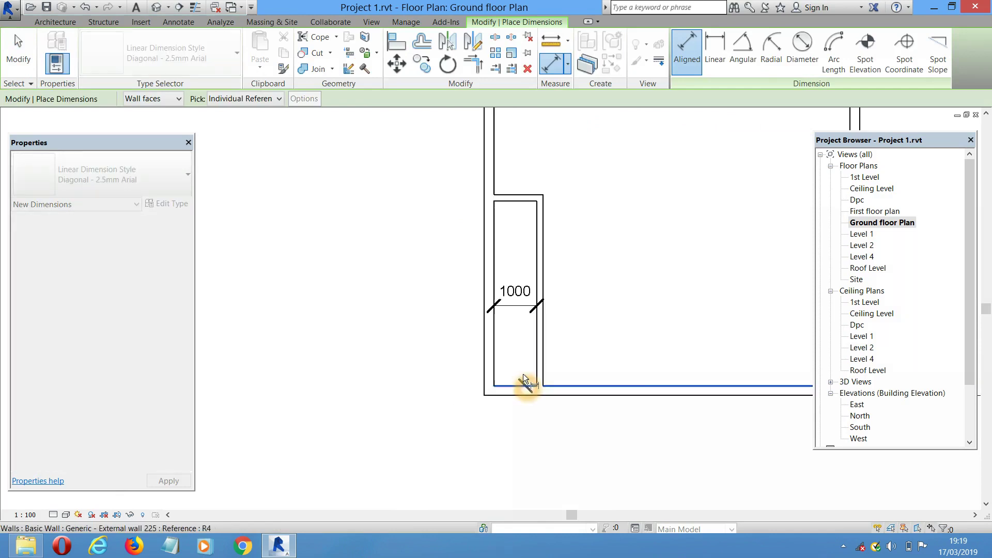
{"action": "scroll", "coordinate": [502, 223], "scroll_direction": "up", "scroll_amount": 2}
{"action": "left_click", "coordinate": [514, 253]}
{"action": "left_click", "coordinate": [391, 254]}
{"action": "key", "text": "Escape"}
Set the corner room's length to 1800 mm by moving its horizontal partition
{"action": "left_click", "coordinate": [525, 250]}
{"action": "left_click", "coordinate": [379, 357]}
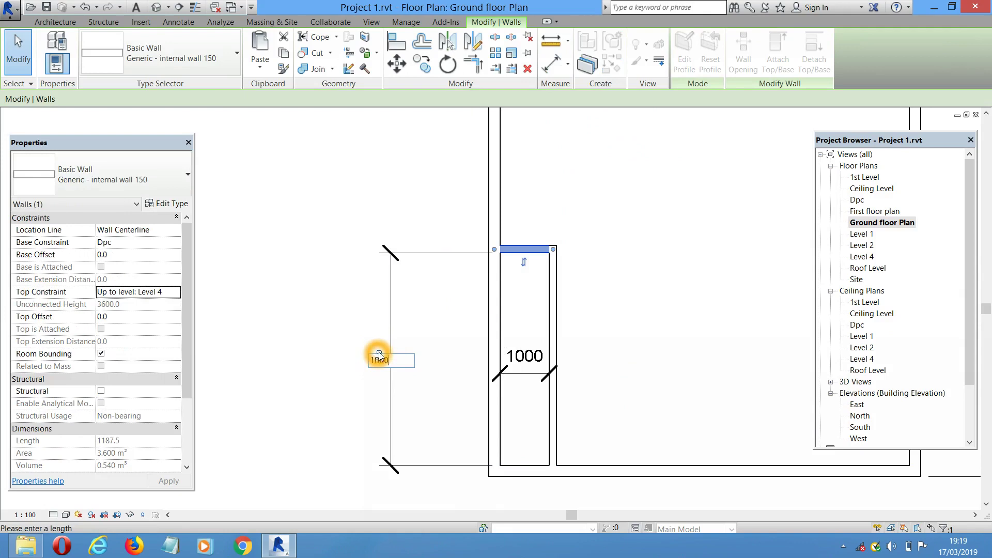
{"action": "left_click", "coordinate": [325, 316]}
Copy the corner room's vertical partition to the right, leaving a clear gap of about 1745 mm
{"action": "left_click", "coordinate": [680, 290]}
{"action": "middle_click_drag", "start_coordinate": [680, 290], "coordinate": [550, 198]}
{"action": "scroll", "coordinate": [452, 287], "scroll_direction": "up", "scroll_amount": 1}
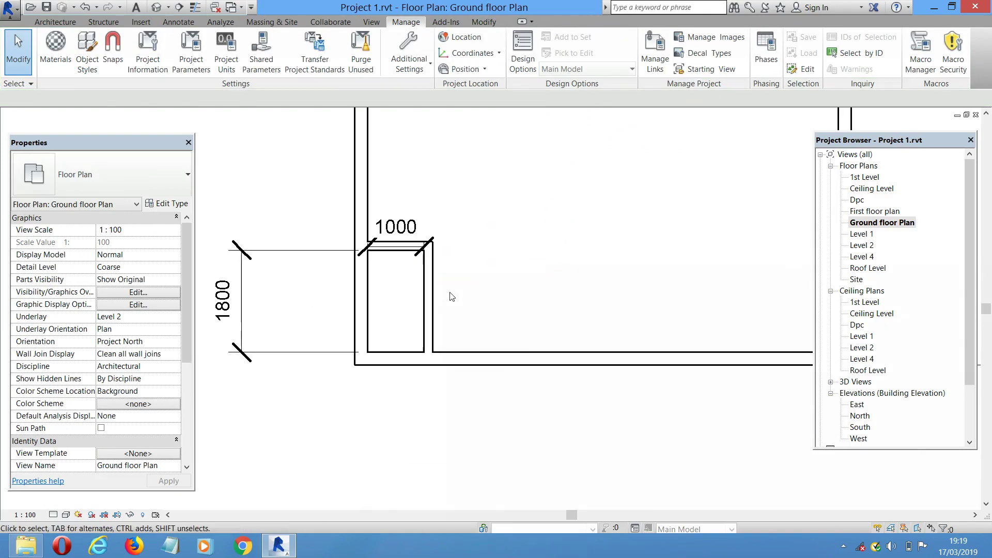
{"action": "left_click", "coordinate": [430, 297]}
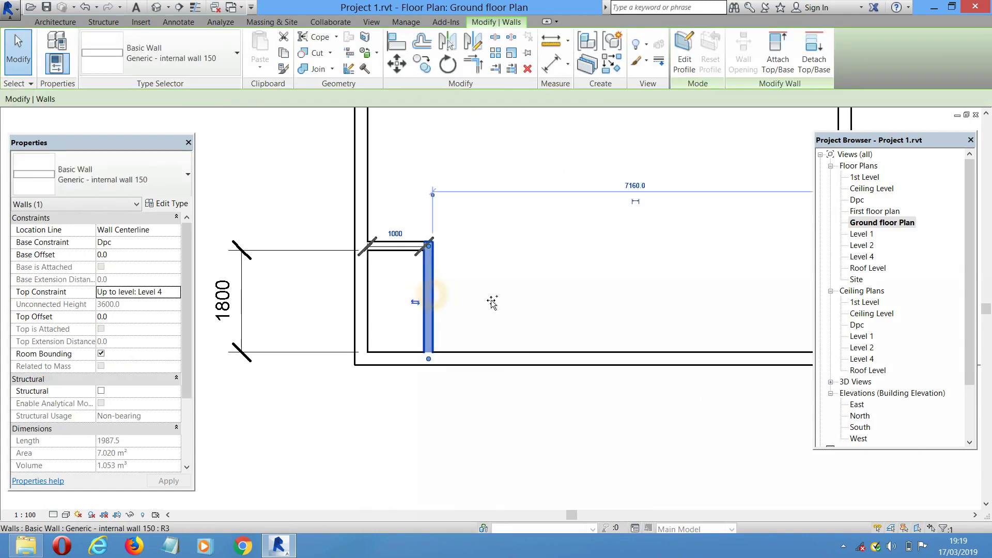
{"action": "left_click_drag", "start_coordinate": [538, 306], "coordinate": [543, 303], "text": "ctrl"}
{"action": "left_click", "coordinate": [672, 246]}
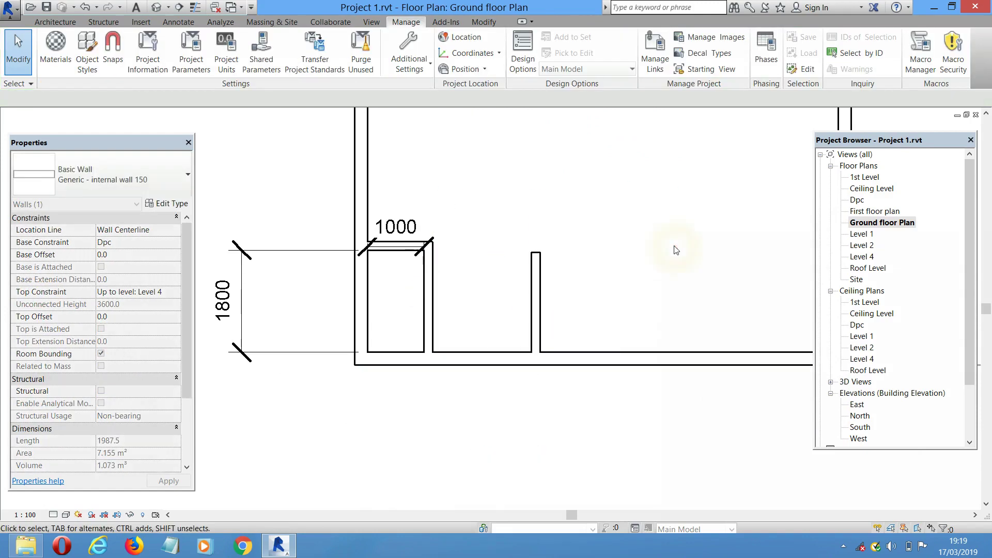
Trim/extend the horizontal partition and the copied wall to a corner, closing off a second room
{"action": "scroll", "coordinate": [398, 238], "scroll_direction": "up", "scroll_amount": 2}
{"action": "left_click", "coordinate": [399, 240]}
{"action": "left_click", "coordinate": [644, 325]}
{"action": "scroll", "coordinate": [683, 289], "scroll_direction": "down", "scroll_amount": 3}
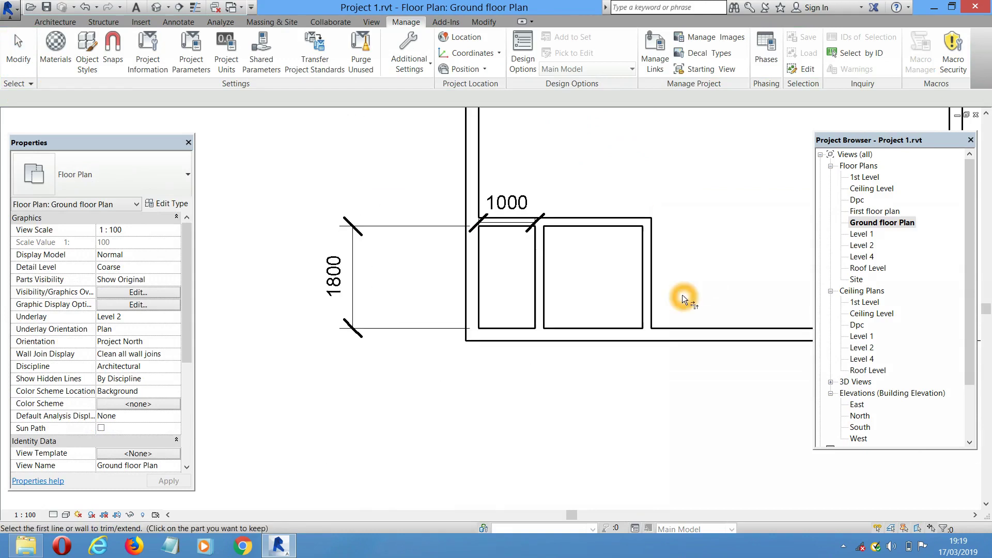
Place a chain dimension from the first vertical partition across both faces of the copied wall to the right external wall
{"action": "key", "text": "d"}
{"action": "key", "text": "i"}
{"action": "left_click", "coordinate": [540, 280]}
{"action": "left_click", "coordinate": [643, 282]}
{"action": "left_click", "coordinate": [651, 282]}
{"action": "scroll", "coordinate": [491, 282], "scroll_direction": "down", "scroll_amount": 1}
{"action": "scroll", "coordinate": [629, 270], "scroll_direction": "down", "scroll_amount": 4}
{"action": "left_click", "coordinate": [625, 265]}
{"action": "left_click", "coordinate": [554, 225]}
{"action": "scroll", "coordinate": [554, 224], "scroll_direction": "up", "scroll_amount": 3}
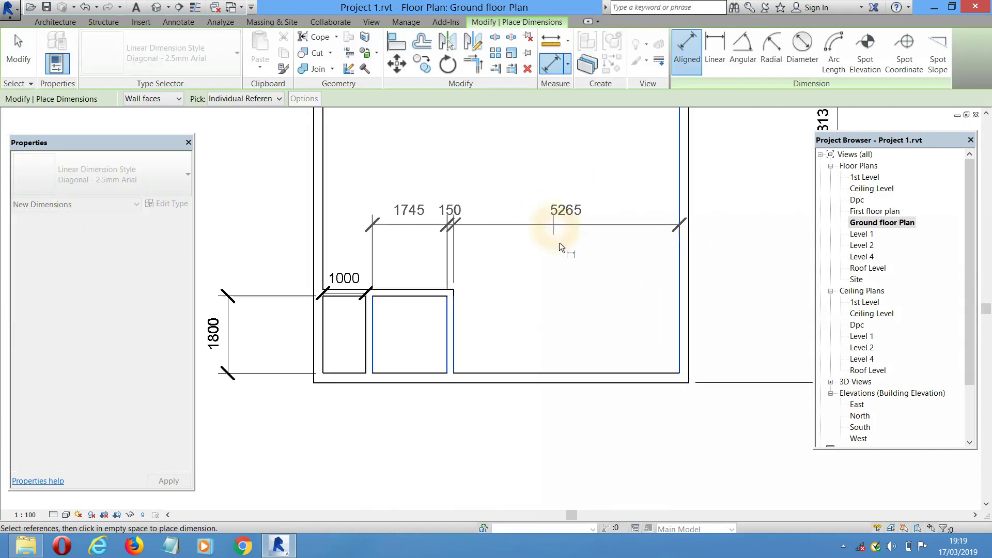
{"action": "left_click", "coordinate": [18, 50]}
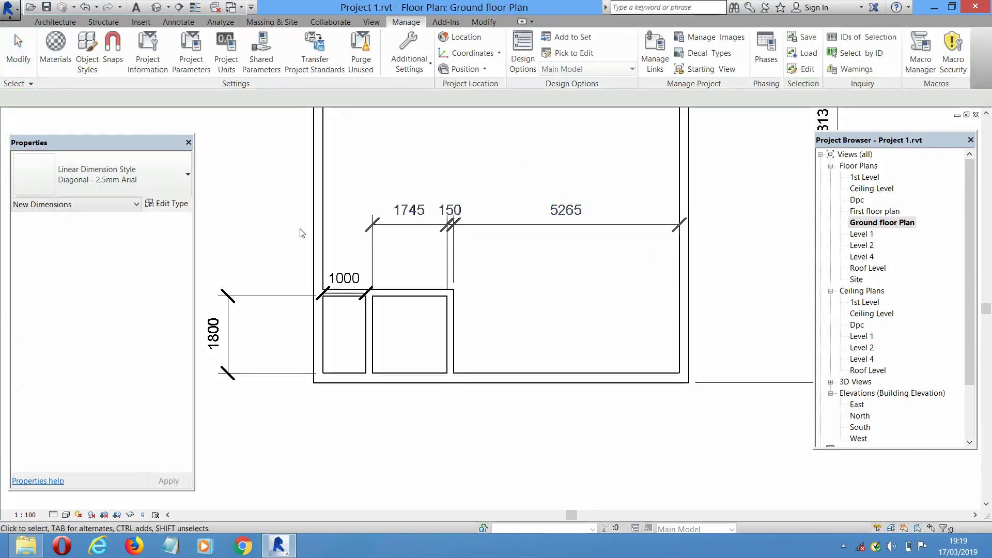
Set the distance between the copied partition and the right external wall to 5000 mm
{"action": "left_click", "coordinate": [454, 326]}
{"action": "left_click", "coordinate": [571, 212]}
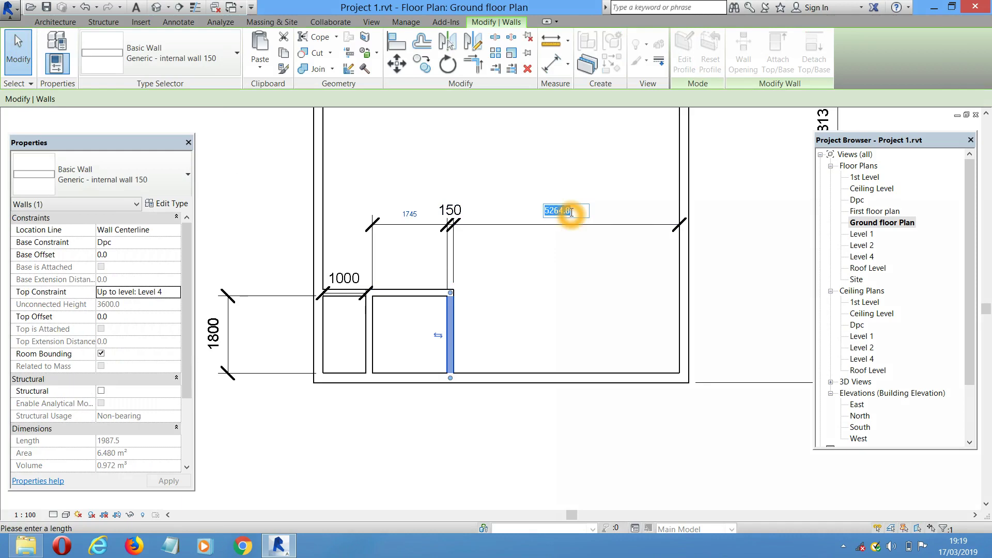
{"action": "left_click_drag", "start_coordinate": [571, 212], "coordinate": [549, 208]}
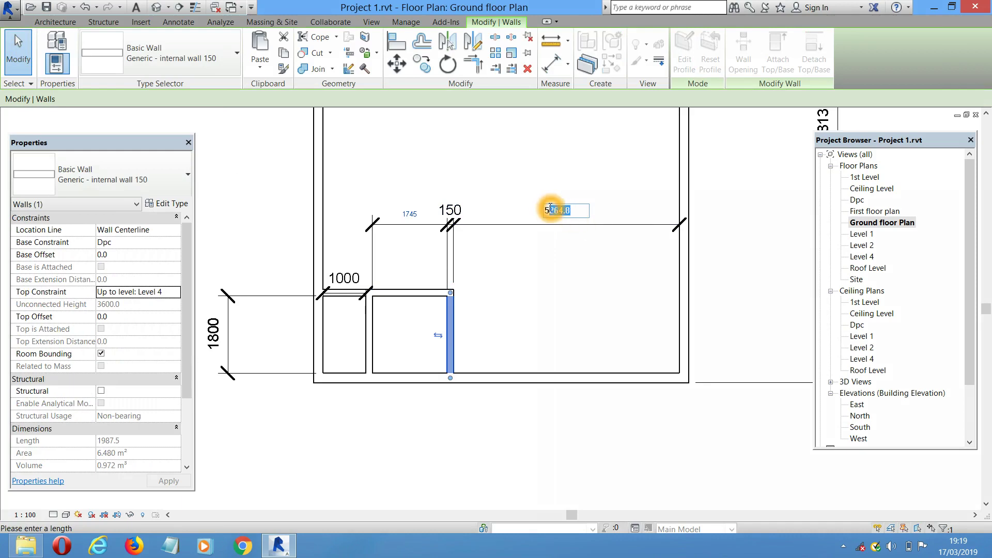
{"action": "type", "text": "000"}
{"action": "key", "text": "Return"}
{"action": "left_click", "coordinate": [577, 329]}
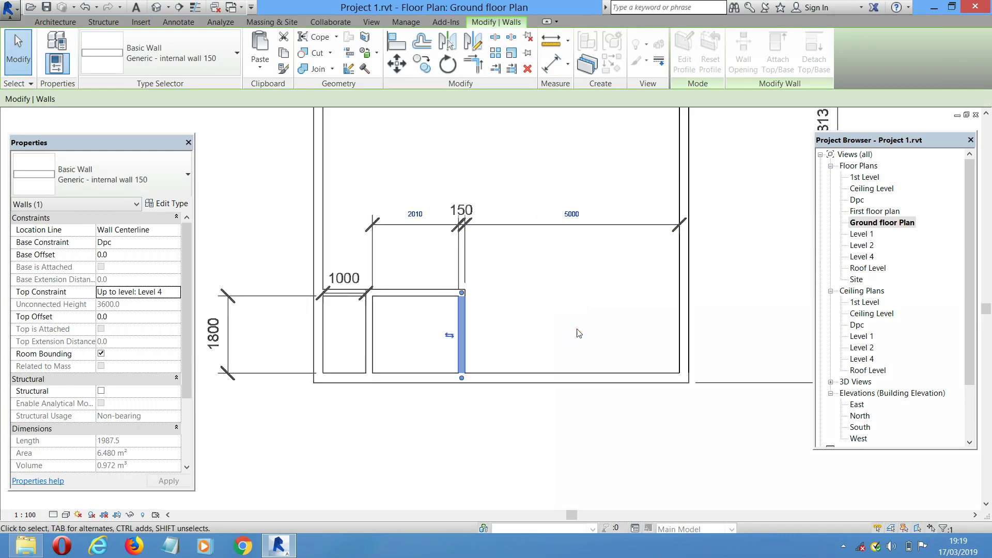
{"action": "middle_click_drag", "start_coordinate": [555, 303], "coordinate": [578, 295]}
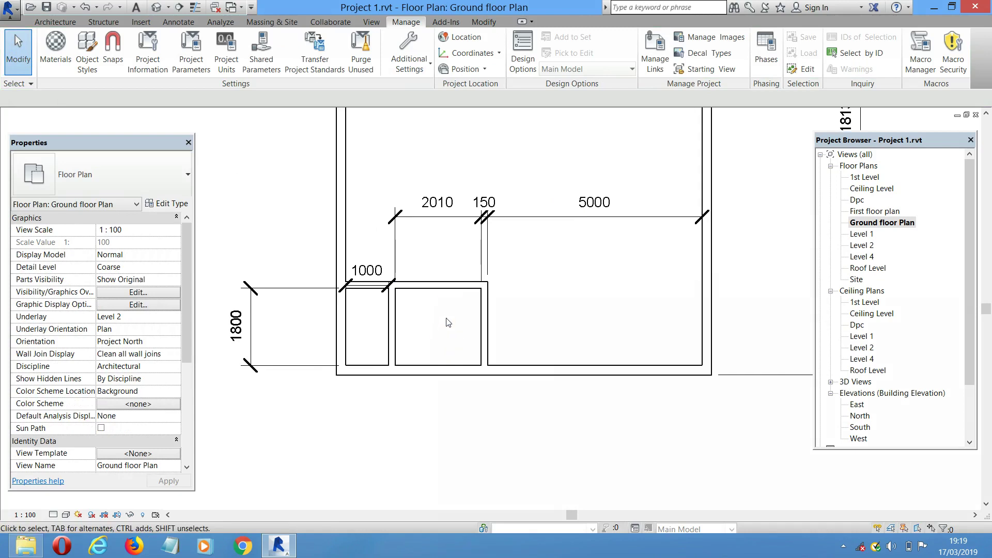
{"action": "scroll", "coordinate": [436, 215], "scroll_direction": "up", "scroll_amount": 1}
{"action": "scroll", "coordinate": [434, 215], "scroll_direction": "up", "scroll_amount": 2}
{"action": "middle_click_drag", "start_coordinate": [460, 299], "coordinate": [473, 315]}
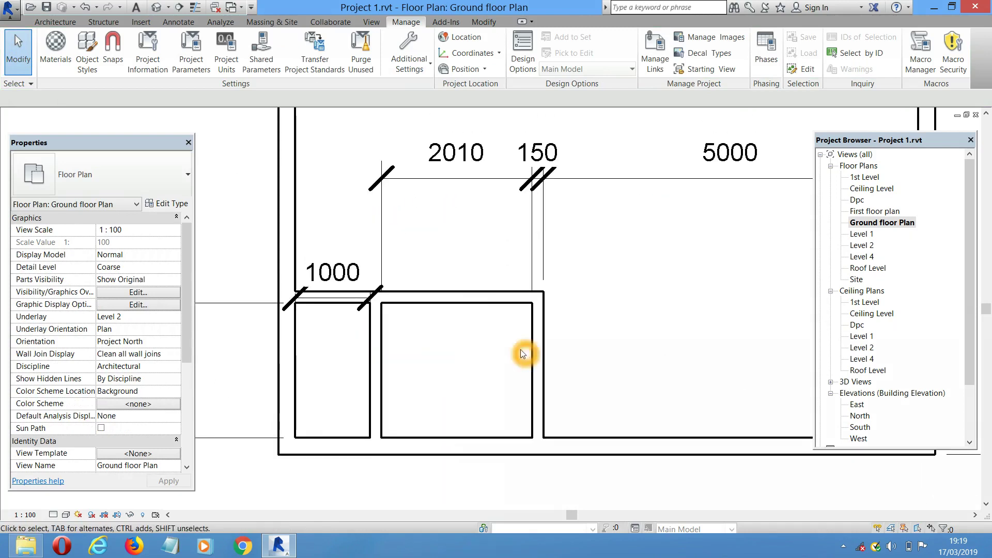
Copy the left external wall to the right, leaving a clear gap of about 2870 mm
{"action": "scroll", "coordinate": [517, 357], "scroll_direction": "down", "scroll_amount": 5}
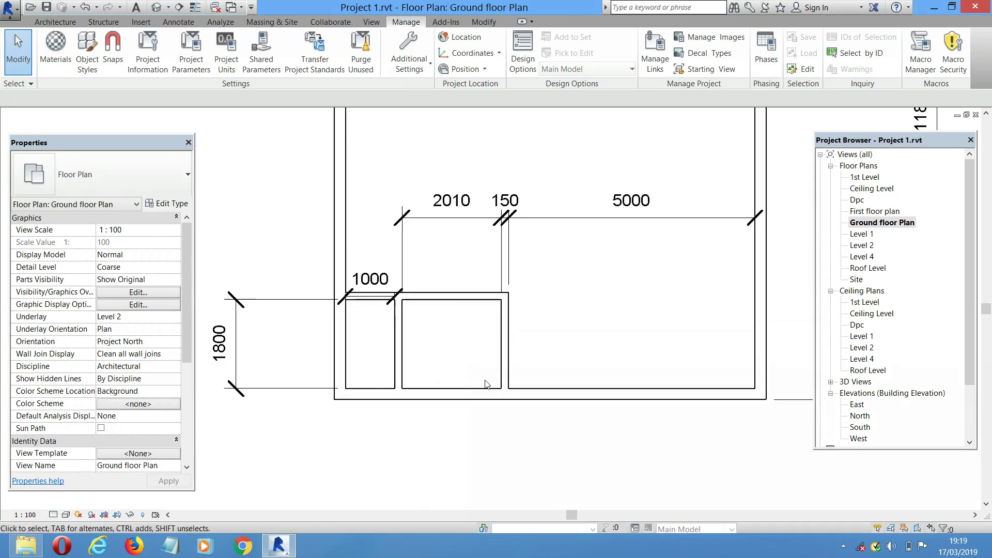
{"action": "middle_click_drag", "start_coordinate": [539, 355], "coordinate": [569, 352]}
{"action": "left_click", "coordinate": [435, 256]}
{"action": "mouse_move", "coordinate": [436, 256]}
{"action": "left_mouse_down"}
{"action": "mouse_move", "coordinate": [516, 273]}
{"action": "mouse_move", "coordinate": [509, 239]}
{"action": "mouse_move", "coordinate": [507, 254]}
{"action": "left_mouse_up"}
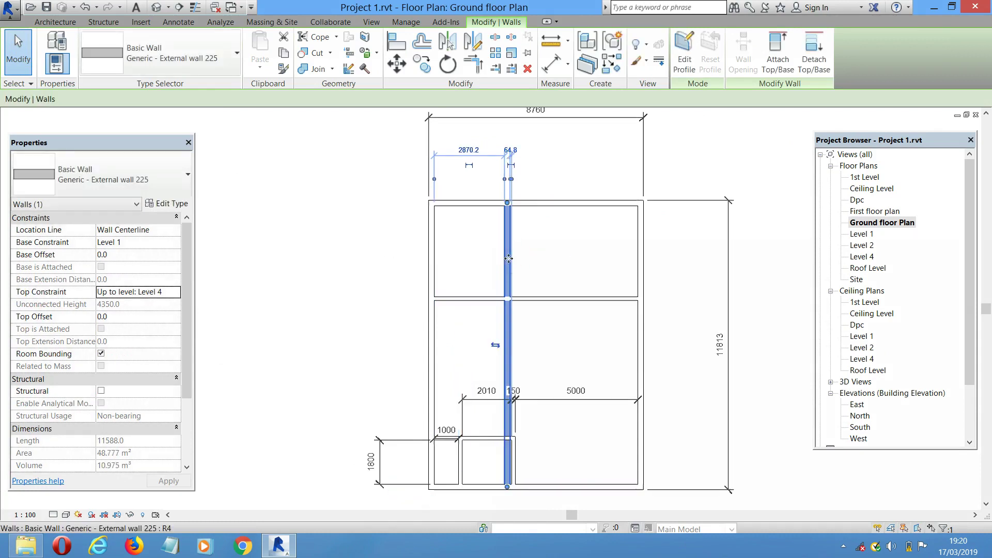
{"action": "key", "text": "Escape"}
Draw a vertical 150 mm internal wall through the upper-right room, about 985 mm from the copied external wall
{"action": "scroll", "coordinate": [553, 290], "scroll_direction": "up", "scroll_amount": 2}
{"action": "left_click", "coordinate": [553, 308]}
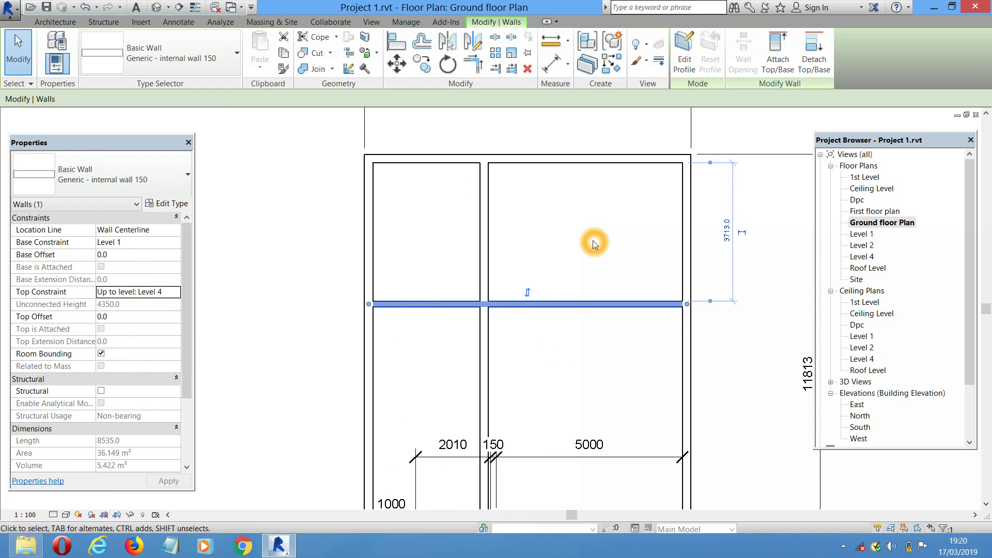
{"action": "key", "text": "w"}
{"action": "key", "text": "a"}
{"action": "left_click", "coordinate": [527, 304]}
{"action": "left_click", "coordinate": [527, 159]}
{"action": "key", "text": "Escape"}
{"action": "key", "text": "Escape"}
{"action": "scroll", "coordinate": [533, 252], "scroll_direction": "up", "scroll_amount": 2}
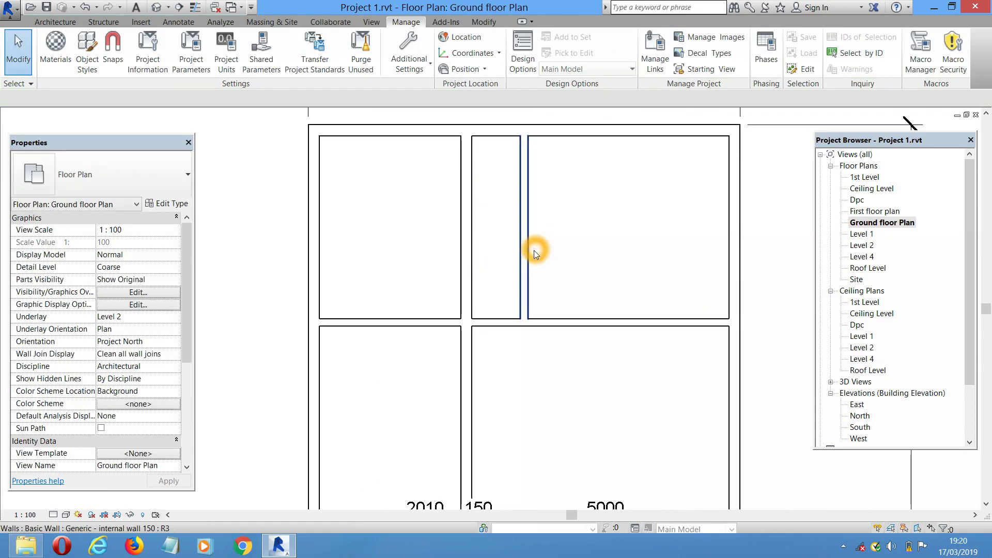
Place a chain dimension across the upper rooms, from the left external wall over both faces of each vertical wall to the right external wall
{"action": "key", "text": "d"}
{"action": "key", "text": "i"}
{"action": "scroll", "coordinate": [316, 203], "scroll_direction": "up", "scroll_amount": 1}
{"action": "left_click", "coordinate": [318, 209]}
{"action": "scroll", "coordinate": [489, 231], "scroll_direction": "up", "scroll_amount": 2}
{"action": "left_click", "coordinate": [500, 233]}
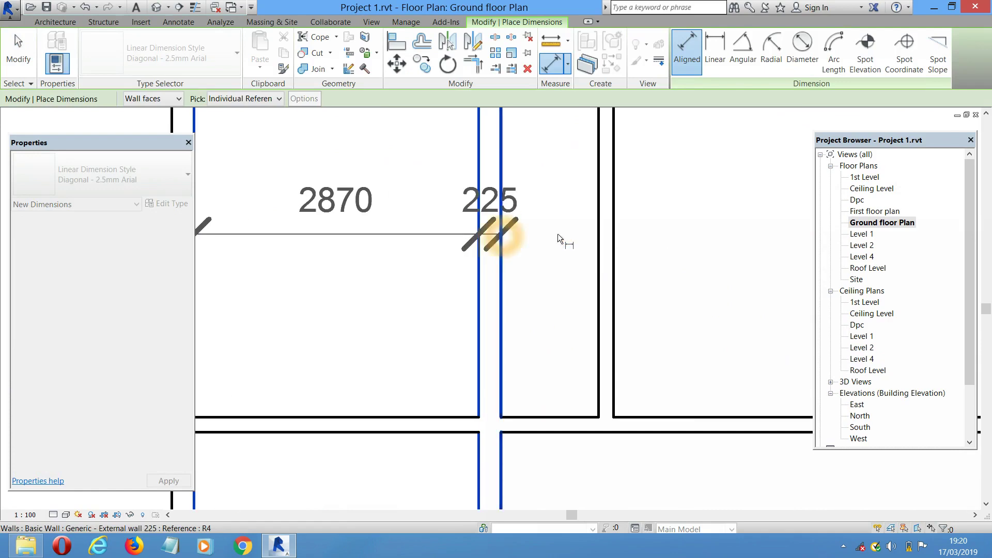
{"action": "left_click", "coordinate": [598, 241]}
{"action": "scroll", "coordinate": [594, 243], "scroll_direction": "down", "scroll_amount": 3}
{"action": "scroll", "coordinate": [611, 250], "scroll_direction": "up", "scroll_amount": 2}
{"action": "scroll", "coordinate": [603, 240], "scroll_direction": "down", "scroll_amount": 3}
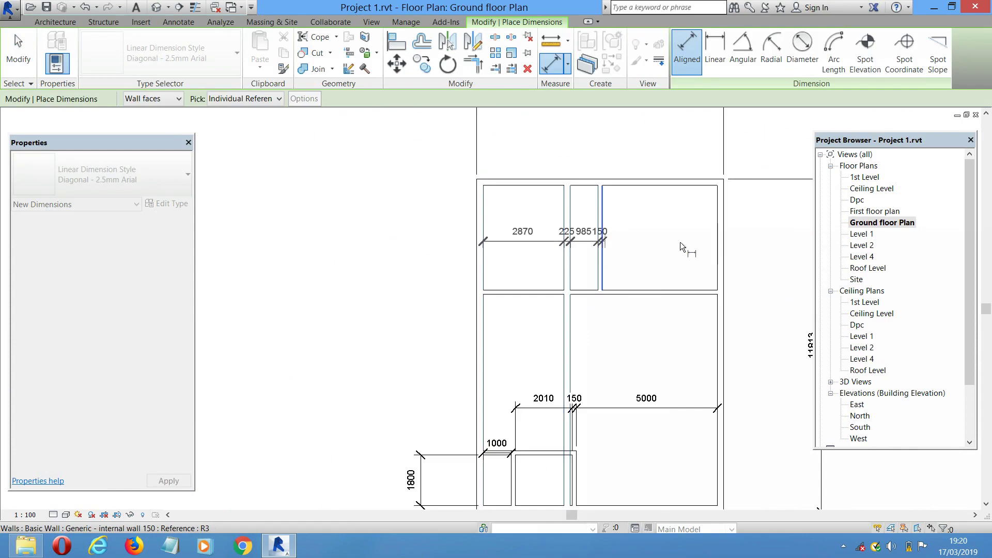
{"action": "left_click", "coordinate": [717, 252]}
{"action": "left_click", "coordinate": [686, 241]}
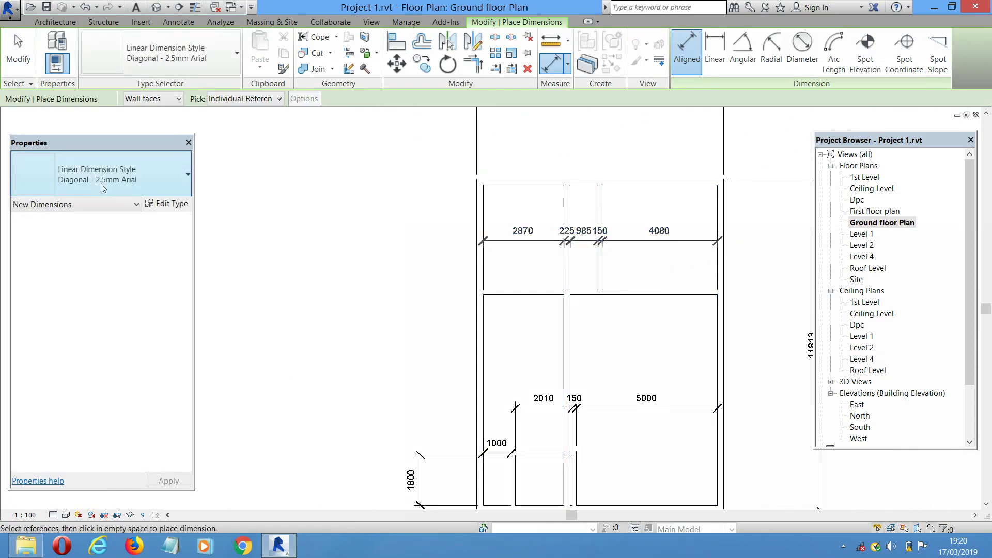
{"action": "key", "text": "Escape"}
{"action": "key", "text": "Escape"}
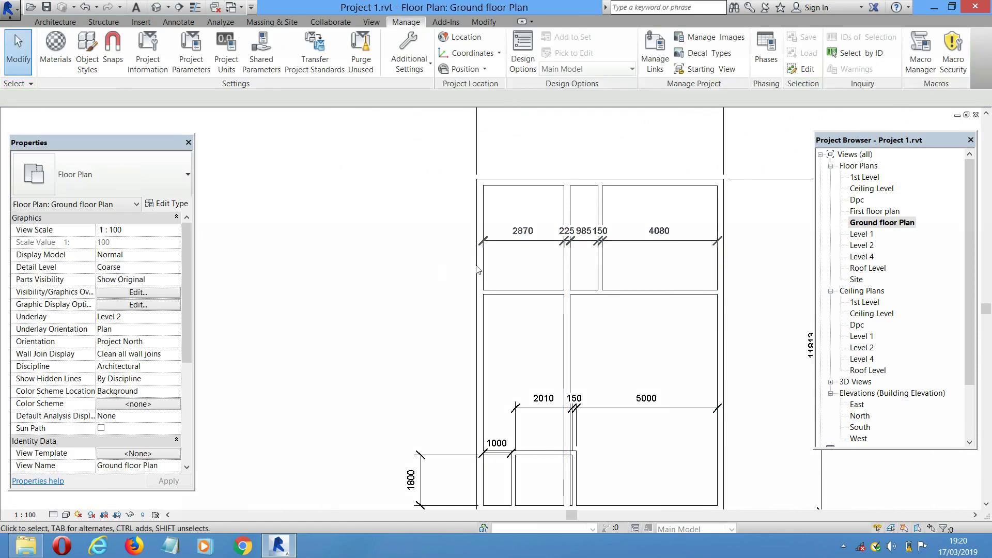
Select the whole plan and filter the selection so that only the dimensions stay selected, leaving out the walls
{"action": "scroll", "coordinate": [517, 243], "scroll_direction": "down", "scroll_amount": 4}
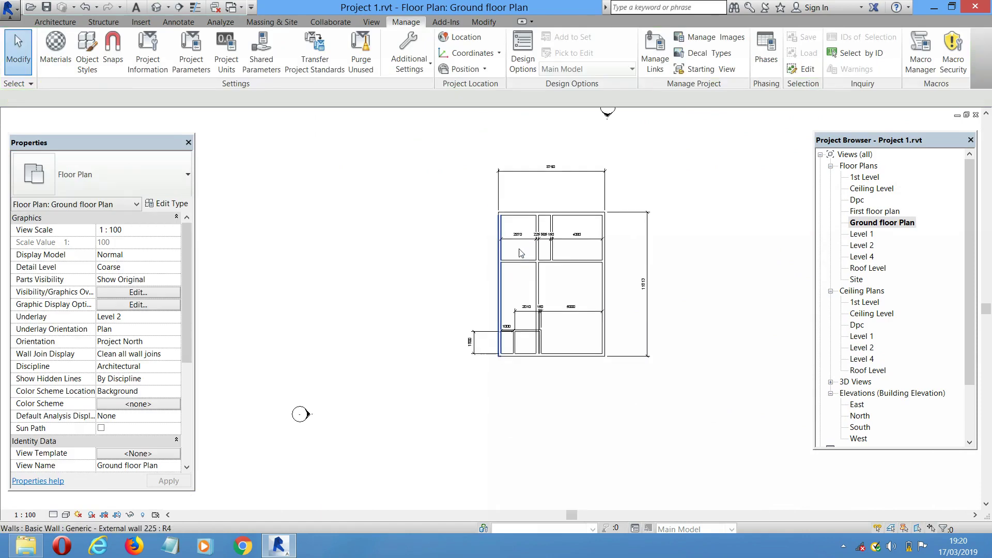
{"action": "left_click_drag", "start_coordinate": [390, 139], "coordinate": [764, 439]}
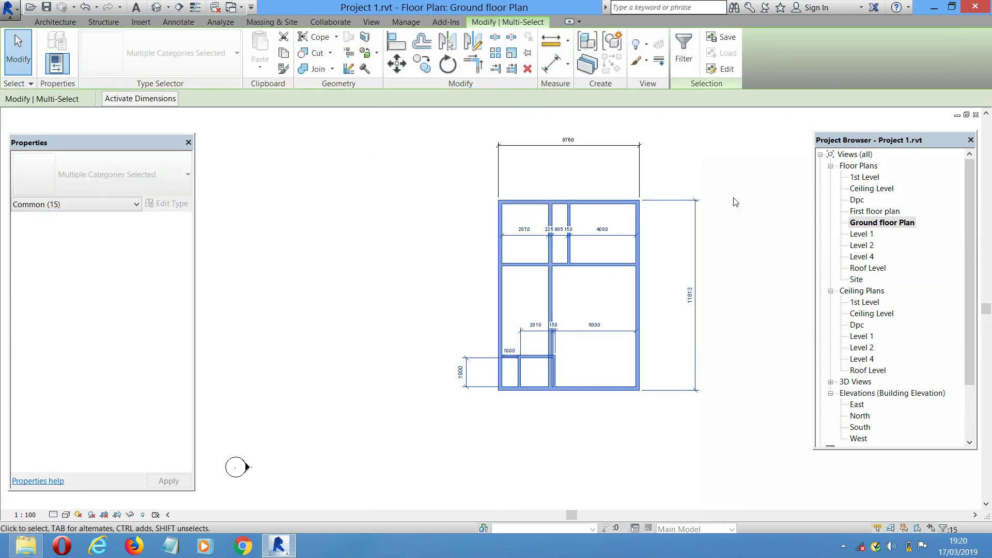
{"action": "left_click", "coordinate": [685, 57]}
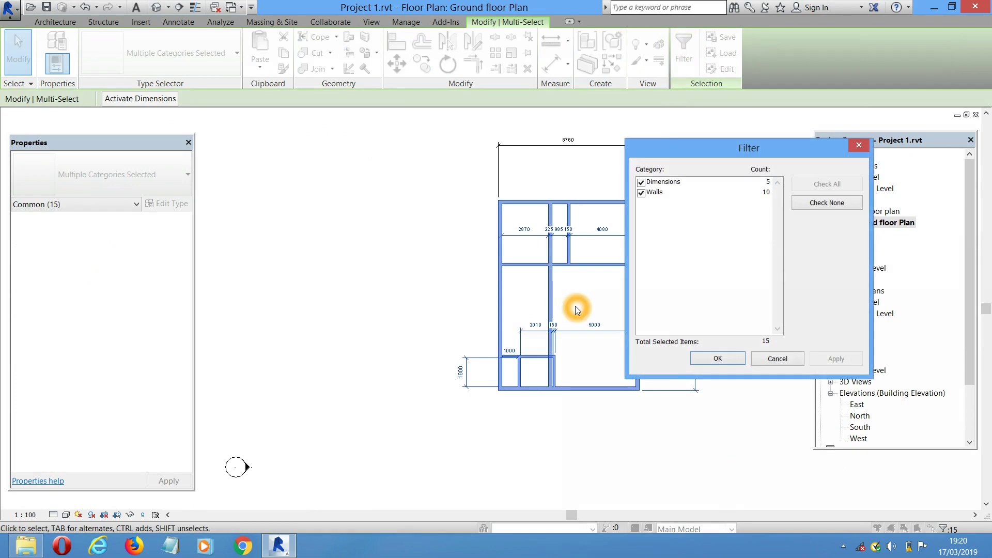
{"action": "left_click", "coordinate": [641, 193]}
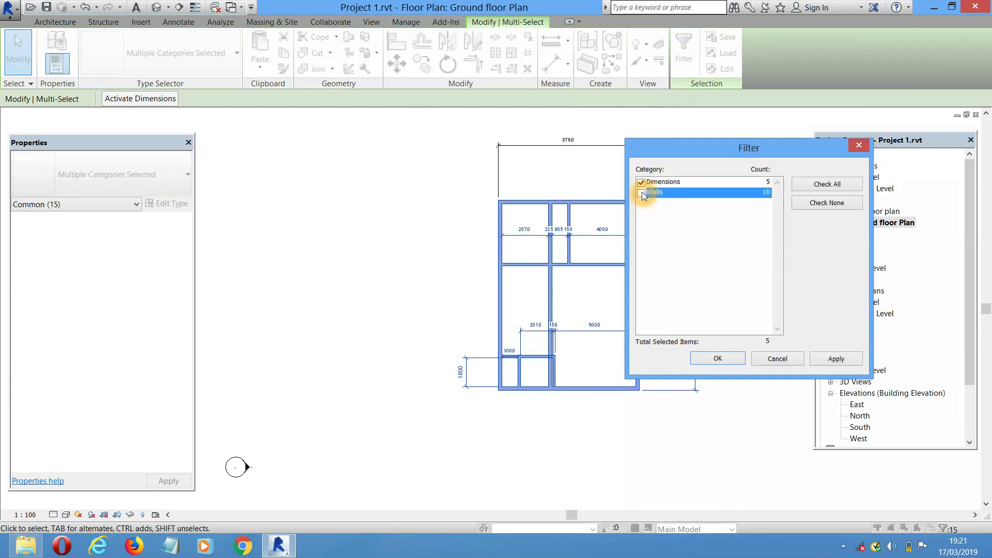
{"action": "left_click", "coordinate": [717, 359]}
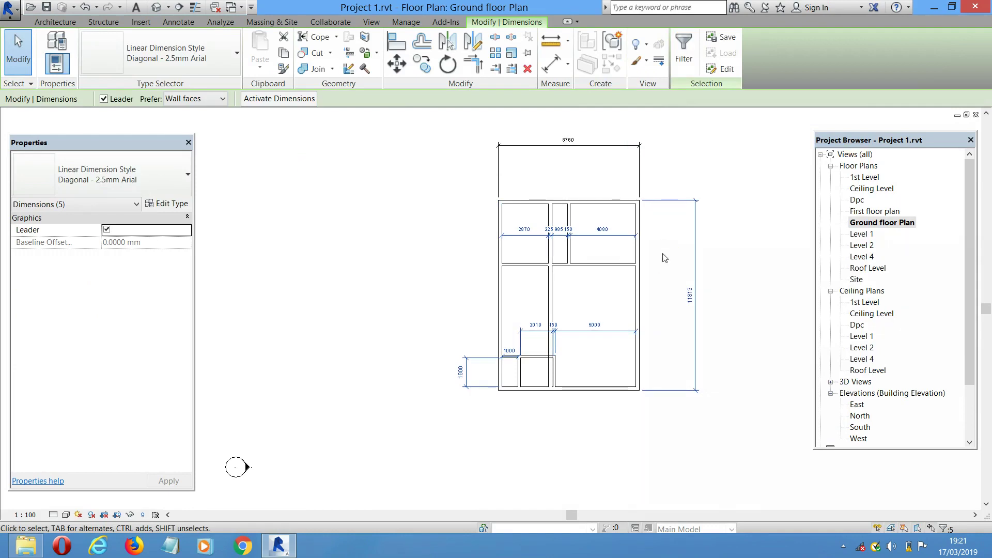
Change the type of the selected dimensions to the Room Dimension style
{"action": "left_click", "coordinate": [129, 173]}
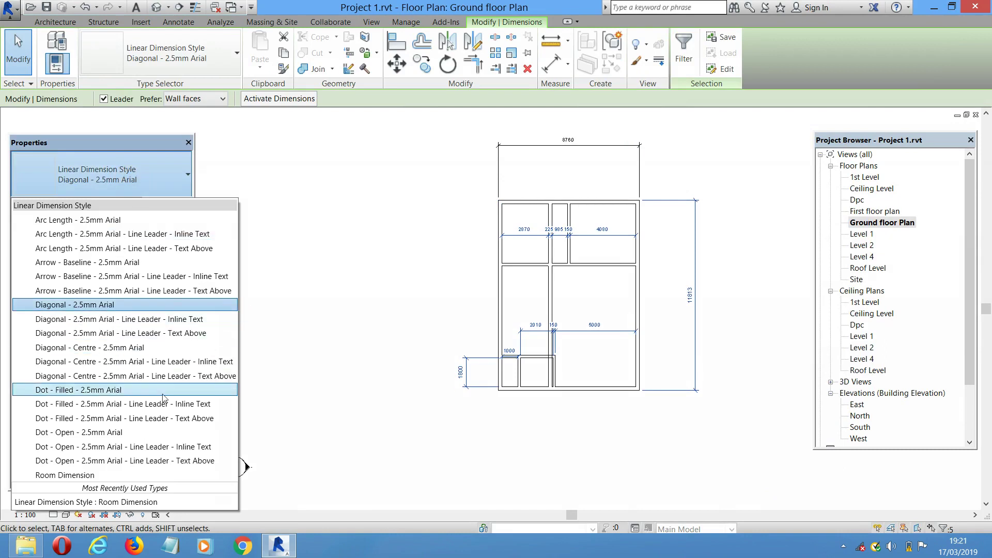
{"action": "left_click", "coordinate": [114, 223]}
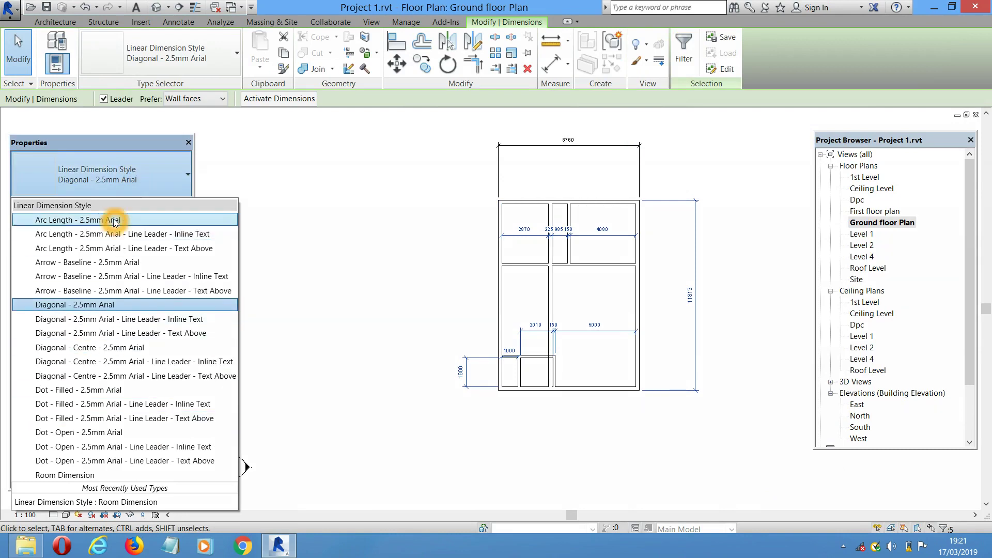
{"action": "left_click", "coordinate": [169, 492]}
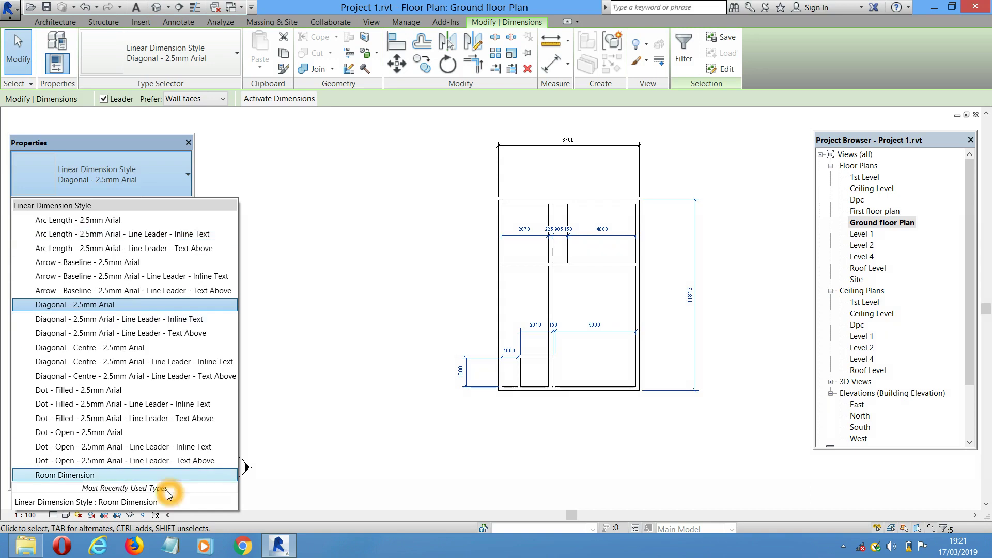
{"action": "left_click", "coordinate": [65, 475]}
{"action": "left_click", "coordinate": [329, 308]}
Set the clear distance between the left external wall and its copy to 3000 mm
{"action": "scroll", "coordinate": [527, 276], "scroll_direction": "up", "scroll_amount": 2}
{"action": "scroll", "coordinate": [591, 209], "scroll_direction": "up", "scroll_amount": 2}
{"action": "scroll", "coordinate": [480, 253], "scroll_direction": "down", "scroll_amount": 2}
{"action": "left_click", "coordinate": [477, 246]}
{"action": "scroll", "coordinate": [489, 230], "scroll_direction": "up", "scroll_amount": 3}
{"action": "left_click", "coordinate": [489, 257]}
{"action": "left_click", "coordinate": [425, 216]}
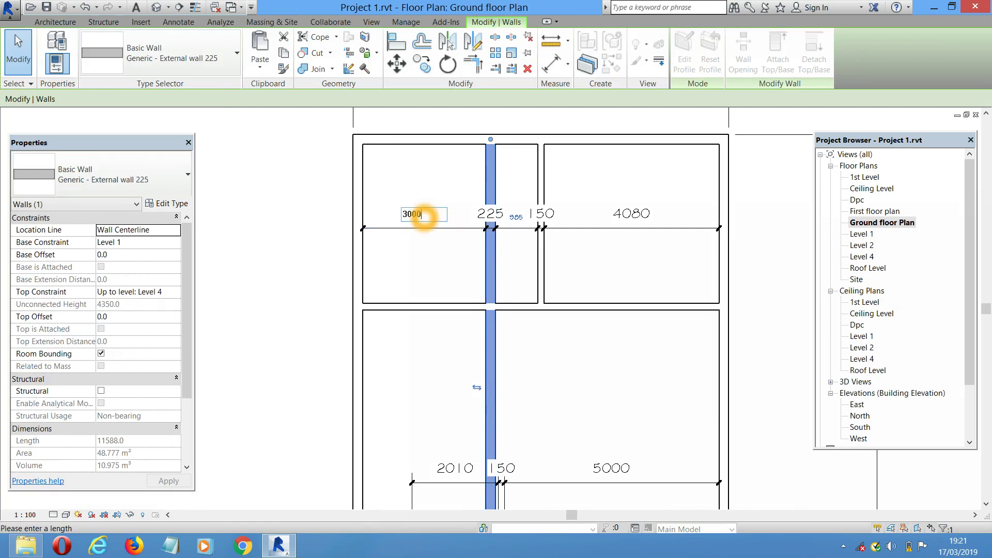
{"action": "type", "text": "3000"}
{"action": "key", "text": "Return"}
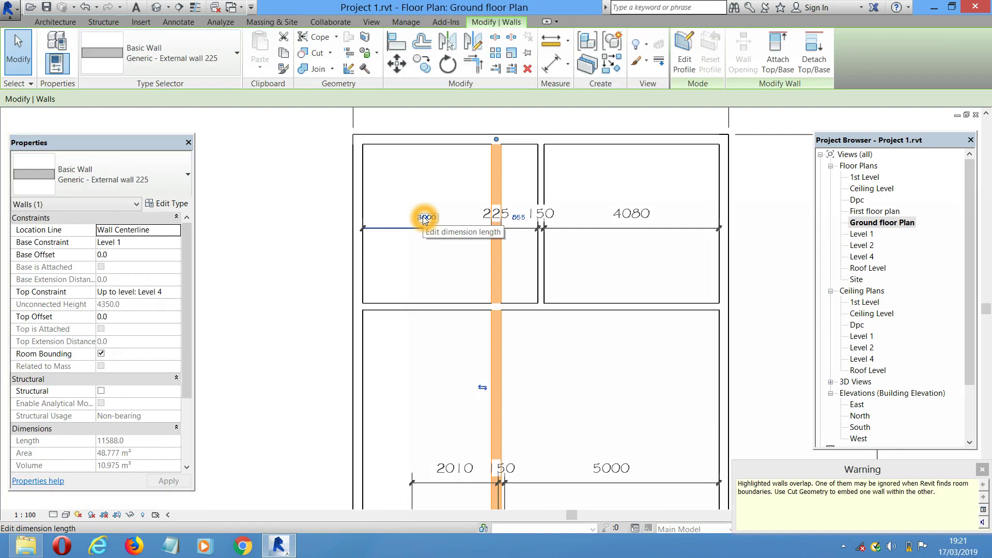
{"action": "left_click", "coordinate": [550, 401]}
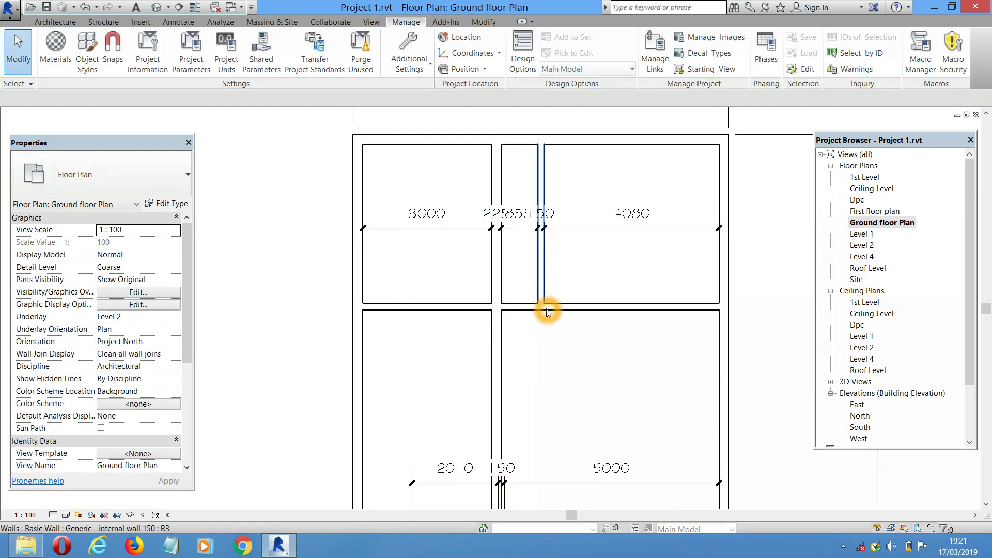
Trim the copied external wall at the horizontal partition, keeping only its part between the upper rooms
{"action": "key", "text": "t"}
{"action": "key", "text": "r"}
{"action": "scroll", "coordinate": [531, 320], "scroll_direction": "up", "scroll_amount": 1}
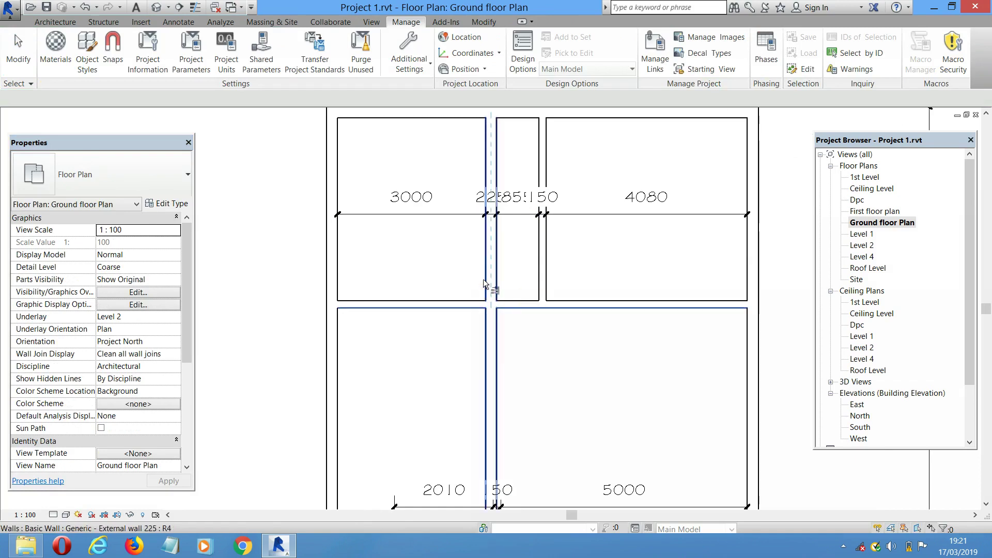
{"action": "left_click", "coordinate": [488, 267]}
{"action": "scroll", "coordinate": [572, 393], "scroll_direction": "down", "scroll_amount": 2}
{"action": "key", "text": "Escape"}
Set the clear distance between the trimmed wall and the vertical internal partition beside it to 900 mm
{"action": "scroll", "coordinate": [561, 351], "scroll_direction": "up", "scroll_amount": 3}
{"action": "left_click", "coordinate": [546, 223]}
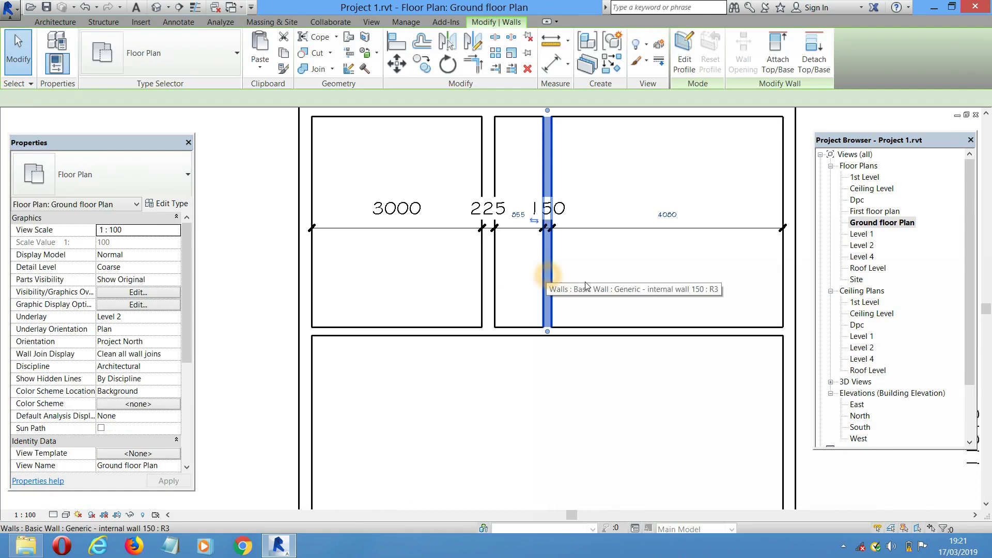
{"action": "left_click", "coordinate": [518, 214]}
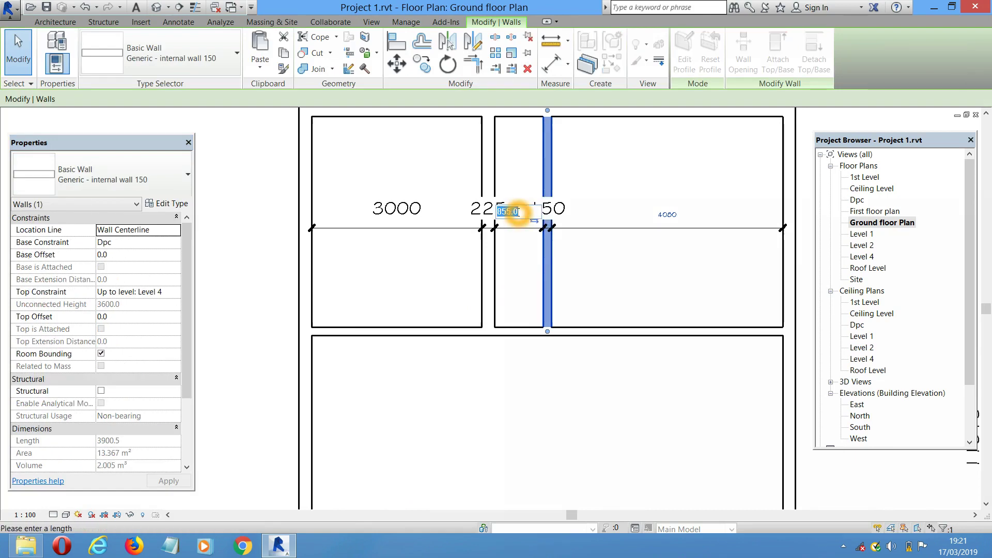
{"action": "type", "text": "900"}
{"action": "key", "text": "Return"}
{"action": "left_click", "coordinate": [583, 269]}
Copy the vertical internal partition twice to the right, dividing the upper-right room into three spaces
{"action": "scroll", "coordinate": [579, 267], "scroll_direction": "down", "scroll_amount": 2}
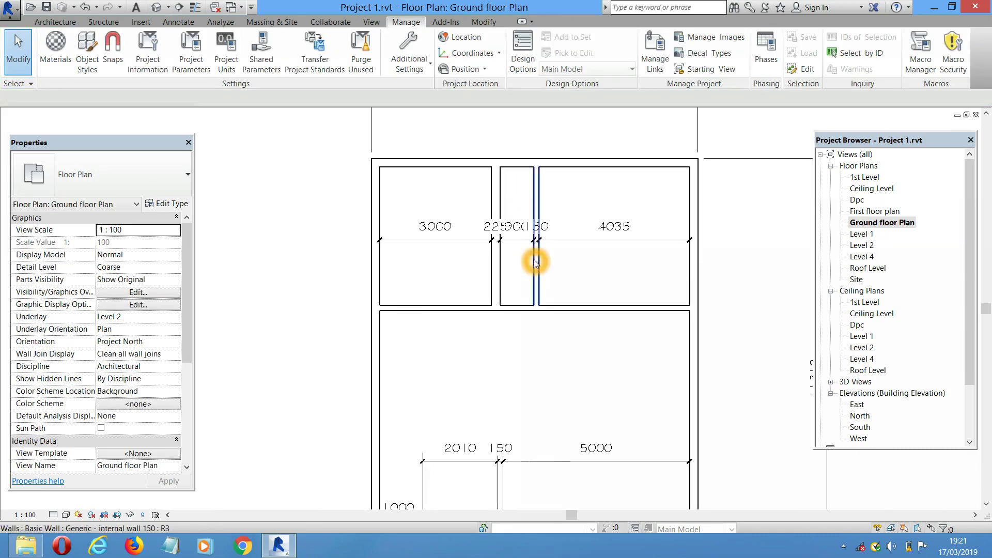
{"action": "left_click_drag", "start_coordinate": [538, 262], "coordinate": [587, 266]}
{"action": "left_click", "coordinate": [633, 347]}
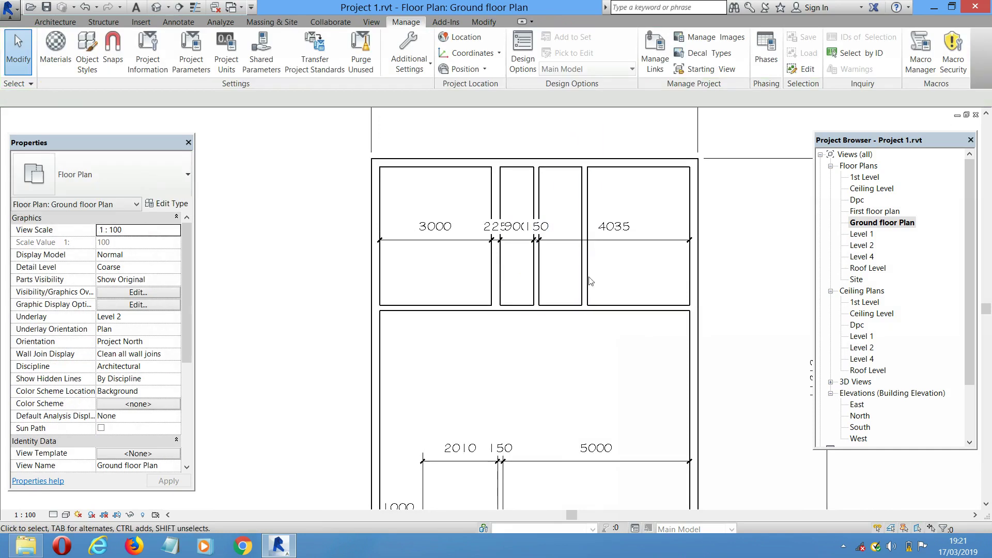
{"action": "left_click", "coordinate": [583, 265]}
{"action": "left_click_drag", "start_coordinate": [583, 265], "coordinate": [626, 266]}
{"action": "left_click", "coordinate": [684, 344]}
Edit the witness lines of the upper chain dimension to include both faces of the two copied partitions
{"action": "scroll", "coordinate": [633, 225], "scroll_direction": "up", "scroll_amount": 3}
{"action": "left_click", "coordinate": [643, 236]}
{"action": "left_click", "coordinate": [682, 59]}
{"action": "left_click", "coordinate": [625, 263]}
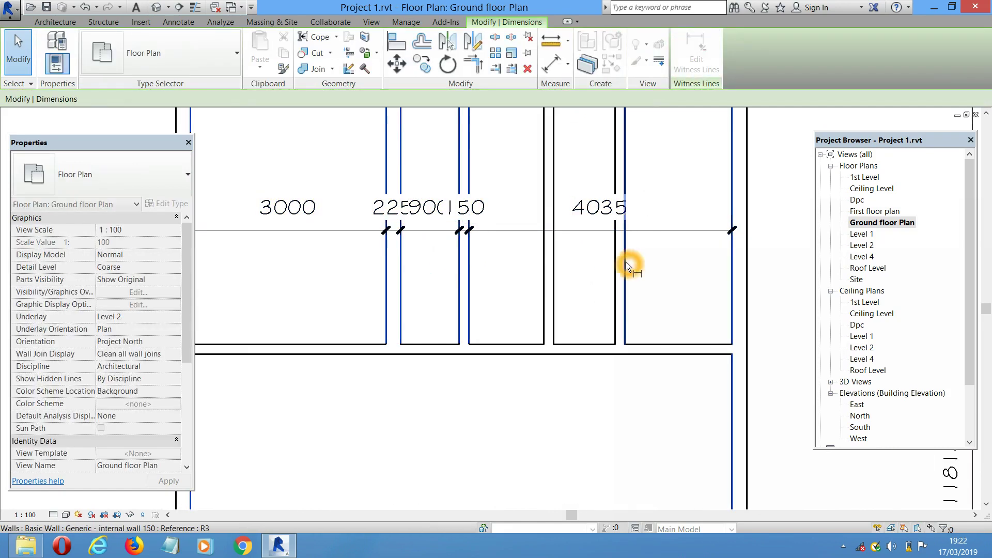
{"action": "left_click", "coordinate": [615, 289]}
{"action": "left_click", "coordinate": [557, 267]}
{"action": "left_click", "coordinate": [545, 283]}
{"action": "left_click", "coordinate": [514, 283]}
{"action": "scroll", "coordinate": [538, 297], "scroll_direction": "down", "scroll_amount": 1}
{"action": "left_click", "coordinate": [650, 299]}
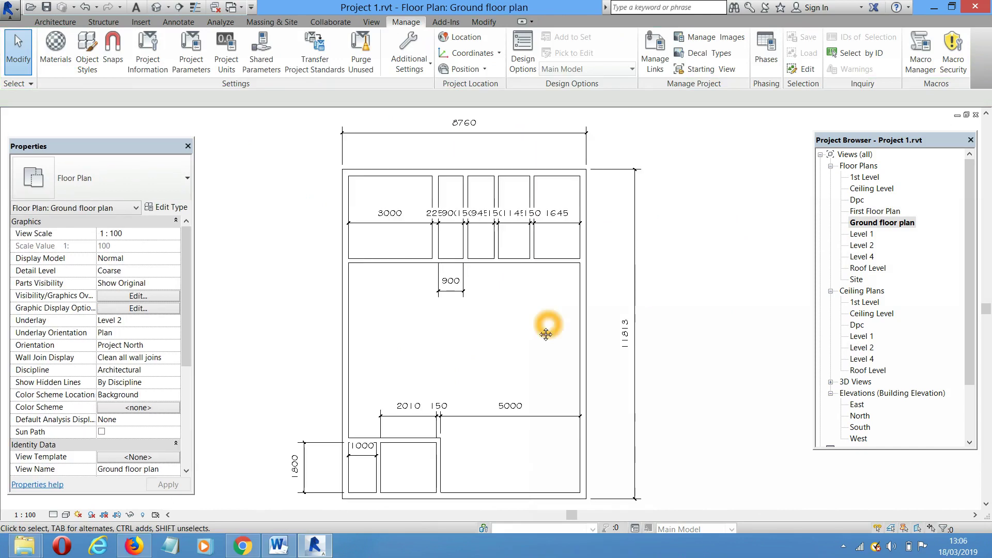
{"action": "scroll", "coordinate": [592, 314], "scroll_direction": "down", "scroll_amount": 1}
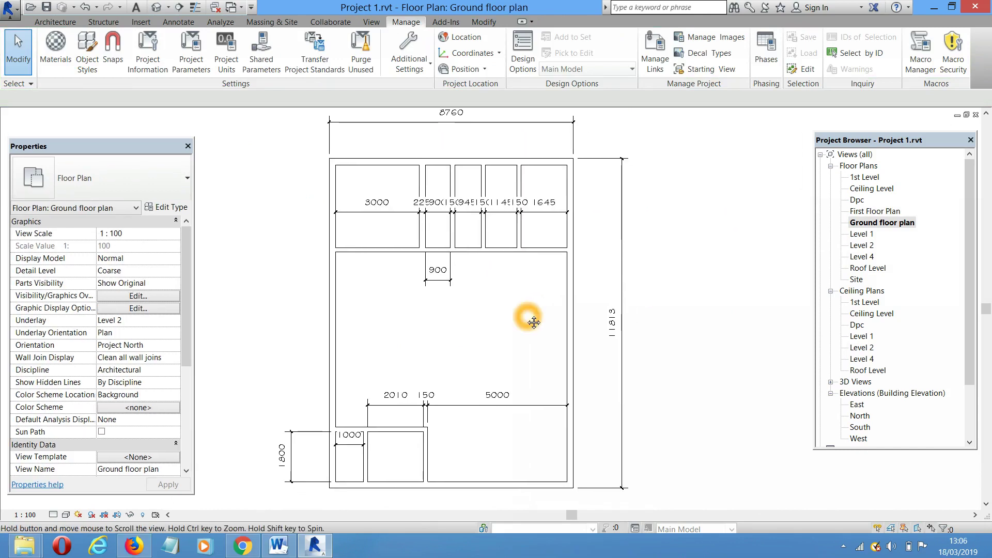
{"action": "middle_click_drag", "start_coordinate": [526, 315], "coordinate": [523, 326]}
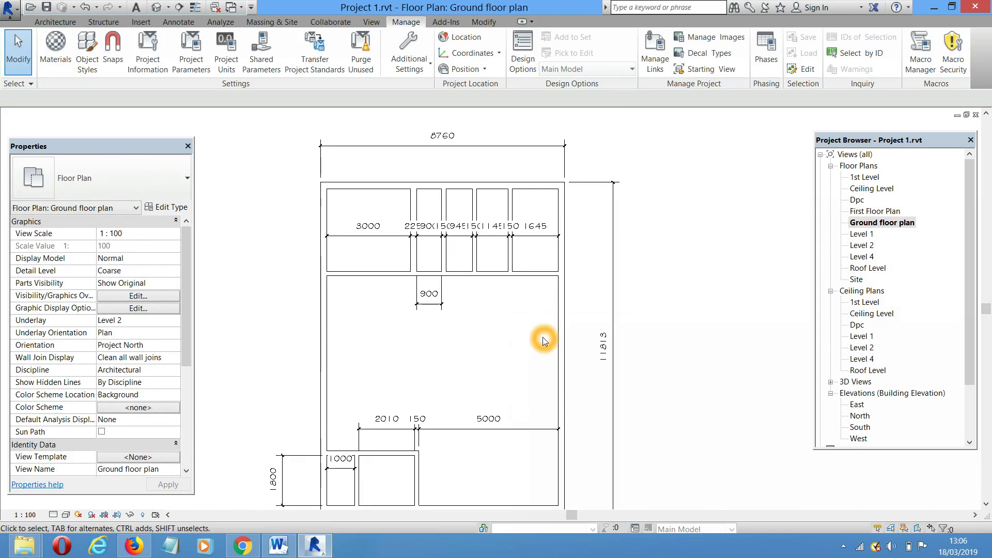
{"action": "mouse_move", "coordinate": [569, 340]}
{"action": "middle_mouse_down"}
{"action": "mouse_move", "coordinate": [560, 323]}
{"action": "mouse_move", "coordinate": [564, 331]}
{"action": "middle_mouse_up"}
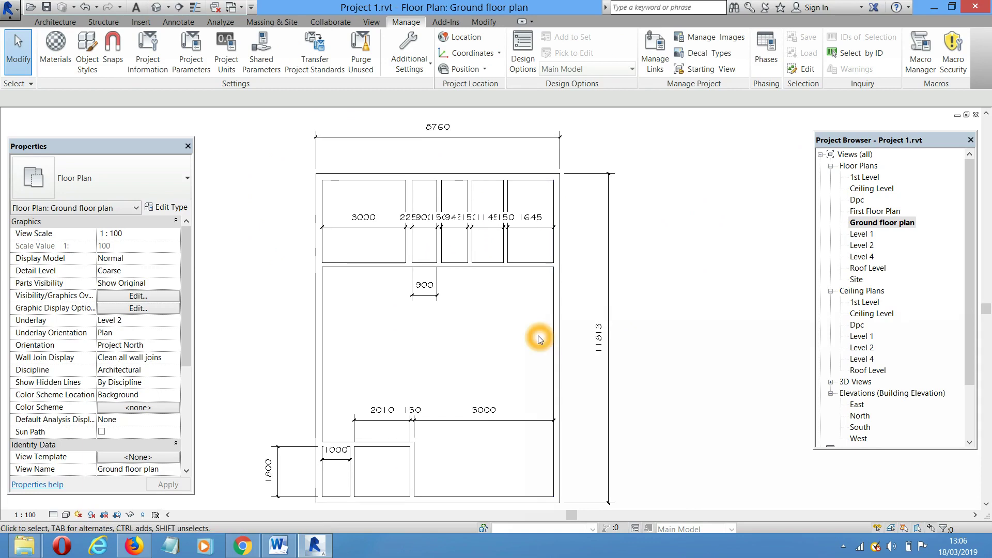
{"action": "scroll", "coordinate": [522, 193], "scroll_direction": "up", "scroll_amount": 1}
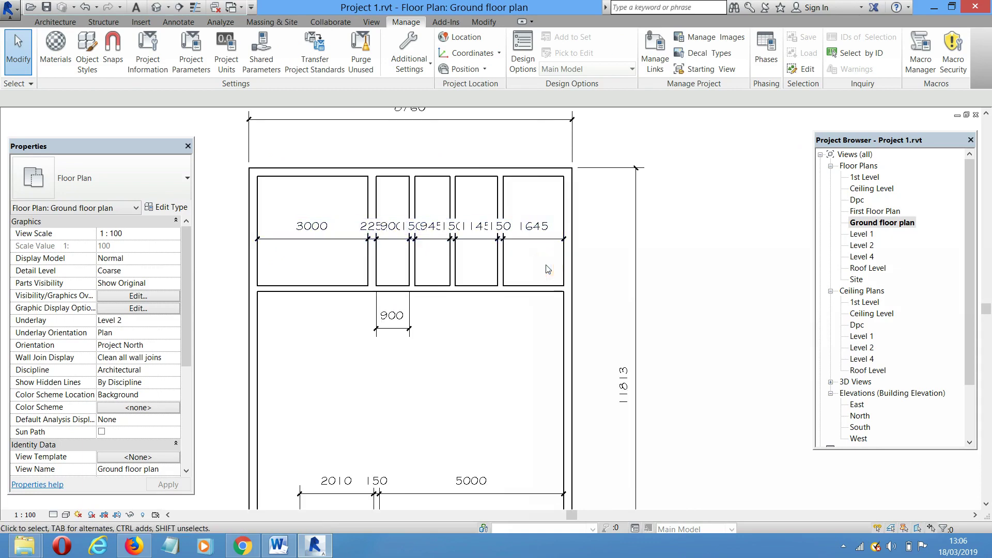
{"action": "scroll", "coordinate": [545, 261], "scroll_direction": "down", "scroll_amount": 1}
{"action": "key", "text": "d"}
{"action": "key", "text": "i"}
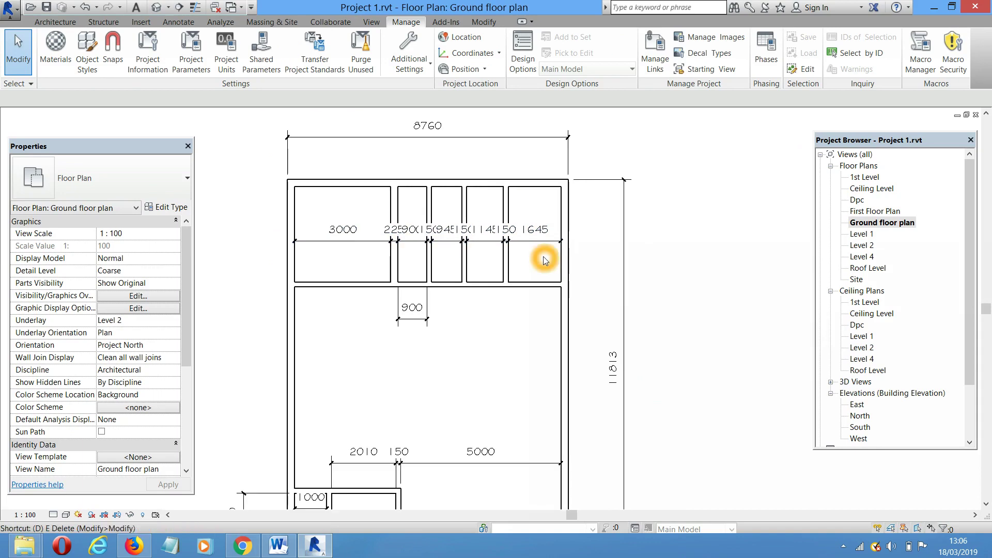
{"action": "scroll", "coordinate": [543, 253], "scroll_direction": "down", "scroll_amount": 3}
{"action": "scroll", "coordinate": [528, 206], "scroll_direction": "up", "scroll_amount": 3}
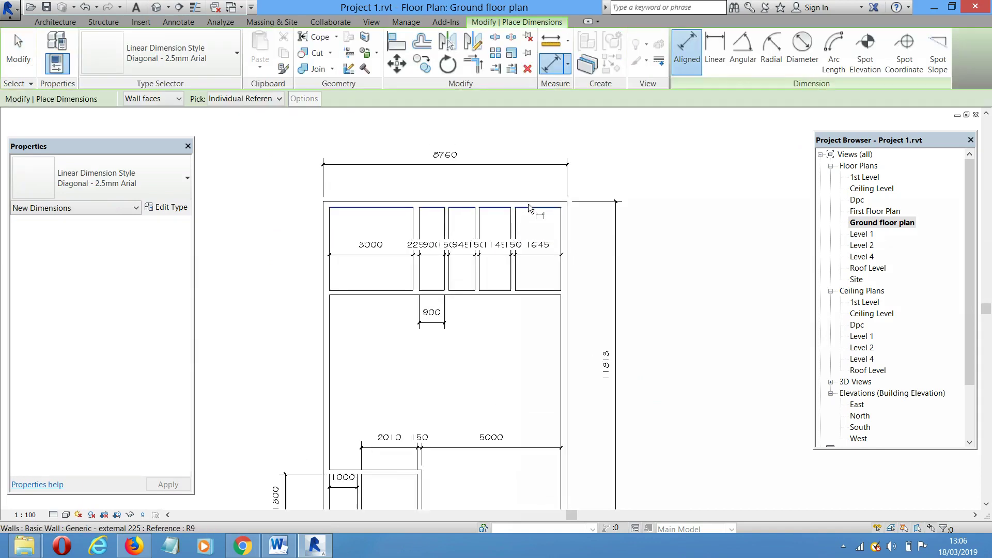
{"action": "scroll", "coordinate": [538, 203], "scroll_direction": "up", "scroll_amount": 2}
{"action": "scroll", "coordinate": [538, 225], "scroll_direction": "down", "scroll_amount": 2}
{"action": "key", "text": "Escape"}
{"action": "key", "text": "Escape"}
Set the overall vertical dimension of the building to 12538 mm by repositioning the upper external wall
{"action": "left_click", "coordinate": [535, 203]}
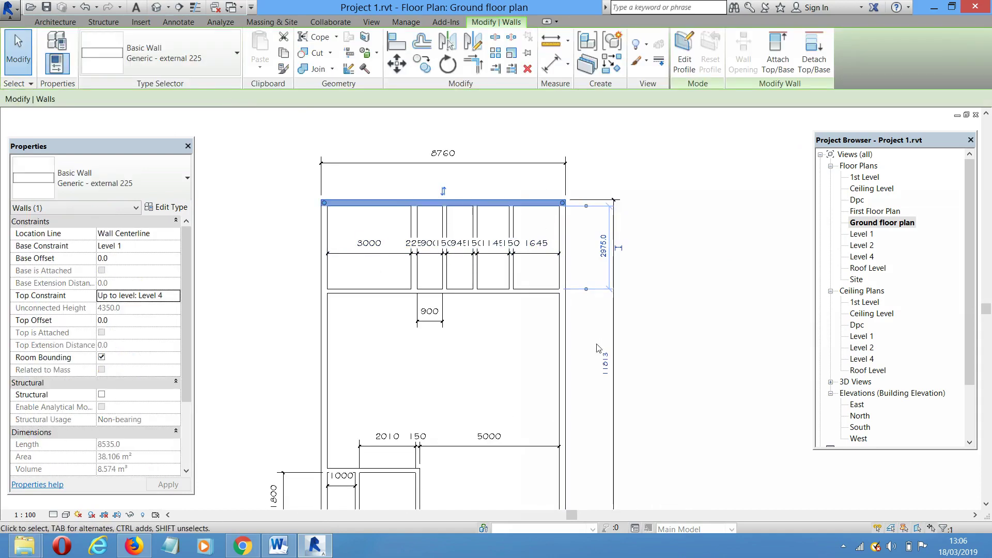
{"action": "left_click", "coordinate": [605, 360]}
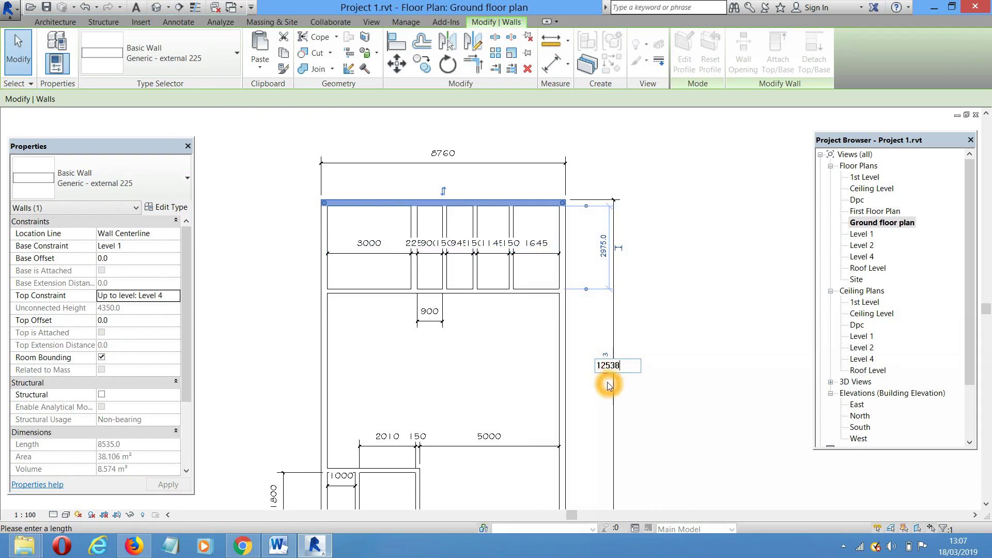
Set the building's overall north-south dimension to 12538 and move the right external wall to make the overall width 9400
{"action": "key", "text": "Return"}
{"action": "left_click", "coordinate": [693, 312]}
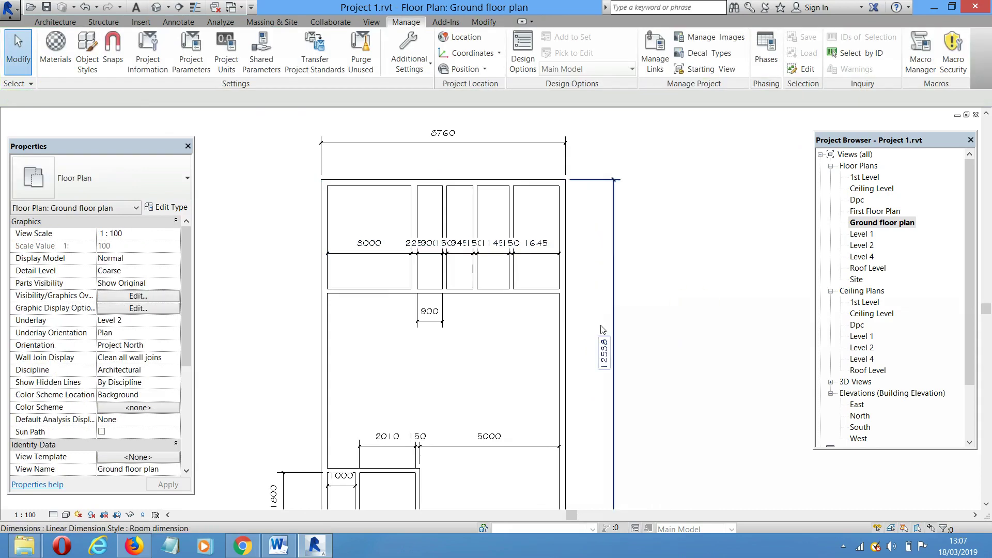
{"action": "left_click", "coordinate": [569, 322]}
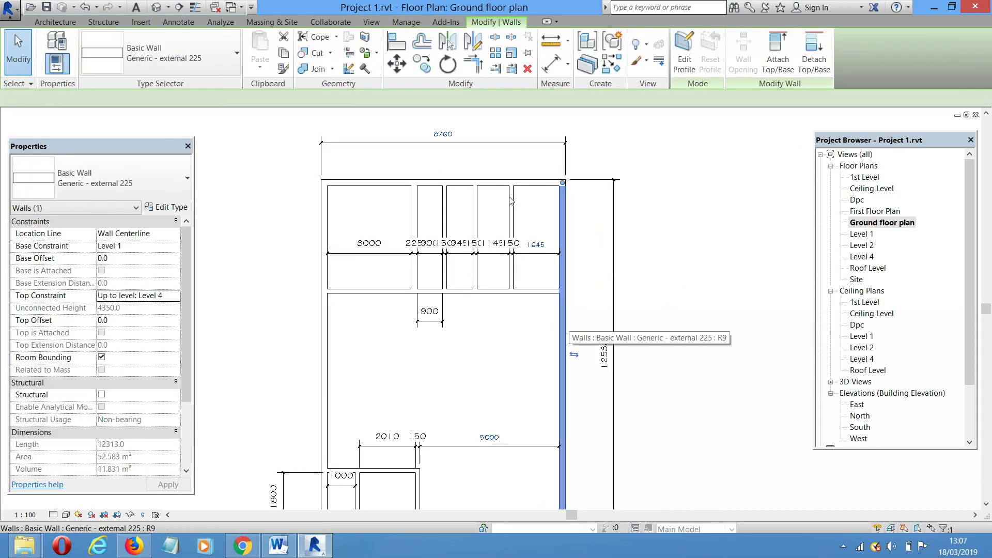
{"action": "left_click", "coordinate": [444, 133]}
{"action": "left_click", "coordinate": [447, 137]}
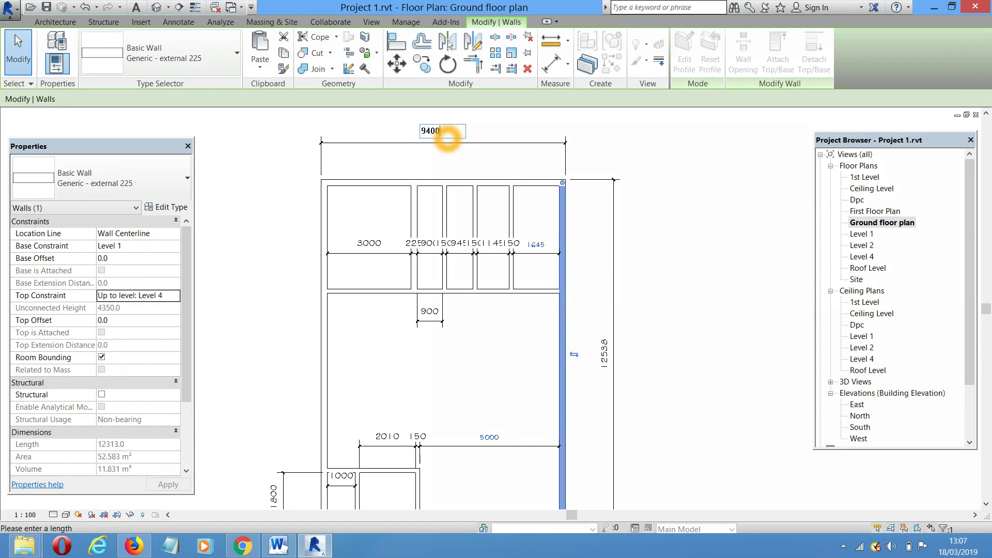
{"action": "type", "text": "9400"}
{"action": "key", "text": "Return"}
{"action": "left_click", "coordinate": [709, 177]}
Move the rightmost upper partition so the top-right room is 3000 wide
{"action": "left_click", "coordinate": [512, 205]}
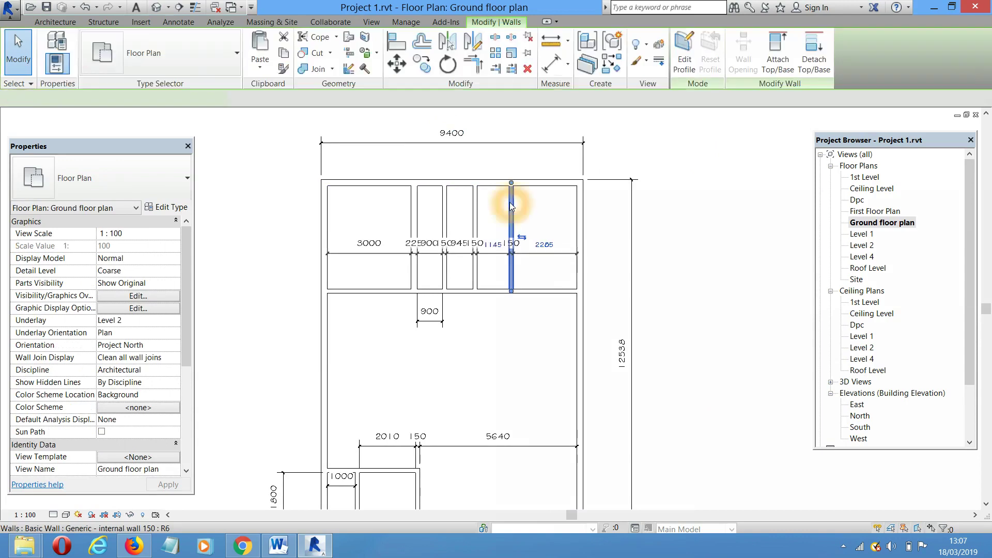
{"action": "left_click", "coordinate": [544, 243]}
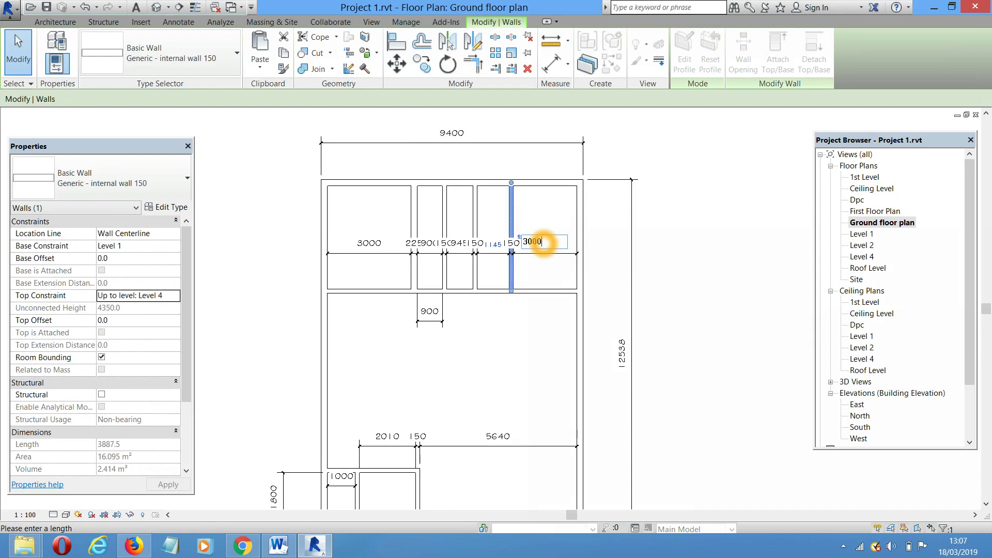
{"action": "key", "text": "Return"}
{"action": "left_click", "coordinate": [697, 304]}
Delete the internal partition just left of the one bounding the top-right room
{"action": "scroll", "coordinate": [605, 310], "scroll_direction": "up", "scroll_amount": 2}
{"action": "scroll", "coordinate": [504, 257], "scroll_direction": "up", "scroll_amount": 1}
{"action": "left_click", "coordinate": [470, 229]}
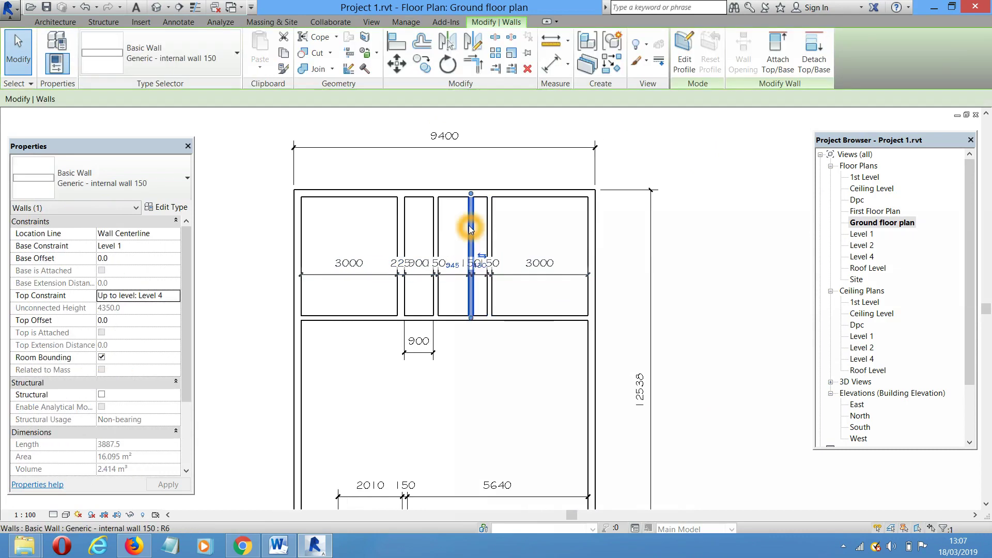
{"action": "key", "text": "Delete"}
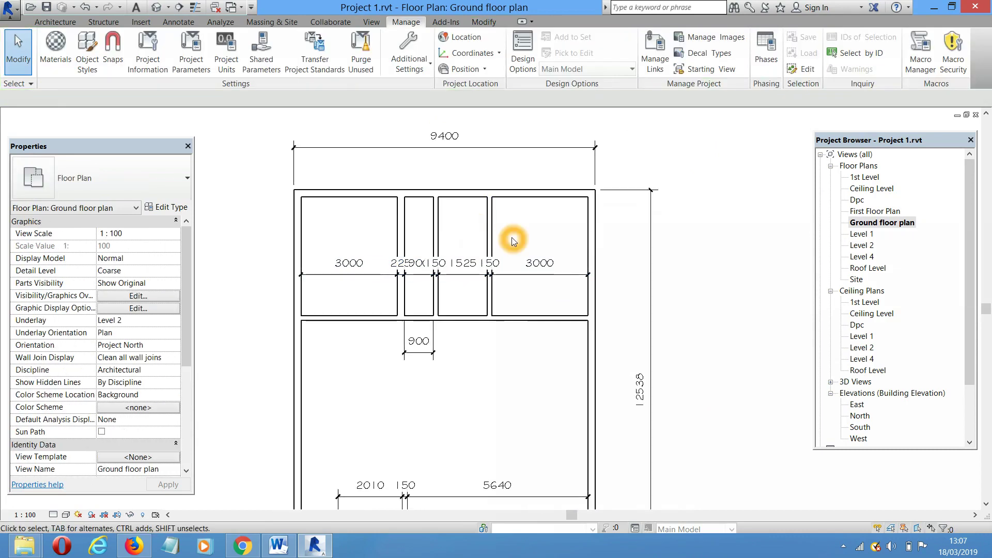
Draw a horizontal 150 internal wall across the 1525 wide room, about 1790 mm above the room's lower wall
{"action": "left_click", "coordinate": [494, 237]}
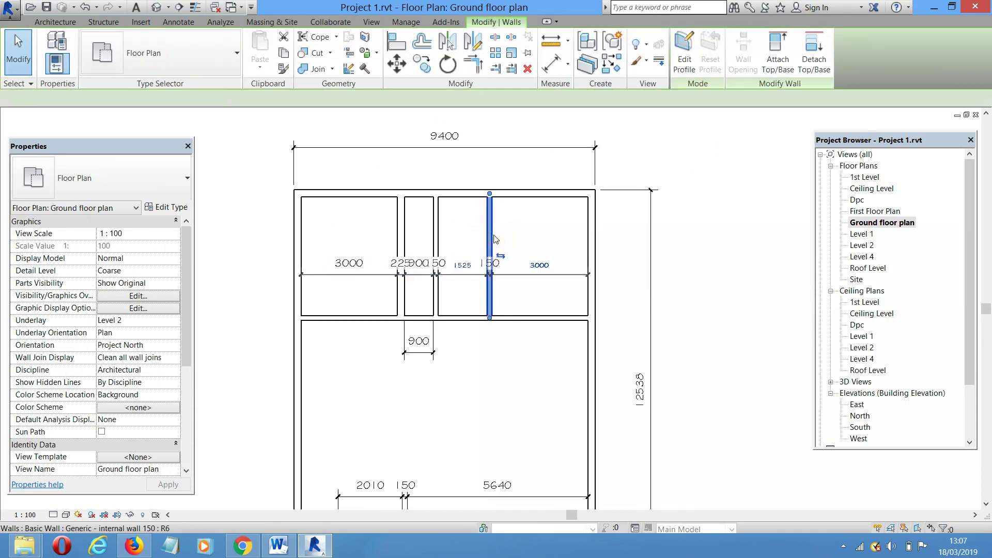
{"action": "key", "text": "w"}
{"action": "key", "text": "a"}
{"action": "left_click", "coordinate": [439, 257]}
{"action": "left_click", "coordinate": [486, 255]}
{"action": "key", "text": "Escape"}
{"action": "key", "text": "Escape"}
Add an aligned dimension from the new cross wall to the upper external wall's inner face
{"action": "key", "text": "d"}
{"action": "key", "text": "i"}
{"action": "scroll", "coordinate": [461, 248], "scroll_direction": "up", "scroll_amount": 3}
{"action": "left_click", "coordinate": [461, 256]}
{"action": "left_click", "coordinate": [464, 160]}
{"action": "left_click", "coordinate": [465, 207]}
{"action": "key", "text": "Escape"}
{"action": "key", "text": "Escape"}
Set the depth of the small room above the new cross wall to 1500
{"action": "left_click", "coordinate": [494, 254]}
{"action": "left_click", "coordinate": [456, 209]}
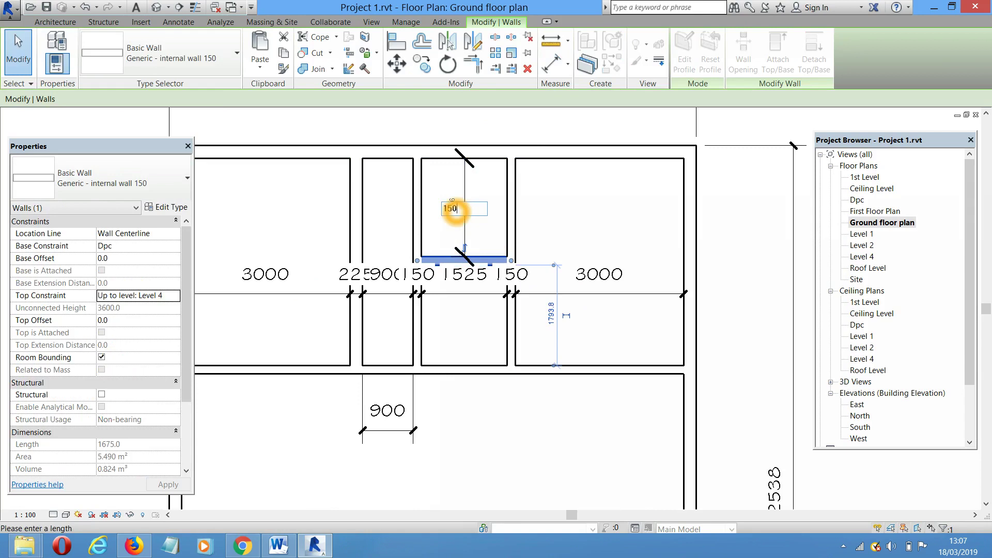
{"action": "type", "text": "1500"}
{"action": "key", "text": "Return"}
{"action": "key", "text": "Escape"}
Add an aligned dimension for the top-right room's depth between its upper and lower wall faces
{"action": "scroll", "coordinate": [470, 305], "scroll_direction": "up", "scroll_amount": 2}
{"action": "key", "text": "d"}
{"action": "key", "text": "i"}
{"action": "left_click", "coordinate": [607, 343]}
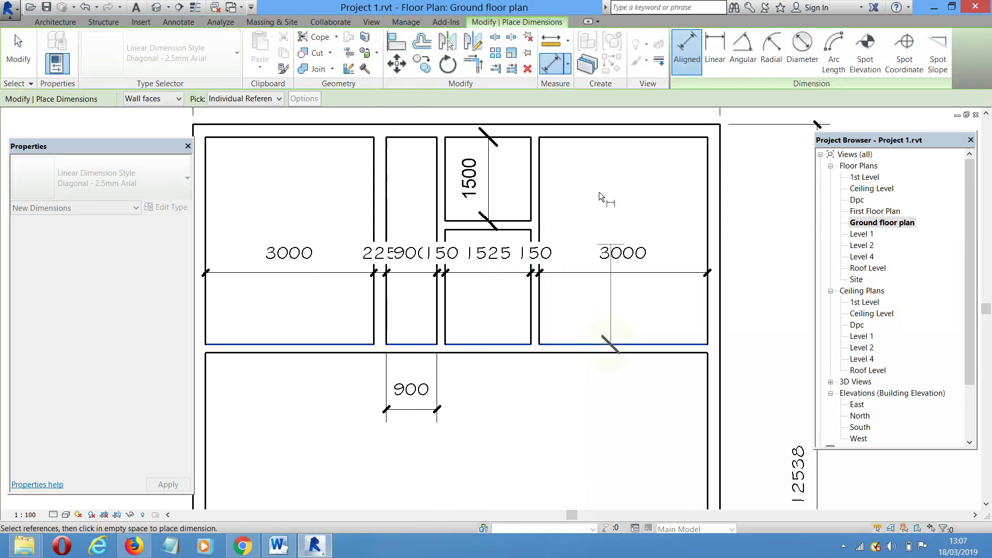
{"action": "left_click", "coordinate": [587, 137]}
{"action": "left_click", "coordinate": [584, 172]}
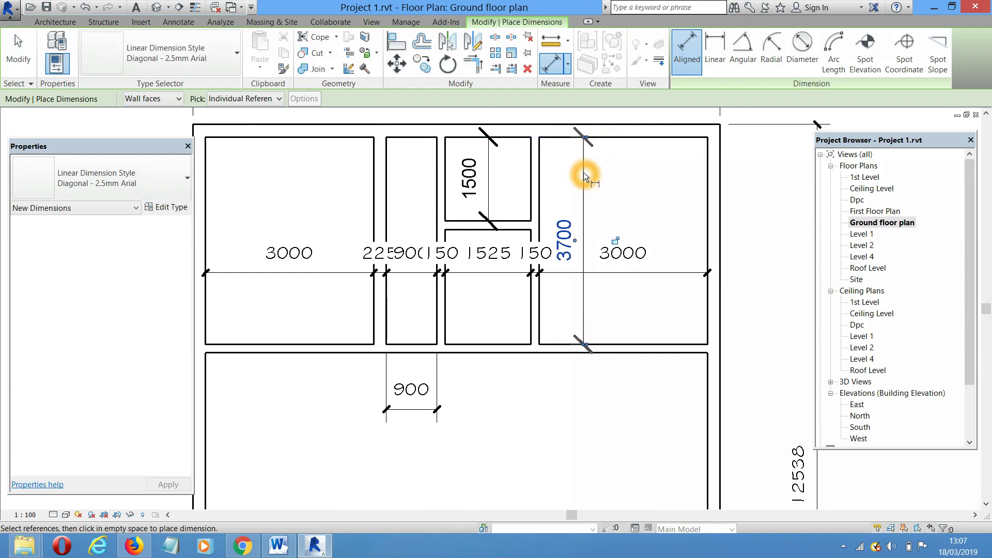
{"action": "key", "text": "Escape"}
{"action": "key", "text": "Escape"}
Move the horizontal wall below the upper rooms so the top-right room is 3000 deep
{"action": "left_click", "coordinate": [569, 348]}
{"action": "left_click", "coordinate": [572, 242]}
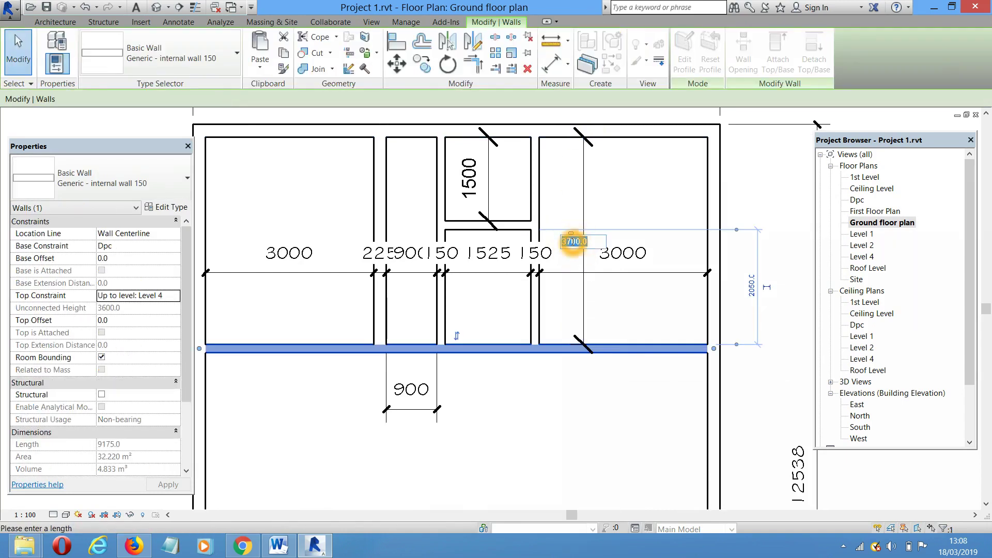
{"action": "key", "text": "Return"}
{"action": "key", "text": "Escape"}
{"action": "middle_click_drag", "start_coordinate": [612, 370], "coordinate": [623, 401]}
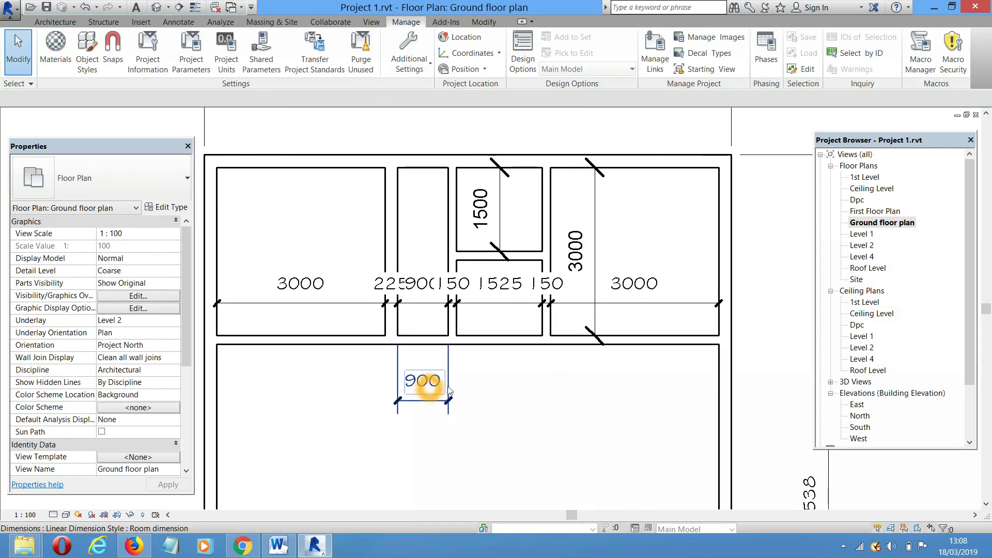
Move the left partition of the small subdivided room so its clear width is 1500
{"action": "middle_click_drag", "start_coordinate": [496, 383], "coordinate": [495, 394]}
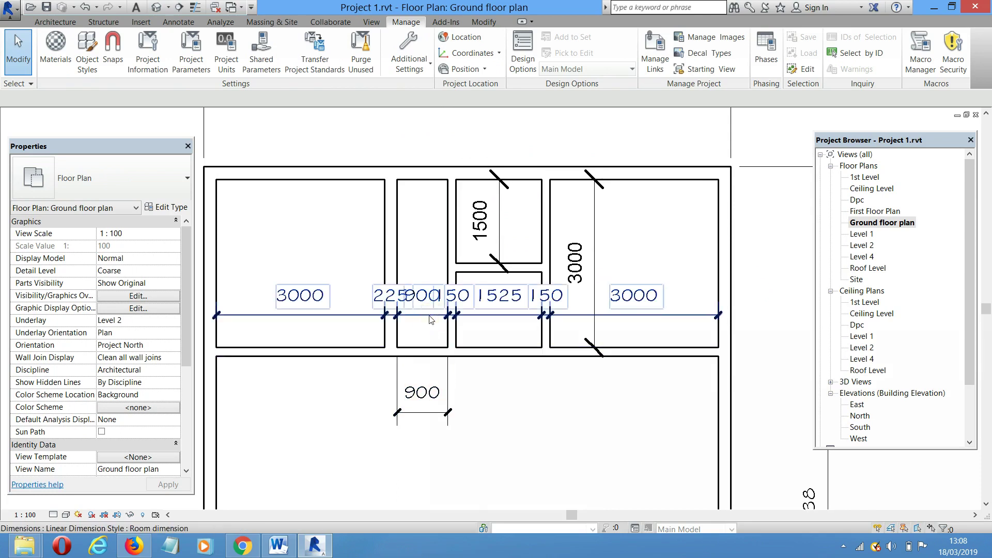
{"action": "scroll", "coordinate": [428, 313], "scroll_direction": "up", "scroll_amount": 1}
{"action": "scroll", "coordinate": [501, 319], "scroll_direction": "down", "scroll_amount": 1}
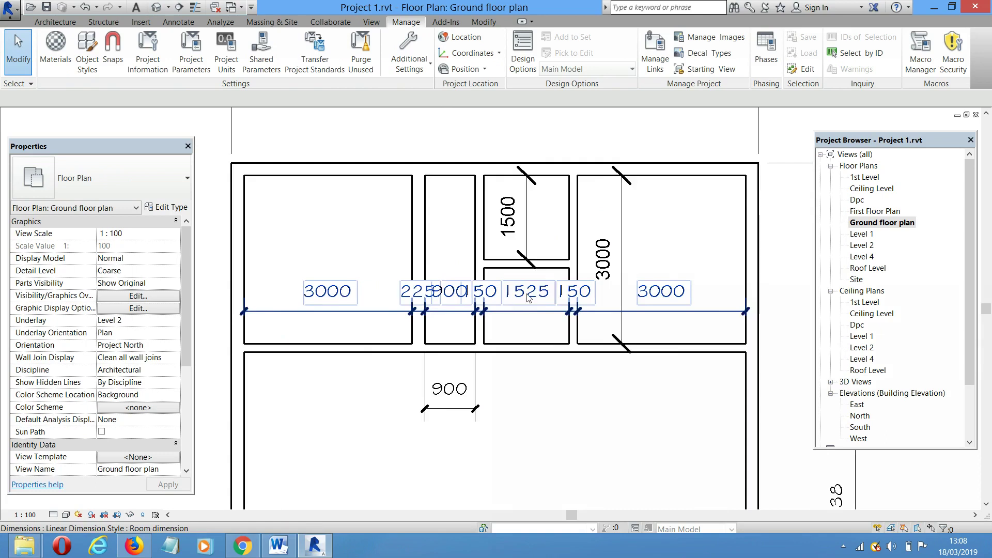
{"action": "scroll", "coordinate": [532, 292], "scroll_direction": "up", "scroll_amount": 2}
{"action": "left_click", "coordinate": [436, 369]}
{"action": "left_click", "coordinate": [542, 307]}
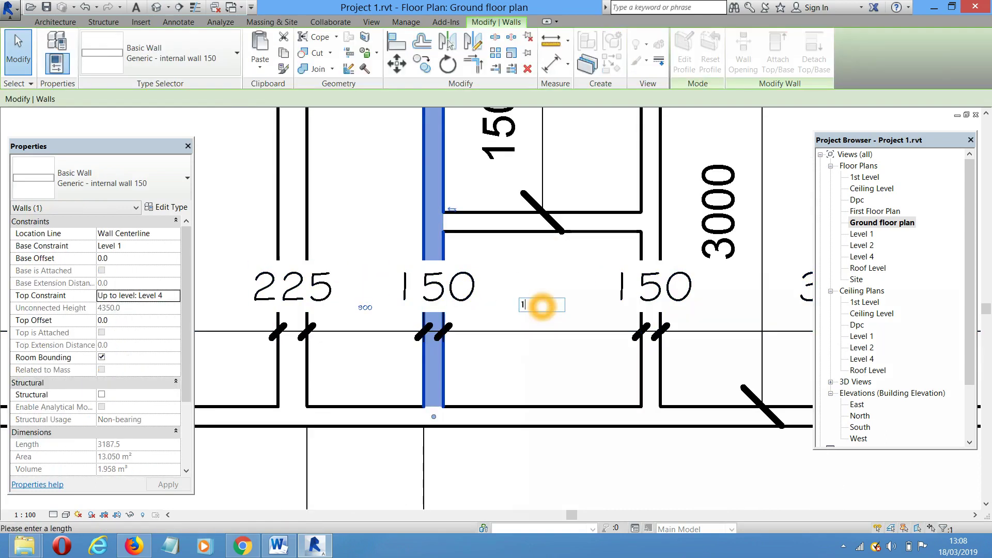
{"action": "key", "text": "Return"}
Copy the horizontal wall below the upper rooms down into the large space, leaving about 3850 mm clear between them
{"action": "scroll", "coordinate": [439, 336], "scroll_direction": "down", "scroll_amount": 3}
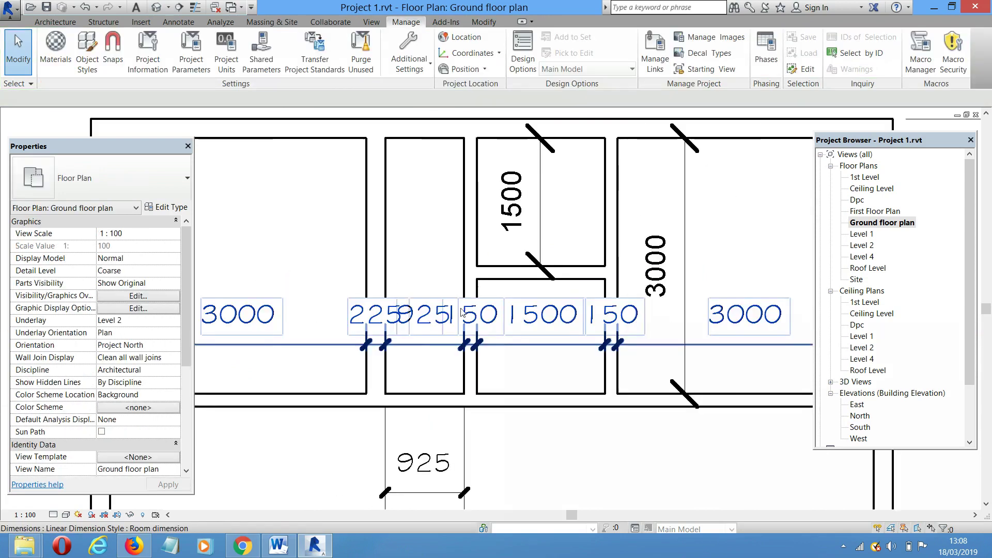
{"action": "scroll", "coordinate": [439, 342], "scroll_direction": "up", "scroll_amount": 2}
{"action": "scroll", "coordinate": [455, 344], "scroll_direction": "down", "scroll_amount": 4}
{"action": "middle_click_drag", "start_coordinate": [474, 383], "coordinate": [488, 295]}
{"action": "scroll", "coordinate": [447, 258], "scroll_direction": "down", "scroll_amount": 1}
{"action": "scroll", "coordinate": [447, 260], "scroll_direction": "down", "scroll_amount": 1}
{"action": "scroll", "coordinate": [569, 279], "scroll_direction": "down", "scroll_amount": 2}
{"action": "left_click", "coordinate": [575, 236]}
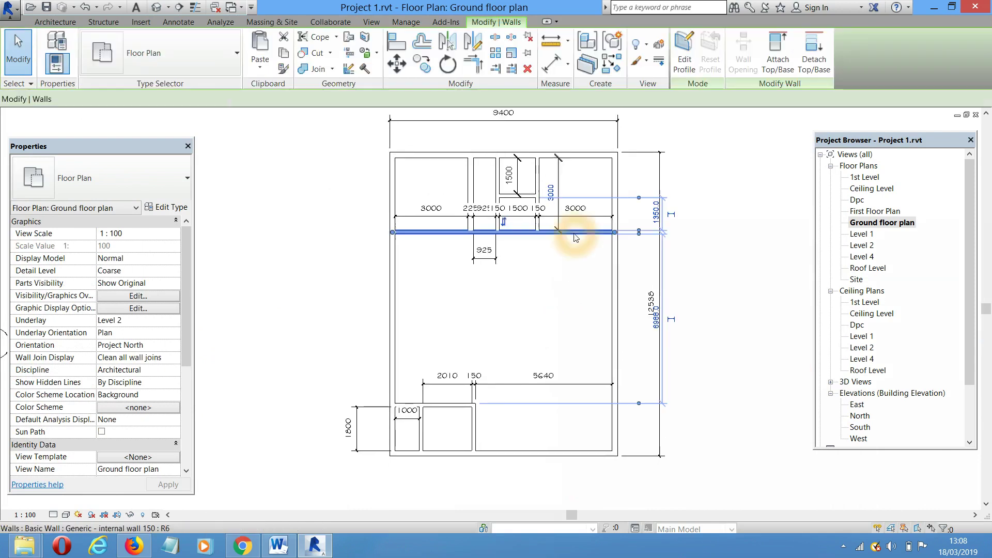
{"action": "left_click_drag", "start_coordinate": [575, 237], "coordinate": [574, 333]}
{"action": "left_click", "coordinate": [532, 289]}
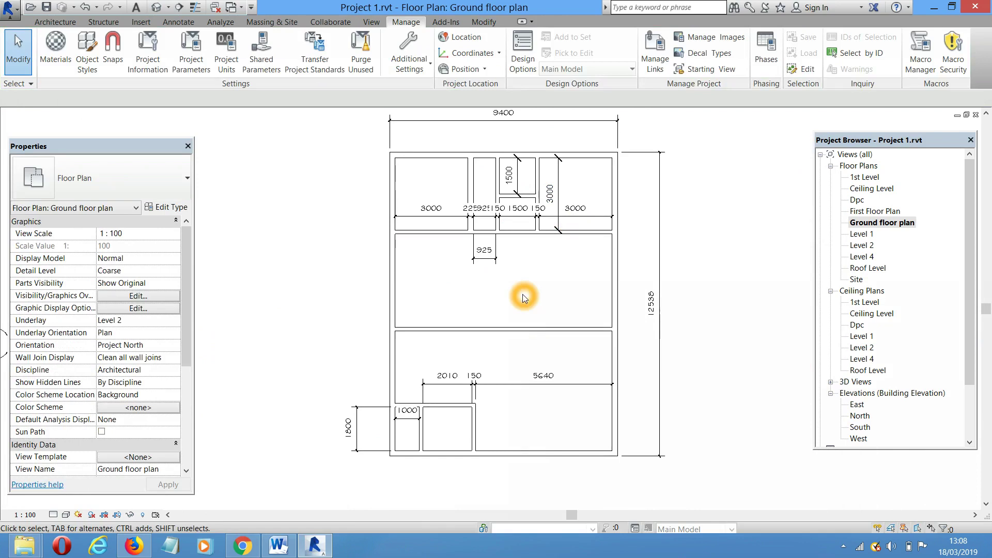
Extend the vertical partition between the 925 and 1500 wide spaces down to the copied horizontal wall with Trim/Extend
{"action": "key", "text": "t"}
{"action": "key", "text": "r"}
{"action": "left_click", "coordinate": [513, 332]}
{"action": "scroll", "coordinate": [496, 223], "scroll_direction": "up", "scroll_amount": 2}
{"action": "left_click", "coordinate": [495, 223]}
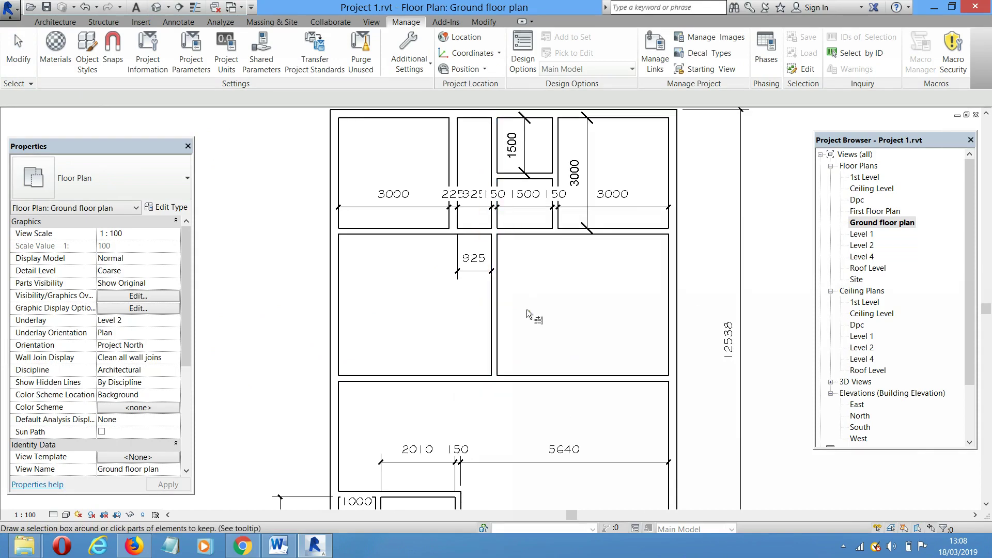
{"action": "key", "text": "Escape"}
{"action": "key", "text": "Escape"}
Add an aligned dimension for the depth of the new right-hand room between its two horizontal walls
{"action": "key", "text": "d"}
{"action": "key", "text": "i"}
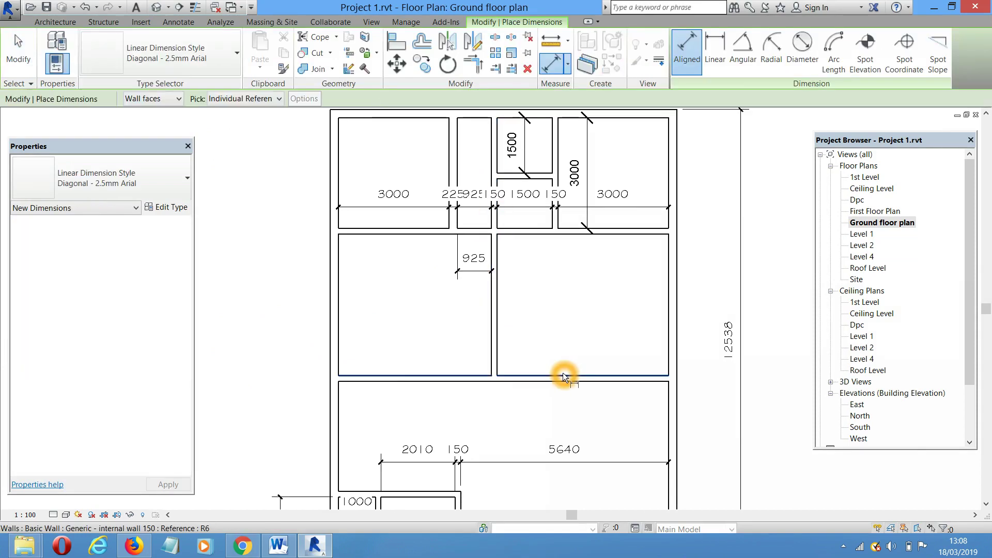
{"action": "scroll", "coordinate": [563, 237], "scroll_direction": "up", "scroll_amount": 1}
{"action": "left_click", "coordinate": [562, 234]}
{"action": "left_click", "coordinate": [562, 270]}
{"action": "key", "text": "Escape"}
{"action": "key", "text": "Escape"}
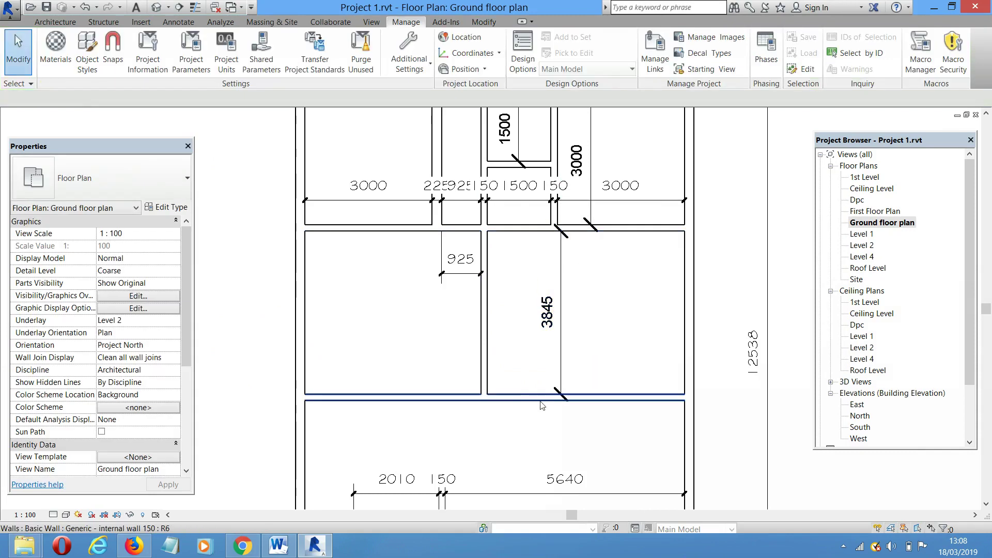
Move the copied horizontal wall so the new right-hand room is 4200 deep
{"action": "left_click", "coordinate": [589, 397]}
{"action": "left_click", "coordinate": [551, 311]}
{"action": "type", "text": "4200"}
{"action": "key", "text": "Return"}
{"action": "left_click", "coordinate": [612, 356]}
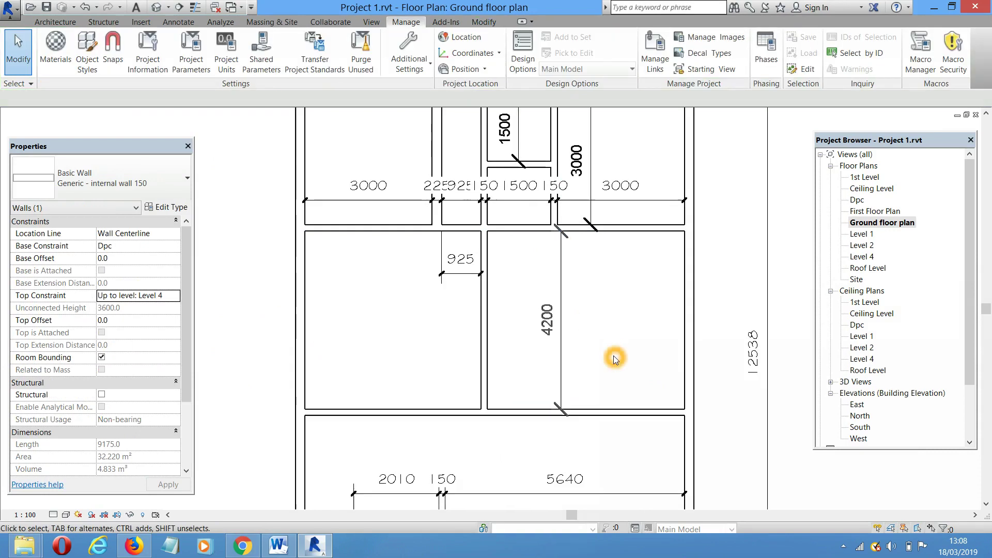
Trim the copied horizontal wall and the extended partition into a corner, removing the wall's part left of the partition
{"action": "middle_click_drag", "start_coordinate": [535, 368], "coordinate": [537, 336]}
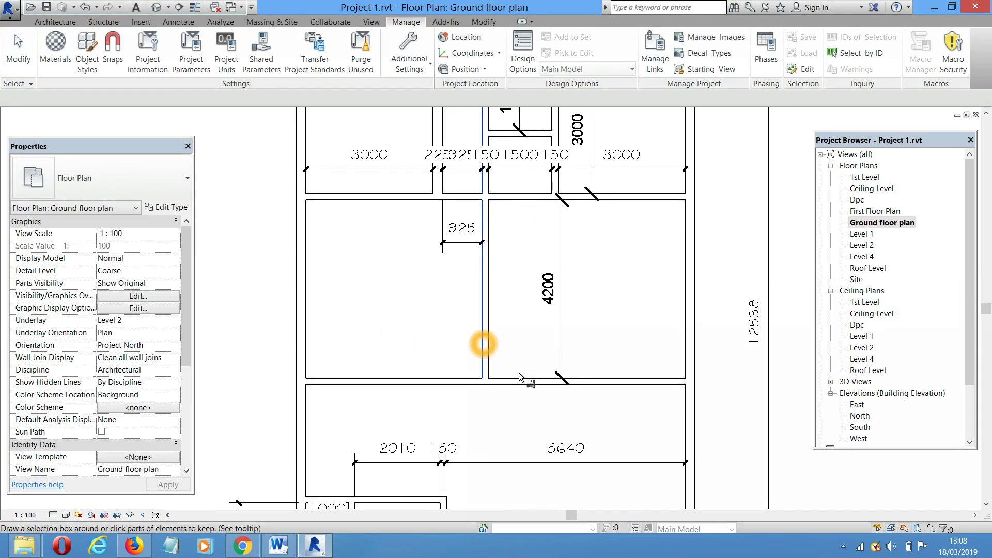
{"action": "scroll", "coordinate": [498, 389], "scroll_direction": "down", "scroll_amount": 2}
{"action": "middle_click_drag", "start_coordinate": [531, 350], "coordinate": [518, 328]}
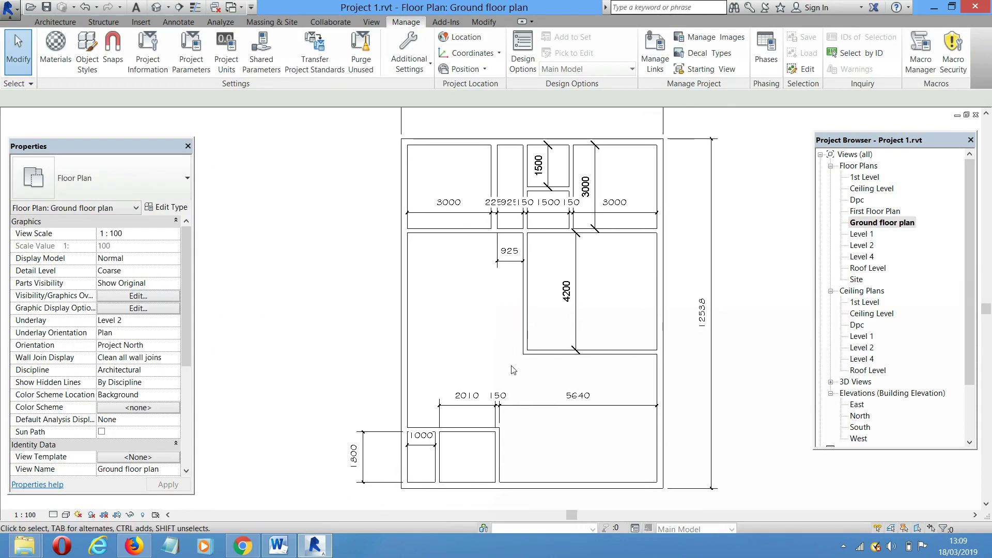
{"action": "middle_click_drag", "start_coordinate": [510, 370], "coordinate": [501, 351]}
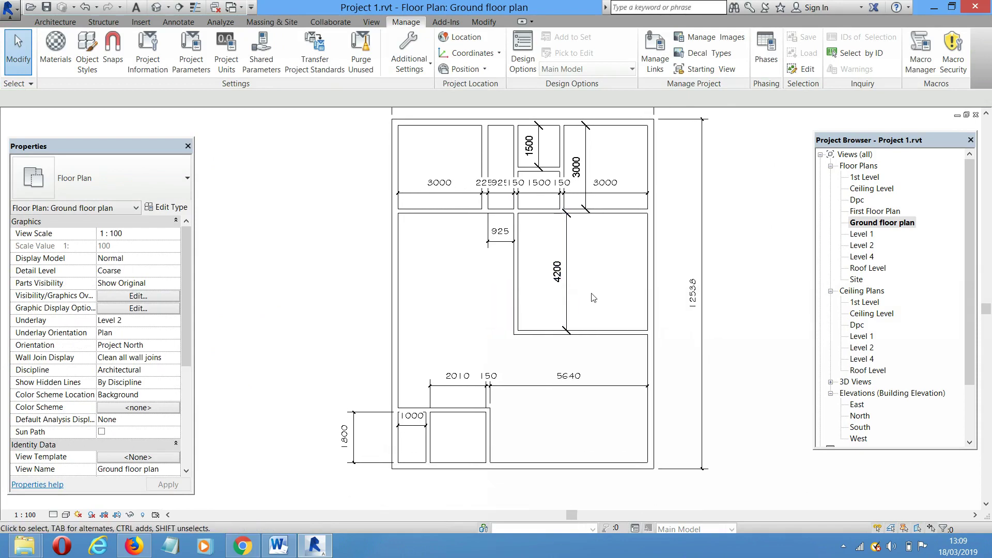
{"action": "middle_click_drag", "start_coordinate": [598, 305], "coordinate": [610, 339]}
{"action": "middle_click_drag", "start_coordinate": [508, 369], "coordinate": [515, 352]}
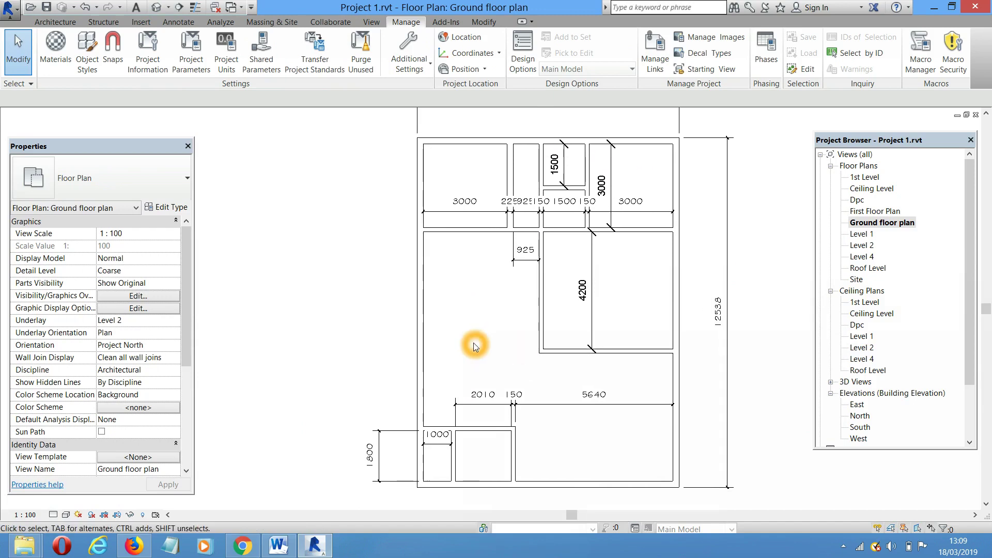
{"action": "middle_click_drag", "start_coordinate": [473, 343], "coordinate": [473, 322]}
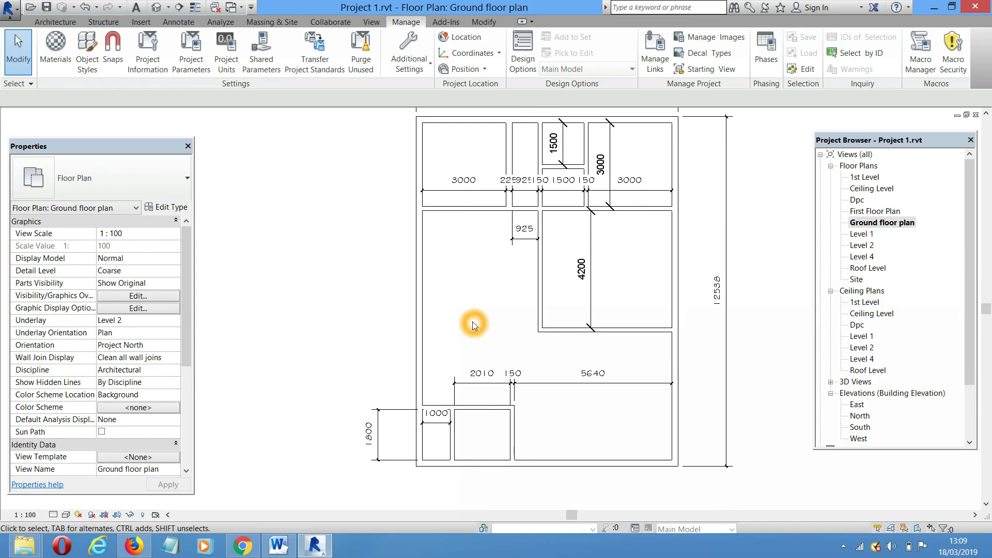
Start placing a door and duplicate the M_Single-Flush 0915 x 2134mm type as "900x2100 door"
{"action": "key", "text": "d"}
{"action": "key", "text": "t"}
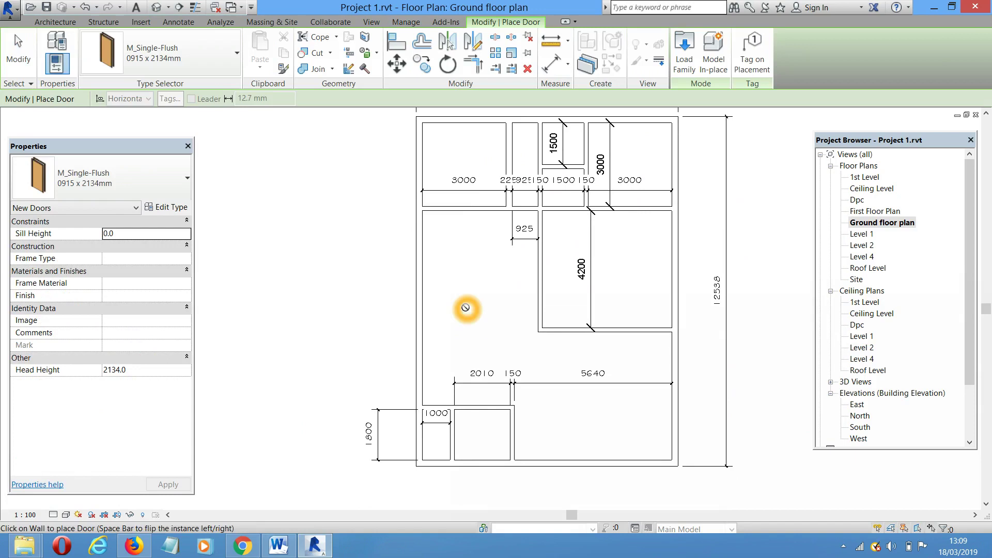
{"action": "left_click", "coordinate": [187, 178]}
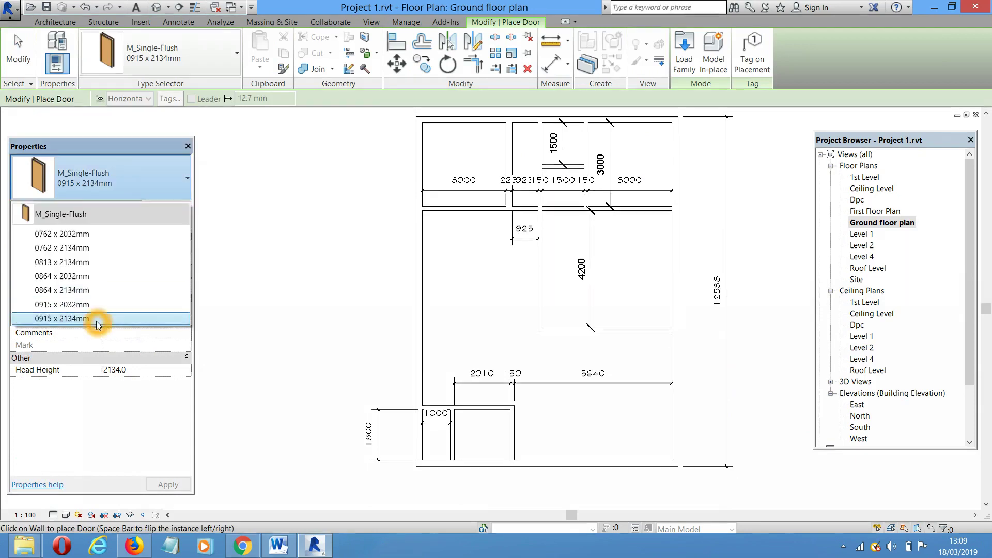
{"action": "left_click", "coordinate": [96, 320]}
{"action": "left_click", "coordinate": [169, 212]}
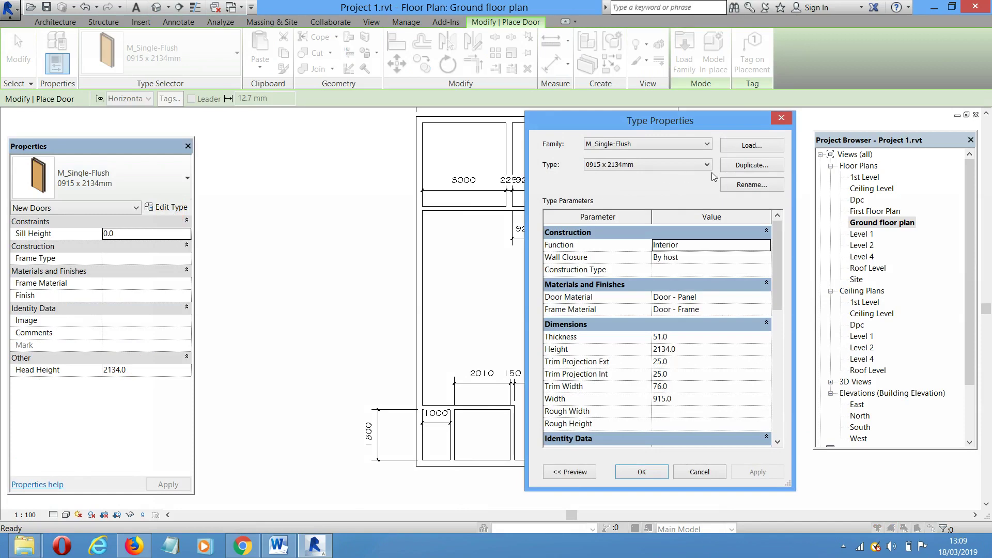
{"action": "left_click", "coordinate": [752, 165]}
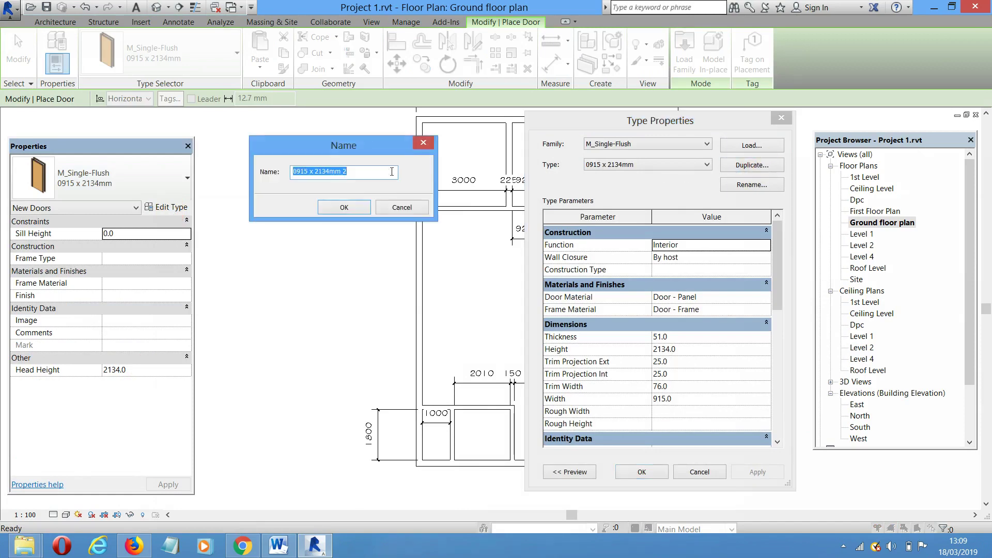
{"action": "left_click", "coordinate": [359, 171]}
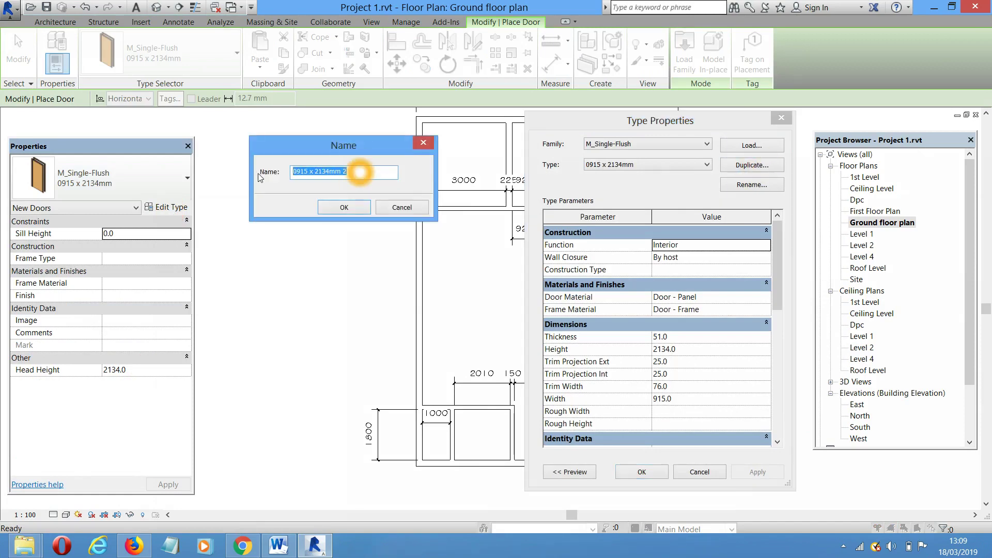
{"action": "type", "text": "900x2100 door"}
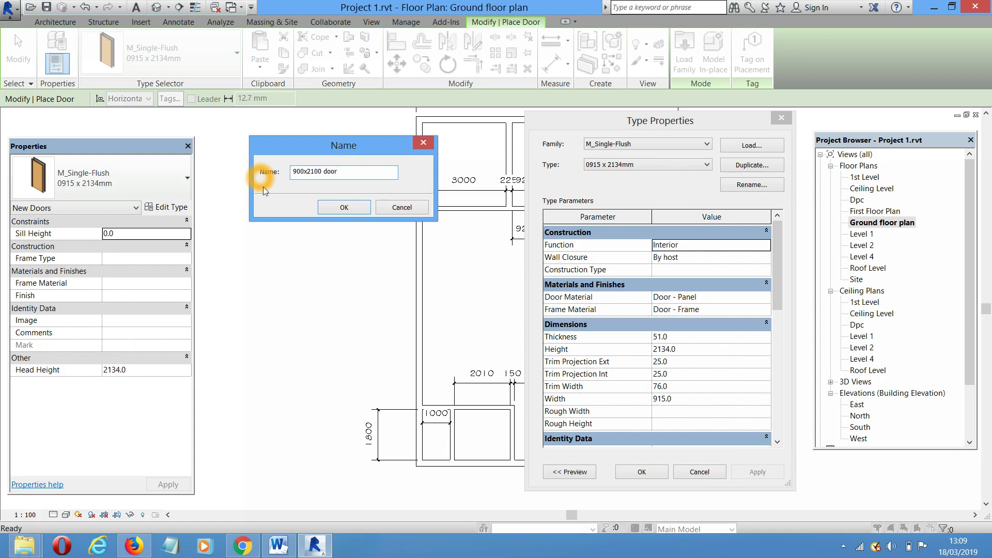
{"action": "left_click", "coordinate": [330, 207]}
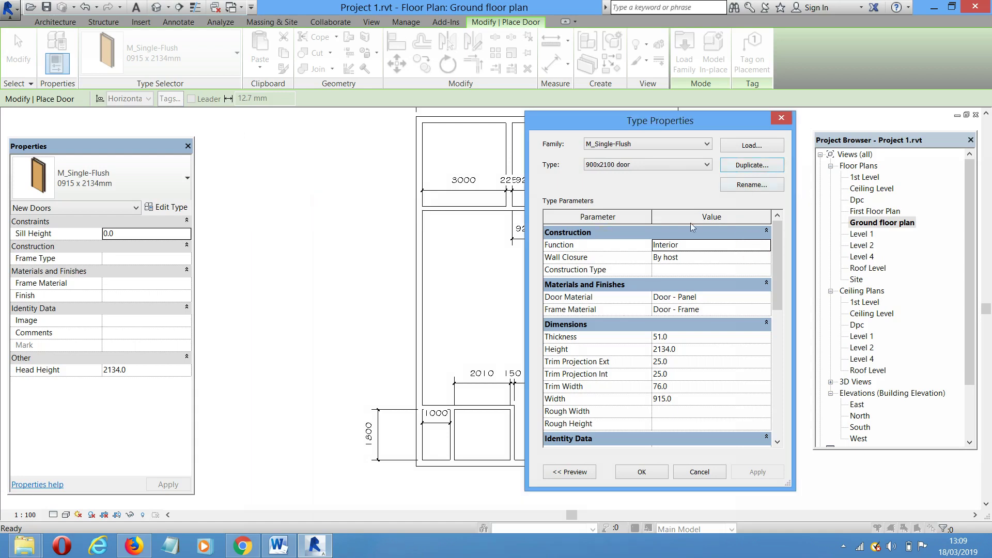
Set the new door type's height to 2100 and its width to 900, and accept the type properties
{"action": "left_click", "coordinate": [698, 347]}
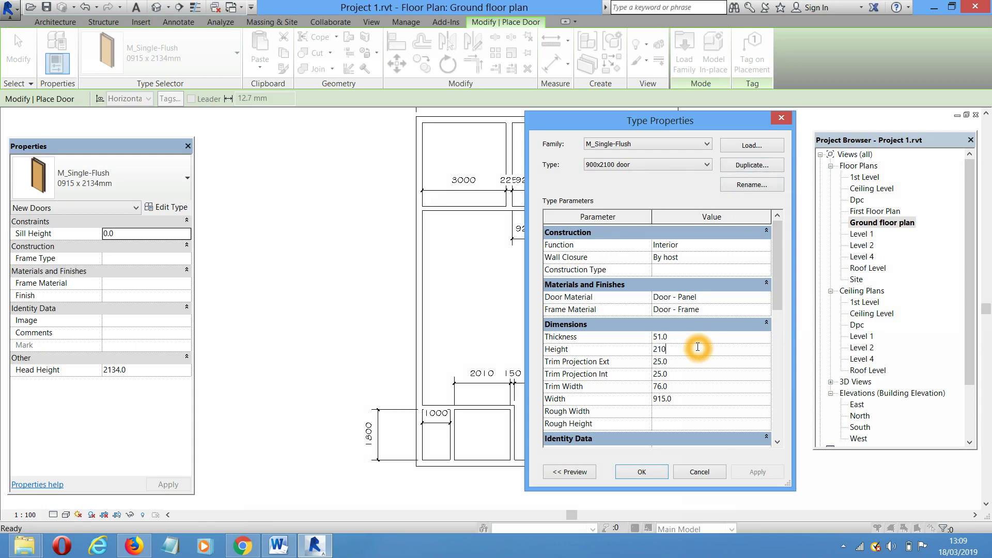
{"action": "left_click", "coordinate": [695, 397]}
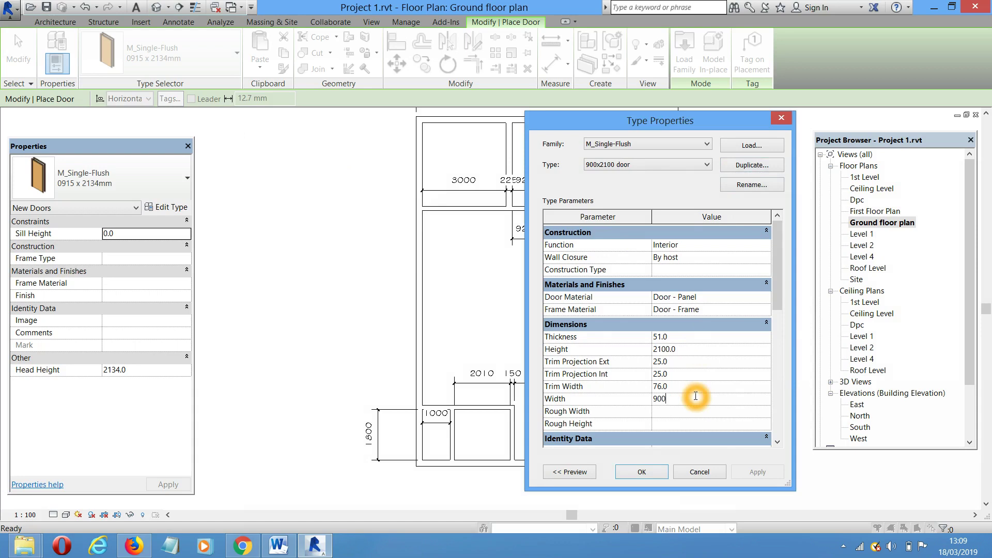
{"action": "left_click", "coordinate": [662, 476]}
Place a 900x2100 door in the lower wall of the upper-left 3000-wide room, 100 from its right wall, swinging into the room
{"action": "middle_click_drag", "start_coordinate": [639, 400], "coordinate": [592, 417]}
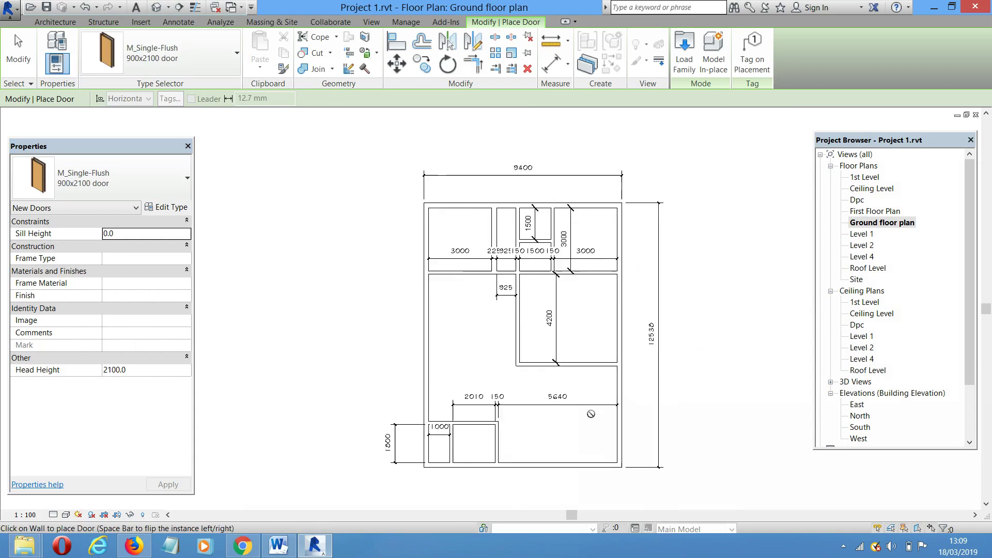
{"action": "scroll", "coordinate": [592, 411], "scroll_direction": "down", "scroll_amount": 2}
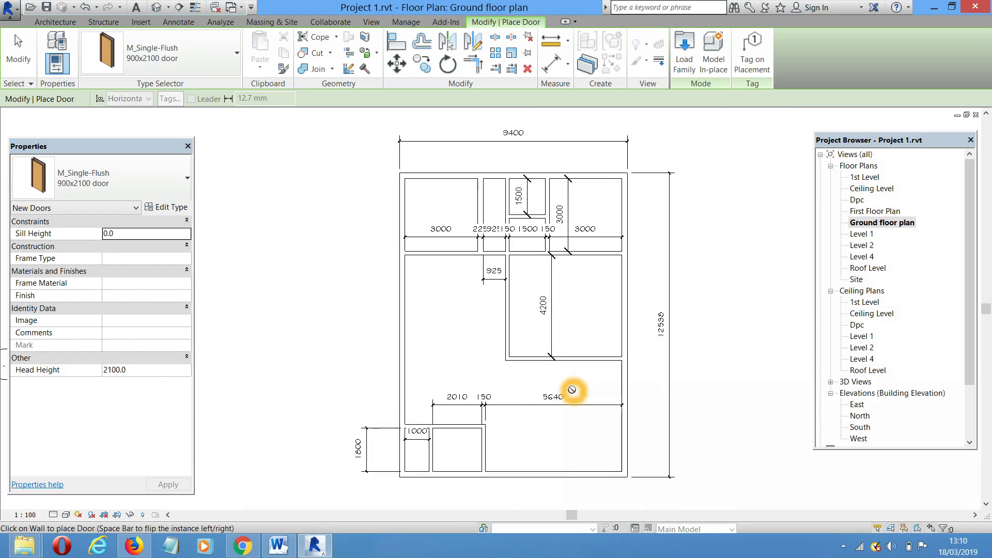
{"action": "left_click", "coordinate": [459, 379]}
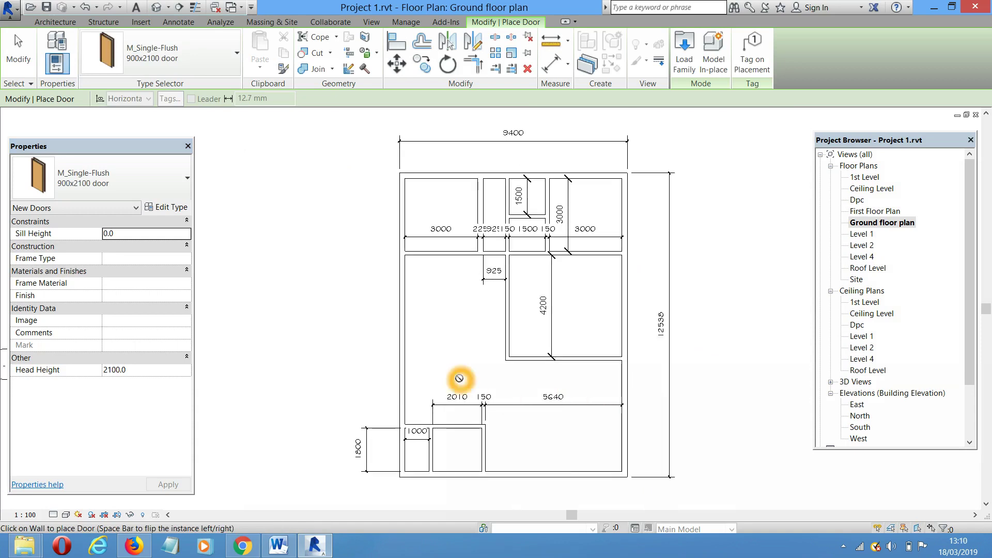
{"action": "left_click", "coordinate": [463, 256]}
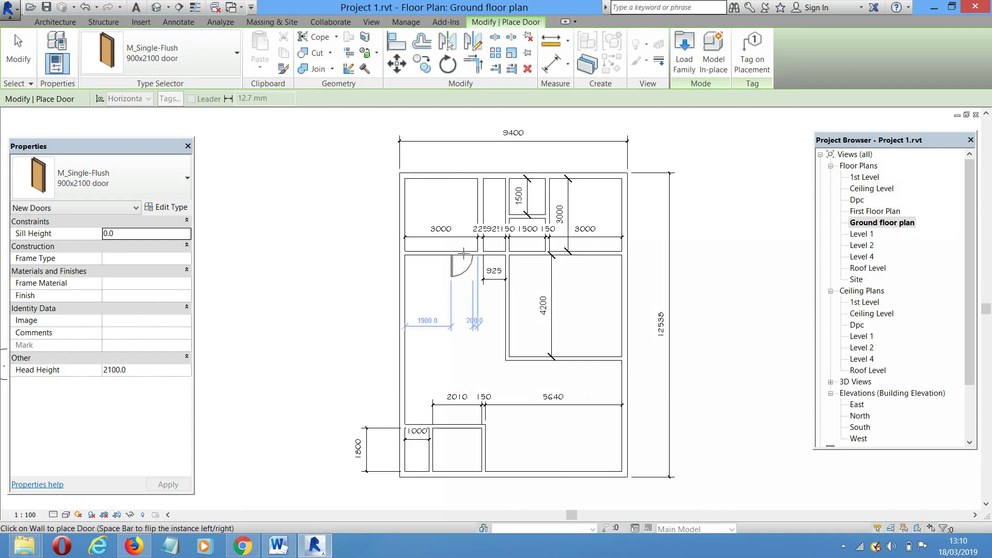
{"action": "scroll", "coordinate": [465, 251], "scroll_direction": "up", "scroll_amount": 4}
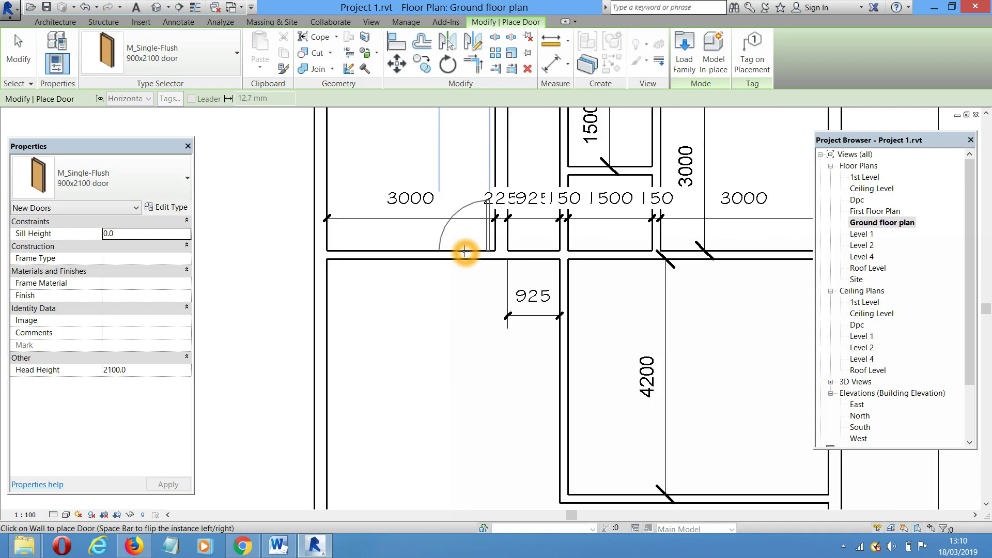
{"action": "left_click", "coordinate": [464, 251]}
Place a door in the right partition of the 1500-deep room, 100 from its lower wall, flipped to hinge at the lower end and swing inward
{"action": "scroll", "coordinate": [465, 252], "scroll_direction": "down", "scroll_amount": 4}
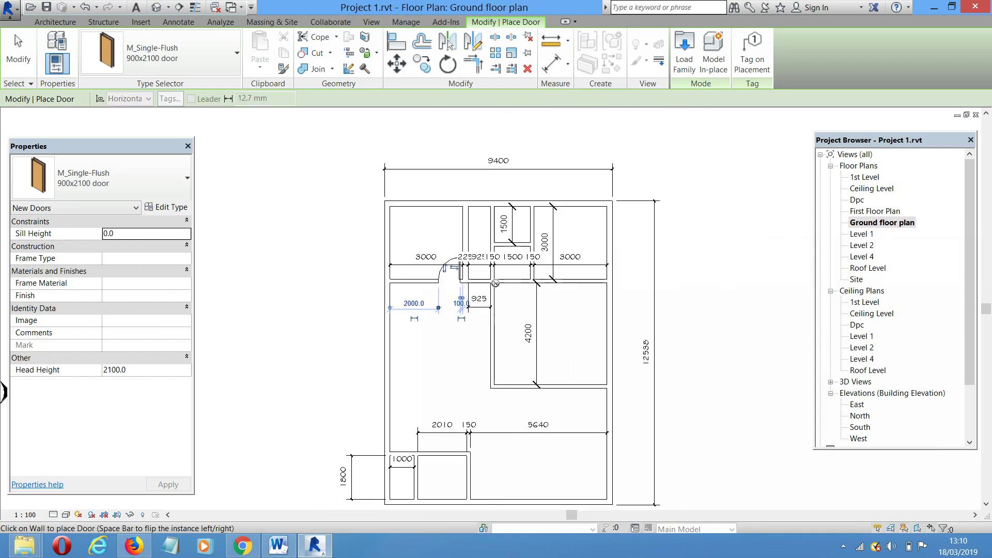
{"action": "scroll", "coordinate": [538, 228], "scroll_direction": "up", "scroll_amount": 3}
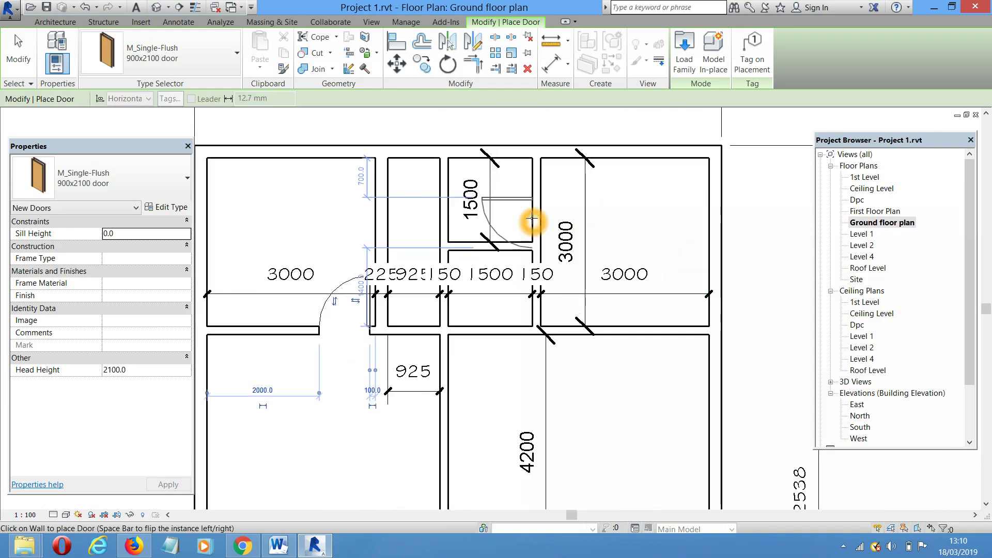
{"action": "left_click", "coordinate": [531, 211]}
{"action": "key", "text": "space"}
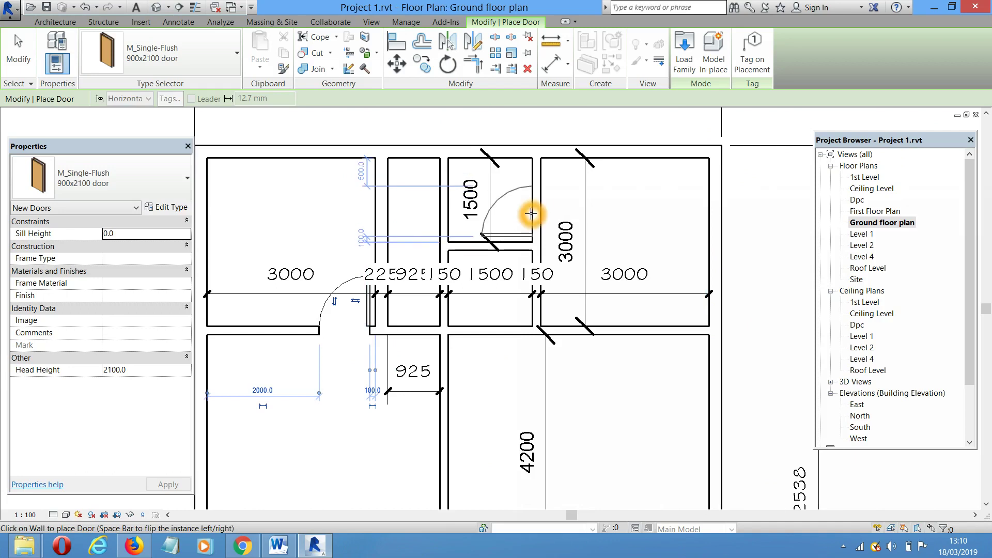
{"action": "left_click", "coordinate": [532, 215]}
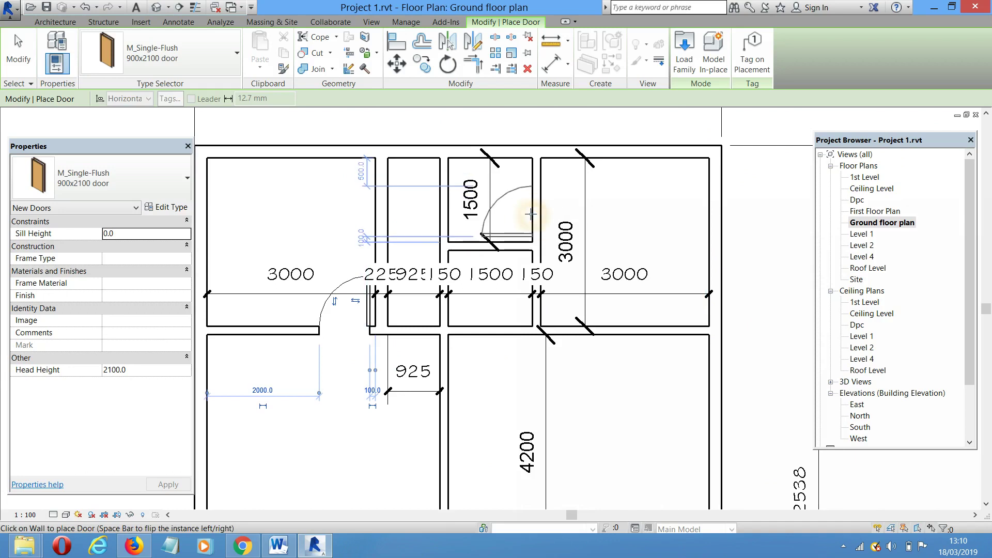
Place inward-swinging doors in the lower wall of the 1500-wide space and the top exterior wall of the upper-right room, each 100 from the partition between them
{"action": "left_click", "coordinate": [507, 327]}
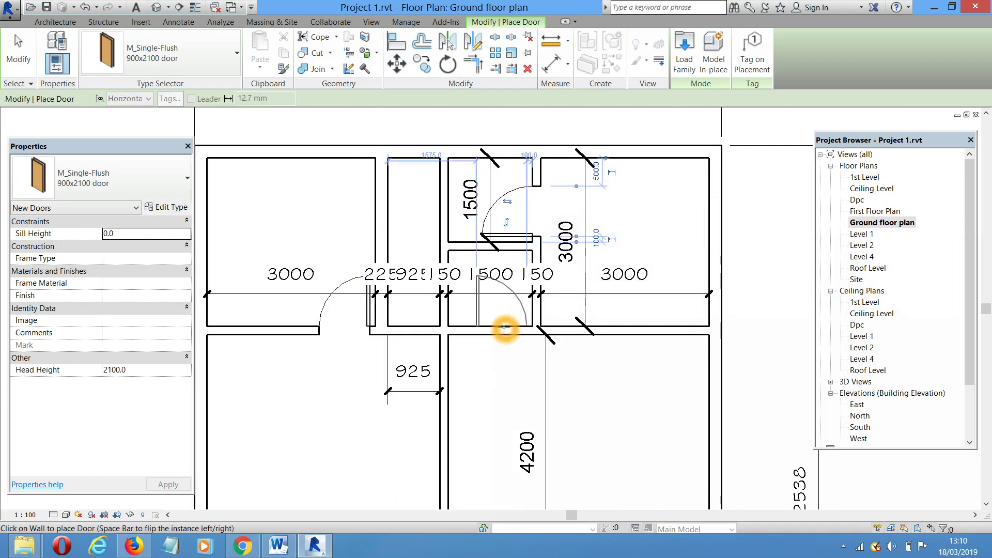
{"action": "left_click", "coordinate": [505, 327]}
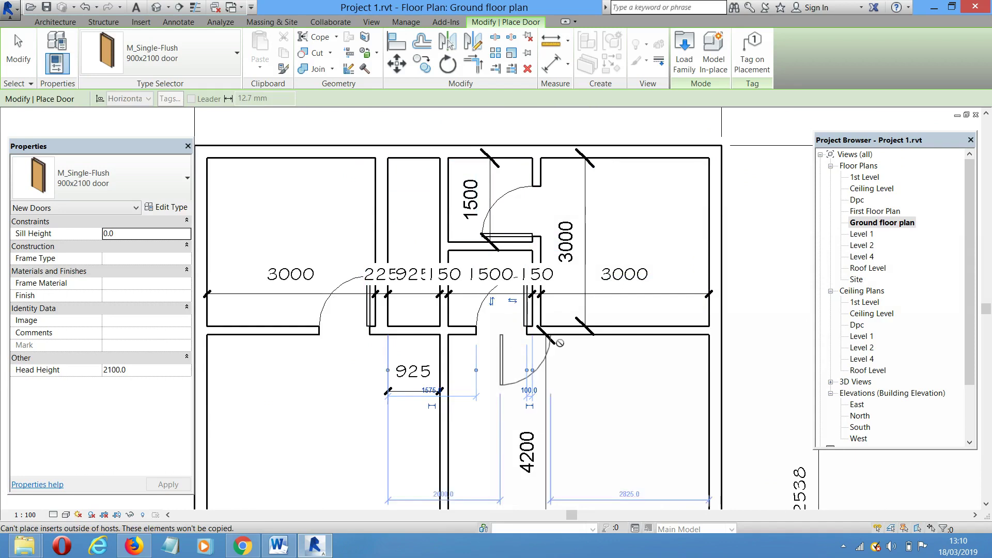
{"action": "left_click", "coordinate": [569, 162]}
Place doors near the lower end of the 4200-deep room's left partition, swinging inward, and its right exterior wall, swinging outward
{"action": "scroll", "coordinate": [572, 190], "scroll_direction": "down", "scroll_amount": 3}
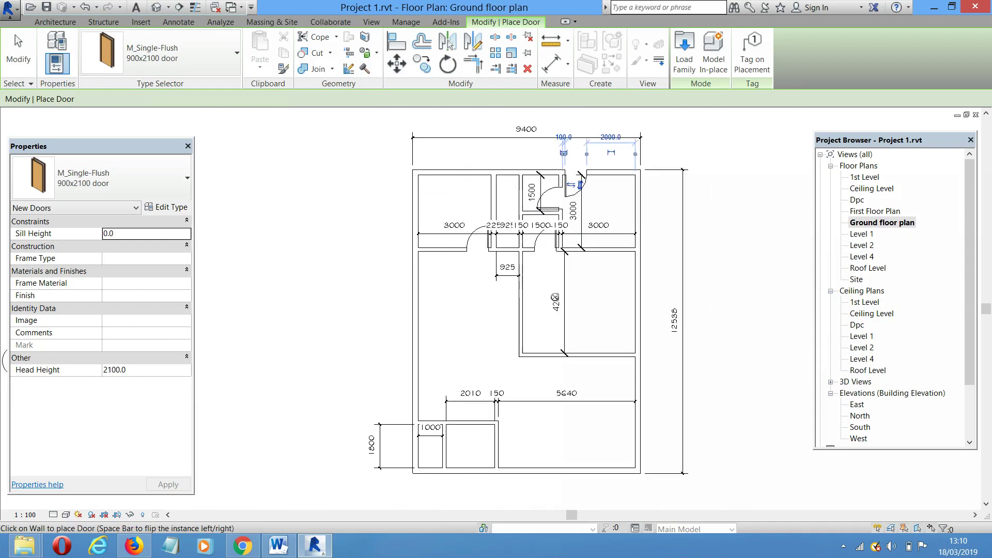
{"action": "left_click", "coordinate": [528, 321]}
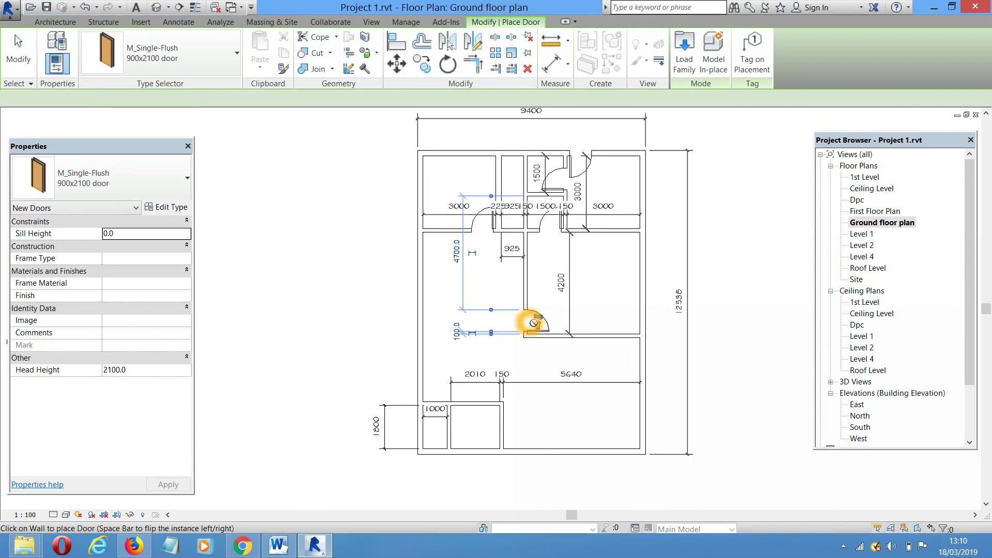
{"action": "left_click", "coordinate": [644, 321]}
{"action": "key", "text": "Escape"}
{"action": "key", "text": "Escape"}
Create a similar door and place it at the lower end of the 1000-wide room's right partition, swinging into that room
{"action": "middle_click_drag", "start_coordinate": [601, 287], "coordinate": [599, 307]}
{"action": "middle_click_drag", "start_coordinate": [507, 330], "coordinate": [499, 305]}
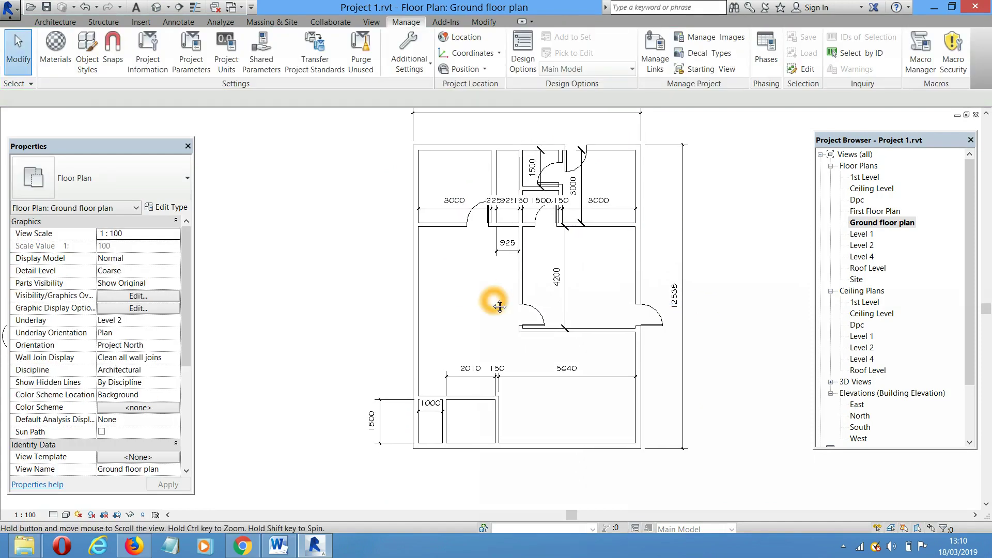
{"action": "scroll", "coordinate": [515, 347], "scroll_direction": "up", "scroll_amount": 1}
{"action": "left_click", "coordinate": [533, 313]}
{"action": "key", "text": "c"}
{"action": "key", "text": "s"}
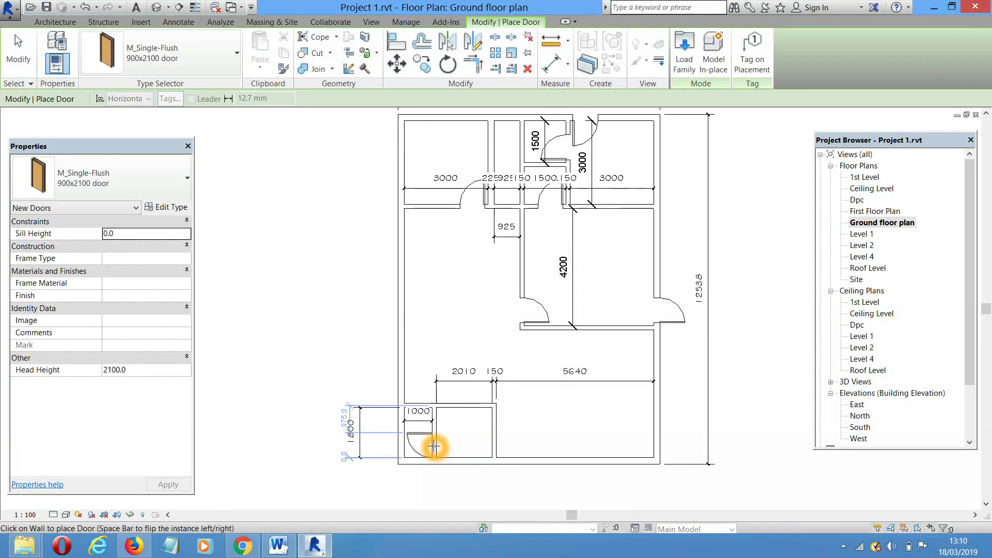
{"action": "left_click", "coordinate": [434, 447]}
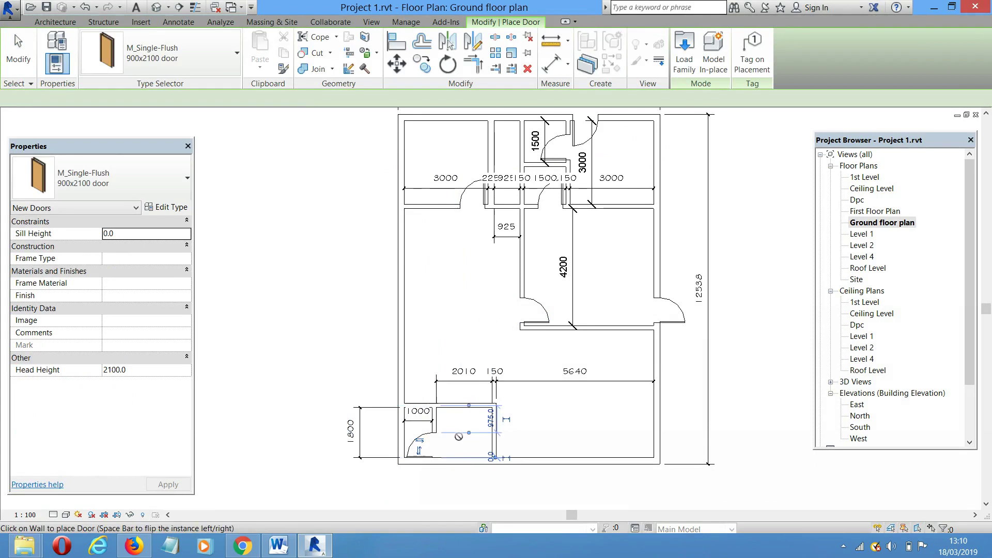
{"action": "middle_click_drag", "start_coordinate": [521, 461], "coordinate": [528, 407]}
{"action": "key", "text": "Escape"}
{"action": "key", "text": "Escape"}
{"action": "middle_click", "coordinate": [361, 385]}
{"action": "middle_click_drag", "start_coordinate": [342, 318], "coordinate": [340, 308]}
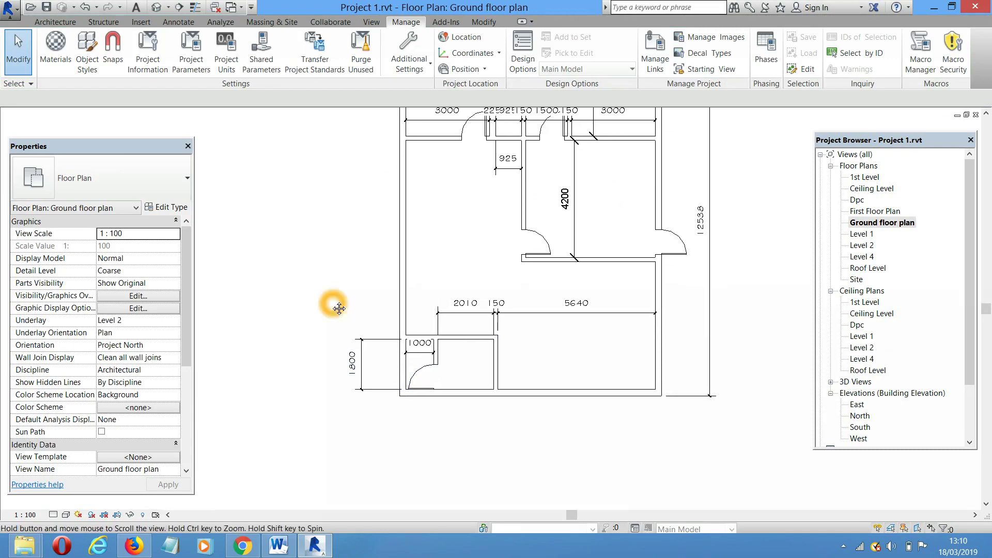
{"action": "middle_click", "coordinate": [317, 303]}
{"action": "left_click", "coordinate": [318, 224]}
{"action": "left_click", "coordinate": [281, 304]}
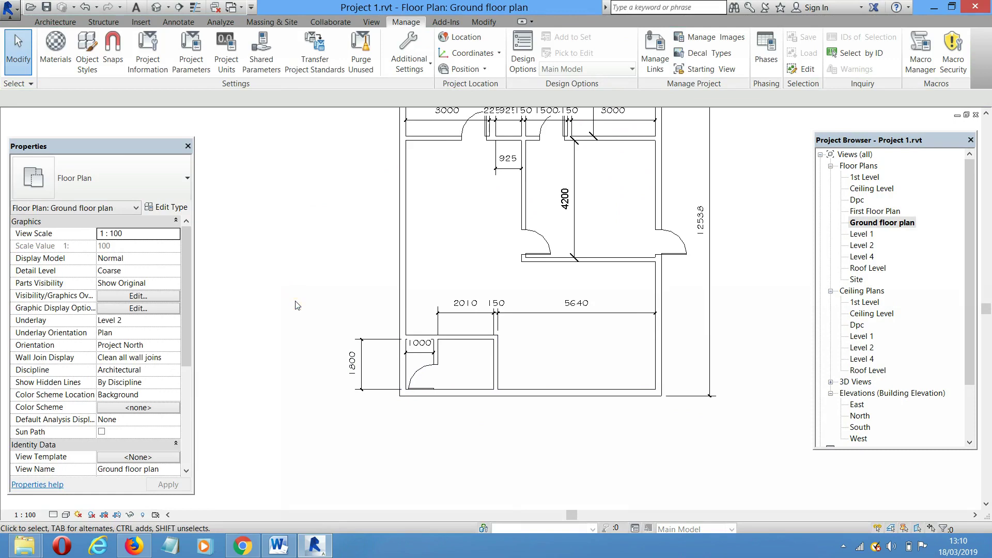
{"action": "middle_click_drag", "start_coordinate": [292, 259], "coordinate": [291, 276]}
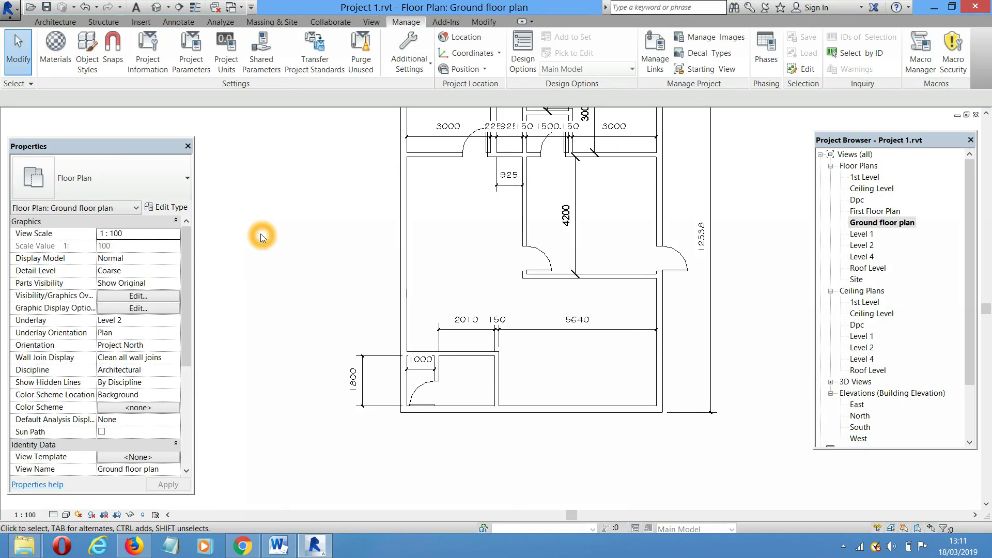
{"action": "middle_click_drag", "start_coordinate": [261, 233], "coordinate": [279, 253]}
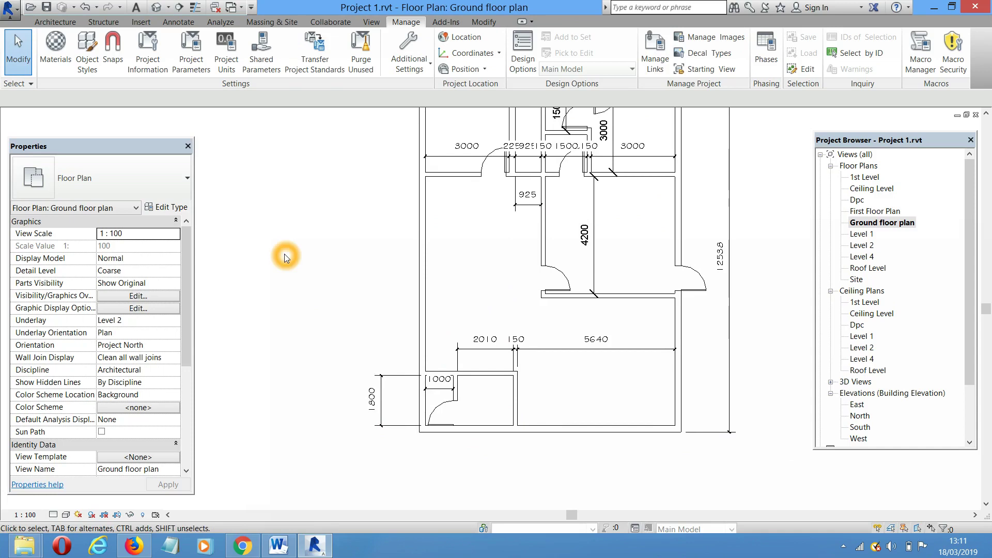
{"action": "middle_click_drag", "start_coordinate": [285, 257], "coordinate": [275, 246]}
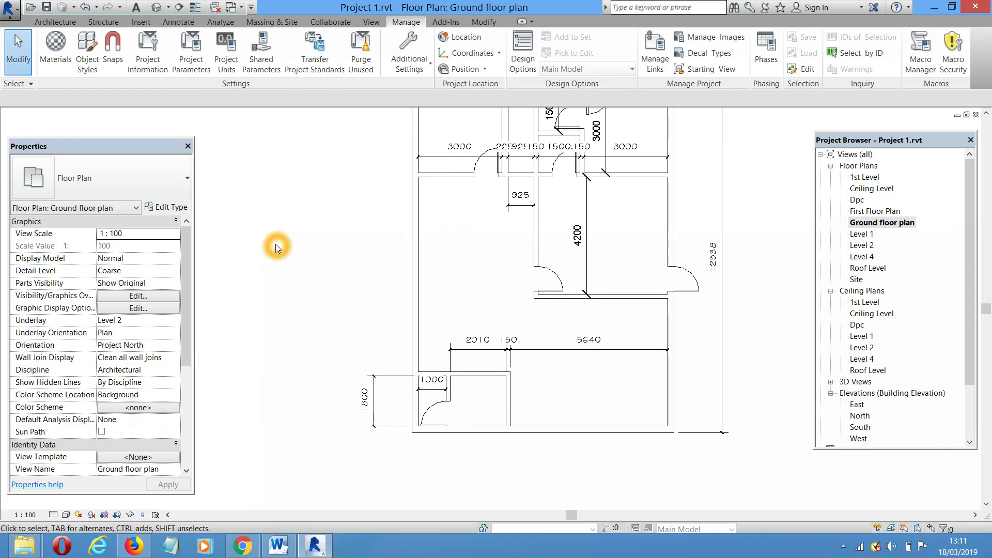
{"action": "left_click", "coordinate": [163, 184]}
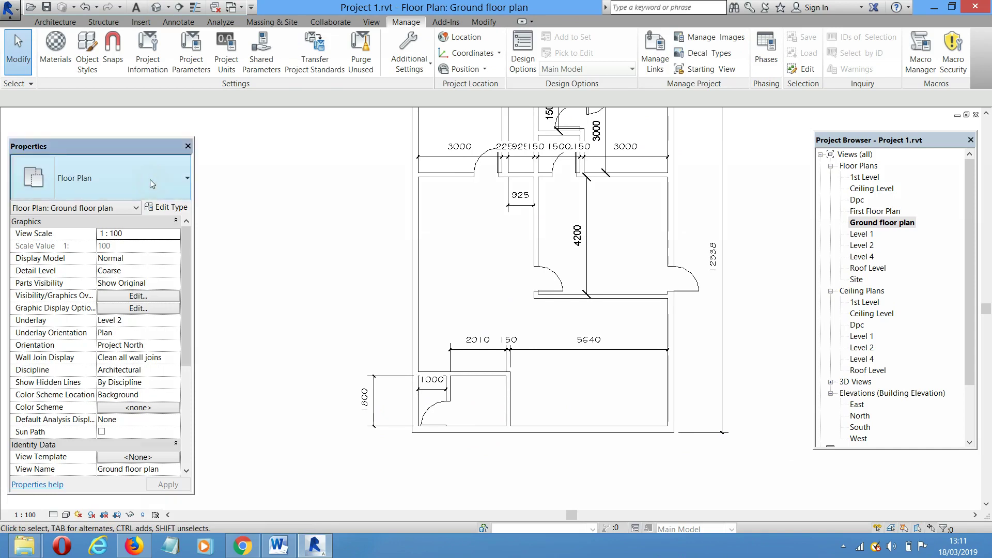
{"action": "left_click", "coordinate": [269, 222]}
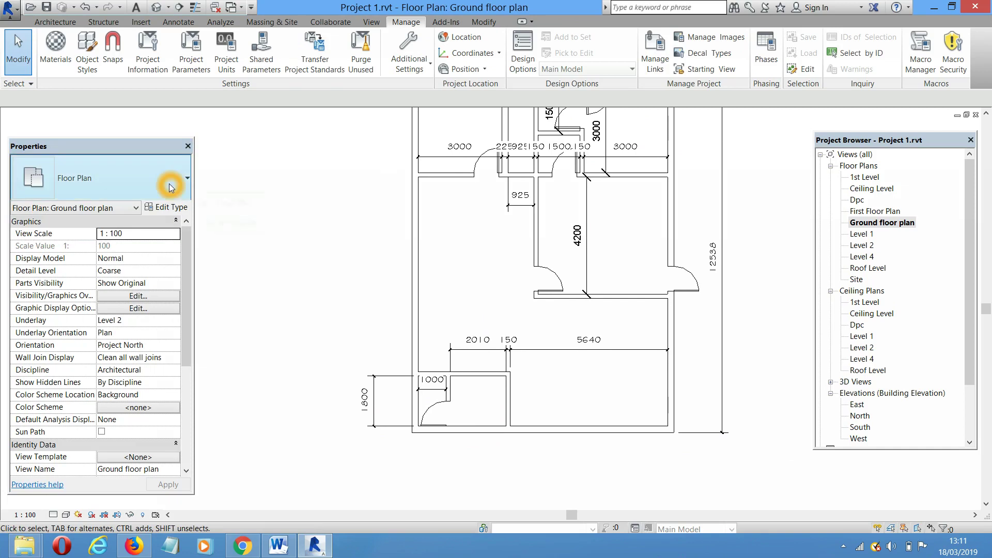
{"action": "left_click", "coordinate": [169, 181]}
{"action": "left_click", "coordinate": [264, 211]}
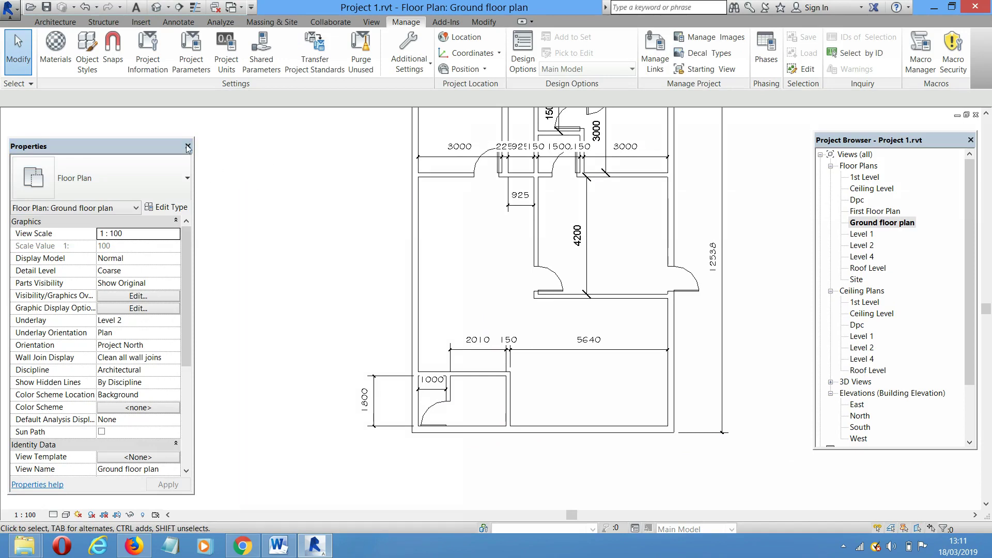
Start placing a door and open the UK library's External Doors folder for loading a family, down to its double door files
{"action": "left_click", "coordinate": [56, 23]}
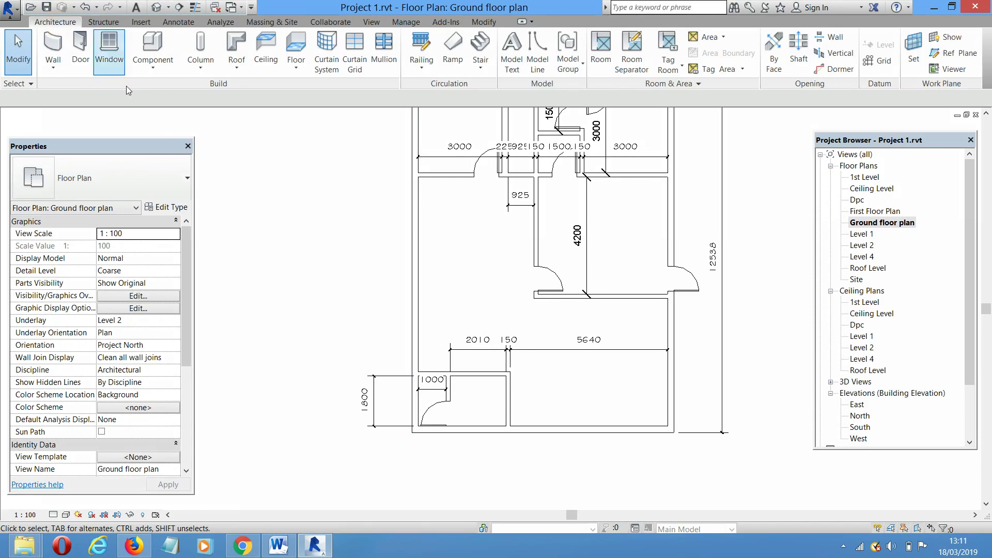
{"action": "left_click", "coordinate": [82, 43]}
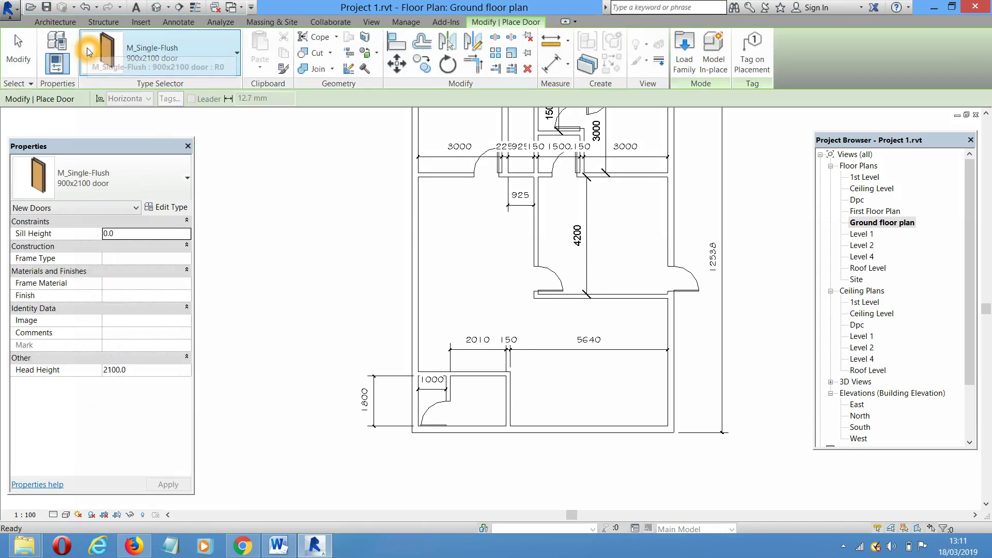
{"action": "left_click", "coordinate": [150, 179]}
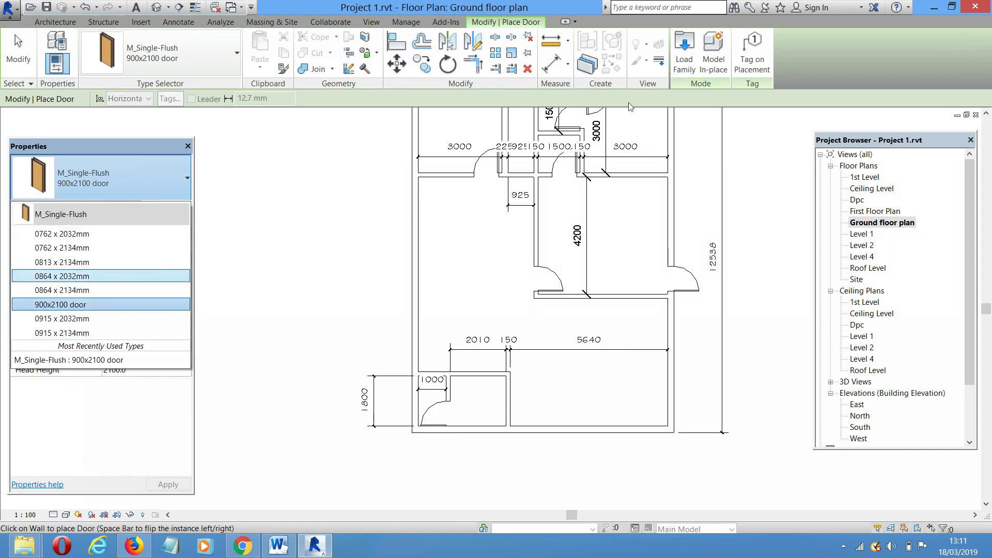
{"action": "left_click", "coordinate": [680, 60]}
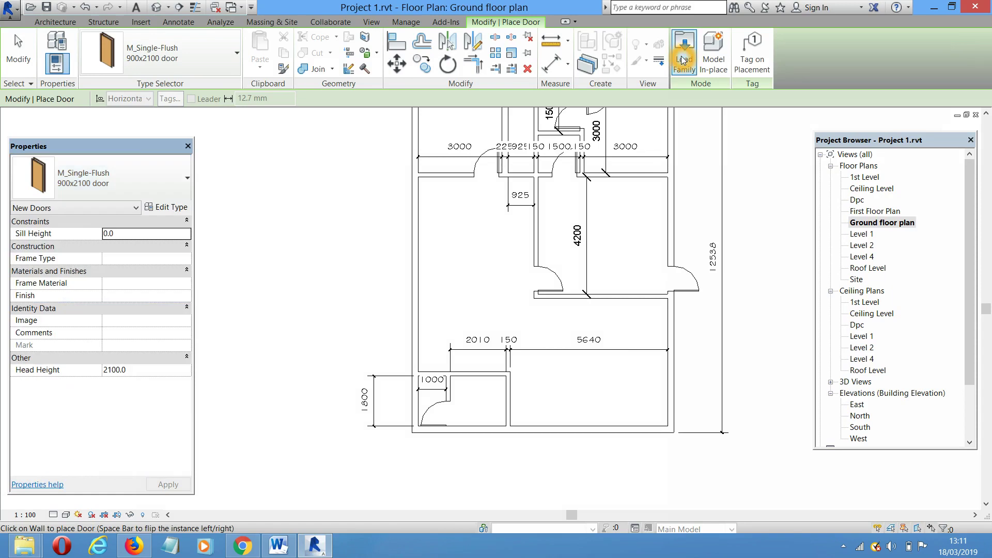
{"action": "left_click", "coordinate": [682, 61]}
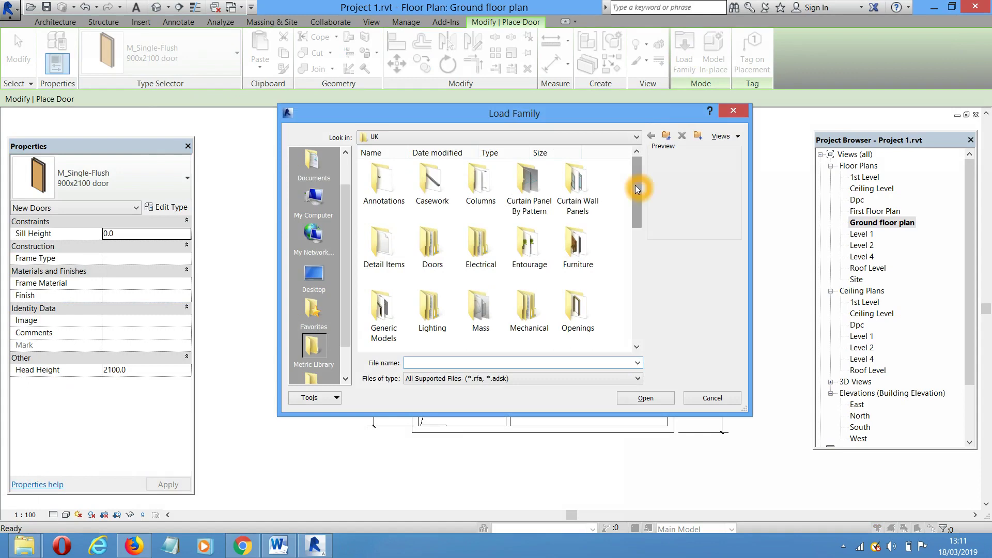
{"action": "left_click_drag", "start_coordinate": [635, 185], "coordinate": [635, 197]}
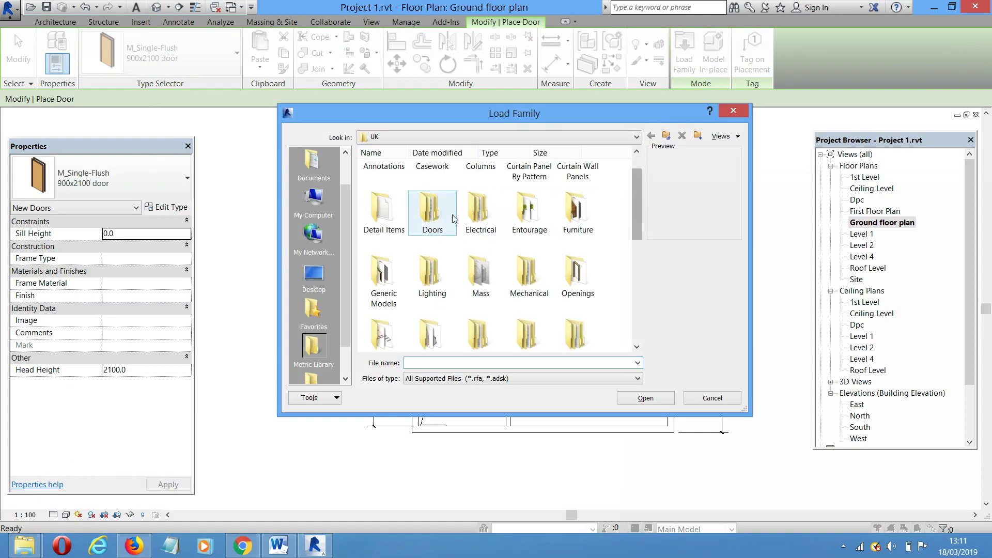
{"action": "double_click", "coordinate": [432, 209]}
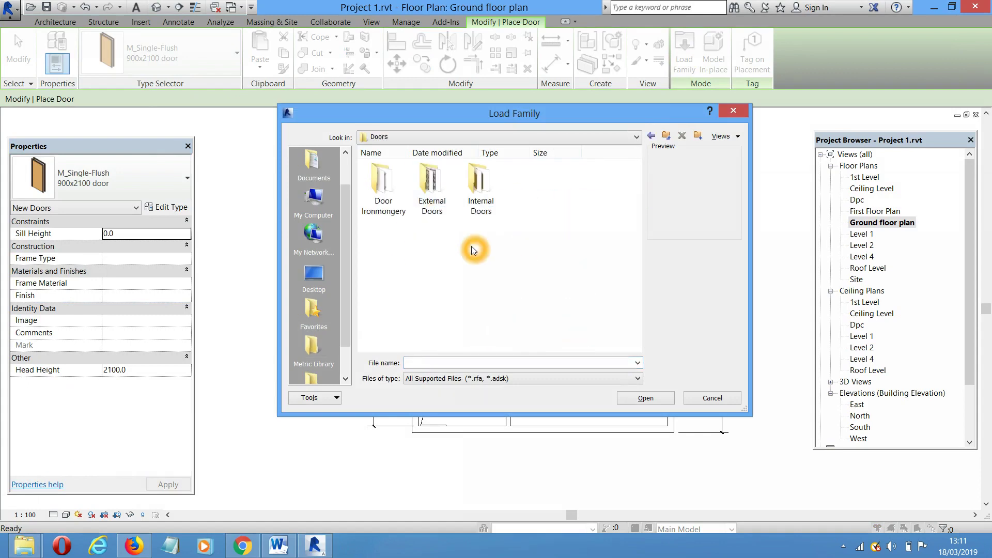
{"action": "double_click", "coordinate": [428, 186]}
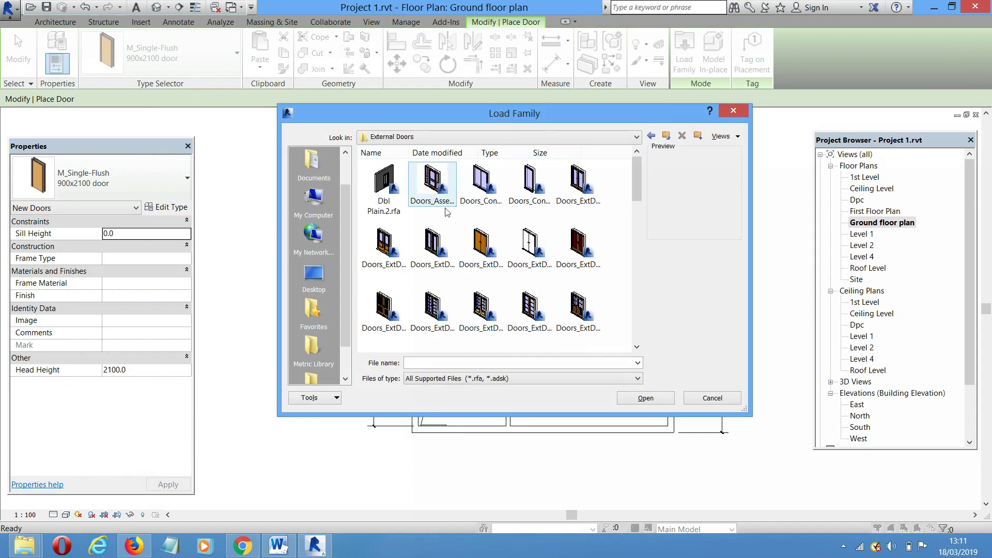
{"action": "left_click_drag", "start_coordinate": [640, 182], "coordinate": [648, 328]}
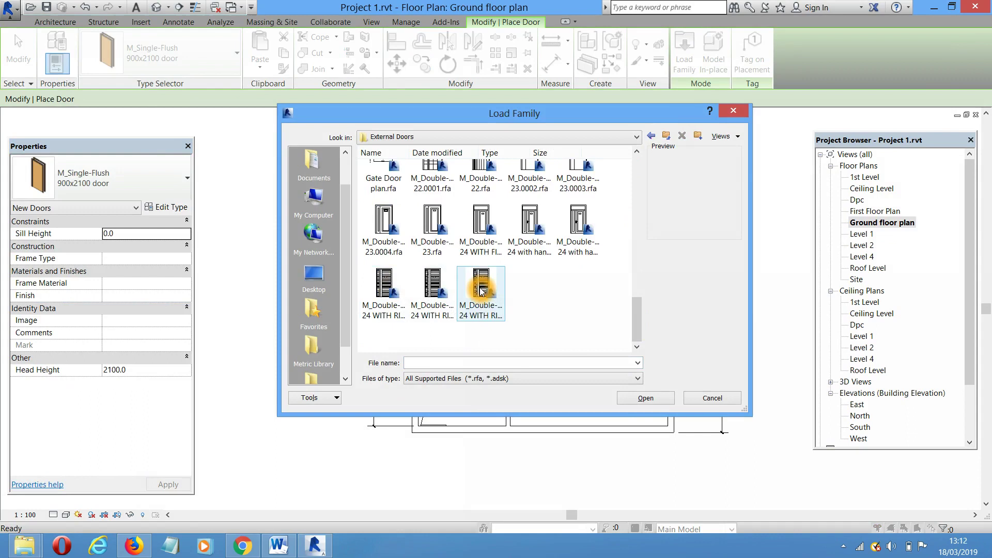
Delete the backup files M_Double-Uneven 24 WITH RIBBED.0003.rfa and M_Double-Uneven 24 WITH RIBBED.0002.rfa from the External Doors folder
{"action": "left_click", "coordinate": [427, 290]}
{"action": "right_click", "coordinate": [425, 290]}
{"action": "left_click", "coordinate": [455, 408]}
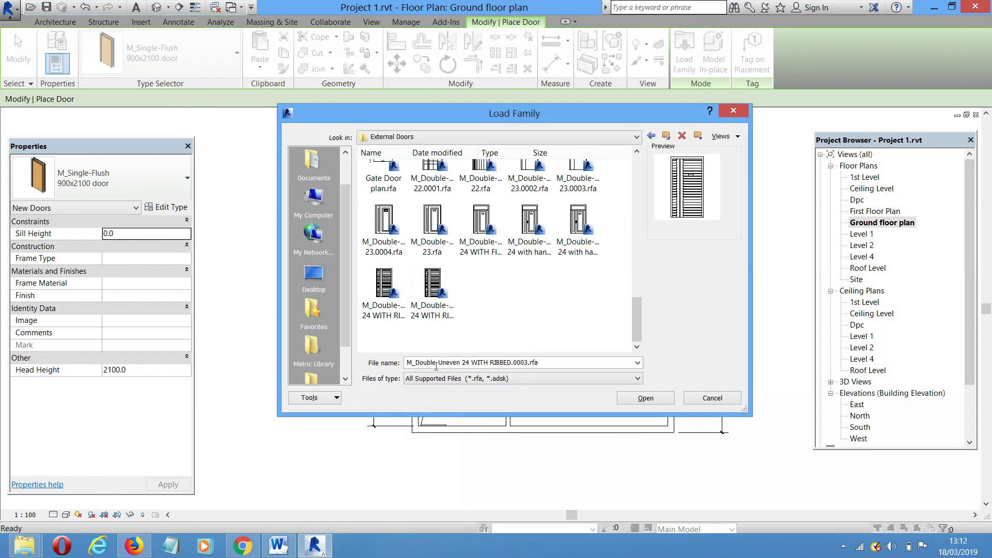
{"action": "left_click", "coordinate": [391, 298]}
{"action": "right_click", "coordinate": [390, 292]}
{"action": "left_click", "coordinate": [433, 414]}
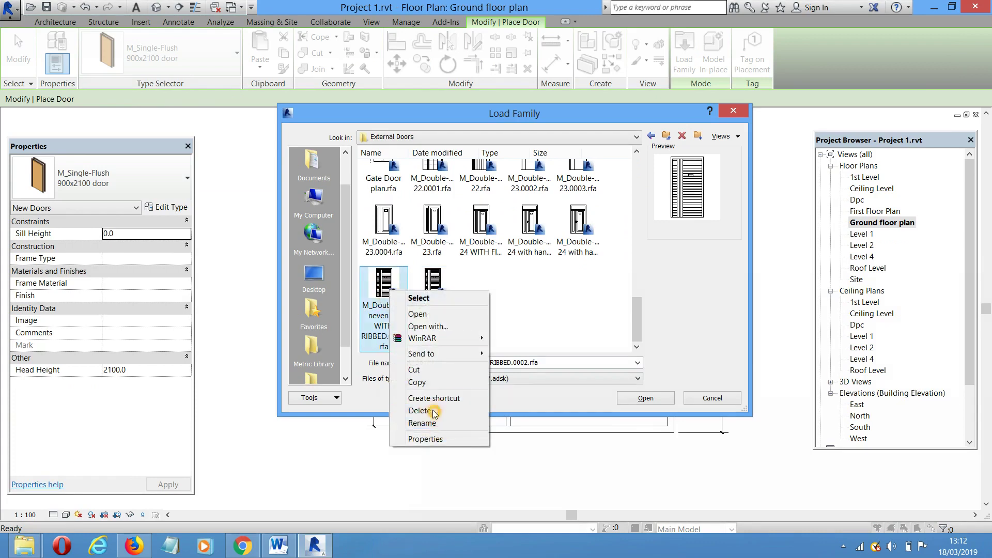
Load the M_Double-Uneven 24 WITH RIBBED.rfa door family into the project
{"action": "left_click", "coordinate": [389, 297]}
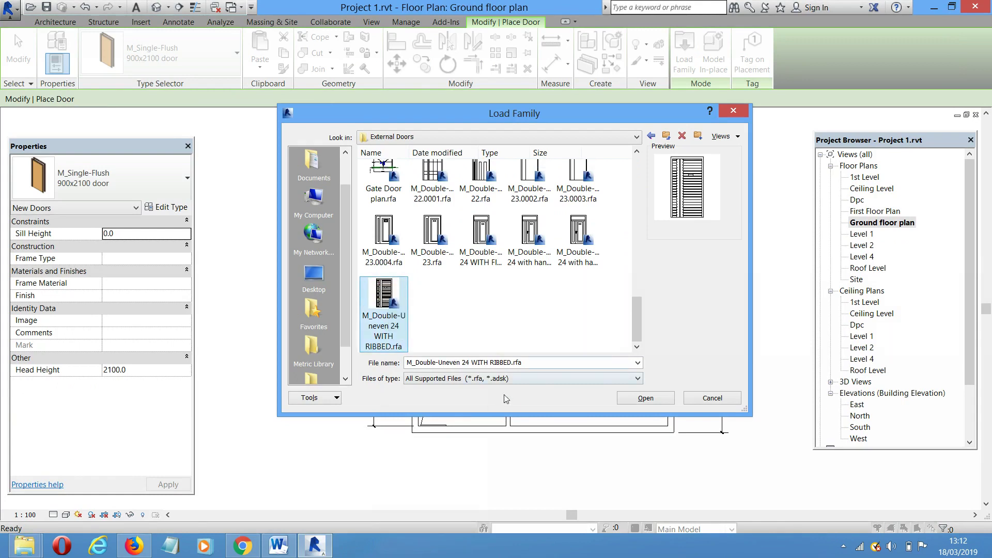
{"action": "left_click", "coordinate": [649, 399]}
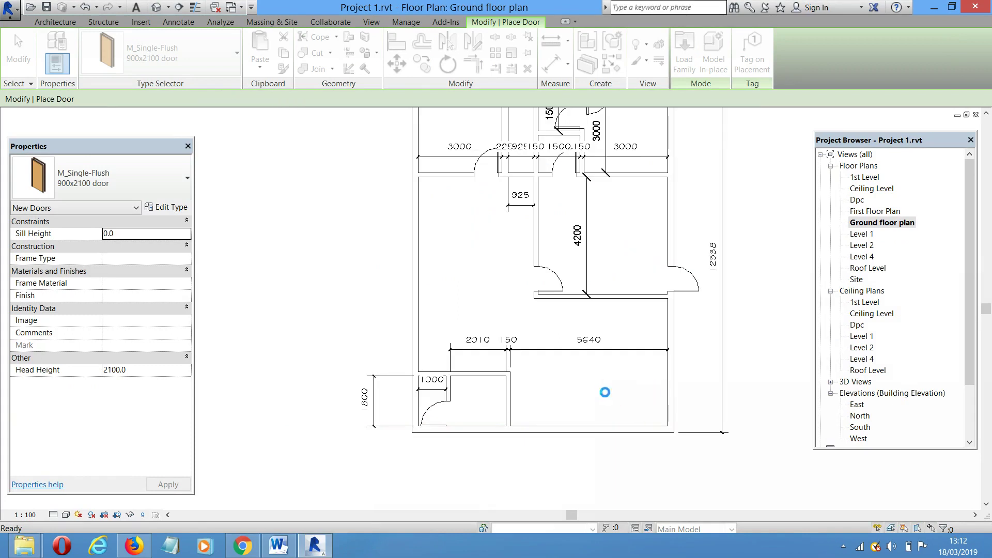
{"action": "key", "text": "Escape"}
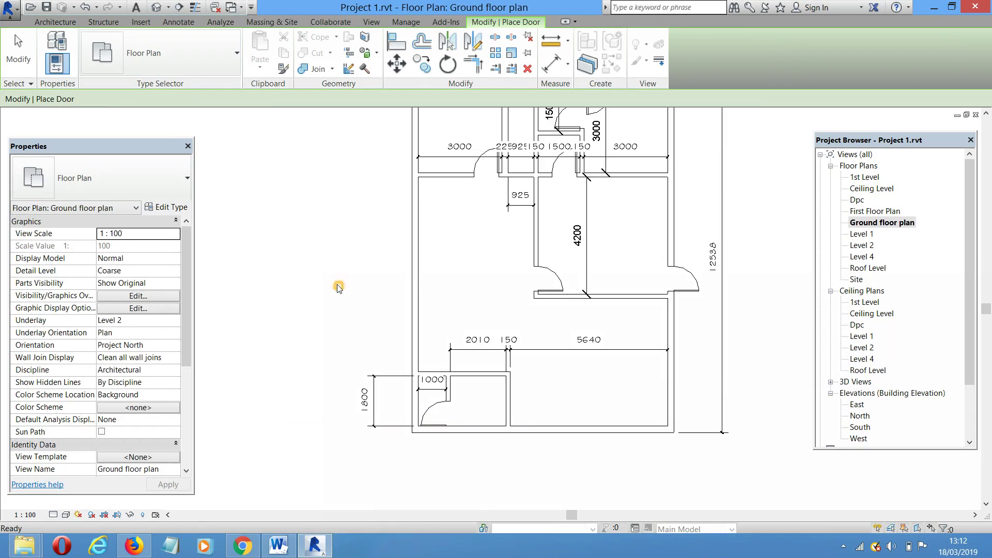
Place a 1321 x 2134mm uneven double door in the 2010-wide room's lower exterior wall, 100 from its right partition, swinging inward
{"action": "middle_click_drag", "start_coordinate": [335, 288], "coordinate": [334, 254]}
{"action": "key", "text": "d"}
{"action": "key", "text": "r"}
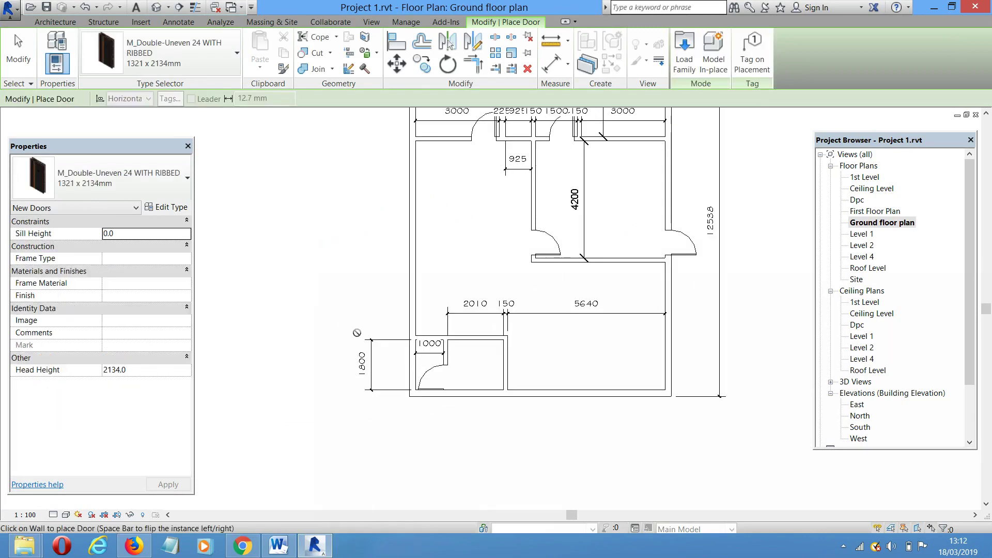
{"action": "left_click", "coordinate": [477, 391]}
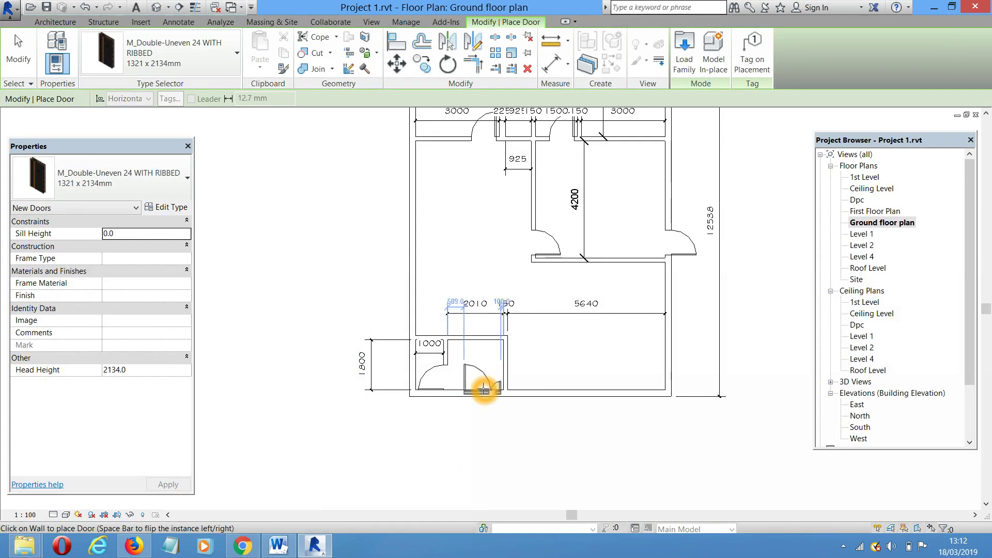
{"action": "left_click", "coordinate": [484, 391]}
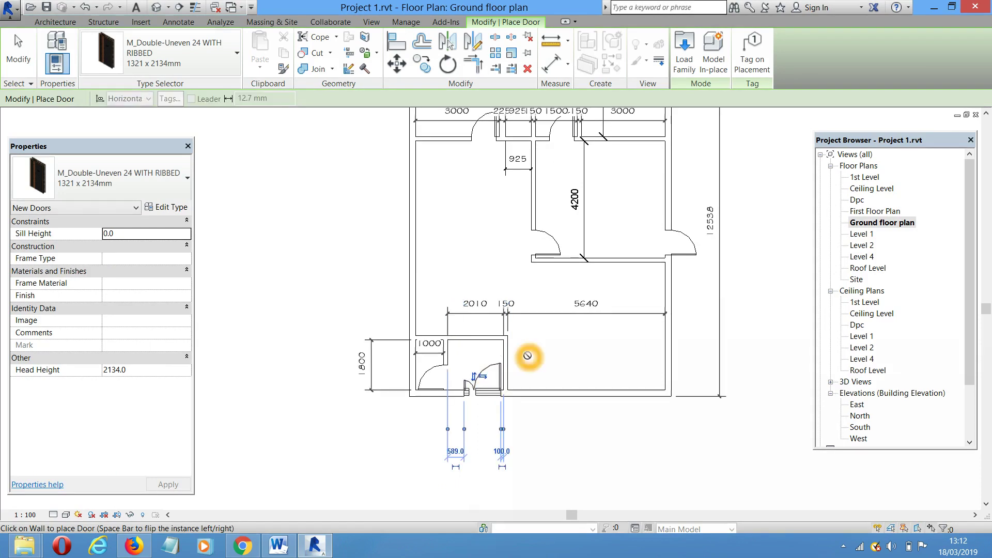
Place another 1321 x 2134mm double door in the 2010-wide room's right partition, 100 from its upper wall, swinging into the 5640-wide room
{"action": "scroll", "coordinate": [512, 347], "scroll_direction": "up", "scroll_amount": 5}
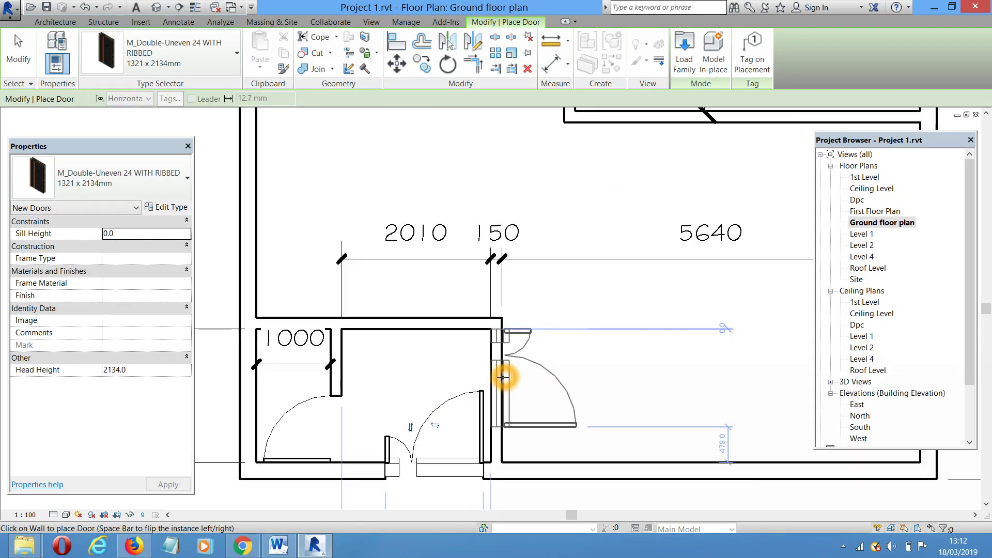
{"action": "left_click", "coordinate": [503, 388]}
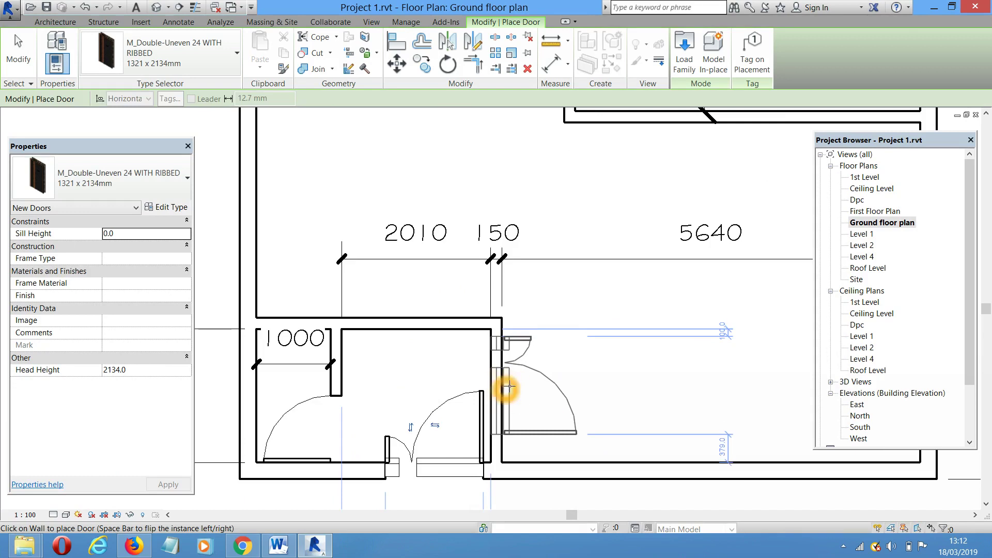
{"action": "key", "text": "Escape"}
{"action": "key", "text": "Escape"}
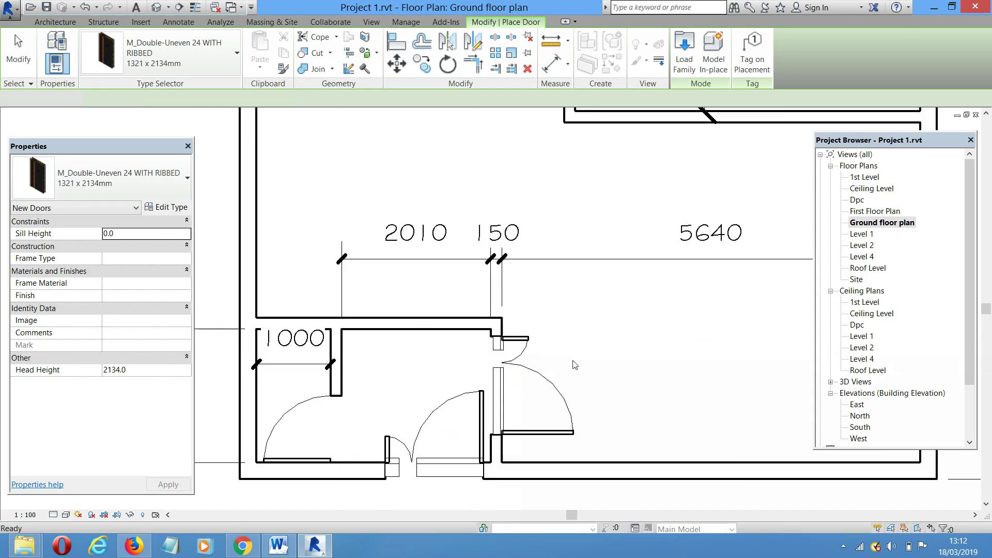
Extend the 4200 dimension with witness lines on the lower face of the partition below and the bottom exterior wall's inner face
{"action": "scroll", "coordinate": [522, 364], "scroll_direction": "down", "scroll_amount": 2}
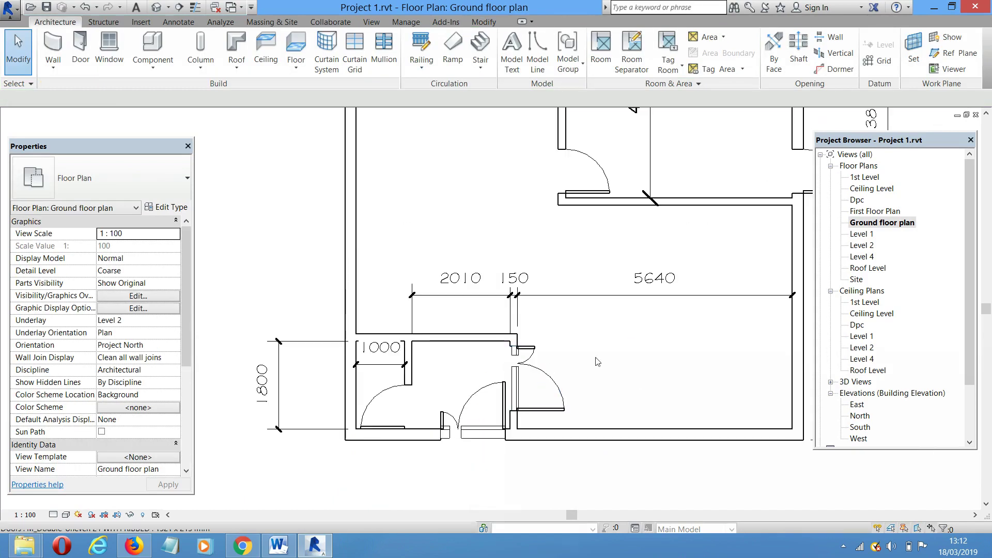
{"action": "middle_click_drag", "start_coordinate": [578, 360], "coordinate": [494, 368]}
{"action": "scroll", "coordinate": [493, 368], "scroll_direction": "down", "scroll_amount": 3}
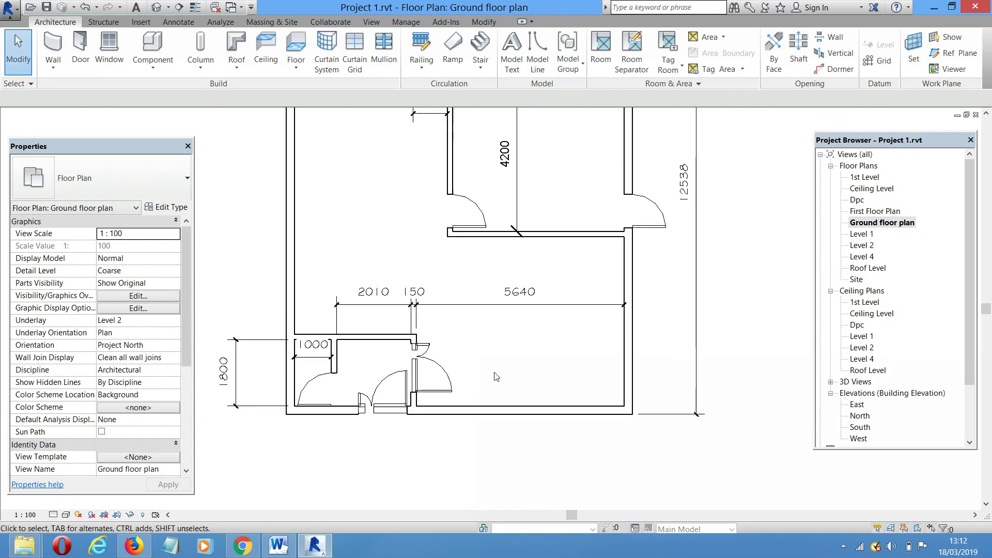
{"action": "left_click", "coordinate": [505, 279]}
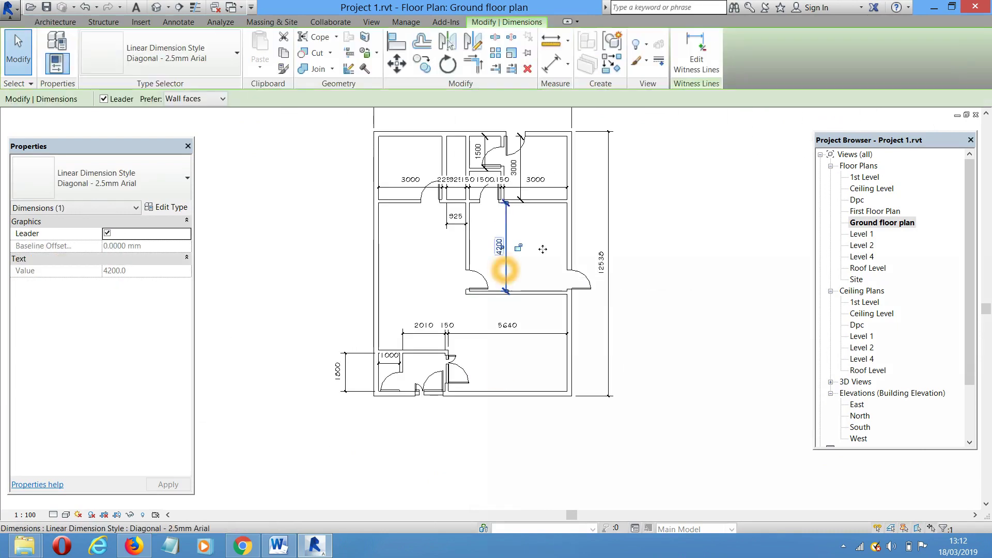
{"action": "left_click", "coordinate": [694, 62]}
{"action": "scroll", "coordinate": [537, 307], "scroll_direction": "up", "scroll_amount": 5}
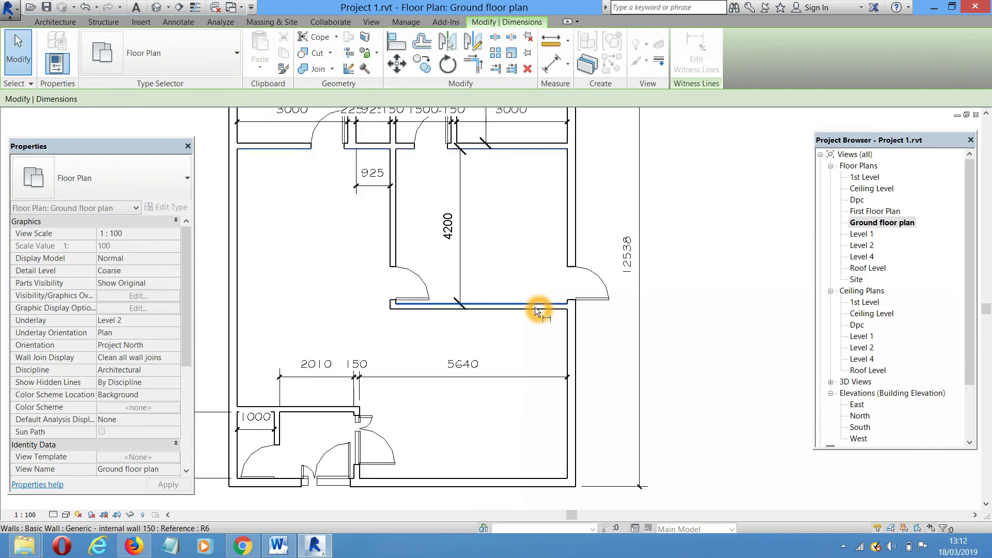
{"action": "left_click", "coordinate": [535, 314]}
{"action": "scroll", "coordinate": [532, 289], "scroll_direction": "down", "scroll_amount": 2}
{"action": "scroll", "coordinate": [505, 433], "scroll_direction": "up", "scroll_amount": 1}
{"action": "left_click", "coordinate": [504, 430]}
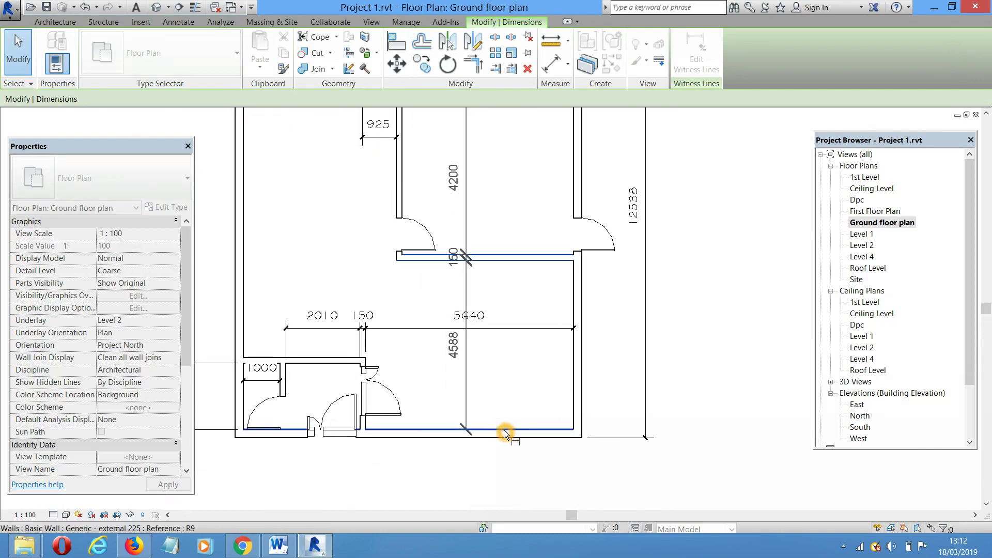
{"action": "left_click", "coordinate": [498, 386]}
{"action": "scroll", "coordinate": [502, 398], "scroll_direction": "down", "scroll_amount": 1}
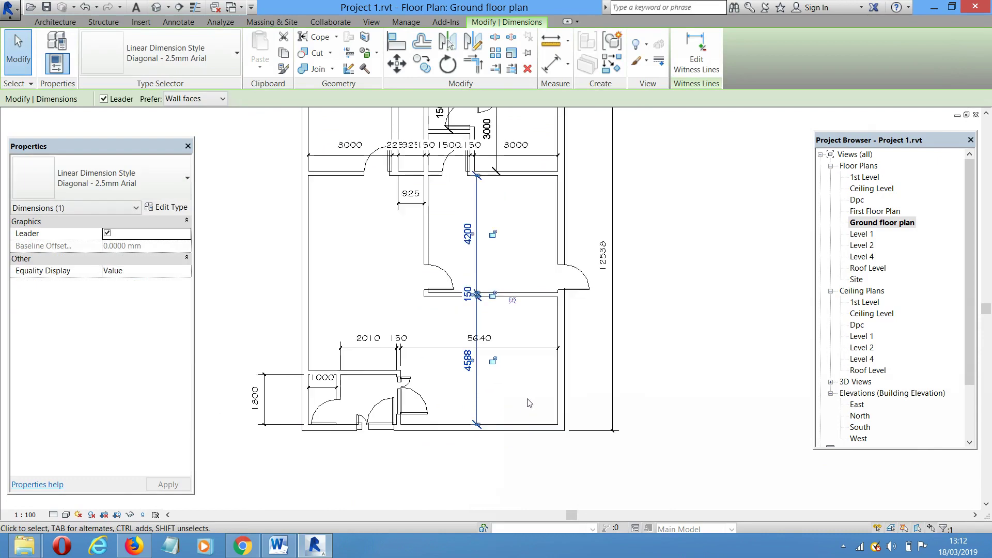
Review the ground floor plan's placed doors and the extended vertical dimension, leaving the dimension deselected
{"action": "middle_click_drag", "start_coordinate": [641, 298], "coordinate": [646, 340]}
{"action": "scroll", "coordinate": [492, 407], "scroll_direction": "up", "scroll_amount": 3}
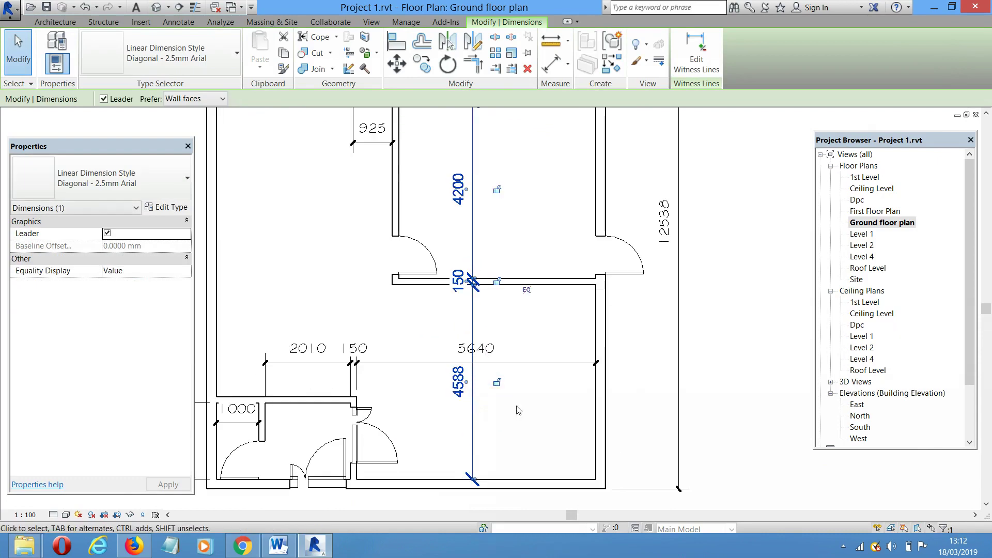
{"action": "scroll", "coordinate": [526, 408], "scroll_direction": "down", "scroll_amount": 3}
{"action": "scroll", "coordinate": [512, 402], "scroll_direction": "up", "scroll_amount": 3}
{"action": "scroll", "coordinate": [540, 388], "scroll_direction": "down", "scroll_amount": 4}
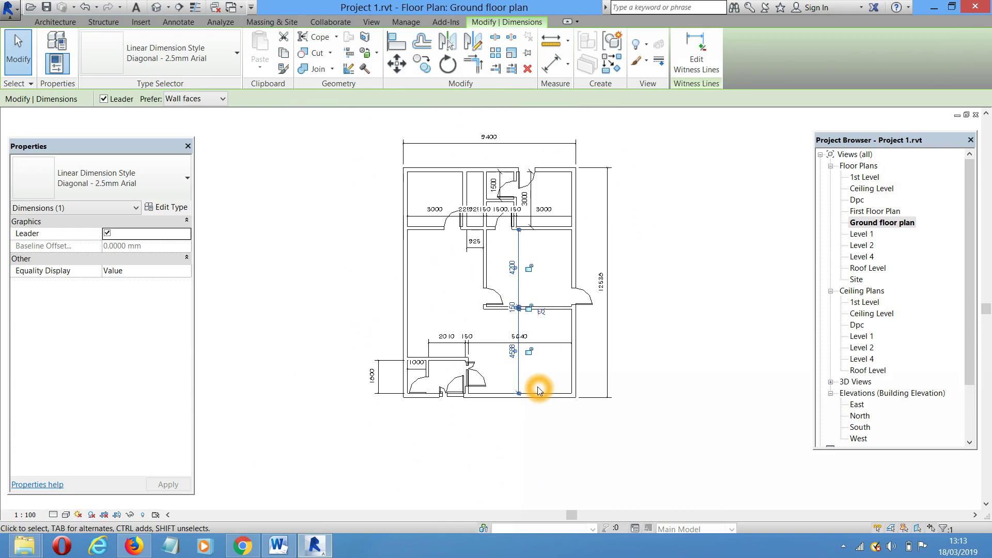
{"action": "left_click", "coordinate": [537, 386]}
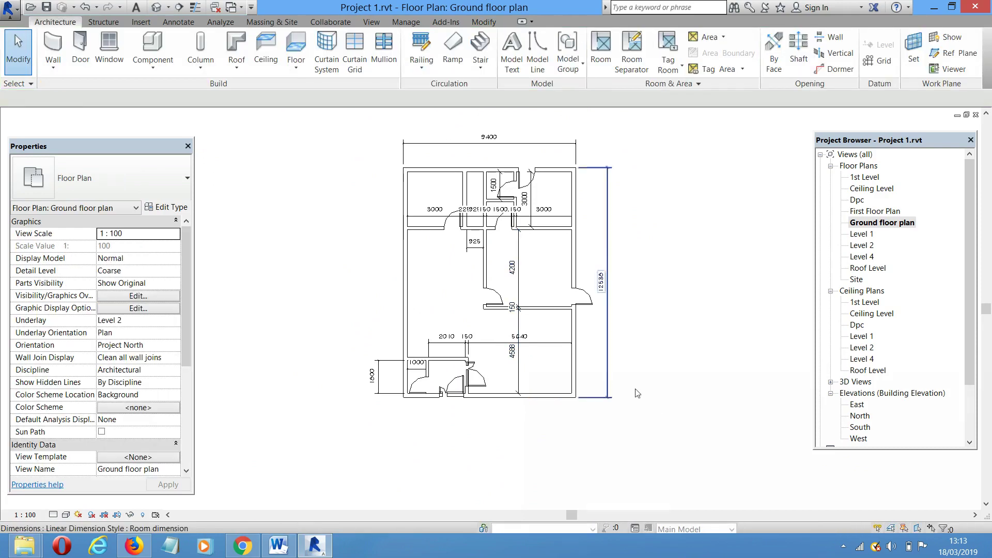
{"action": "middle_click_drag", "start_coordinate": [672, 367], "coordinate": [619, 353]}
{"action": "scroll", "coordinate": [603, 345], "scroll_direction": "up", "scroll_amount": 1}
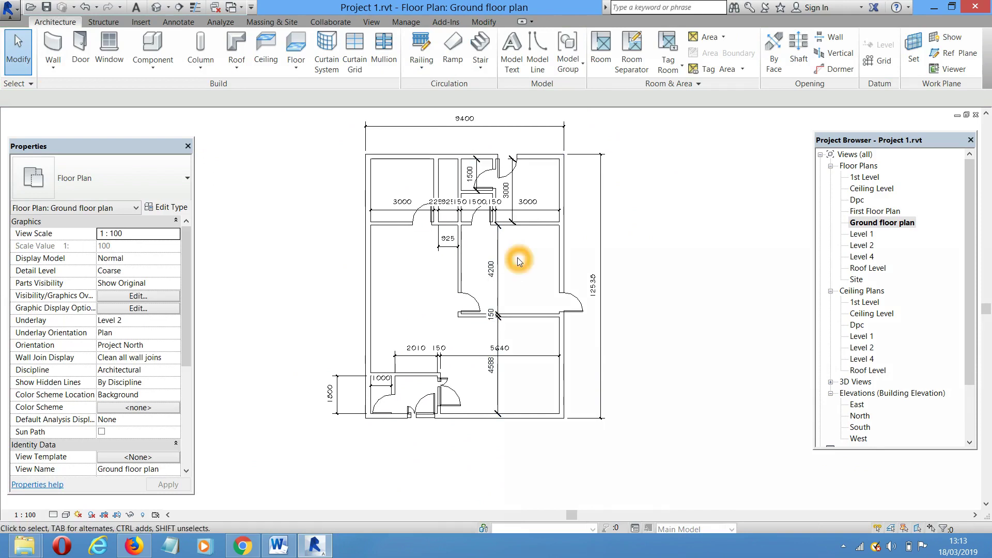
Draw a detail-line rectangle about 1300 by 400 near the upper-left corner of the large left room
{"action": "key", "text": "d"}
{"action": "key", "text": "l"}
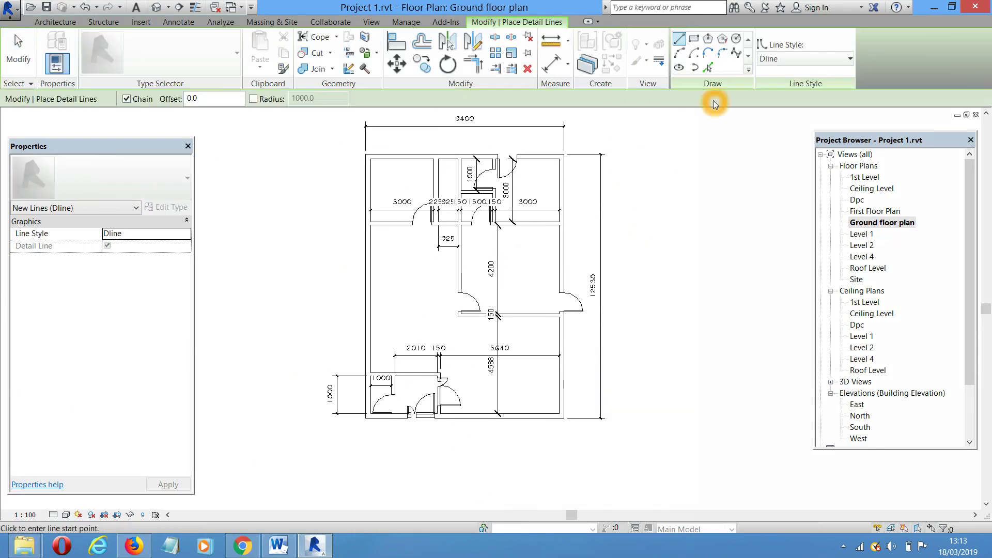
{"action": "left_click", "coordinate": [726, 73]}
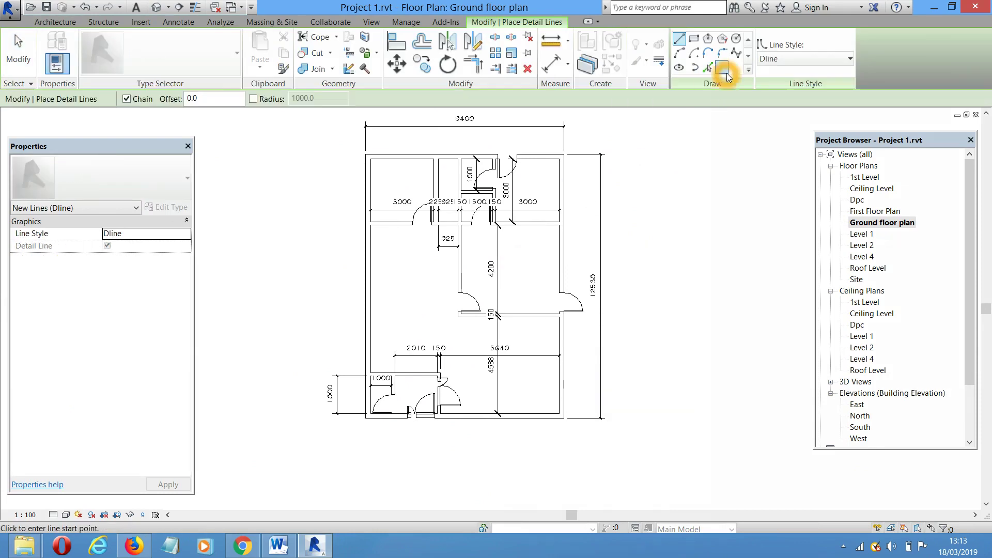
{"action": "left_click", "coordinate": [693, 39]}
{"action": "scroll", "coordinate": [375, 252], "scroll_direction": "up", "scroll_amount": 5}
{"action": "scroll", "coordinate": [376, 252], "scroll_direction": "up", "scroll_amount": 1}
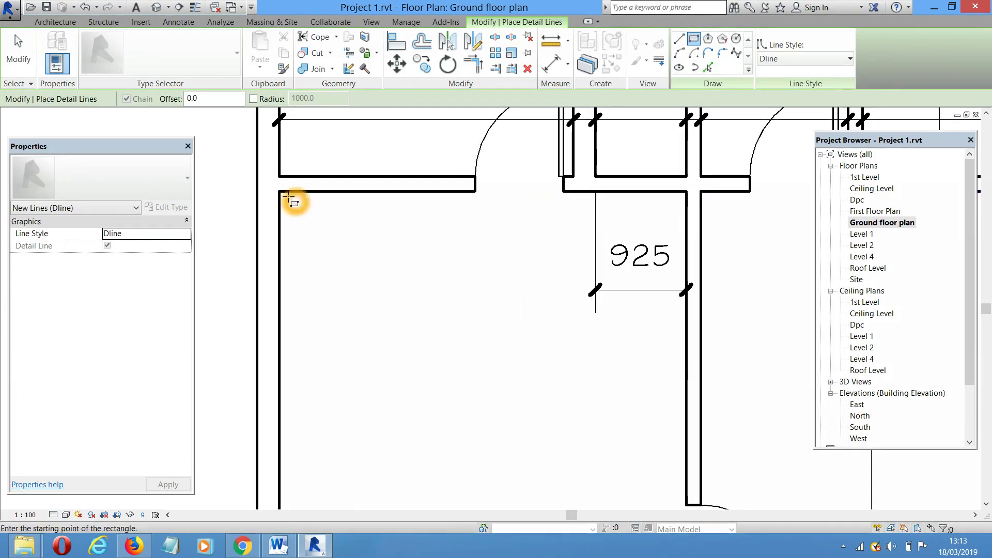
{"action": "left_click", "coordinate": [308, 202]}
{"action": "left_click", "coordinate": [435, 240]}
{"action": "left_click", "coordinate": [537, 351]}
{"action": "key", "text": "Escape"}
{"action": "key", "text": "Escape"}
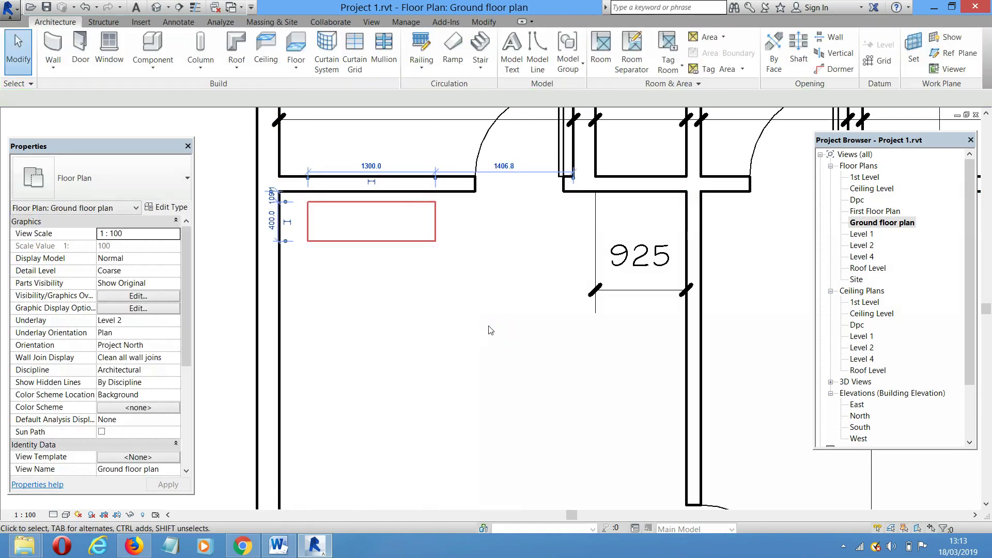
Dimension the width of the detail-line rectangle, placing the aligned dimension below it
{"action": "key", "text": "d"}
{"action": "key", "text": "i"}
{"action": "scroll", "coordinate": [327, 237], "scroll_direction": "up", "scroll_amount": 2}
{"action": "left_click", "coordinate": [298, 212]}
{"action": "left_click", "coordinate": [491, 217]}
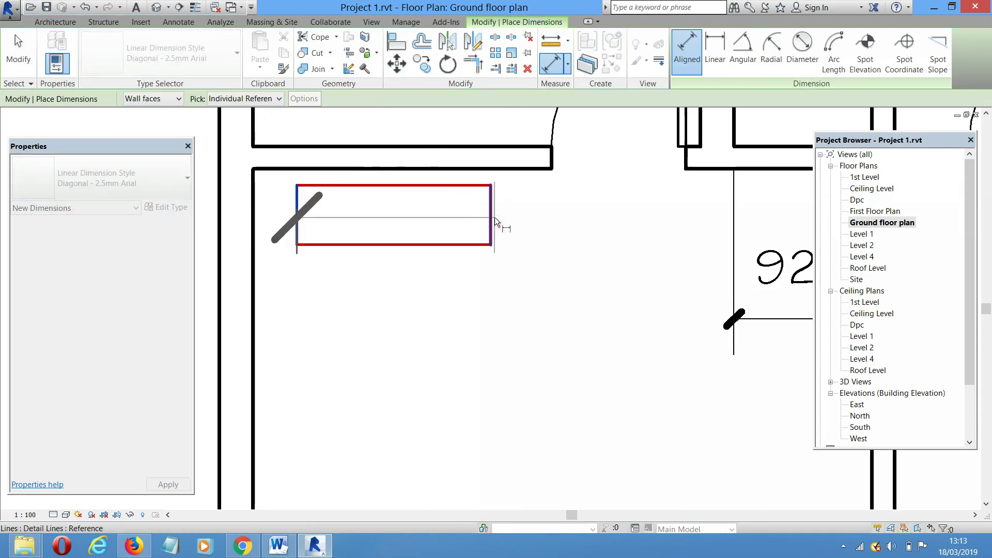
{"action": "left_click", "coordinate": [489, 370]}
{"action": "key", "text": "Escape"}
{"action": "key", "text": "Escape"}
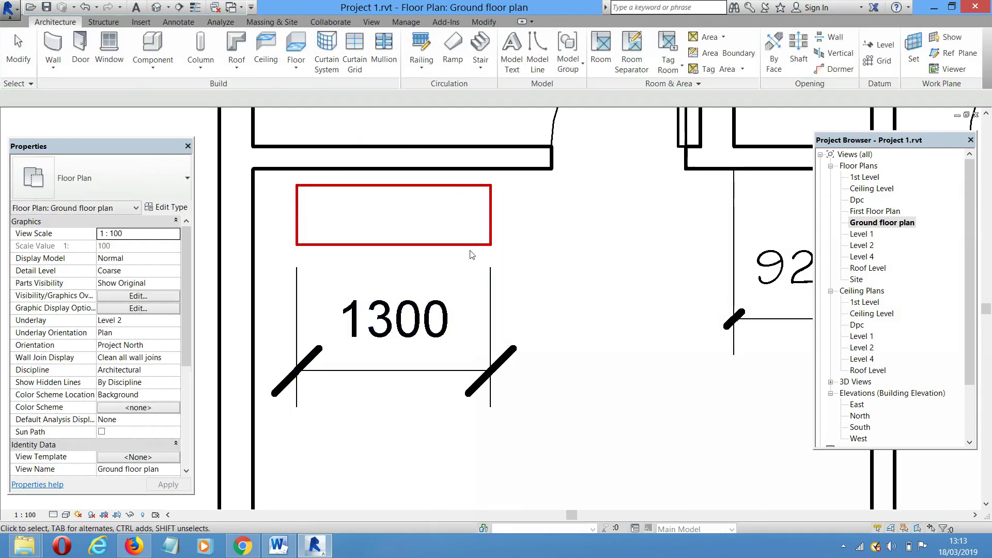
Set the rectangle's width to 3900 by moving its right edge
{"action": "left_click", "coordinate": [487, 220]}
{"action": "left_click", "coordinate": [394, 341]}
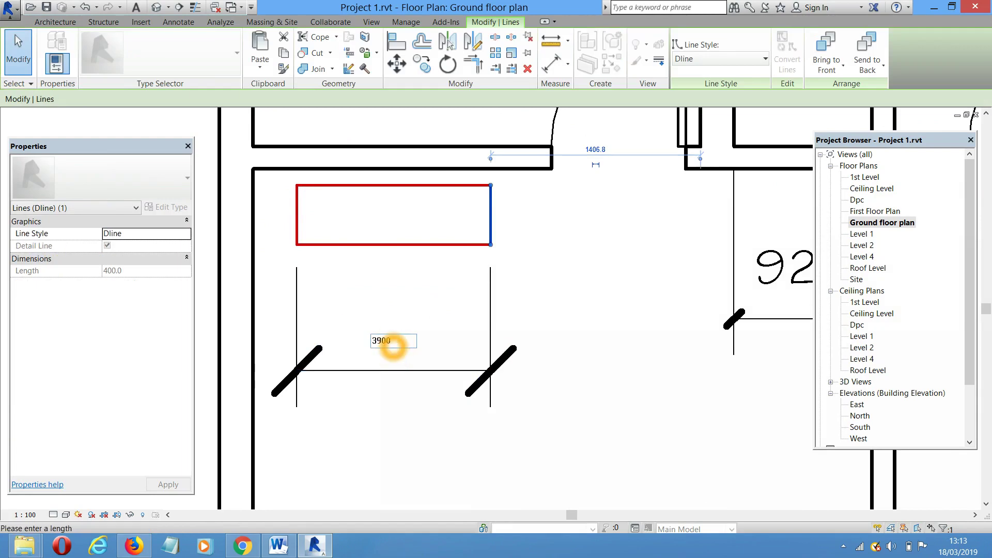
{"action": "type", "text": "3900"}
{"action": "key", "text": "Return"}
{"action": "scroll", "coordinate": [405, 249], "scroll_direction": "down", "scroll_amount": 3}
{"action": "scroll", "coordinate": [431, 319], "scroll_direction": "down", "scroll_amount": 2}
{"action": "scroll", "coordinate": [442, 295], "scroll_direction": "up", "scroll_amount": 1}
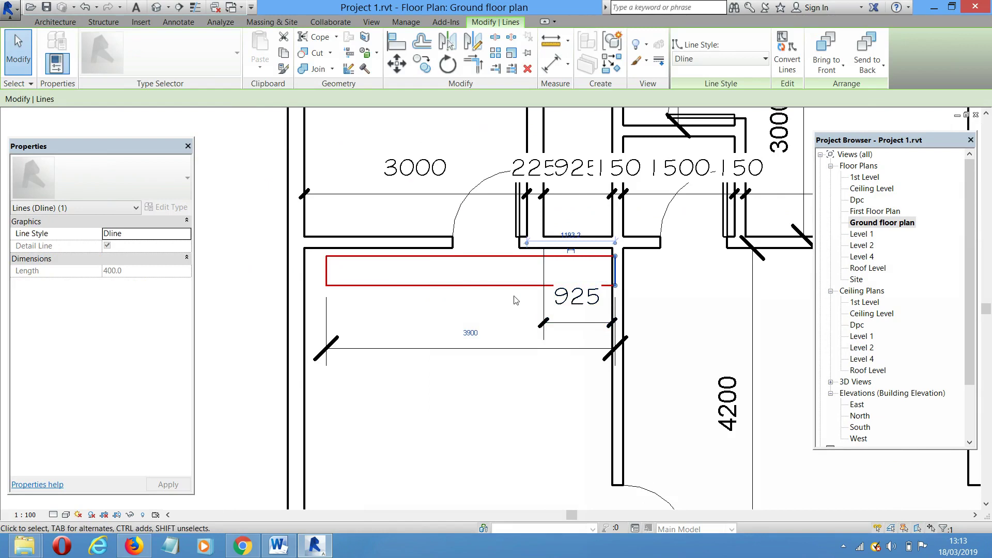
{"action": "left_click", "coordinate": [470, 342]}
{"action": "scroll", "coordinate": [485, 359], "scroll_direction": "down", "scroll_amount": 1}
{"action": "left_click", "coordinate": [504, 350]}
{"action": "left_click", "coordinate": [483, 392]}
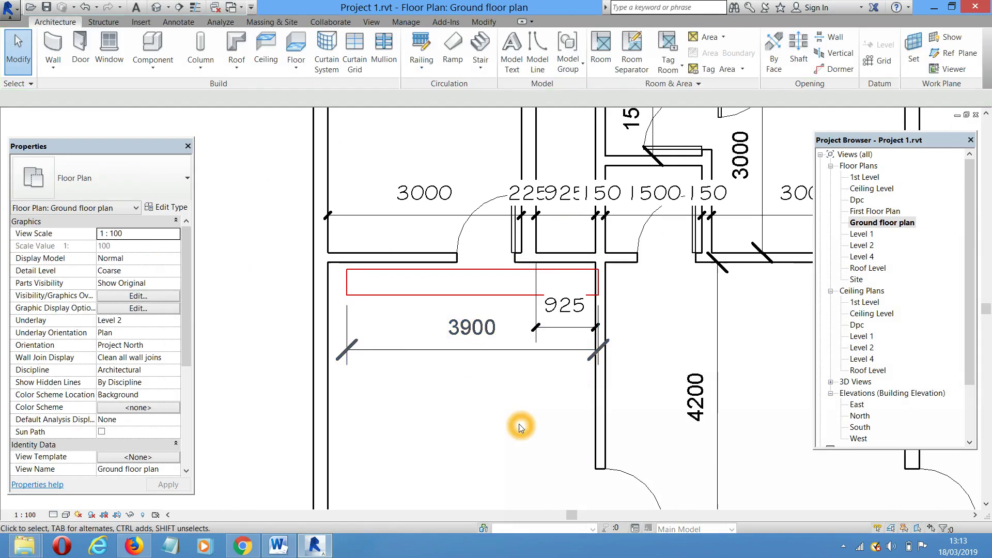
Align the rectangle's right edge to the left face of the adjacent partition, with the alignment preference set to Wall faces
{"action": "key", "text": "a"}
{"action": "key", "text": "l"}
{"action": "scroll", "coordinate": [602, 387], "scroll_direction": "up", "scroll_amount": 1}
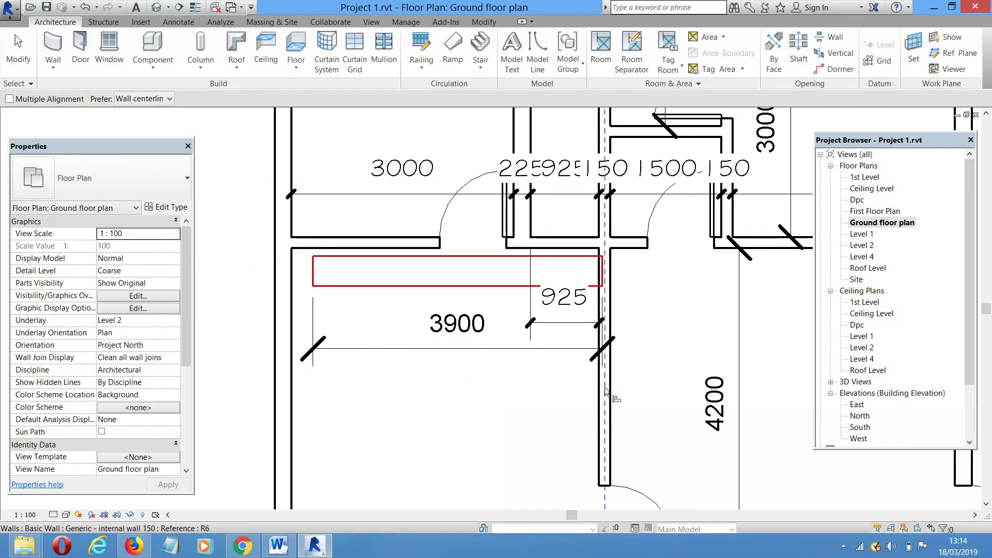
{"action": "left_click", "coordinate": [598, 394]}
{"action": "left_click", "coordinate": [170, 99]}
{"action": "left_click", "coordinate": [153, 115]}
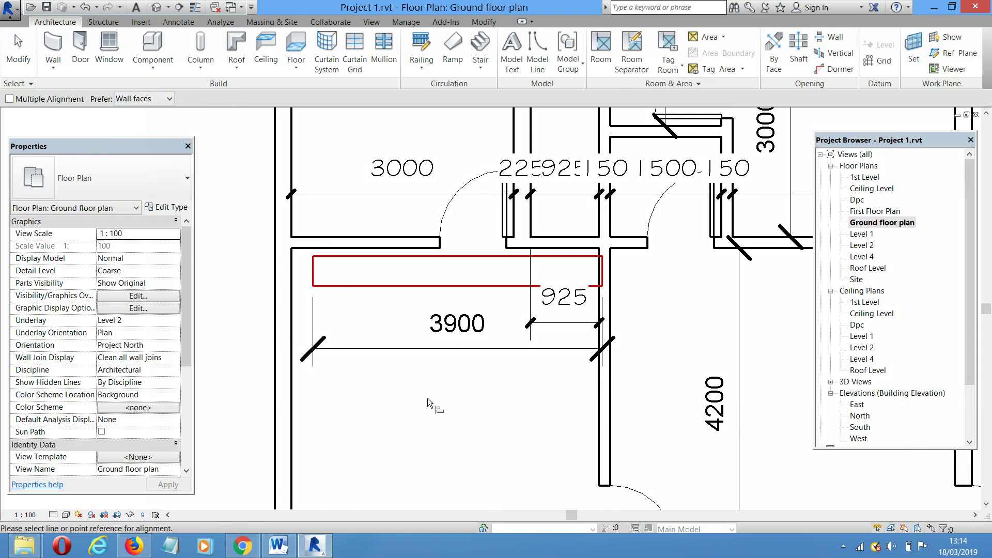
{"action": "left_click", "coordinate": [598, 409]}
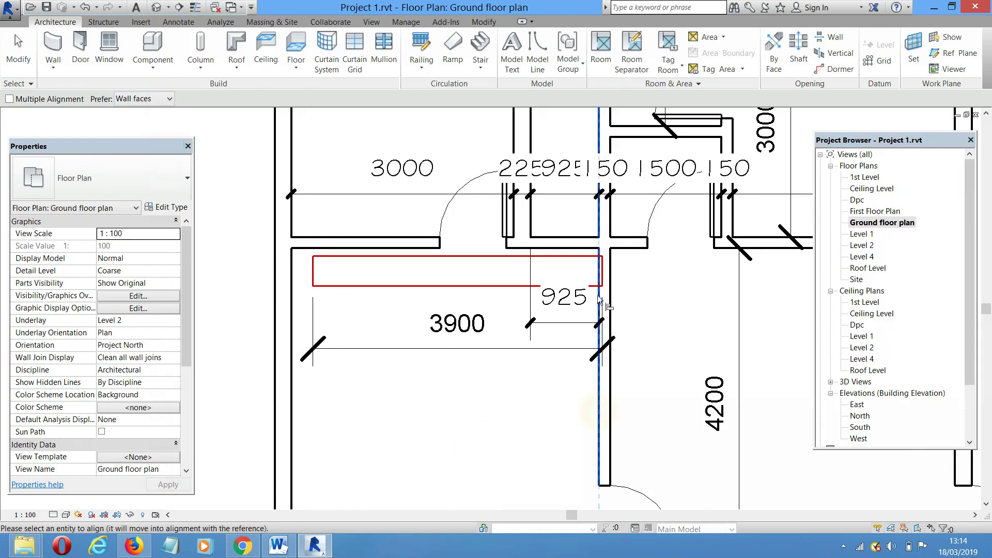
{"action": "scroll", "coordinate": [601, 271], "scroll_direction": "up", "scroll_amount": 2}
{"action": "left_click", "coordinate": [605, 269]}
{"action": "scroll", "coordinate": [572, 297], "scroll_direction": "down", "scroll_amount": 4}
{"action": "key", "text": "Escape"}
{"action": "key", "text": "Escape"}
Dimension the gap between the partition's lower face and the rectangle's top edge
{"action": "scroll", "coordinate": [475, 420], "scroll_direction": "up", "scroll_amount": 1}
{"action": "key", "text": "d"}
{"action": "key", "text": "i"}
{"action": "scroll", "coordinate": [373, 284], "scroll_direction": "up", "scroll_amount": 4}
{"action": "left_click", "coordinate": [371, 261]}
{"action": "left_click", "coordinate": [378, 283]}
{"action": "left_click", "coordinate": [380, 310]}
{"action": "scroll", "coordinate": [434, 310], "scroll_direction": "down", "scroll_amount": 3}
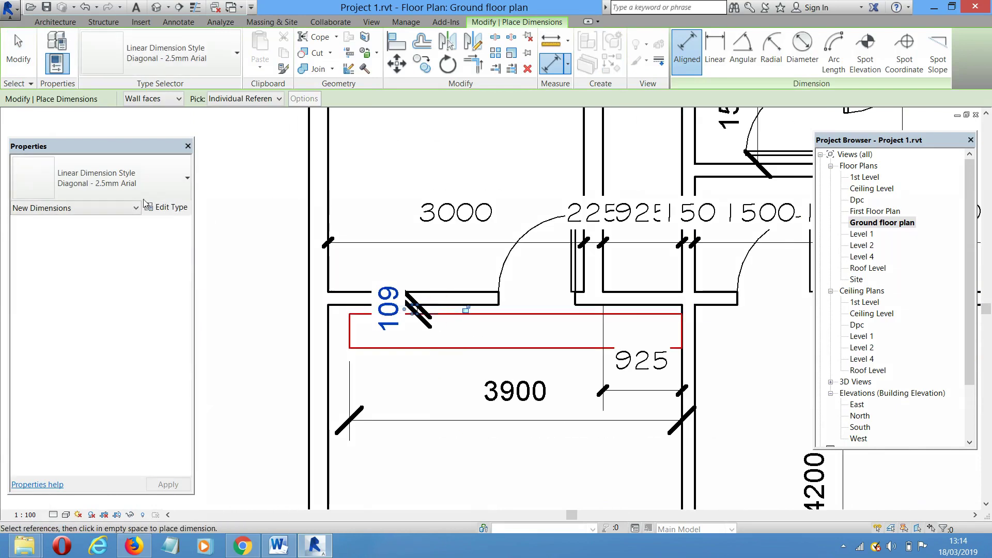
Set the linear dimension type for new dimensions to Room dimension and leave the dimension command
{"action": "left_click", "coordinate": [133, 185]}
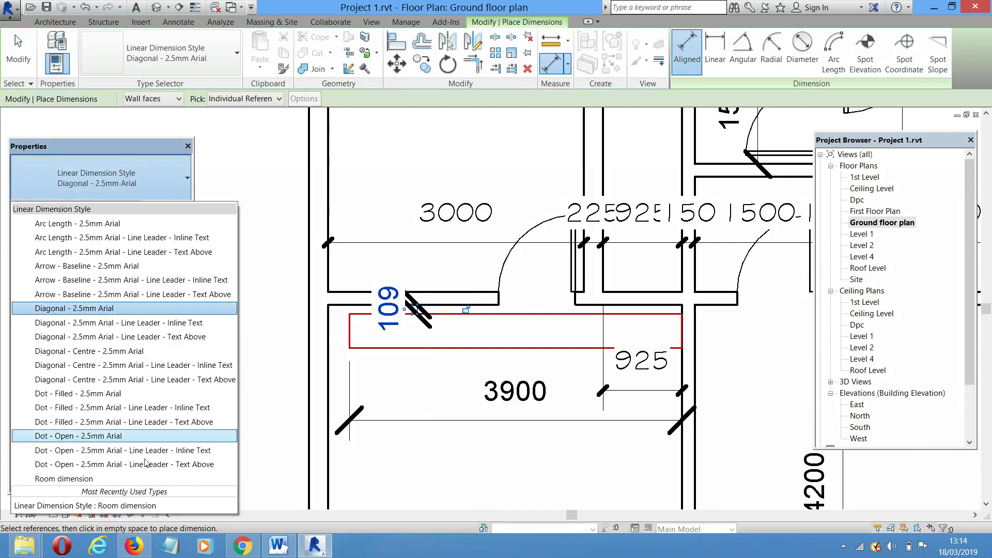
{"action": "left_click", "coordinate": [131, 479]}
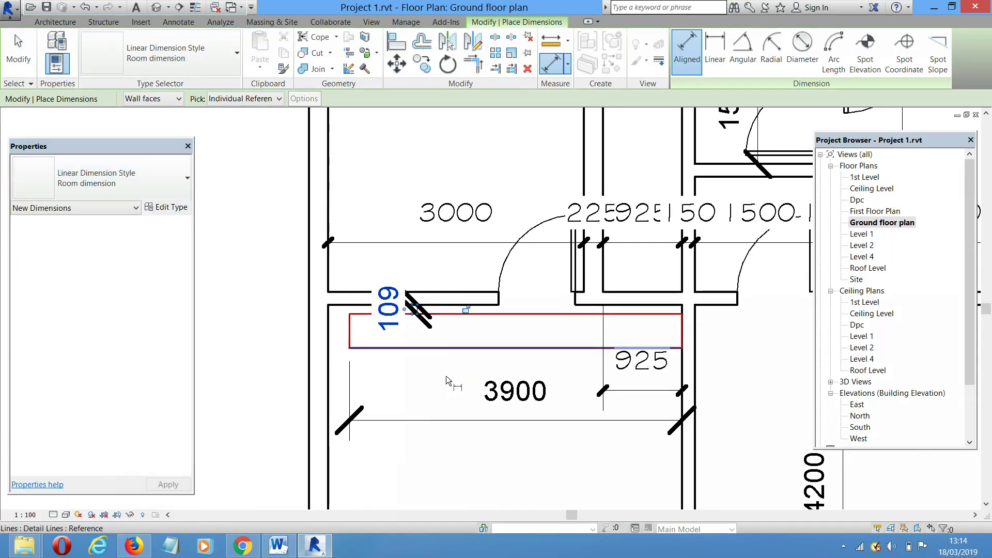
{"action": "scroll", "coordinate": [351, 331], "scroll_direction": "up", "scroll_amount": 3}
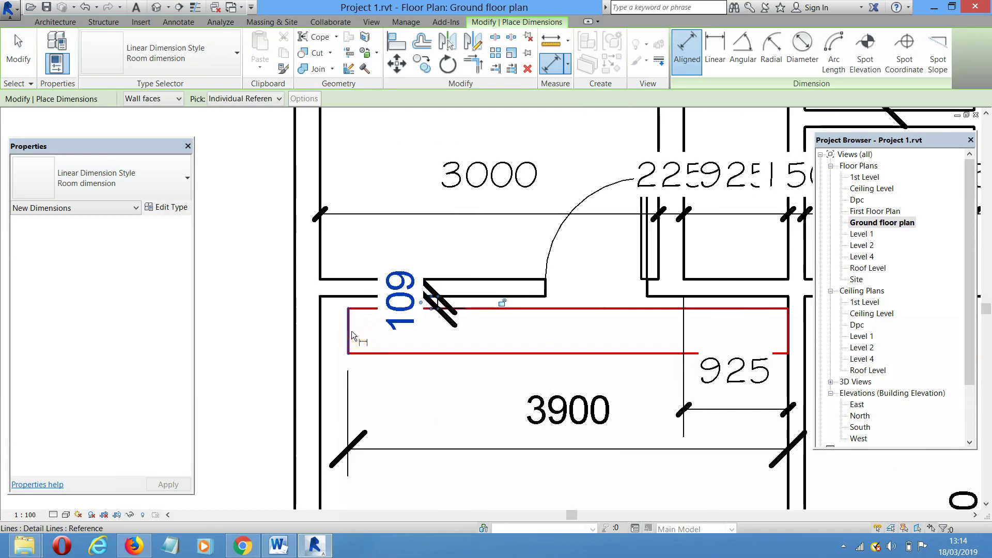
{"action": "key", "text": "Escape"}
{"action": "key", "text": "Escape"}
Set the distance from the partition's lower face to the rectangle's top edge to 1200
{"action": "left_click", "coordinate": [627, 302]}
{"action": "left_click", "coordinate": [441, 293]}
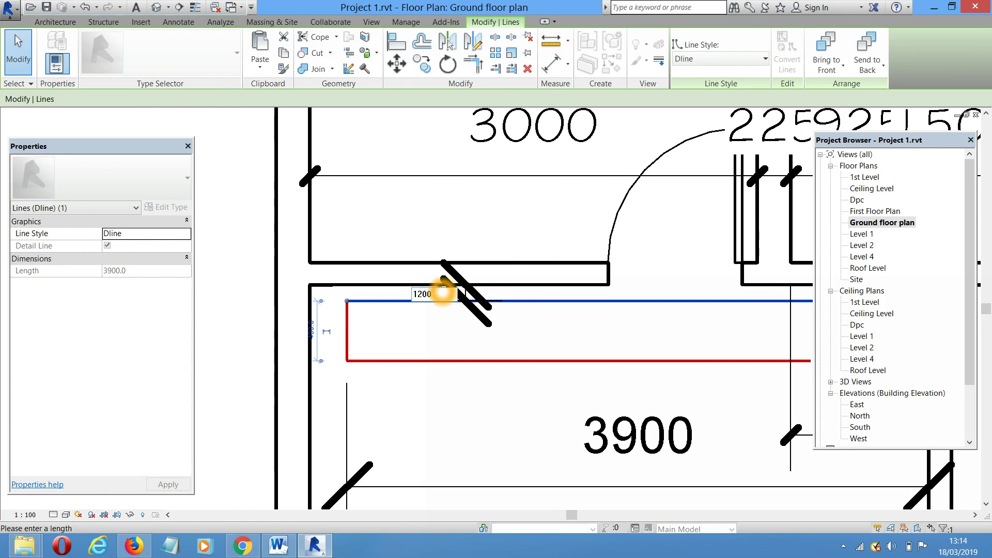
{"action": "key", "text": "Return"}
{"action": "left_click", "coordinate": [494, 214]}
{"action": "scroll", "coordinate": [493, 212], "scroll_direction": "down", "scroll_amount": 2}
{"action": "scroll", "coordinate": [494, 212], "scroll_direction": "down", "scroll_amount": 1}
Move the rectangle's other long edge down to about 700 below the edge that sits 1200 from the partition
{"action": "left_click", "coordinate": [510, 286]}
{"action": "left_click_drag", "start_coordinate": [509, 286], "coordinate": [511, 385]}
{"action": "left_click", "coordinate": [564, 442]}
Dimension the rectangle's height between its top and bottom edges
{"action": "scroll", "coordinate": [507, 352], "scroll_direction": "up", "scroll_amount": 2}
{"action": "key", "text": "d"}
{"action": "key", "text": "i"}
{"action": "scroll", "coordinate": [505, 331], "scroll_direction": "up", "scroll_amount": 1}
{"action": "left_click", "coordinate": [505, 330]}
{"action": "left_click", "coordinate": [510, 420]}
{"action": "left_click", "coordinate": [513, 396]}
{"action": "left_click", "coordinate": [584, 443]}
Set the rectangle's height to 300 by moving its bottom edge
{"action": "left_click", "coordinate": [624, 421]}
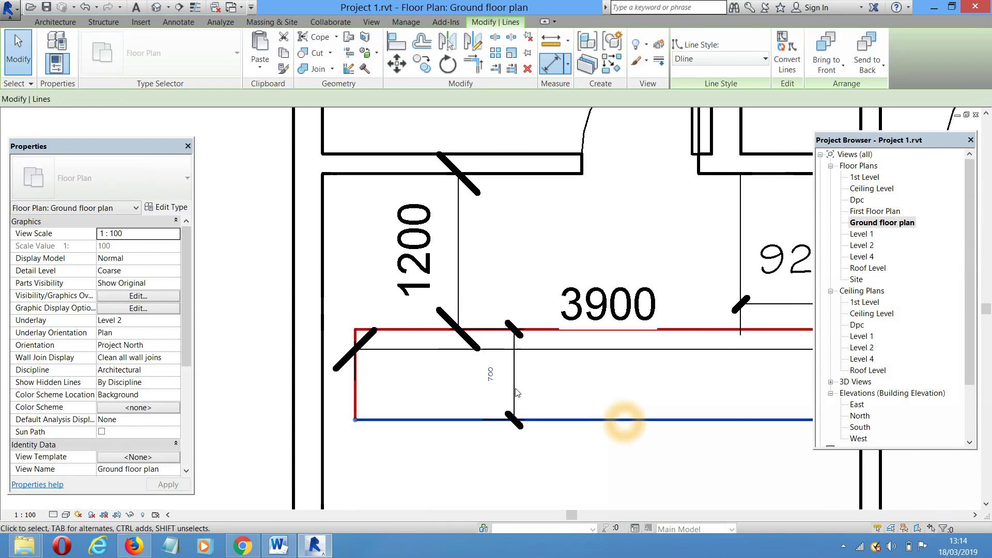
{"action": "left_click", "coordinate": [495, 380]}
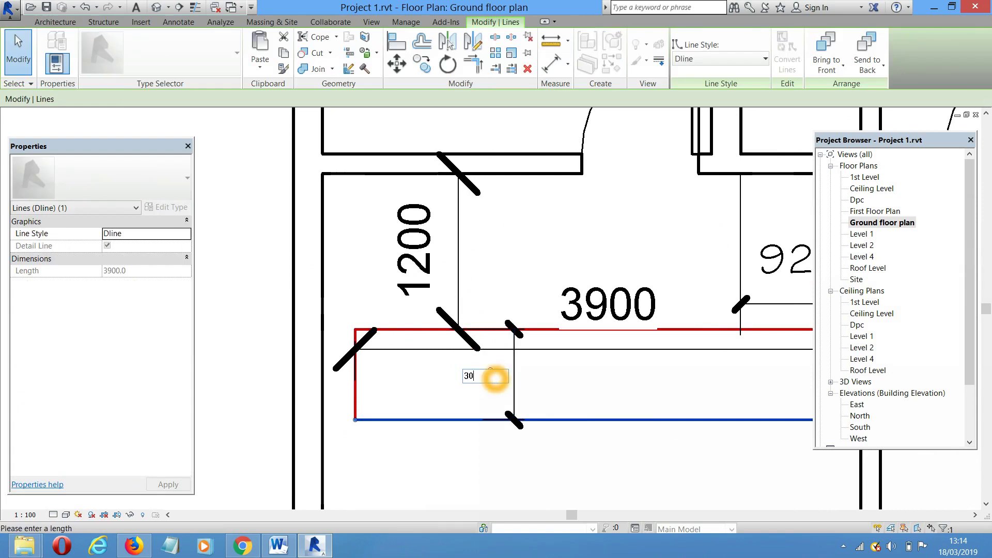
{"action": "type", "text": "300"}
{"action": "key", "text": "Return"}
{"action": "key", "text": "Escape"}
{"action": "scroll", "coordinate": [483, 392], "scroll_direction": "down", "scroll_amount": 1}
{"action": "middle_click_drag", "start_coordinate": [578, 443], "coordinate": [507, 376]}
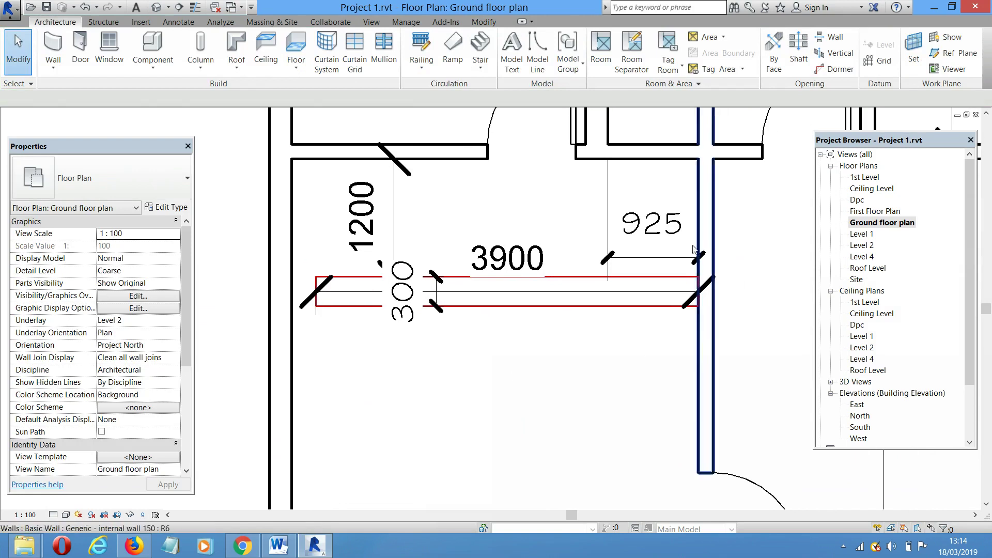
Move the 925 dimension below the rectangle and shift the rectangle left until its right end meets that dimension's left witness line
{"action": "left_click_drag", "start_coordinate": [697, 260], "coordinate": [711, 325]}
{"action": "left_click", "coordinate": [726, 322]}
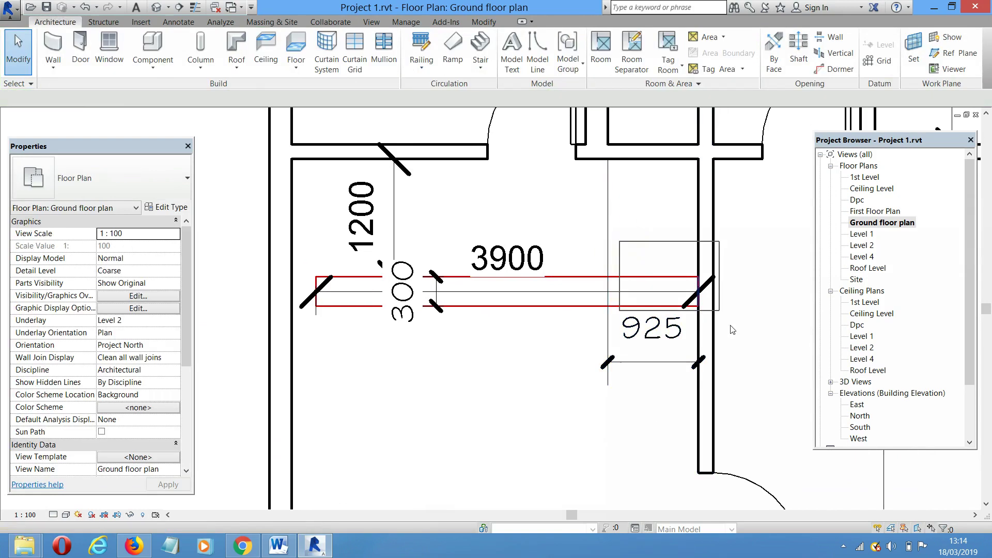
{"action": "left_click_drag", "start_coordinate": [698, 286], "coordinate": [600, 291]}
{"action": "left_click", "coordinate": [534, 394]}
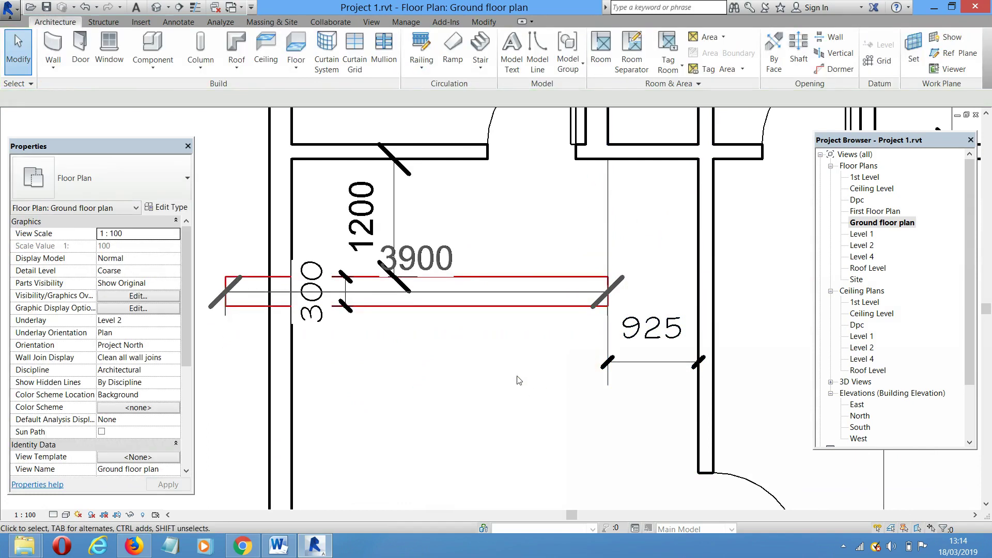
{"action": "left_click", "coordinate": [412, 295]}
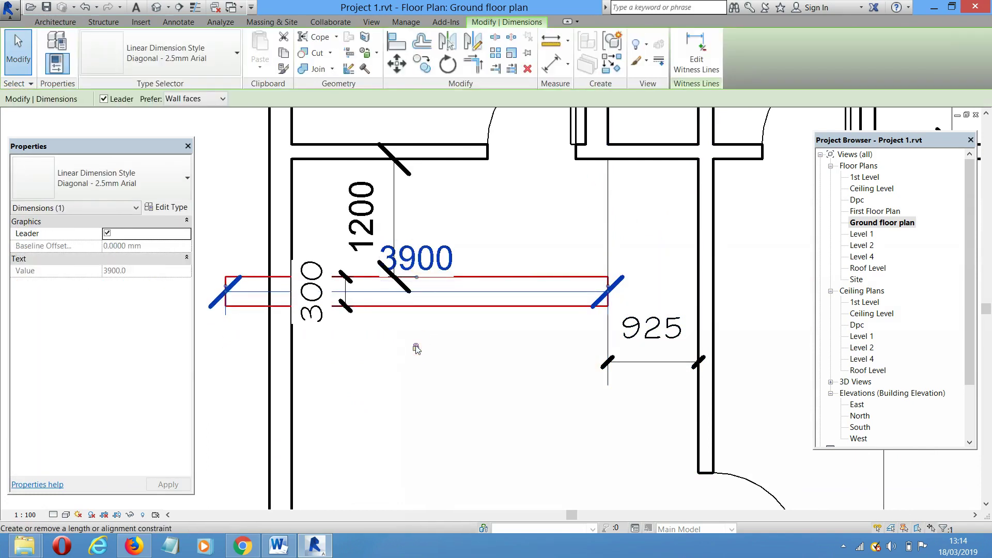
{"action": "left_click", "coordinate": [471, 417]}
{"action": "middle_click_drag", "start_coordinate": [539, 381], "coordinate": [545, 394]}
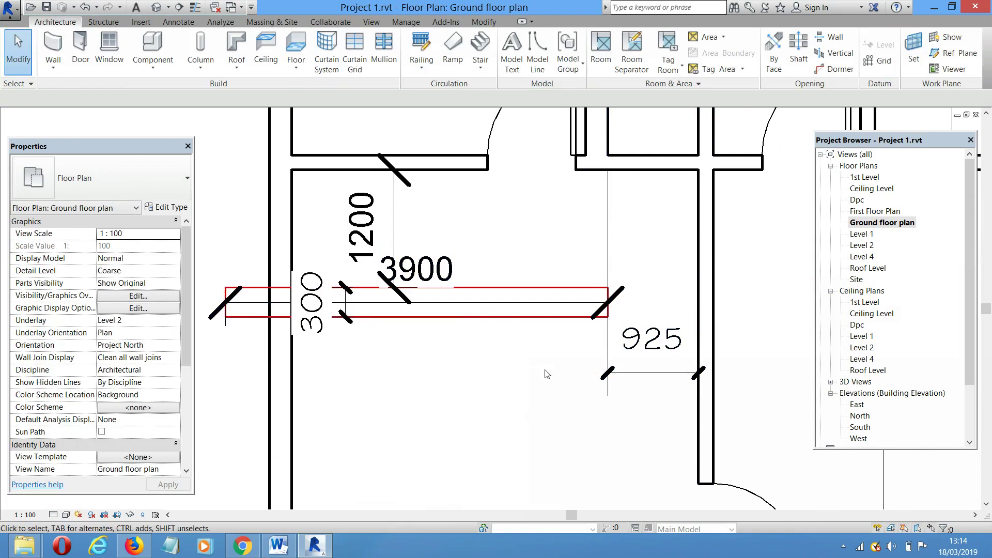
Dimension the gap between the rectangle's right edge and the partition's left face, above the 925 dimension
{"action": "key", "text": "d"}
{"action": "key", "text": "i"}
{"action": "scroll", "coordinate": [599, 330], "scroll_direction": "up", "scroll_amount": 1}
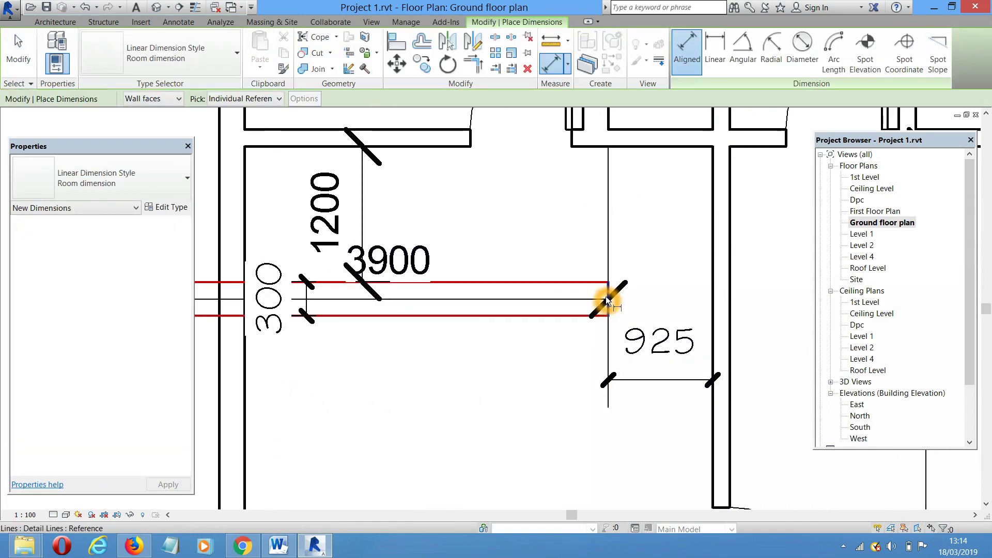
{"action": "left_click", "coordinate": [712, 315]}
{"action": "left_click", "coordinate": [661, 233]}
{"action": "key", "text": "Escape"}
{"action": "key", "text": "Escape"}
Set the distance from the rectangle's right edge to the partition to 1200
{"action": "left_click_drag", "start_coordinate": [527, 252], "coordinate": [642, 384]}
{"action": "left_click", "coordinate": [655, 209]}
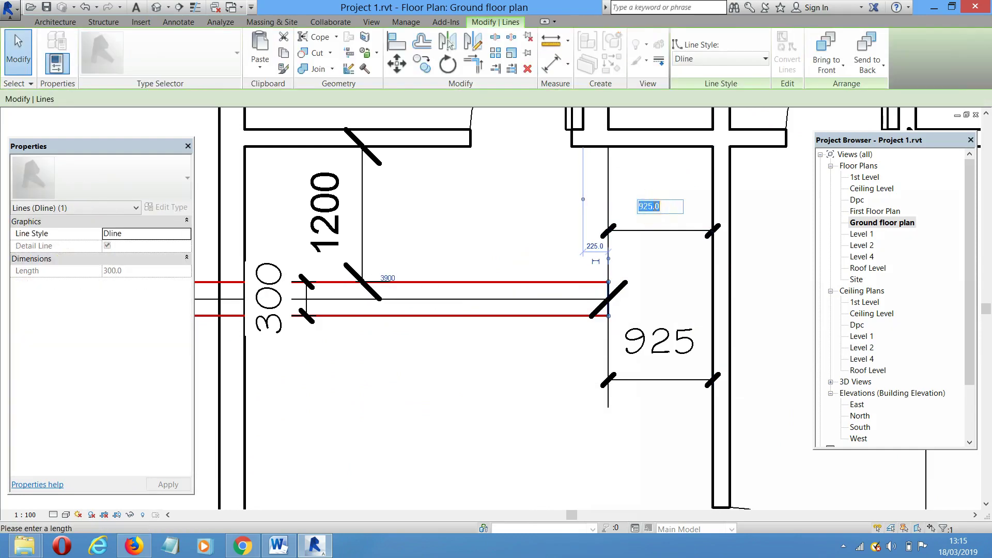
{"action": "type", "text": "1200"}
{"action": "key", "text": "Return"}
{"action": "key", "text": "Escape"}
Collapse the rectangle's left edge onto the bottom edge up to its midpoint, removing the width dimension's conflicting reference
{"action": "scroll", "coordinate": [594, 368], "scroll_direction": "down", "scroll_amount": 3}
{"action": "left_click_drag", "start_coordinate": [325, 296], "coordinate": [424, 396]}
{"action": "scroll", "coordinate": [362, 352], "scroll_direction": "up", "scroll_amount": 1}
{"action": "left_click", "coordinate": [354, 339]}
{"action": "left_click", "coordinate": [504, 345]}
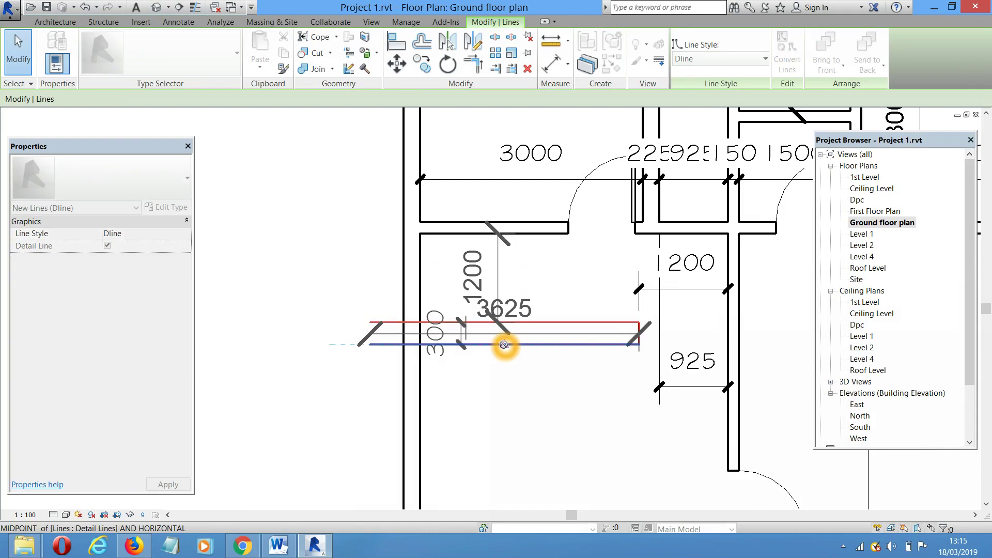
{"action": "left_click", "coordinate": [525, 402]}
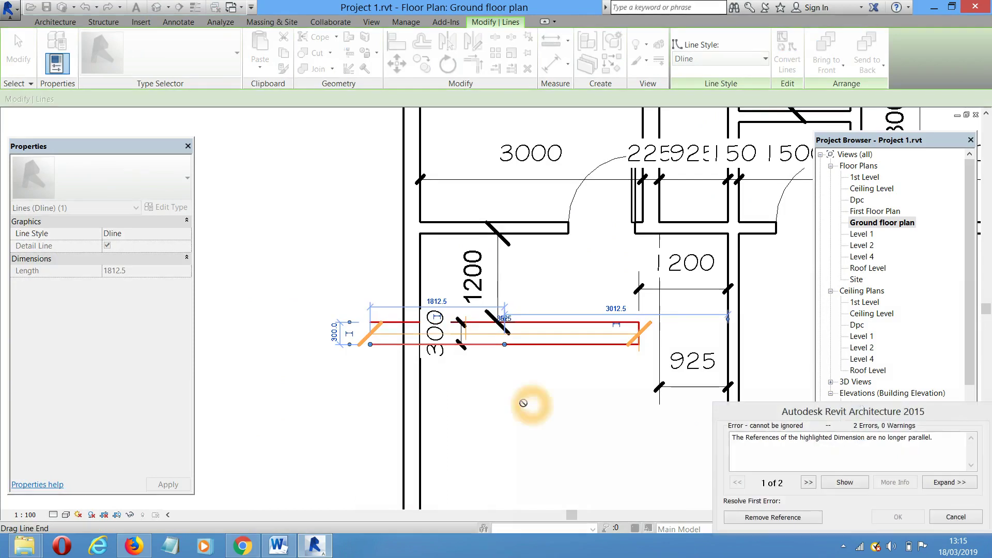
{"action": "left_click", "coordinate": [772, 517]}
{"action": "left_click", "coordinate": [563, 432]}
Draw a vertical detail line about 911 long from below the rectangle up to its top edge
{"action": "scroll", "coordinate": [445, 398], "scroll_direction": "up", "scroll_amount": 3}
{"action": "left_click", "coordinate": [448, 415]}
{"action": "key", "text": "l"}
{"action": "left_click", "coordinate": [464, 383]}
{"action": "left_click", "coordinate": [464, 282]}
{"action": "key", "text": "Escape"}
{"action": "key", "text": "Escape"}
{"action": "left_click", "coordinate": [501, 388]}
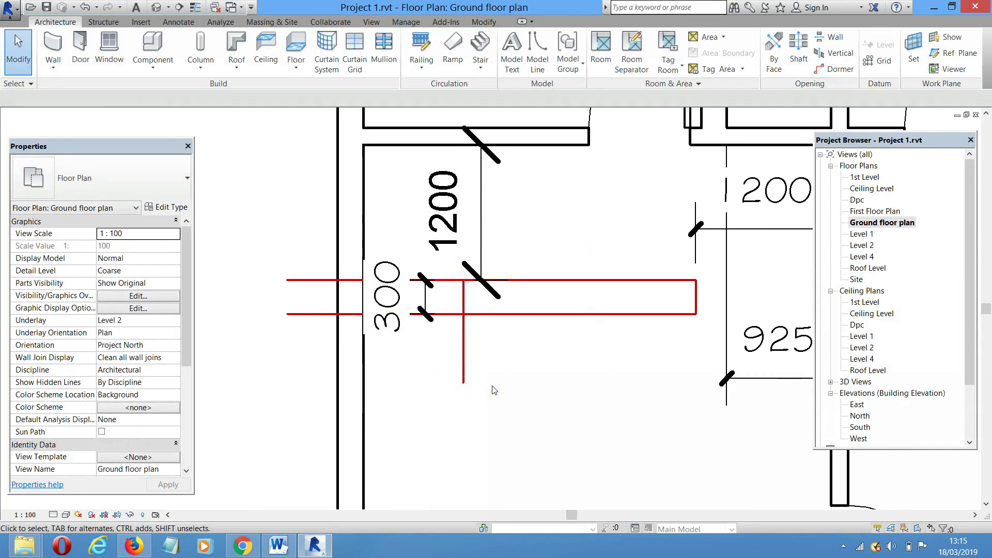
Copy the vertical detail line about 595 to its left, near the exterior wall
{"action": "key", "text": "d"}
{"action": "key", "text": "i"}
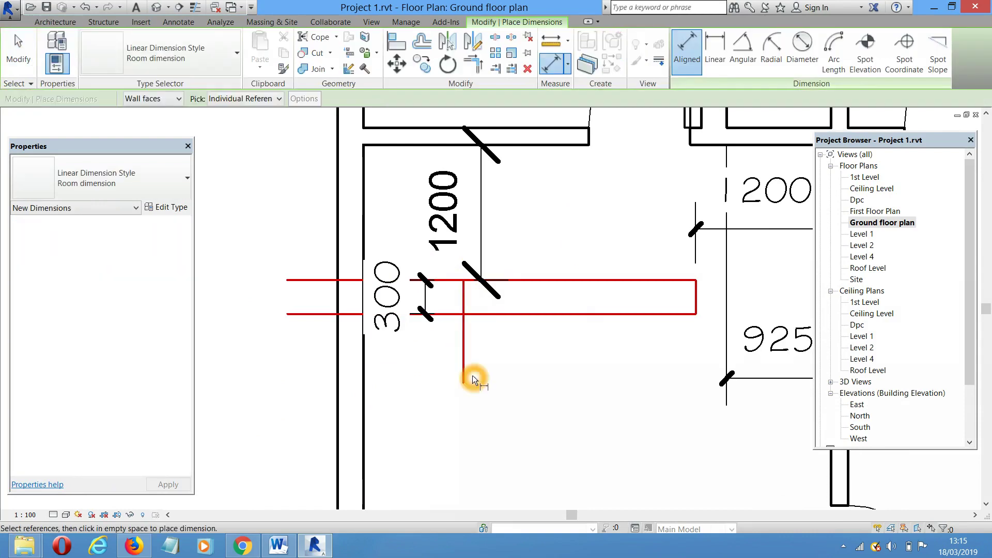
{"action": "key", "text": "Escape"}
{"action": "key", "text": "Escape"}
{"action": "left_click", "coordinate": [463, 345]}
{"action": "left_click_drag", "start_coordinate": [463, 344], "coordinate": [394, 345]}
{"action": "left_click", "coordinate": [503, 392]}
Dimension the distance from the copied vertical line to the partition's left face, below the rectangle
{"action": "key", "text": "d"}
{"action": "key", "text": "i"}
{"action": "scroll", "coordinate": [394, 356], "scroll_direction": "down", "scroll_amount": 3}
{"action": "scroll", "coordinate": [513, 358], "scroll_direction": "down", "scroll_amount": 2}
{"action": "left_click", "coordinate": [563, 377]}
{"action": "left_click", "coordinate": [473, 408]}
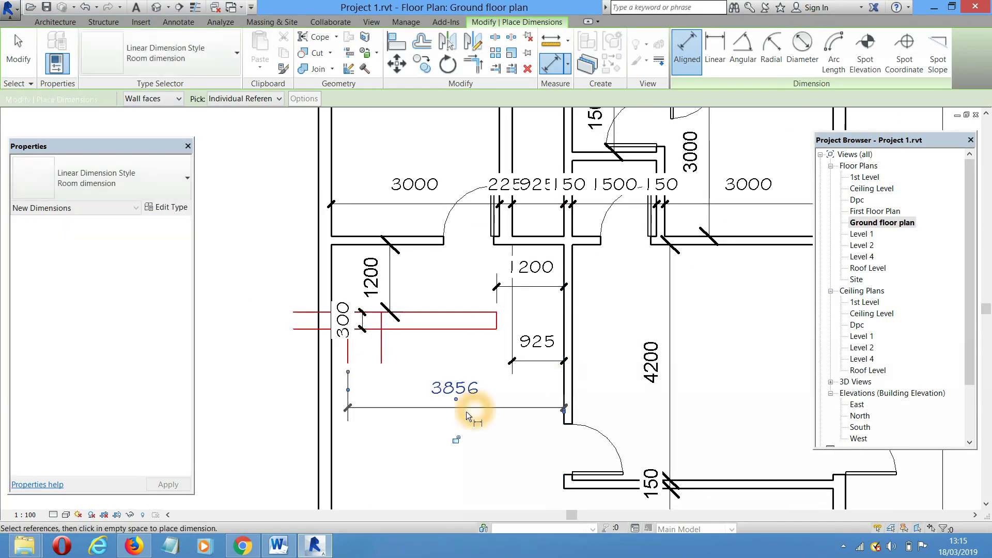
{"action": "key", "text": "Escape"}
{"action": "key", "text": "Escape"}
Set the distance from the leftmost vertical line to the partition to 3900
{"action": "left_click", "coordinate": [351, 355]}
{"action": "left_click", "coordinate": [446, 392]}
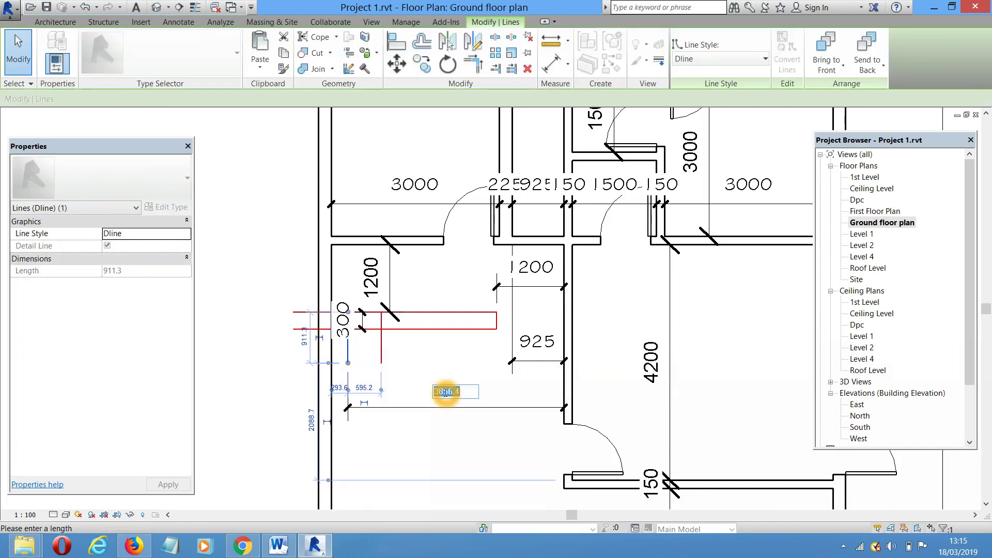
{"action": "key", "text": "Return"}
{"action": "left_click", "coordinate": [448, 460]}
Add the second vertical line as an intermediate witness line in the dimension below the rectangle
{"action": "scroll", "coordinate": [398, 404], "scroll_direction": "up", "scroll_amount": 2}
{"action": "left_click", "coordinate": [391, 408]}
{"action": "key", "text": "d"}
{"action": "key", "text": "i"}
{"action": "left_click", "coordinate": [378, 345]}
{"action": "left_click", "coordinate": [388, 410]}
{"action": "key", "text": "Escape"}
Set the spacing between the two vertical detail lines to 1200 by moving the right one
{"action": "left_click", "coordinate": [379, 333]}
{"action": "left_click", "coordinate": [364, 387]}
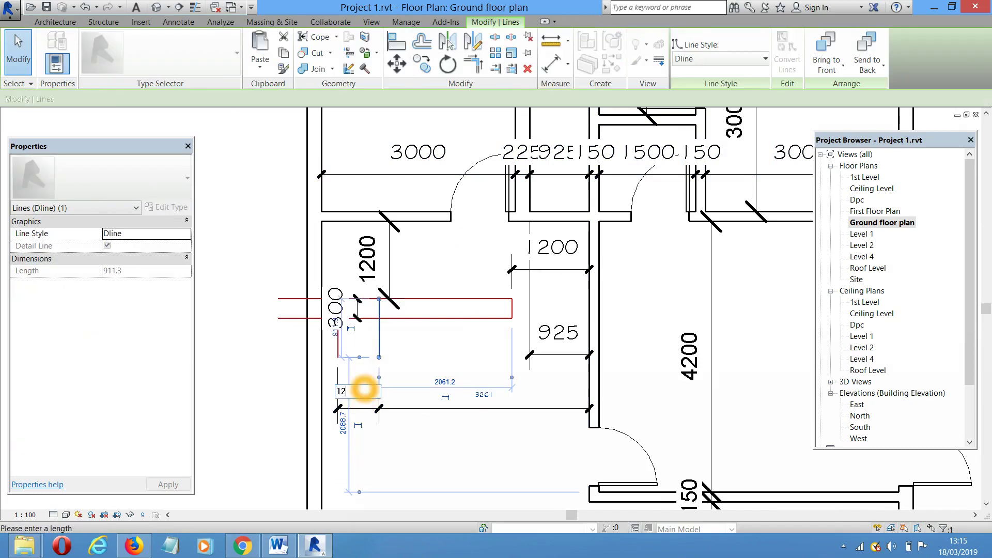
{"action": "type", "text": "1200"}
{"action": "key", "text": "Return"}
{"action": "left_click", "coordinate": [448, 364]}
{"action": "mouse_move", "coordinate": [450, 345]}
{"action": "middle_mouse_down"}
{"action": "mouse_move", "coordinate": [450, 387]}
{"action": "mouse_move", "coordinate": [457, 350]}
{"action": "middle_mouse_up"}
{"action": "scroll", "coordinate": [452, 378], "scroll_direction": "up", "scroll_amount": 3}
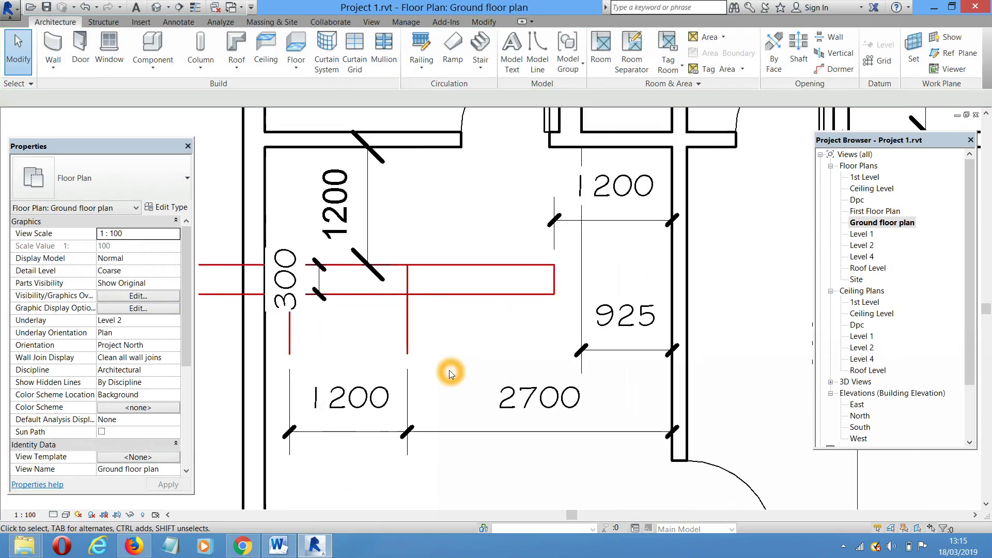
Select the detail sketch with its dimensions, filter the selection to Dimensions only, and delete them
{"action": "scroll", "coordinate": [459, 371], "scroll_direction": "down", "scroll_amount": 3}
{"action": "left_click_drag", "start_coordinate": [529, 445], "coordinate": [389, 246]}
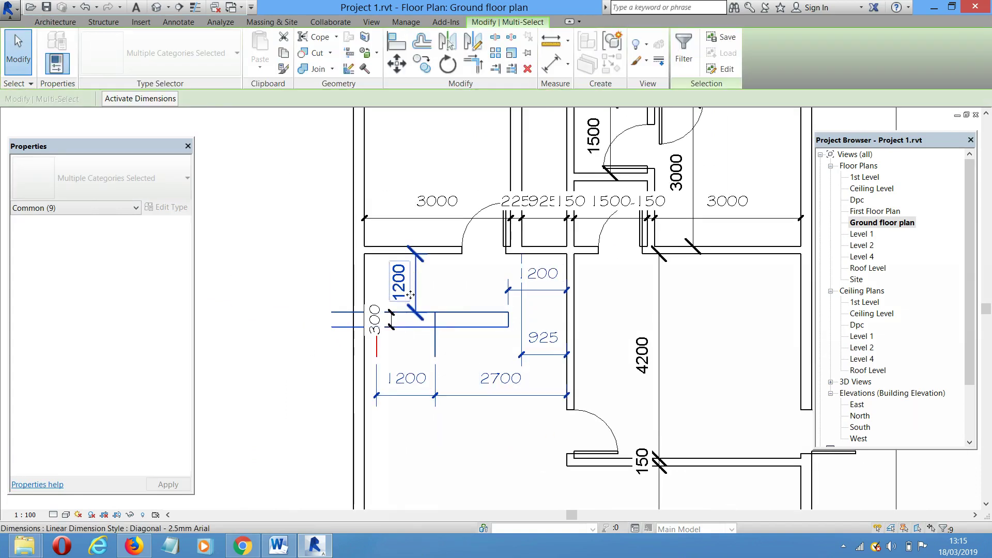
{"action": "left_click", "coordinate": [683, 54]}
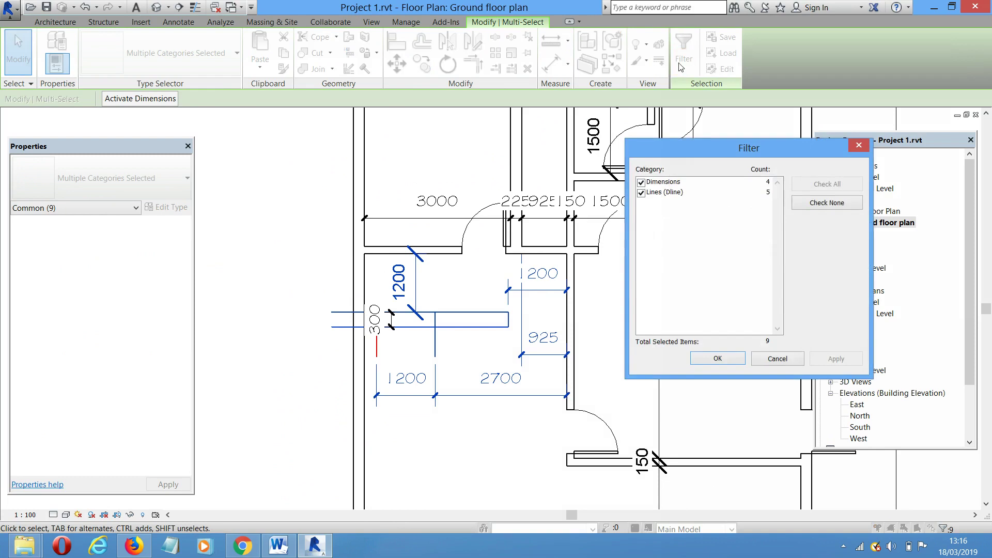
{"action": "left_click", "coordinate": [643, 193]}
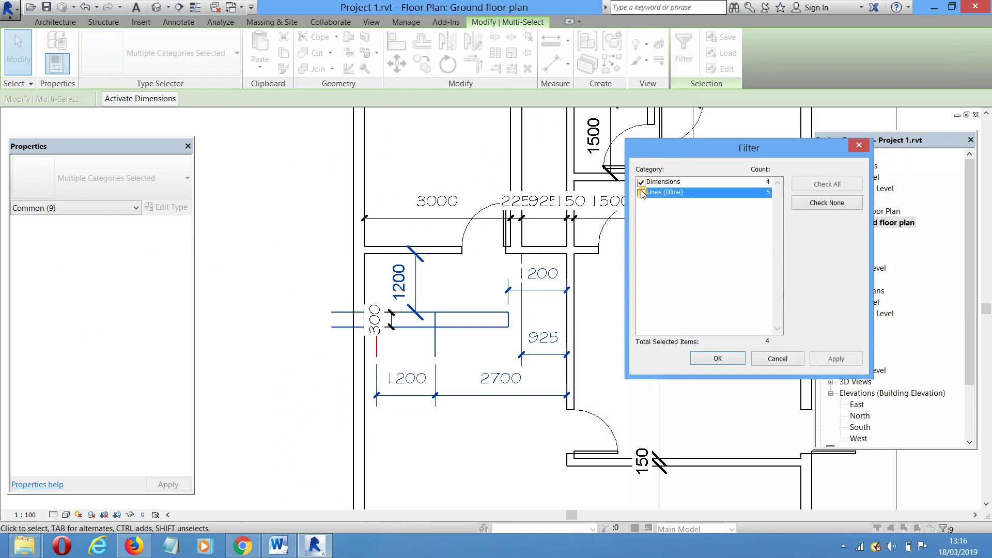
{"action": "left_click", "coordinate": [720, 359]}
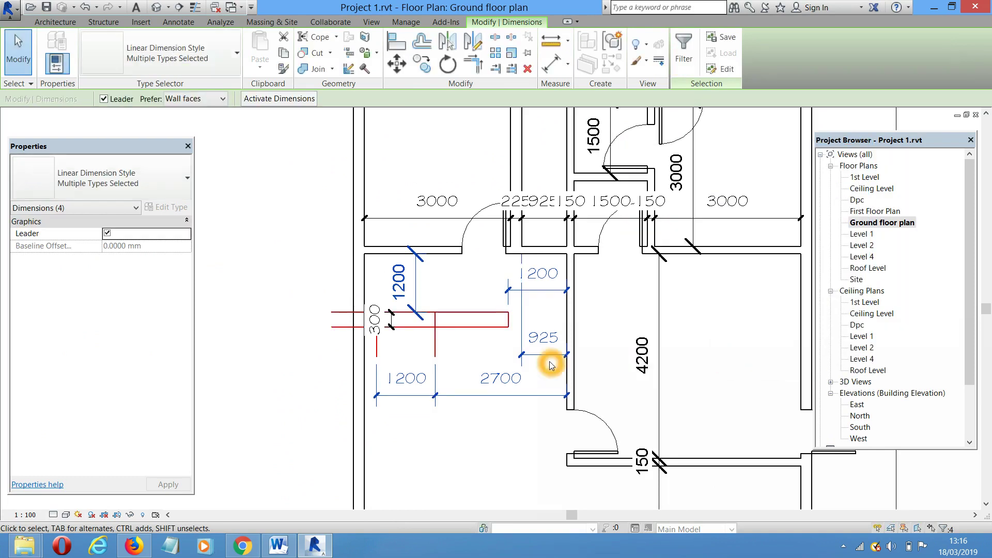
{"action": "key", "text": "Delete"}
Try to delete the 300 dimension across the horizontal detail lines, and undo the deletion
{"action": "scroll", "coordinate": [390, 313], "scroll_direction": "up", "scroll_amount": 1}
{"action": "left_click", "coordinate": [392, 311]}
{"action": "key", "text": "Delete"}
{"action": "key", "text": "ctrl+z"}
Delete the 300 dimension across the two horizontal detail lines
{"action": "scroll", "coordinate": [393, 326], "scroll_direction": "up", "scroll_amount": 2}
{"action": "left_click", "coordinate": [390, 307]}
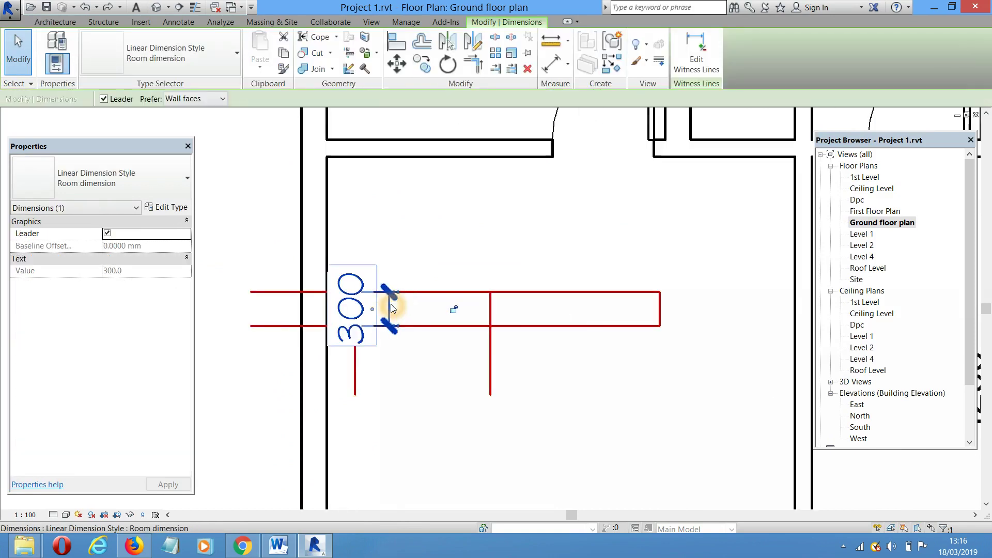
{"action": "key", "text": "Delete"}
{"action": "scroll", "coordinate": [396, 372], "scroll_direction": "down", "scroll_amount": 3}
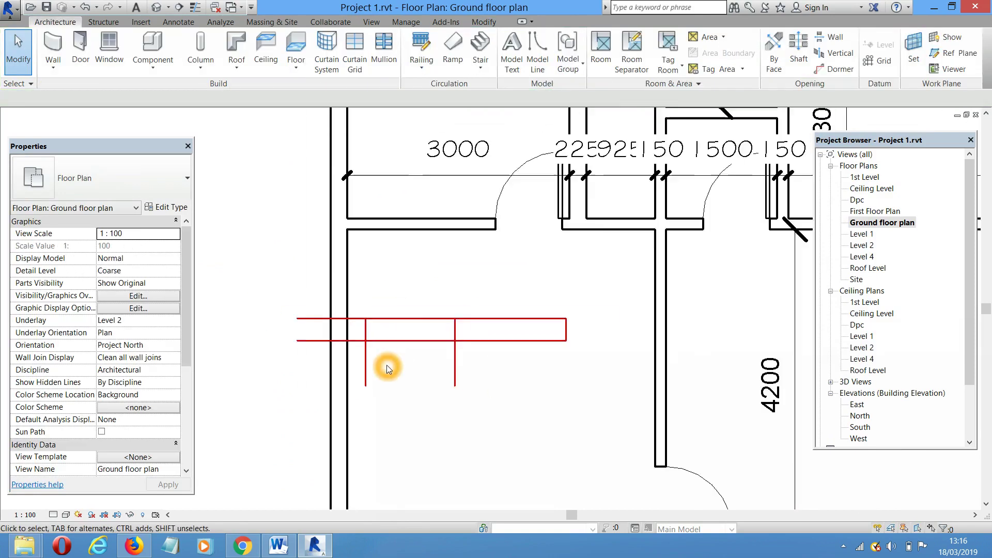
{"action": "middle_click_drag", "start_coordinate": [395, 380], "coordinate": [390, 391]}
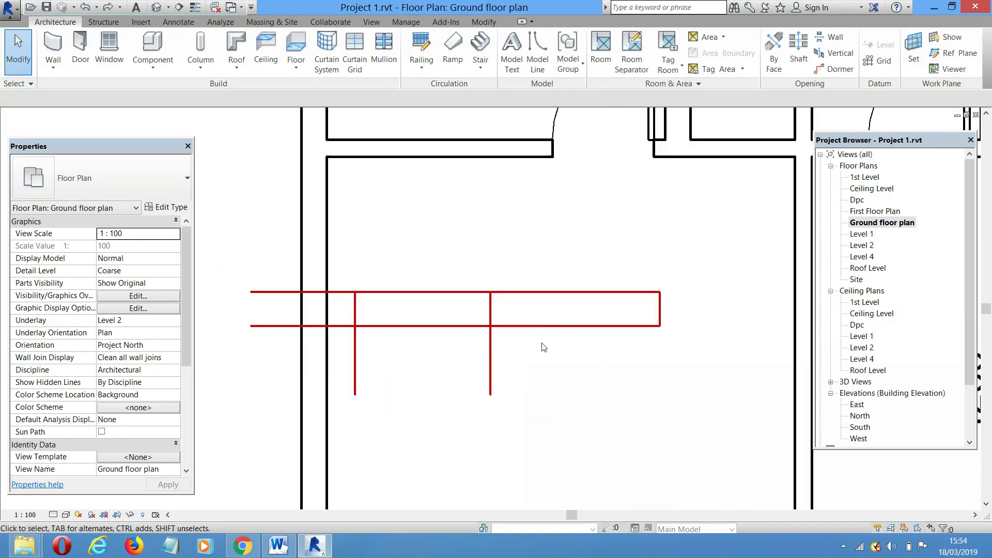
Offset a copy of the rectangle's lower horizontal detail line 1200 downward
{"action": "left_click", "coordinate": [541, 326]}
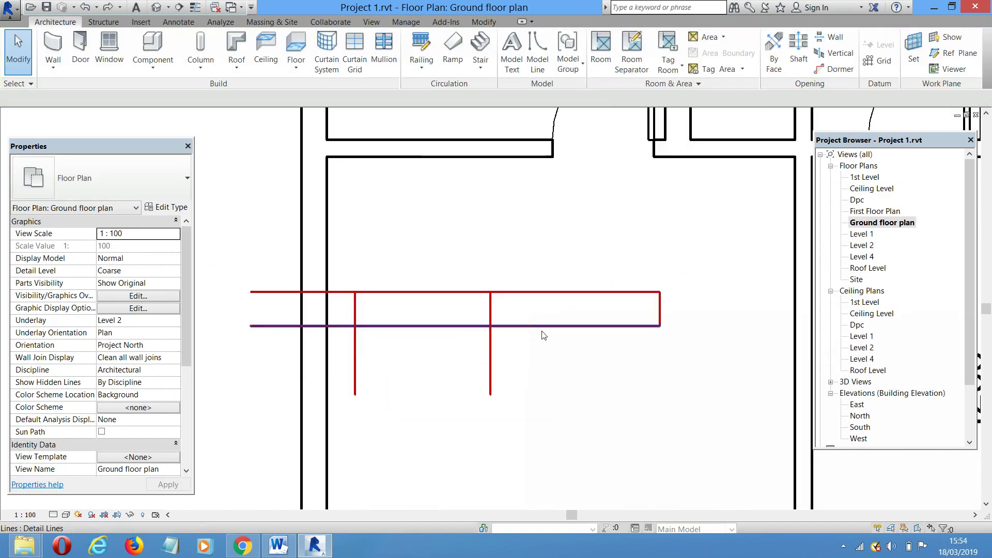
{"action": "key", "text": "o"}
{"action": "key", "text": "f"}
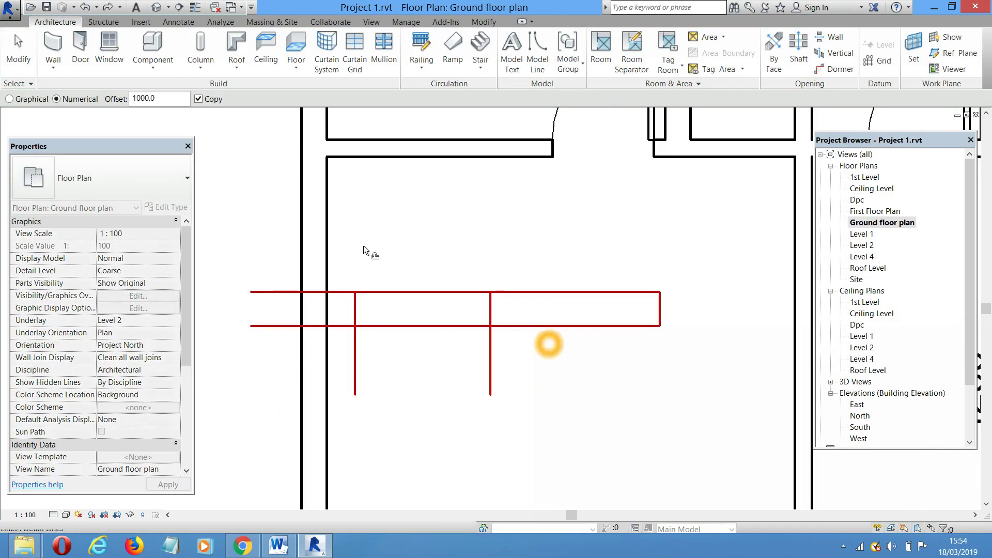
{"action": "left_click_drag", "start_coordinate": [141, 100], "coordinate": [131, 99]}
{"action": "type", "text": "12"}
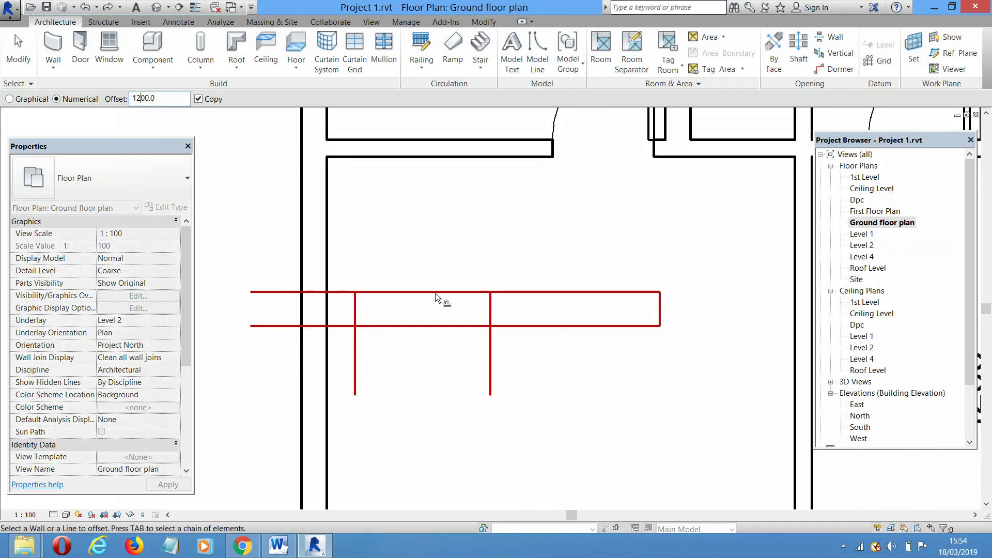
{"action": "left_click", "coordinate": [522, 327]}
{"action": "scroll", "coordinate": [522, 327], "scroll_direction": "down", "scroll_amount": 1}
{"action": "middle_click_drag", "start_coordinate": [556, 350], "coordinate": [469, 274]}
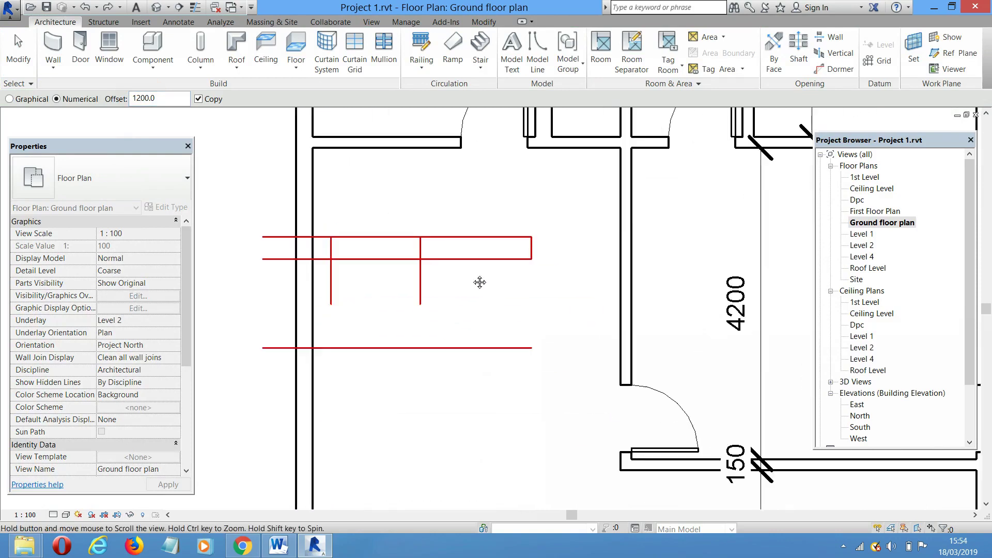
{"action": "key", "text": "Escape"}
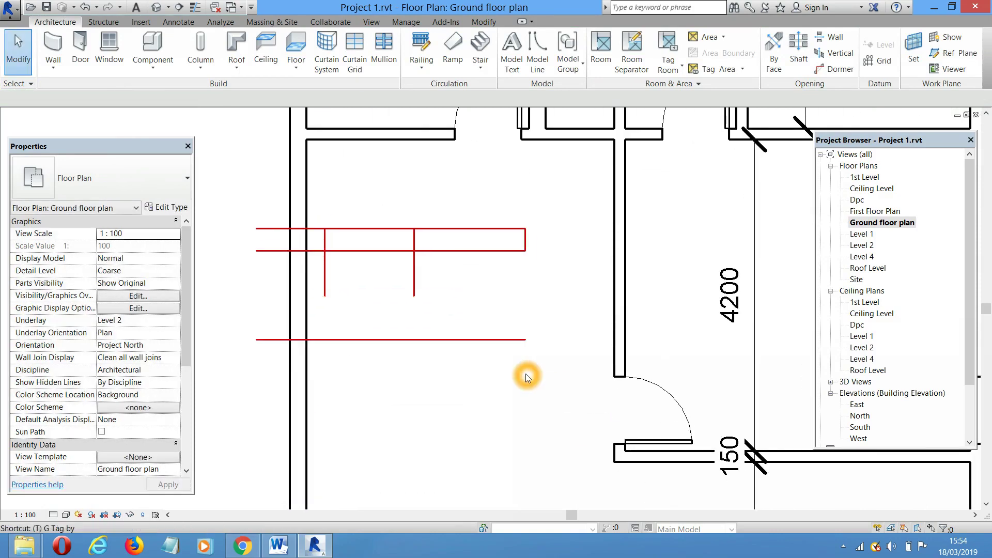
Join the left vertical detail line to the lowest horizontal line as a corner, and extend its upper end to the wall
{"action": "left_click", "coordinate": [343, 286]}
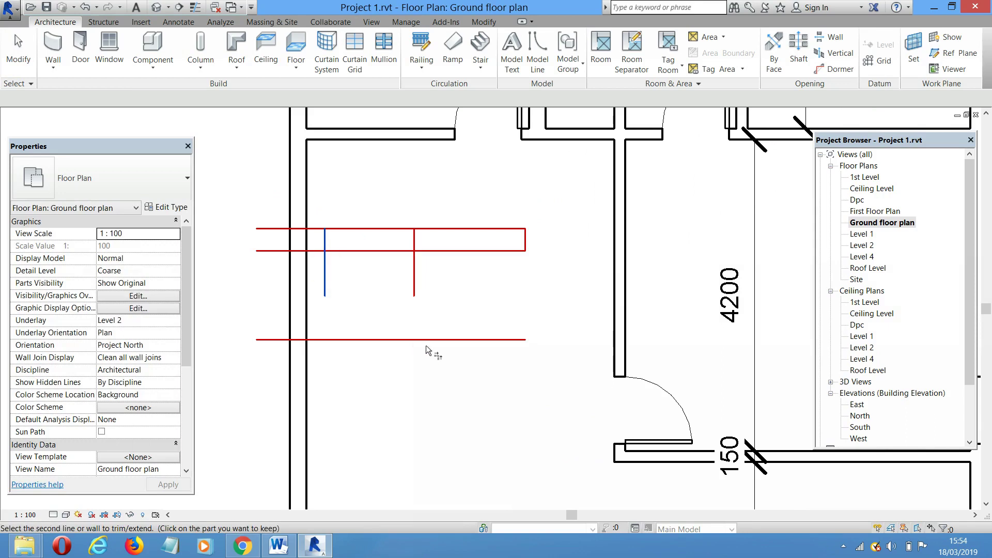
{"action": "left_click", "coordinate": [426, 340]}
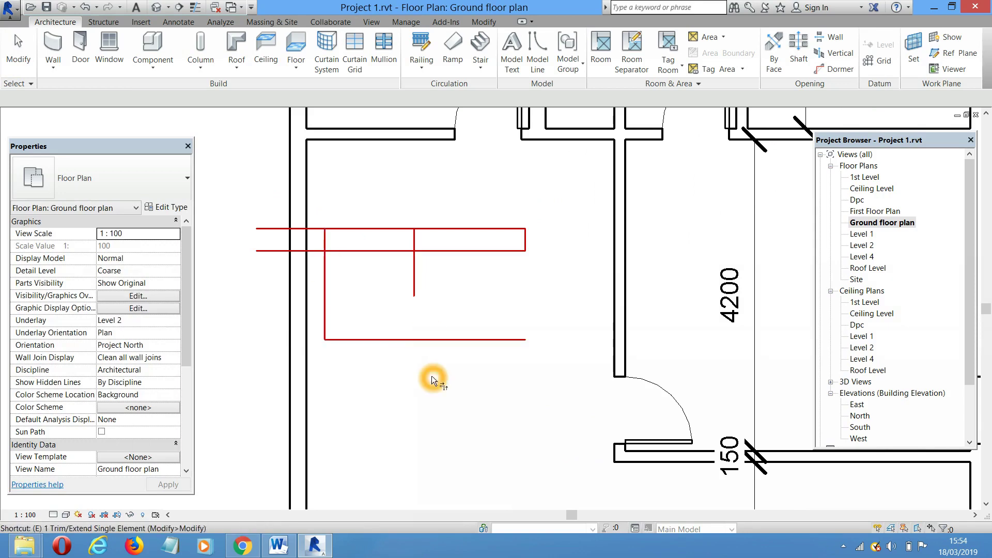
{"action": "left_click", "coordinate": [382, 176]}
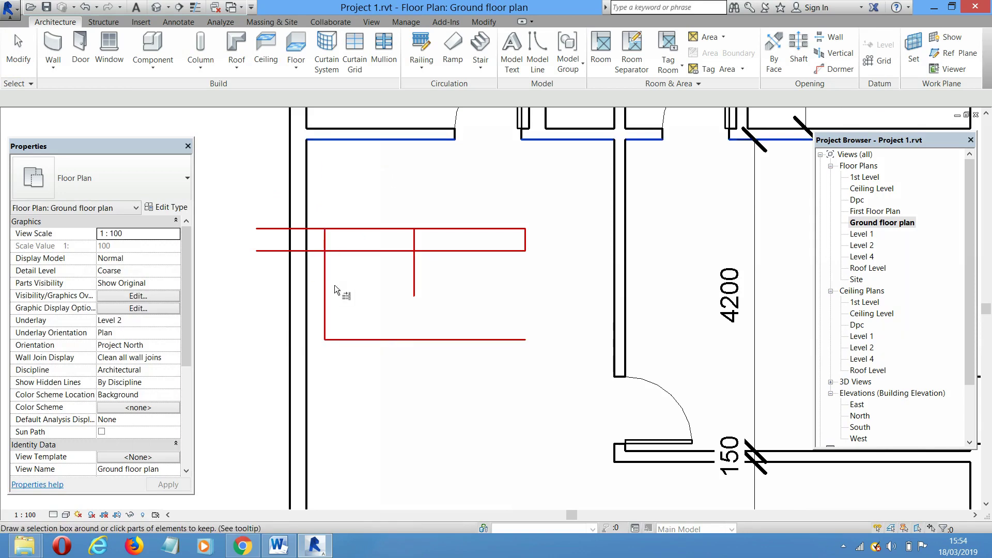
{"action": "left_click", "coordinate": [326, 285]}
{"action": "left_click", "coordinate": [324, 286]}
Trim the rectangle's two horizontal lines back to the left vertical line and remove the leftovers crossing the outer wall
{"action": "left_click", "coordinate": [348, 228]}
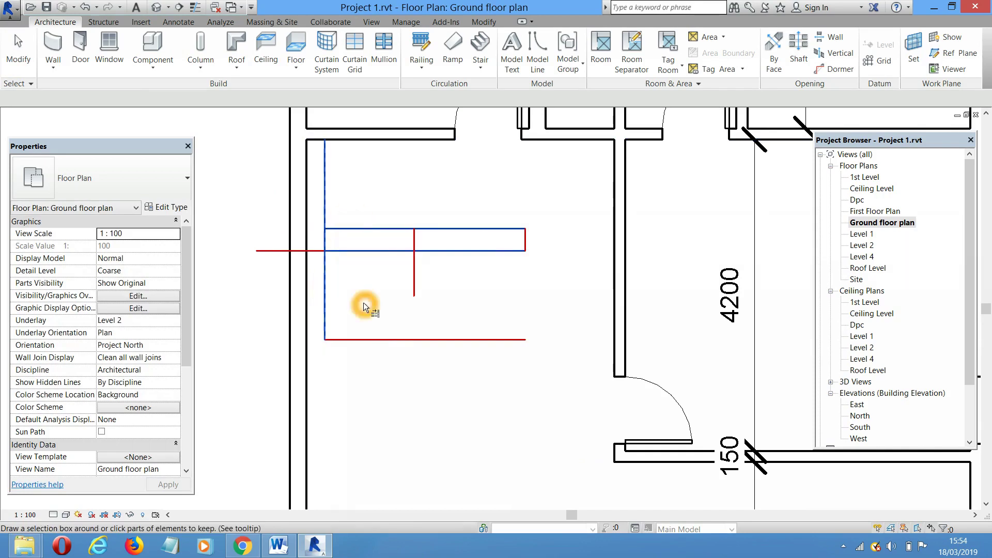
{"action": "key", "text": "Escape"}
{"action": "key", "text": "Escape"}
{"action": "left_click_drag", "start_coordinate": [272, 225], "coordinate": [268, 288]}
{"action": "key", "text": "Delete"}
{"action": "middle_click_drag", "start_coordinate": [368, 290], "coordinate": [316, 304]}
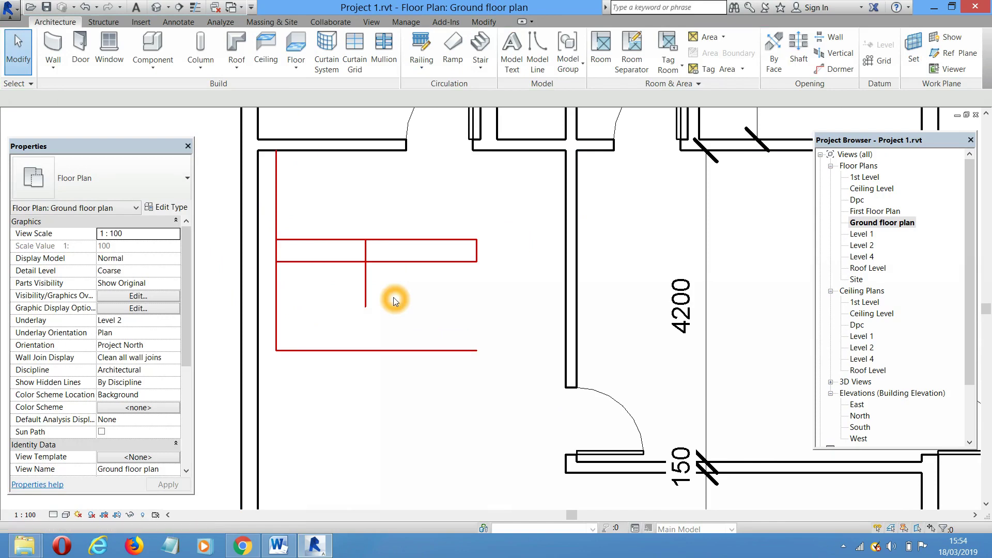
Trim the middle vertical detail line so it ends at the rectangle's lower edge
{"action": "key", "text": "1"}
{"action": "left_click", "coordinate": [402, 262]}
{"action": "left_click", "coordinate": [368, 254]}
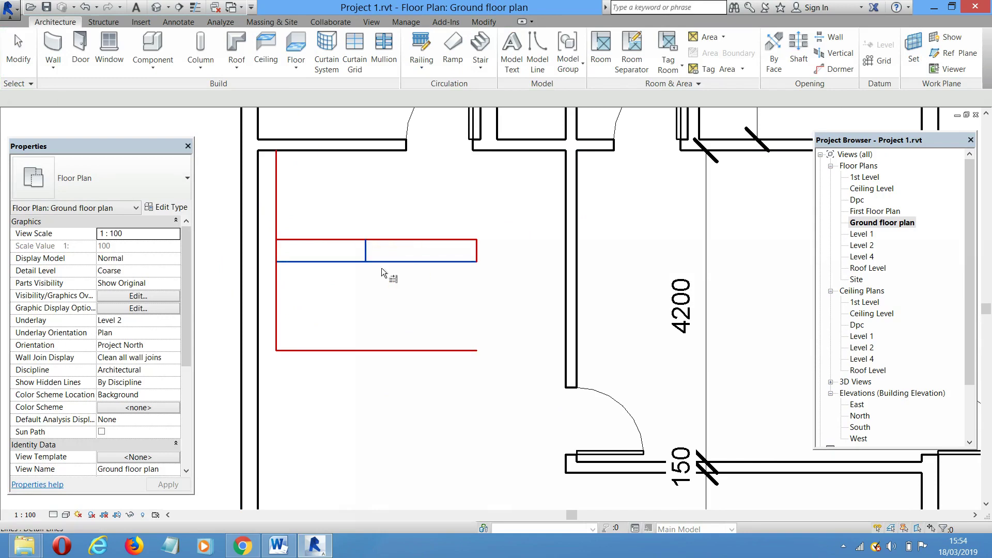
{"action": "key", "text": "Escape"}
{"action": "middle_click_drag", "start_coordinate": [394, 317], "coordinate": [388, 326]}
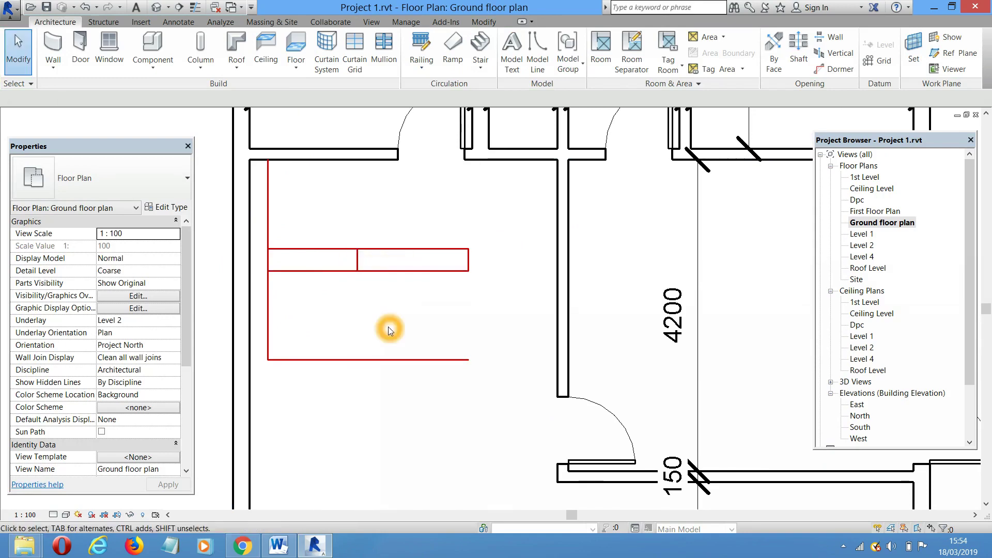
Draw a vertical detail line from the top of the rectangle's divider straight up to the wall
{"action": "key", "text": "d"}
{"action": "key", "text": "l"}
{"action": "left_click", "coordinate": [356, 249]}
{"action": "left_click", "coordinate": [357, 160]}
{"action": "key", "text": "Escape"}
Draw two diagonal winder lines from the divider's top end, one to the upper wall at about 120° and one to the left vertical line
{"action": "left_click", "coordinate": [357, 249]}
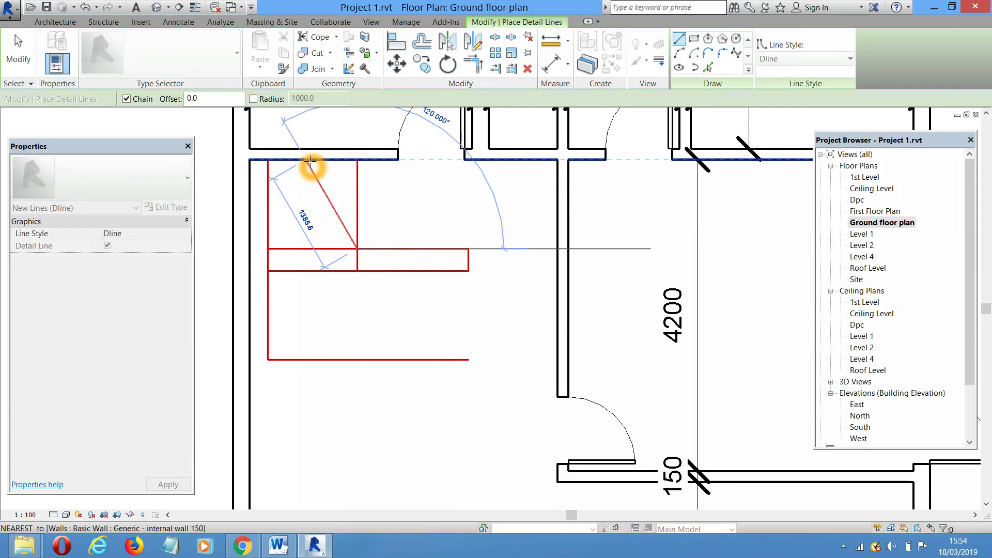
{"action": "left_click", "coordinate": [309, 162]}
{"action": "key", "text": "Escape"}
{"action": "left_click", "coordinate": [357, 249]}
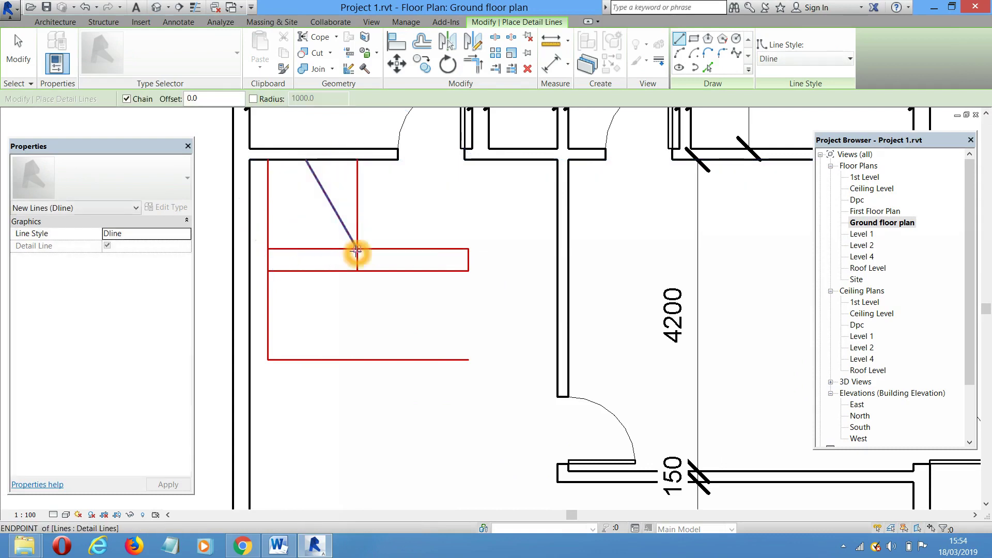
{"action": "left_click", "coordinate": [267, 200]}
{"action": "key", "text": "Escape"}
{"action": "left_click", "coordinate": [357, 249]}
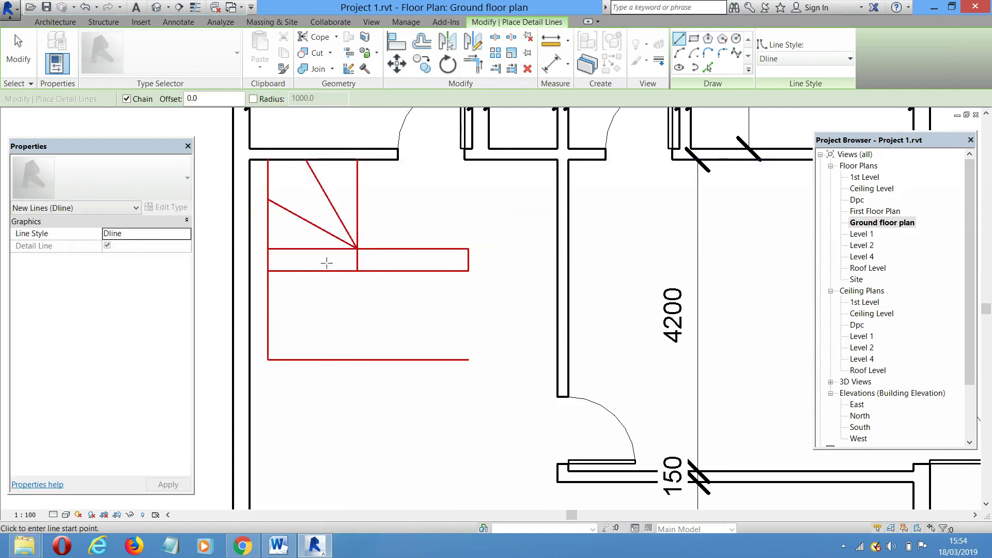
Draw two diagonal winder lines from the divider's bottom end, one to the left vertical line and one to the lowest horizontal line
{"action": "left_click", "coordinate": [357, 271]}
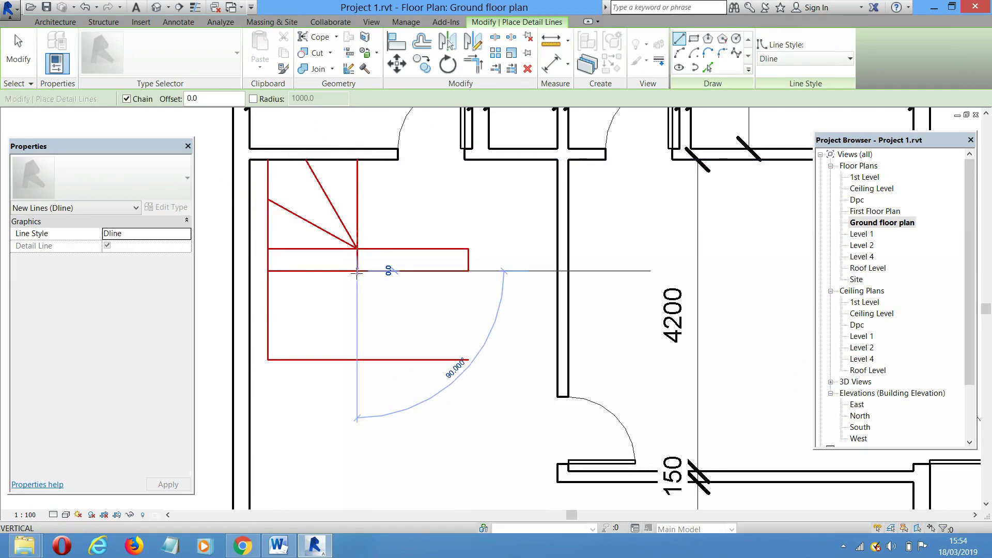
{"action": "left_click", "coordinate": [267, 316]}
{"action": "key", "text": "Escape"}
{"action": "left_click", "coordinate": [358, 270]}
{"action": "left_click", "coordinate": [308, 360]}
{"action": "key", "text": "Escape"}
Draw a vertical detail line from the divider's bottom end down to the lowest horizontal line
{"action": "left_click", "coordinate": [358, 272]}
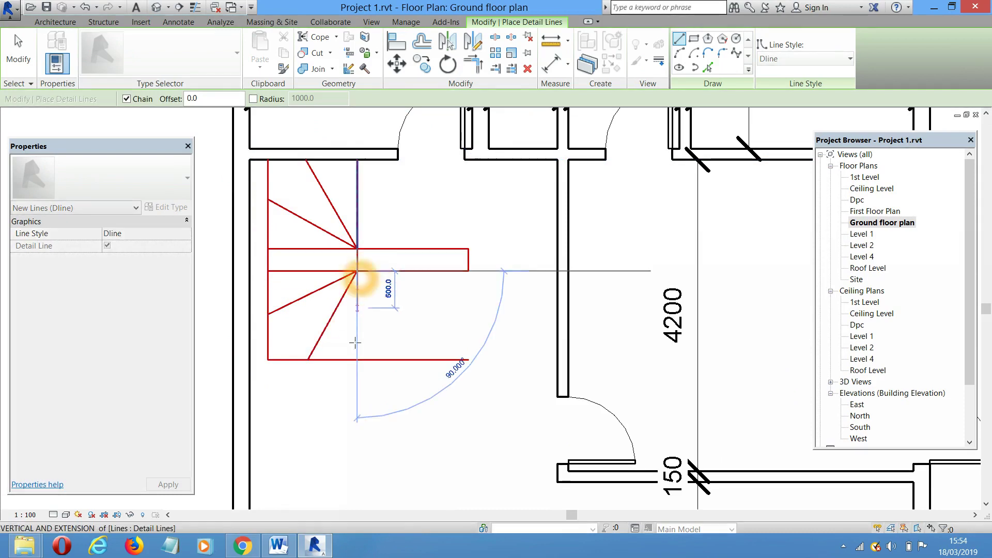
{"action": "left_click", "coordinate": [356, 359]}
{"action": "key", "text": "Escape"}
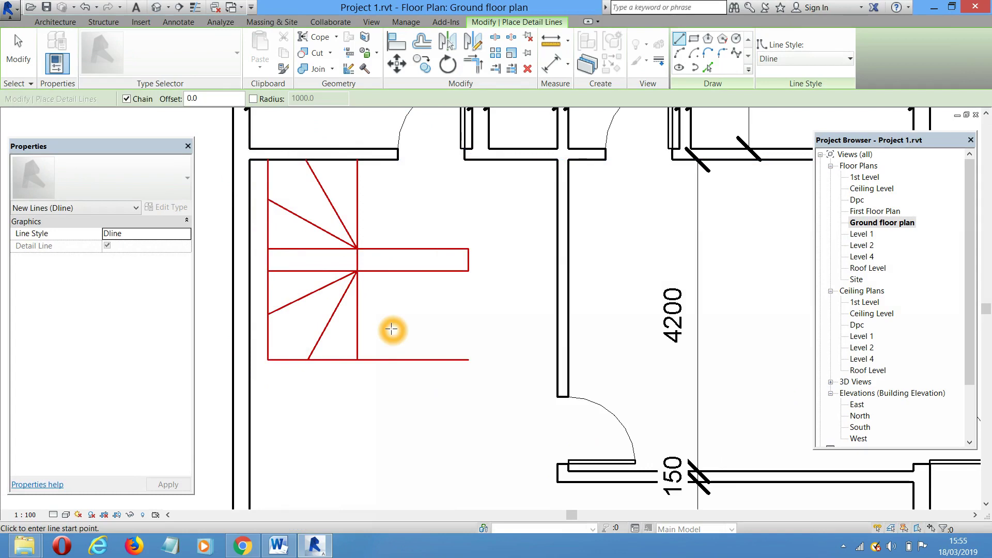
Offset the lower vertical line to the right at 300 spacing to make three more tread lines
{"action": "key", "text": "o"}
{"action": "key", "text": "f"}
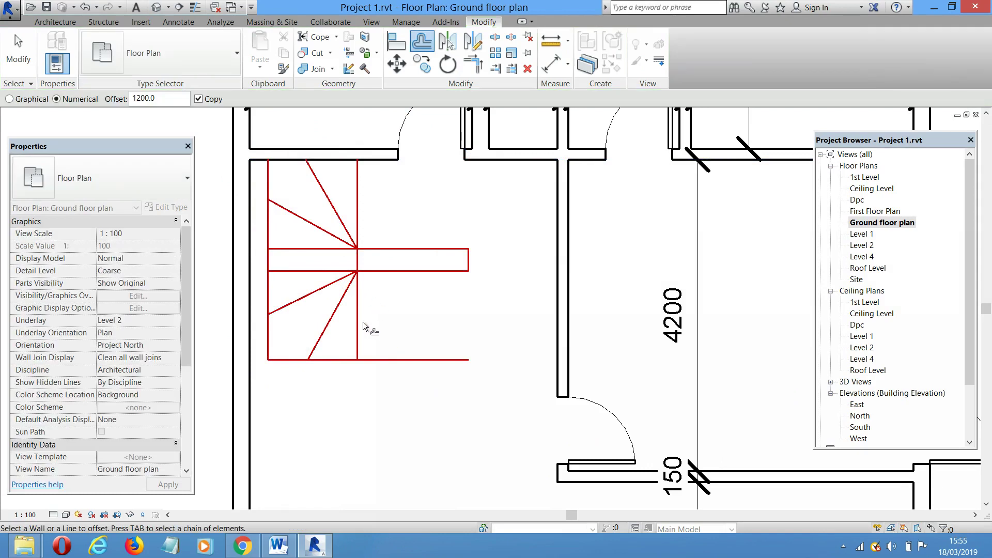
{"action": "left_click_drag", "start_coordinate": [141, 98], "coordinate": [120, 99]}
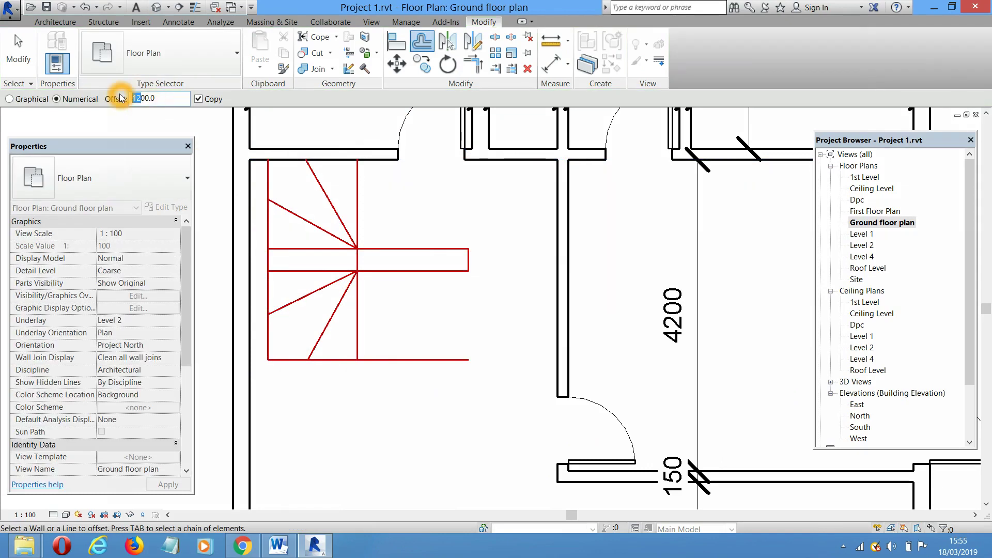
{"action": "left_click", "coordinate": [361, 322]}
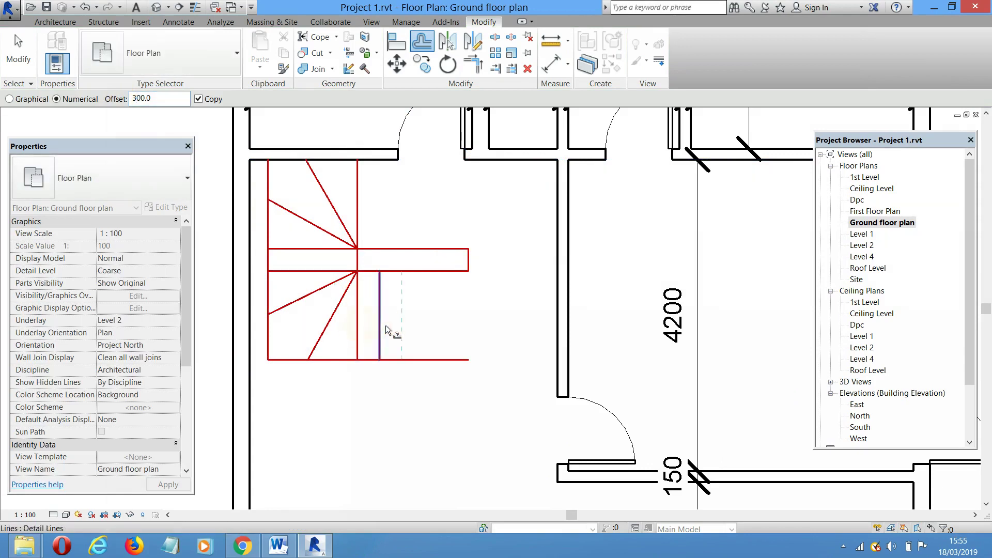
{"action": "left_click", "coordinate": [380, 326]}
{"action": "left_click", "coordinate": [407, 323]}
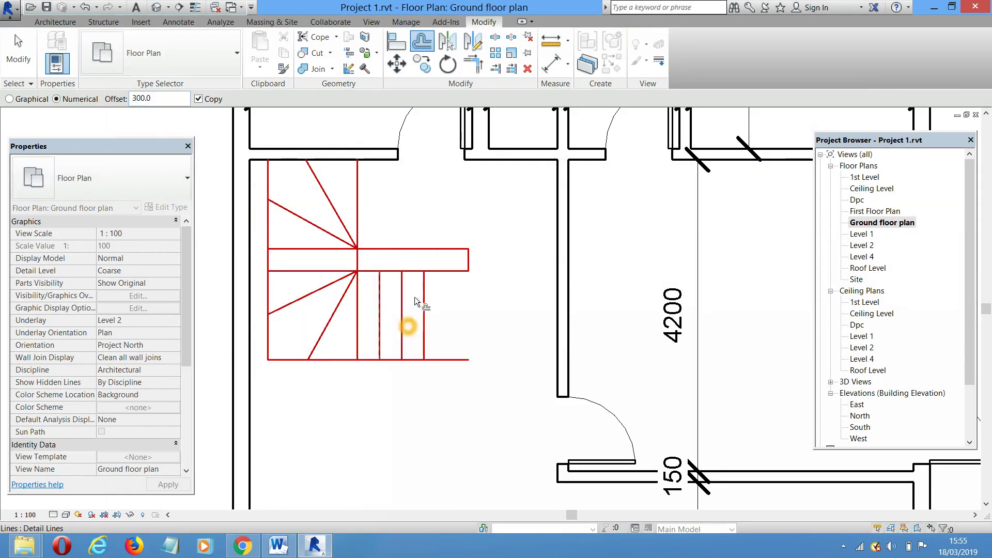
{"action": "key", "text": "Escape"}
Mirror a copy of the three lower tread lines above the rectangle about its horizontal centerline
{"action": "left_click_drag", "start_coordinate": [452, 303], "coordinate": [363, 317]}
{"action": "left_click", "coordinate": [472, 41]}
{"action": "left_click", "coordinate": [469, 260]}
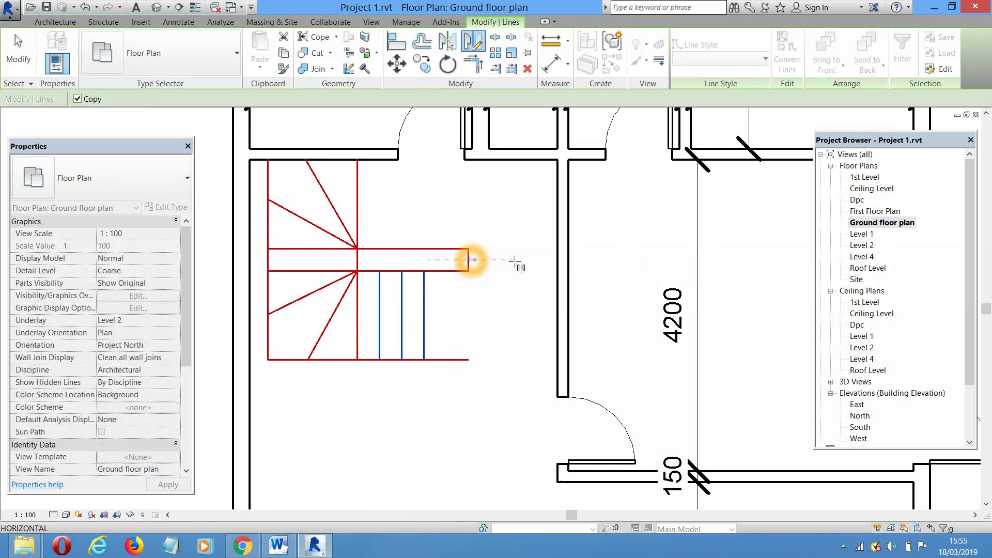
{"action": "left_click", "coordinate": [588, 261]}
{"action": "left_click", "coordinate": [509, 319]}
Offset the last upper tread line to the right at 300 spacing to add two more treads
{"action": "middle_click_drag", "start_coordinate": [500, 317], "coordinate": [482, 337]}
{"action": "scroll", "coordinate": [456, 260], "scroll_direction": "up", "scroll_amount": 2}
{"action": "key", "text": "o"}
{"action": "key", "text": "f"}
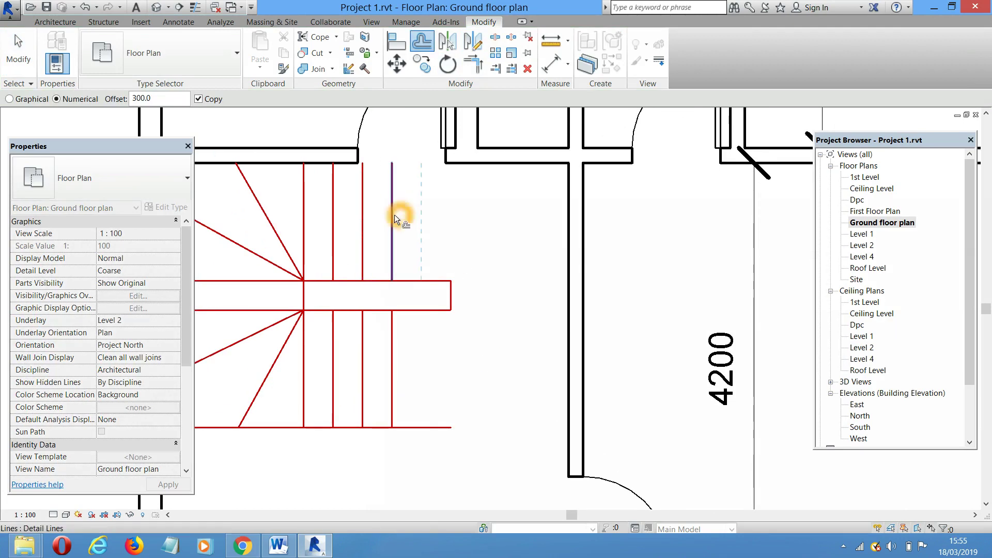
{"action": "left_click", "coordinate": [393, 216]}
{"action": "left_click", "coordinate": [421, 231]}
{"action": "key", "text": "Escape"}
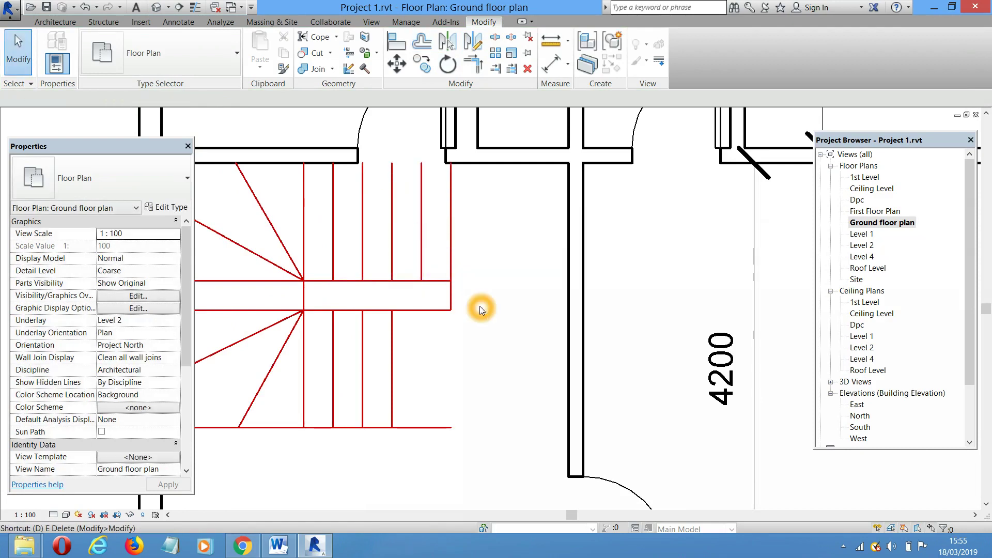
Draw a horizontal detail line from the rectangle's upper-right corner to the room's right wall
{"action": "key", "text": "l"}
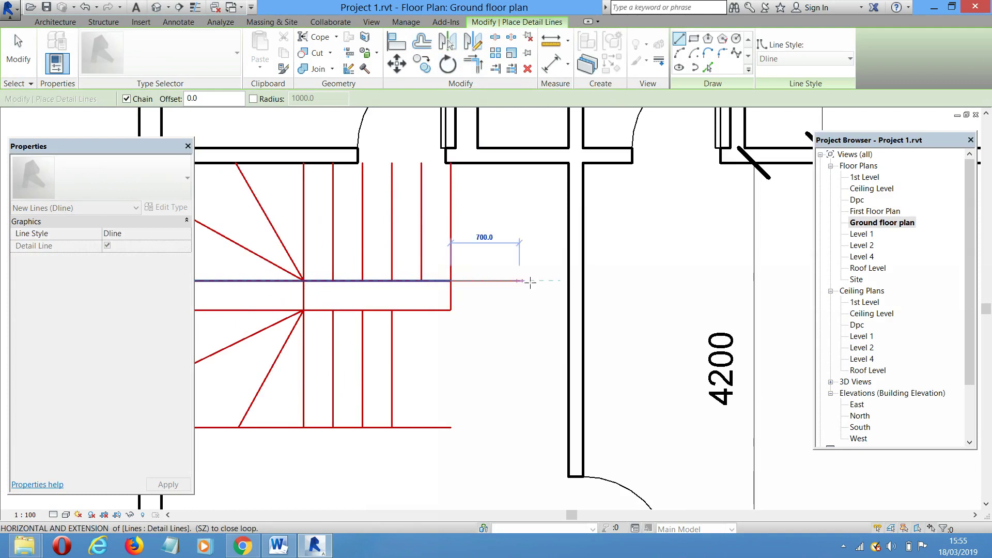
{"action": "left_click", "coordinate": [569, 280]}
{"action": "key", "text": "Escape"}
{"action": "key", "text": "Escape"}
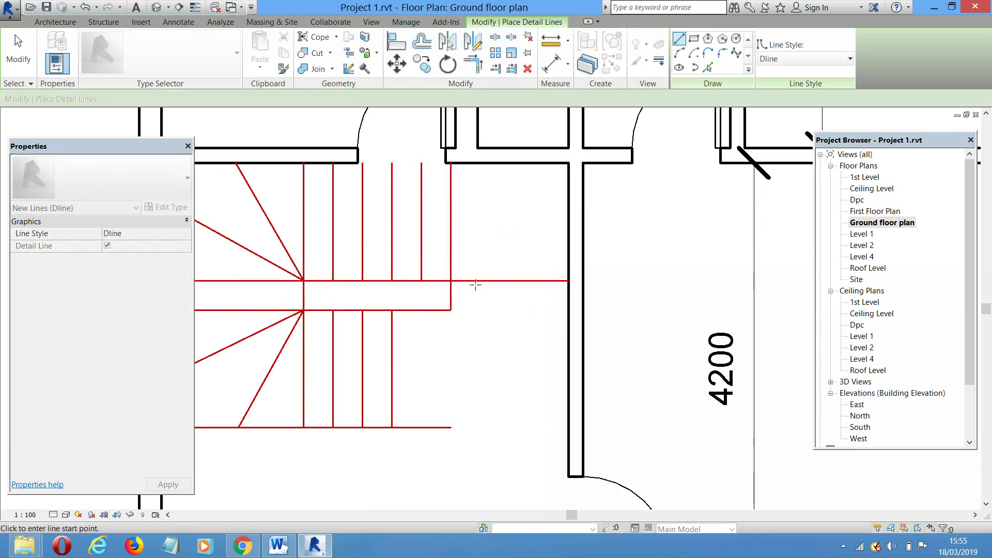
Draw two diagonal winder lines from the rectangle's upper-right corner, one to the upper wall and one to the right wall
{"action": "left_click", "coordinate": [451, 280]}
{"action": "left_click", "coordinate": [511, 164]}
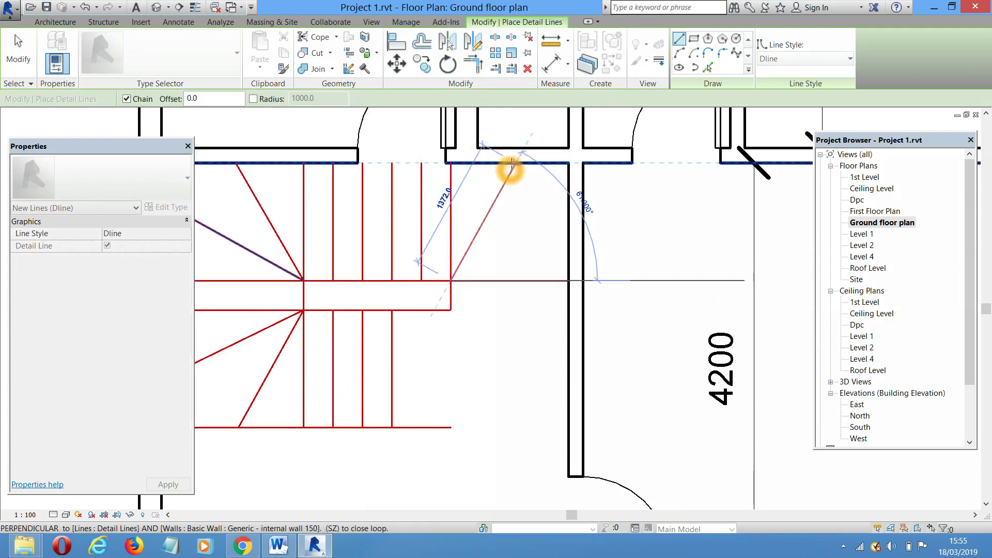
{"action": "key", "text": "Escape"}
{"action": "left_click", "coordinate": [451, 281]}
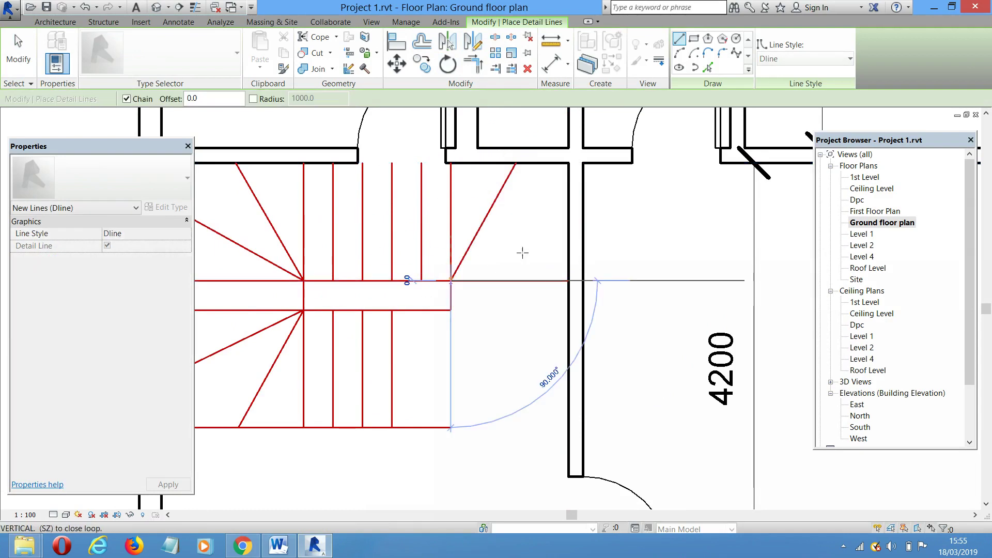
{"action": "left_click", "coordinate": [568, 214]}
{"action": "key", "text": "Escape"}
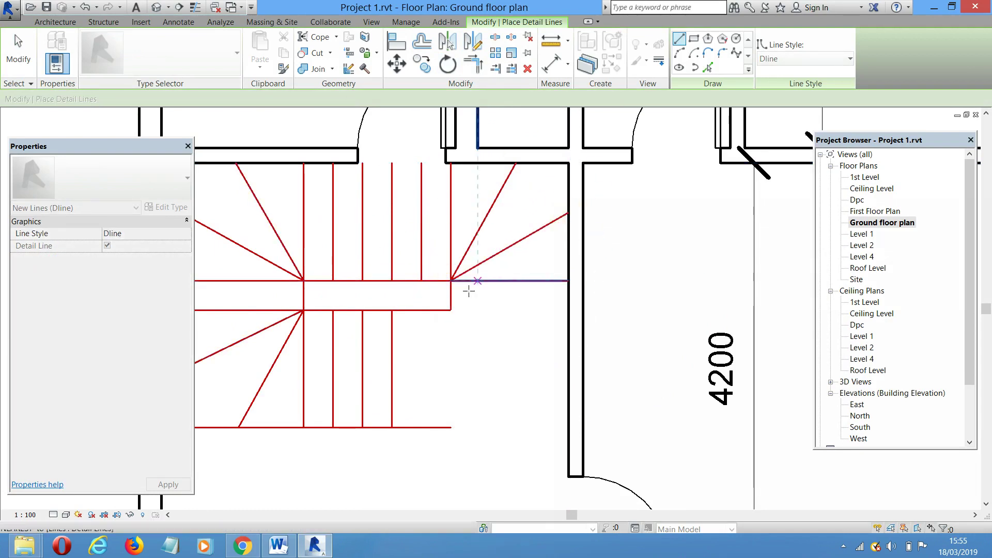
Draw a horizontal detail line from the rectangle's lower-right corner to the room's right wall
{"action": "left_click", "coordinate": [451, 310]}
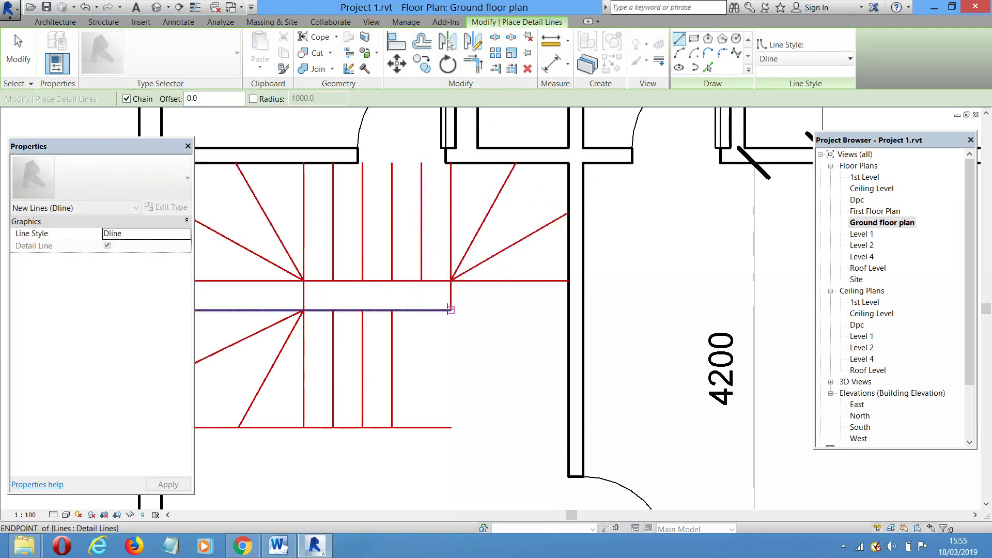
{"action": "left_click", "coordinate": [569, 310]}
{"action": "key", "text": "Escape"}
{"action": "key", "text": "Escape"}
Offset the horizontal line at the rectangle's lower-right corner downward at 300 spacing to add four more treads
{"action": "key", "text": "o"}
{"action": "key", "text": "f"}
{"action": "left_click", "coordinate": [515, 313]}
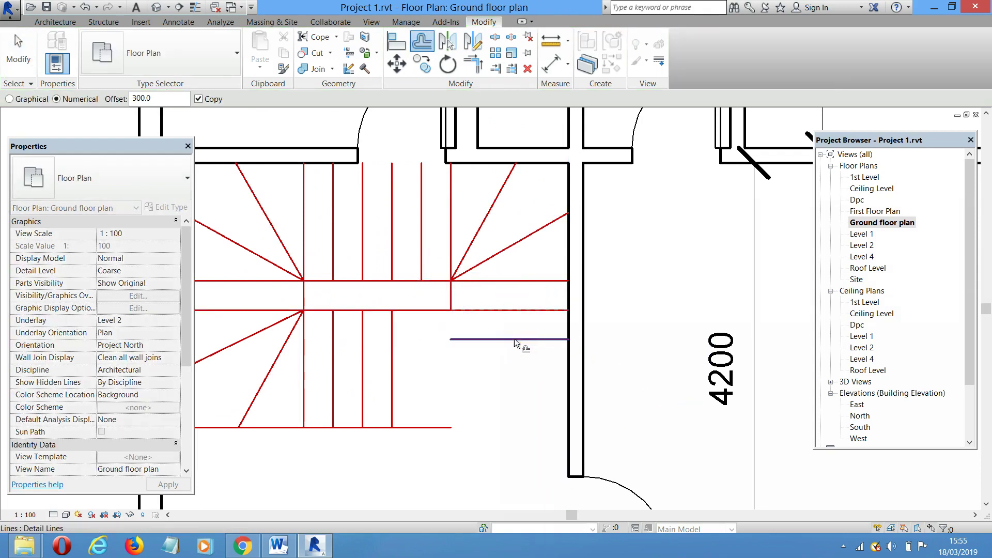
{"action": "left_click", "coordinate": [517, 342]}
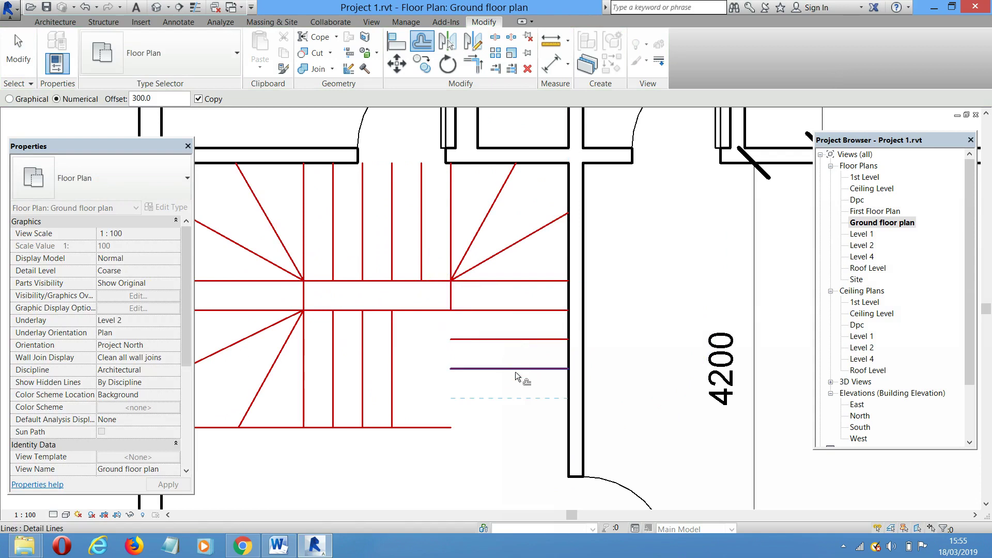
{"action": "left_click", "coordinate": [516, 371]}
{"action": "left_click", "coordinate": [515, 398]}
{"action": "key", "text": "Escape"}
Extend the rectangle's right side down to the lowest of the right-hand tread lines
{"action": "key", "text": "e"}
{"action": "key", "text": "1"}
{"action": "left_click", "coordinate": [497, 428]}
{"action": "left_click", "coordinate": [452, 302]}
{"action": "key", "text": "Escape"}
{"action": "key", "text": "Escape"}
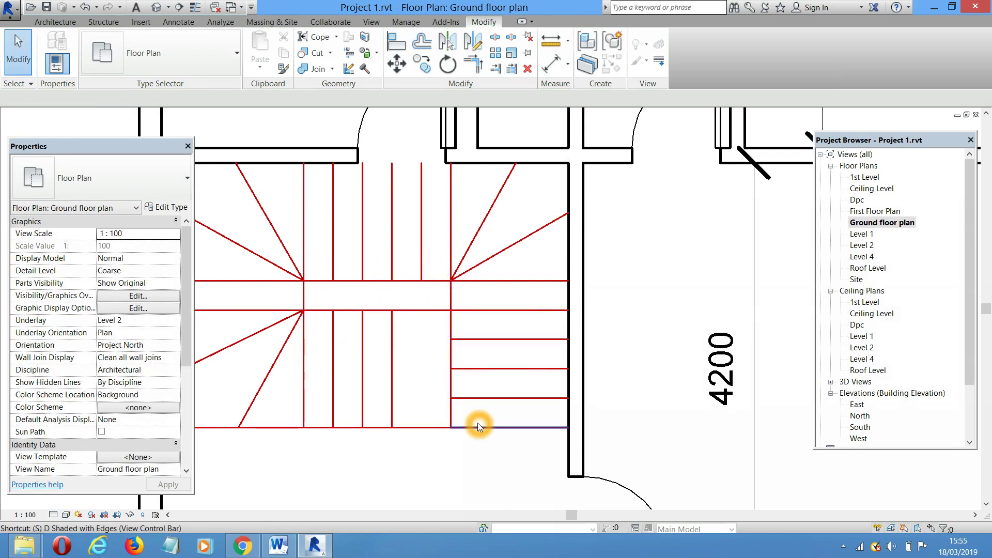
Split the rectangle's upper and lower horizontal lines near the last lower tread, without deleting an inner segment
{"action": "key", "text": "s"}
{"action": "key", "text": "l"}
{"action": "scroll", "coordinate": [402, 302], "scroll_direction": "up", "scroll_amount": 4}
{"action": "scroll", "coordinate": [402, 303], "scroll_direction": "up", "scroll_amount": 2}
{"action": "left_click", "coordinate": [377, 306]}
{"action": "left_click", "coordinate": [375, 309]}
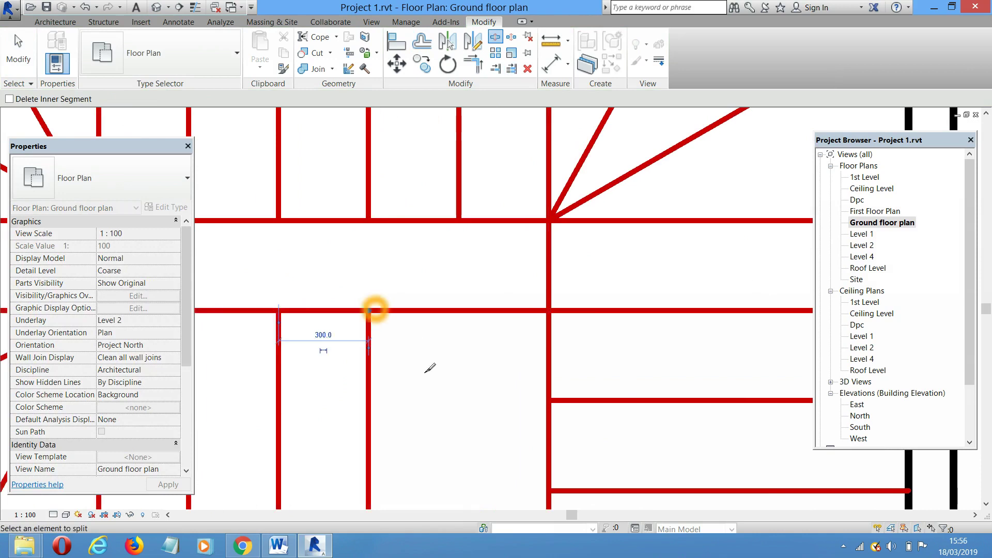
{"action": "scroll", "coordinate": [428, 365], "scroll_direction": "down", "scroll_amount": 2}
{"action": "scroll", "coordinate": [434, 329], "scroll_direction": "down", "scroll_amount": 1}
{"action": "scroll", "coordinate": [394, 284], "scroll_direction": "up", "scroll_amount": 4}
{"action": "left_click", "coordinate": [382, 306]}
{"action": "key", "text": "Escape"}
{"action": "scroll", "coordinate": [436, 302], "scroll_direction": "down", "scroll_amount": 4}
{"action": "scroll", "coordinate": [436, 303], "scroll_direction": "down", "scroll_amount": 4}
{"action": "scroll", "coordinate": [499, 377], "scroll_direction": "up", "scroll_amount": 3}
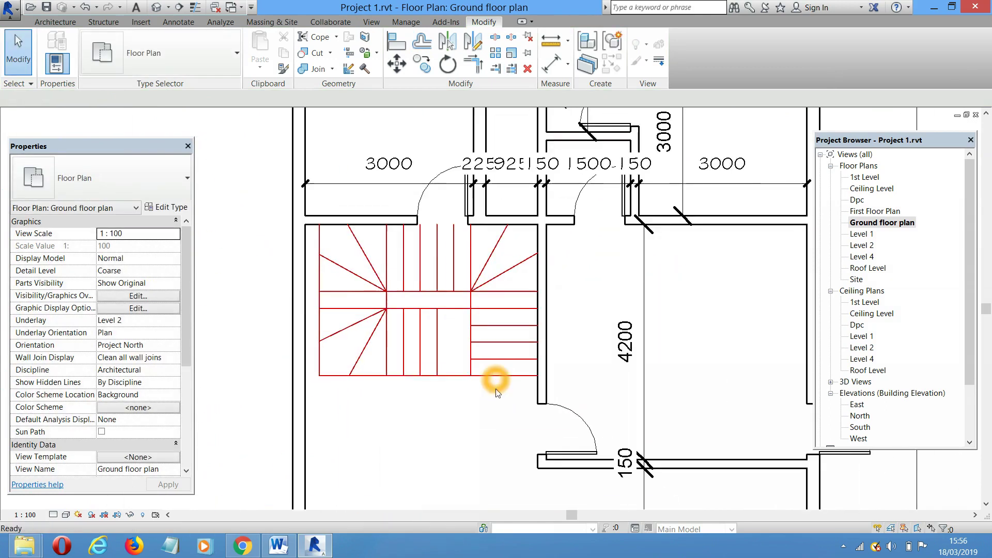
Change the line style of the upper-flight and right-hand stair lines, from the split points onward, to <Overhead>
{"action": "left_click_drag", "start_coordinate": [520, 413], "coordinate": [408, 232]}
{"action": "scroll", "coordinate": [467, 296], "scroll_direction": "up", "scroll_amount": 4}
{"action": "left_click_drag", "start_coordinate": [491, 292], "coordinate": [413, 309], "text": "ctrl"}
{"action": "left_click_drag", "start_coordinate": [421, 211], "coordinate": [405, 244], "text": "ctrl"}
{"action": "scroll", "coordinate": [554, 202], "scroll_direction": "down", "scroll_amount": 2}
{"action": "scroll", "coordinate": [463, 272], "scroll_direction": "down", "scroll_amount": 2}
{"action": "left_click", "coordinate": [711, 60]}
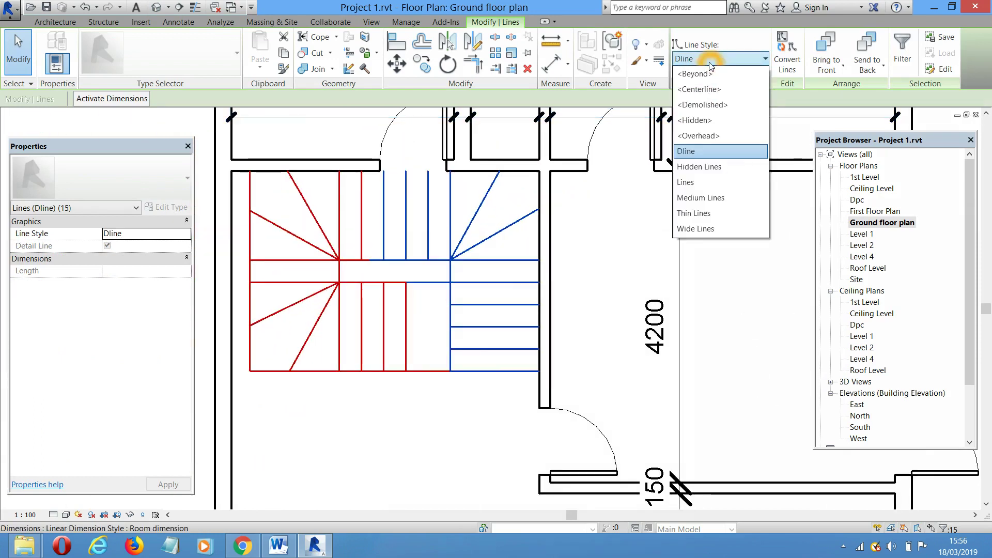
{"action": "left_click", "coordinate": [709, 136]}
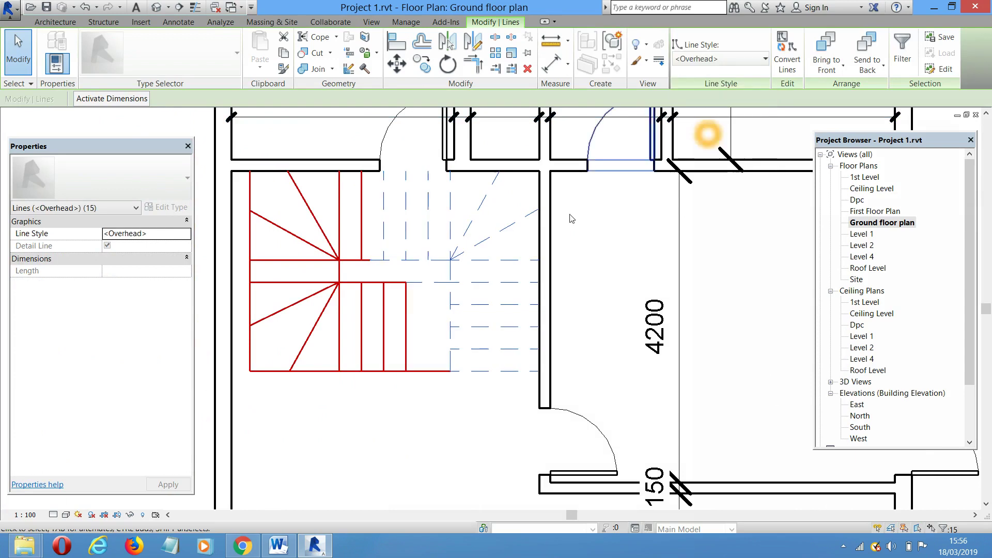
{"action": "left_click", "coordinate": [493, 378]}
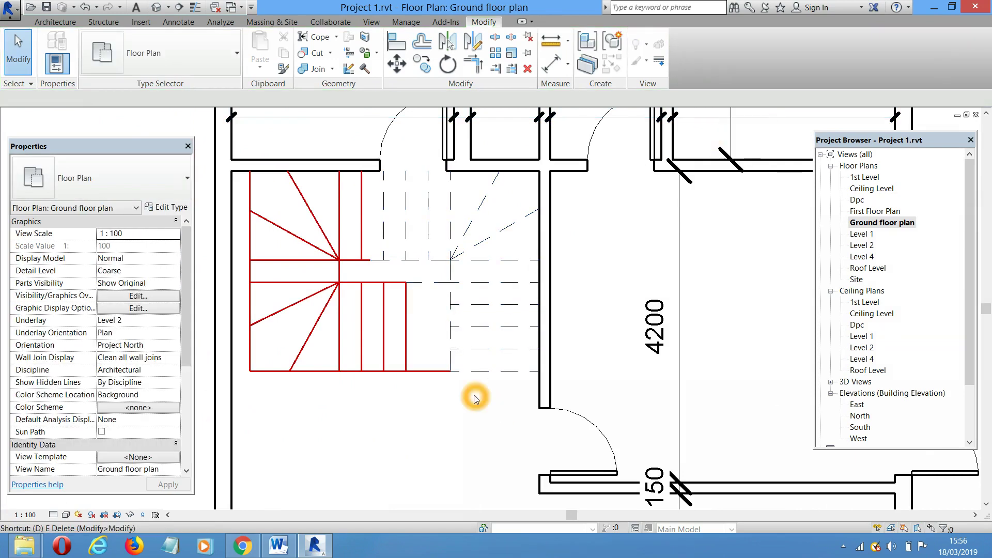
Draw a horizontal detail line across the door opening above the stairs, flush with the wall's lower face
{"action": "key", "text": "d"}
{"action": "key", "text": "l"}
{"action": "scroll", "coordinate": [403, 183], "scroll_direction": "up", "scroll_amount": 3}
{"action": "left_click", "coordinate": [383, 172]}
{"action": "left_click", "coordinate": [359, 160]}
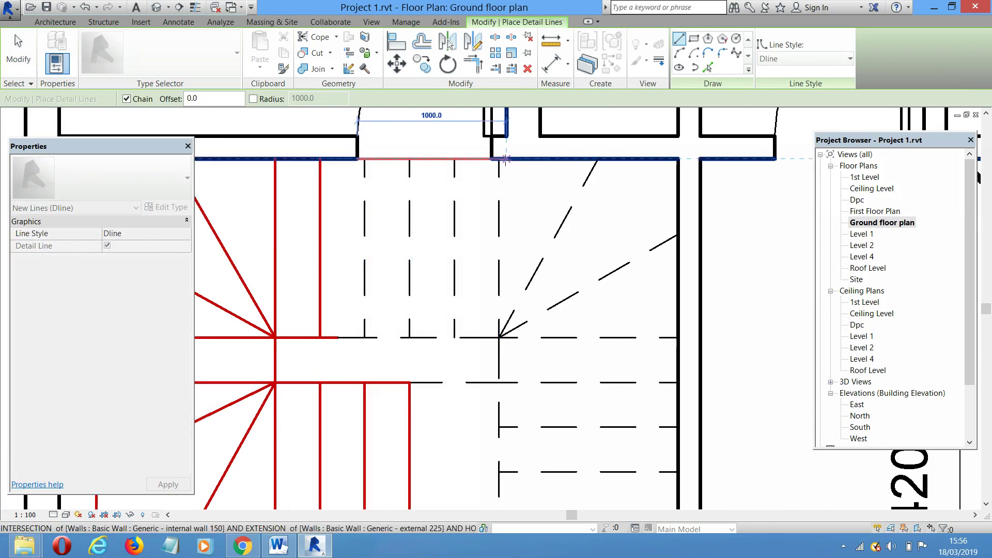
{"action": "left_click", "coordinate": [499, 160]}
{"action": "key", "text": "Escape"}
{"action": "key", "text": "Escape"}
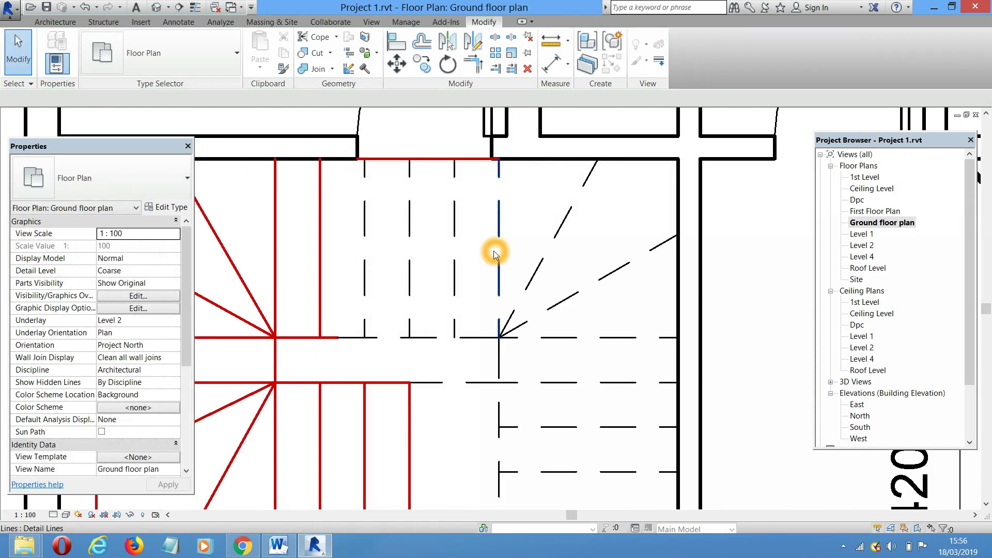
Match the new line across the door opening to the dashed overhead tread lines
{"action": "key", "text": "a"}
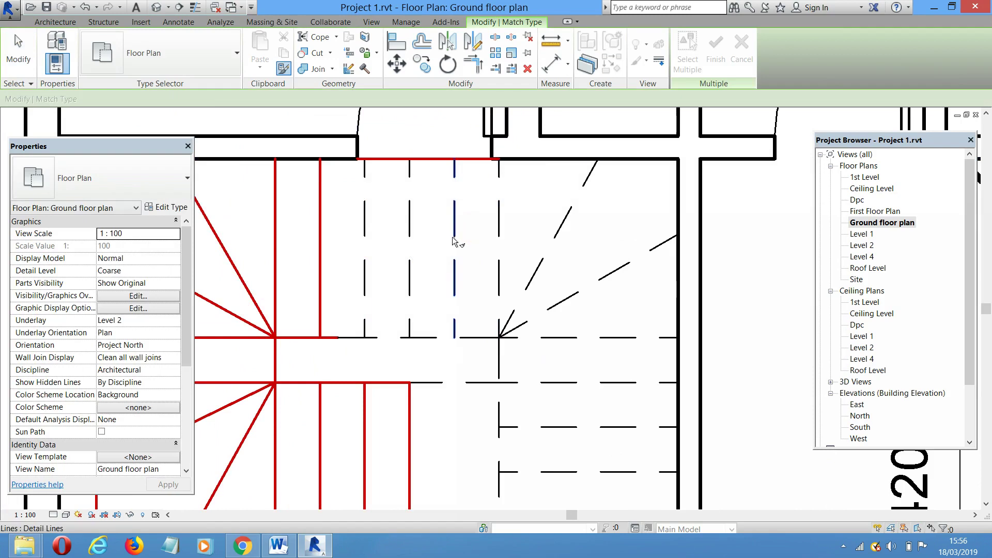
{"action": "left_click", "coordinate": [442, 183]}
{"action": "left_click", "coordinate": [435, 160]}
{"action": "scroll", "coordinate": [437, 166], "scroll_direction": "down", "scroll_amount": 2}
{"action": "scroll", "coordinate": [445, 331], "scroll_direction": "up", "scroll_amount": 3}
{"action": "key", "text": "Escape"}
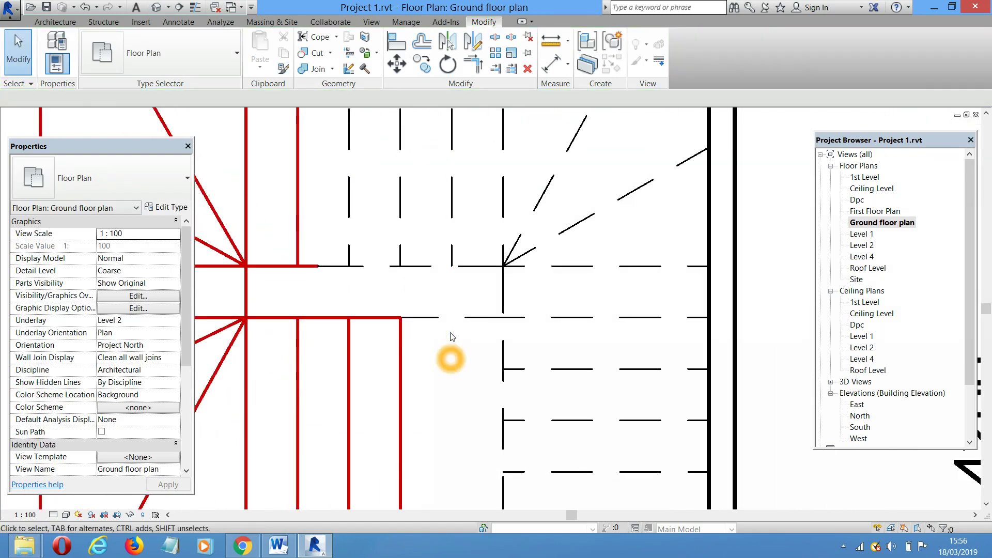
Delete the dashed segment of the rectangle's lower line between the last solid tread and the right-hand flight
{"action": "left_click", "coordinate": [473, 317]}
{"action": "key", "text": "Delete"}
{"action": "scroll", "coordinate": [472, 317], "scroll_direction": "down", "scroll_amount": 2}
{"action": "scroll", "coordinate": [473, 317], "scroll_direction": "up", "scroll_amount": 1}
{"action": "middle_click_drag", "start_coordinate": [512, 310], "coordinate": [538, 279]}
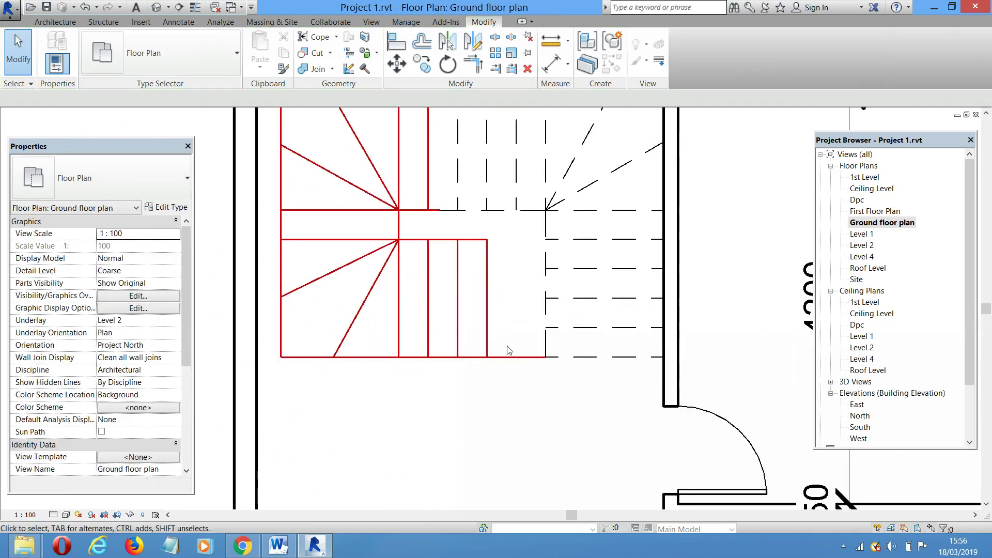
Trim the lower flight's bottom line to a corner with its last solid tread
{"action": "key", "text": "t"}
{"action": "key", "text": "r"}
{"action": "scroll", "coordinate": [477, 343], "scroll_direction": "up", "scroll_amount": 1}
{"action": "left_click", "coordinate": [492, 324]}
{"action": "left_click", "coordinate": [468, 355]}
{"action": "key", "text": "Escape"}
{"action": "key", "text": "Escape"}
{"action": "middle_click_drag", "start_coordinate": [516, 399], "coordinate": [552, 441]}
{"action": "scroll", "coordinate": [551, 441], "scroll_direction": "down", "scroll_amount": 4}
{"action": "scroll", "coordinate": [537, 414], "scroll_direction": "up", "scroll_amount": 5}
{"action": "scroll", "coordinate": [538, 413], "scroll_direction": "up", "scroll_amount": 1}
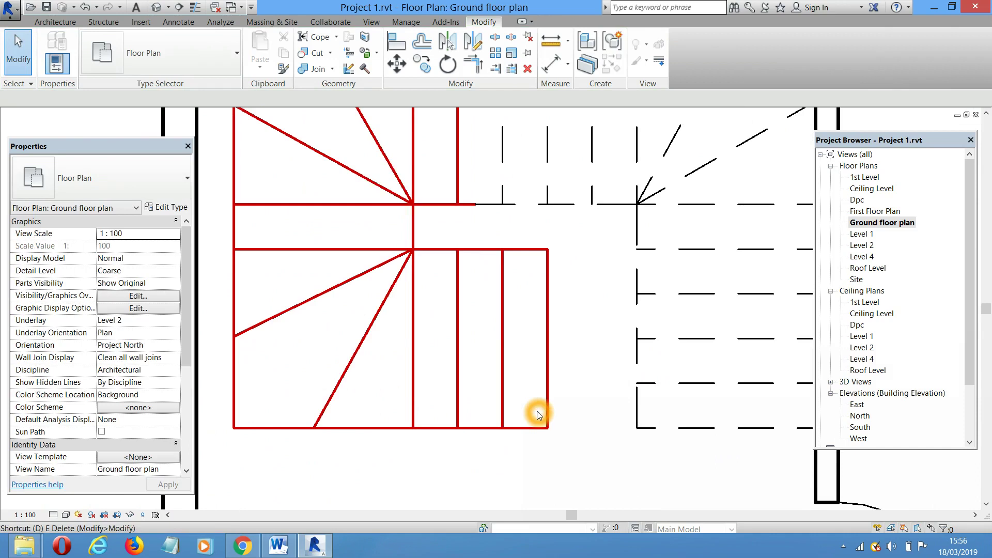
Draw an L-shaped stair direction line from the first tread's midpoint around the lower winders, ending in a triangular arrowhead pointing up
{"action": "key", "text": "l"}
{"action": "left_click", "coordinate": [548, 335]}
{"action": "left_click", "coordinate": [315, 338]}
{"action": "left_click", "coordinate": [312, 194]}
{"action": "scroll", "coordinate": [310, 198], "scroll_direction": "up", "scroll_amount": 3}
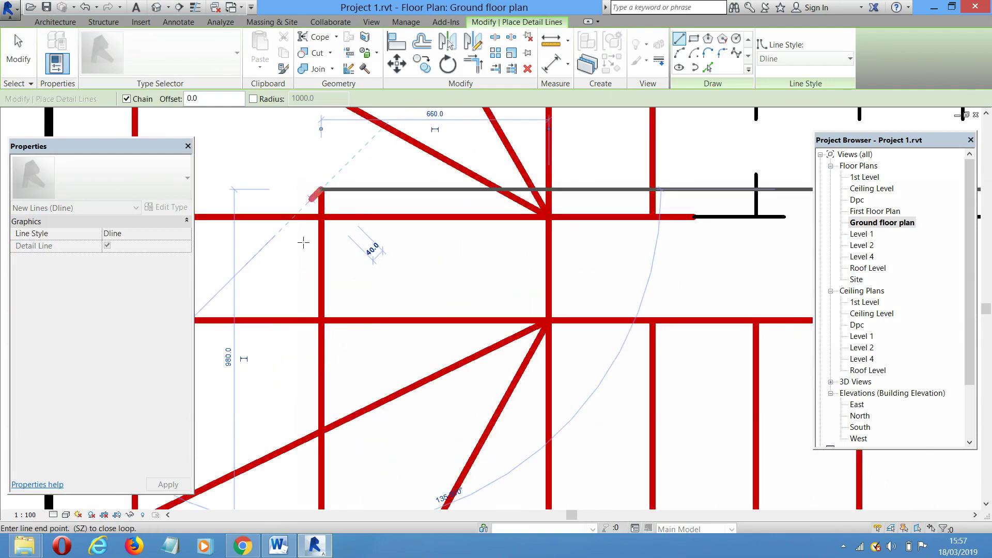
{"action": "left_click", "coordinate": [298, 247]}
{"action": "left_click", "coordinate": [340, 248]}
{"action": "left_click", "coordinate": [320, 189]}
{"action": "scroll", "coordinate": [341, 263], "scroll_direction": "down", "scroll_amount": 5}
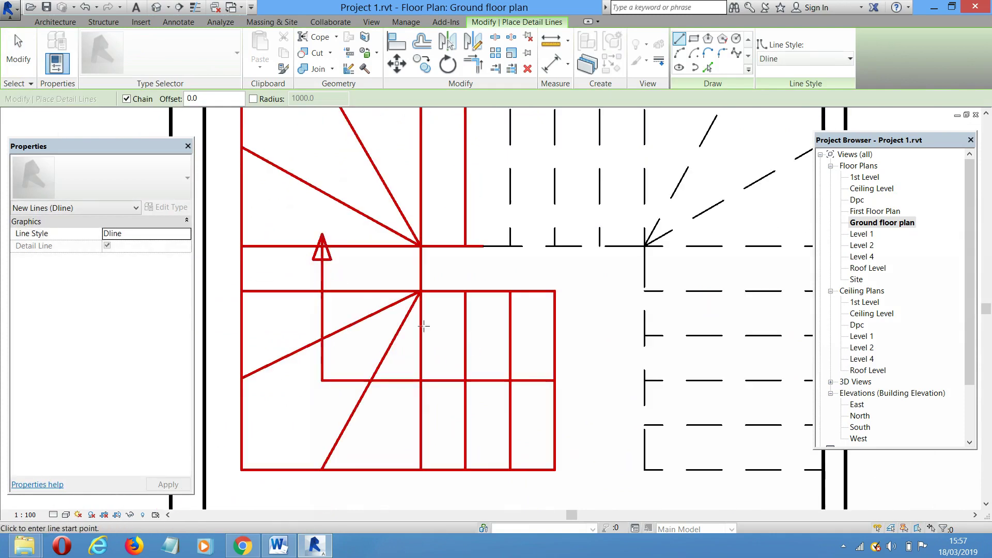
Draw a small detail-line circle centred on the start point of the stair direction line
{"action": "left_click", "coordinate": [738, 42]}
{"action": "scroll", "coordinate": [558, 361], "scroll_direction": "up", "scroll_amount": 4}
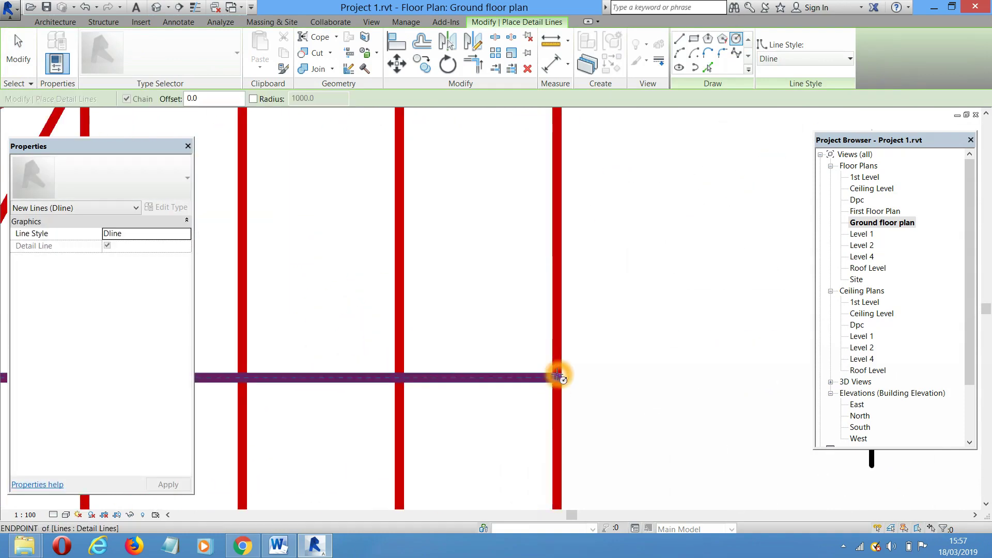
{"action": "left_click", "coordinate": [557, 376]}
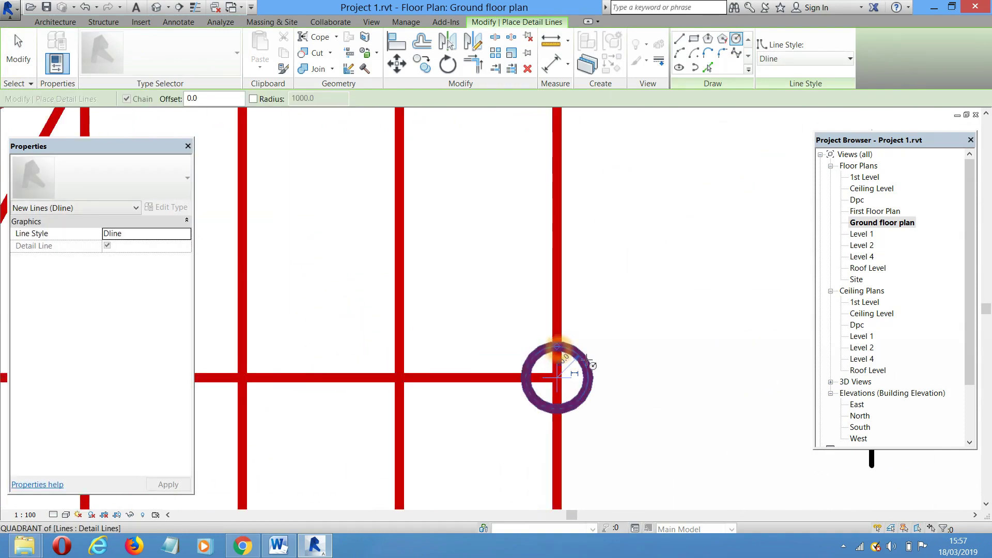
{"action": "left_click", "coordinate": [589, 362]}
{"action": "key", "text": "Escape"}
{"action": "key", "text": "Escape"}
Examine the staircase layout with its direction arrow and dashed overhead treads against the surrounding walls and doors
{"action": "scroll", "coordinate": [589, 345], "scroll_direction": "down", "scroll_amount": 2}
{"action": "middle_click_drag", "start_coordinate": [618, 365], "coordinate": [607, 316]}
{"action": "scroll", "coordinate": [599, 336], "scroll_direction": "down", "scroll_amount": 2}
{"action": "middle_click_drag", "start_coordinate": [605, 354], "coordinate": [565, 391]}
{"action": "scroll", "coordinate": [568, 389], "scroll_direction": "down", "scroll_amount": 1}
{"action": "scroll", "coordinate": [569, 389], "scroll_direction": "down", "scroll_amount": 1}
{"action": "scroll", "coordinate": [558, 398], "scroll_direction": "down", "scroll_amount": 1}
{"action": "scroll", "coordinate": [563, 406], "scroll_direction": "down", "scroll_amount": 2}
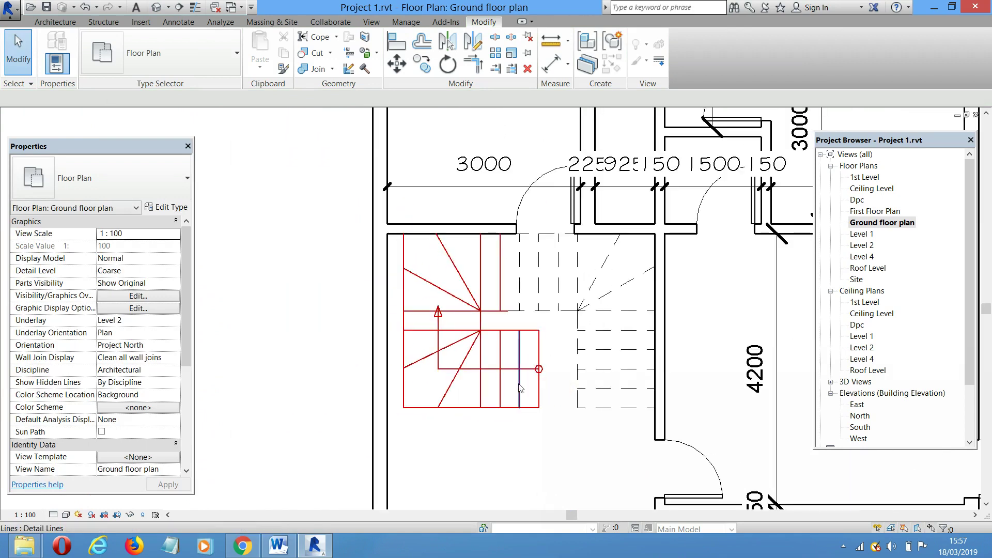
{"action": "scroll", "coordinate": [526, 385], "scroll_direction": "up", "scroll_amount": 1}
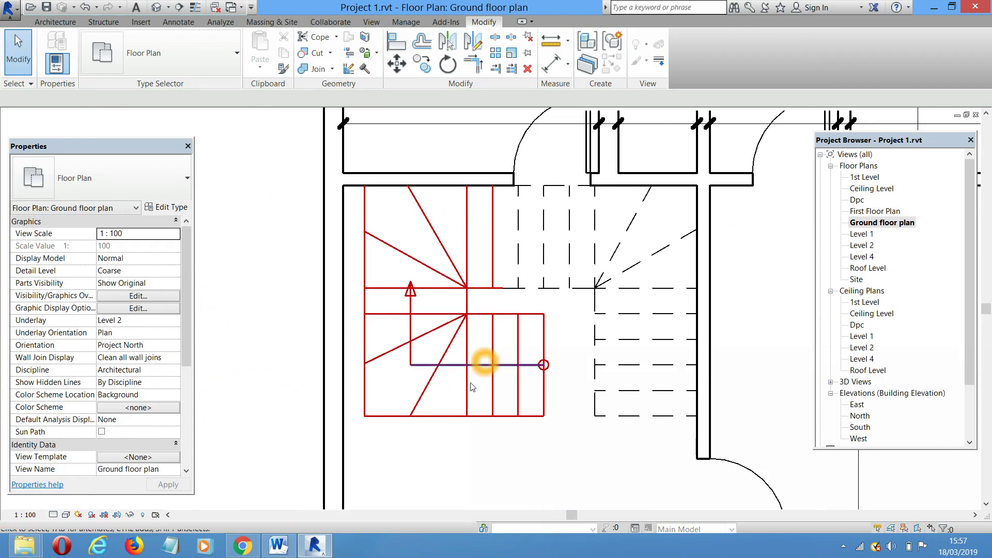
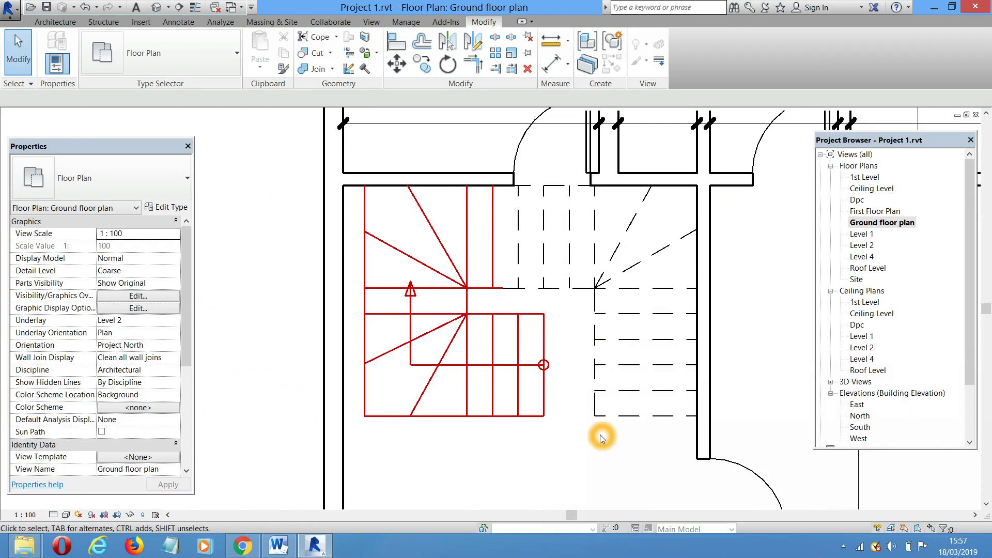
{"action": "scroll", "coordinate": [544, 430], "scroll_direction": "down", "scroll_amount": 3}
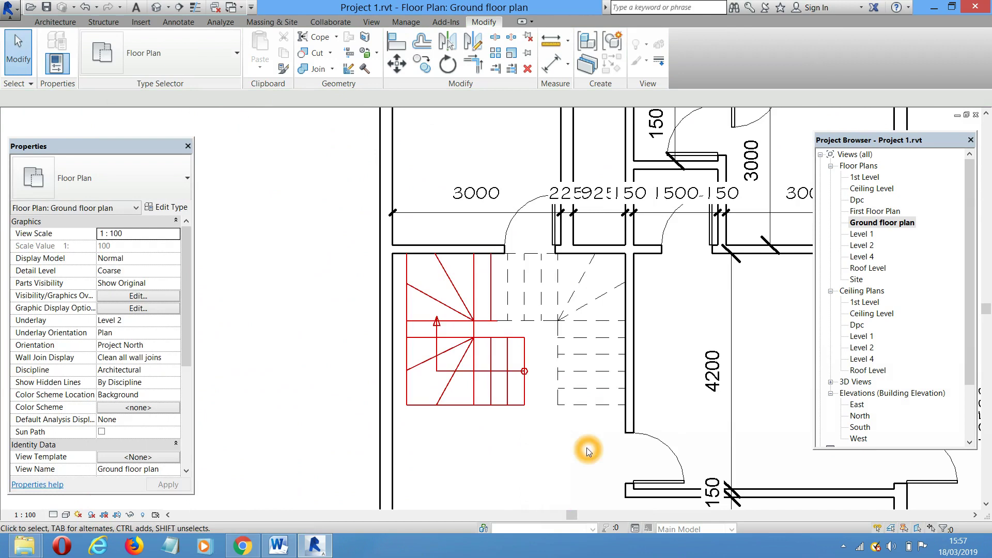
{"action": "left_click_drag", "start_coordinate": [591, 444], "coordinate": [440, 308]}
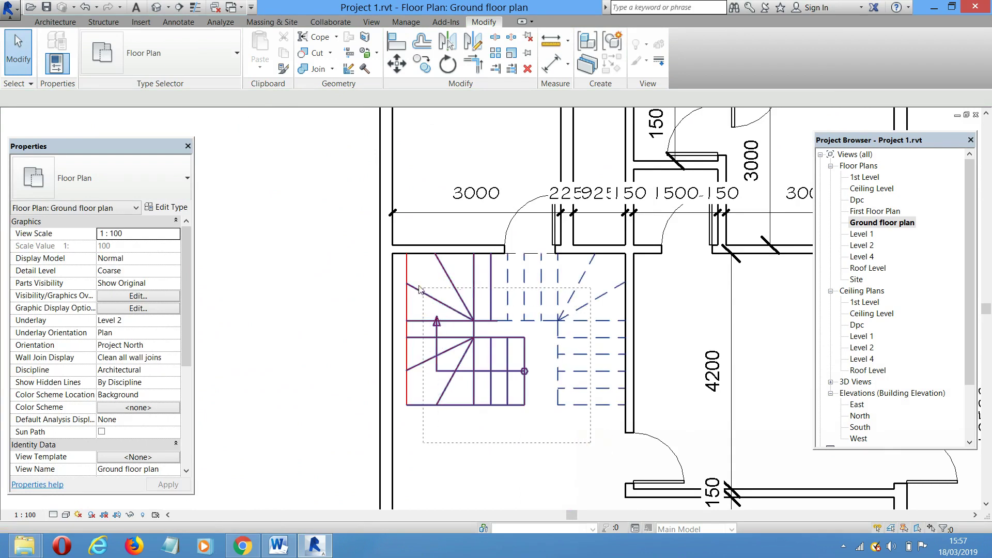
{"action": "left_click_drag", "start_coordinate": [401, 272], "coordinate": [401, 271]}
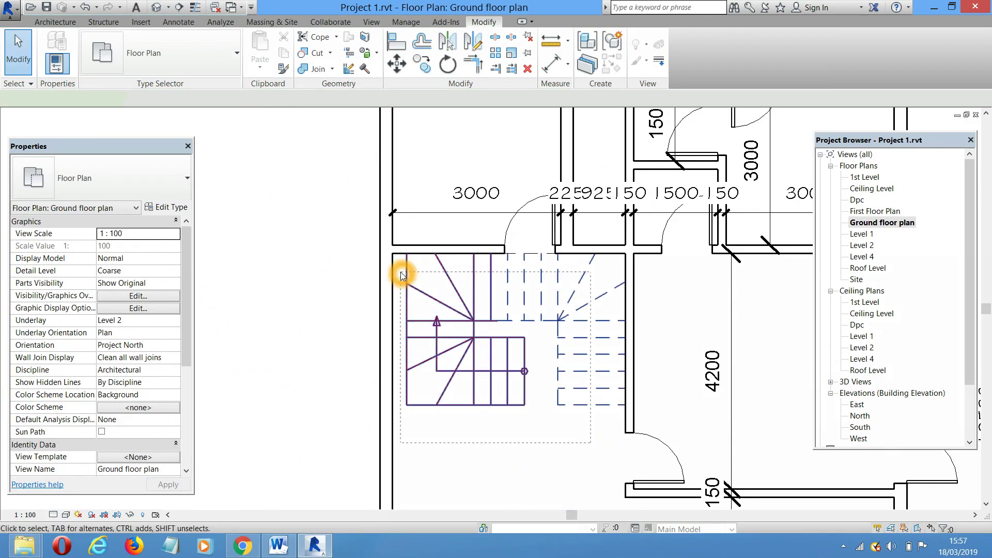
{"action": "scroll", "coordinate": [481, 229], "scroll_direction": "down", "scroll_amount": 4}
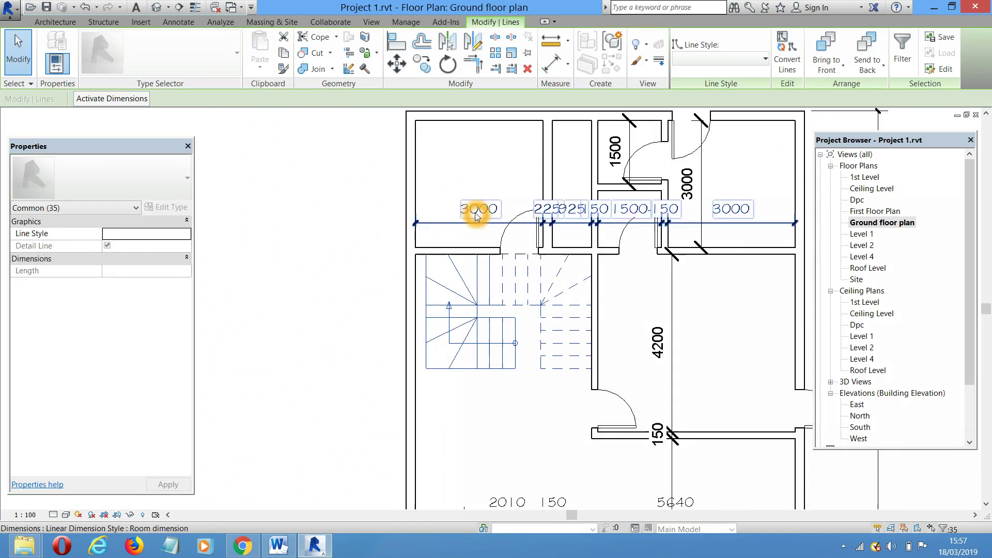
{"action": "left_click", "coordinate": [401, 65]}
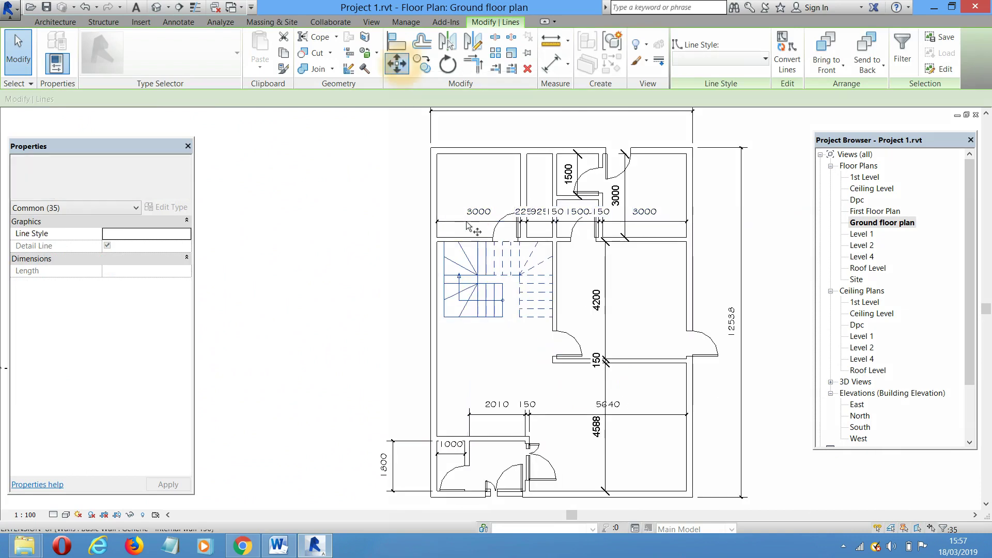
{"action": "left_click", "coordinate": [375, 240]}
{"action": "key", "text": "Escape"}
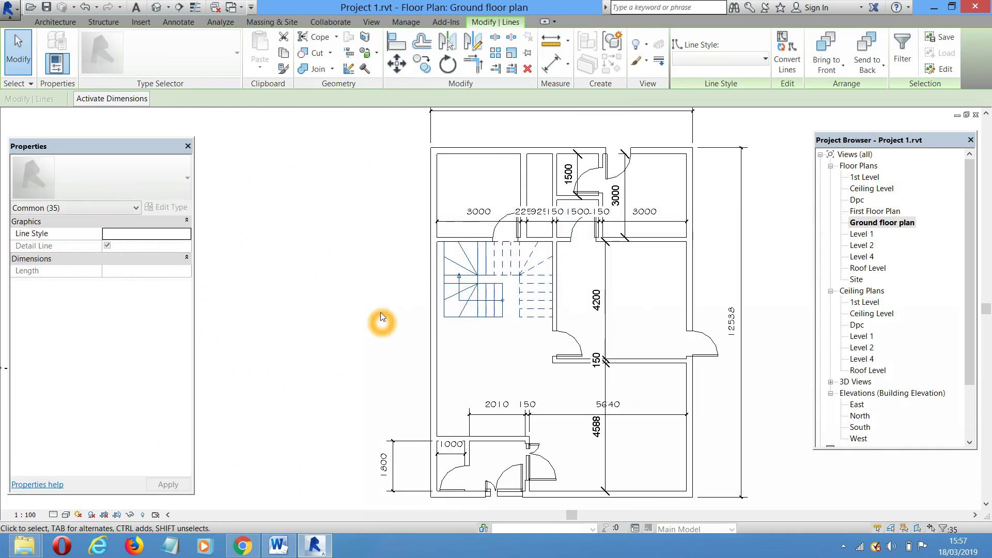
Move all the staircase lines, including the dashed line at the door opening, 1275 straight down
{"action": "left_click", "coordinate": [393, 234]}
{"action": "left_click_drag", "start_coordinate": [393, 233], "coordinate": [562, 324]}
{"action": "left_click", "coordinate": [356, 195]}
{"action": "left_click", "coordinate": [355, 262]}
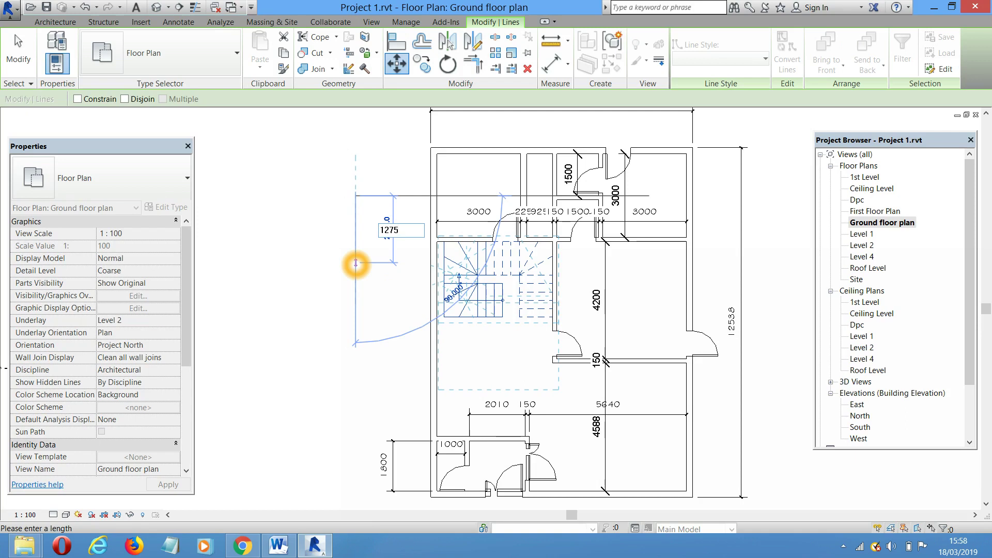
{"action": "key", "text": "Escape"}
{"action": "key", "text": "Escape"}
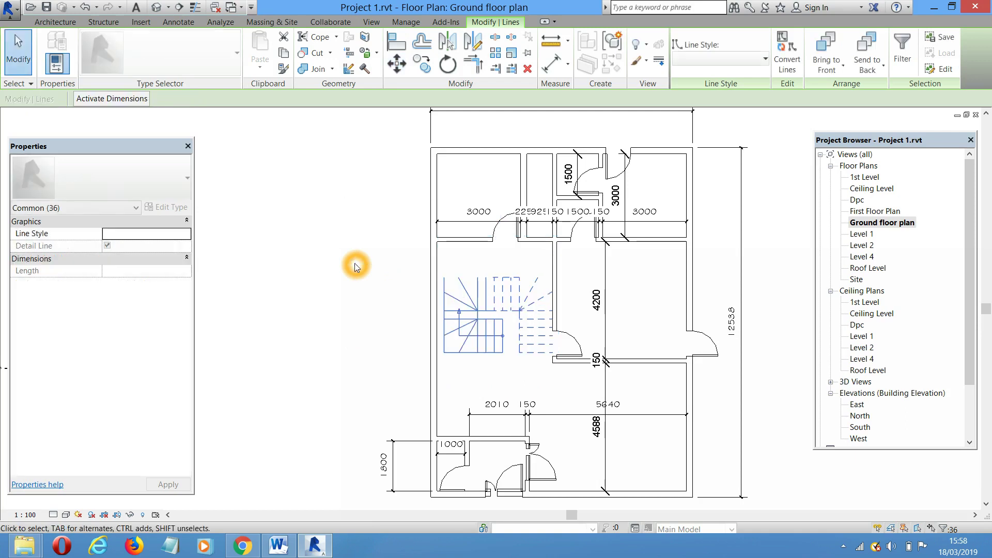
{"action": "left_click", "coordinate": [432, 262]}
Copy the horizontal wall above the stairs, with its doors, down to just above the moved staircase
{"action": "scroll", "coordinate": [409, 284], "scroll_direction": "up", "scroll_amount": 5}
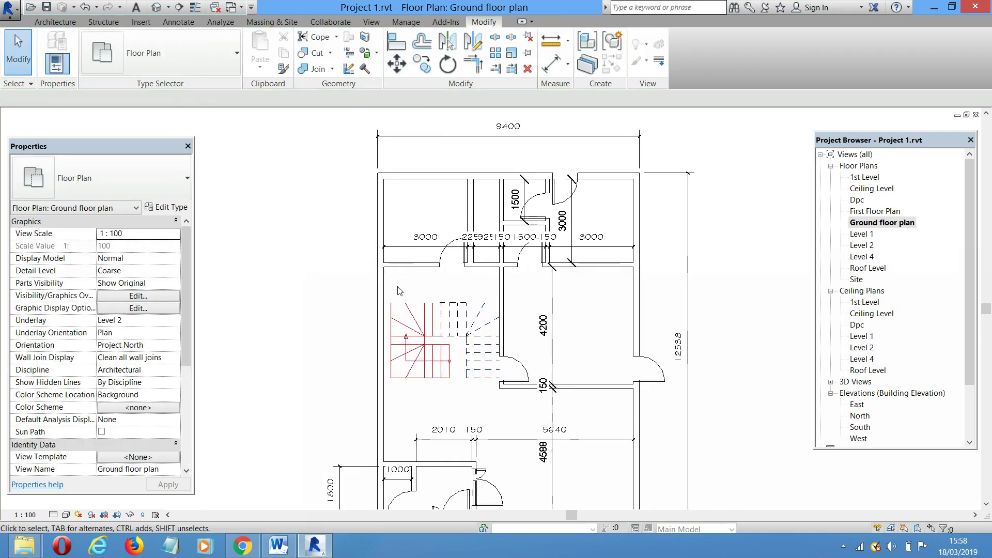
{"action": "middle_click_drag", "start_coordinate": [441, 260], "coordinate": [468, 223]}
{"action": "left_click", "coordinate": [455, 203]}
{"action": "left_click_drag", "start_coordinate": [455, 202], "coordinate": [455, 262], "text": "ctrl"}
{"action": "left_click", "coordinate": [308, 285]}
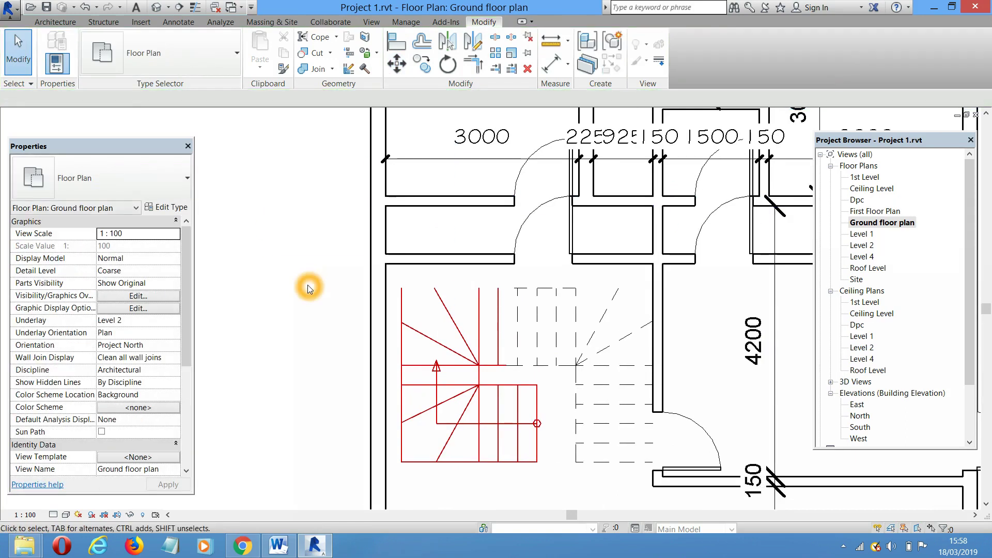
Align the lower face of the copied wall with the dashed line along the top of the staircase
{"action": "key", "text": "l"}
{"action": "scroll", "coordinate": [478, 285], "scroll_direction": "up", "scroll_amount": 3}
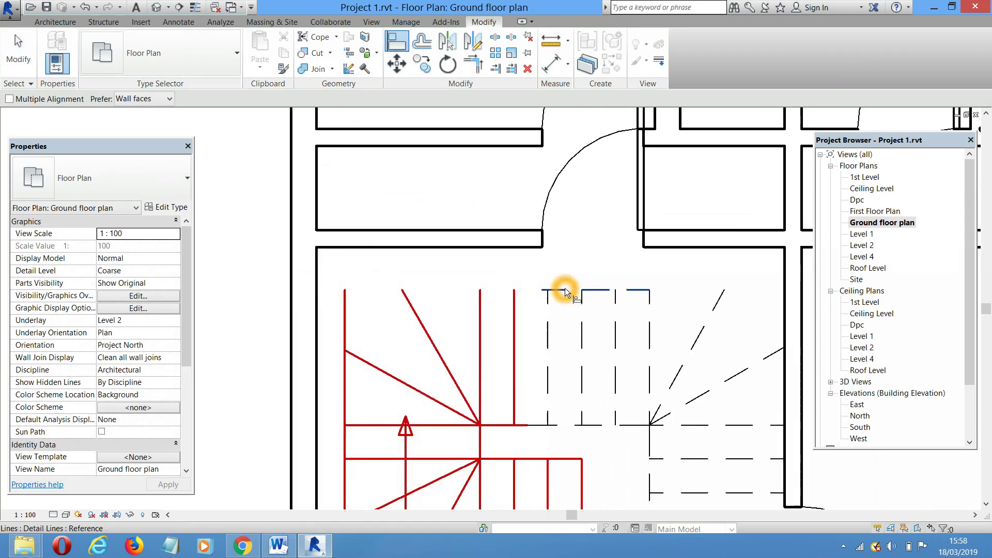
{"action": "left_click", "coordinate": [686, 250]}
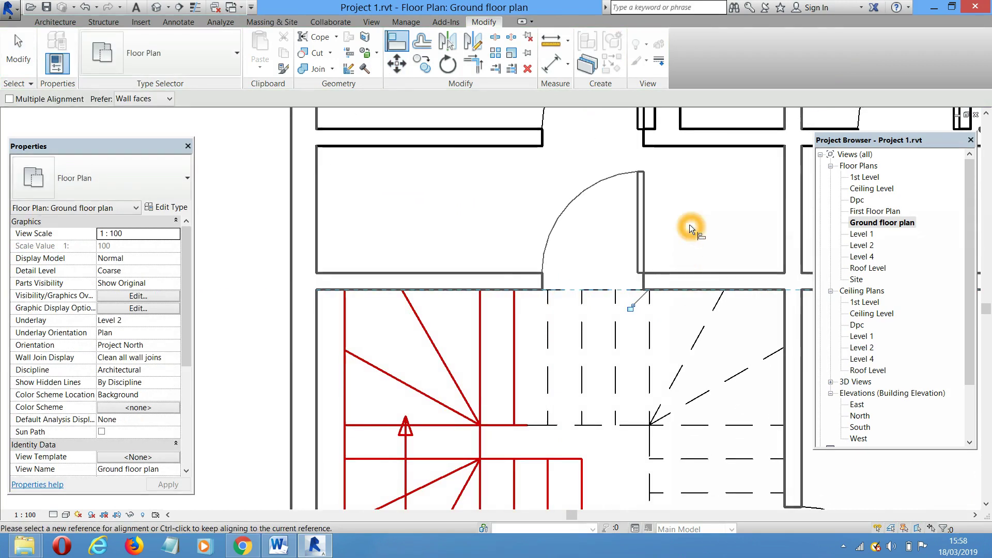
{"action": "scroll", "coordinate": [512, 341], "scroll_direction": "down", "scroll_amount": 4}
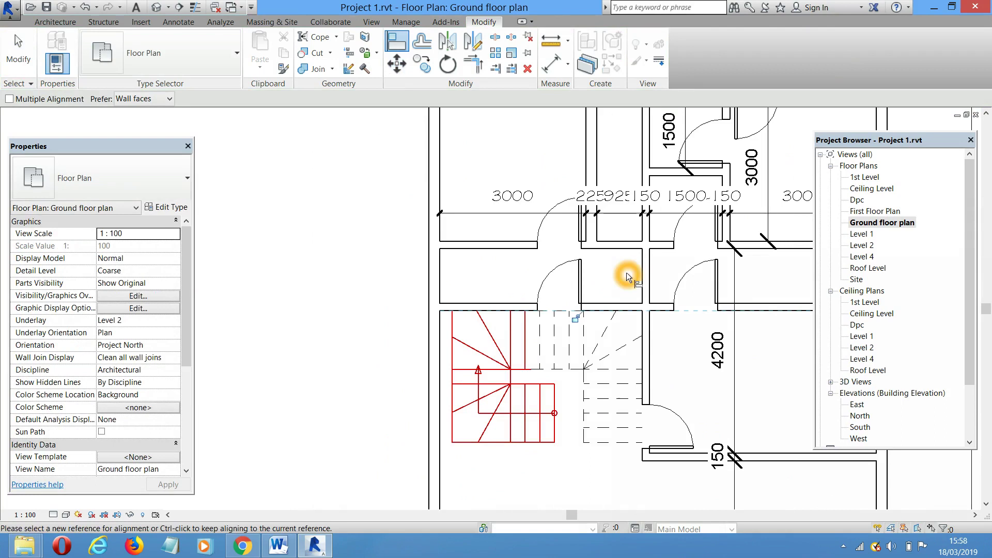
{"action": "key", "text": "Escape"}
{"action": "key", "text": "Escape"}
{"action": "scroll", "coordinate": [593, 225], "scroll_direction": "up", "scroll_amount": 2}
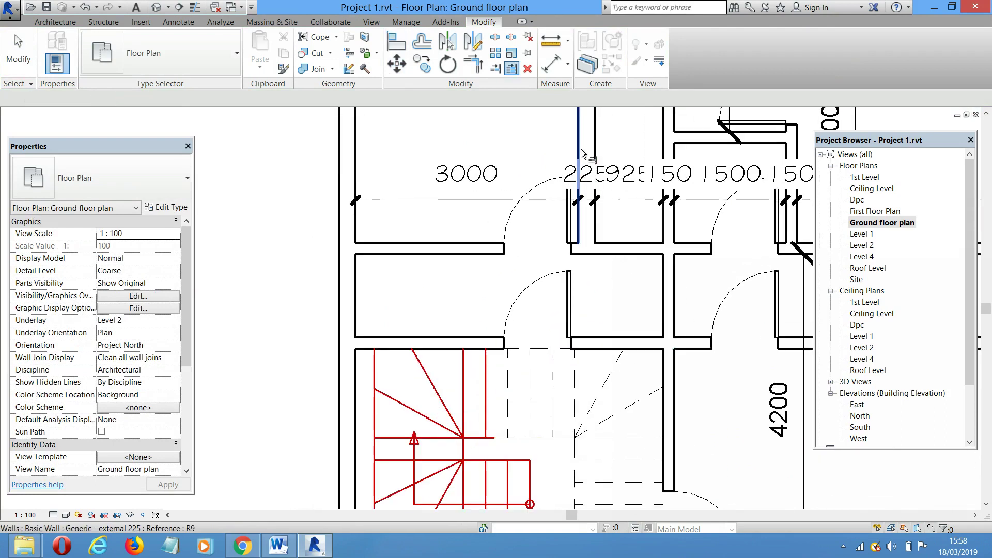
Trim the original horizontal wall back to the 225 external wall, deleting the door on the removed portion
{"action": "left_click", "coordinate": [625, 248]}
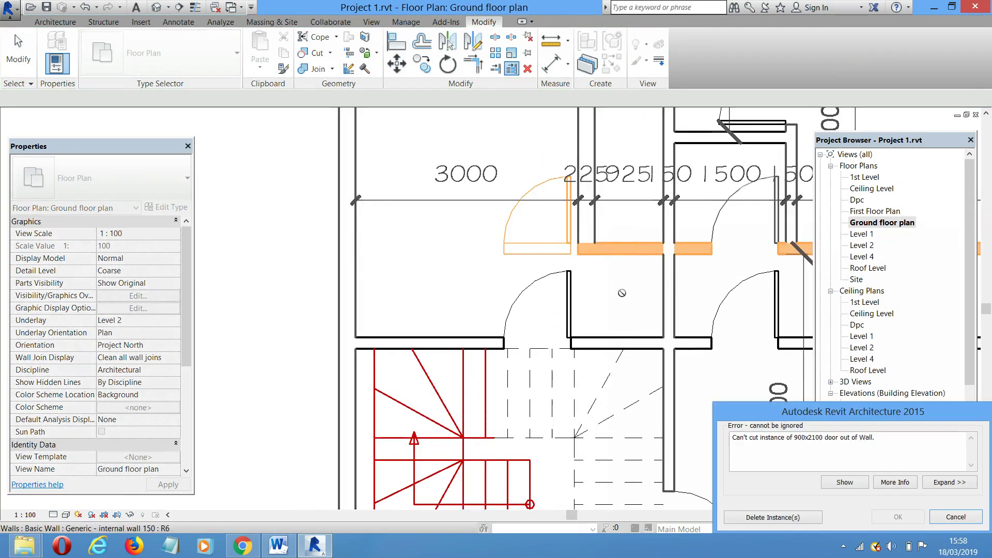
{"action": "left_click", "coordinate": [771, 517]}
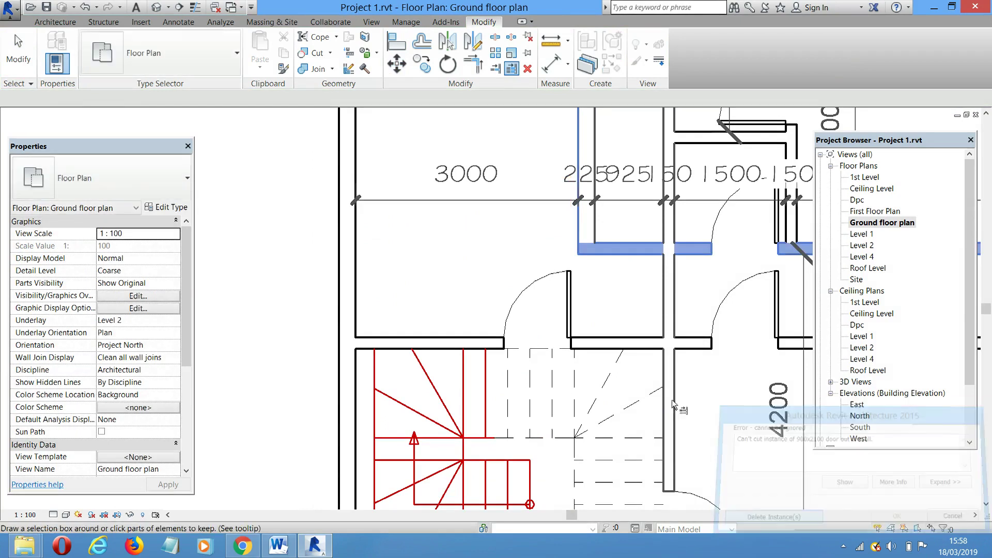
{"action": "middle_click_drag", "start_coordinate": [600, 287], "coordinate": [488, 241]}
Trim the copied wall above the stairs back to the vertical internal wall, deleting the door on the kitchen side
{"action": "left_click", "coordinate": [601, 379]}
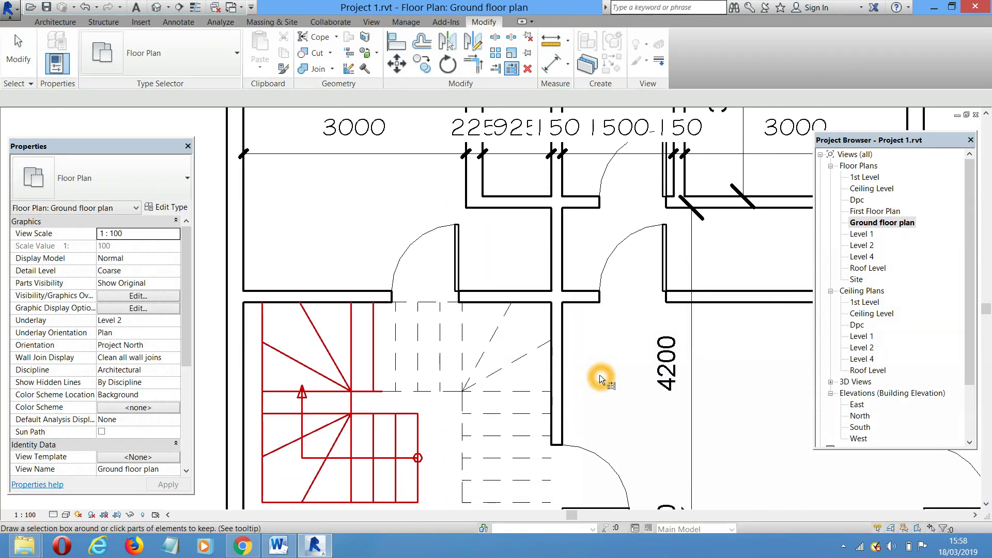
{"action": "left_click", "coordinate": [565, 324]}
{"action": "left_click", "coordinate": [523, 297]}
{"action": "left_click", "coordinate": [773, 518]}
{"action": "scroll", "coordinate": [592, 316], "scroll_direction": "down", "scroll_amount": 4}
{"action": "key", "text": "Escape"}
{"action": "scroll", "coordinate": [566, 312], "scroll_direction": "up", "scroll_amount": 3}
Move the door above the stairs along its wall, closer to the vertical internal wall
{"action": "left_click", "coordinate": [542, 304]}
{"action": "left_click_drag", "start_coordinate": [561, 310], "coordinate": [579, 310]}
{"action": "key", "text": "Escape"}
Dimension the gap between the door and the vertical internal wall beside it, and set that distance to 600
{"action": "key", "text": "d"}
{"action": "key", "text": "i"}
{"action": "scroll", "coordinate": [563, 309], "scroll_direction": "up", "scroll_amount": 3}
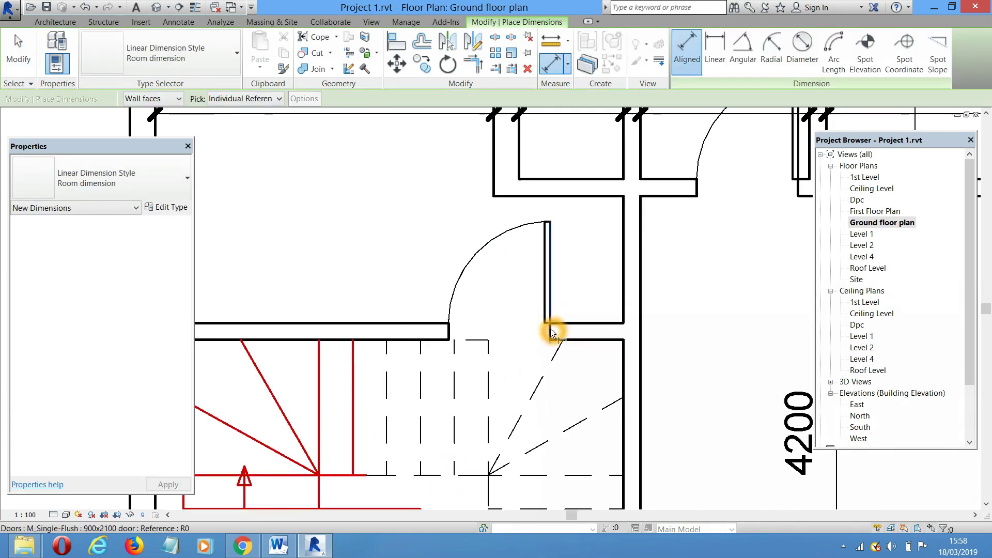
{"action": "left_click", "coordinate": [549, 310]}
{"action": "left_click", "coordinate": [625, 300]}
{"action": "left_click", "coordinate": [601, 280]}
{"action": "key", "text": "Escape"}
{"action": "key", "text": "Escape"}
{"action": "left_click", "coordinate": [549, 313]}
{"action": "left_click", "coordinate": [585, 259]}
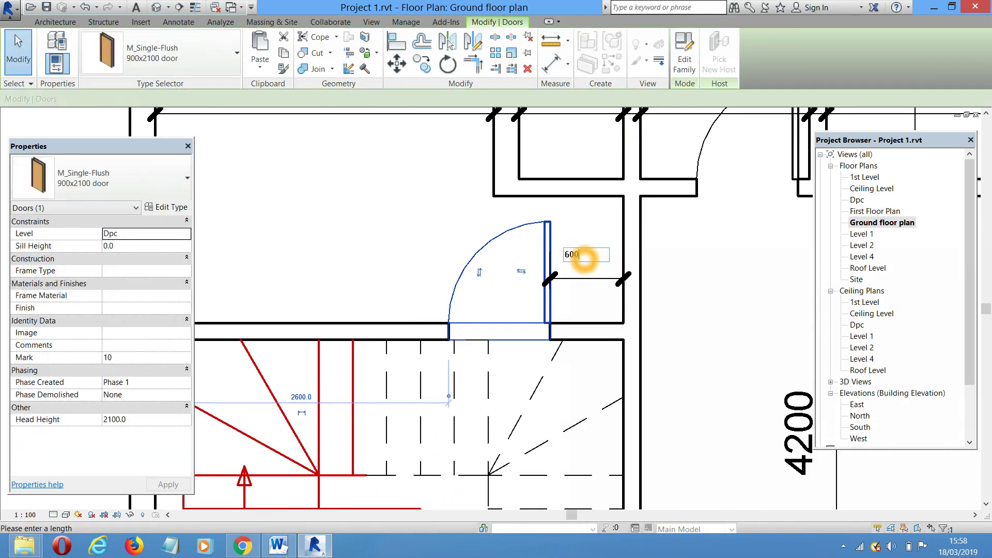
{"action": "type", "text": "600"}
{"action": "key", "text": "Return"}
{"action": "left_click", "coordinate": [658, 281]}
Draw a vertical 1125 detail line from the door jamb up to the horizontal wall above
{"action": "key", "text": "d"}
{"action": "key", "text": "l"}
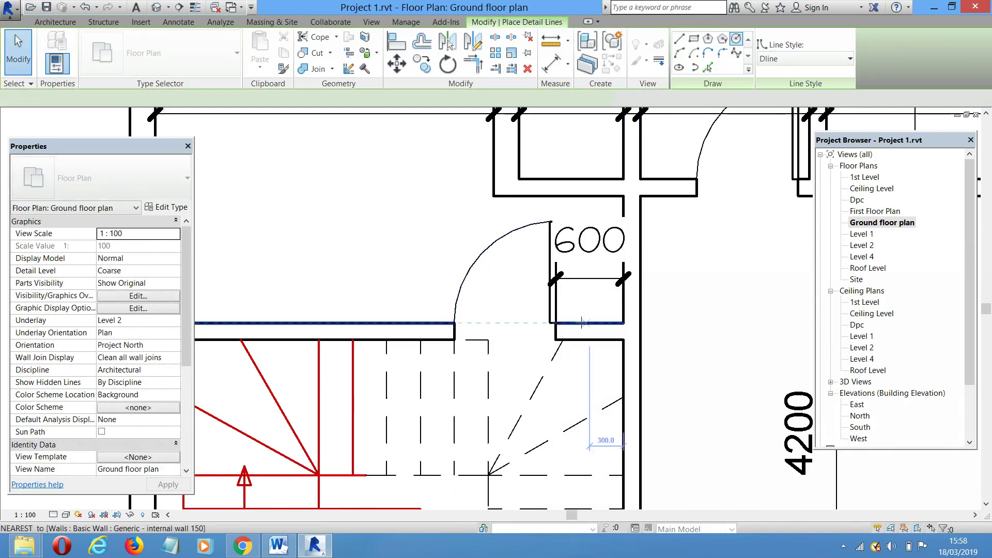
{"action": "left_click", "coordinate": [556, 323]}
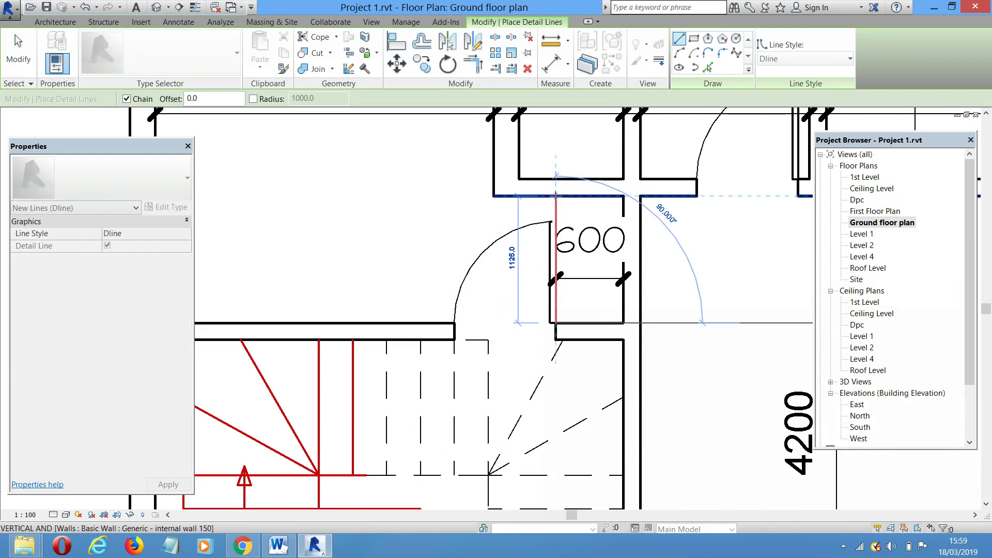
{"action": "key", "text": "Escape"}
{"action": "key", "text": "Escape"}
{"action": "scroll", "coordinate": [553, 269], "scroll_direction": "down", "scroll_amount": 2}
{"action": "scroll", "coordinate": [584, 291], "scroll_direction": "up", "scroll_amount": 2}
Delete the 600 dimension between the door and the vertical internal wall
{"action": "left_click", "coordinate": [573, 273]}
{"action": "key", "text": "Delete"}
{"action": "scroll", "coordinate": [507, 269], "scroll_direction": "down", "scroll_amount": 3}
{"action": "middle_click_drag", "start_coordinate": [514, 376], "coordinate": [459, 319]}
{"action": "scroll", "coordinate": [483, 341], "scroll_direction": "up", "scroll_amount": 1}
{"action": "scroll", "coordinate": [485, 345], "scroll_direction": "up", "scroll_amount": 1}
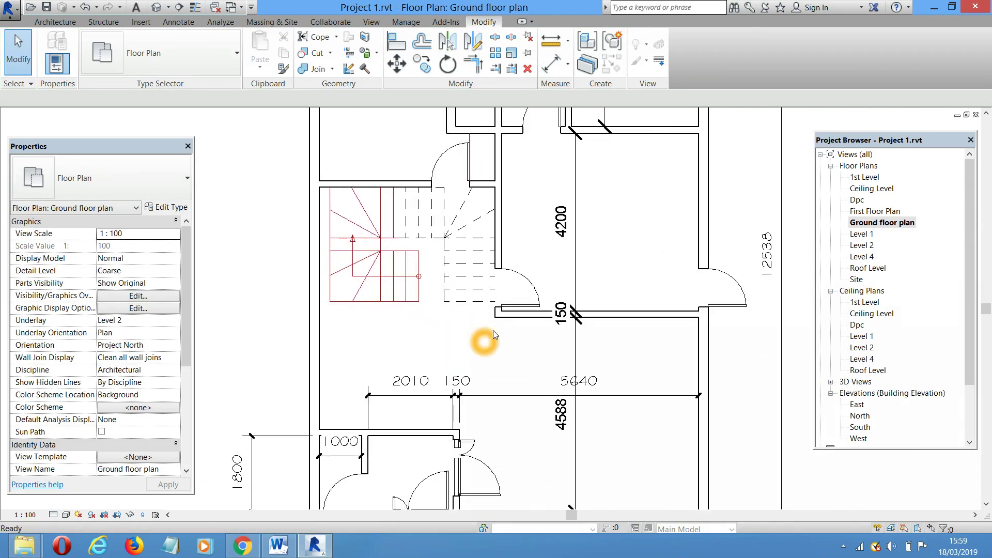
Draw a detail line across the kitchen door opening beside the stairs and match it to the dashed tread line style
{"action": "key", "text": "d"}
{"action": "key", "text": "l"}
{"action": "scroll", "coordinate": [495, 262], "scroll_direction": "up", "scroll_amount": 4}
{"action": "left_click", "coordinate": [495, 263]}
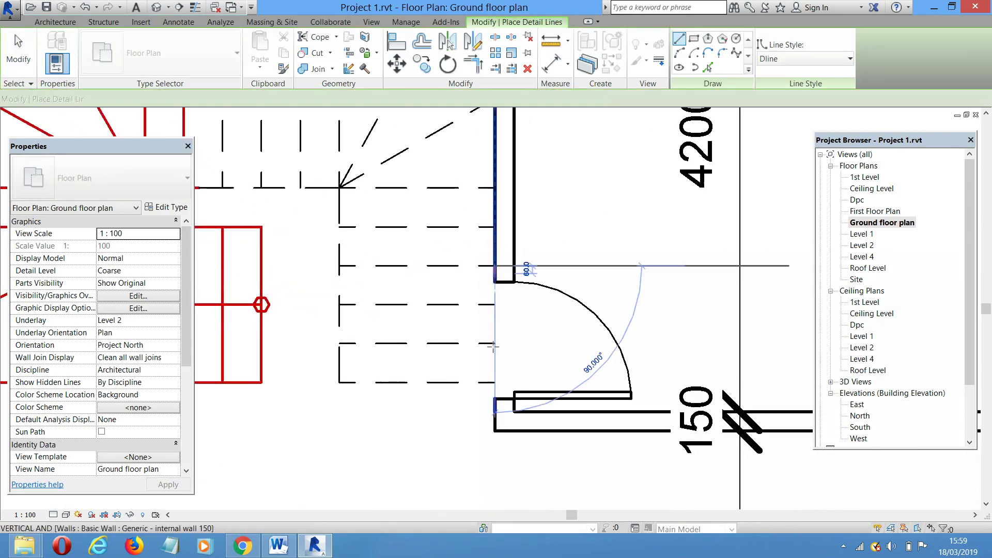
{"action": "left_click", "coordinate": [495, 383]}
{"action": "key", "text": "Escape"}
{"action": "key", "text": "Escape"}
{"action": "key", "text": "a"}
{"action": "left_click", "coordinate": [492, 332]}
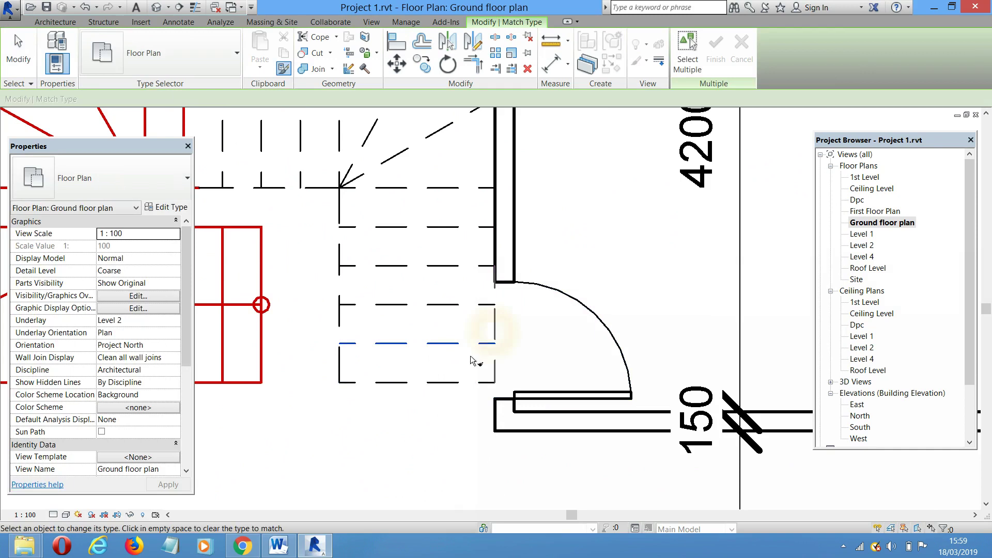
{"action": "middle_click_drag", "start_coordinate": [467, 394], "coordinate": [492, 355]}
{"action": "scroll", "coordinate": [492, 355], "scroll_direction": "down", "scroll_amount": 5}
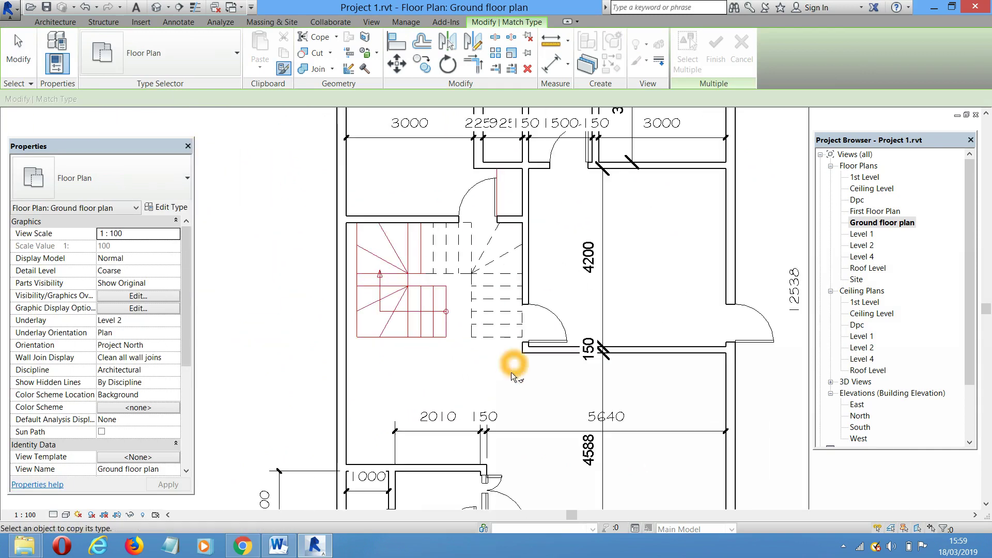
Duplicate the 2.5mm Arial text type as a new type named Room Label
{"action": "middle_click_drag", "start_coordinate": [517, 397], "coordinate": [494, 402]}
{"action": "scroll", "coordinate": [491, 398], "scroll_direction": "down", "scroll_amount": 3}
{"action": "scroll", "coordinate": [468, 299], "scroll_direction": "up", "scroll_amount": 1}
{"action": "middle_click_drag", "start_coordinate": [567, 347], "coordinate": [556, 309]}
{"action": "middle_click_drag", "start_coordinate": [579, 363], "coordinate": [571, 327]}
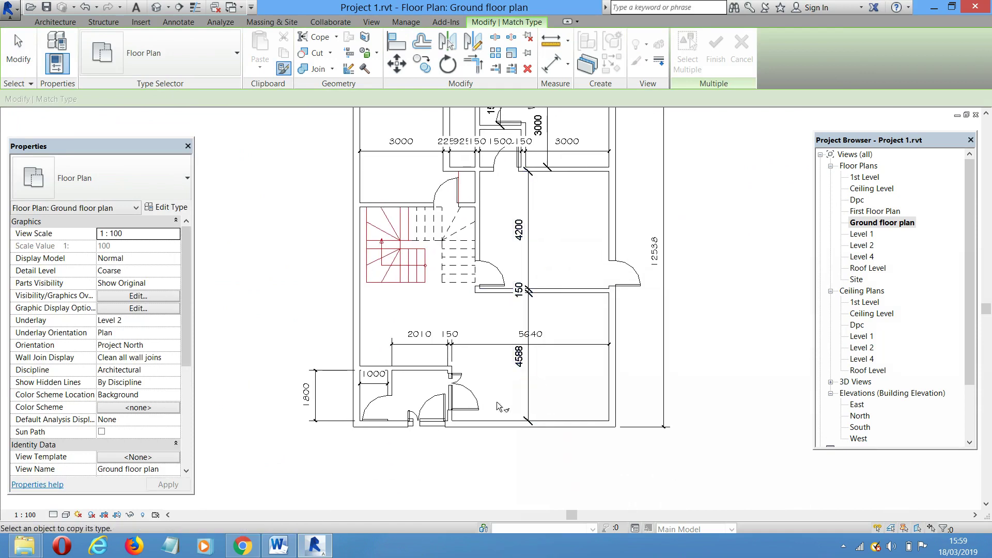
{"action": "key", "text": "t"}
{"action": "key", "text": "x"}
{"action": "middle_click_drag", "start_coordinate": [415, 298], "coordinate": [414, 327]}
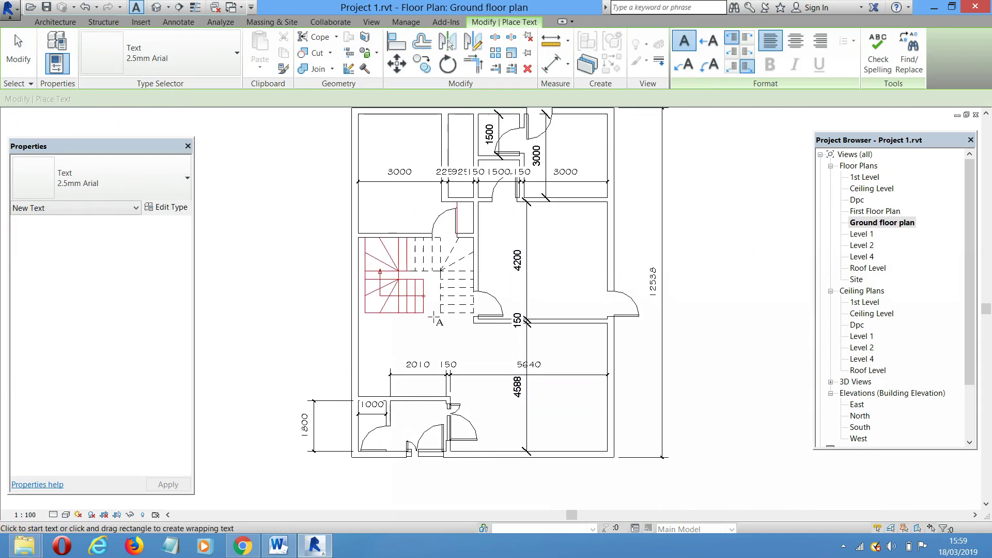
{"action": "left_click", "coordinate": [172, 209]}
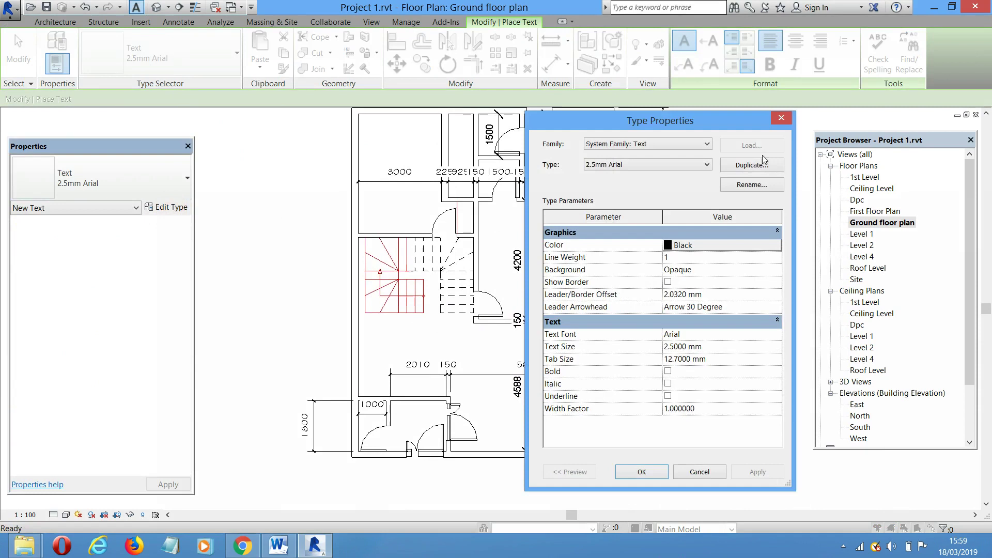
{"action": "left_click", "coordinate": [742, 166]}
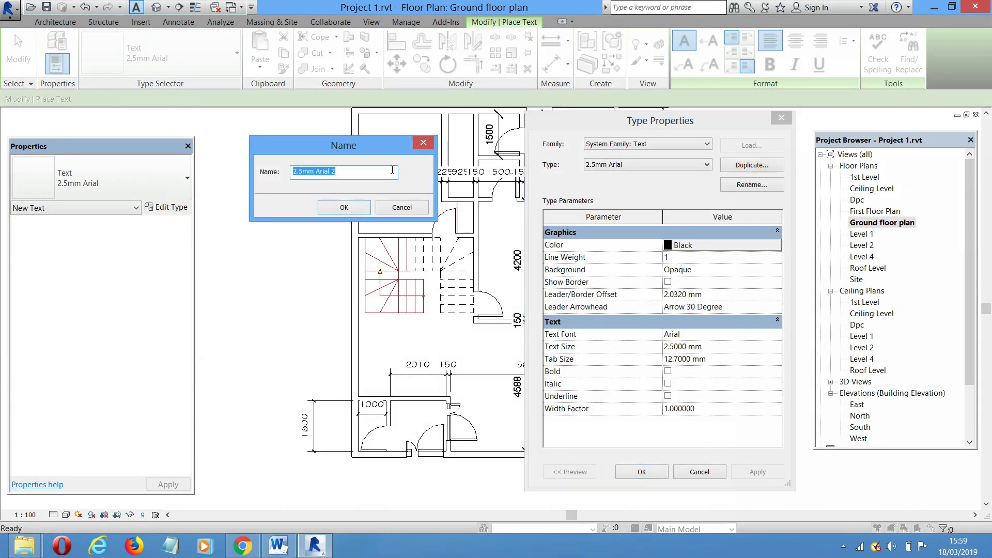
{"action": "type", "text": "Room Label"}
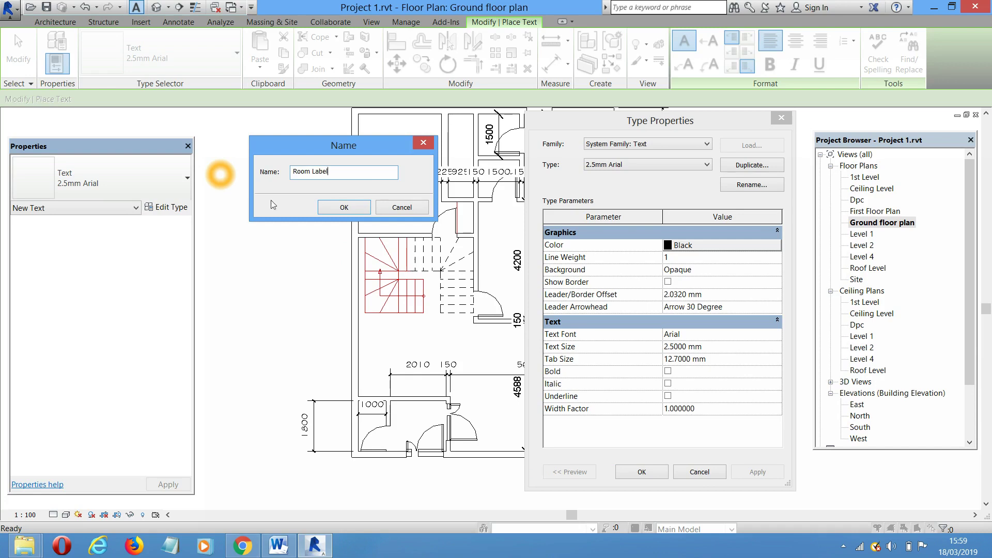
{"action": "left_click", "coordinate": [339, 206]}
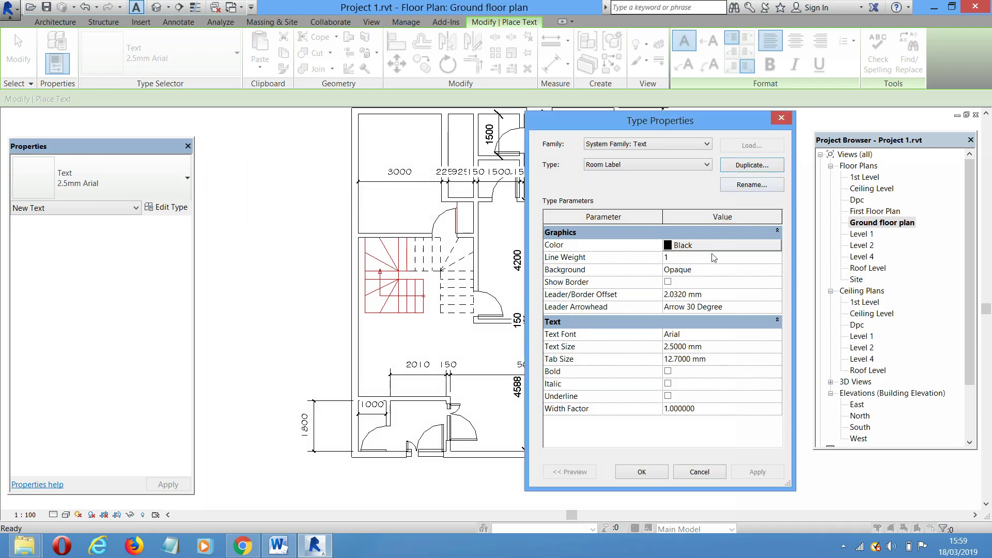
Set the Room Label text type's font to Stylus BT and make it bold
{"action": "left_click", "coordinate": [770, 336]}
{"action": "left_click", "coordinate": [778, 335]}
{"action": "left_click", "coordinate": [778, 335]}
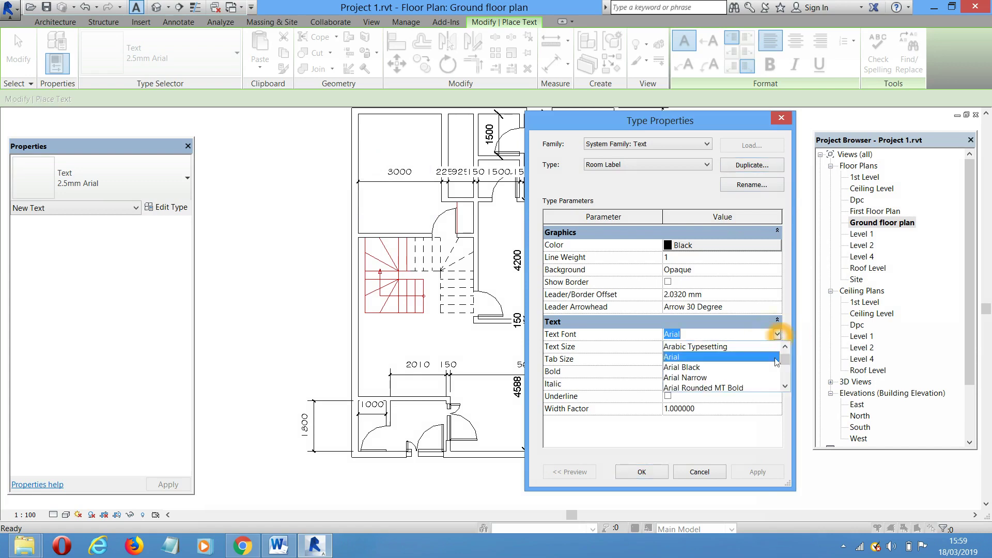
{"action": "scroll", "coordinate": [764, 387], "scroll_direction": "down", "scroll_amount": 15}
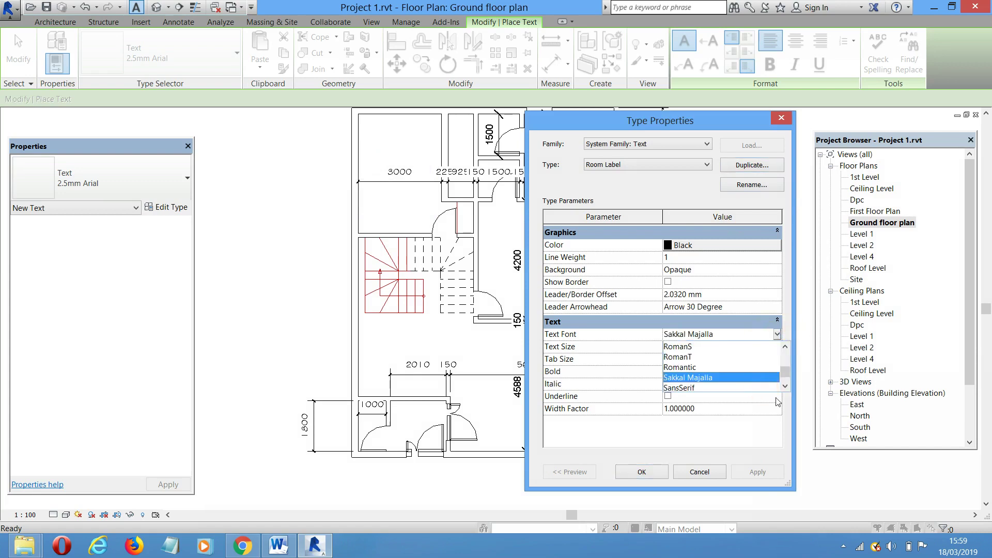
{"action": "left_click", "coordinate": [786, 386]}
{"action": "left_click", "coordinate": [786, 386]}
{"action": "left_click", "coordinate": [786, 387]}
{"action": "left_click", "coordinate": [785, 386]}
{"action": "left_click", "coordinate": [786, 386]}
{"action": "left_click", "coordinate": [785, 387]}
{"action": "left_click", "coordinate": [786, 387]}
{"action": "left_click", "coordinate": [786, 386]}
{"action": "left_click", "coordinate": [786, 387]}
{"action": "left_click", "coordinate": [786, 387]}
{"action": "left_click", "coordinate": [785, 386]}
{"action": "left_click", "coordinate": [785, 387]}
{"action": "left_click", "coordinate": [785, 387]}
{"action": "left_click", "coordinate": [785, 387]}
{"action": "left_click", "coordinate": [695, 377]}
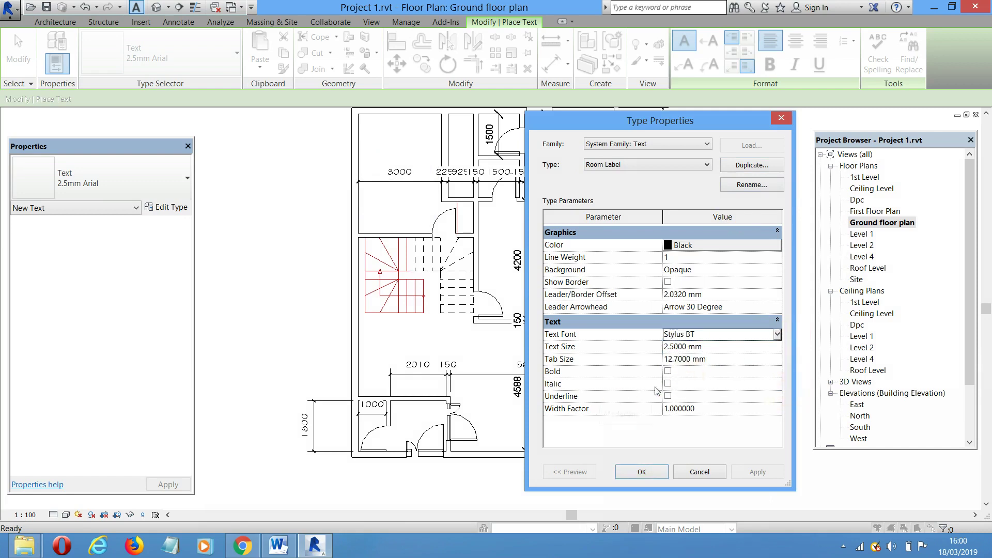
{"action": "left_click", "coordinate": [667, 371]}
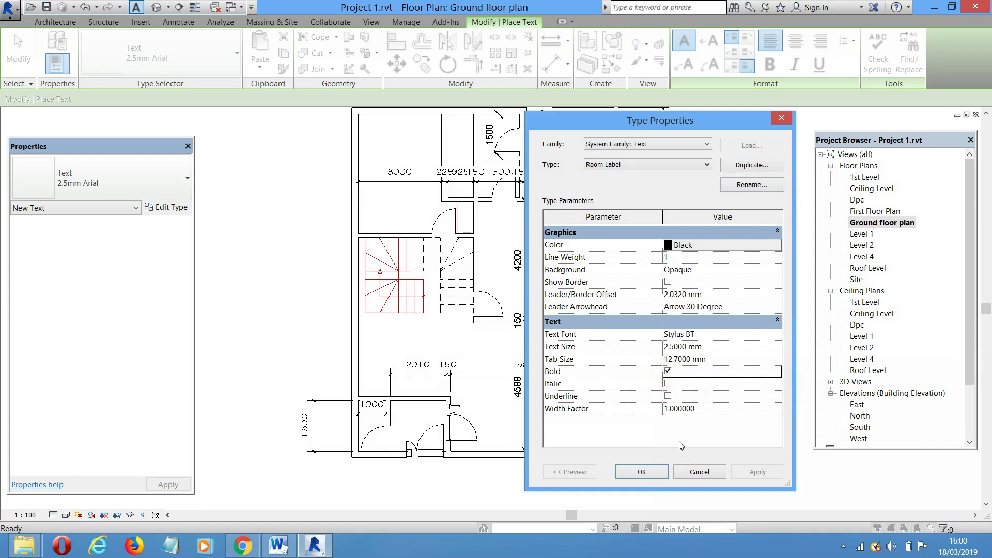
{"action": "left_click", "coordinate": [643, 471]}
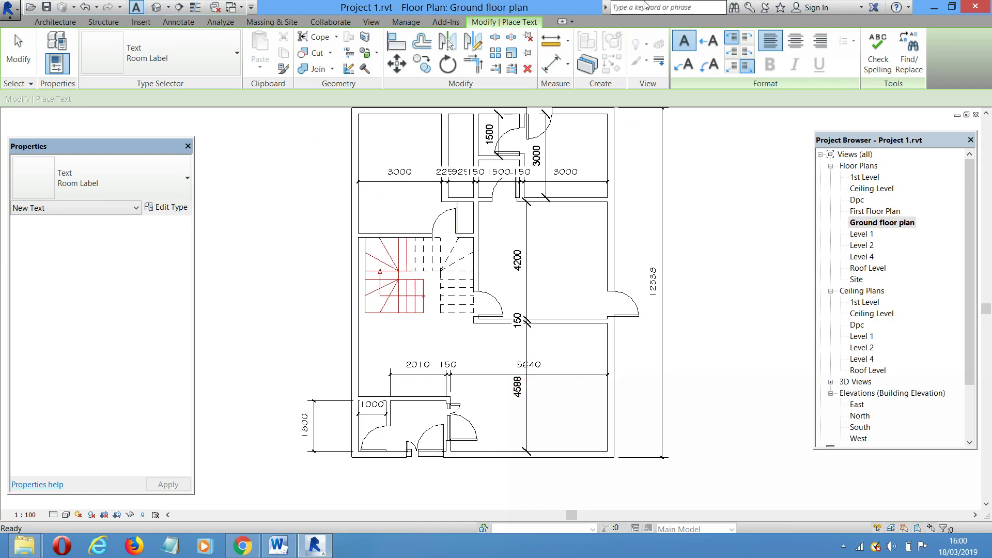
Place the text "Main Lounge" without a leader in the large room beside the entrance
{"action": "left_click", "coordinate": [685, 43]}
{"action": "scroll", "coordinate": [501, 403], "scroll_direction": "up", "scroll_amount": 2}
{"action": "left_click", "coordinate": [509, 402]}
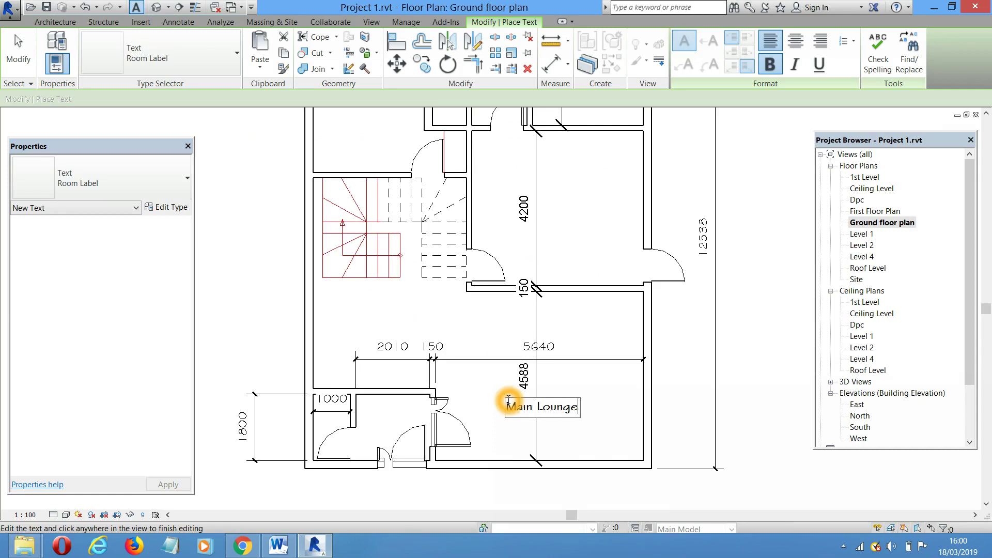
{"action": "left_click", "coordinate": [602, 391]}
{"action": "scroll", "coordinate": [393, 416], "scroll_direction": "up", "scroll_amount": 3}
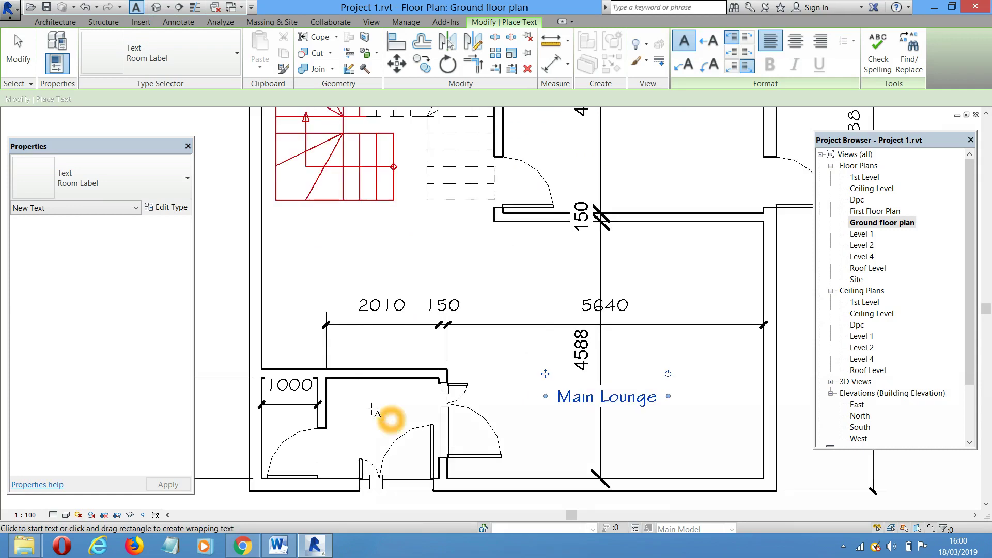
Label the entrance lobby "Ante" and the small room beside it "V.wc"
{"action": "left_click", "coordinate": [352, 407]}
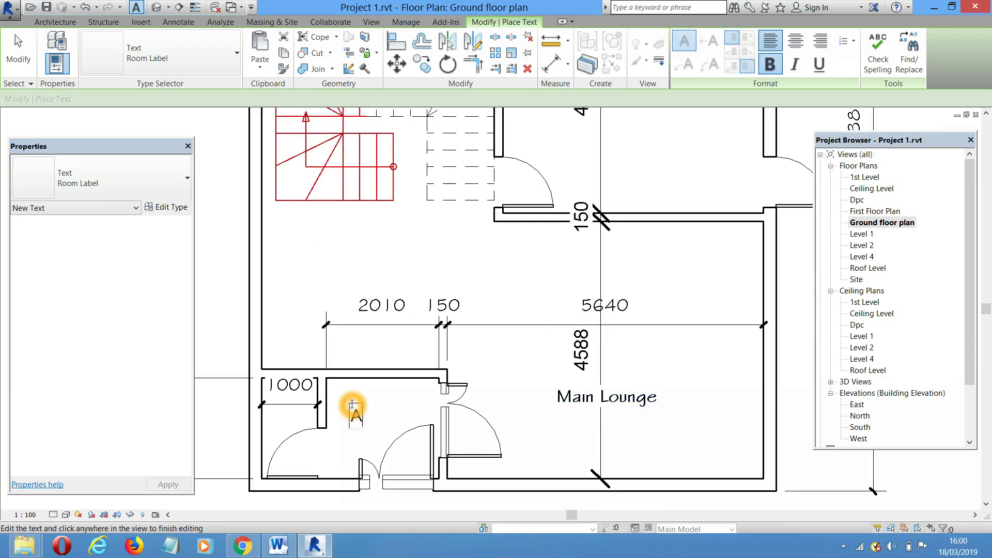
{"action": "left_click", "coordinate": [347, 435]}
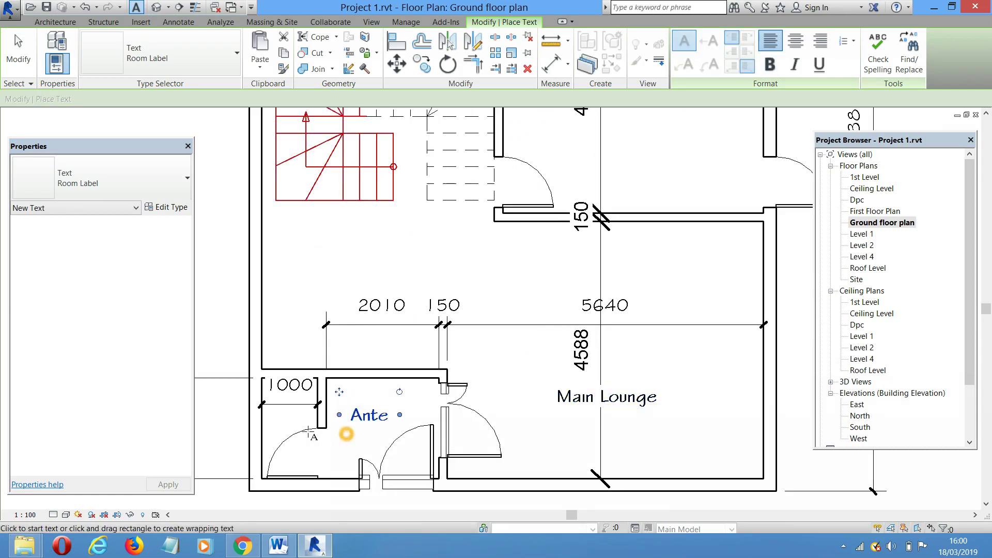
{"action": "left_click", "coordinate": [276, 413]}
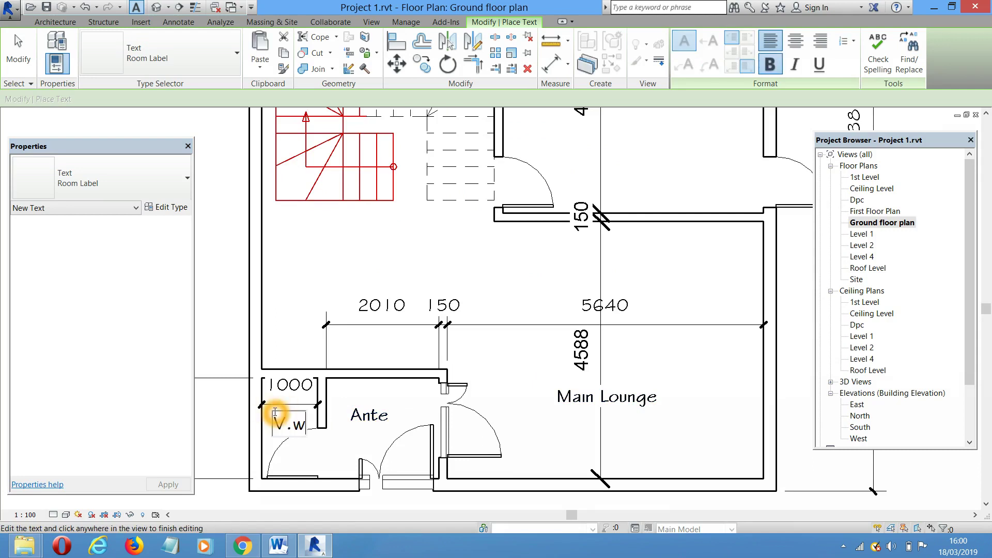
{"action": "left_click", "coordinate": [352, 438]}
{"action": "scroll", "coordinate": [320, 362], "scroll_direction": "down", "scroll_amount": 2}
{"action": "scroll", "coordinate": [305, 326], "scroll_direction": "up", "scroll_amount": 2}
Label the area below the stairs "Dinning" and the room with the 4200 dimension "Kitchen"
{"action": "left_click", "coordinate": [300, 322]}
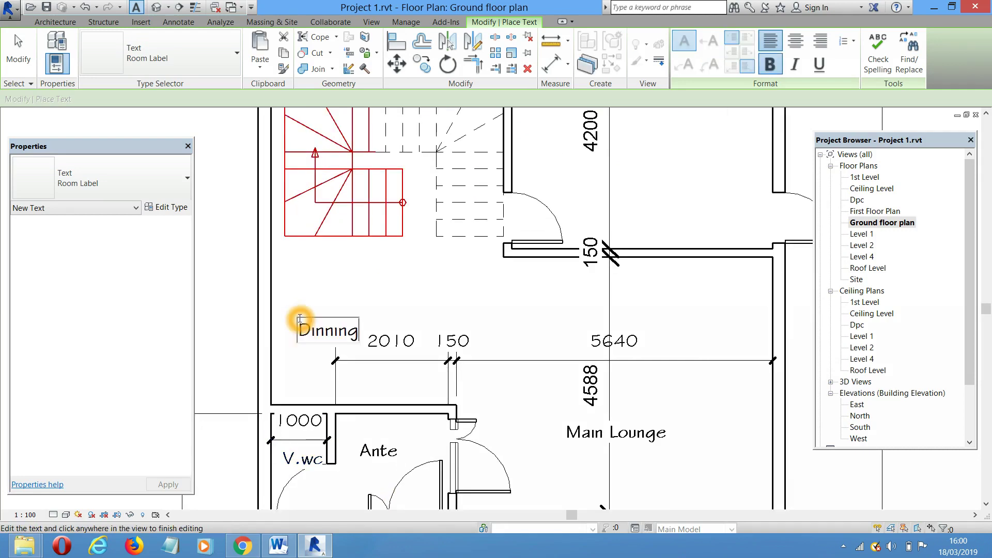
{"action": "left_click", "coordinate": [468, 310]}
{"action": "scroll", "coordinate": [468, 310], "scroll_direction": "down", "scroll_amount": 2}
{"action": "scroll", "coordinate": [577, 216], "scroll_direction": "up", "scroll_amount": 2}
{"action": "left_click", "coordinate": [577, 216]}
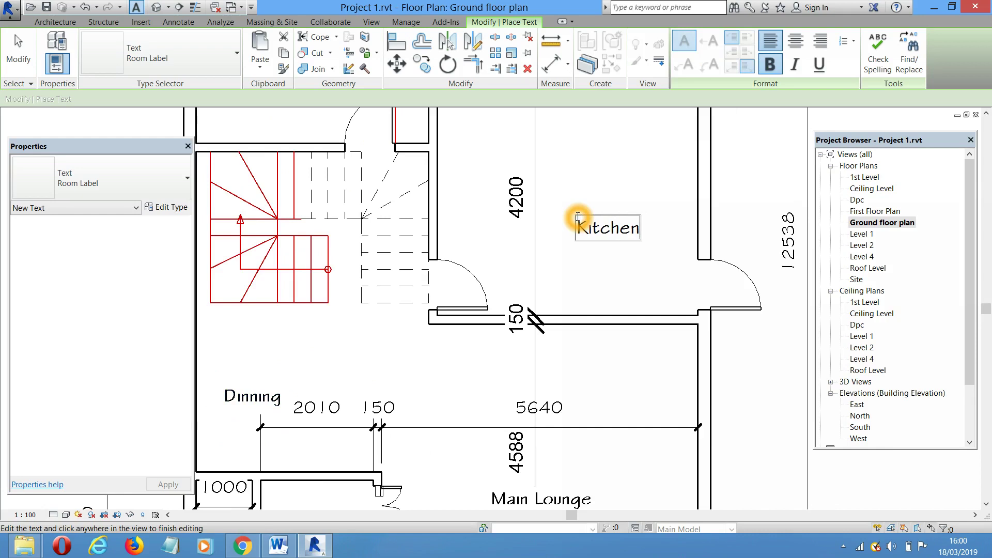
{"action": "left_click", "coordinate": [648, 300]}
{"action": "scroll", "coordinate": [647, 300], "scroll_direction": "down", "scroll_amount": 2}
{"action": "scroll", "coordinate": [561, 247], "scroll_direction": "up", "scroll_amount": 1}
Place the label "Guest Room" in the room above the staircase
{"action": "left_click", "coordinate": [390, 154]}
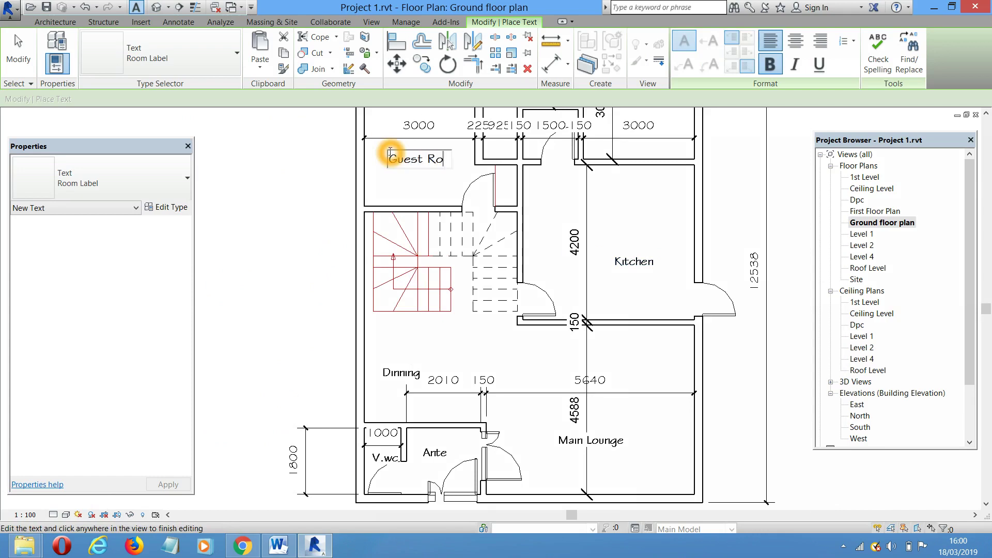
{"action": "left_click", "coordinate": [407, 178]}
{"action": "scroll", "coordinate": [408, 181], "scroll_direction": "down", "scroll_amount": 2}
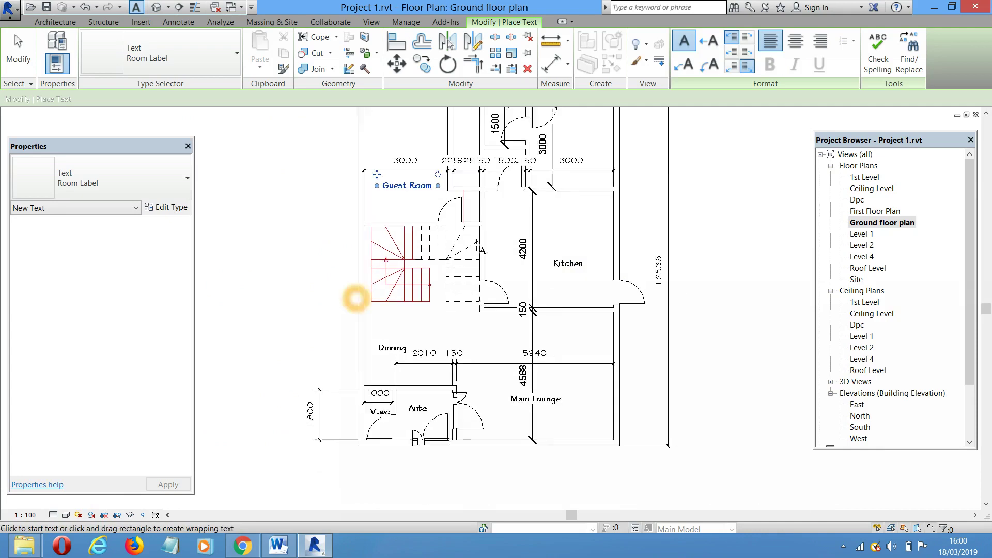
Label the 3000-wide room above the kitchen "Boys' Quarter" and shift the label slightly left inside the room
{"action": "scroll", "coordinate": [537, 155], "scroll_direction": "up", "scroll_amount": 3}
{"action": "left_click", "coordinate": [533, 155]}
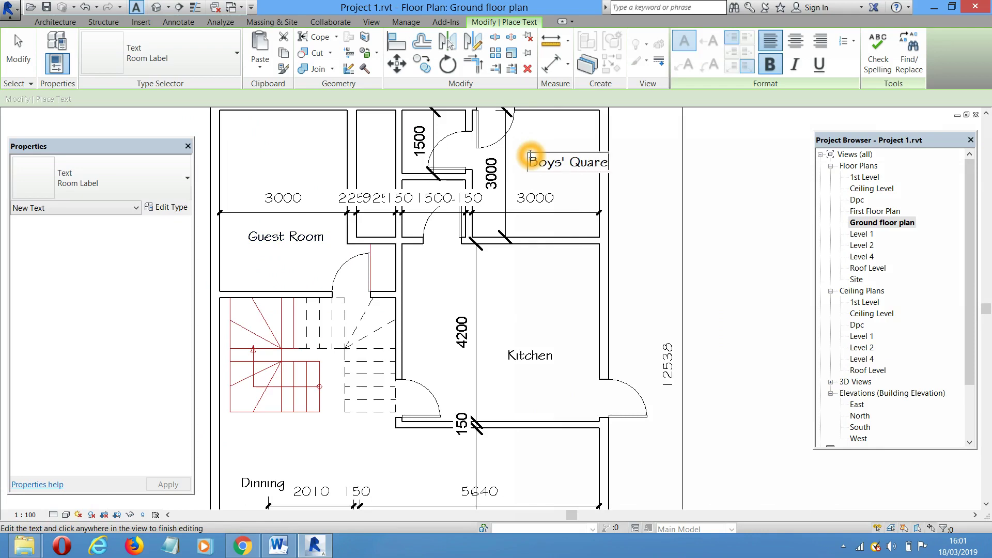
{"action": "left_click", "coordinate": [608, 164]}
{"action": "key", "text": "BackSpace"}
{"action": "left_click", "coordinate": [662, 300]}
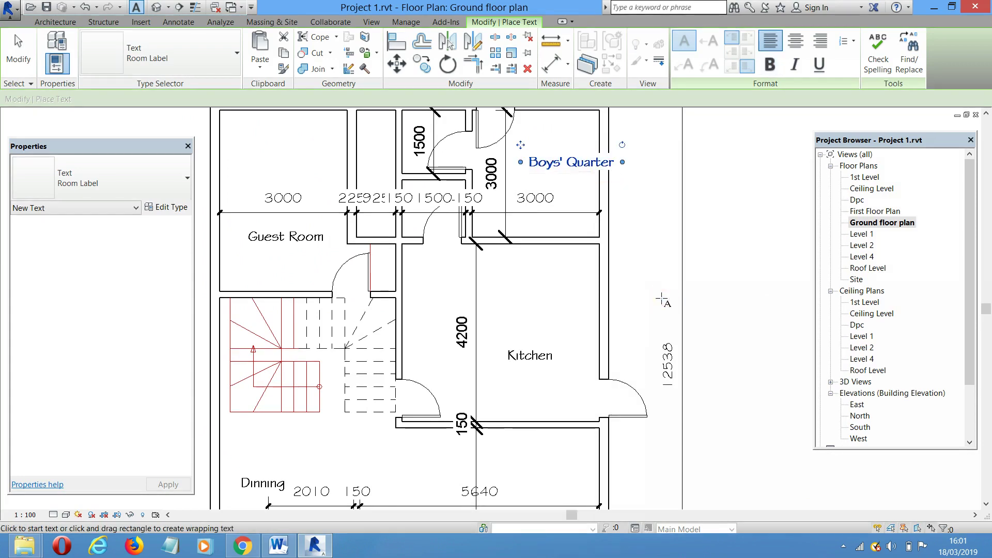
{"action": "left_click_drag", "start_coordinate": [524, 146], "coordinate": [503, 146]}
{"action": "scroll", "coordinate": [528, 215], "scroll_direction": "down", "scroll_amount": 3}
{"action": "scroll", "coordinate": [473, 165], "scroll_direction": "up", "scroll_amount": 2}
{"action": "scroll", "coordinate": [472, 165], "scroll_direction": "up", "scroll_amount": 2}
Label the small room beside the Boys' Quarter "Toilet" and the room below it "Store"
{"action": "left_click", "coordinate": [471, 140]}
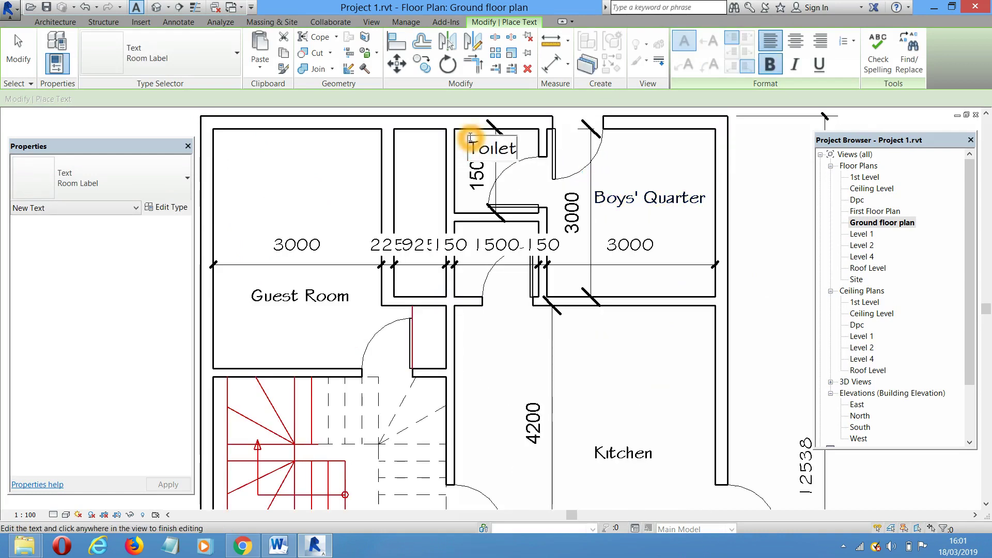
{"action": "left_click", "coordinate": [465, 273]}
{"action": "scroll", "coordinate": [456, 288], "scroll_direction": "up", "scroll_amount": 3}
{"action": "left_click", "coordinate": [457, 287]}
{"action": "type", "text": "Store"}
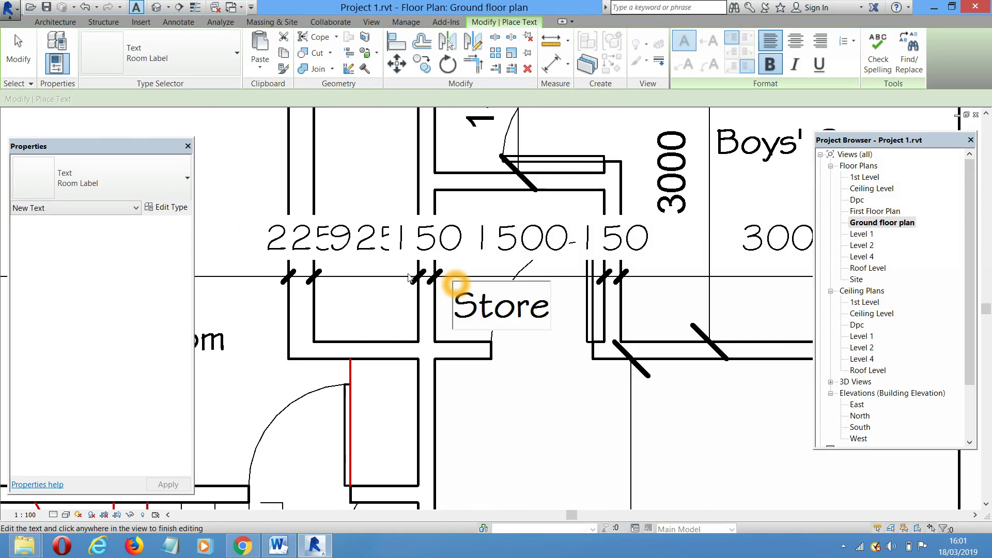
Label the narrow room between the Guest Room and the Store "Toilet" and finish placing text
{"action": "left_click", "coordinate": [502, 419]}
{"action": "scroll", "coordinate": [502, 420], "scroll_direction": "down", "scroll_amount": 2}
{"action": "scroll", "coordinate": [387, 222], "scroll_direction": "up", "scroll_amount": 2}
{"action": "left_click", "coordinate": [375, 202]}
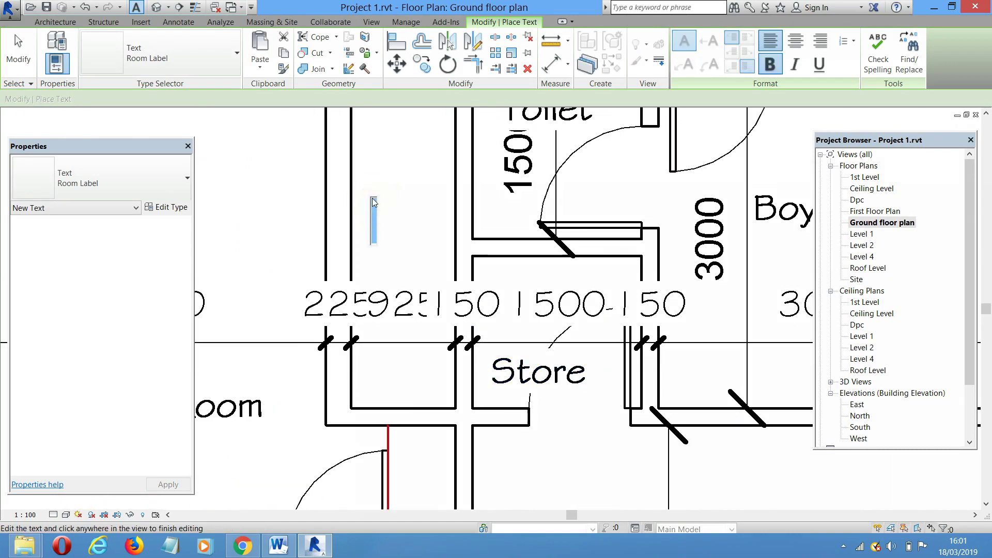
{"action": "type", "text": "T"}
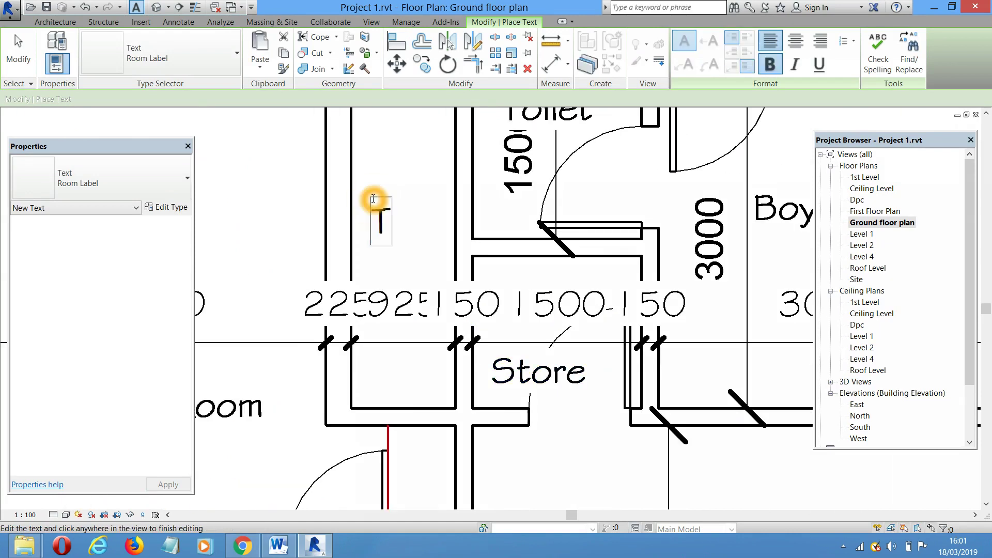
{"action": "type", "text": "oilet"}
{"action": "left_click", "coordinate": [418, 261]}
{"action": "scroll", "coordinate": [469, 265], "scroll_direction": "down", "scroll_amount": 4}
{"action": "key", "text": "Escape"}
{"action": "key", "text": "Escape"}
{"action": "scroll", "coordinate": [531, 224], "scroll_direction": "up", "scroll_amount": 1}
Place another 900x2100 M_Single-Flush door in the wall between the Guest Room and its narrow toilet
{"action": "left_click", "coordinate": [534, 236]}
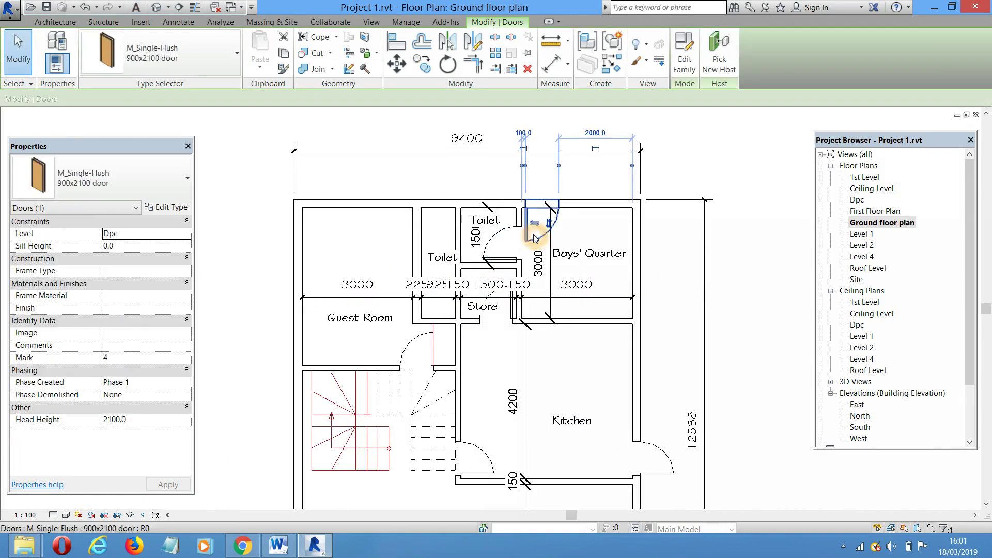
{"action": "key", "text": "c"}
{"action": "key", "text": "s"}
{"action": "scroll", "coordinate": [399, 259], "scroll_direction": "up", "scroll_amount": 1}
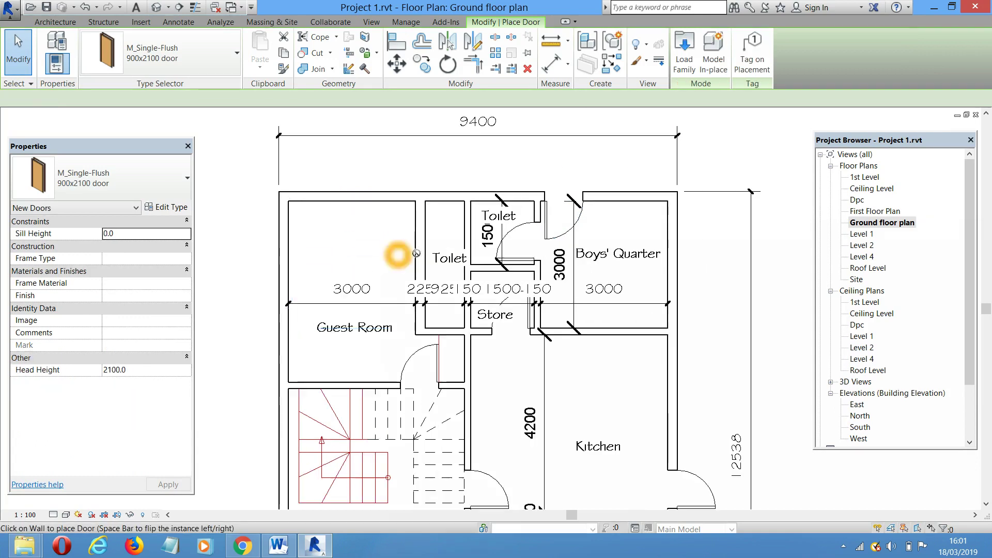
{"action": "left_click", "coordinate": [420, 262]}
{"action": "key", "text": "Escape"}
{"action": "key", "text": "Escape"}
Draw a short horizontal Generic - external 225 wall just below the staircase, crossing the exterior side wall
{"action": "scroll", "coordinate": [509, 316], "scroll_direction": "down", "scroll_amount": 1}
{"action": "middle_click_drag", "start_coordinate": [552, 388], "coordinate": [560, 291]}
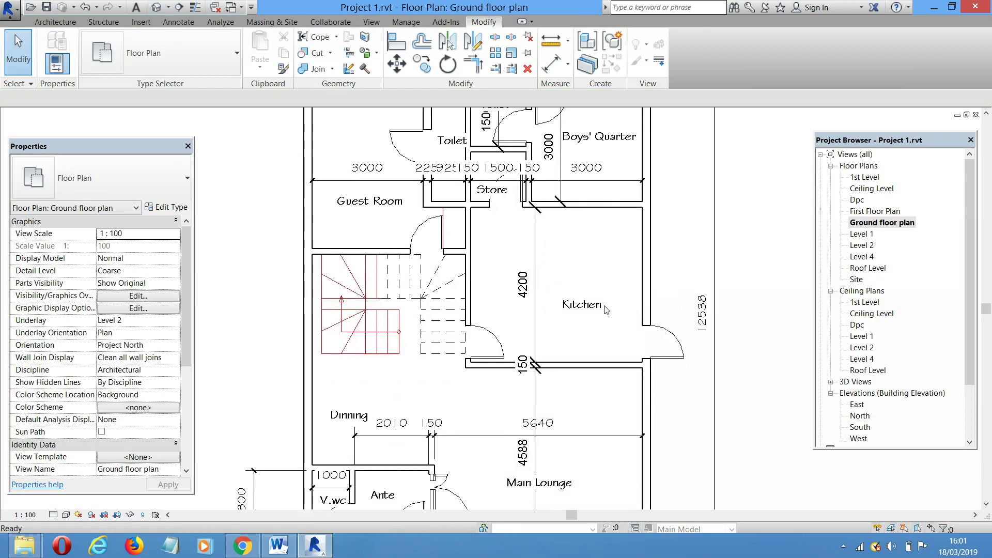
{"action": "scroll", "coordinate": [595, 307], "scroll_direction": "down", "scroll_amount": 1}
{"action": "scroll", "coordinate": [398, 356], "scroll_direction": "up", "scroll_amount": 3}
{"action": "left_click", "coordinate": [361, 352]}
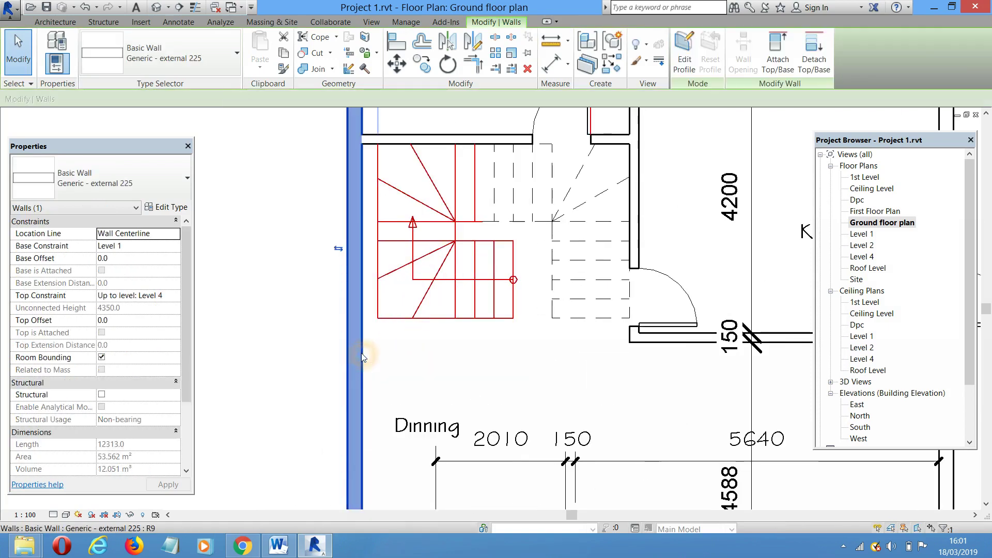
{"action": "left_click", "coordinate": [342, 350]}
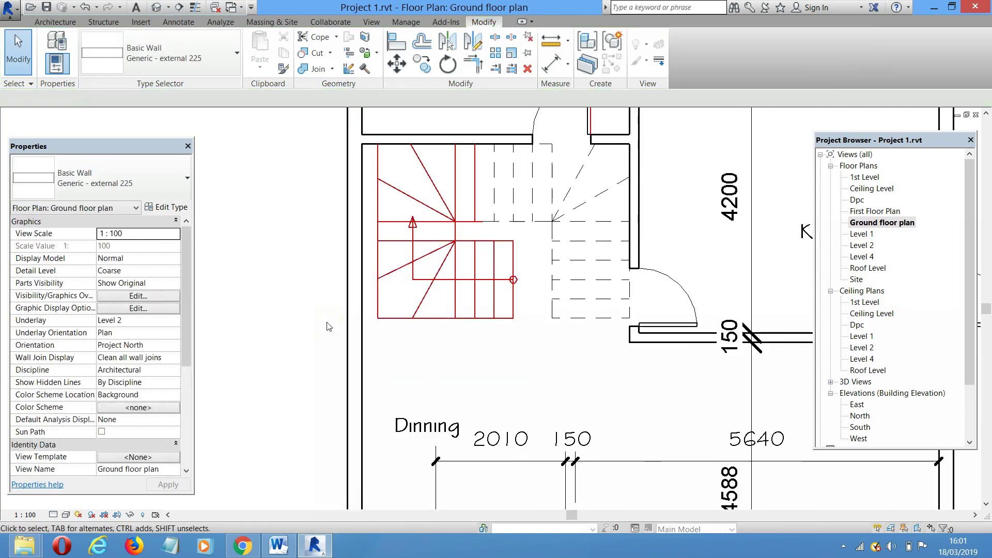
{"action": "left_click", "coordinate": [350, 354]}
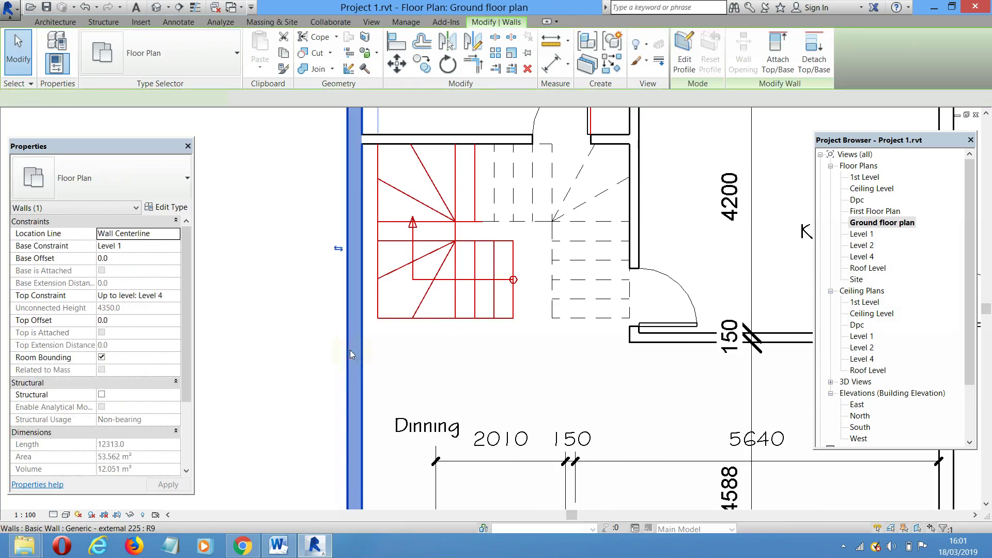
{"action": "key", "text": "c"}
{"action": "key", "text": "s"}
{"action": "left_click", "coordinate": [335, 348]}
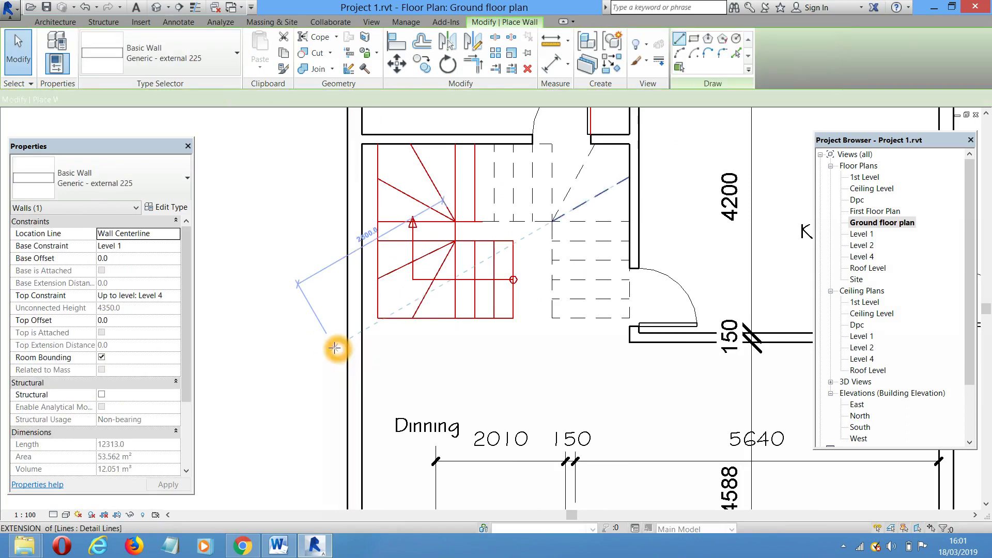
{"action": "left_click", "coordinate": [477, 349]}
{"action": "key", "text": "Escape"}
{"action": "key", "text": "Escape"}
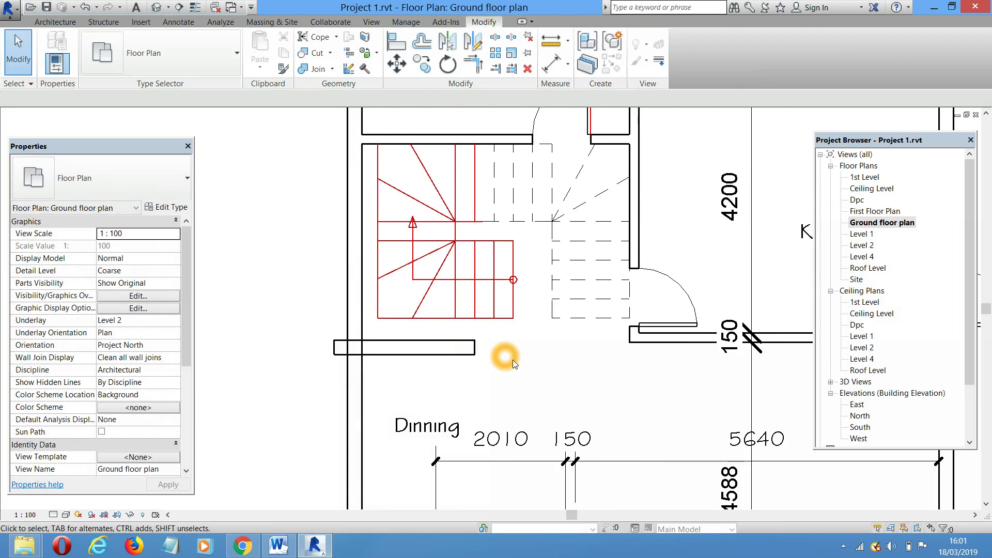
Align the short horizontal wall's upper face with the lower edge of the staircase
{"action": "key", "text": "a"}
{"action": "key", "text": "l"}
{"action": "scroll", "coordinate": [404, 319], "scroll_direction": "up", "scroll_amount": 3}
{"action": "left_click", "coordinate": [398, 318]}
{"action": "left_click", "coordinate": [404, 352]}
{"action": "key", "text": "Escape"}
{"action": "key", "text": "Escape"}
{"action": "scroll", "coordinate": [341, 381], "scroll_direction": "down", "scroll_amount": 1}
Copy the exterior side wall beside the staircase a short distance inward
{"action": "scroll", "coordinate": [331, 383], "scroll_direction": "down", "scroll_amount": 1}
{"action": "left_click", "coordinate": [325, 381]}
{"action": "middle_click_drag", "start_coordinate": [328, 381], "coordinate": [367, 378], "text": "ctrl"}
{"action": "left_click", "coordinate": [376, 401]}
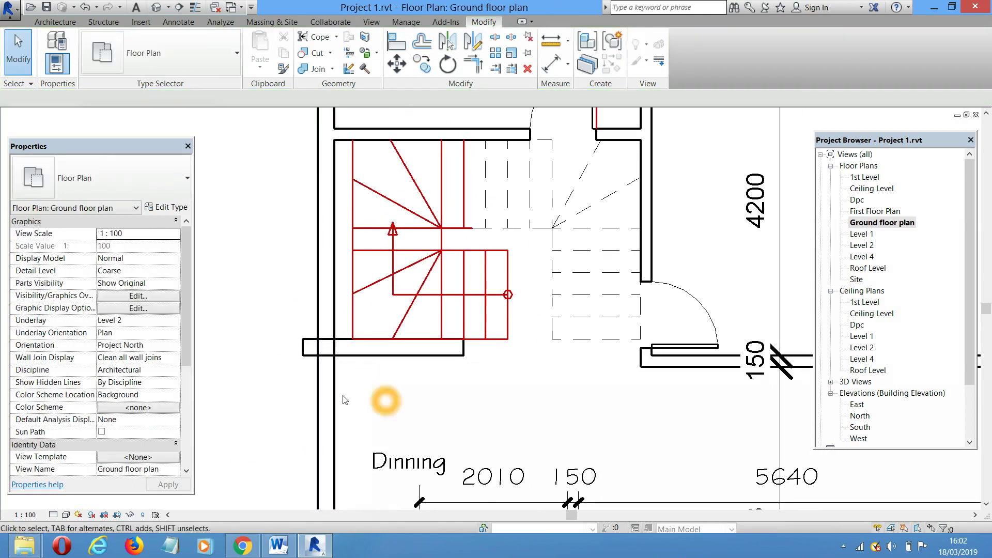
{"action": "left_click", "coordinate": [322, 389]}
{"action": "left_click_drag", "start_coordinate": [322, 389], "coordinate": [368, 389], "text": "ctrl"}
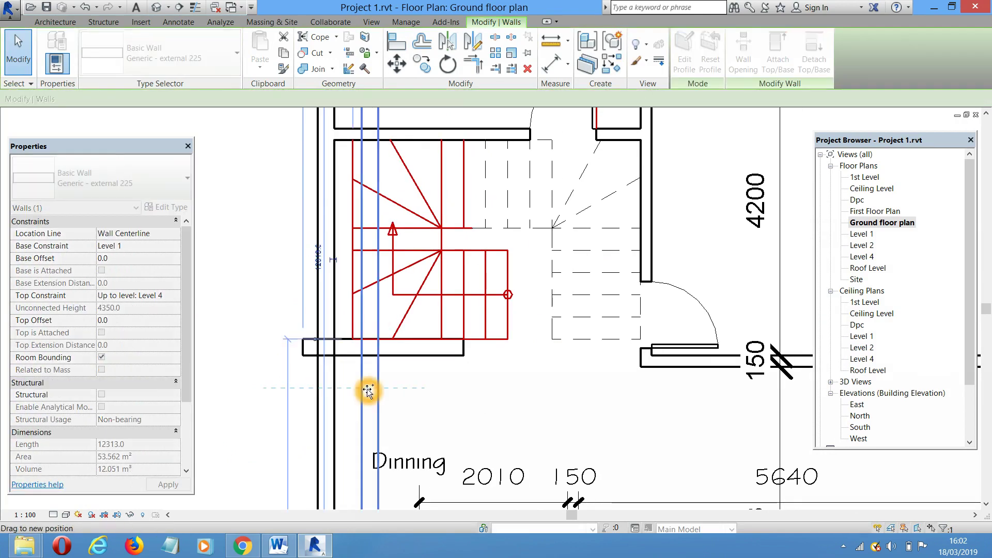
{"action": "left_click", "coordinate": [427, 396]}
Align the inner face of the copied wall with the outer side edge of the staircase
{"action": "key", "text": "a"}
{"action": "key", "text": "l"}
{"action": "scroll", "coordinate": [340, 361], "scroll_direction": "up", "scroll_amount": 1}
{"action": "scroll", "coordinate": [352, 303], "scroll_direction": "up", "scroll_amount": 1}
{"action": "left_click", "coordinate": [354, 302]}
{"action": "left_click", "coordinate": [391, 308]}
{"action": "scroll", "coordinate": [418, 393], "scroll_direction": "down", "scroll_amount": 3}
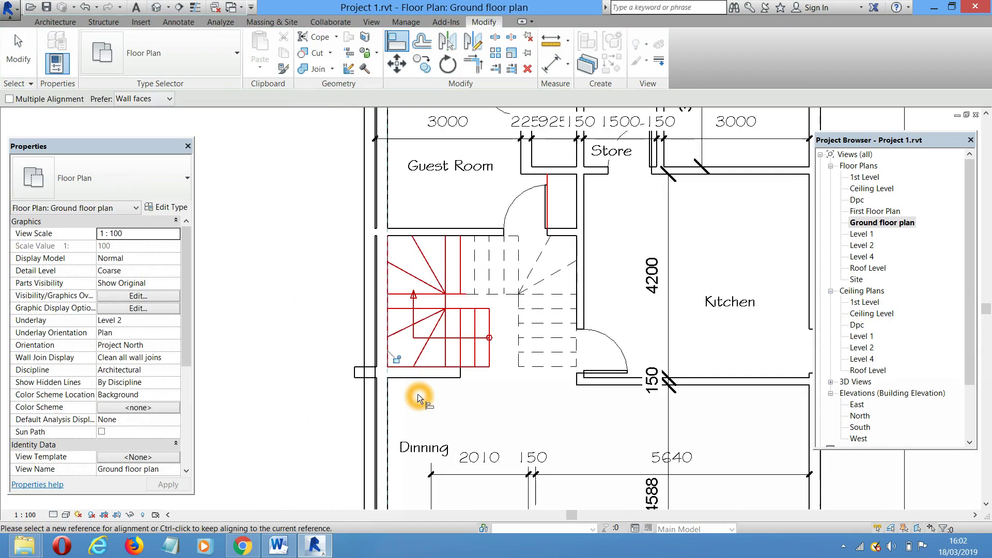
Split the original exterior wall near both ends of the staircase and delete the segment between the splits
{"action": "key", "text": "s"}
{"action": "key", "text": "l"}
{"action": "scroll", "coordinate": [384, 296], "scroll_direction": "up", "scroll_amount": 2}
{"action": "left_click", "coordinate": [373, 228]}
{"action": "left_click", "coordinate": [374, 386]}
{"action": "key", "text": "Escape"}
{"action": "left_click", "coordinate": [361, 345]}
{"action": "key", "text": "d"}
{"action": "key", "text": "e"}
Trim the copied stair wall and the upper exterior wall to the internal wall below the Guest Room
{"action": "middle_click_drag", "start_coordinate": [431, 462], "coordinate": [435, 395]}
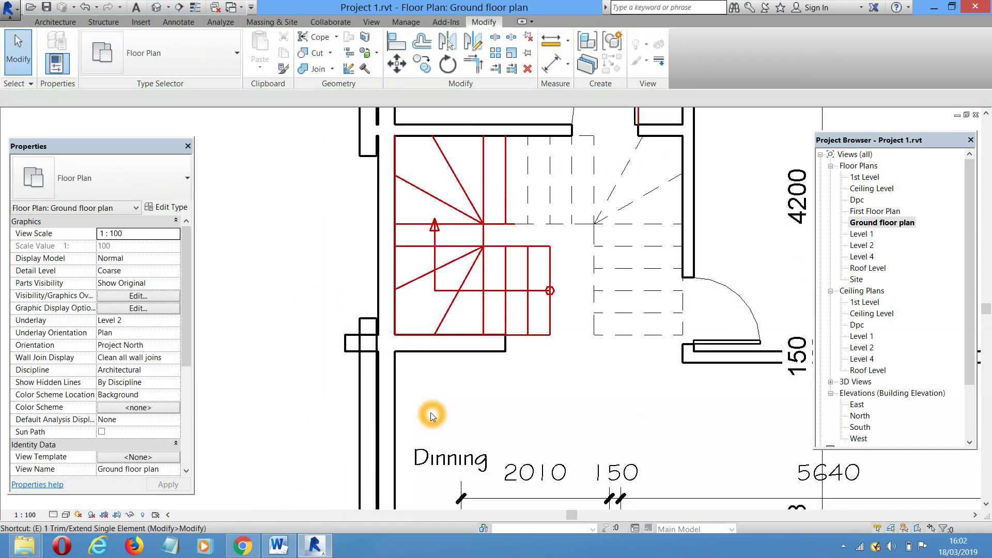
{"action": "scroll", "coordinate": [421, 390], "scroll_direction": "up", "scroll_amount": 1}
{"action": "scroll", "coordinate": [416, 351], "scroll_direction": "up", "scroll_amount": 1}
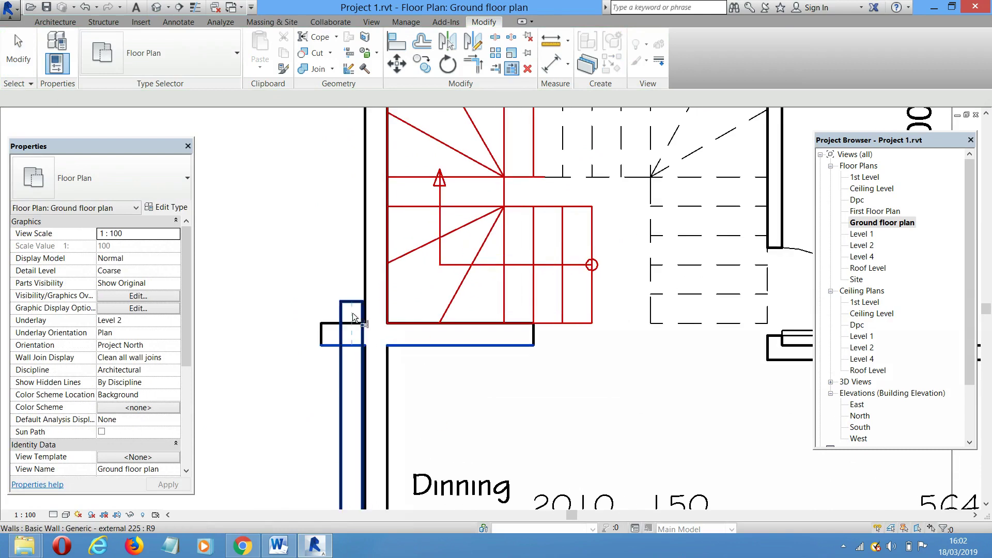
{"action": "left_click", "coordinate": [370, 280]}
{"action": "scroll", "coordinate": [436, 419], "scroll_direction": "down", "scroll_amount": 3}
{"action": "scroll", "coordinate": [438, 222], "scroll_direction": "up", "scroll_amount": 2}
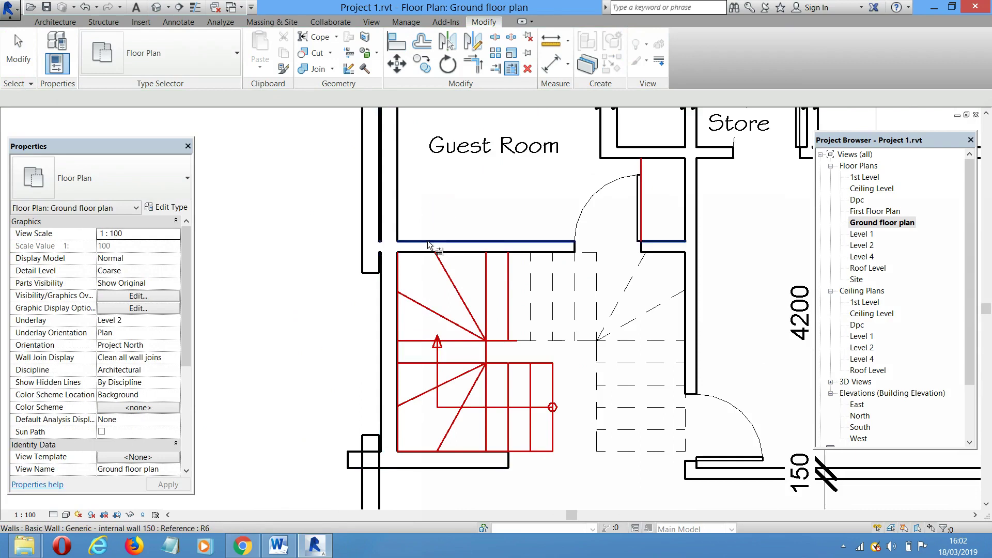
{"action": "scroll", "coordinate": [432, 225], "scroll_direction": "up", "scroll_amount": 1}
{"action": "left_click", "coordinate": [427, 244]}
{"action": "left_click", "coordinate": [364, 321]}
{"action": "left_click", "coordinate": [416, 254]}
{"action": "left_click", "coordinate": [362, 200]}
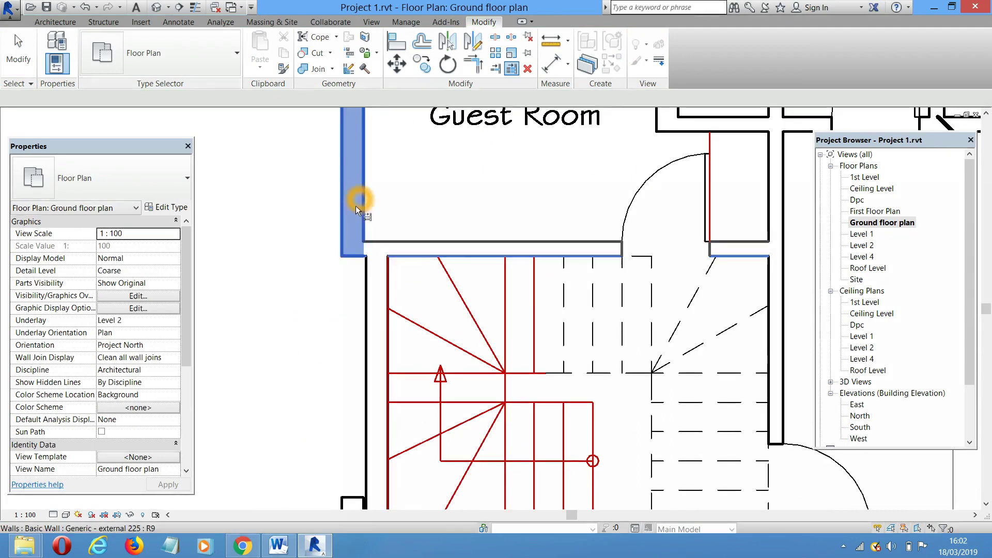
{"action": "scroll", "coordinate": [340, 257], "scroll_direction": "down", "scroll_amount": 2}
{"action": "left_click", "coordinate": [350, 234]}
Trim the copied stair wall and the lower exterior wall to the short horizontal wall below the staircase
{"action": "scroll", "coordinate": [358, 374], "scroll_direction": "down", "scroll_amount": 2}
{"action": "scroll", "coordinate": [398, 386], "scroll_direction": "up", "scroll_amount": 3}
{"action": "scroll", "coordinate": [401, 362], "scroll_direction": "up", "scroll_amount": 1}
{"action": "left_click", "coordinate": [401, 340]}
{"action": "left_click", "coordinate": [333, 410]}
{"action": "left_click", "coordinate": [315, 418]}
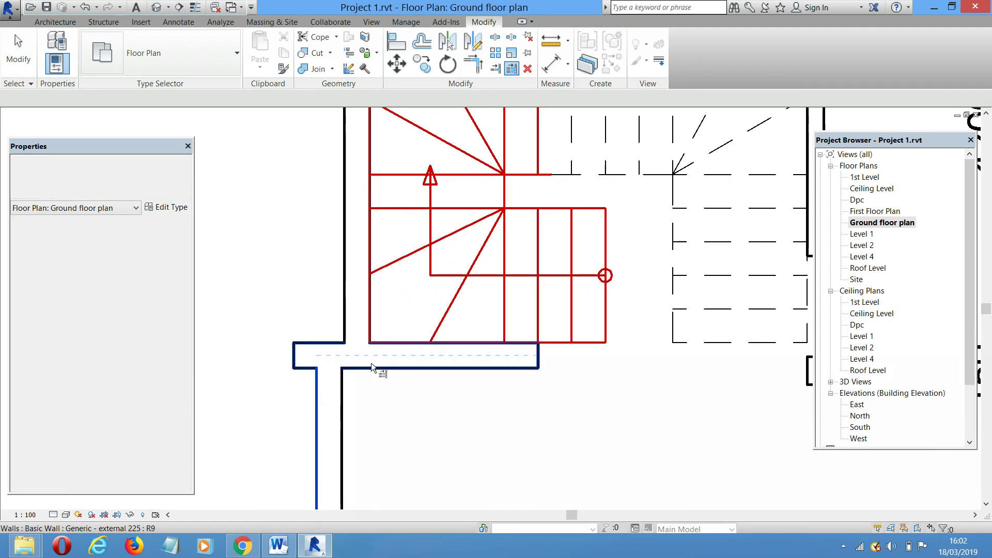
{"action": "scroll", "coordinate": [407, 425], "scroll_direction": "down", "scroll_amount": 2}
{"action": "scroll", "coordinate": [407, 424], "scroll_direction": "down", "scroll_amount": 1}
Trim the short horizontal wall back to the copied stair wall's inner face, leaving only the recess corner
{"action": "middle_click_drag", "start_coordinate": [408, 427], "coordinate": [314, 328]}
{"action": "scroll", "coordinate": [408, 281], "scroll_direction": "up", "scroll_amount": 4}
{"action": "scroll", "coordinate": [361, 306], "scroll_direction": "down", "scroll_amount": 3}
{"action": "scroll", "coordinate": [310, 269], "scroll_direction": "up", "scroll_amount": 2}
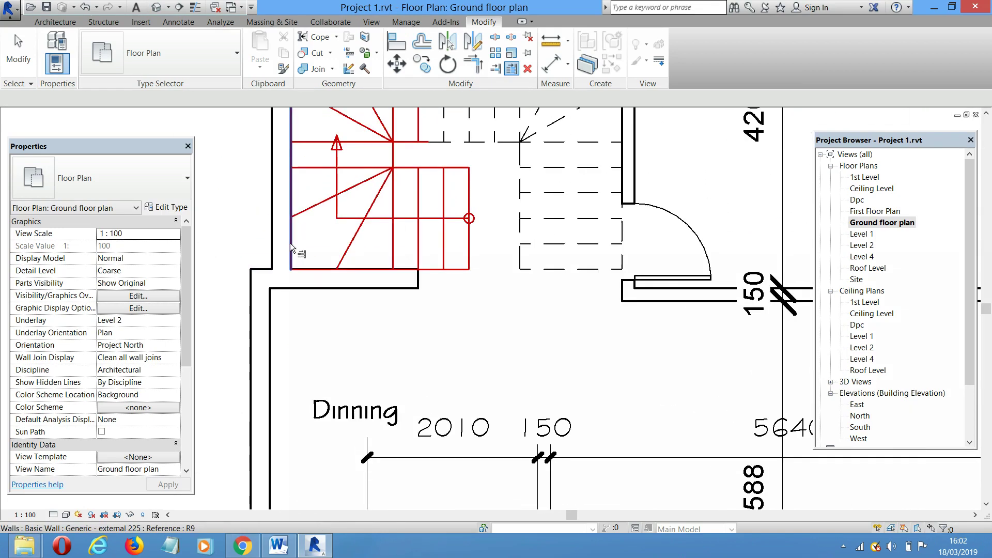
{"action": "left_click", "coordinate": [292, 243]}
{"action": "left_click", "coordinate": [276, 284]}
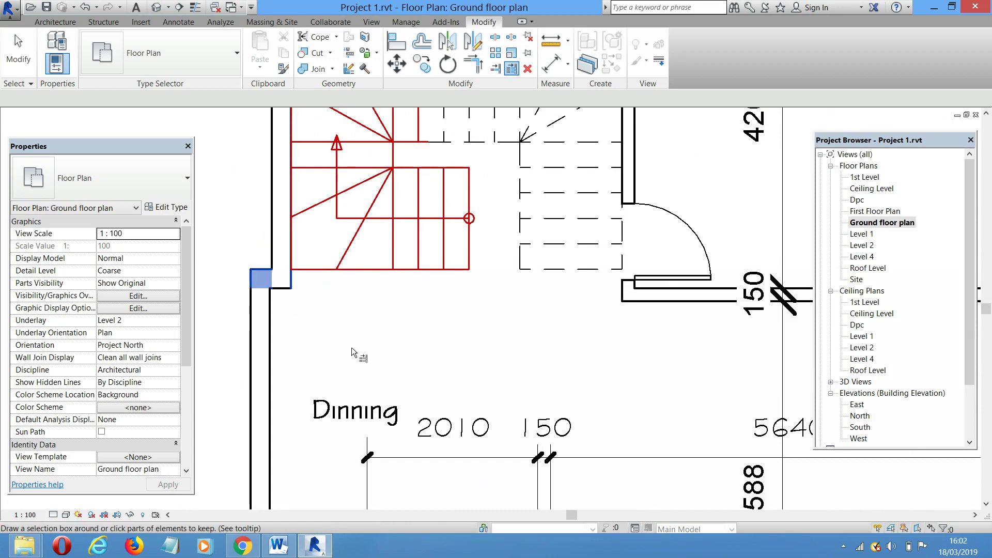
{"action": "scroll", "coordinate": [389, 313], "scroll_direction": "down", "scroll_amount": 5}
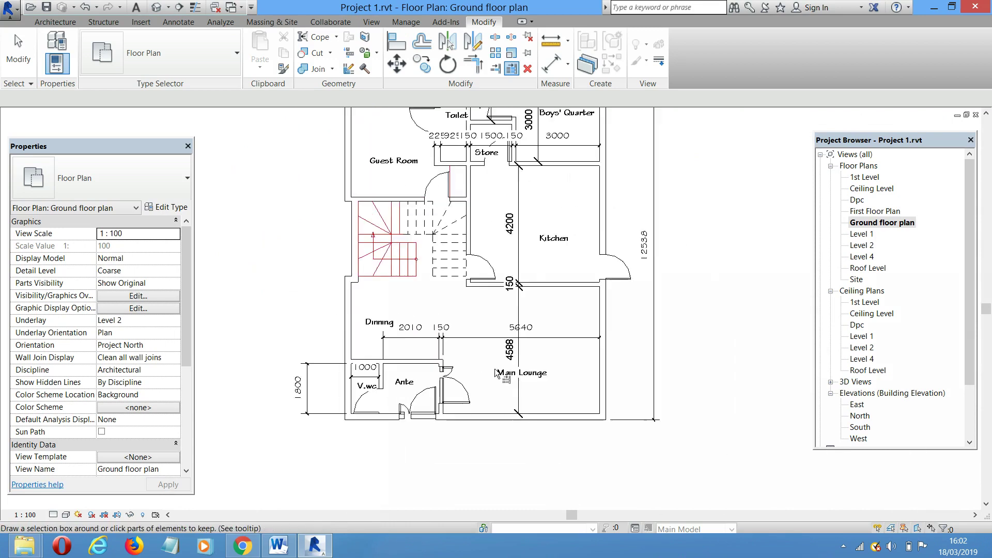
{"action": "scroll", "coordinate": [511, 381], "scroll_direction": "down", "scroll_amount": 2}
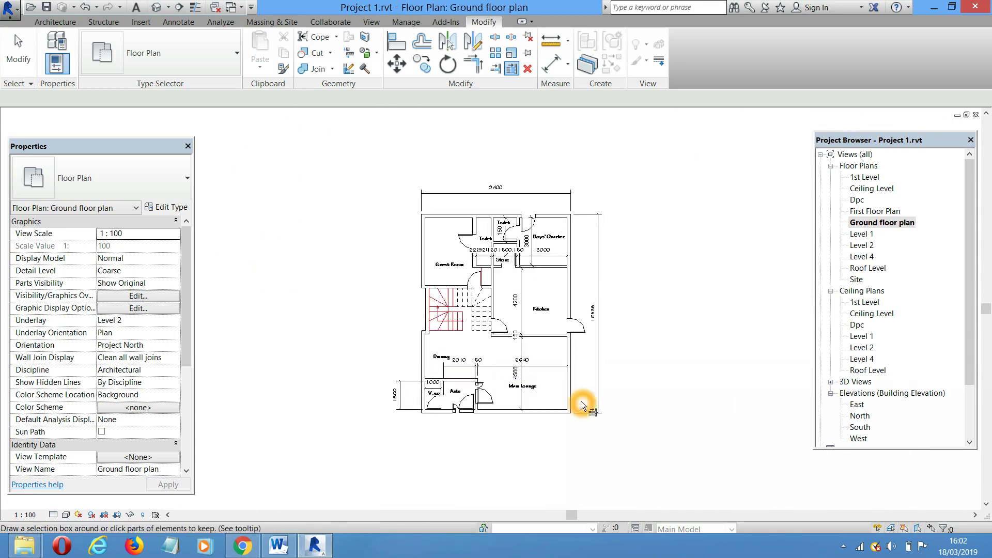
{"action": "key", "text": "Escape"}
{"action": "key", "text": "Escape"}
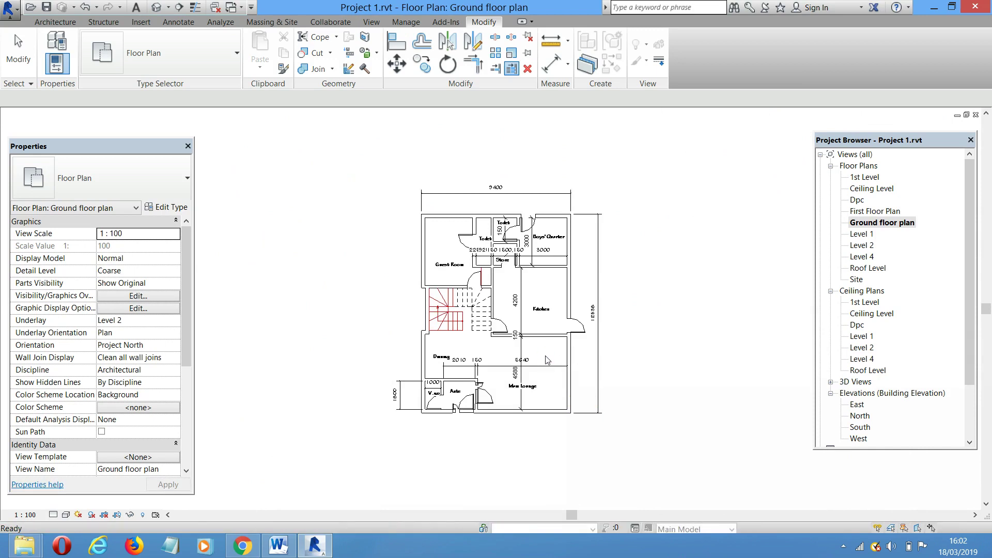
Examine the whole ground floor plan, including the stair recess, the rooms and their labels
{"action": "scroll", "coordinate": [552, 368], "scroll_direction": "up", "scroll_amount": 4}
{"action": "middle_click_drag", "start_coordinate": [552, 368], "coordinate": [633, 389]}
{"action": "scroll", "coordinate": [639, 383], "scroll_direction": "down", "scroll_amount": 3}
{"action": "scroll", "coordinate": [582, 419], "scroll_direction": "up", "scroll_amount": 2}
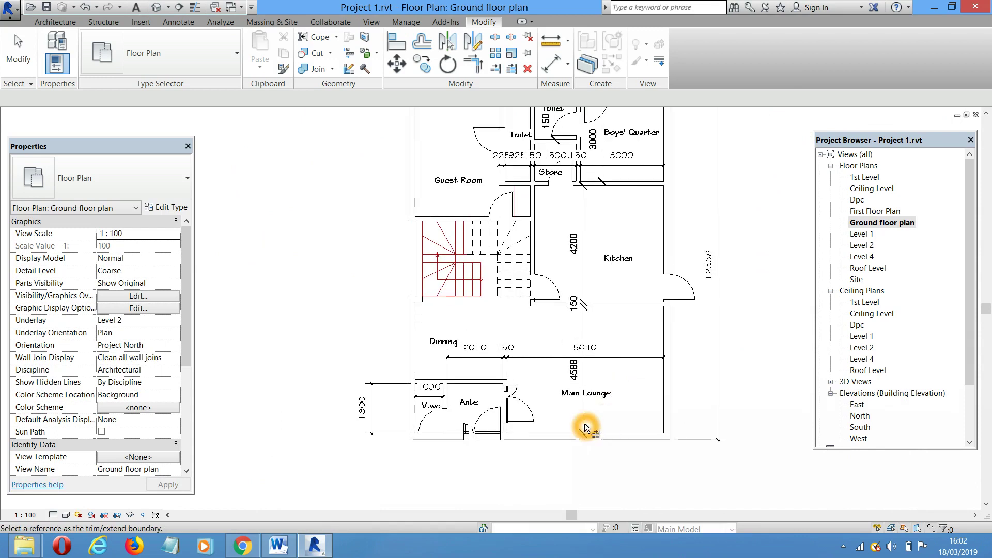
{"action": "middle_click_drag", "start_coordinate": [586, 427], "coordinate": [553, 460]}
{"action": "left_click", "coordinate": [634, 362]}
{"action": "left_click", "coordinate": [427, 217]}
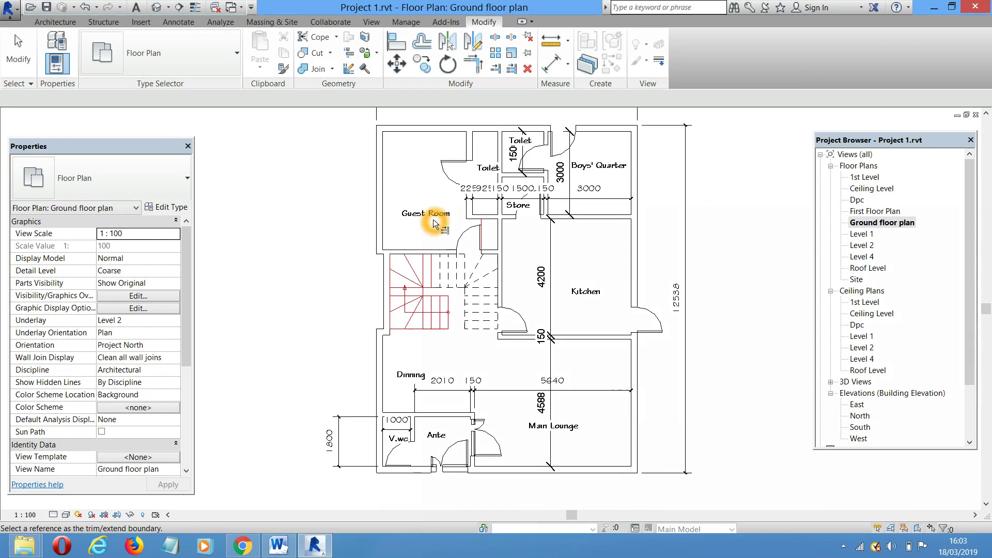
{"action": "left_click", "coordinate": [435, 267]}
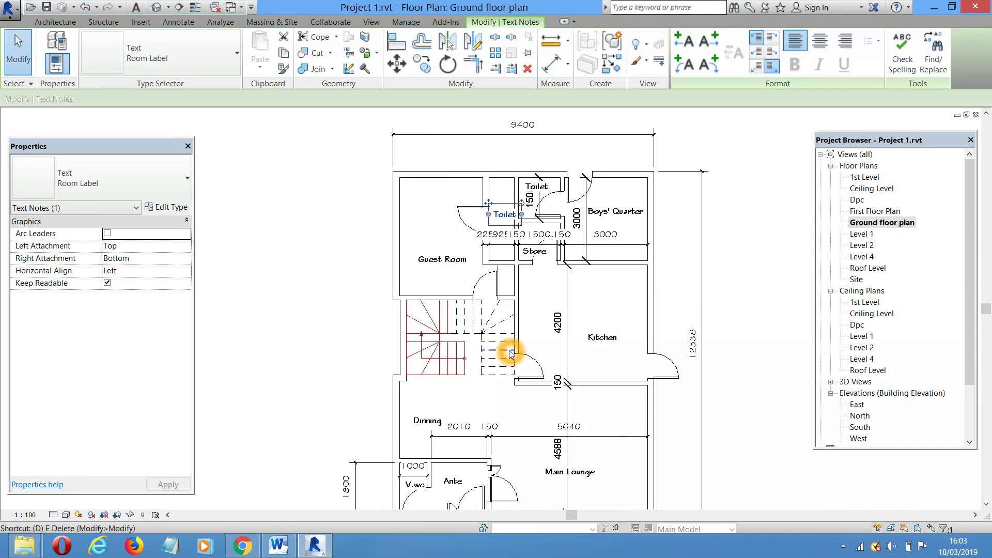
Start an aligned dimension string down the Guest Room, from its upper wall across both faces of the wall above the stairs
{"action": "key", "text": "i"}
{"action": "left_click", "coordinate": [428, 166]}
{"action": "scroll", "coordinate": [425, 274], "scroll_direction": "up", "scroll_amount": 1}
{"action": "left_click", "coordinate": [426, 279]}
{"action": "scroll", "coordinate": [427, 284], "scroll_direction": "up", "scroll_amount": 1}
{"action": "scroll", "coordinate": [428, 307], "scroll_direction": "down", "scroll_amount": 4}
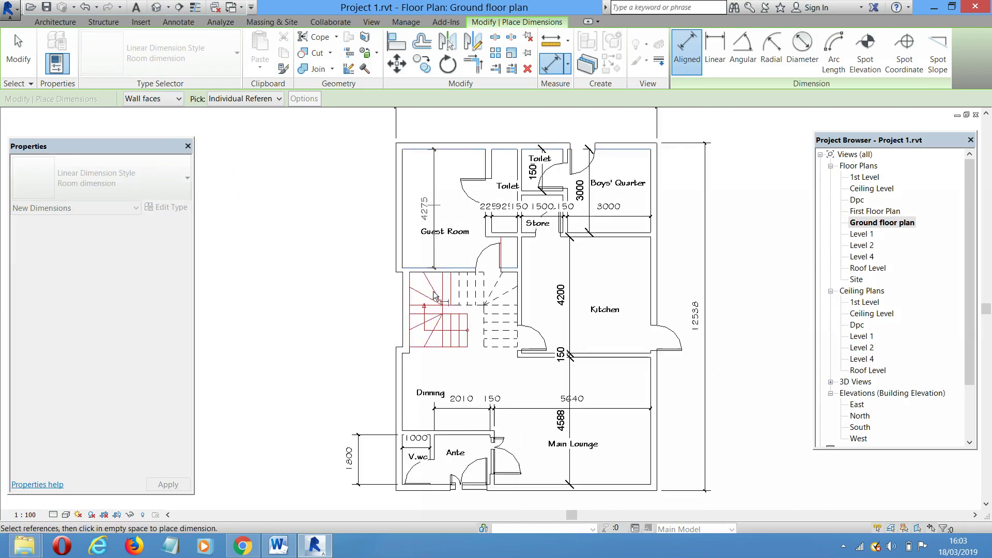
{"action": "scroll", "coordinate": [440, 262], "scroll_direction": "up", "scroll_amount": 3}
{"action": "scroll", "coordinate": [439, 261], "scroll_direction": "up", "scroll_amount": 3}
{"action": "left_click", "coordinate": [439, 249]}
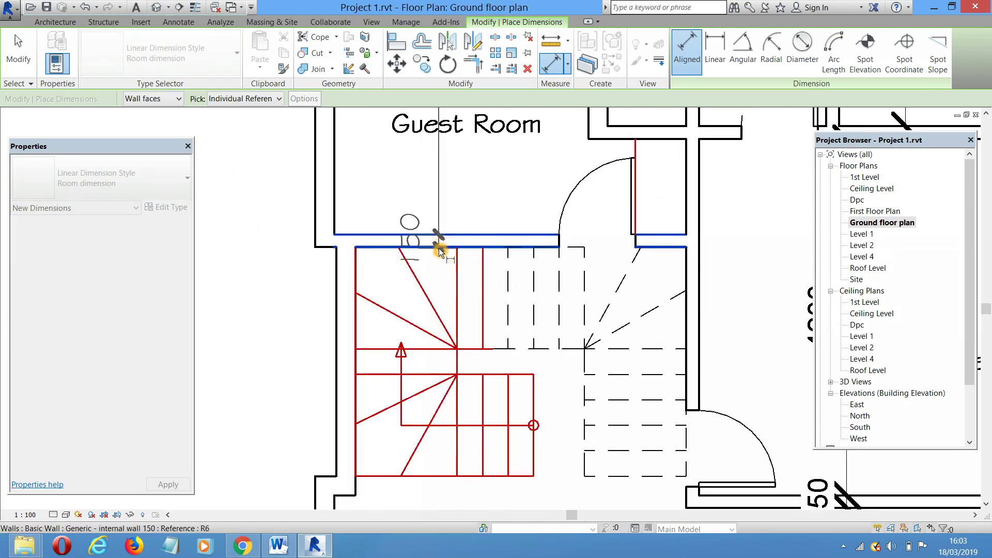
Add the toilet's lower wall to the dimension string and place it vertically through the Guest Room and staircase
{"action": "scroll", "coordinate": [437, 247], "scroll_direction": "down", "scroll_amount": 1}
{"action": "scroll", "coordinate": [471, 226], "scroll_direction": "down", "scroll_amount": 2}
{"action": "scroll", "coordinate": [560, 204], "scroll_direction": "up", "scroll_amount": 4}
{"action": "left_click", "coordinate": [558, 201]}
{"action": "left_click", "coordinate": [401, 224]}
{"action": "scroll", "coordinate": [386, 249], "scroll_direction": "down", "scroll_amount": 5}
{"action": "scroll", "coordinate": [416, 222], "scroll_direction": "up", "scroll_amount": 5}
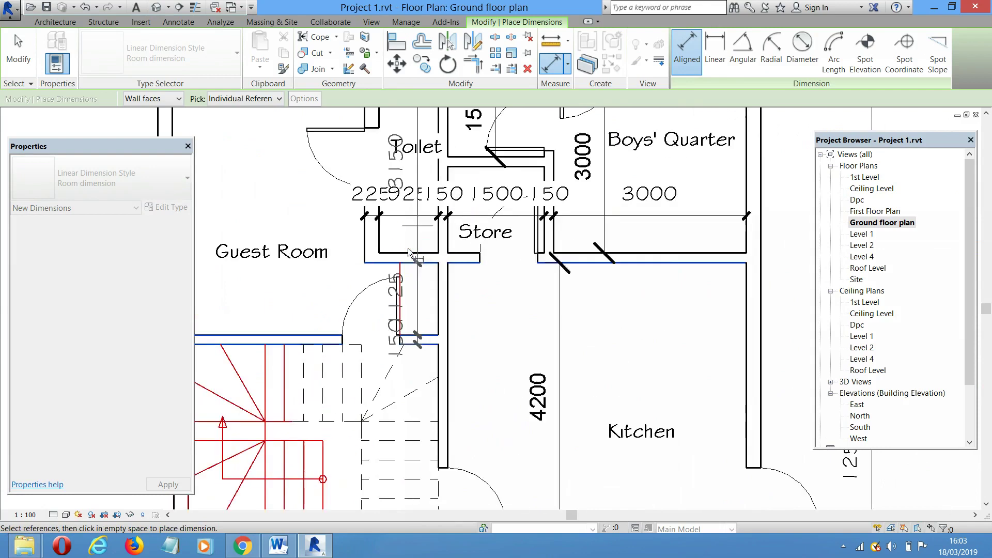
{"action": "left_click", "coordinate": [411, 272]}
{"action": "scroll", "coordinate": [444, 253], "scroll_direction": "down", "scroll_amount": 4}
{"action": "left_click", "coordinate": [356, 210]}
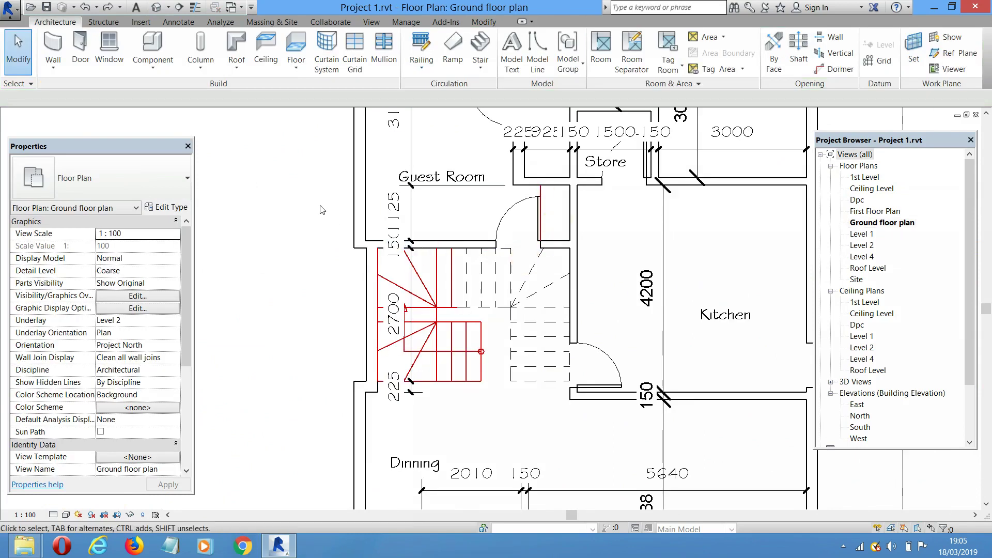
Move the staircase lines together with their surrounding recess walls 75 mm down the plan
{"action": "left_click_drag", "start_coordinate": [317, 196], "coordinate": [593, 418]}
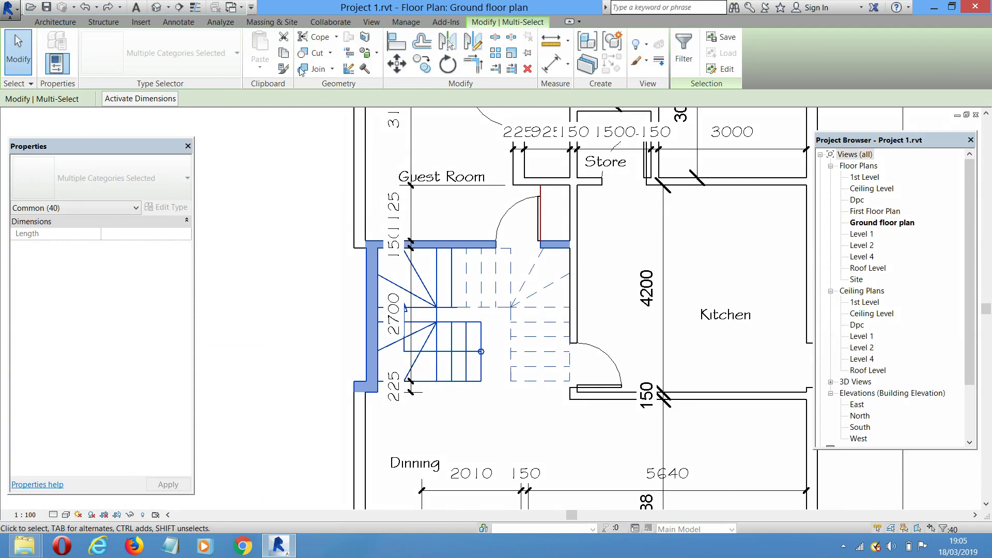
{"action": "left_click", "coordinate": [394, 64]}
{"action": "left_click", "coordinate": [283, 160]}
{"action": "type", "text": "75"}
{"action": "key", "text": "Return"}
{"action": "key", "text": "Escape"}
Split the 150 internal wall above the stairs at two points close to its junction with the exterior wall
{"action": "middle_click_drag", "start_coordinate": [263, 321], "coordinate": [261, 277]}
{"action": "scroll", "coordinate": [328, 222], "scroll_direction": "up", "scroll_amount": 5}
{"action": "middle_click_drag", "start_coordinate": [428, 185], "coordinate": [405, 268]}
{"action": "scroll", "coordinate": [433, 214], "scroll_direction": "up", "scroll_amount": 1}
{"action": "left_click", "coordinate": [440, 236]}
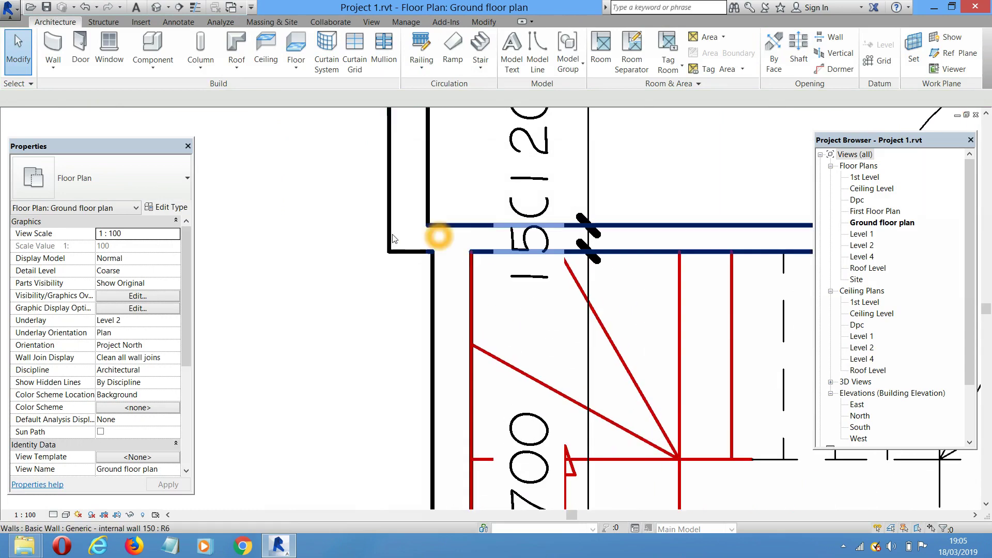
{"action": "left_click", "coordinate": [434, 239]}
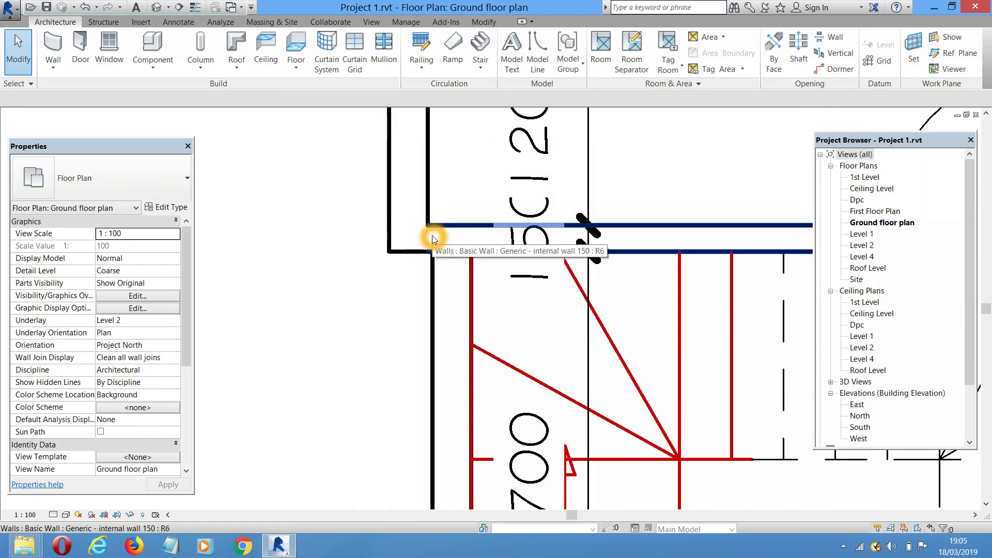
{"action": "left_click", "coordinate": [395, 307]}
{"action": "key", "text": "s"}
{"action": "key", "text": "l"}
{"action": "scroll", "coordinate": [478, 266], "scroll_direction": "up", "scroll_amount": 2}
{"action": "scroll", "coordinate": [478, 218], "scroll_direction": "up", "scroll_amount": 3}
{"action": "left_click", "coordinate": [477, 218]}
{"action": "left_click", "coordinate": [549, 212]}
{"action": "key", "text": "Escape"}
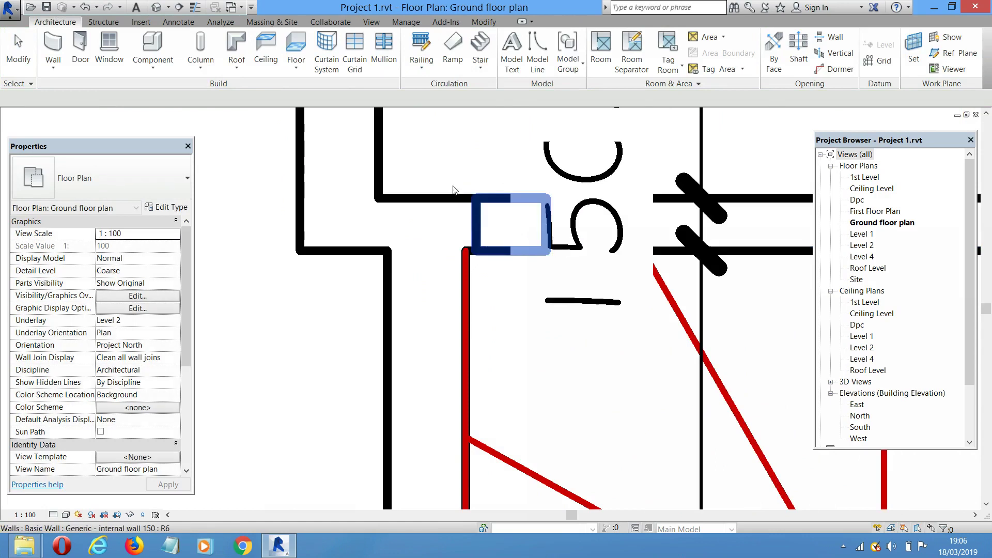
Delete the short internal wall piece between the two splits
{"action": "left_click_drag", "start_coordinate": [438, 155], "coordinate": [578, 283]}
{"action": "scroll", "coordinate": [577, 284], "scroll_direction": "down", "scroll_amount": 1}
{"action": "key", "text": "Delete"}
{"action": "scroll", "coordinate": [355, 283], "scroll_direction": "down", "scroll_amount": 2}
{"action": "left_click", "coordinate": [344, 305]}
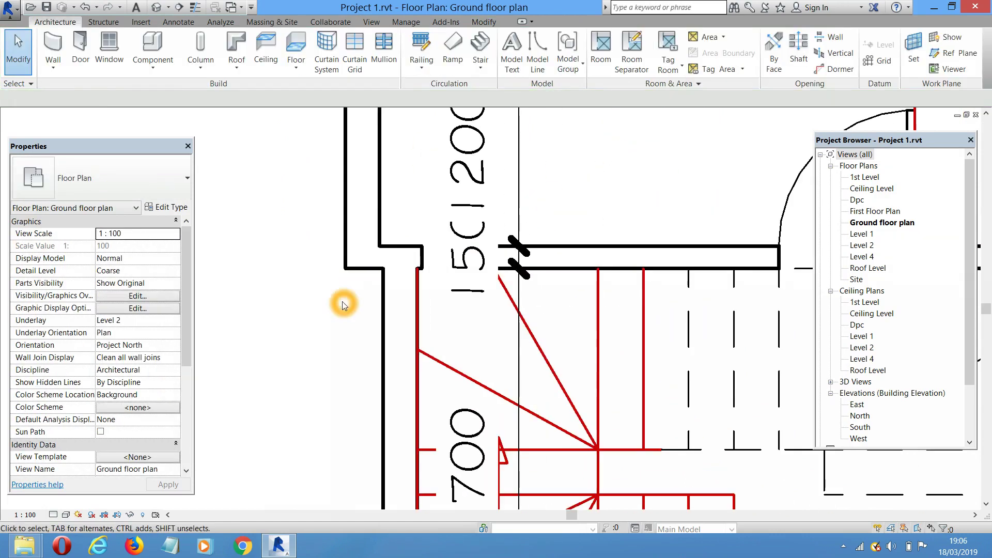
Try to align the short wall piece above the stair recess with the upper face of the internal wall
{"action": "key", "text": "a"}
{"action": "key", "text": "l"}
{"action": "scroll", "coordinate": [546, 238], "scroll_direction": "up", "scroll_amount": 2}
{"action": "left_click", "coordinate": [594, 250]}
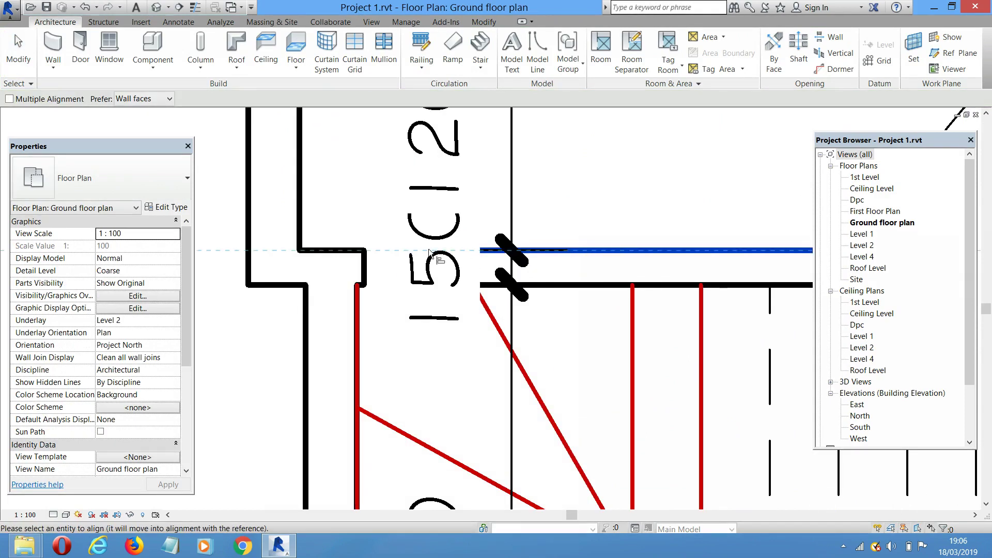
{"action": "left_click", "coordinate": [352, 252]}
{"action": "key", "text": "Escape"}
{"action": "key", "text": "Escape"}
Match the short wall piece above the stair recess to the wall type of the exterior wall beside the stairs
{"action": "key", "text": "a"}
{"action": "left_click", "coordinate": [314, 372]}
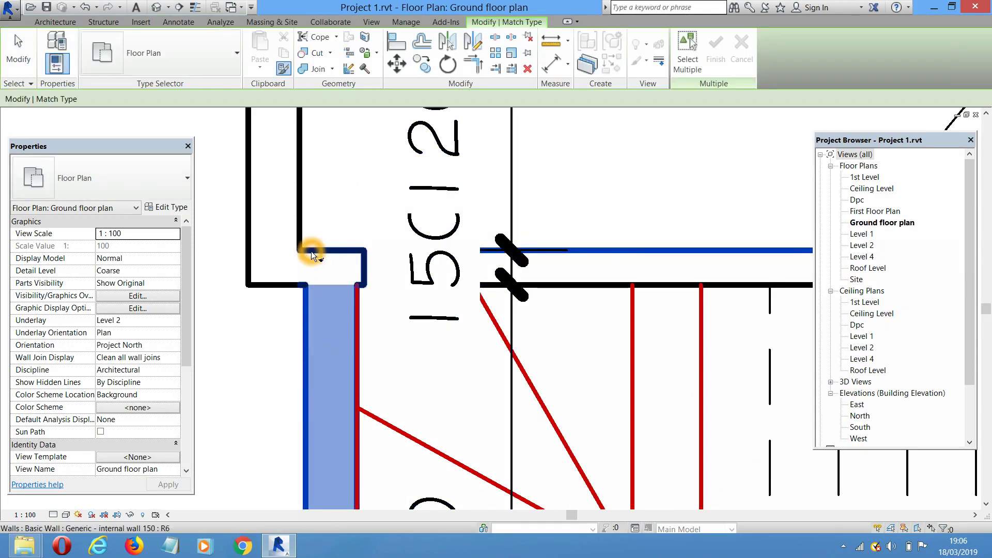
{"action": "left_click", "coordinate": [311, 251]}
{"action": "left_click", "coordinate": [353, 208]}
{"action": "key", "text": "Escape"}
Align the upper face of the short exterior wall piece with the upper face of the internal wall above the stairs
{"action": "key", "text": "a"}
{"action": "key", "text": "l"}
{"action": "left_click", "coordinate": [548, 250]}
{"action": "left_click", "coordinate": [345, 245]}
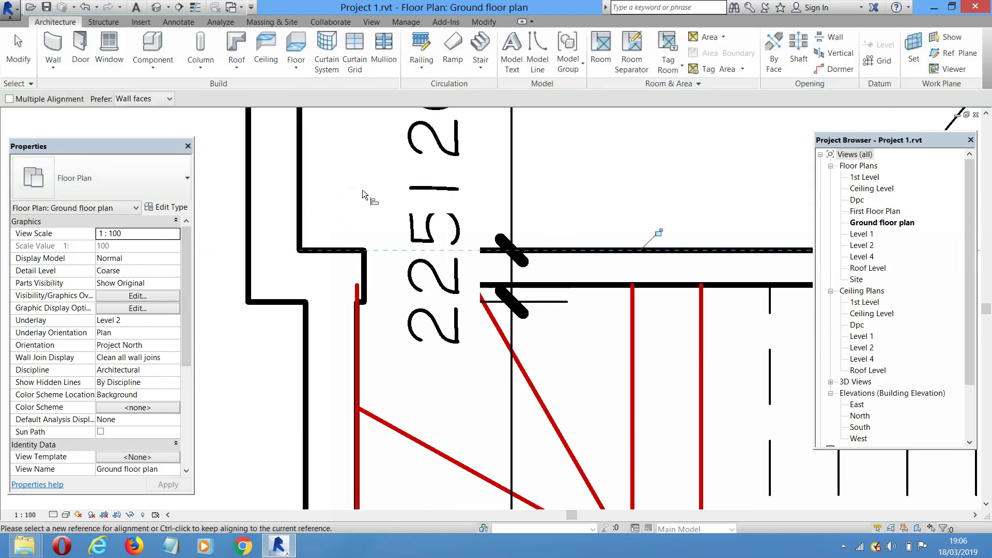
{"action": "left_click", "coordinate": [363, 193]}
{"action": "key", "text": "Escape"}
{"action": "key", "text": "Escape"}
Trim the short exterior wall piece to the recess wall so that its end is flush with the recess wall's inner face
{"action": "middle_click_drag", "start_coordinate": [425, 328], "coordinate": [456, 258]}
{"action": "left_click", "coordinate": [451, 288]}
{"action": "key", "text": "a"}
{"action": "key", "text": "l"}
{"action": "left_click", "coordinate": [385, 293]}
{"action": "left_click", "coordinate": [342, 206]}
{"action": "left_click", "coordinate": [438, 306]}
{"action": "key", "text": "Escape"}
{"action": "key", "text": "Escape"}
Extend the 150 internal wall above the stairs to meet the exterior wall at the recess corner
{"action": "middle_click_drag", "start_coordinate": [444, 327], "coordinate": [442, 327]}
{"action": "key", "text": "a"}
{"action": "key", "text": "l"}
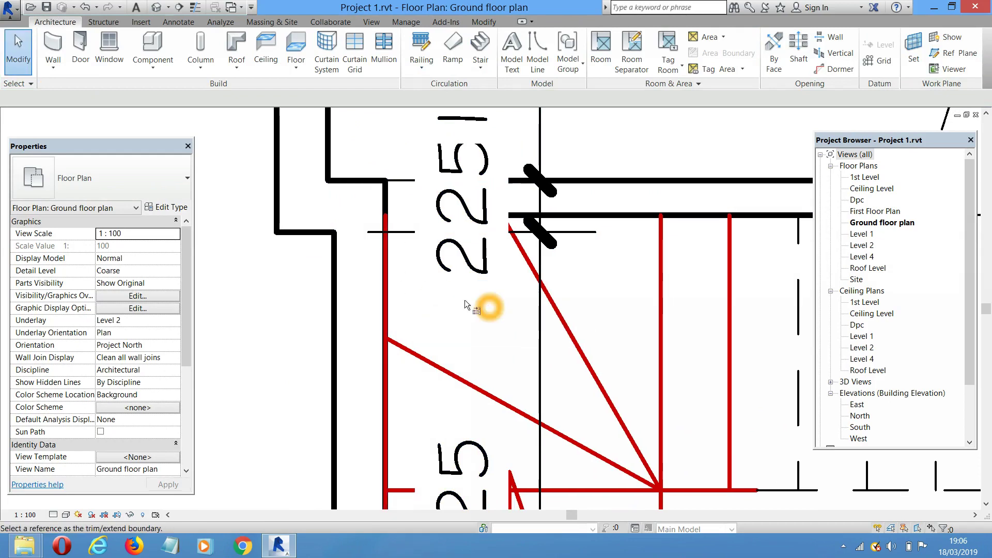
{"action": "left_click", "coordinate": [600, 201]}
{"action": "middle_click_drag", "start_coordinate": [406, 291], "coordinate": [406, 268]}
{"action": "scroll", "coordinate": [406, 268], "scroll_direction": "down", "scroll_amount": 5}
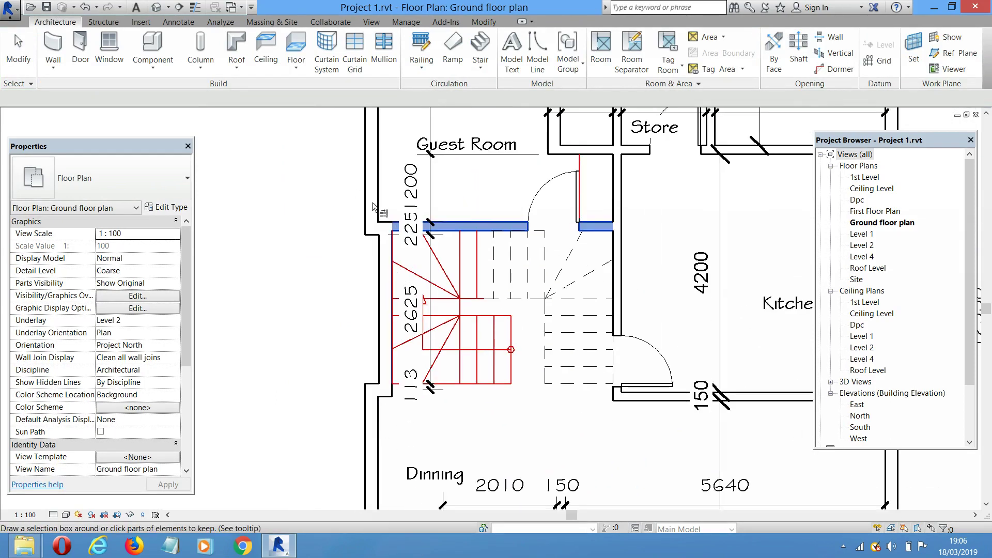
{"action": "key", "text": "Escape"}
{"action": "key", "text": "Escape"}
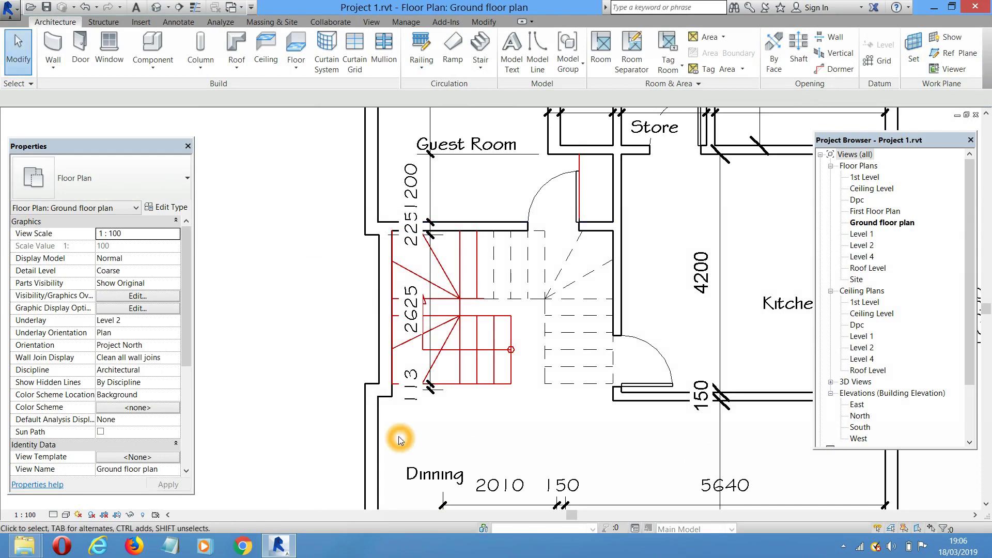
Start placing a window and load the Manoh w family from the Windows folder of the UK library
{"action": "scroll", "coordinate": [337, 381], "scroll_direction": "down", "scroll_amount": 2}
{"action": "scroll", "coordinate": [331, 377], "scroll_direction": "down", "scroll_amount": 2}
{"action": "middle_click_drag", "start_coordinate": [434, 398], "coordinate": [451, 366]}
{"action": "middle_click_drag", "start_coordinate": [535, 335], "coordinate": [535, 335]}
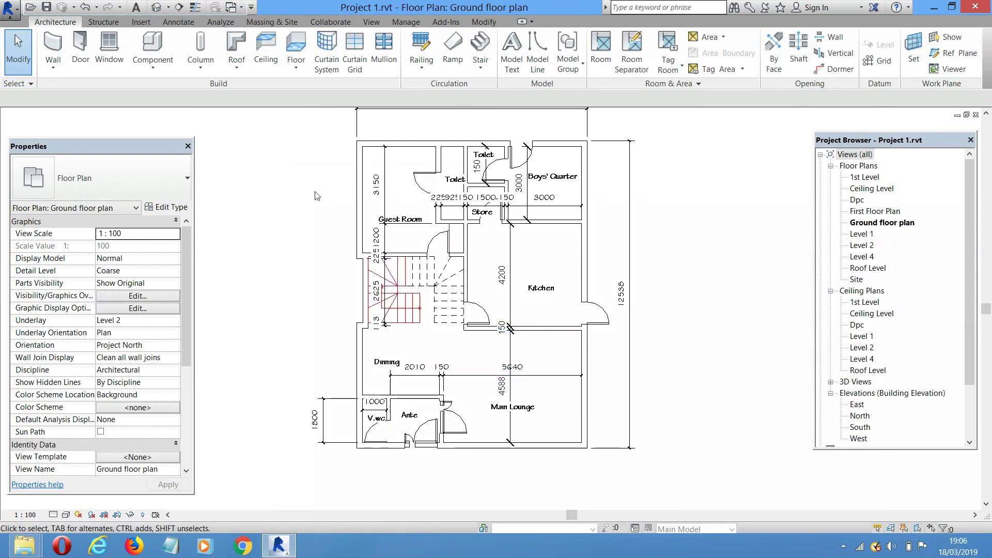
{"action": "left_click", "coordinate": [109, 52]}
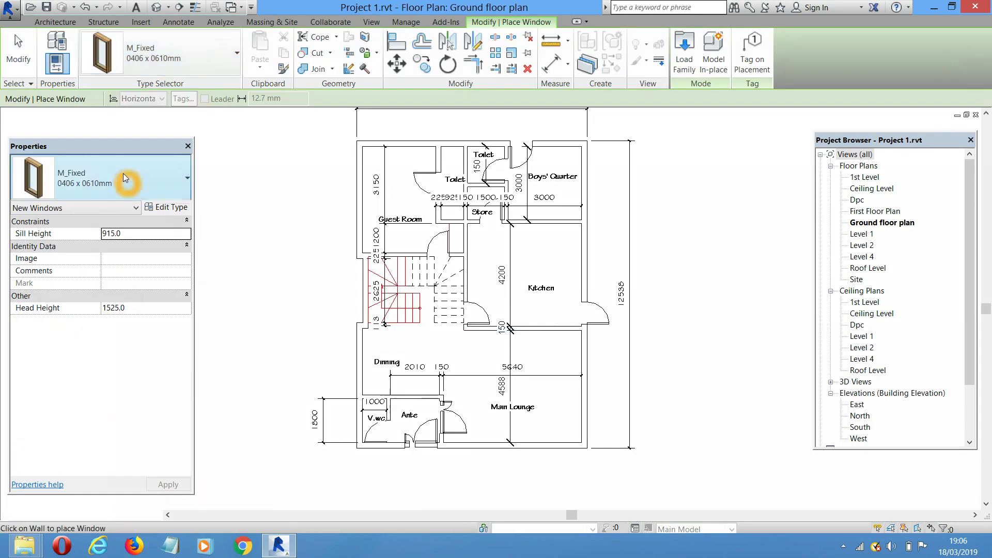
{"action": "left_click", "coordinate": [123, 175]}
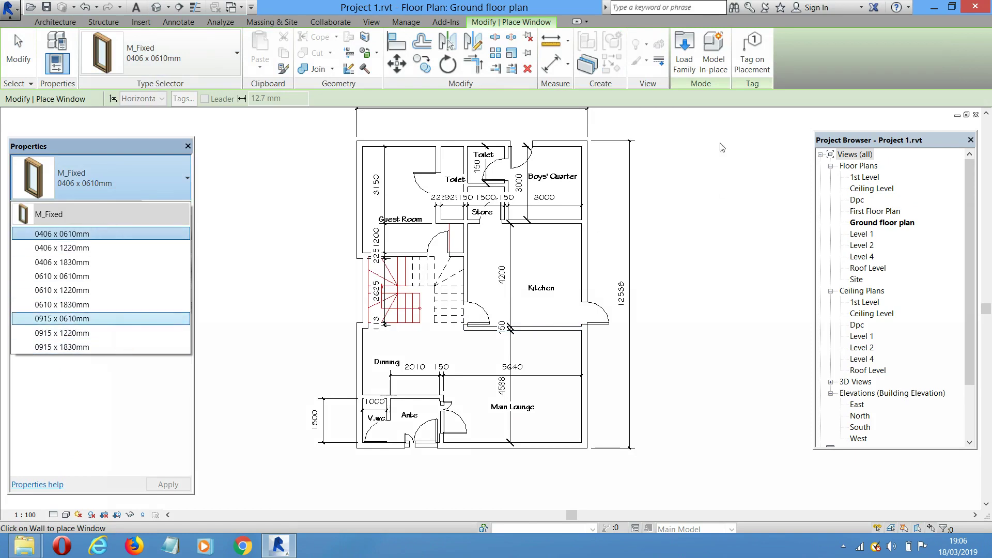
{"action": "left_click", "coordinate": [691, 60]}
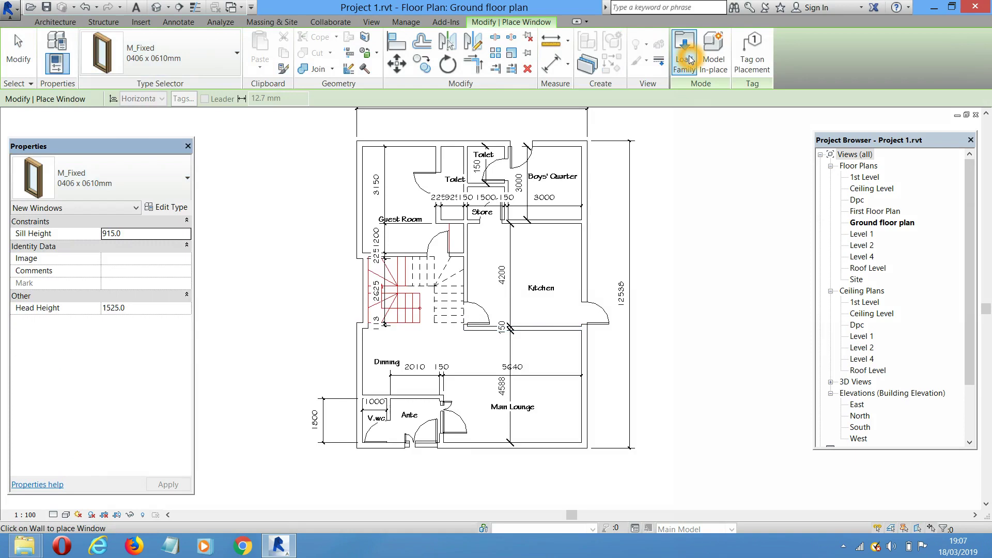
{"action": "left_click", "coordinate": [685, 57]}
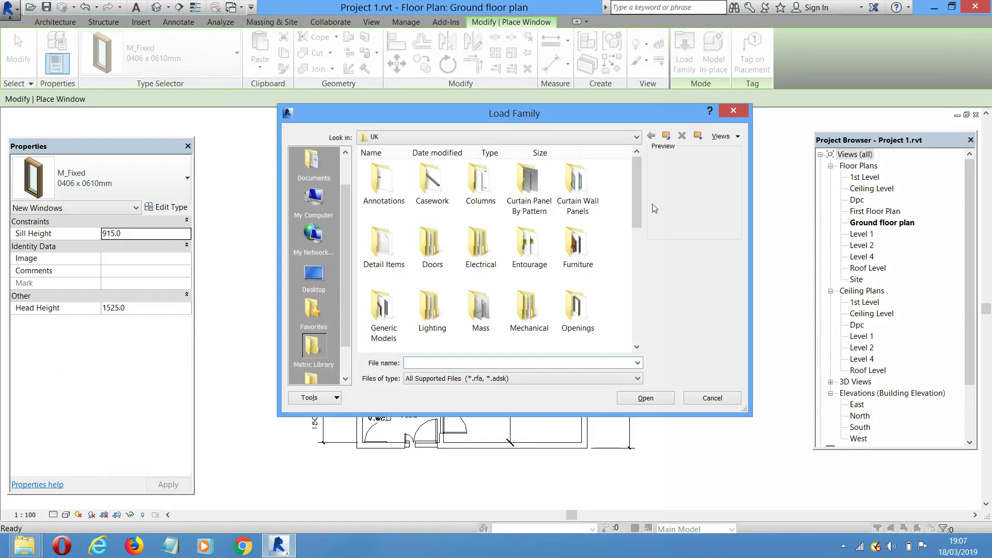
{"action": "left_click_drag", "start_coordinate": [635, 191], "coordinate": [647, 296]}
{"action": "double_click", "coordinate": [384, 259]}
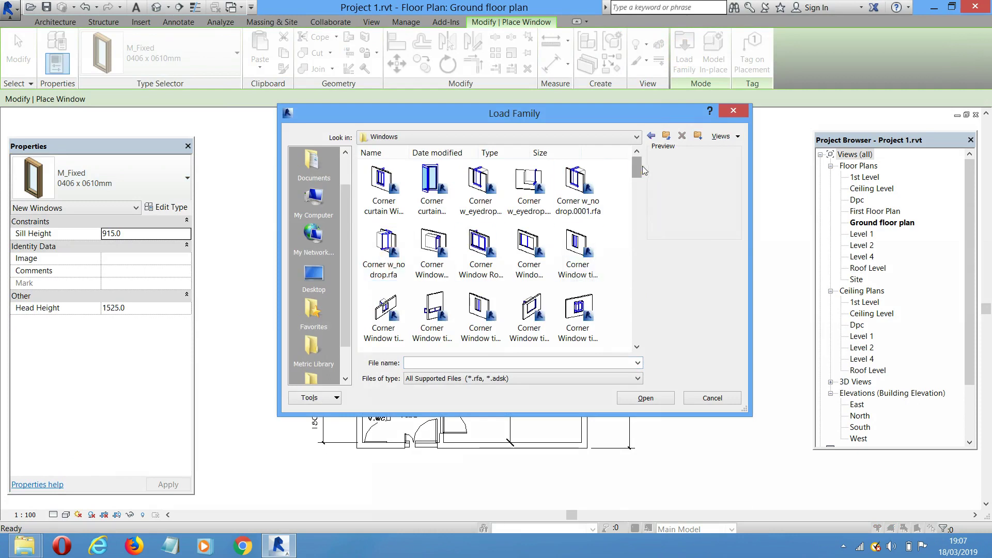
{"action": "left_click_drag", "start_coordinate": [639, 176], "coordinate": [642, 206]}
{"action": "left_click", "coordinate": [389, 241]}
{"action": "left_click", "coordinate": [654, 399]}
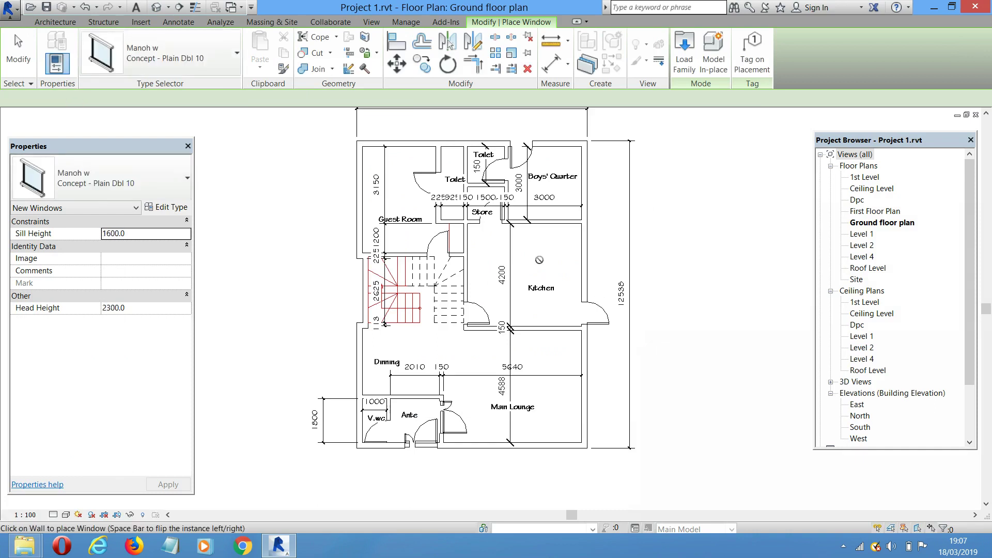
Place a Concept - Plain Dbl 10 window centred in the Guest Room's upper exterior wall, 750 mm from each side wall
{"action": "scroll", "coordinate": [424, 139], "scroll_direction": "up", "scroll_amount": 3}
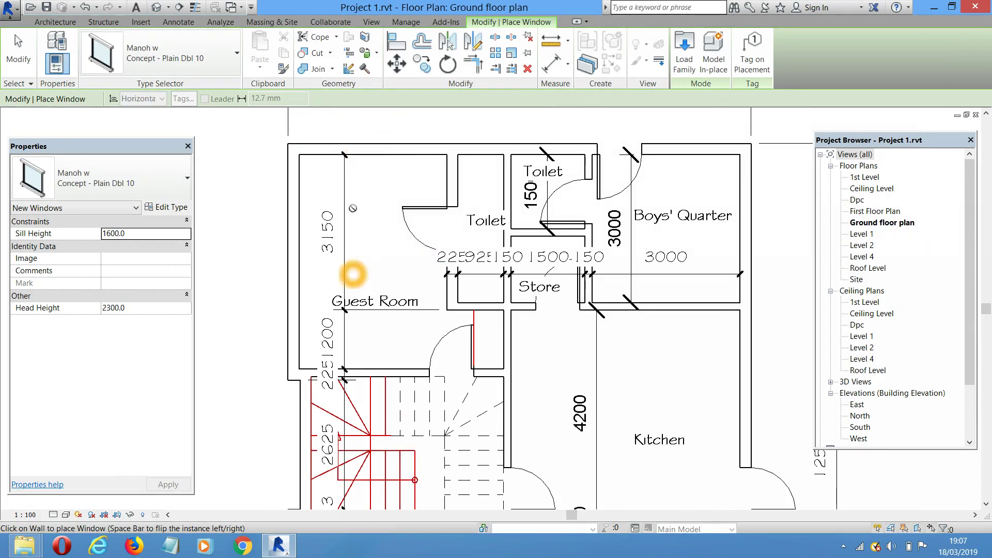
{"action": "left_click", "coordinate": [375, 140]}
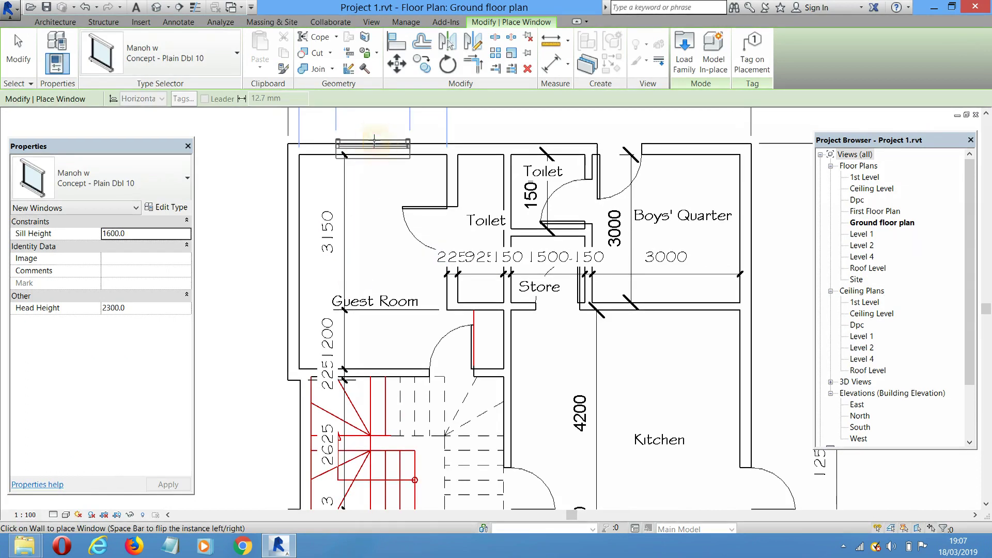
{"action": "left_click", "coordinate": [374, 140]}
{"action": "key", "text": "Escape"}
{"action": "key", "text": "Escape"}
Duplicate the type of the Guest Room window as Concept - 1800x1000
{"action": "left_click", "coordinate": [379, 147]}
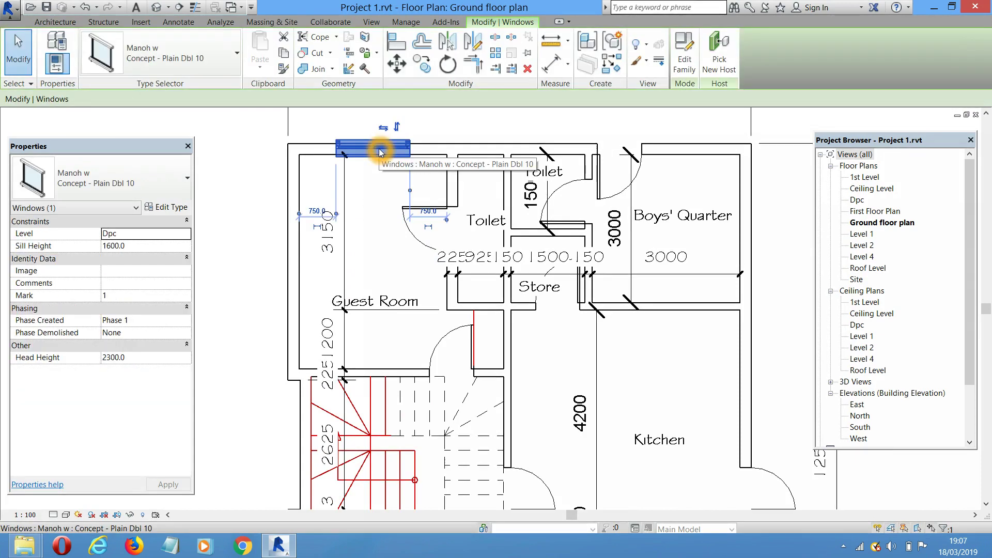
{"action": "left_click", "coordinate": [169, 207]}
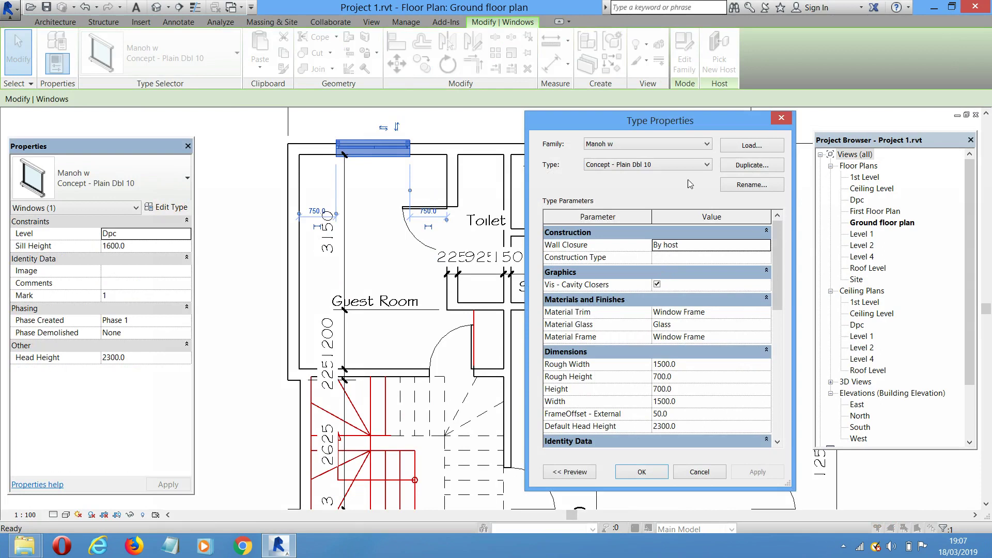
{"action": "scroll", "coordinate": [779, 257], "scroll_direction": "down", "scroll_amount": 3}
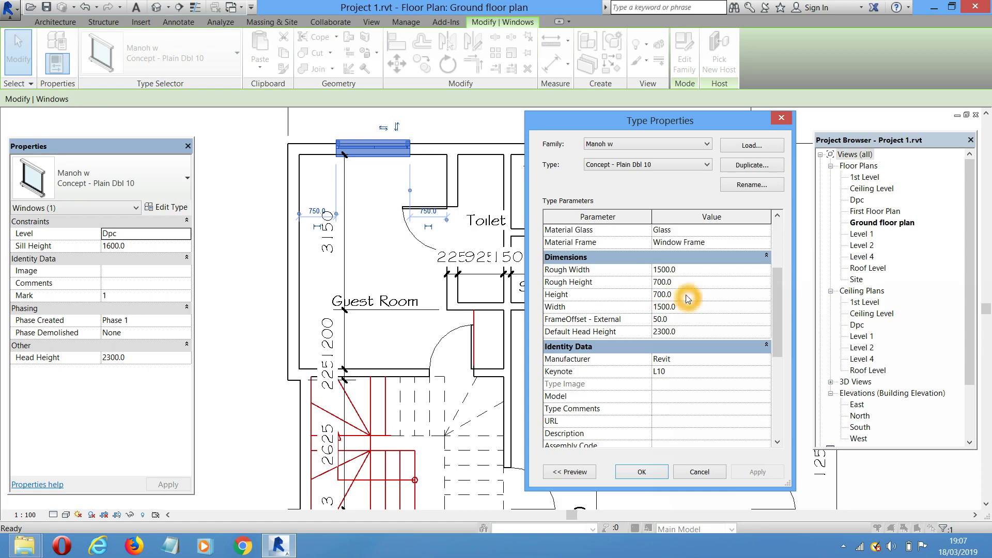
{"action": "scroll", "coordinate": [781, 292], "scroll_direction": "up", "scroll_amount": 1}
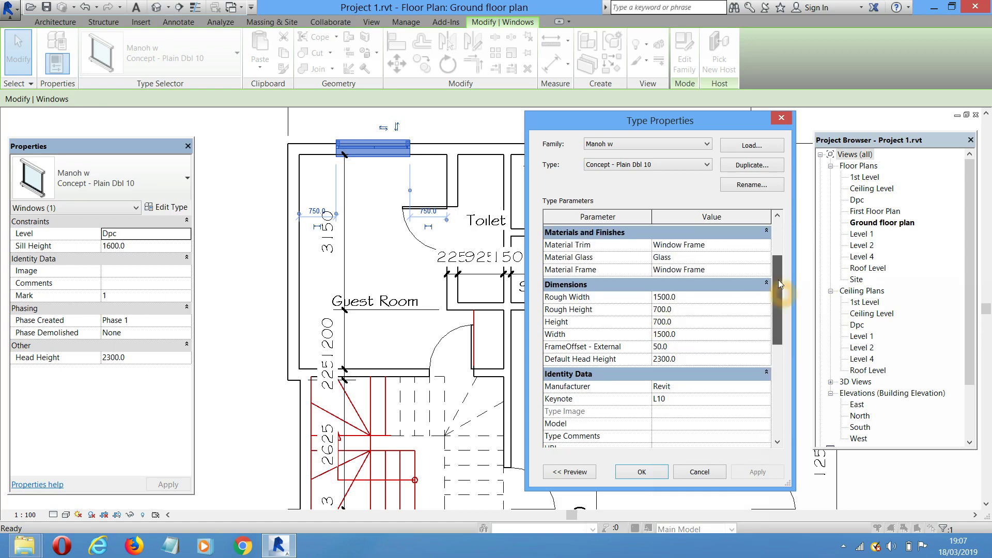
{"action": "left_click", "coordinate": [762, 164]}
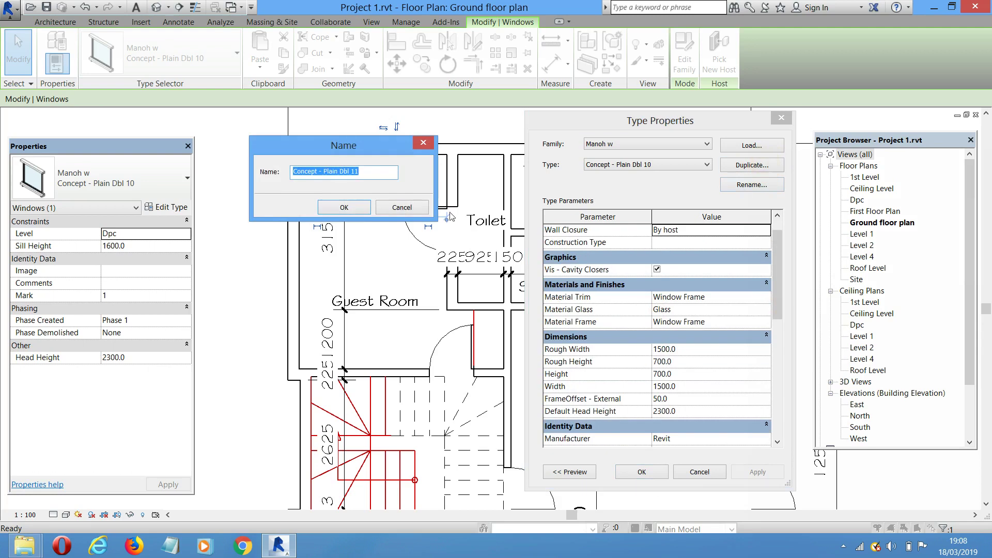
{"action": "left_click_drag", "start_coordinate": [377, 175], "coordinate": [329, 179]}
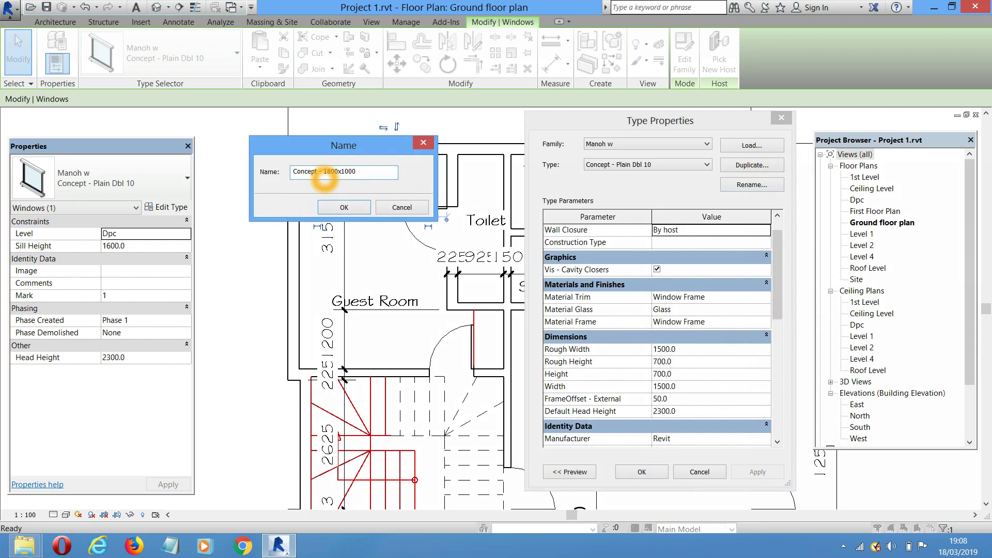
{"action": "left_click", "coordinate": [342, 207]}
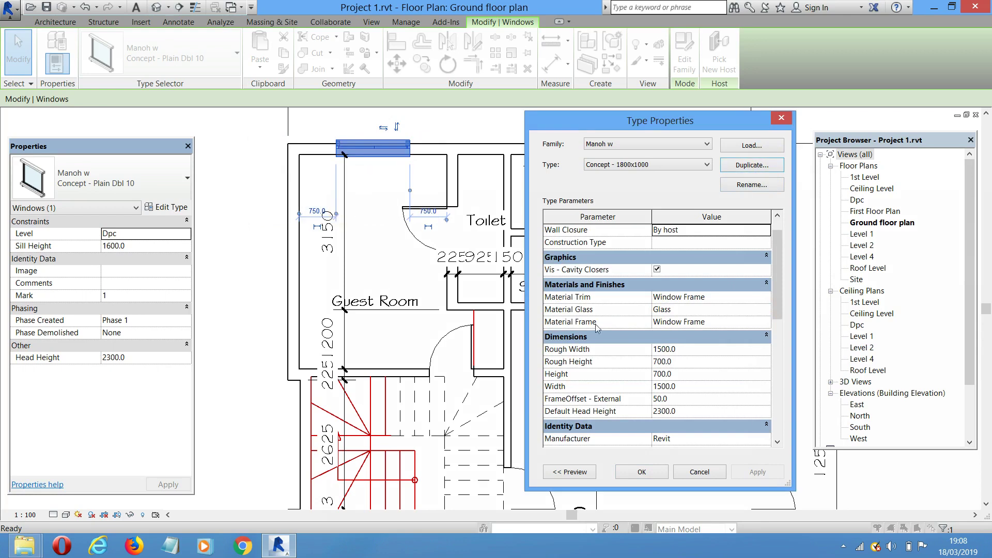
Set the new window type's rough width to 1000 and rough height to 1800, and apply it to the Guest Room window
{"action": "left_click", "coordinate": [688, 348]}
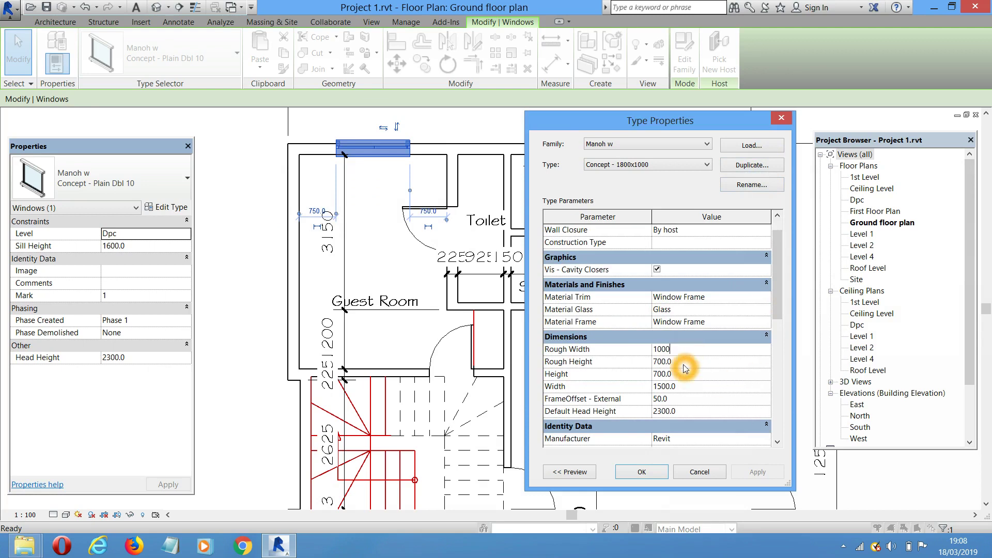
{"action": "left_click", "coordinate": [686, 362]}
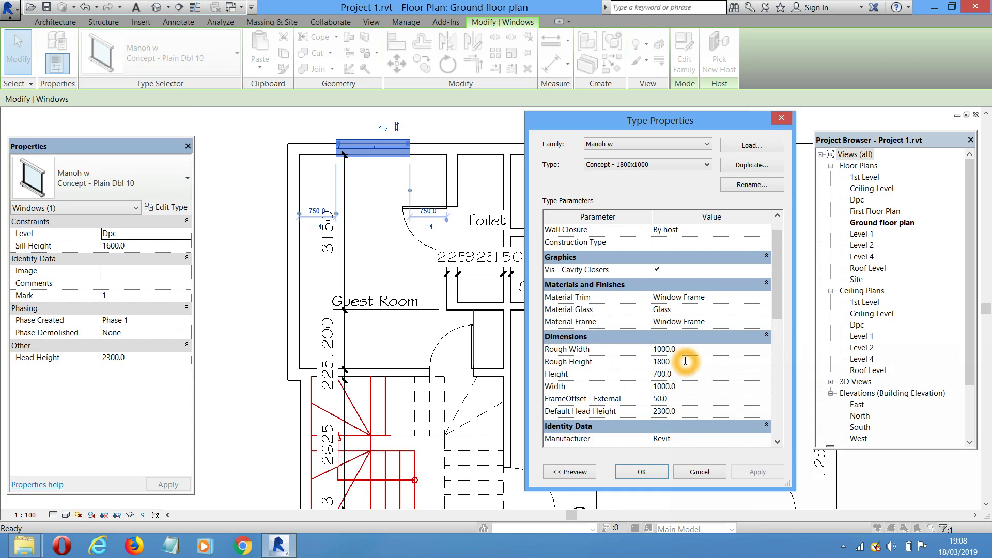
{"action": "left_click", "coordinate": [657, 473]}
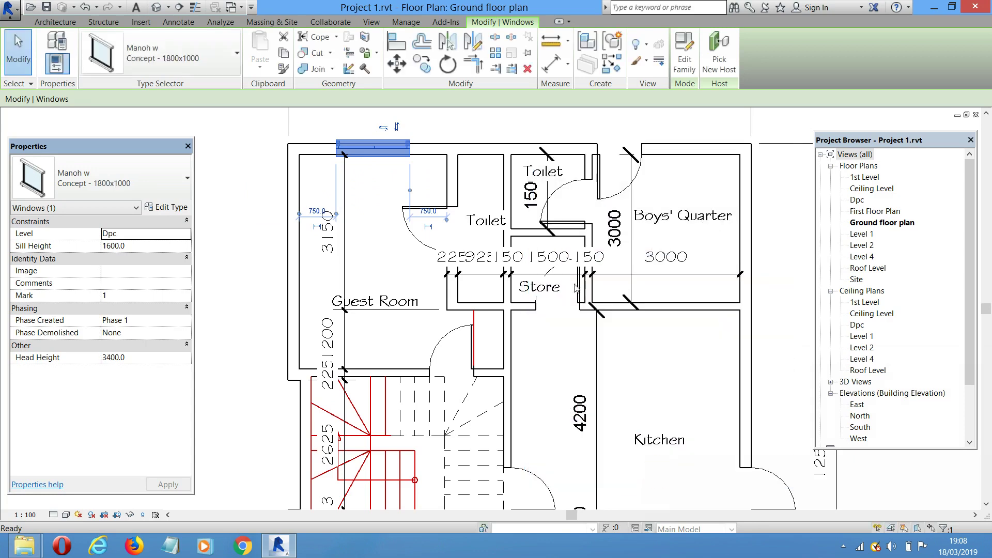
Place two Concept - 1800x1000 windows in the Boys' Quarter, one in its right exterior wall and one in its upper exterior wall
{"action": "left_click", "coordinate": [605, 69]}
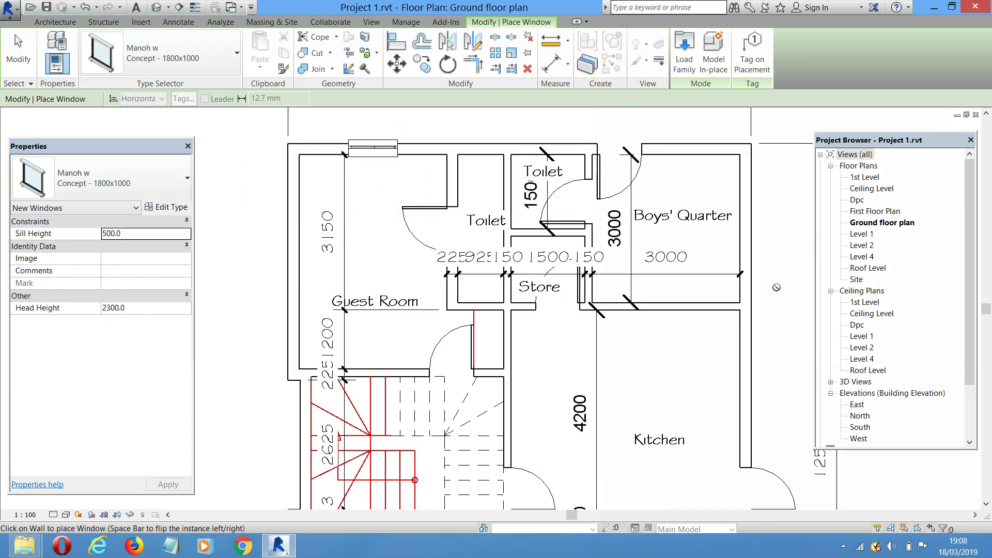
{"action": "scroll", "coordinate": [749, 218], "scroll_direction": "up", "scroll_amount": 1}
{"action": "left_click", "coordinate": [746, 235]}
{"action": "left_click", "coordinate": [684, 134]}
{"action": "scroll", "coordinate": [685, 130], "scroll_direction": "down", "scroll_amount": 3}
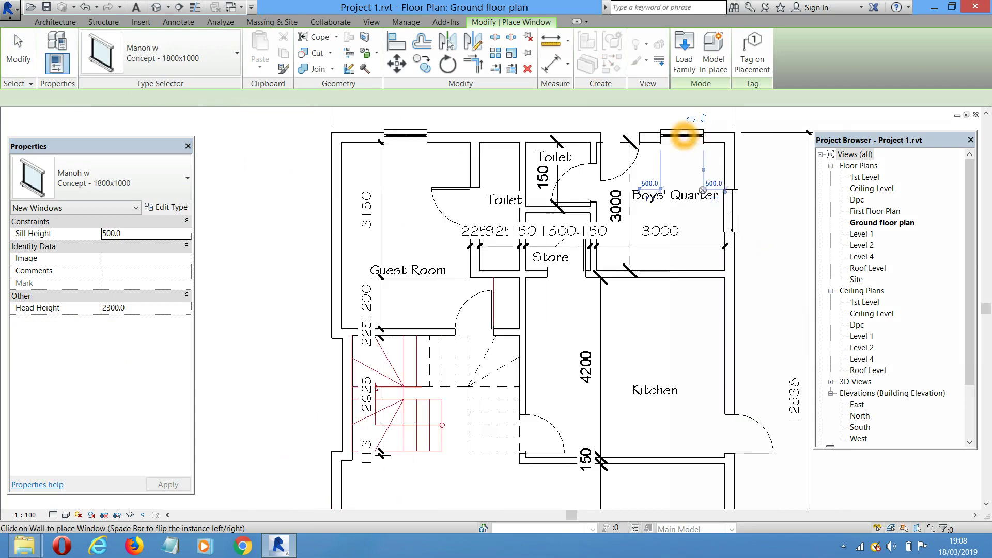
Place Concept - 1800x1000 windows in the Kitchen's right exterior wall and the Guest Room's left exterior wall
{"action": "scroll", "coordinate": [708, 254], "scroll_direction": "up", "scroll_amount": 1}
{"action": "scroll", "coordinate": [709, 255], "scroll_direction": "up", "scroll_amount": 1}
{"action": "left_click", "coordinate": [711, 243]}
{"action": "scroll", "coordinate": [710, 258], "scroll_direction": "down", "scroll_amount": 2}
{"action": "scroll", "coordinate": [534, 201], "scroll_direction": "up", "scroll_amount": 3}
{"action": "left_click", "coordinate": [542, 207]}
{"action": "scroll", "coordinate": [541, 205], "scroll_direction": "down", "scroll_amount": 3}
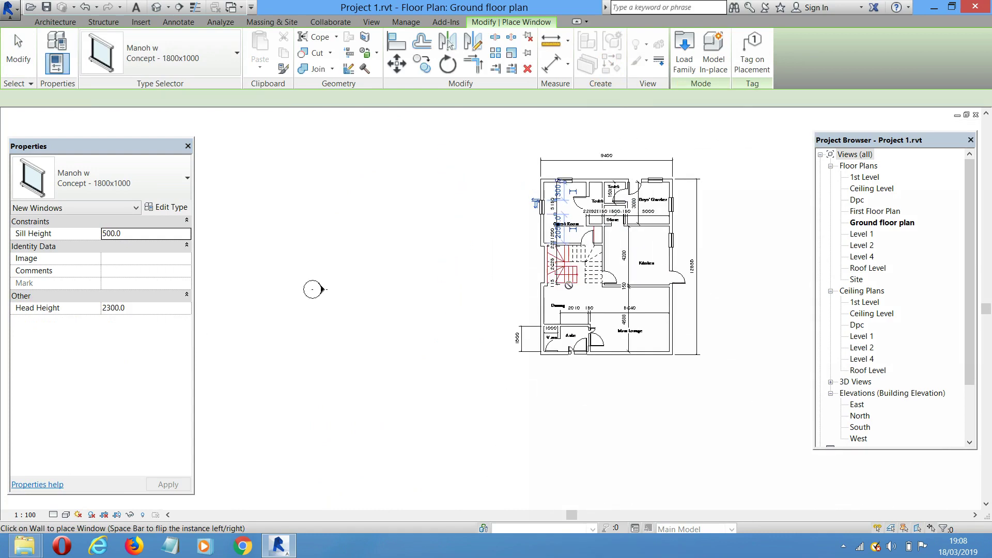
Place windows centred in the Dinning area's left exterior wall and in the Main Lounge's right exterior wall, 1300 mm below the Kitchen partition
{"action": "scroll", "coordinate": [543, 306], "scroll_direction": "up", "scroll_amount": 4}
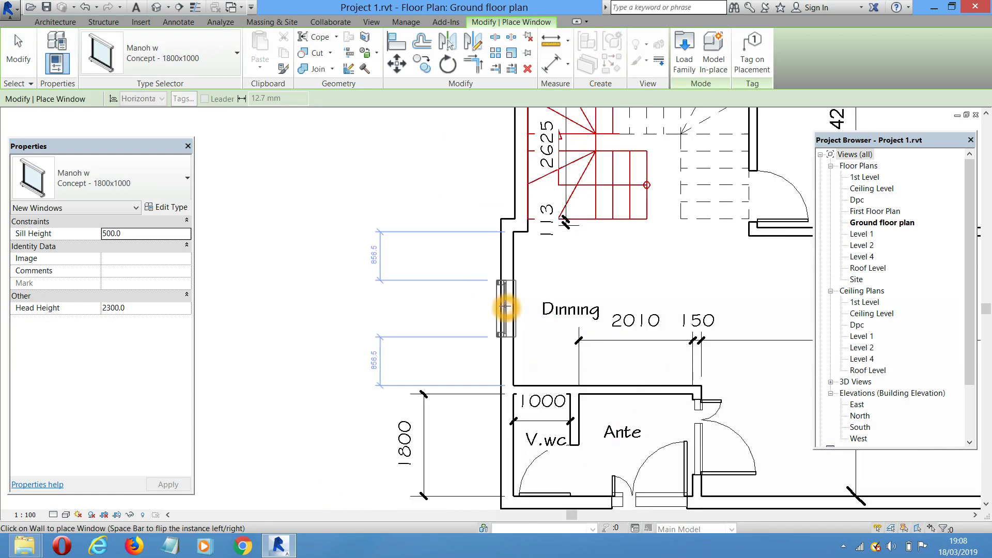
{"action": "left_click", "coordinate": [503, 302]}
{"action": "scroll", "coordinate": [503, 305], "scroll_direction": "down", "scroll_amount": 4}
{"action": "scroll", "coordinate": [509, 338], "scroll_direction": "up", "scroll_amount": 2}
{"action": "scroll", "coordinate": [508, 340], "scroll_direction": "up", "scroll_amount": 2}
{"action": "scroll", "coordinate": [465, 350], "scroll_direction": "down", "scroll_amount": 2}
{"action": "scroll", "coordinate": [730, 366], "scroll_direction": "down", "scroll_amount": 1}
{"action": "scroll", "coordinate": [752, 286], "scroll_direction": "up", "scroll_amount": 2}
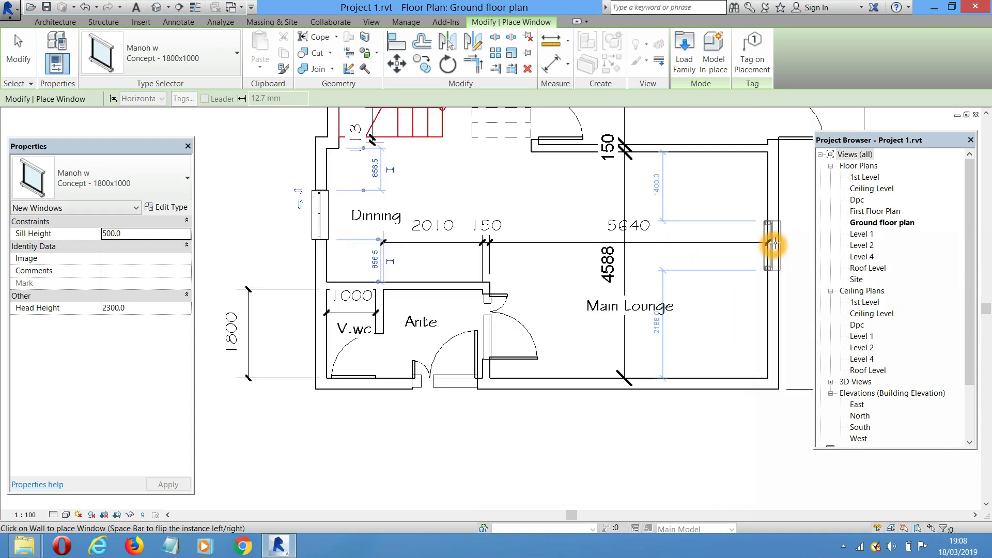
{"action": "left_click", "coordinate": [782, 250]}
{"action": "scroll", "coordinate": [682, 336], "scroll_direction": "down", "scroll_amount": 1}
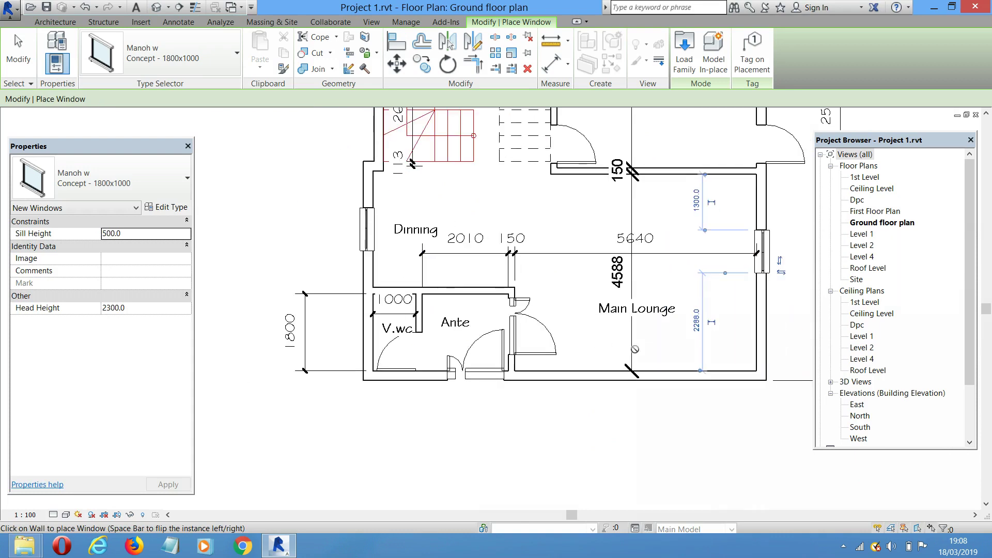
Place a Concept - 1800x1000 window in the upper exterior wall of the toilet next to the Guest Room
{"action": "scroll", "coordinate": [663, 375], "scroll_direction": "down", "scroll_amount": 4}
{"action": "scroll", "coordinate": [672, 217], "scroll_direction": "up", "scroll_amount": 4}
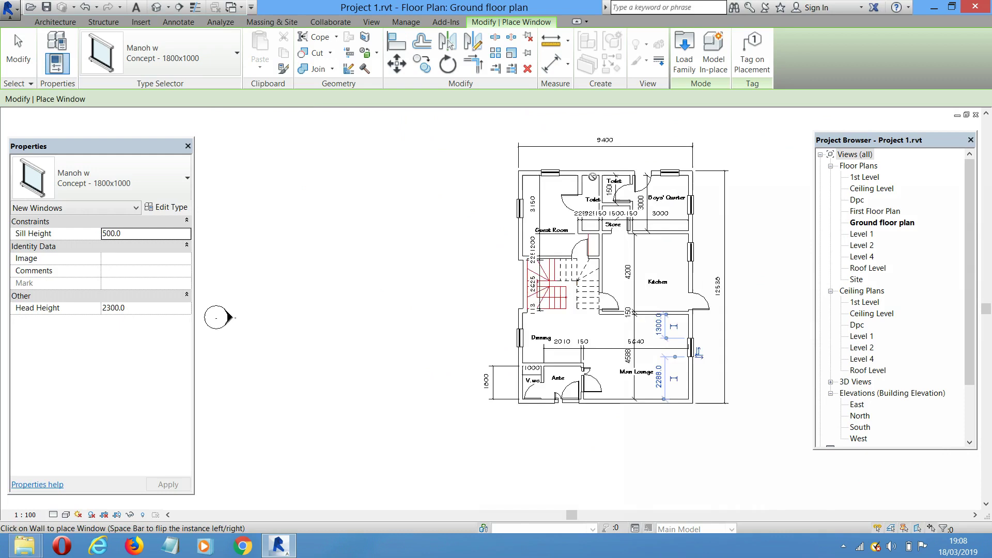
{"action": "scroll", "coordinate": [582, 178], "scroll_direction": "up", "scroll_amount": 2}
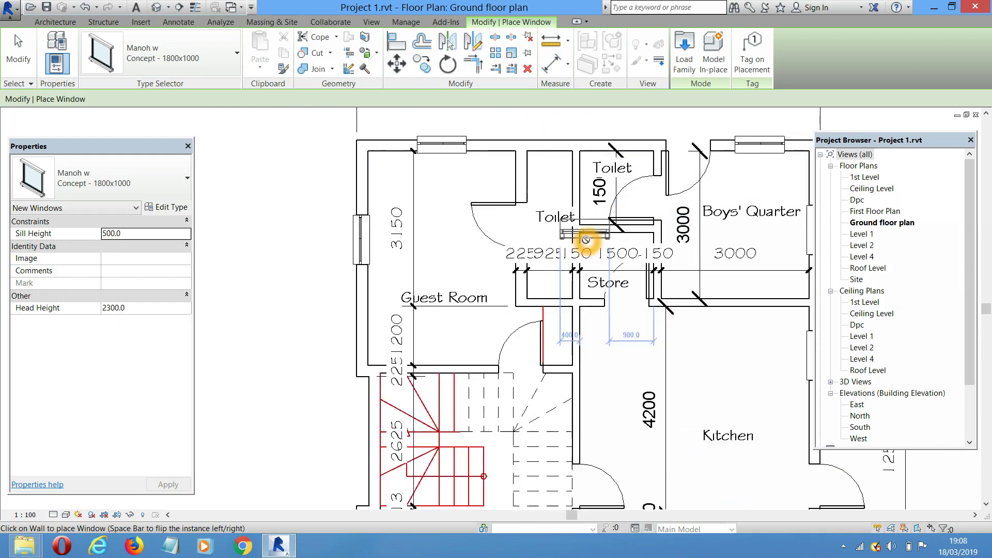
{"action": "left_click", "coordinate": [544, 150]}
{"action": "key", "text": "Escape"}
{"action": "key", "text": "Escape"}
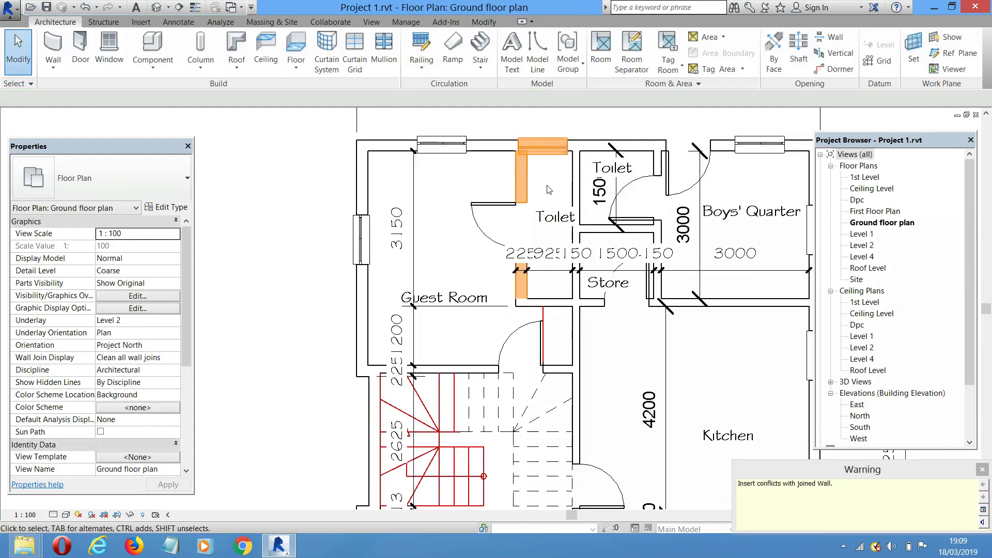
Duplicate the type of the window in the toilet beside the Guest Room under the name Concept 600x600
{"action": "left_click", "coordinate": [542, 149]}
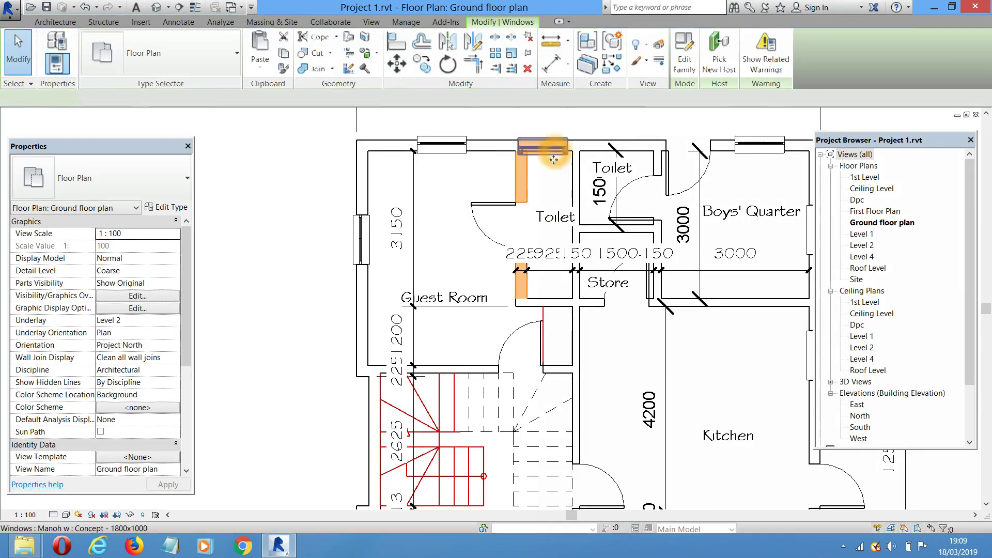
{"action": "key", "text": "Escape"}
{"action": "left_click", "coordinate": [530, 150]}
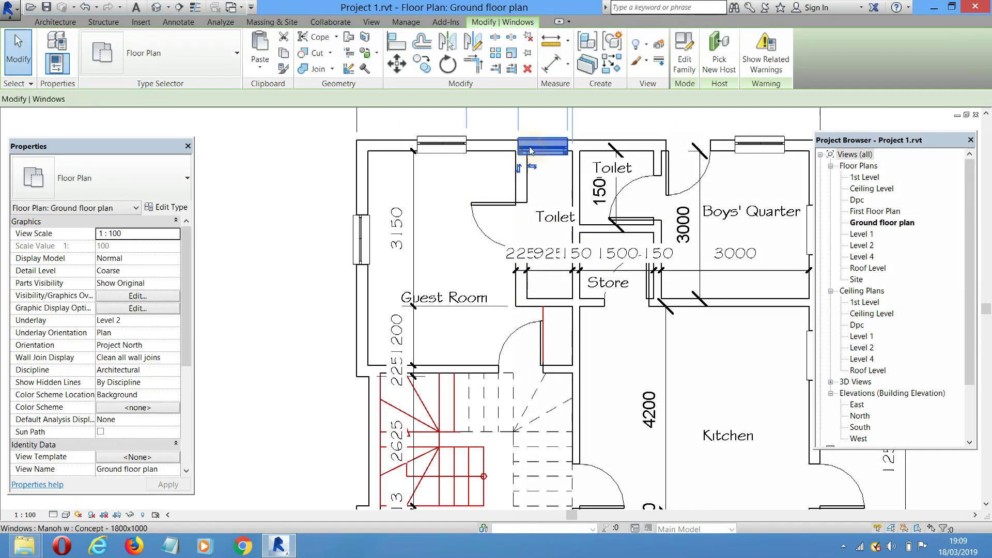
{"action": "left_click", "coordinate": [167, 207]}
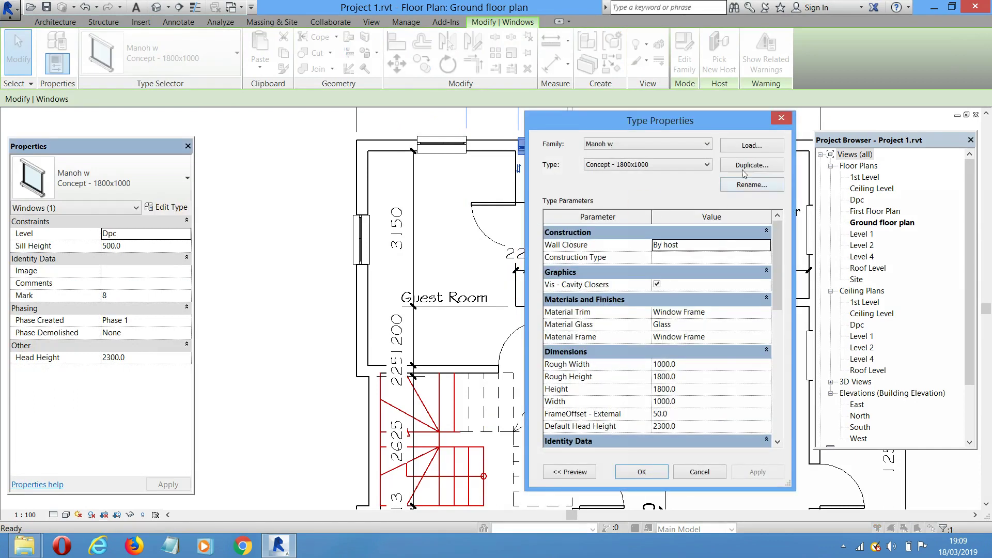
{"action": "left_click", "coordinate": [747, 165]}
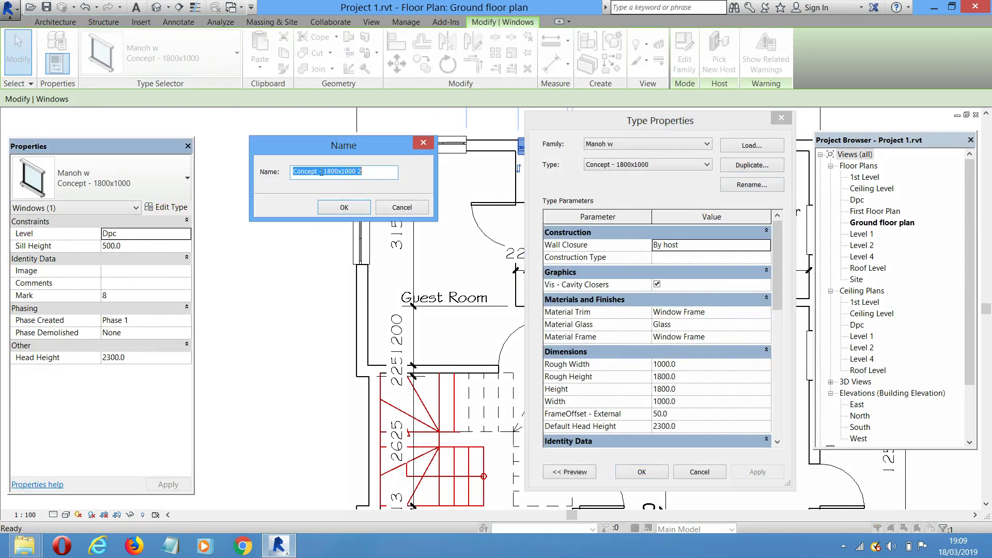
{"action": "left_click_drag", "start_coordinate": [333, 173], "coordinate": [319, 172]}
{"action": "left_click", "coordinate": [355, 208]}
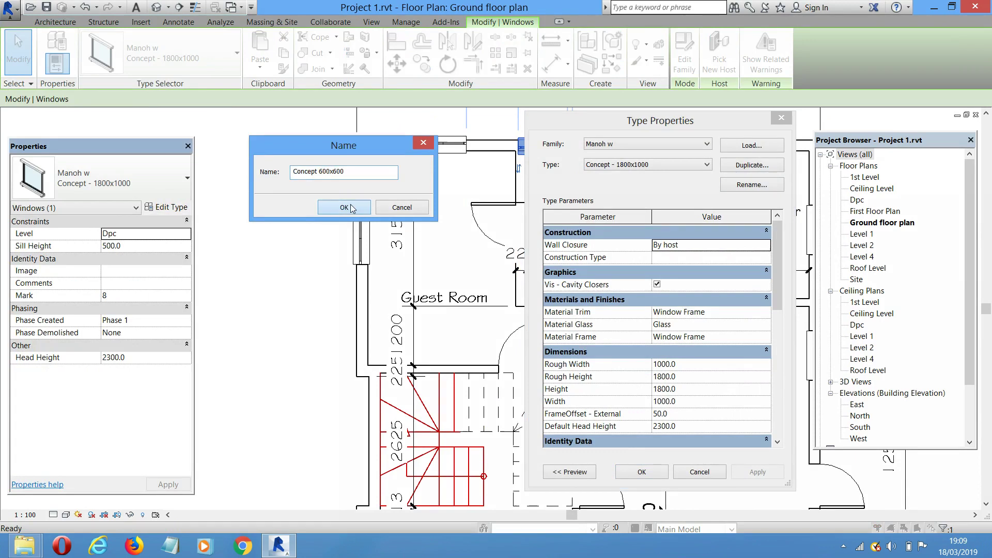
Set the Concept 600x600 type's rough width and rough height to 600 mm and apply the type to the toilet window
{"action": "left_click", "coordinate": [685, 364]}
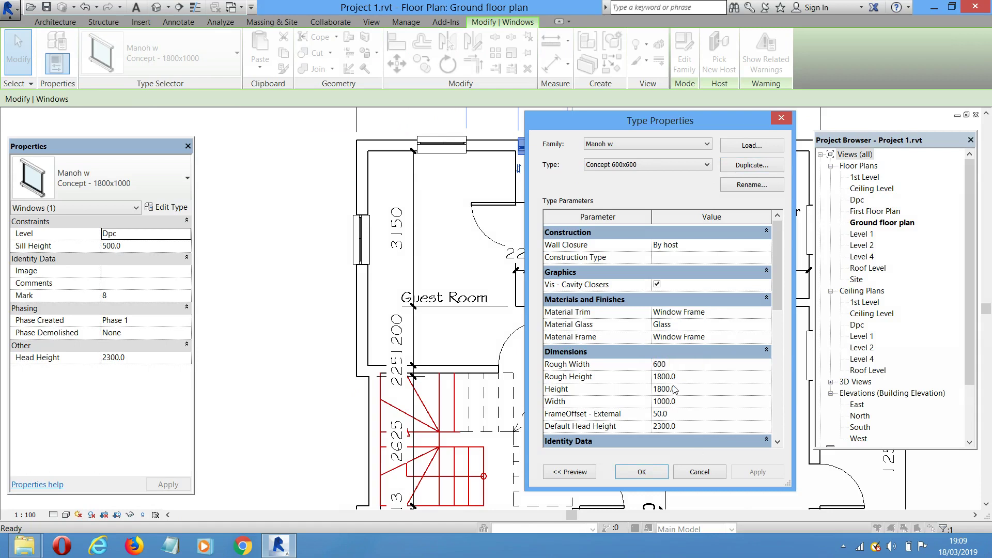
{"action": "left_click", "coordinate": [682, 379]}
{"action": "left_click", "coordinate": [652, 472]}
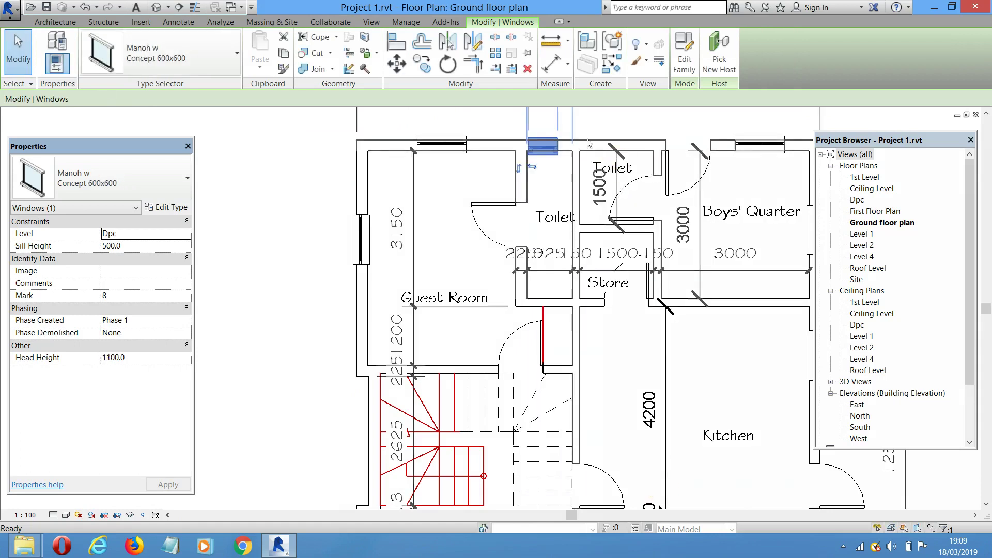
Place a Concept 600x600 window centred in the upper exterior wall of the toilet next to the Boys' Quarter
{"action": "left_click", "coordinate": [612, 63]}
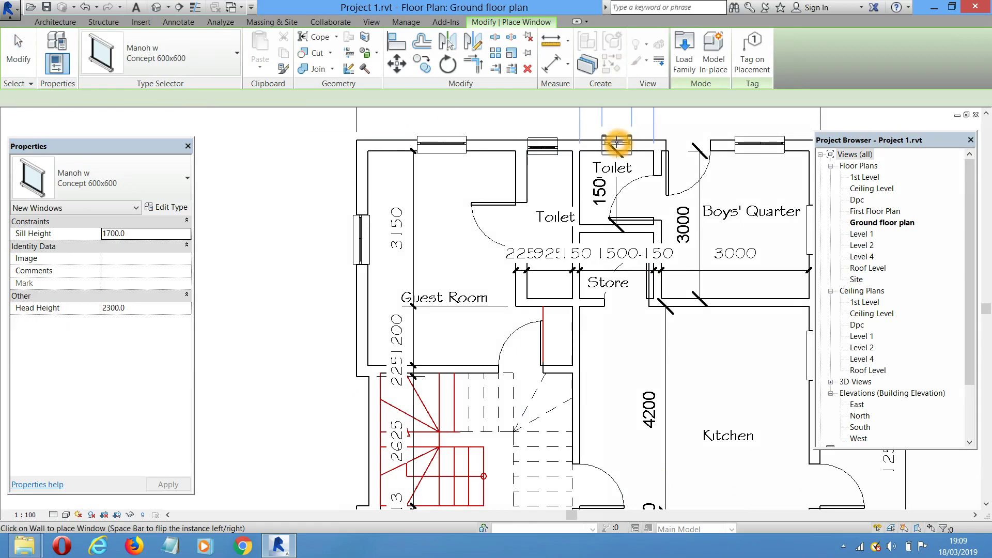
{"action": "left_click", "coordinate": [617, 142]}
{"action": "scroll", "coordinate": [465, 173], "scroll_direction": "down", "scroll_amount": 3}
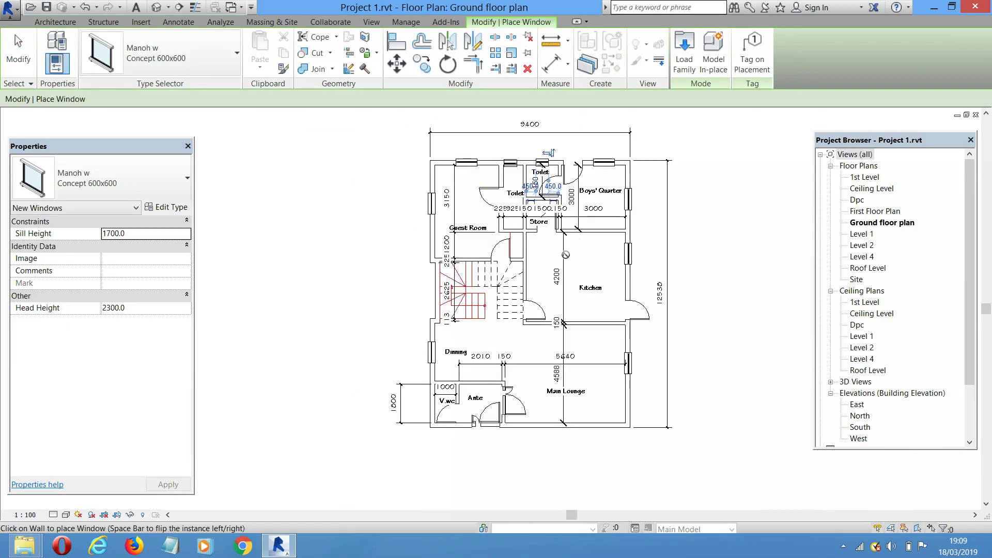
Place a Concept 600x600 window in the left exterior wall of the V.wc and finish window placement
{"action": "scroll", "coordinate": [618, 317], "scroll_direction": "up", "scroll_amount": 5}
{"action": "middle_click_drag", "start_coordinate": [620, 317], "coordinate": [742, 332]}
{"action": "scroll", "coordinate": [603, 324], "scroll_direction": "down", "scroll_amount": 4}
{"action": "scroll", "coordinate": [493, 421], "scroll_direction": "up", "scroll_amount": 3}
{"action": "left_click", "coordinate": [472, 415]}
{"action": "scroll", "coordinate": [471, 415], "scroll_direction": "down", "scroll_amount": 5}
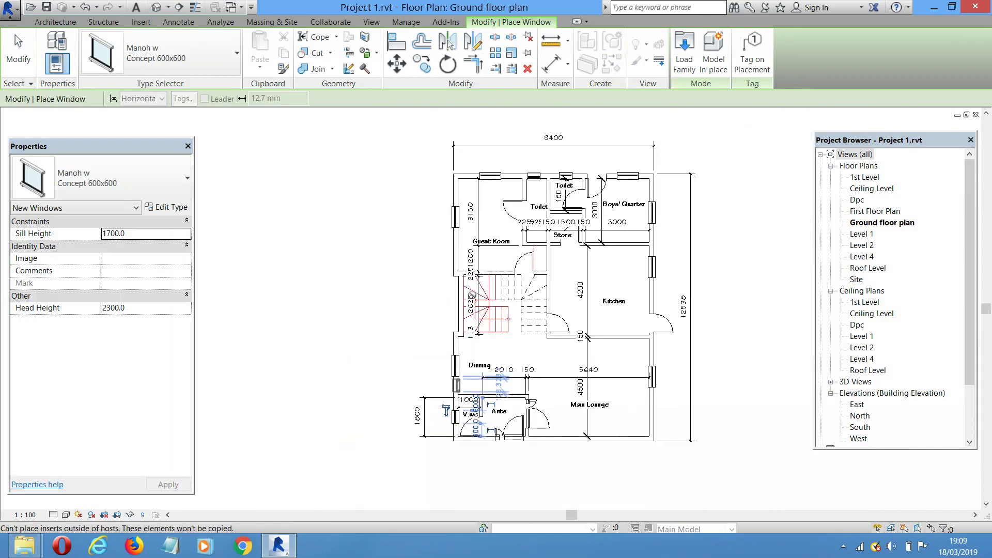
{"action": "scroll", "coordinate": [531, 189], "scroll_direction": "up", "scroll_amount": 2}
{"action": "middle_click_drag", "start_coordinate": [594, 377], "coordinate": [573, 269]}
{"action": "key", "text": "Escape"}
{"action": "key", "text": "Escape"}
{"action": "left_click", "coordinate": [615, 383]}
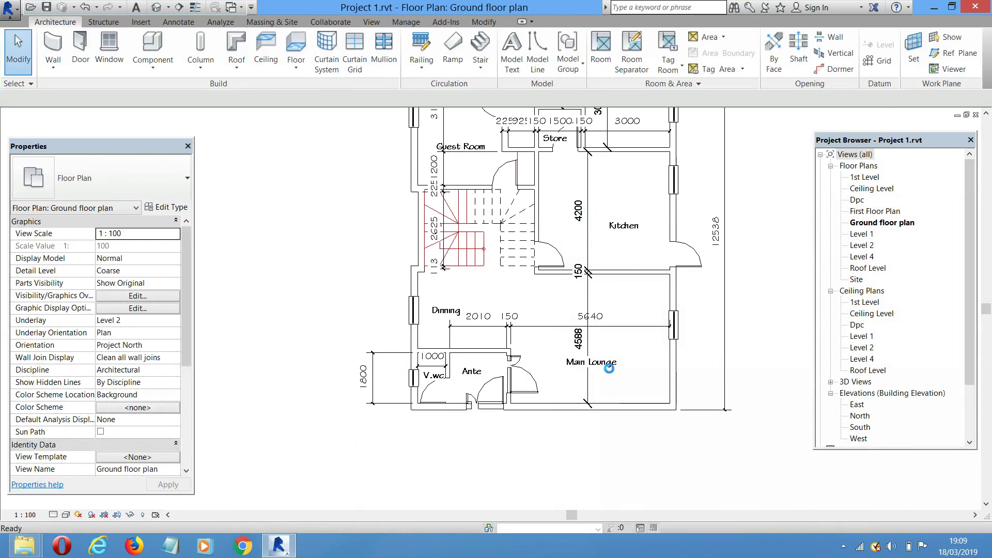
Draw a Dline detail-line rectangle about 300 mm deep outside the Ante entrance, spanning from the V.wc partition to the Ante's right wall
{"action": "key", "text": "d"}
{"action": "key", "text": "l"}
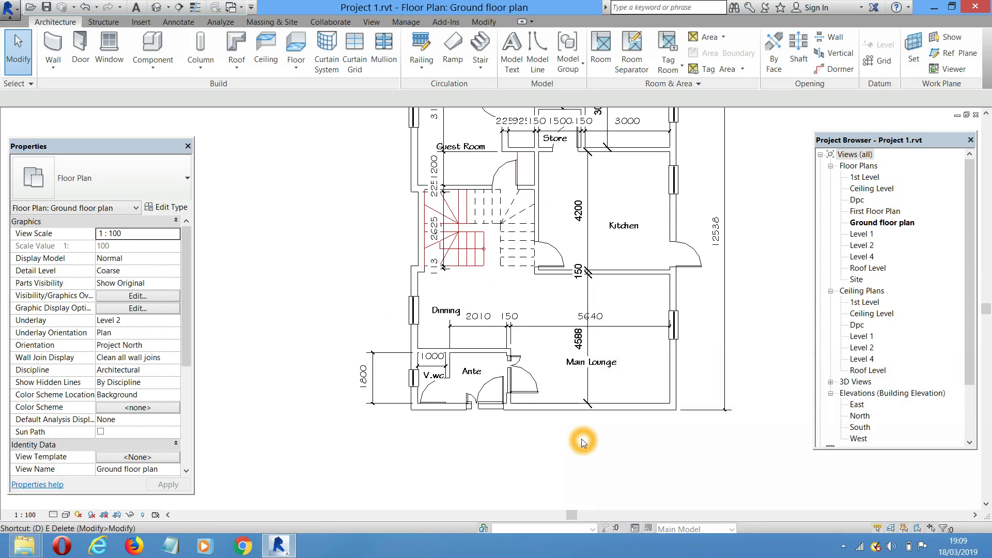
{"action": "middle_click_drag", "start_coordinate": [584, 404], "coordinate": [596, 318]}
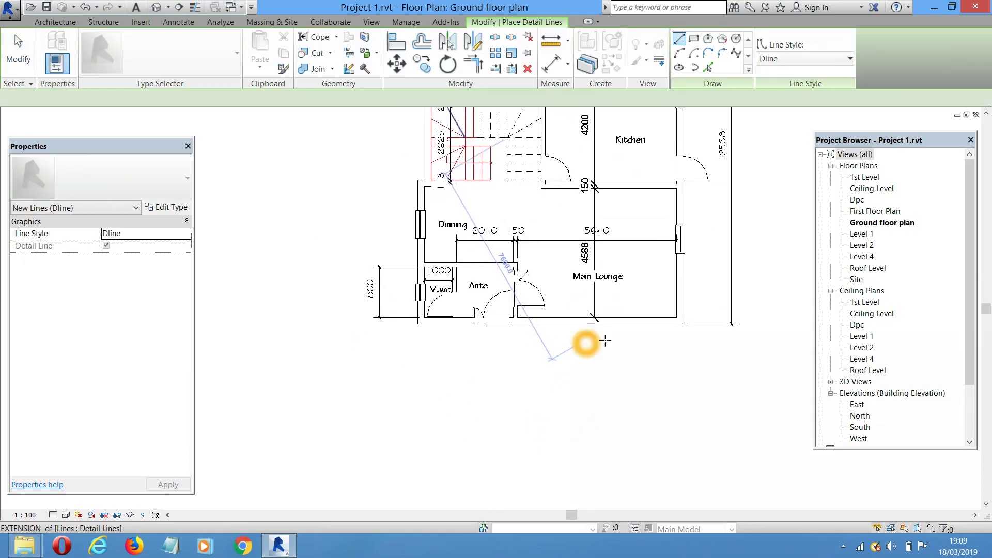
{"action": "left_click", "coordinate": [694, 38]}
{"action": "scroll", "coordinate": [481, 315], "scroll_direction": "up", "scroll_amount": 3}
{"action": "left_click", "coordinate": [402, 317]}
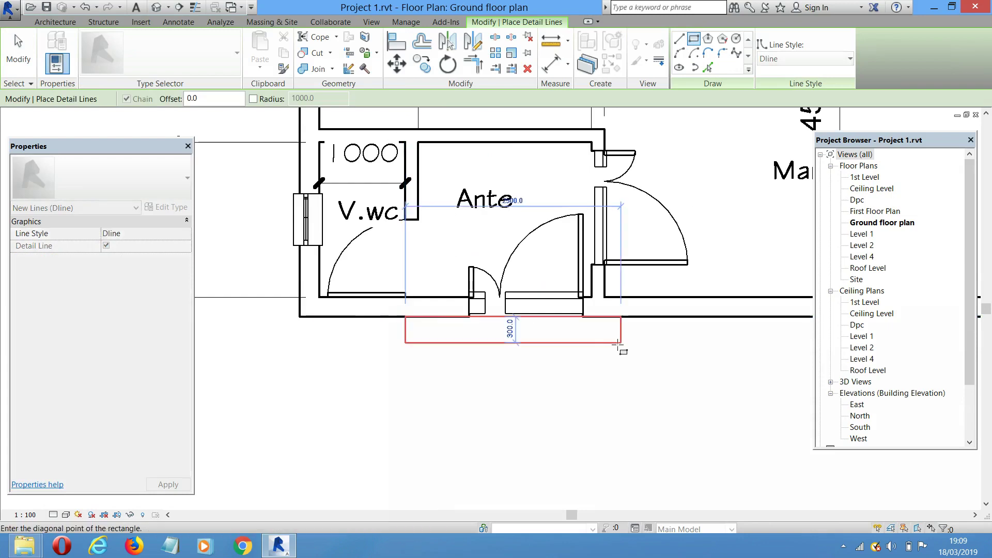
{"action": "left_click", "coordinate": [592, 343]}
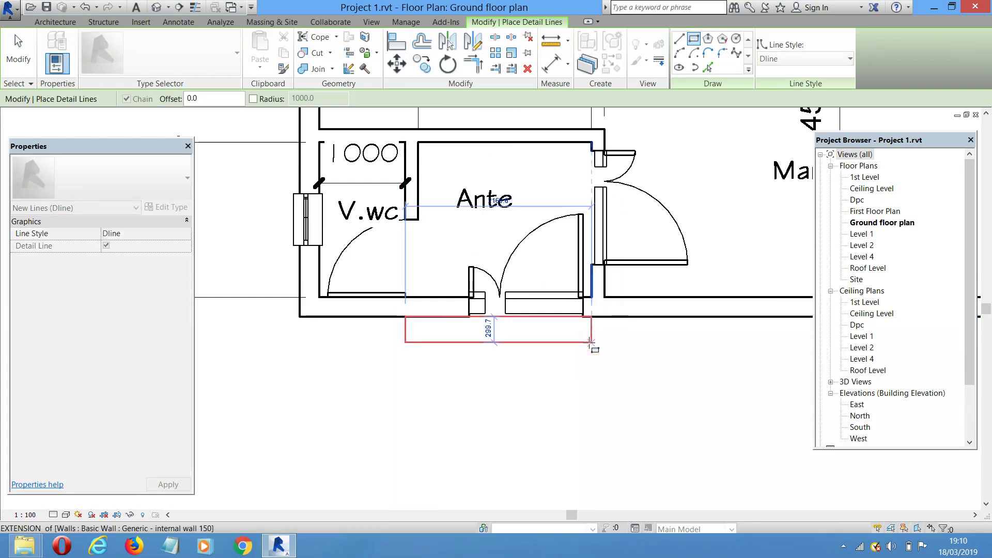
Dimension the depth of the entrance step rectangle from the exterior wall face to its outer edge
{"action": "left_click", "coordinate": [574, 395]}
{"action": "key", "text": "i"}
{"action": "scroll", "coordinate": [498, 336], "scroll_direction": "up", "scroll_amount": 1}
{"action": "left_click", "coordinate": [441, 313]}
{"action": "left_click", "coordinate": [489, 343]}
{"action": "left_click", "coordinate": [320, 395]}
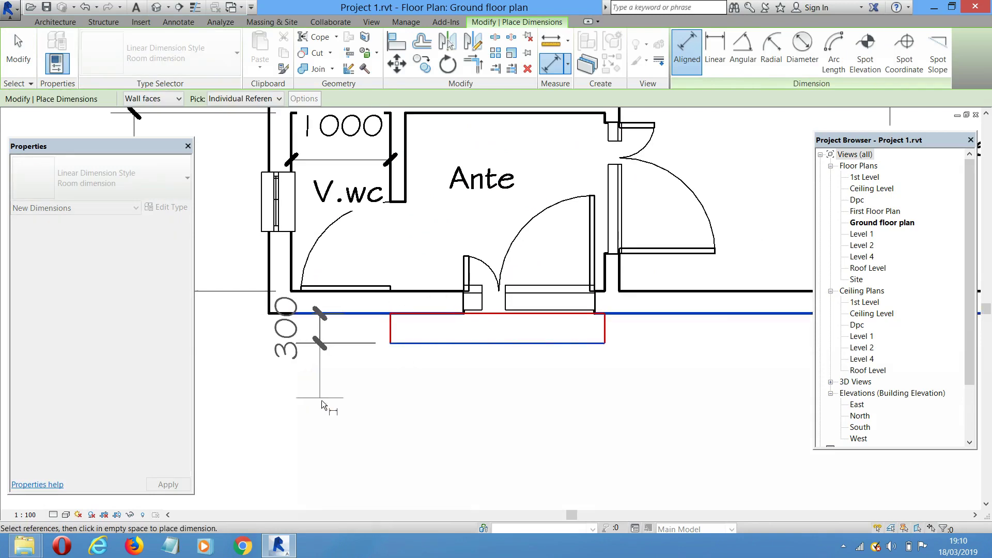
{"action": "key", "text": "Escape"}
{"action": "key", "text": "Escape"}
Offset the entrance step's outer edge outward twice at the same spacing to add two more step lines
{"action": "key", "text": "o"}
{"action": "key", "text": "f"}
{"action": "left_click", "coordinate": [448, 367]}
{"action": "key", "text": "Escape"}
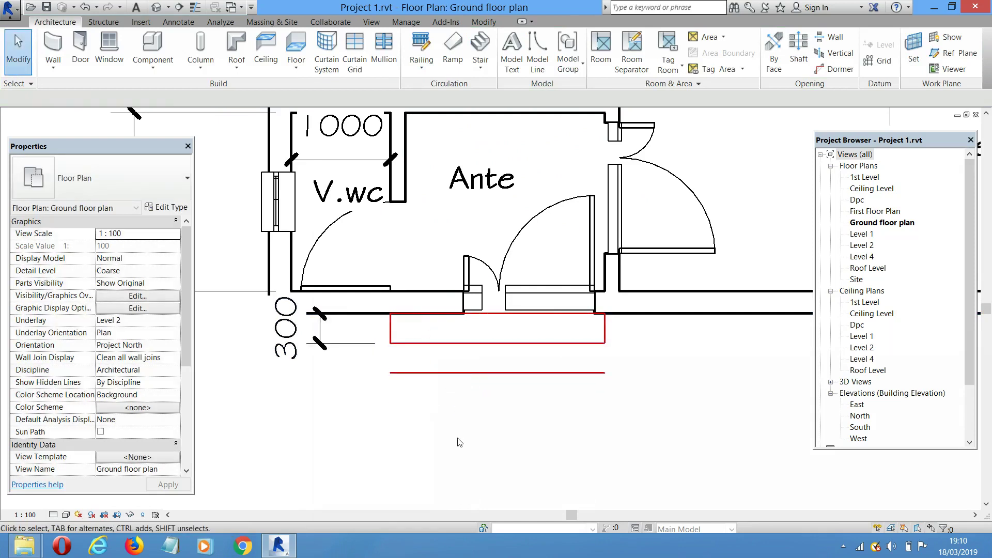
{"action": "key", "text": "o"}
{"action": "key", "text": "f"}
{"action": "left_click", "coordinate": [454, 374]}
Trim and extend both sides of the entrance steps to meet the outermost step line at corners
{"action": "key", "text": "r"}
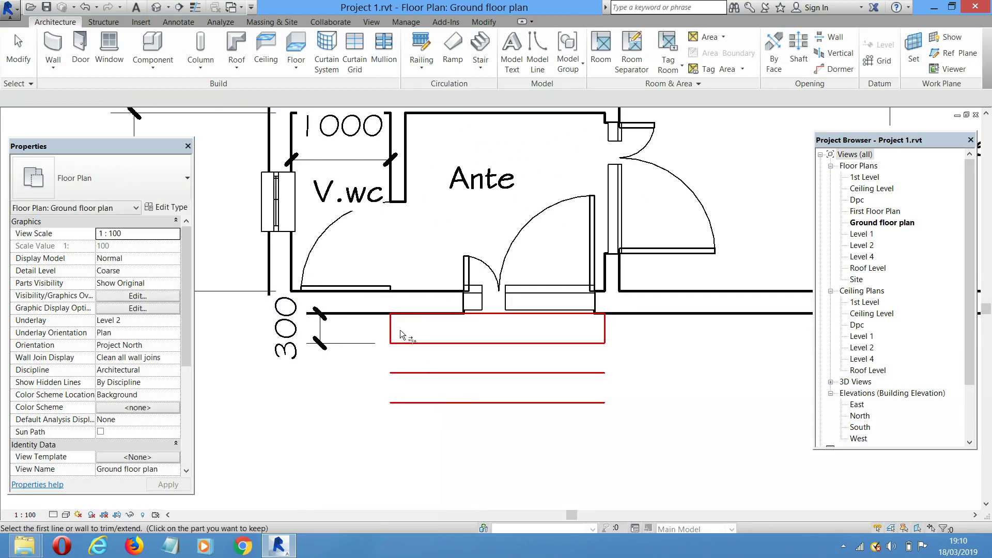
{"action": "left_click", "coordinate": [392, 328]}
{"action": "left_click", "coordinate": [429, 401]}
{"action": "left_click", "coordinate": [605, 330]}
{"action": "left_click", "coordinate": [563, 403]}
{"action": "scroll", "coordinate": [584, 421], "scroll_direction": "down", "scroll_amount": 3}
{"action": "scroll", "coordinate": [546, 417], "scroll_direction": "down", "scroll_amount": 3}
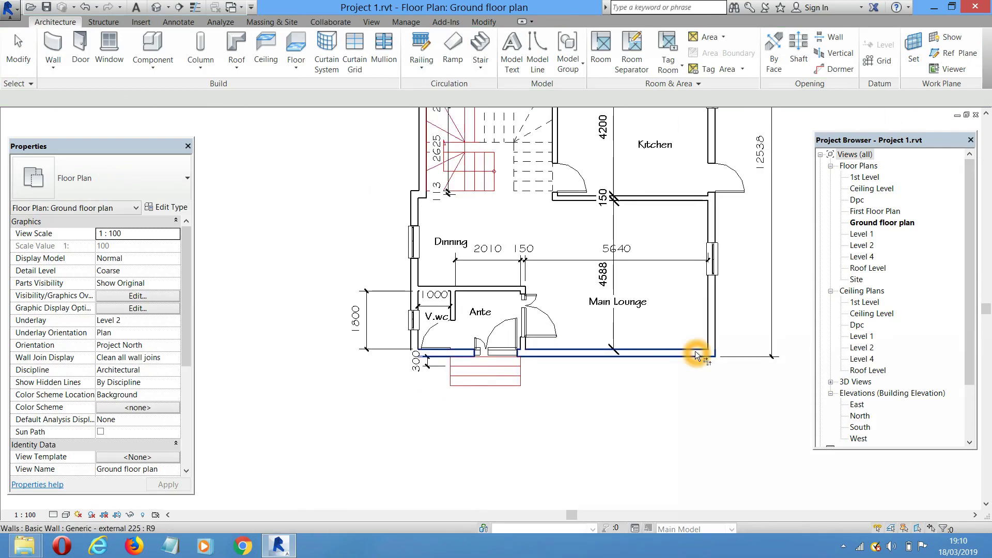
{"action": "key", "text": "Escape"}
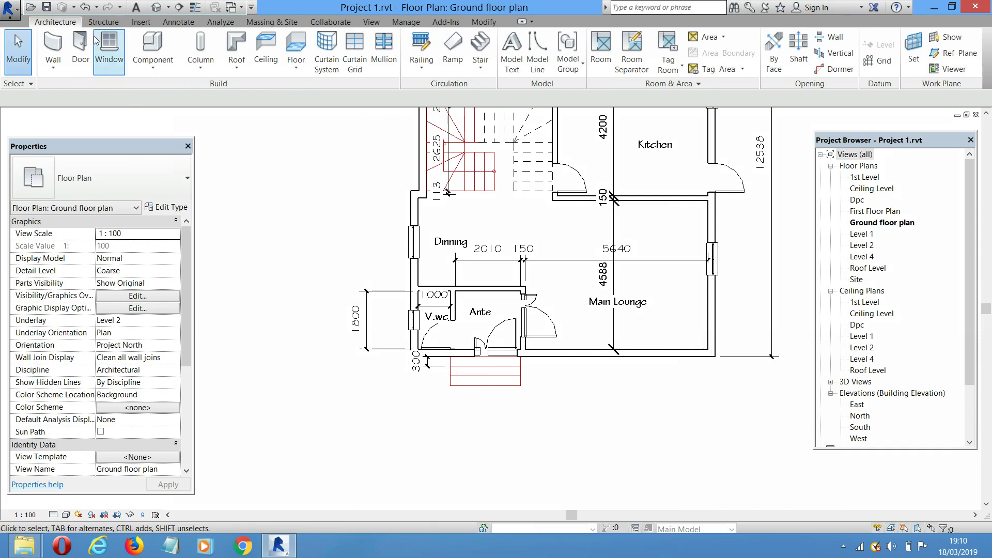
Draw a Curtain Wall along the centreline of the Main Lounge's lower exterior wall, leaving solid wall at both ends
{"action": "left_click", "coordinate": [56, 49]}
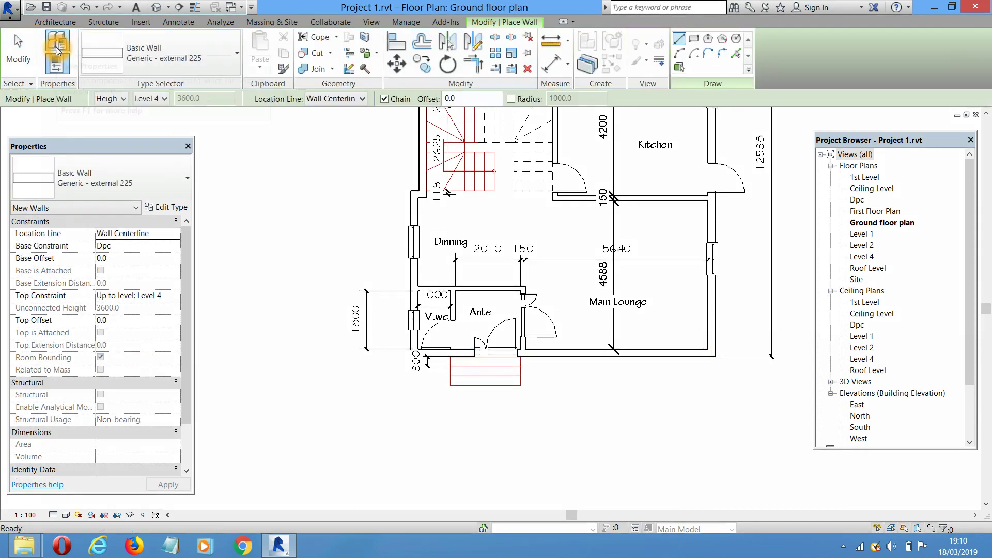
{"action": "left_click", "coordinate": [105, 173]}
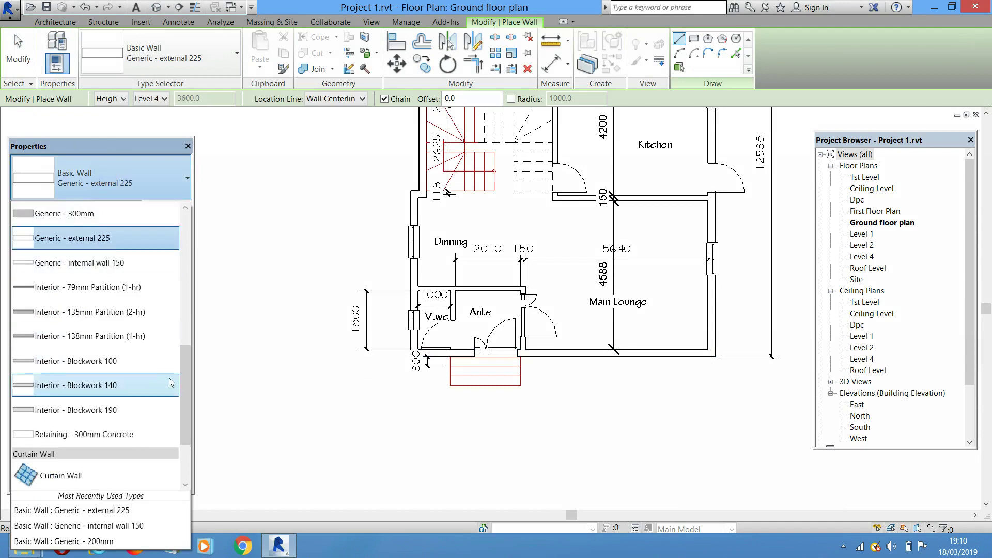
{"action": "left_click_drag", "start_coordinate": [189, 359], "coordinate": [185, 411]}
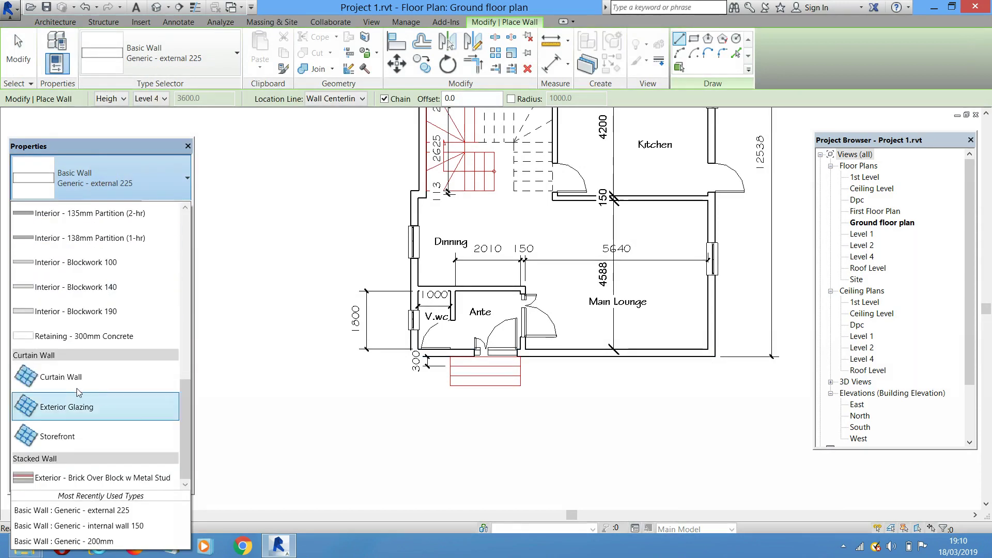
{"action": "left_click", "coordinate": [50, 382]}
{"action": "scroll", "coordinate": [553, 345], "scroll_direction": "up", "scroll_amount": 5}
{"action": "left_click", "coordinate": [536, 336]}
{"action": "scroll", "coordinate": [536, 333], "scroll_direction": "down", "scroll_amount": 3}
{"action": "left_click", "coordinate": [717, 336]}
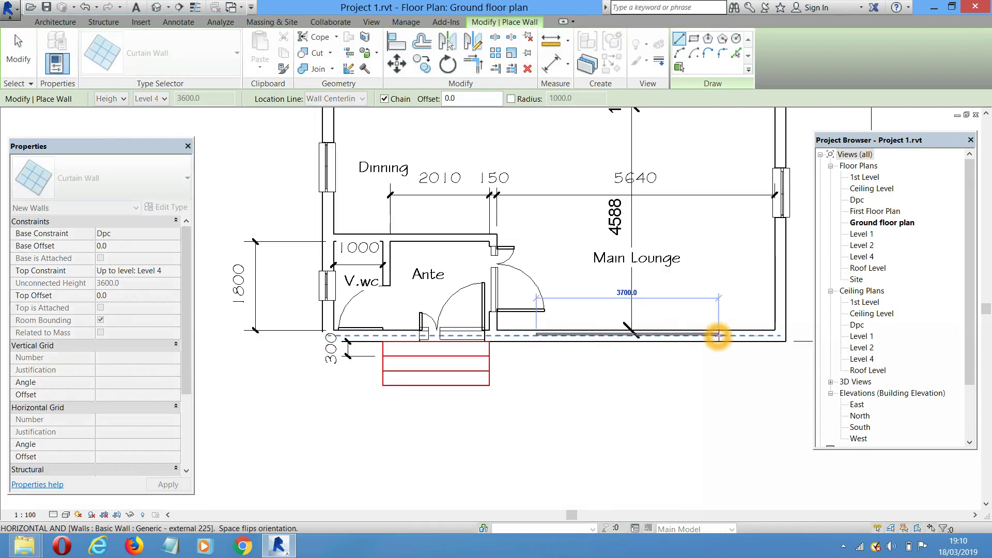
{"action": "left_click", "coordinate": [733, 336]}
{"action": "left_click", "coordinate": [661, 413]}
{"action": "key", "text": "Escape"}
{"action": "key", "text": "Escape"}
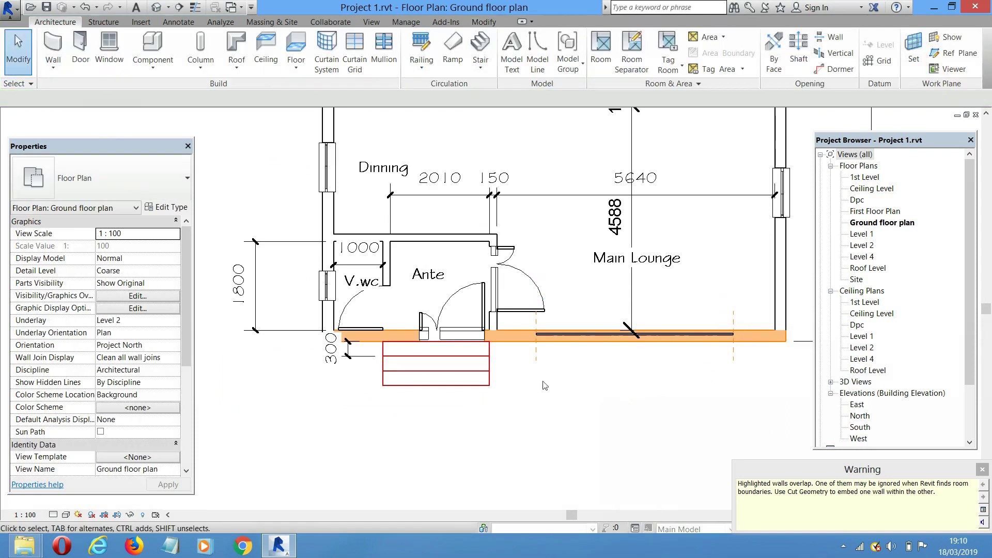
Cut the Main Lounge's lower exterior wall with the overlapping curtain wall using Cut Geometry
{"action": "left_click", "coordinate": [500, 23]}
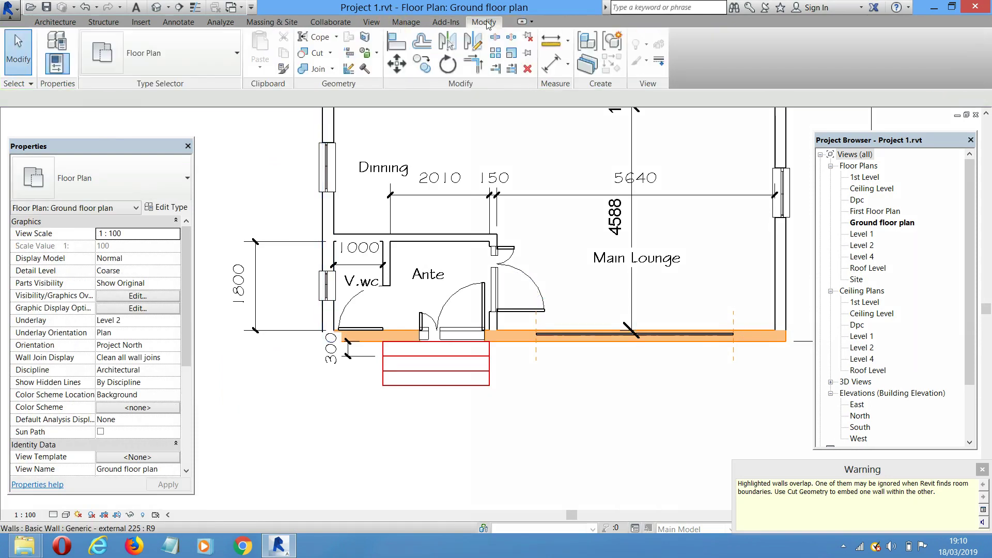
{"action": "left_click", "coordinate": [300, 53]}
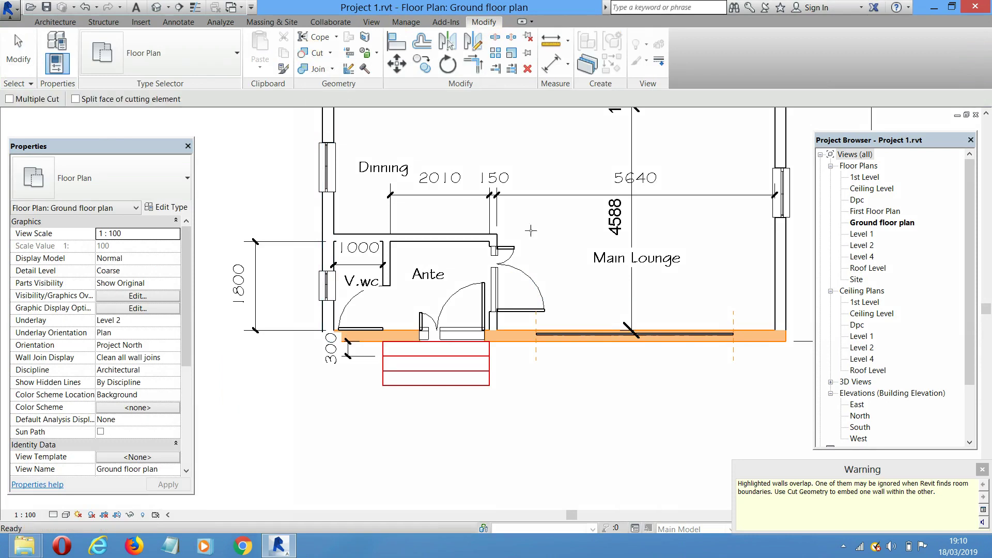
{"action": "left_click", "coordinate": [758, 338]}
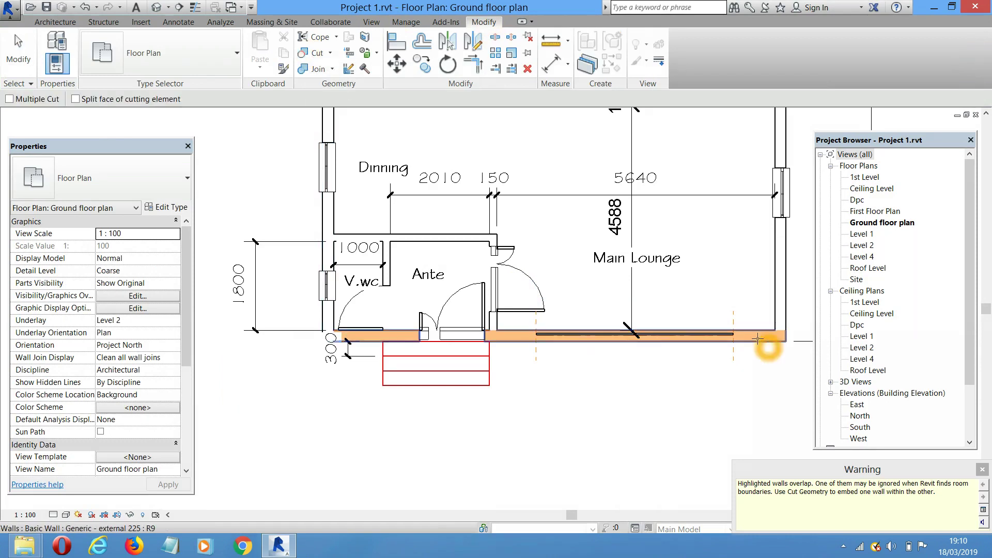
{"action": "left_click", "coordinate": [722, 333]}
{"action": "key", "text": "Escape"}
{"action": "scroll", "coordinate": [677, 338], "scroll_direction": "down", "scroll_amount": 2}
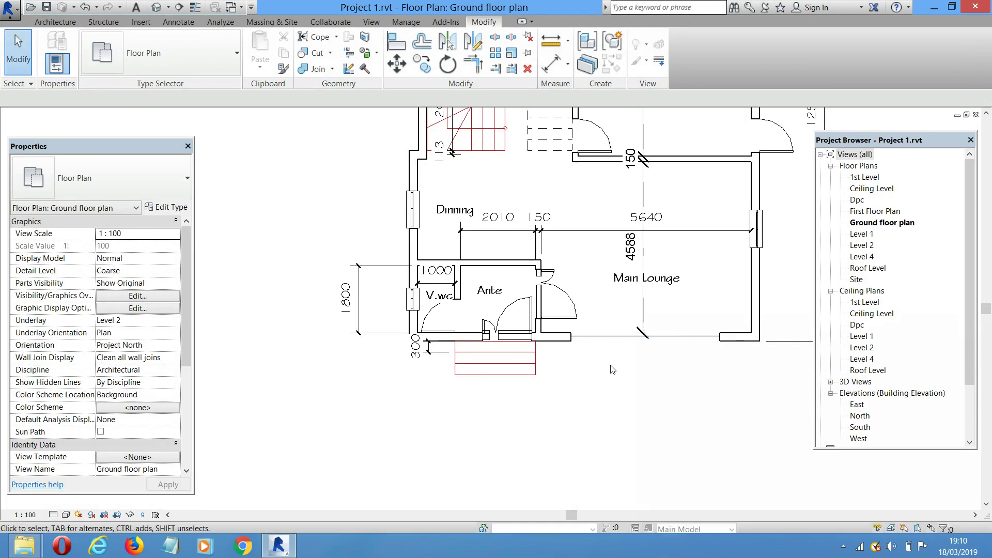
{"action": "middle_click_drag", "start_coordinate": [626, 365], "coordinate": [614, 392]}
{"action": "scroll", "coordinate": [604, 392], "scroll_direction": "down", "scroll_amount": 1}
{"action": "scroll", "coordinate": [594, 396], "scroll_direction": "down", "scroll_amount": 3}
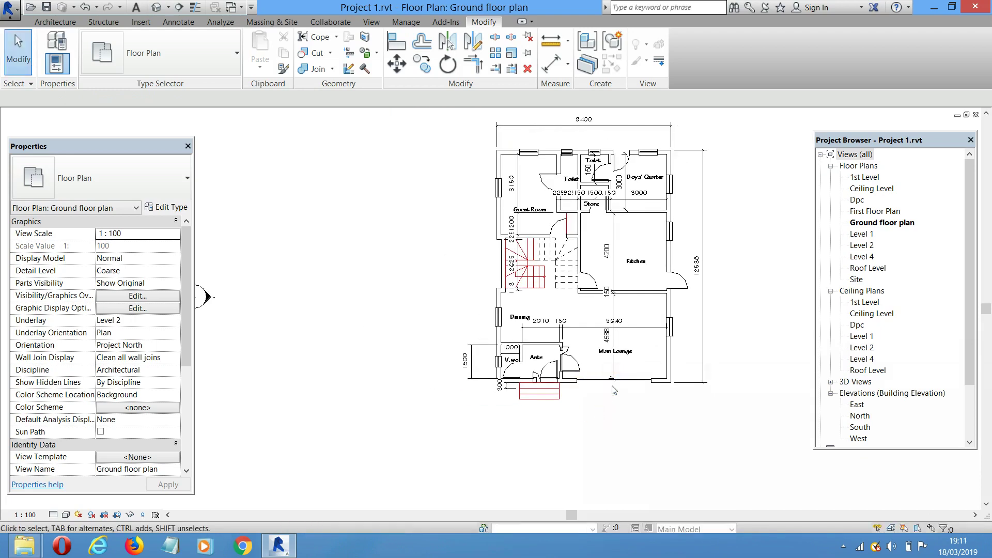
{"action": "middle_click_drag", "start_coordinate": [613, 380], "coordinate": [603, 393]}
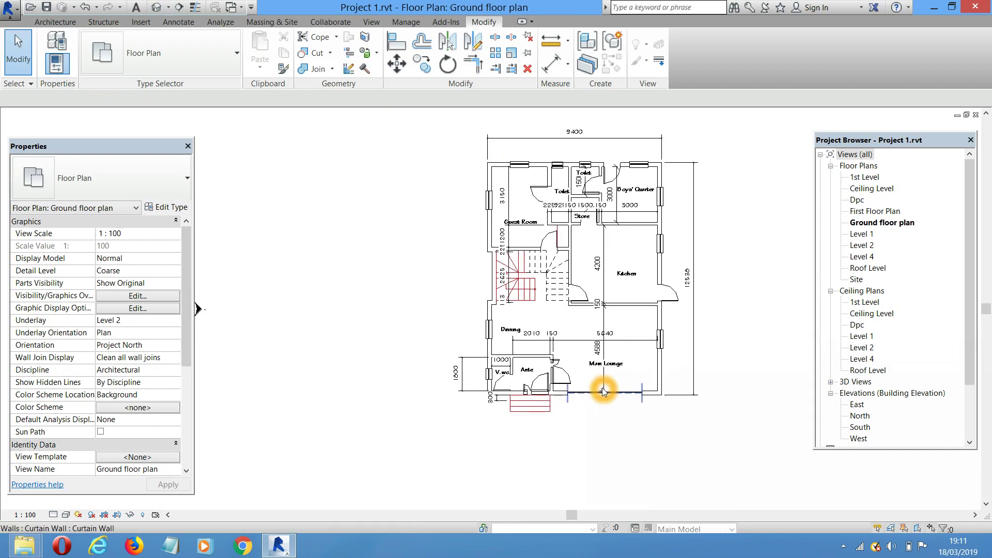
{"action": "scroll", "coordinate": [604, 392], "scroll_direction": "up", "scroll_amount": 4}
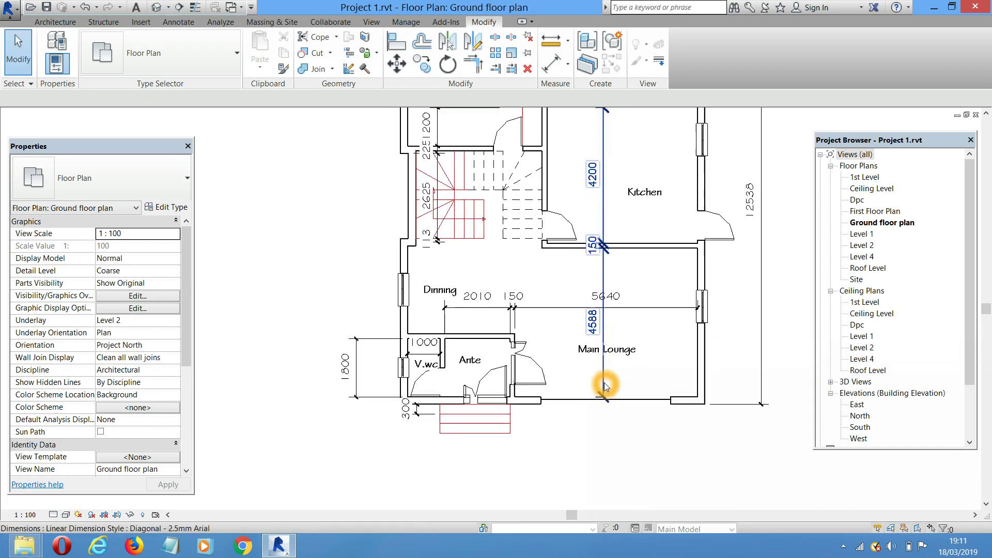
{"action": "middle_click_drag", "start_coordinate": [593, 387], "coordinate": [575, 345]}
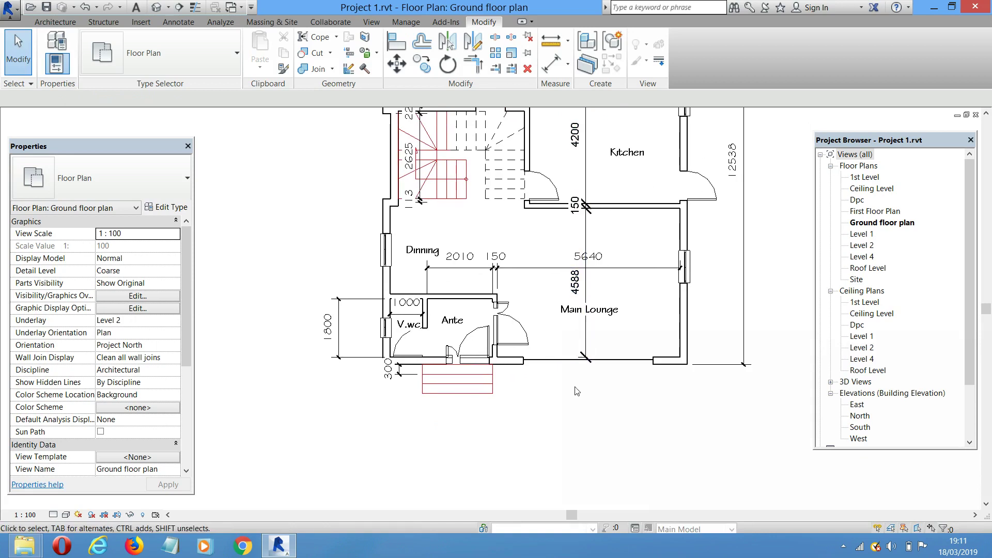
{"action": "middle_click_drag", "start_coordinate": [575, 395], "coordinate": [575, 402]}
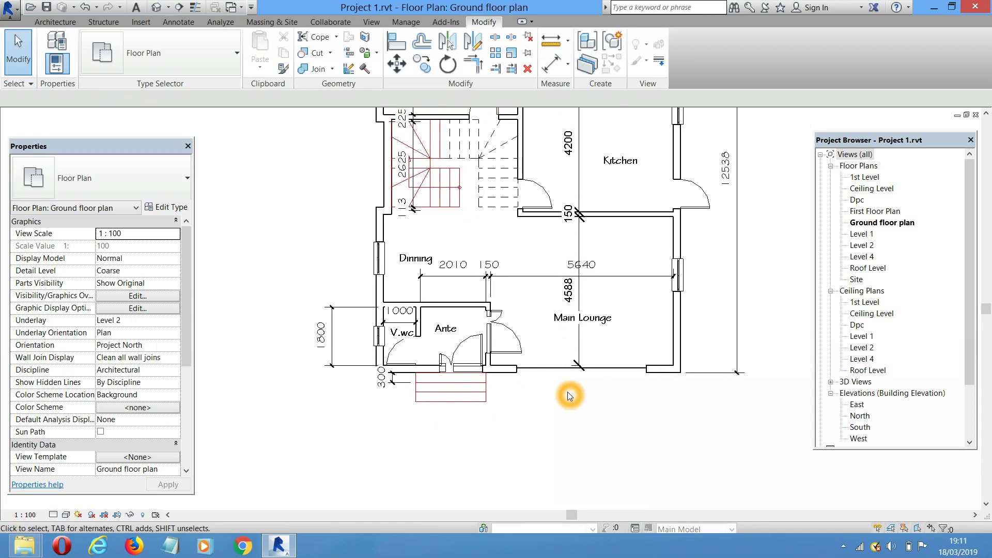
{"action": "middle_click_drag", "start_coordinate": [568, 396], "coordinate": [549, 410]}
{"action": "middle_click_drag", "start_coordinate": [571, 378], "coordinate": [559, 394]}
{"action": "left_click", "coordinate": [559, 368]}
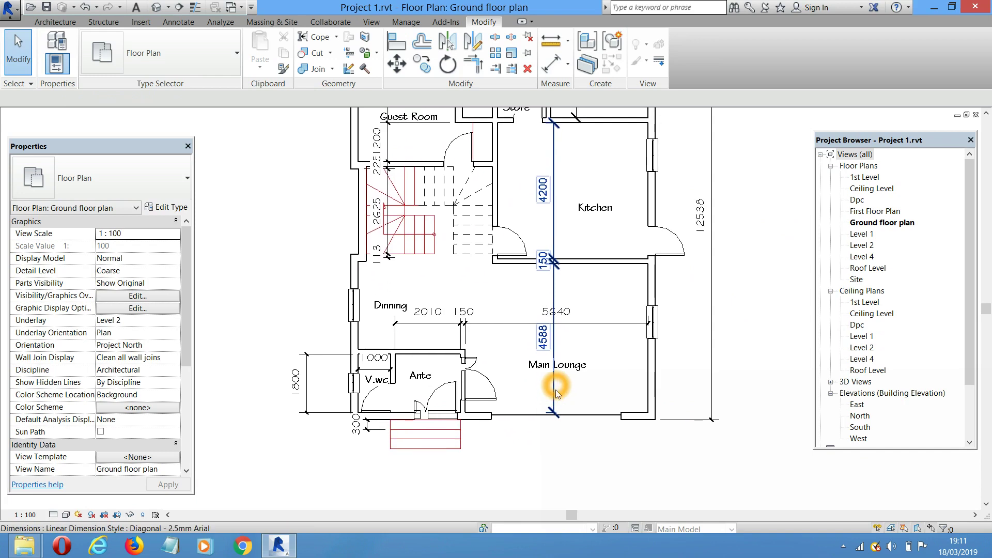
{"action": "left_click", "coordinate": [572, 377]}
{"action": "left_click", "coordinate": [516, 384]}
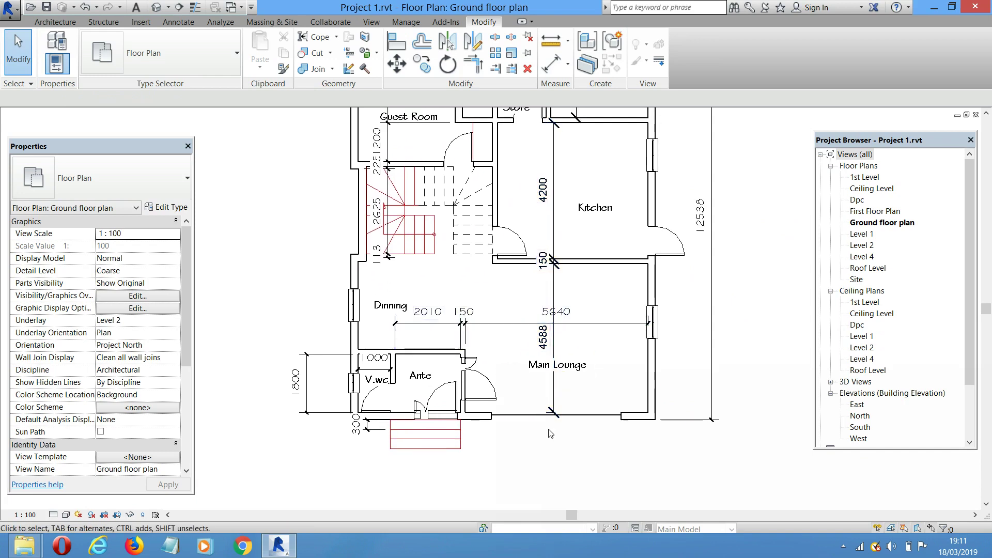
{"action": "middle_click_drag", "start_coordinate": [564, 404], "coordinate": [565, 418]}
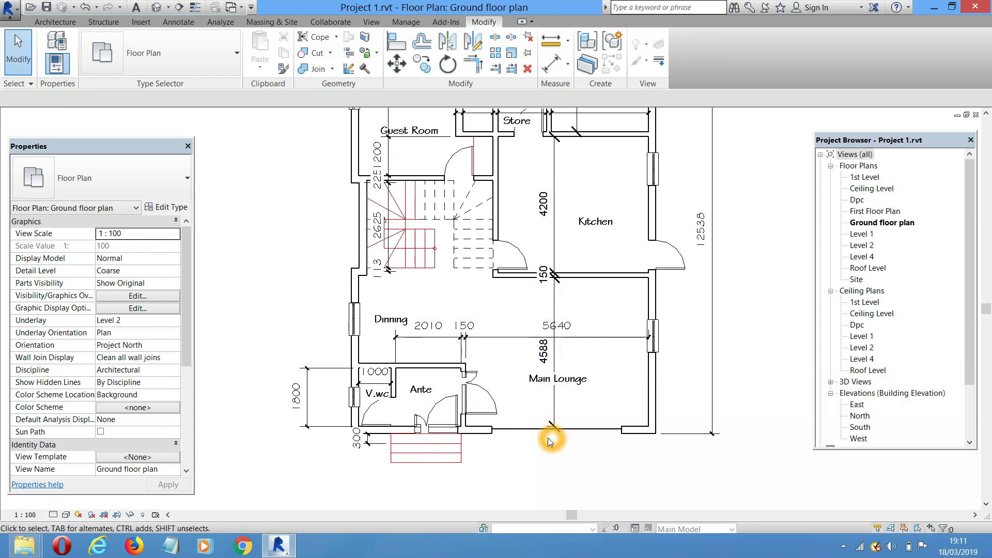
{"action": "scroll", "coordinate": [548, 436], "scroll_direction": "down", "scroll_amount": 1}
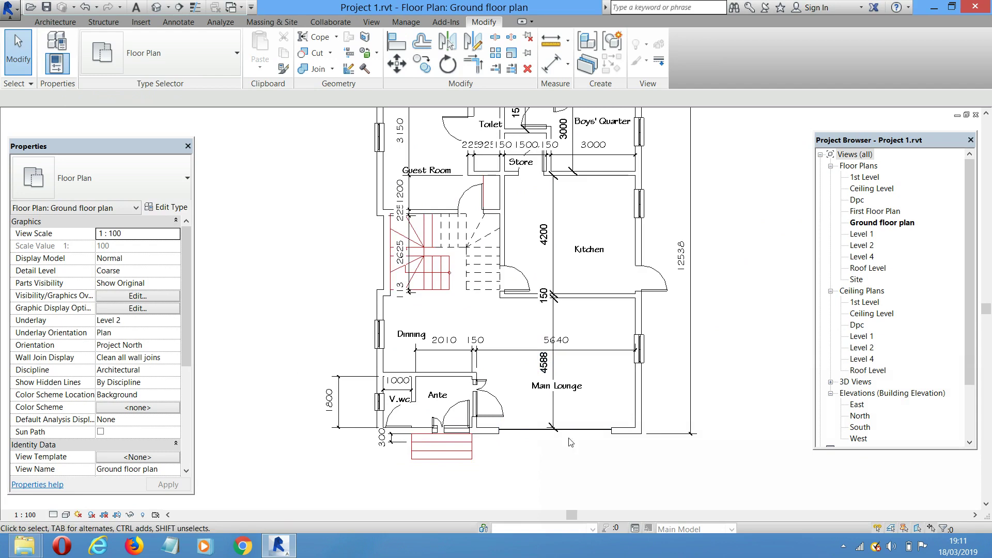
{"action": "middle_click_drag", "start_coordinate": [570, 449], "coordinate": [600, 400]}
{"action": "left_click", "coordinate": [594, 355]}
{"action": "middle_click_drag", "start_coordinate": [594, 356], "coordinate": [566, 401]}
{"action": "left_click", "coordinate": [596, 383]}
{"action": "middle_click_drag", "start_coordinate": [597, 367], "coordinate": [586, 393]}
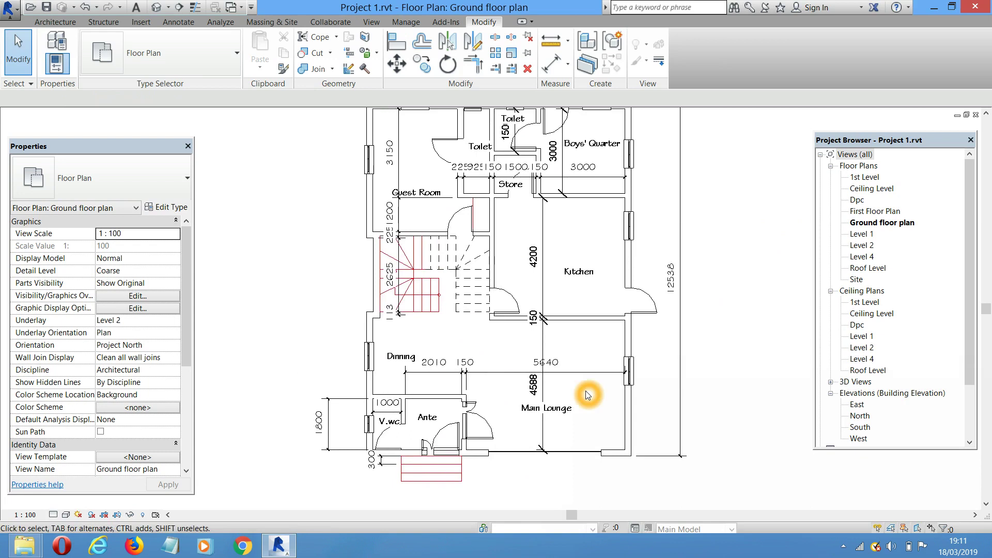